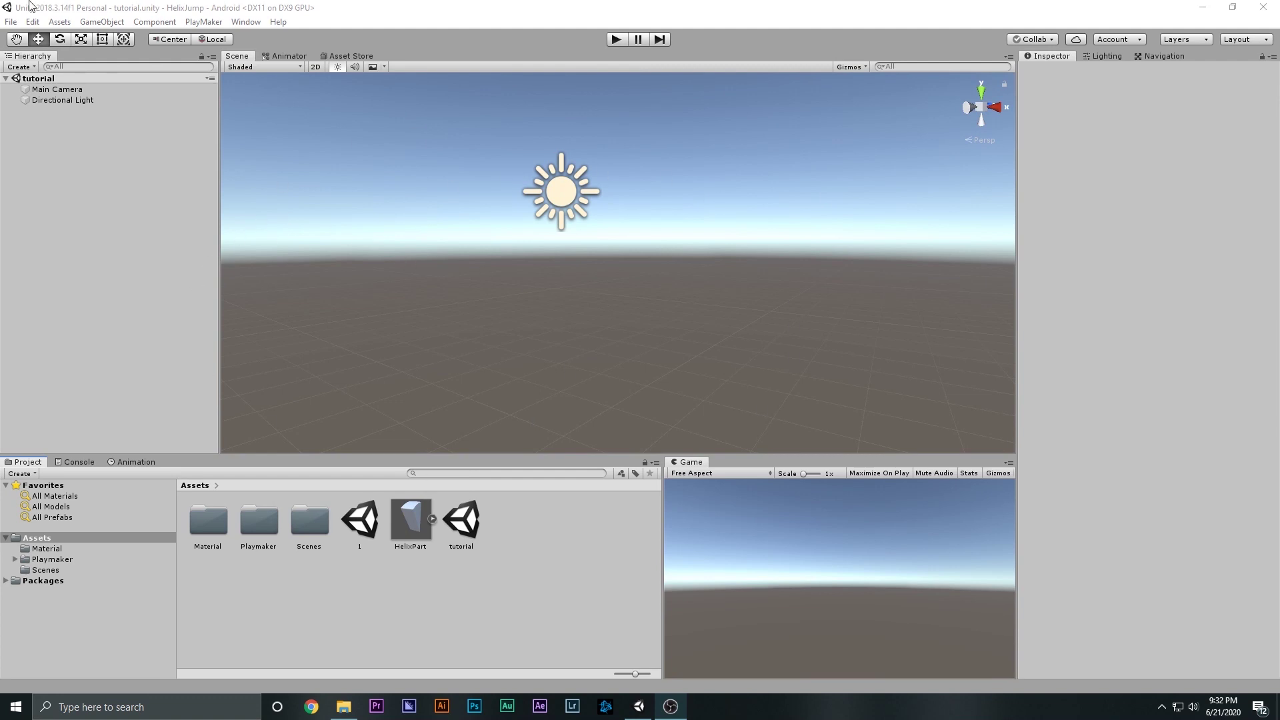
# - Examine the project's assets: the Material folder, scene 1 and the Playmaker folder, returning to the tutorial scene
pyautogui.click(255, 529)
pyautogui.click(217, 590)
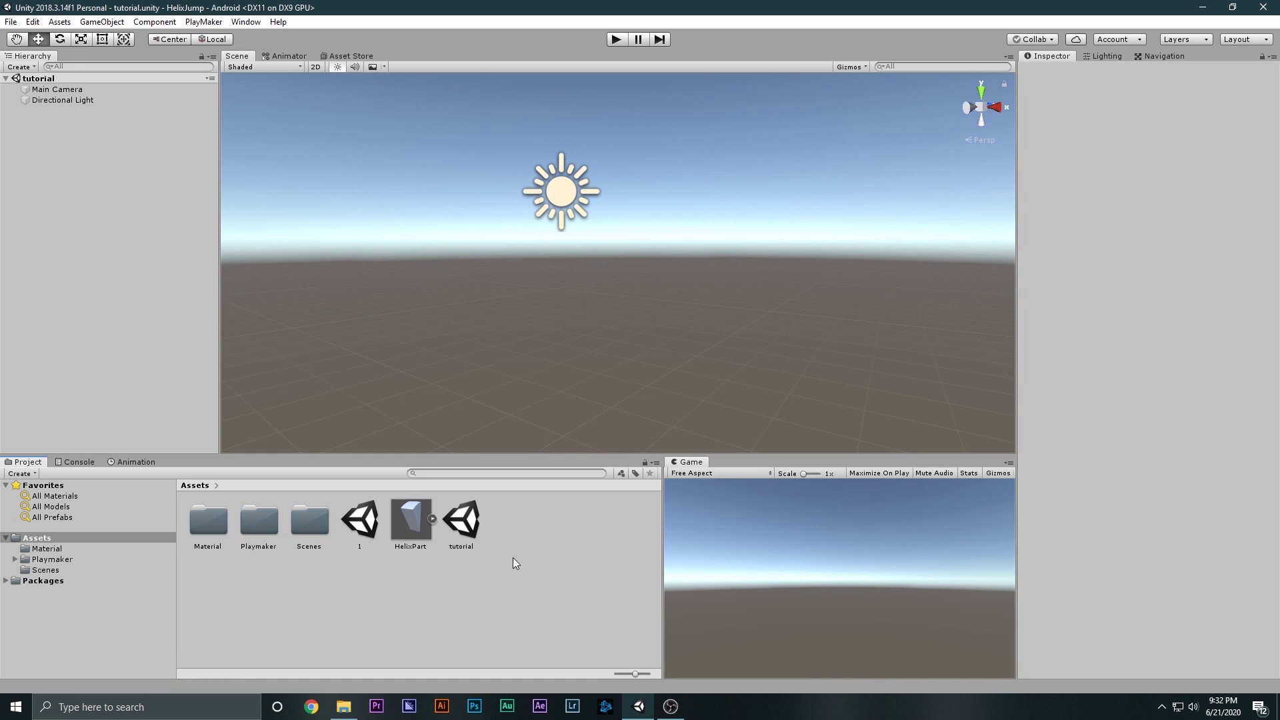
pyautogui.doubleClick(203, 519)
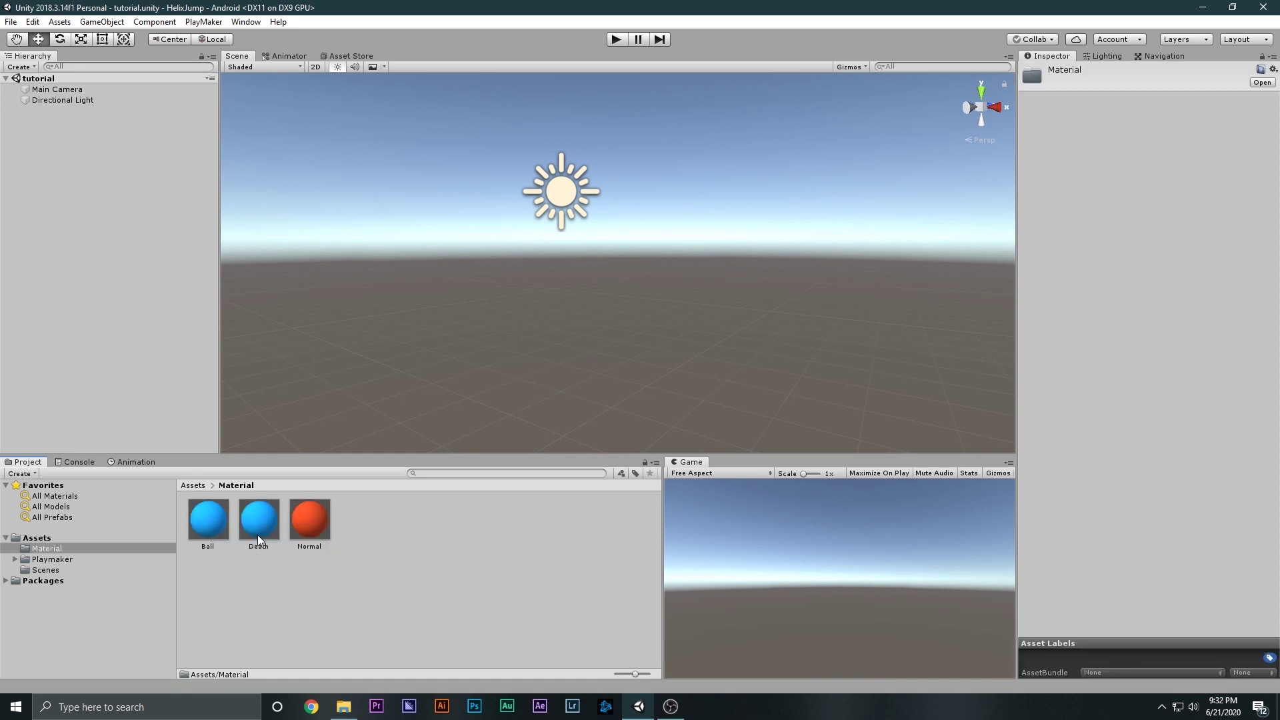
pyautogui.click(292, 587)
pyautogui.press('BackSpace')
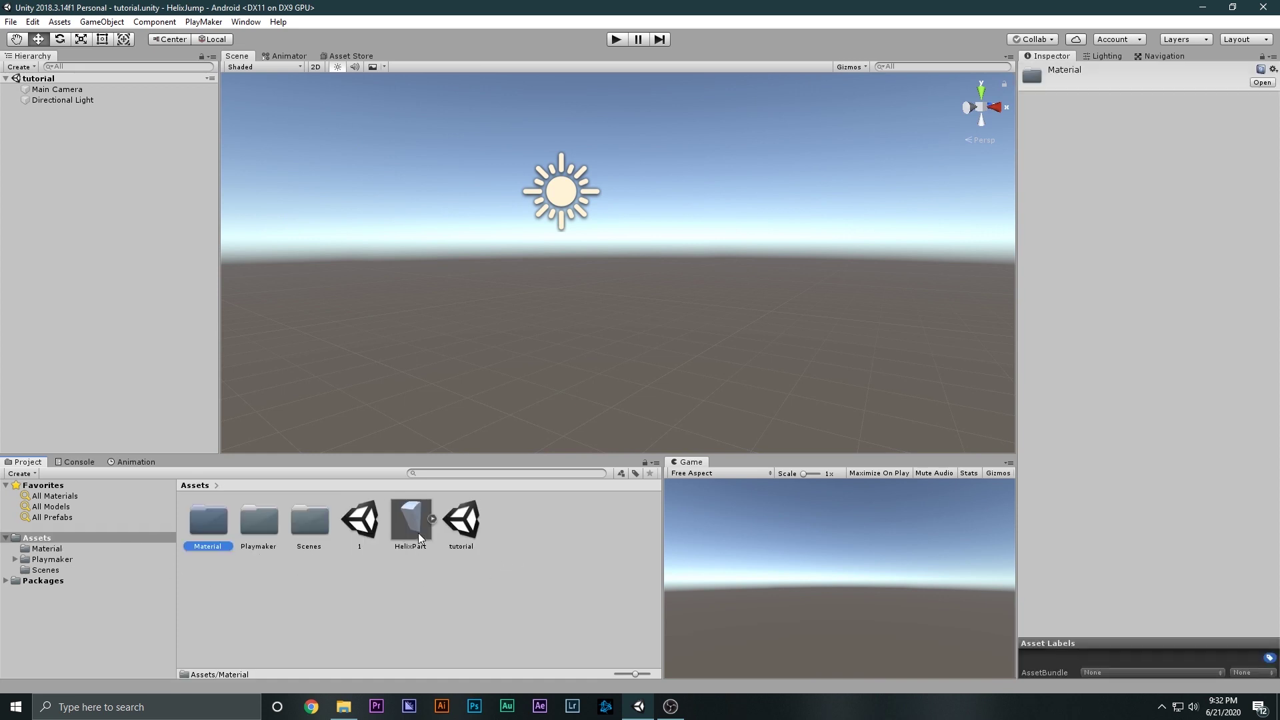
pyautogui.doubleClick(370, 524)
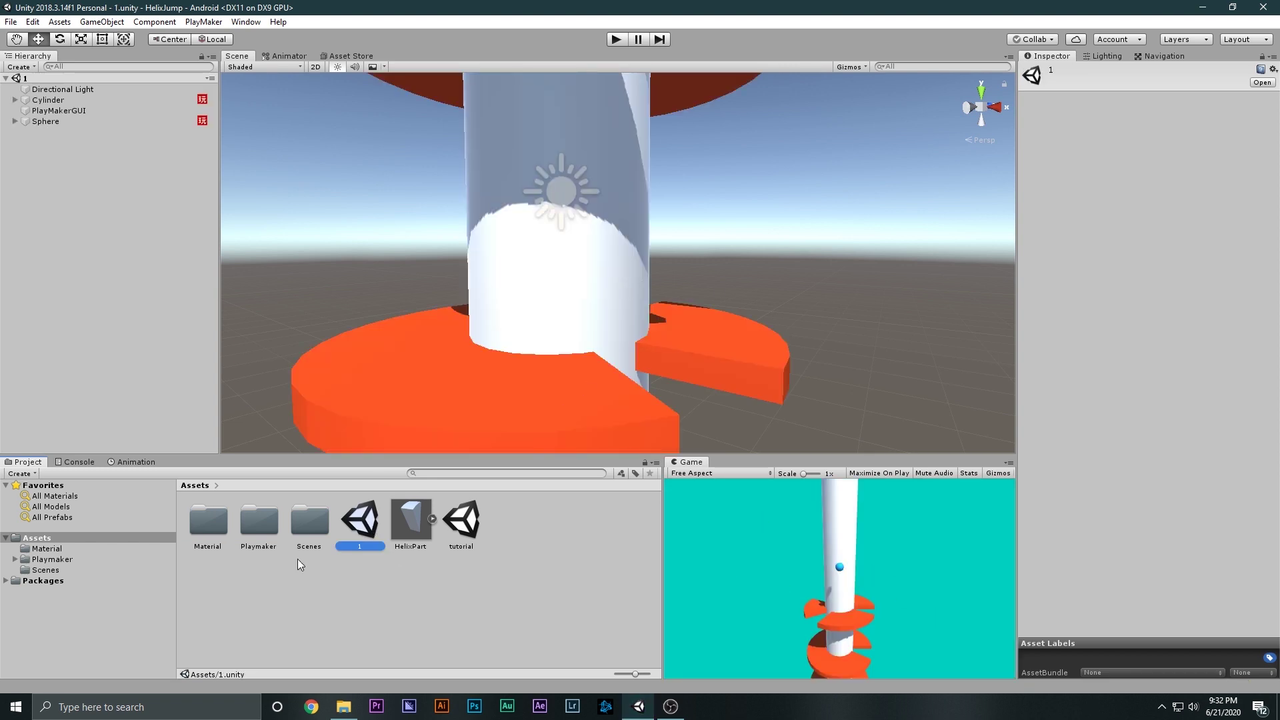
pyautogui.doubleClick(460, 520)
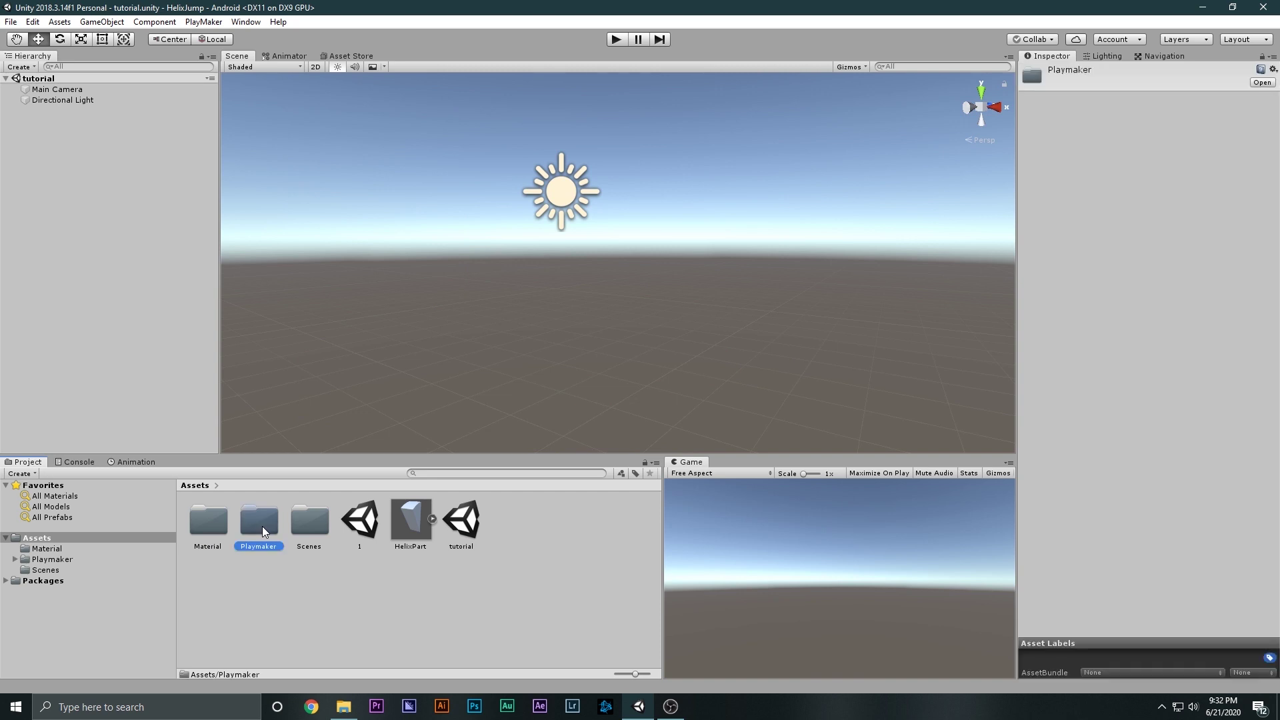
pyautogui.doubleClick(260, 521)
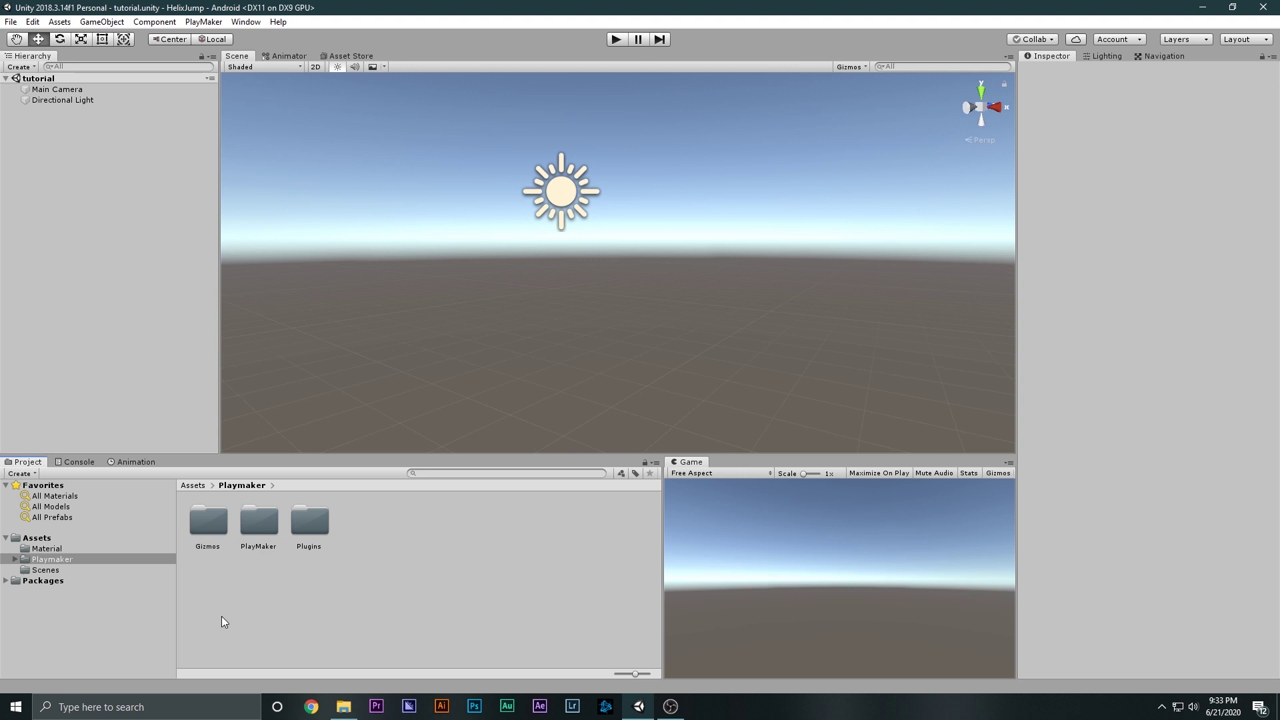
pyautogui.press('BackSpace')
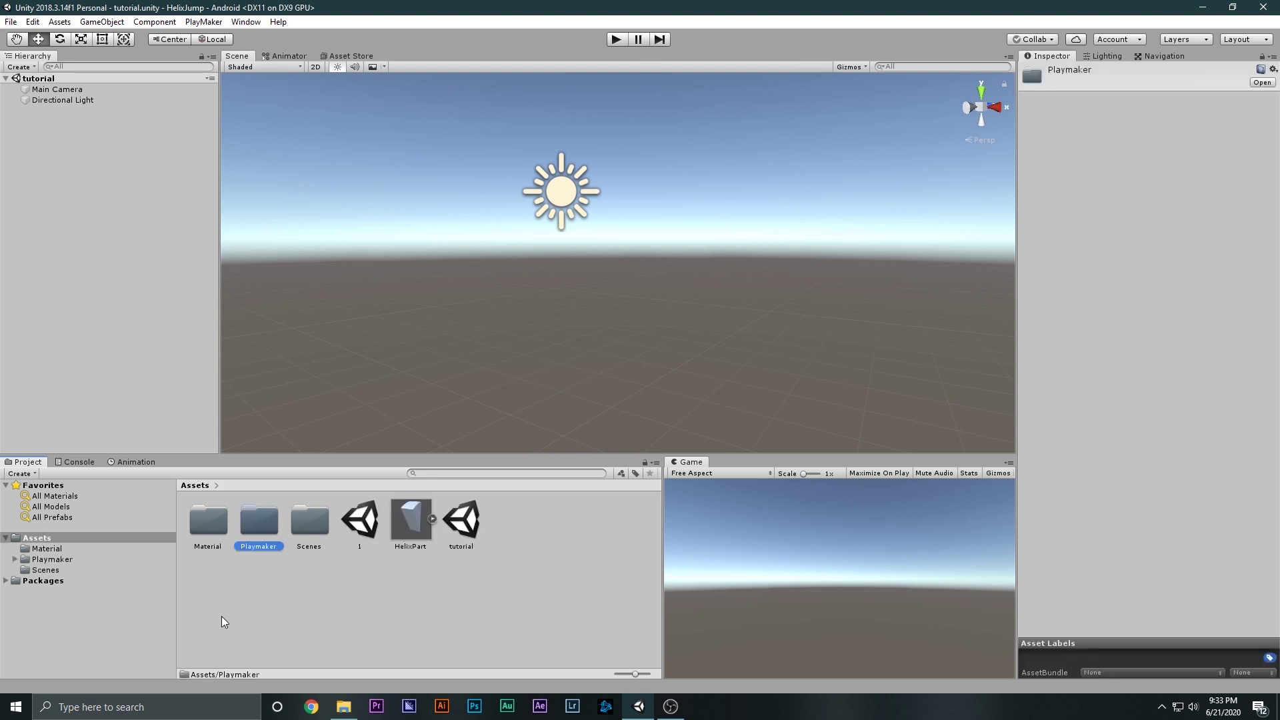
pyautogui.click(221, 616)
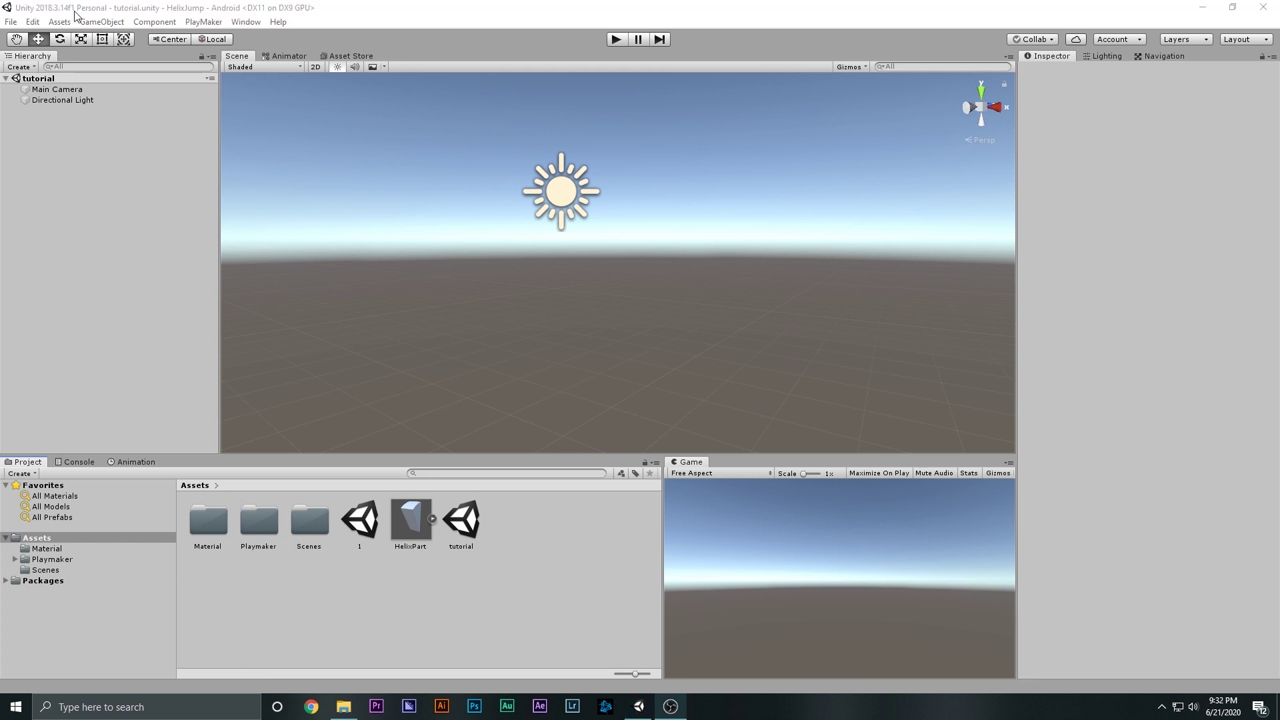
# - Go through the Material folder, scene 1 and the Playmaker folder again, ending in the Assets folder with the tutorial scene open
pyautogui.click(255, 530)
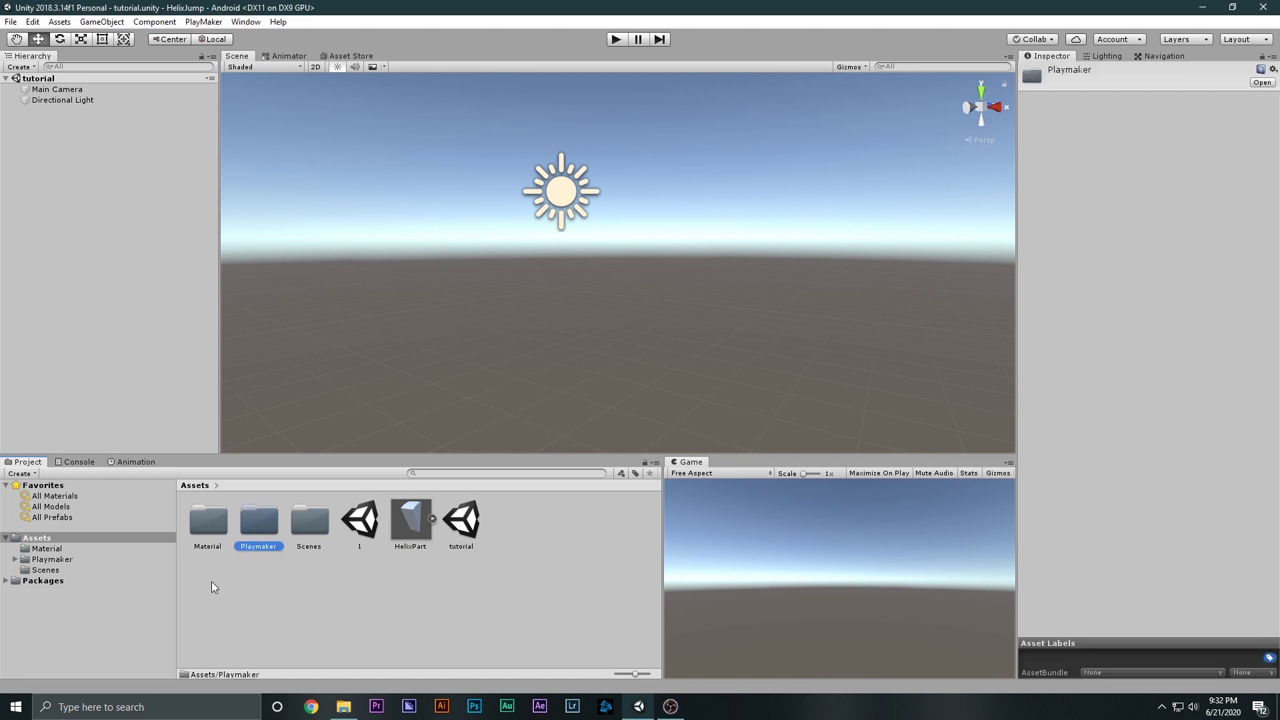
pyautogui.click(218, 590)
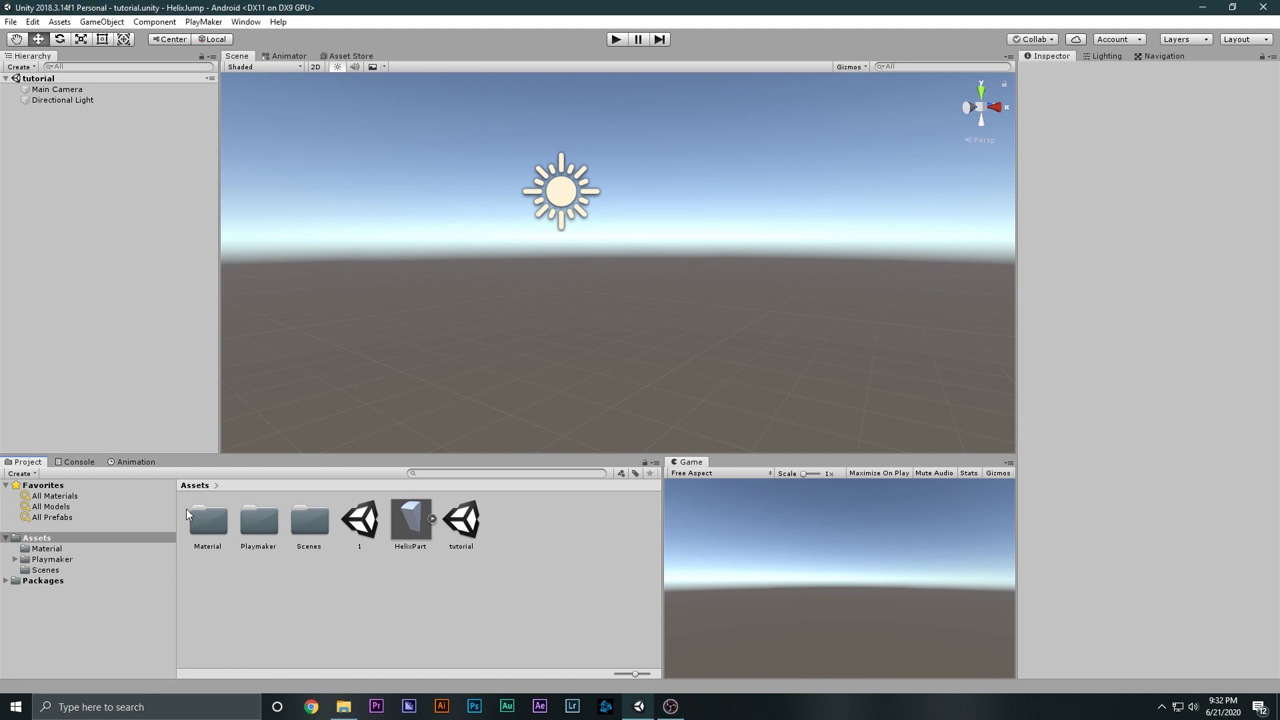
pyautogui.doubleClick(206, 515)
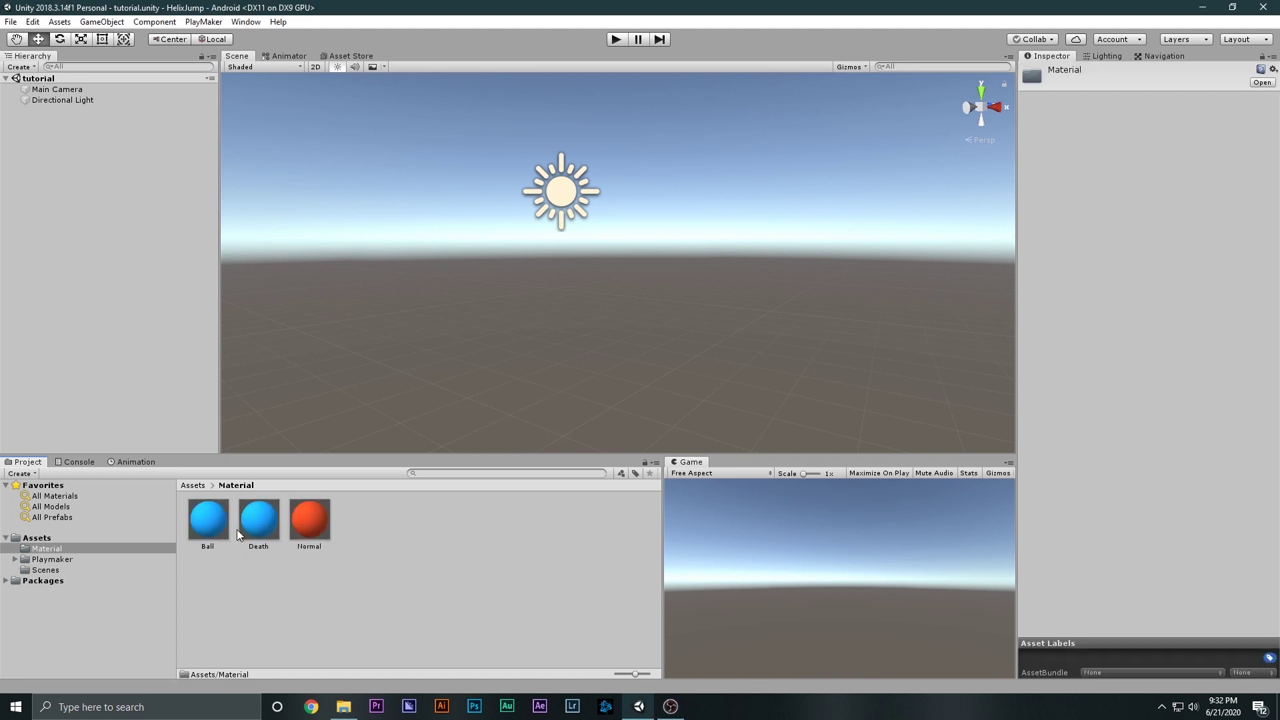
pyautogui.click(193, 485)
pyautogui.doubleClick(360, 519)
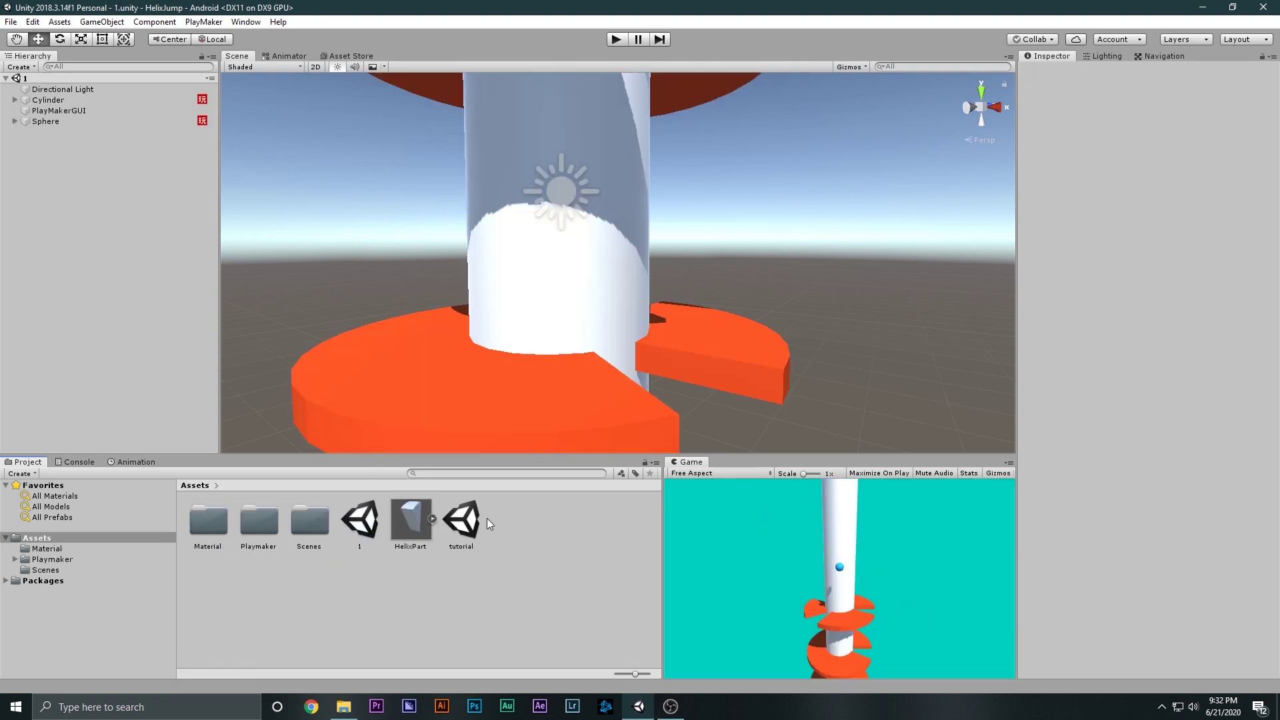
pyautogui.doubleClick(462, 520)
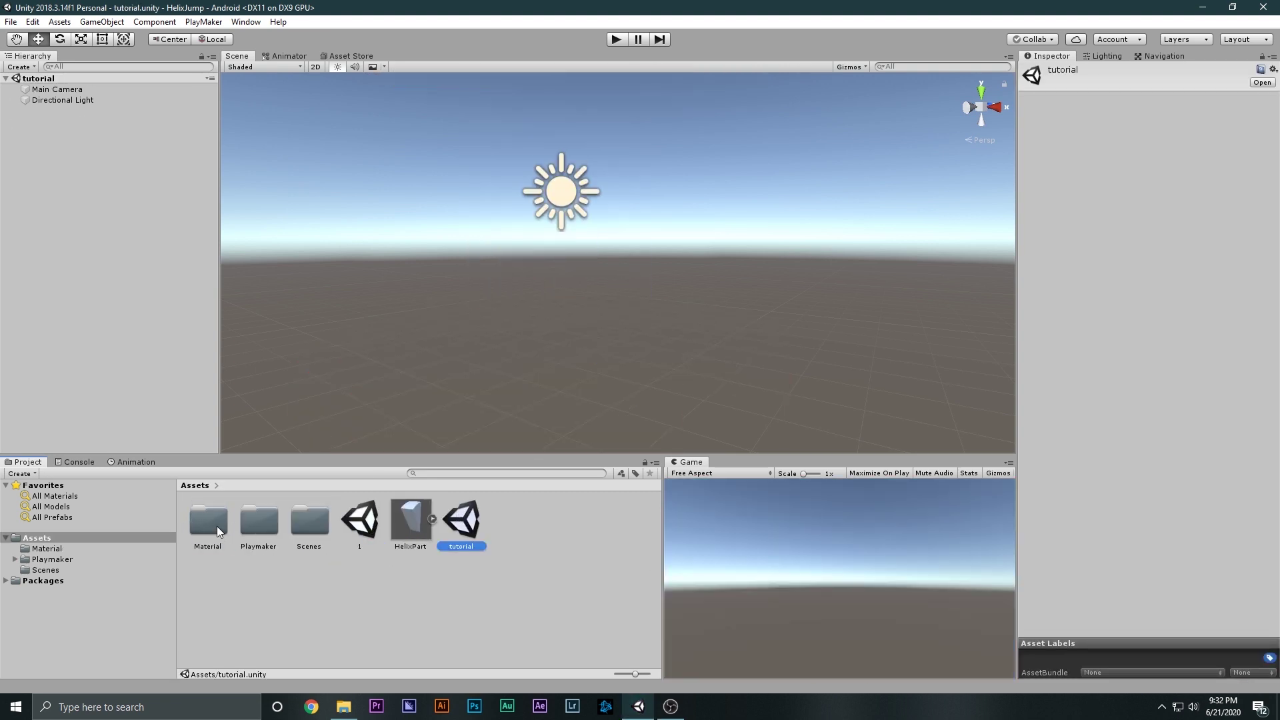
pyautogui.click(241, 580)
pyautogui.click(262, 526)
pyautogui.doubleClick(262, 527)
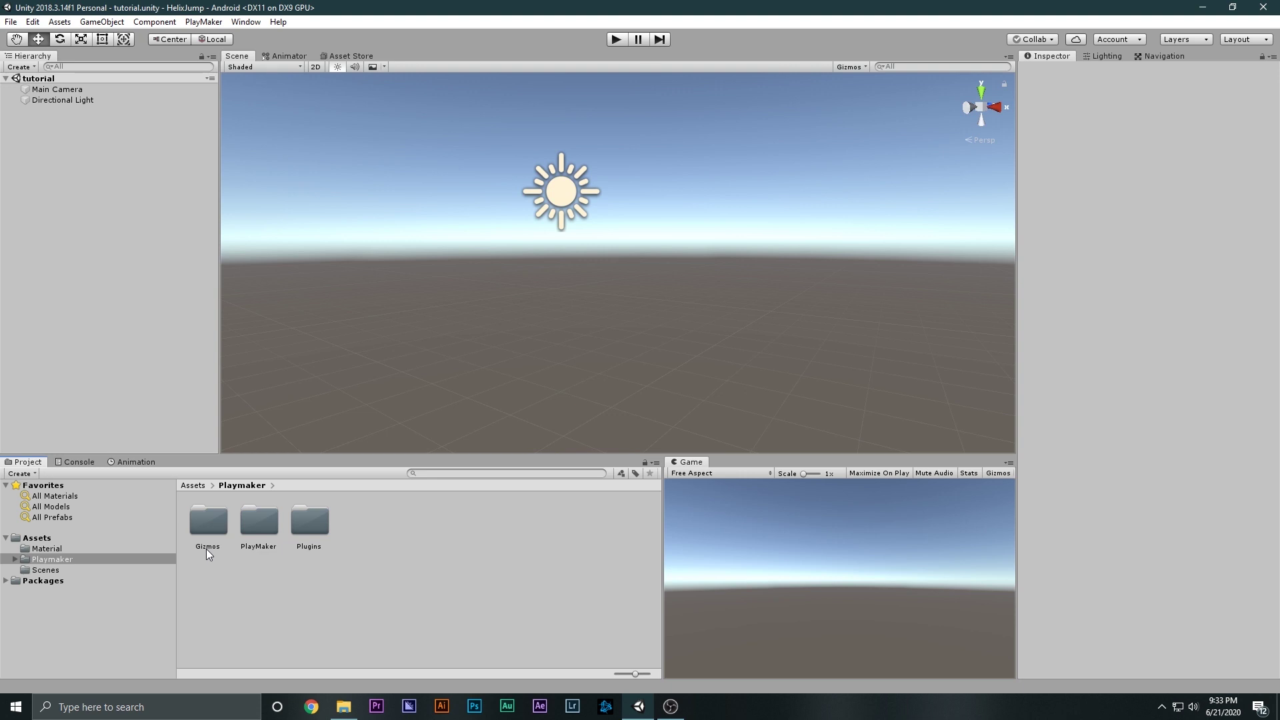
pyautogui.press('BackSpace')
pyautogui.click(221, 616)
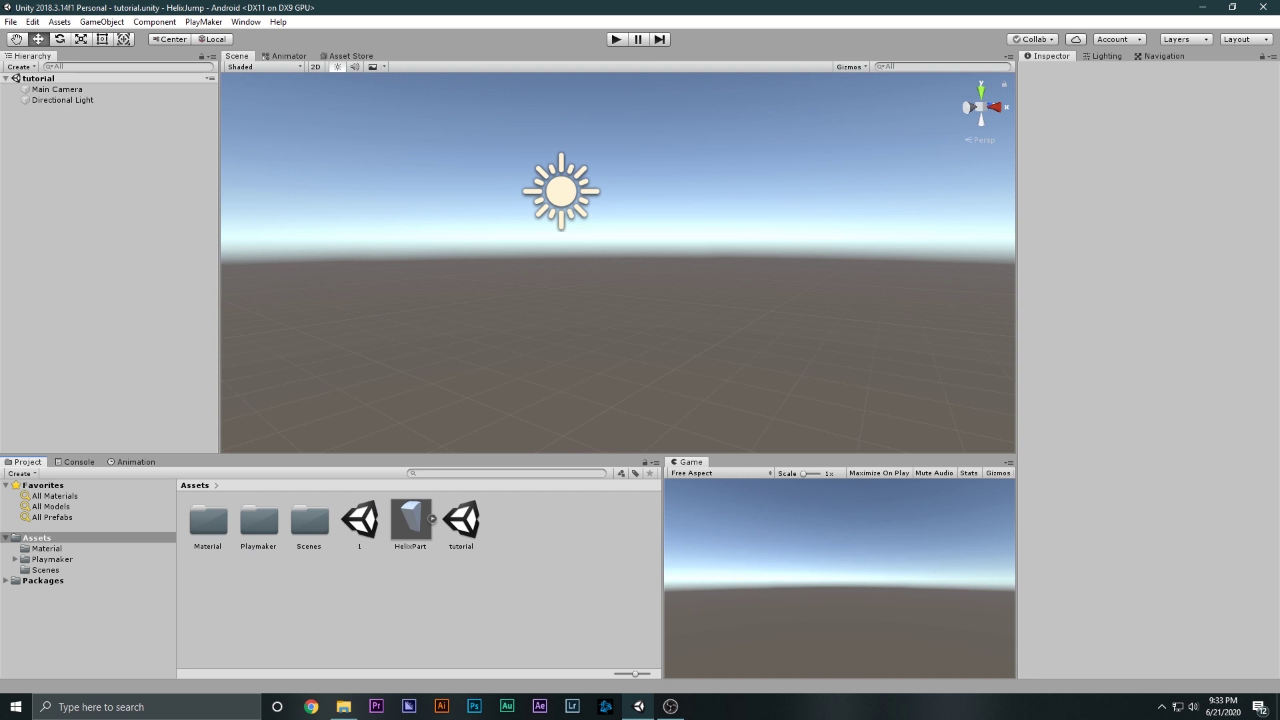
# - Open scene 1 to view the helix tower, and reopen the tutorial scene
pyautogui.click(378, 530)
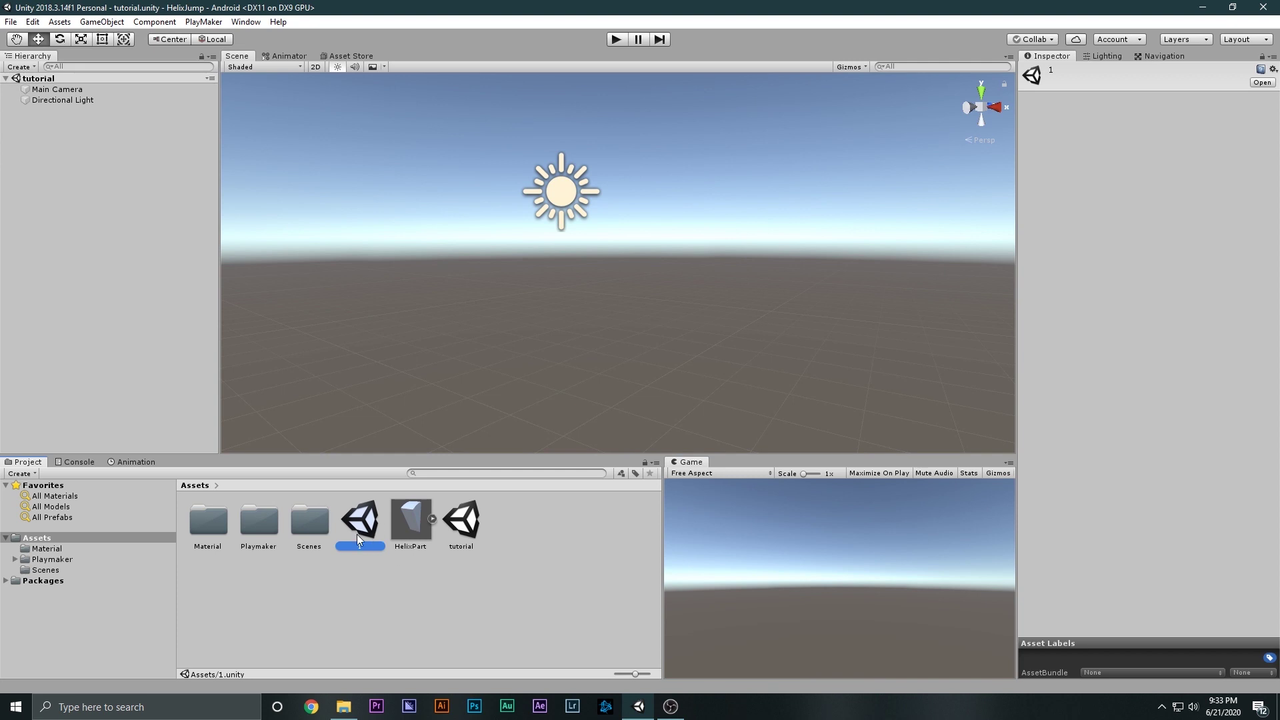
pyautogui.doubleClick(357, 534)
pyautogui.click(450, 515)
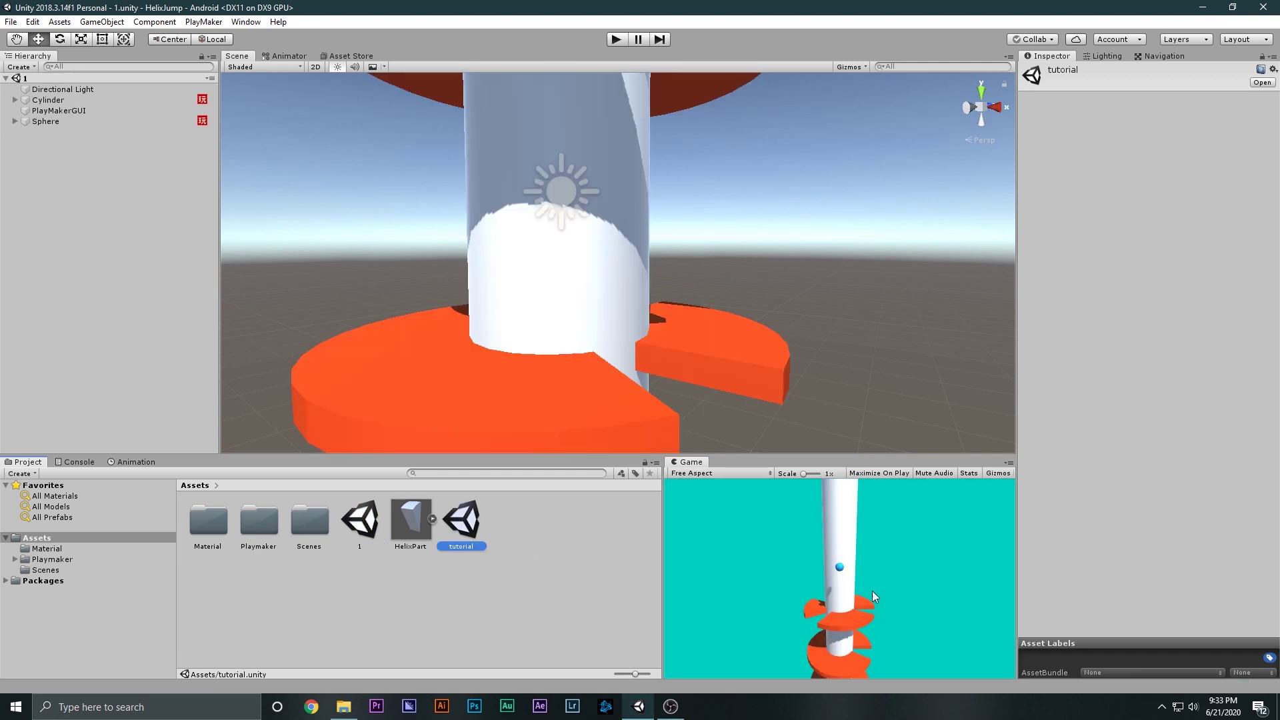
pyautogui.press('Return')
# - Inspect the HelixPart model from several angles in its import preview
pyautogui.click(403, 526)
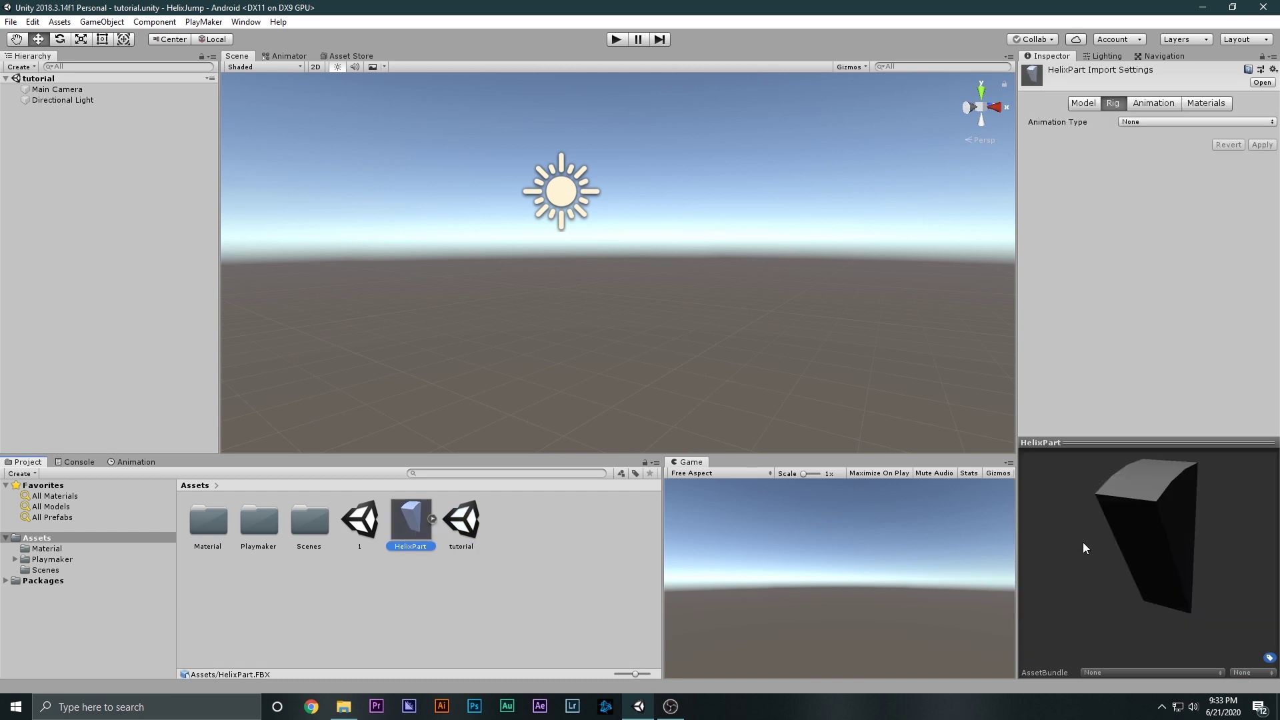
pyautogui.moveTo(1084, 549); pyautogui.dragTo(1117, 535)
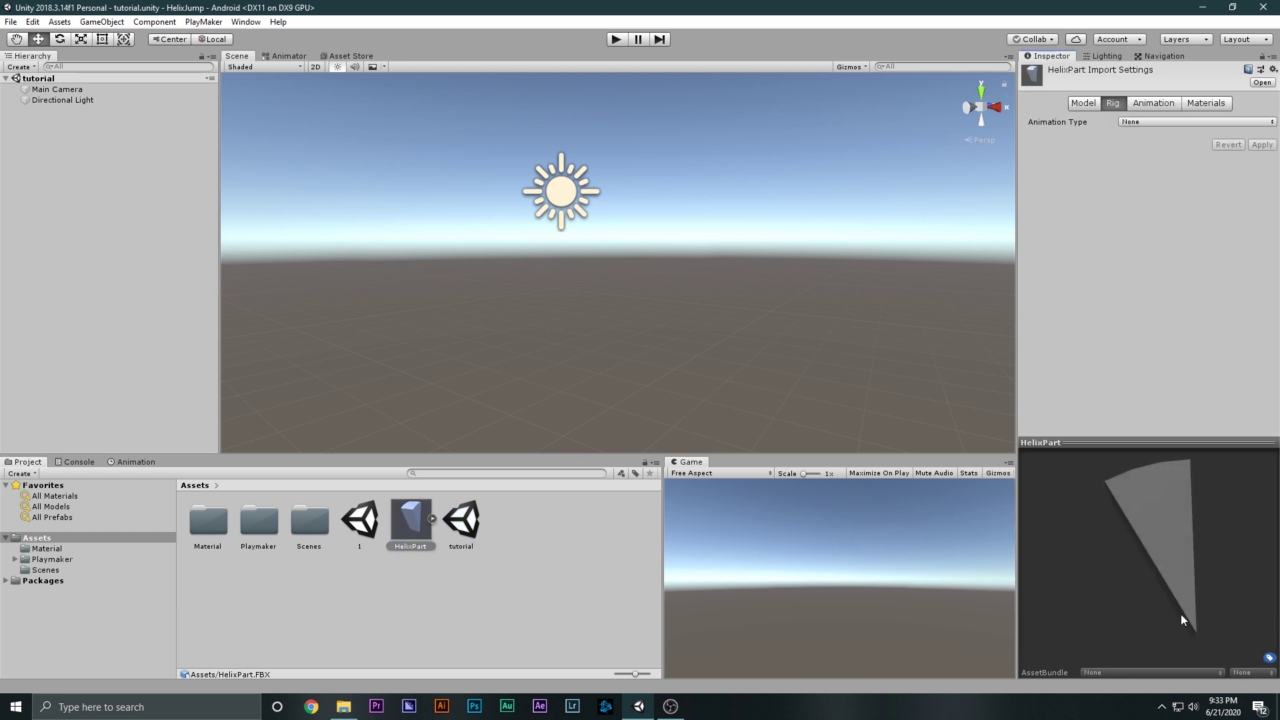
pyautogui.moveTo(1181, 615); pyautogui.dragTo(1174, 552)
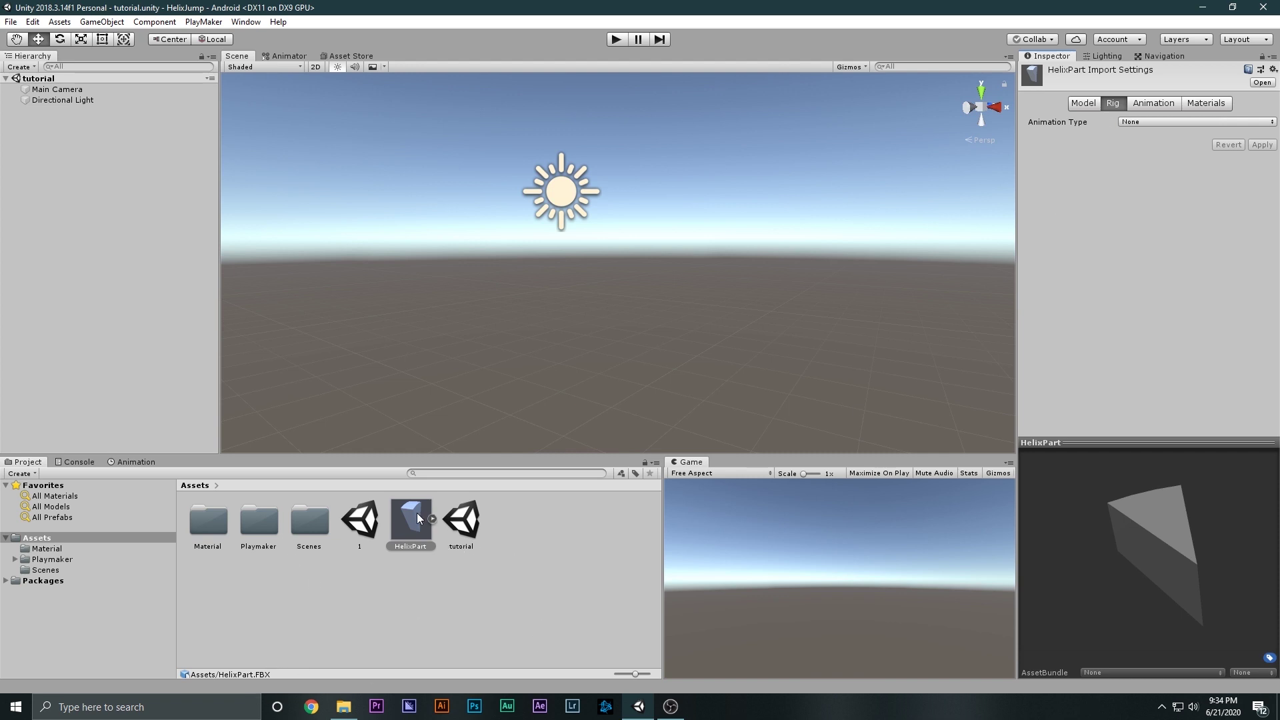
pyautogui.click(479, 560)
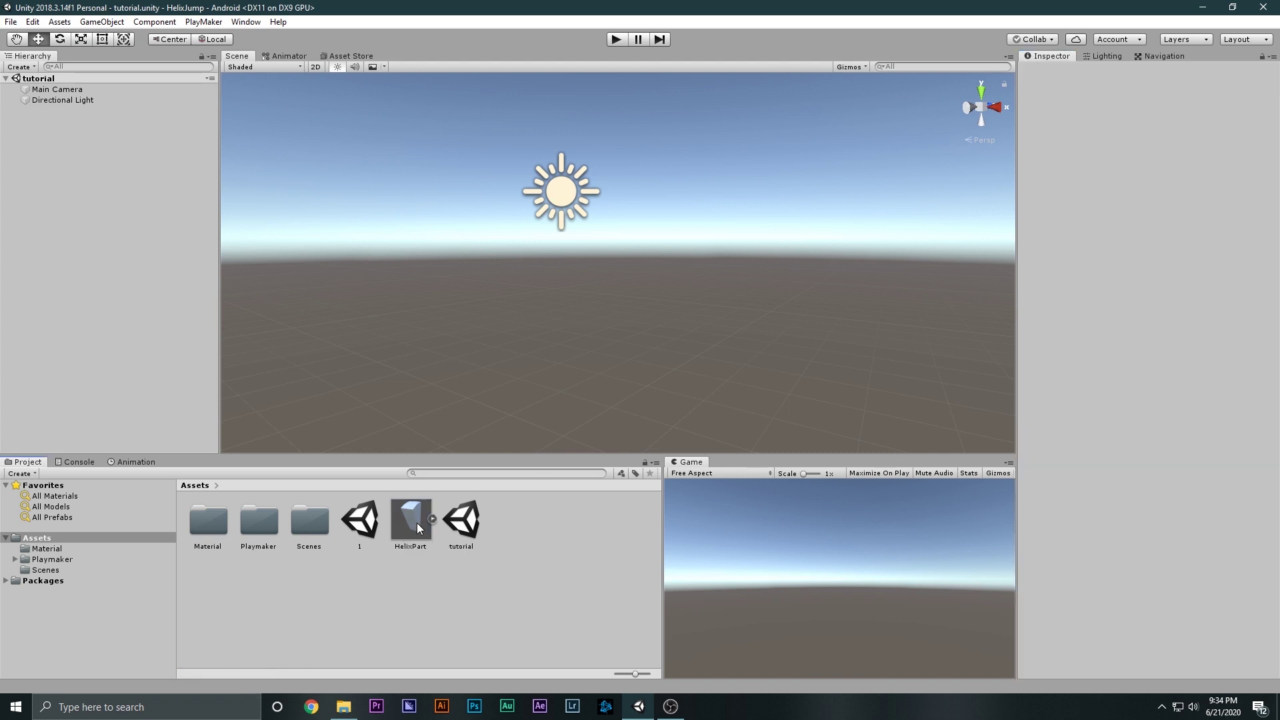
pyautogui.click(417, 523)
pyautogui.click(530, 591)
# - Look at the tutorial scene's contents by inspecting the Main Camera and the Directional Light
pyautogui.click(459, 522)
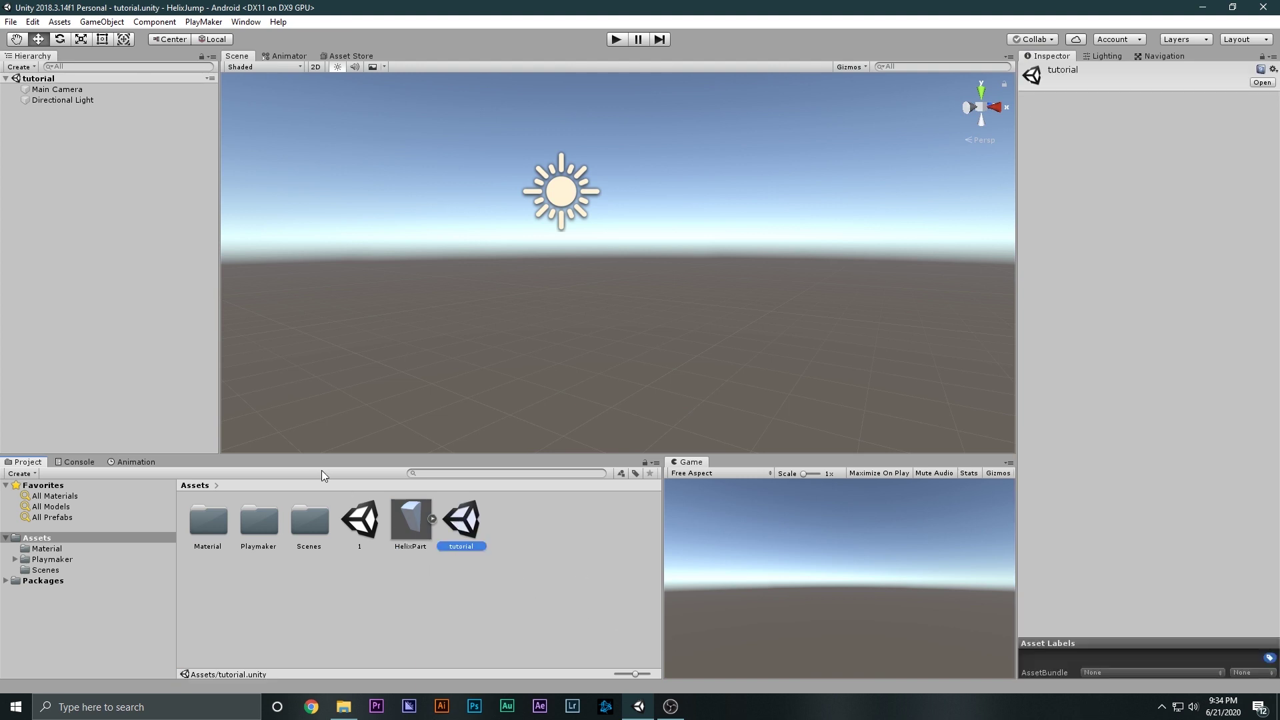
pyautogui.click(343, 306)
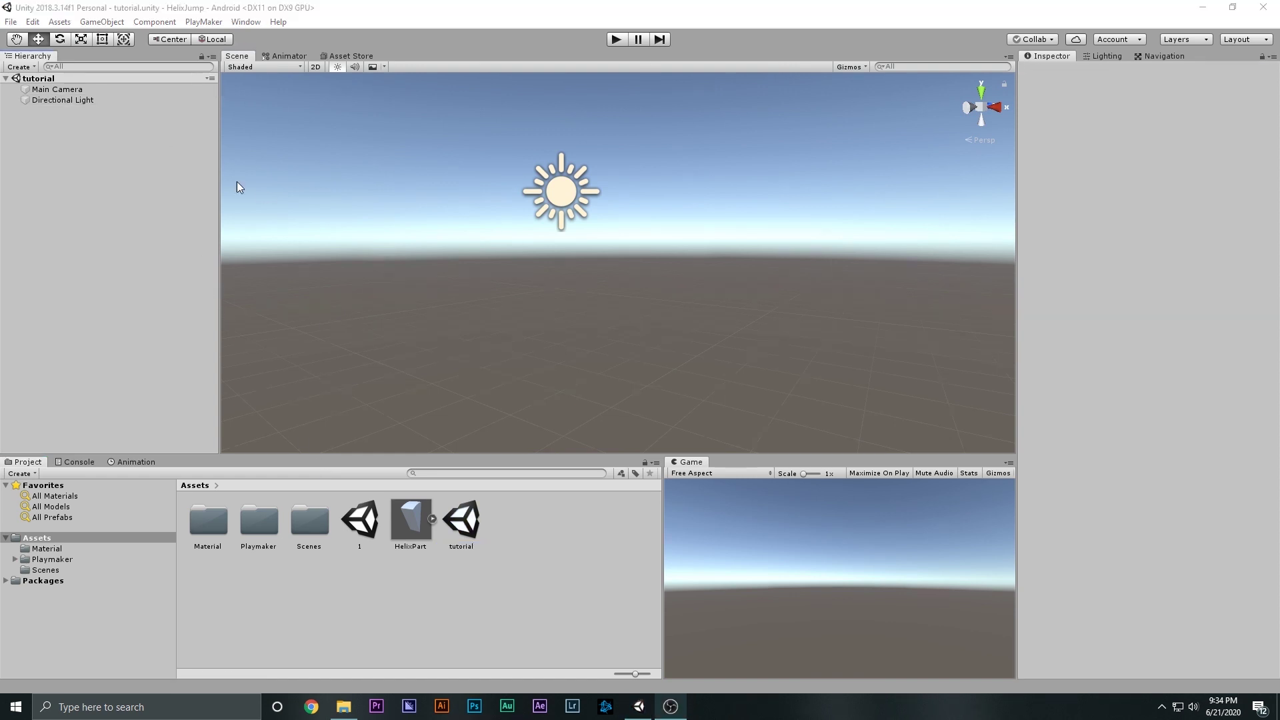
pyautogui.click(100, 90)
pyautogui.click(72, 101)
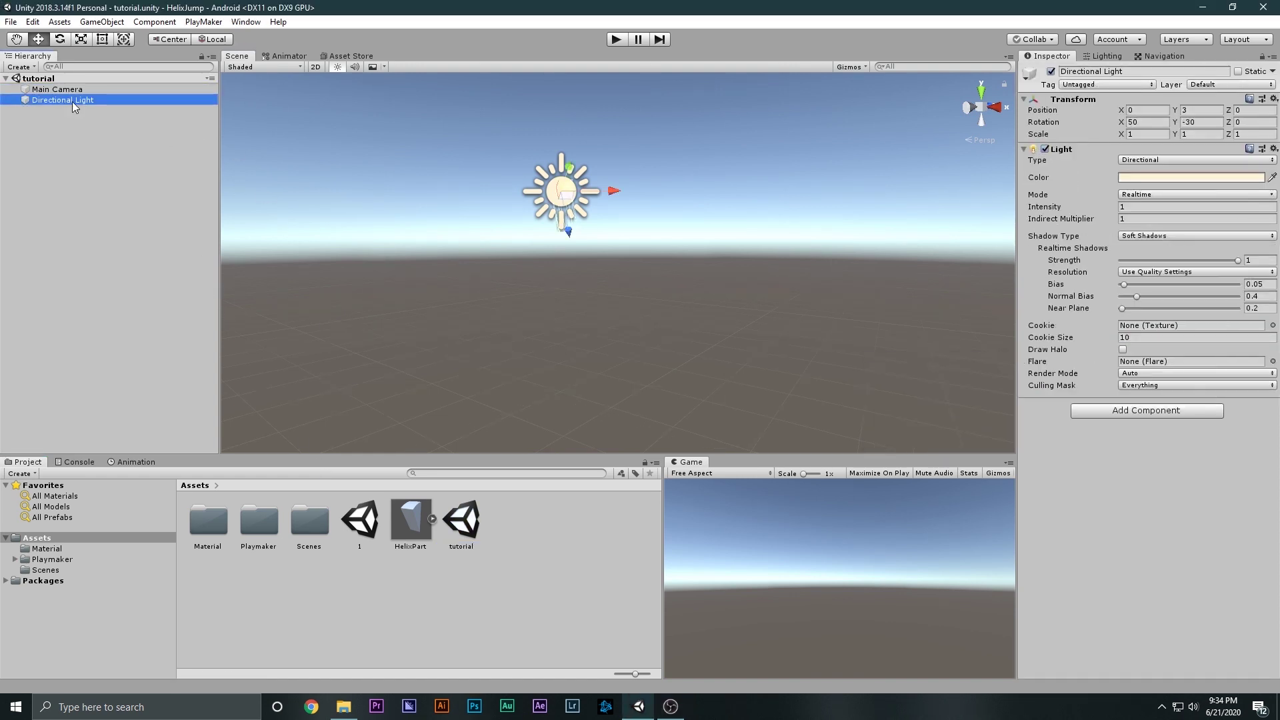
pyautogui.click(67, 131)
pyautogui.click(57, 91)
pyautogui.keyDown('ctrl'); pyautogui.click(58, 102); pyautogui.keyUp('ctrl')
pyautogui.click(123, 212)
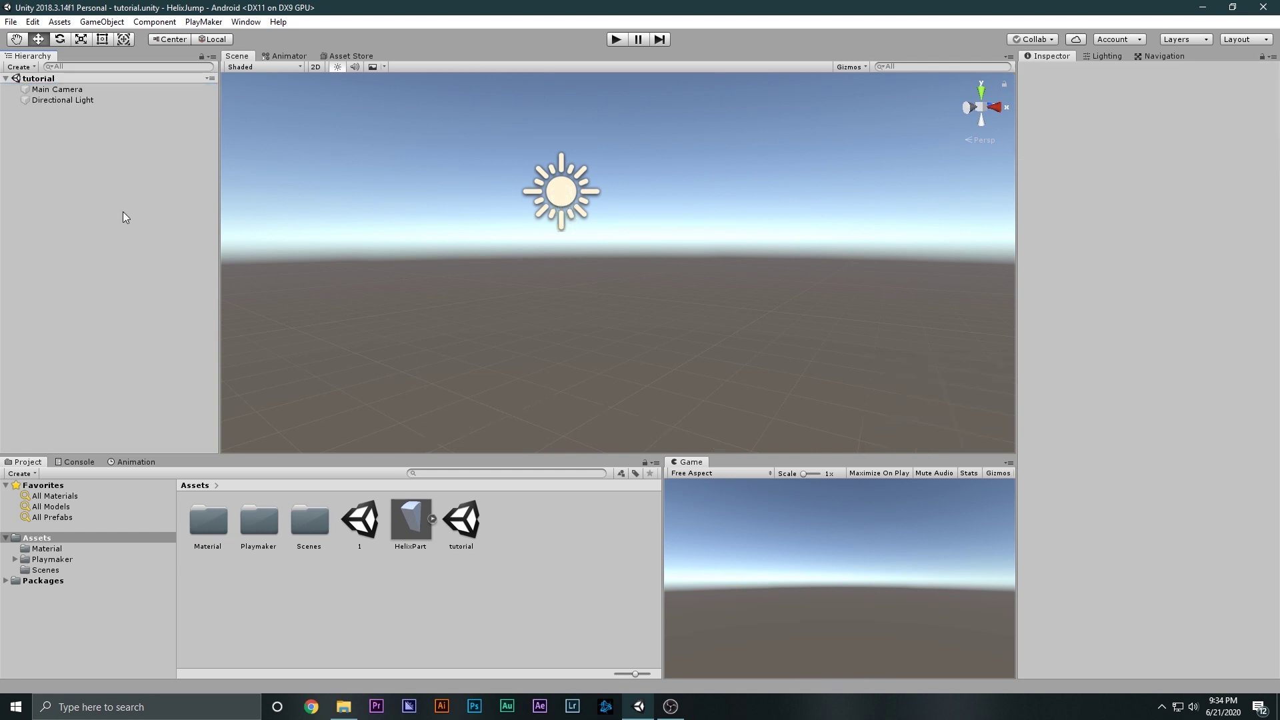
pyautogui.click(403, 594)
pyautogui.moveTo(505, 264); pyautogui.dragTo(565, 251, button='right')
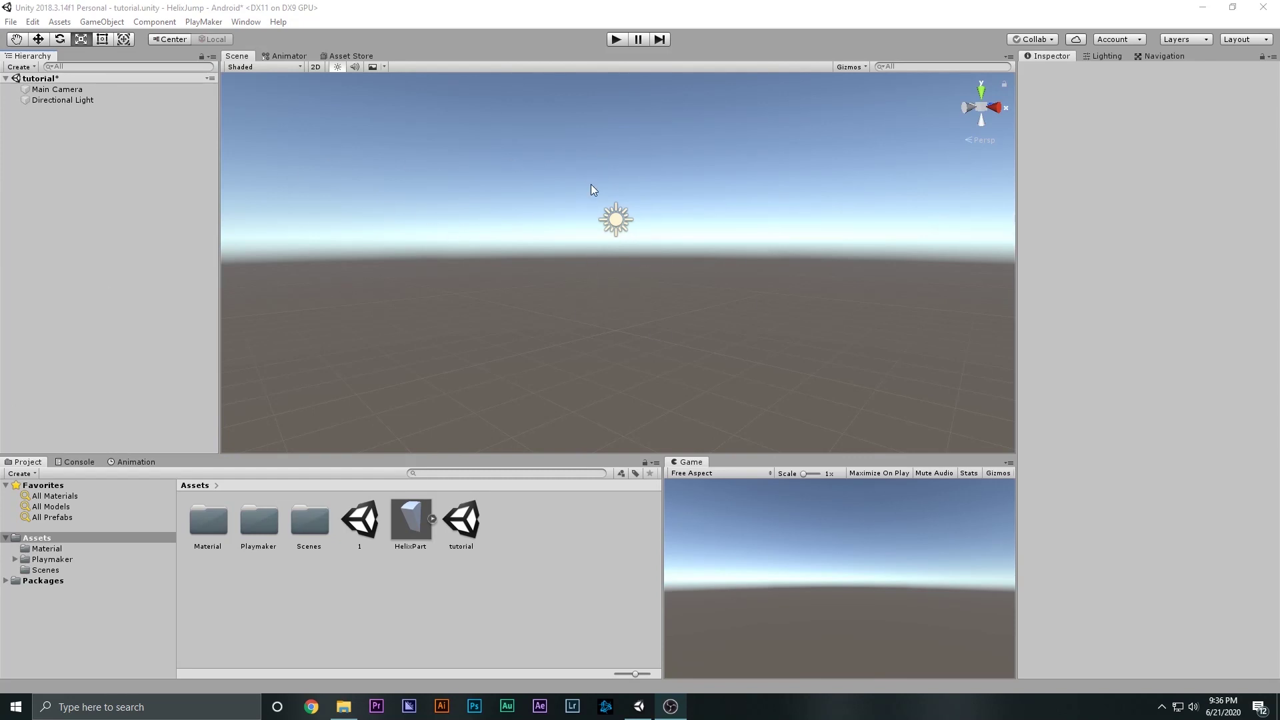
# - Add a 3D plane to the tutorial scene
pyautogui.rightClick(60, 173)
pyautogui.moveTo(135, 297)
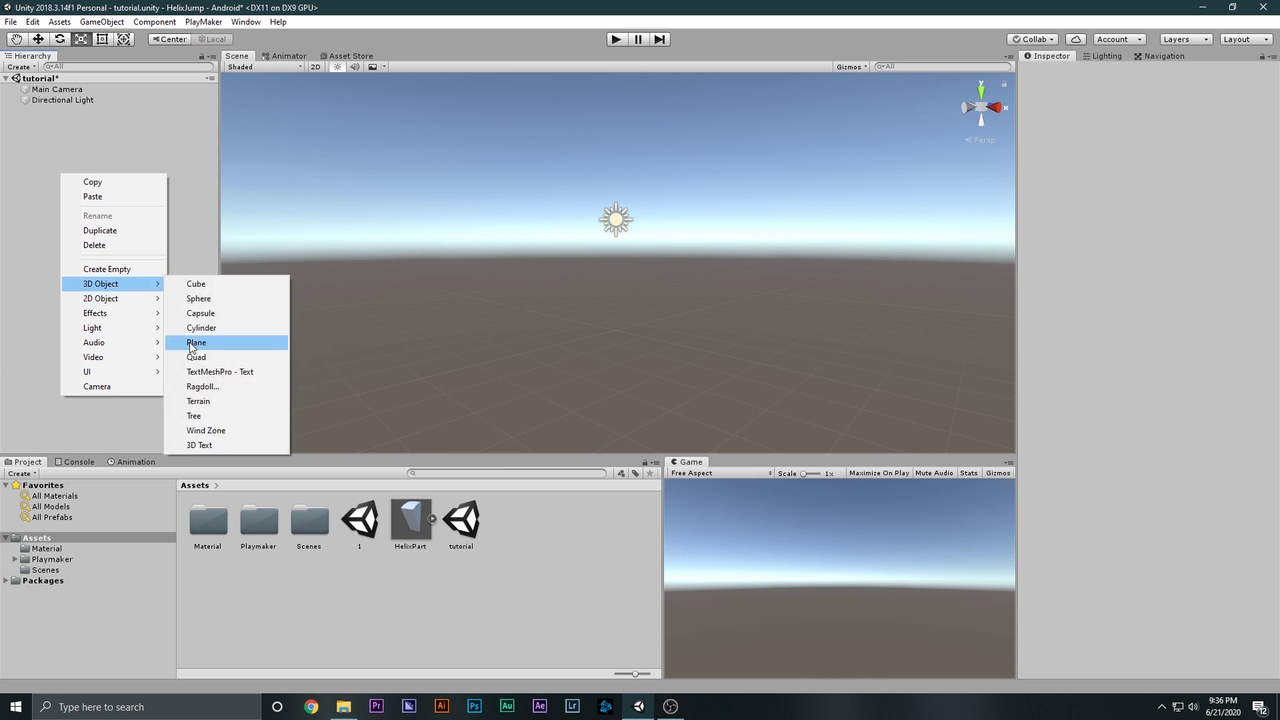
pyautogui.click(193, 344)
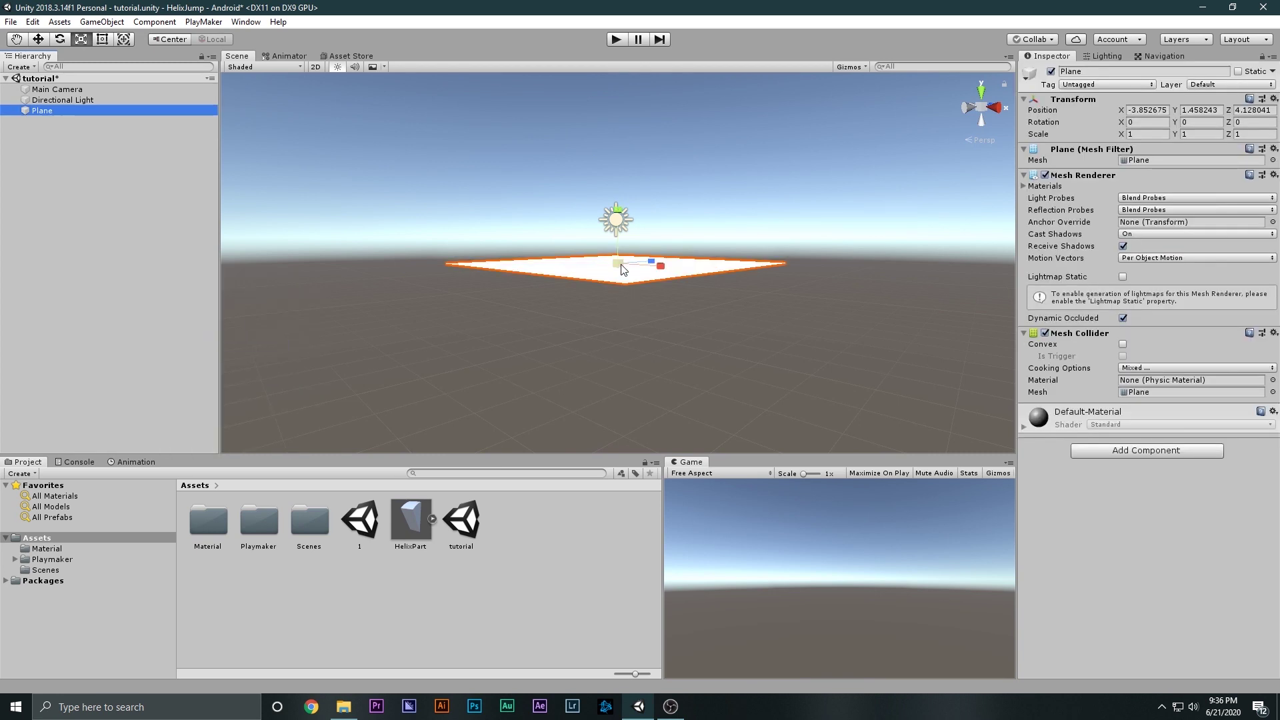
# - Reset the plane's transform and scale it up uniformly to about 1.83
pyautogui.moveTo(622, 268); pyautogui.dragTo(721, 214)
pyautogui.click(1274, 99)
pyautogui.click(1154, 111)
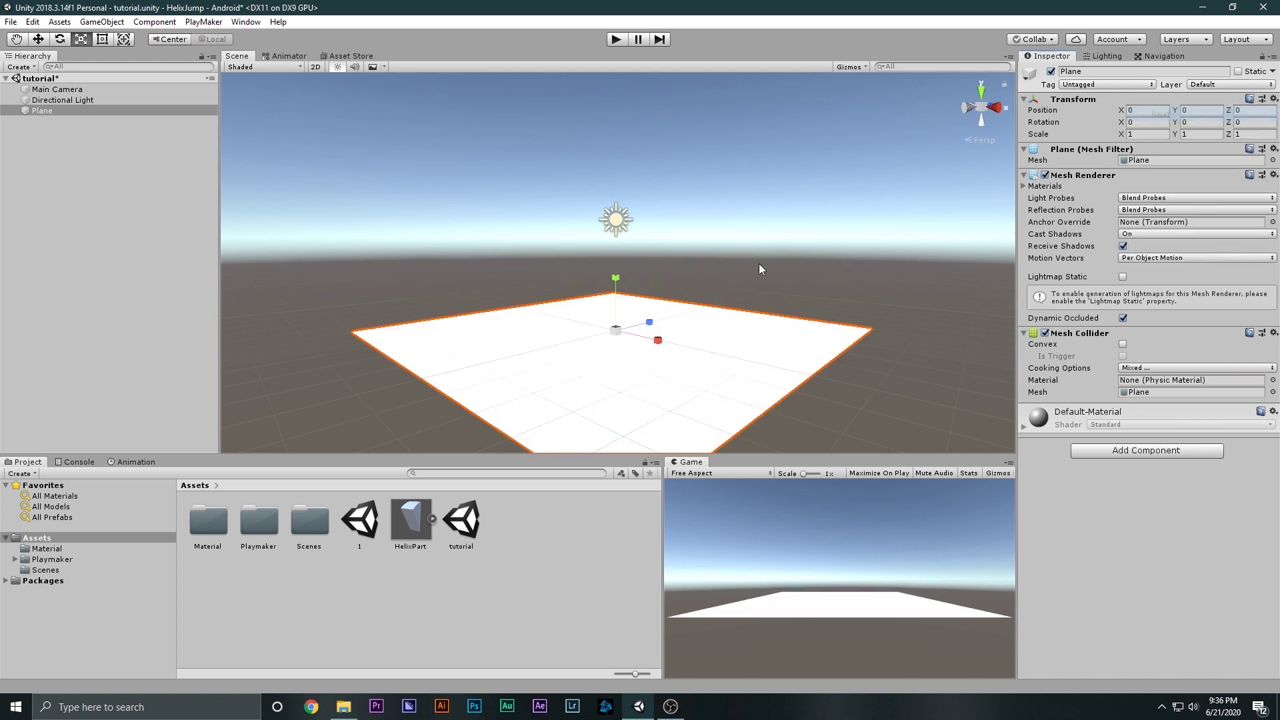
pyautogui.moveTo(615, 329); pyautogui.dragTo(669, 314)
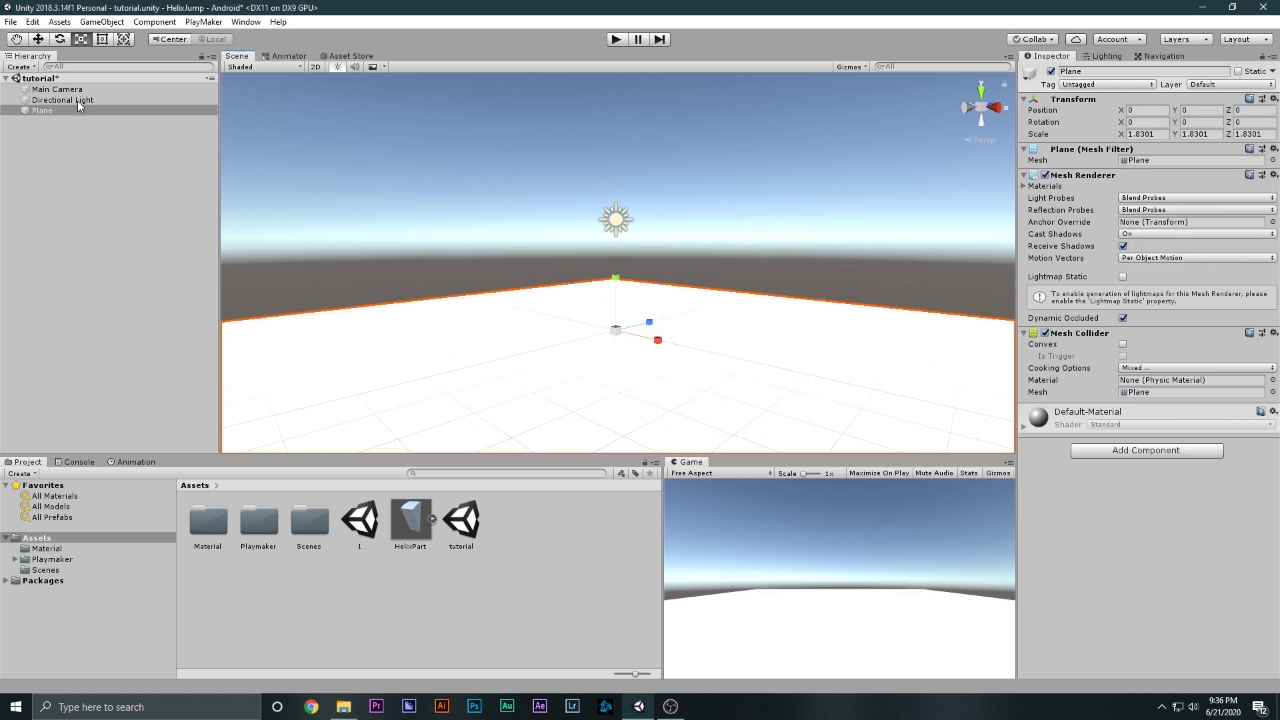
pyautogui.rightClick(22, 150)
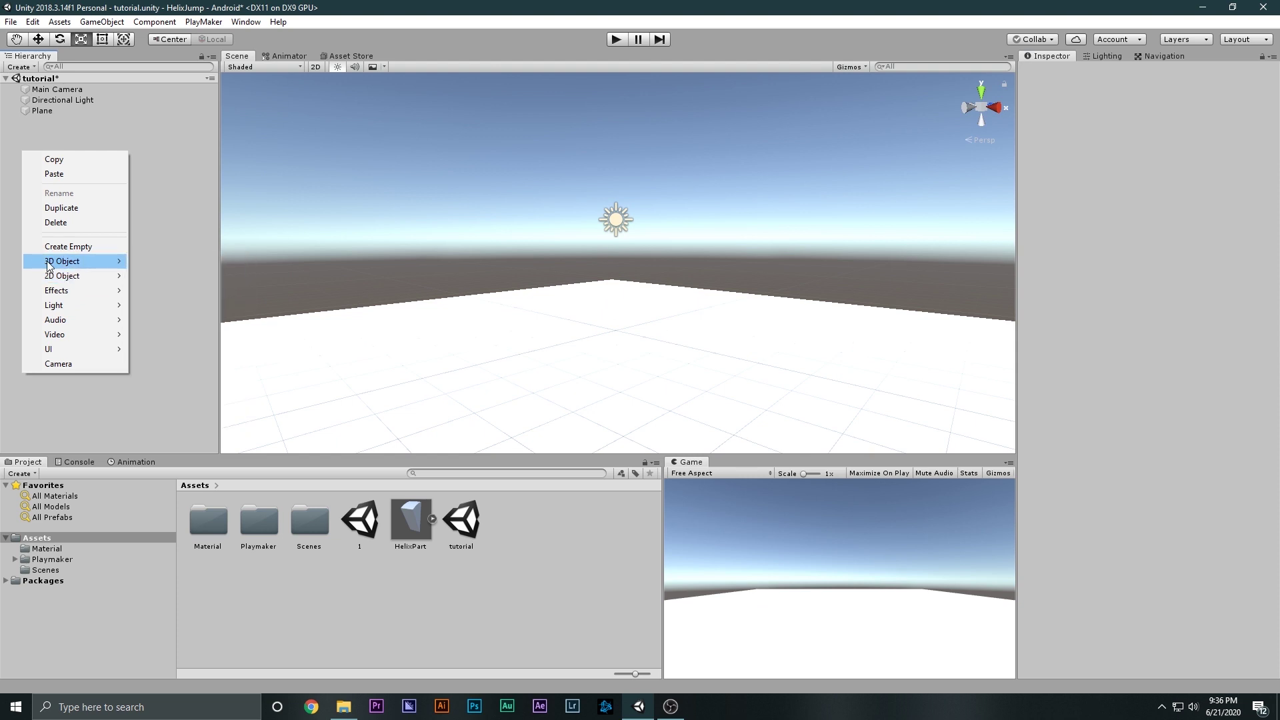
pyautogui.moveTo(52, 267)
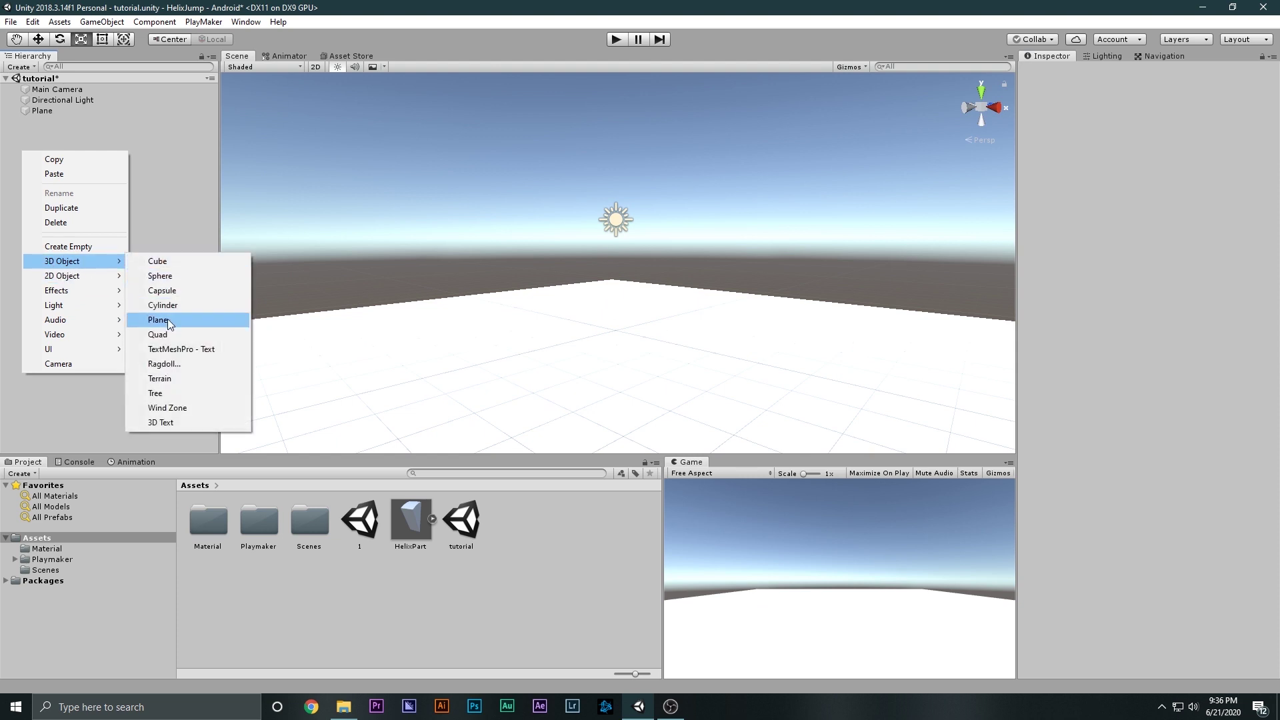
pyautogui.click(168, 288)
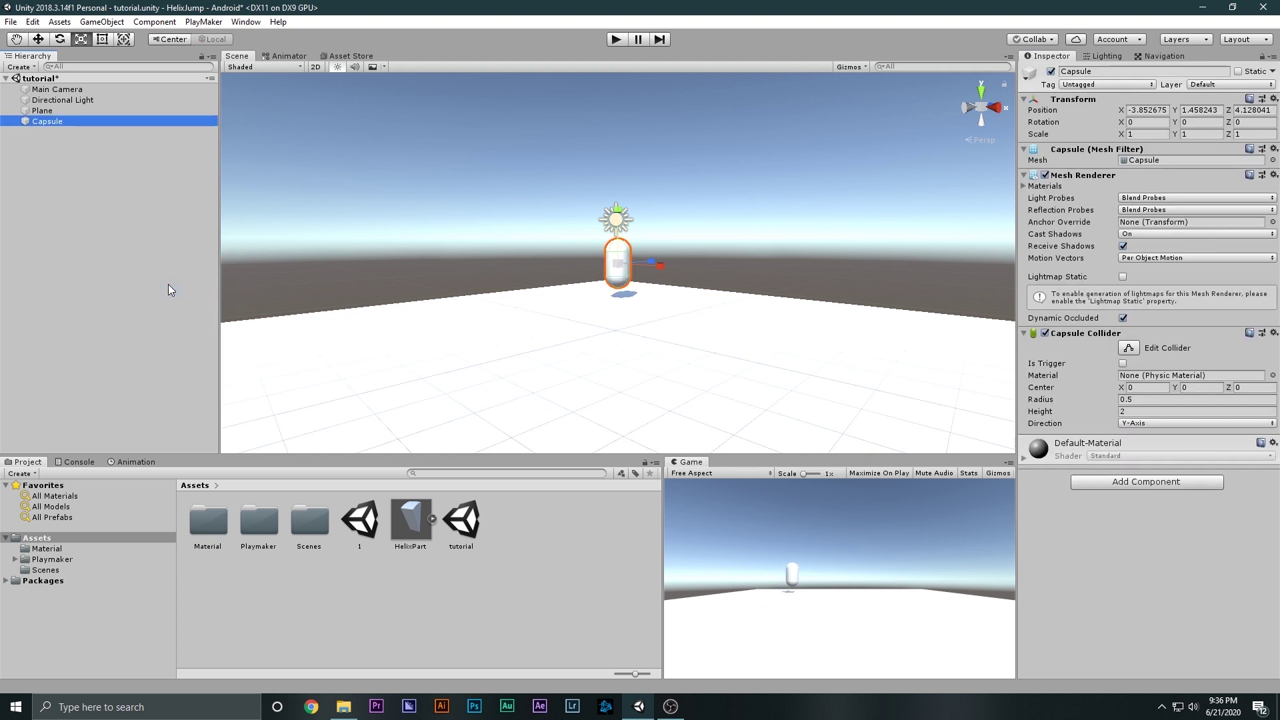
pyautogui.press('Delete')
# - Add a 3D sphere to the tutorial scene
pyautogui.rightClick(120, 214)
pyautogui.moveTo(190, 318)
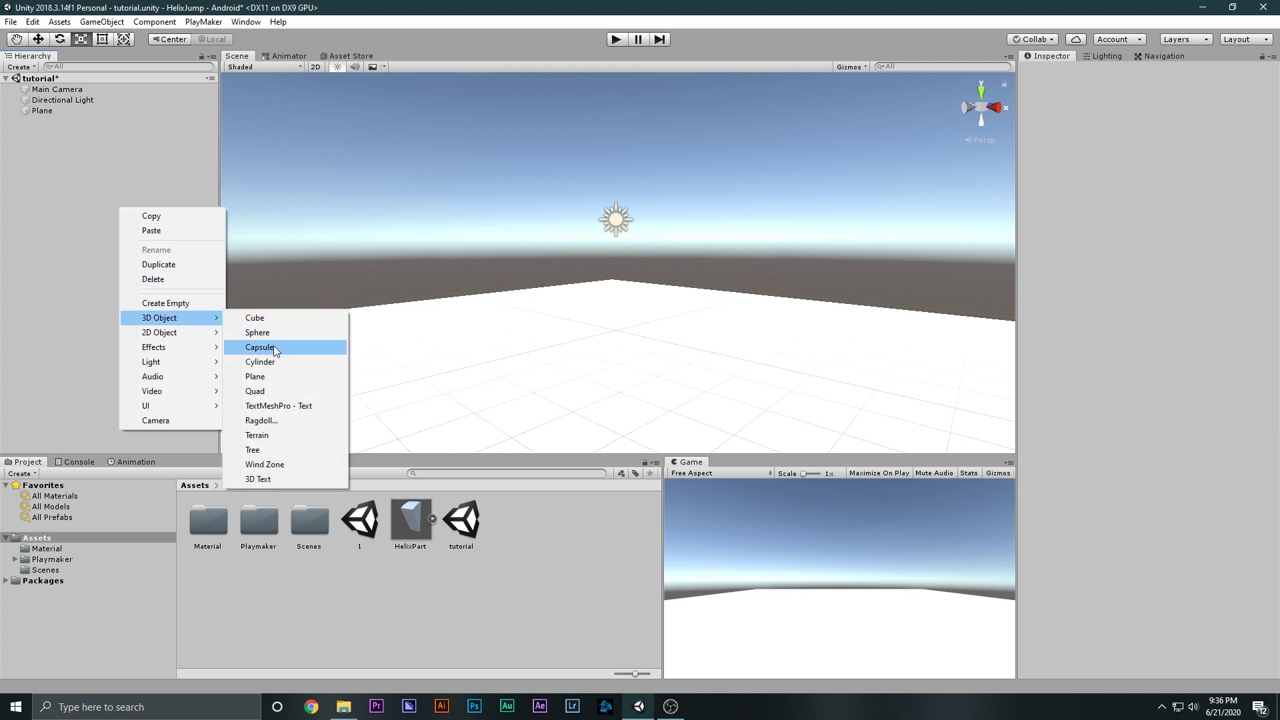
pyautogui.click(257, 332)
# - Reset the sphere's transform and raise it above the plane to a Y position of about 3.56
pyautogui.click(1273, 100)
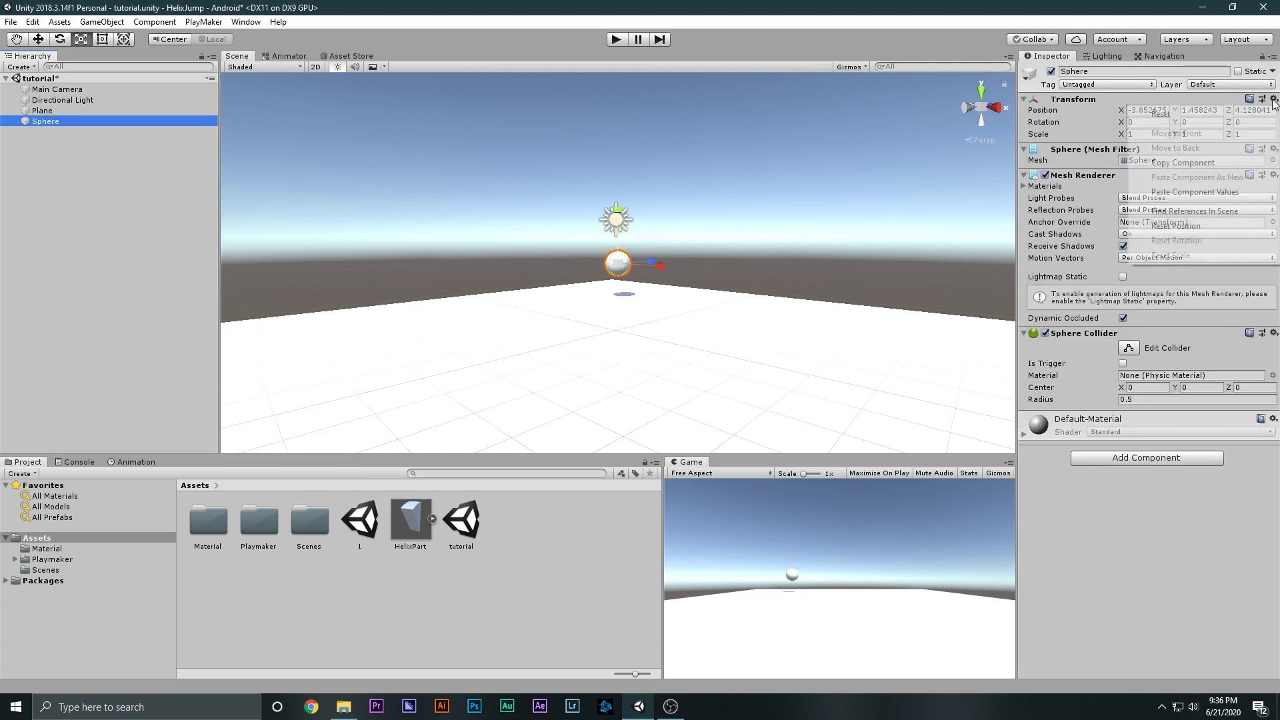
pyautogui.click(1161, 114)
pyautogui.press('w')
pyautogui.moveTo(614, 270); pyautogui.dragTo(631, 142)
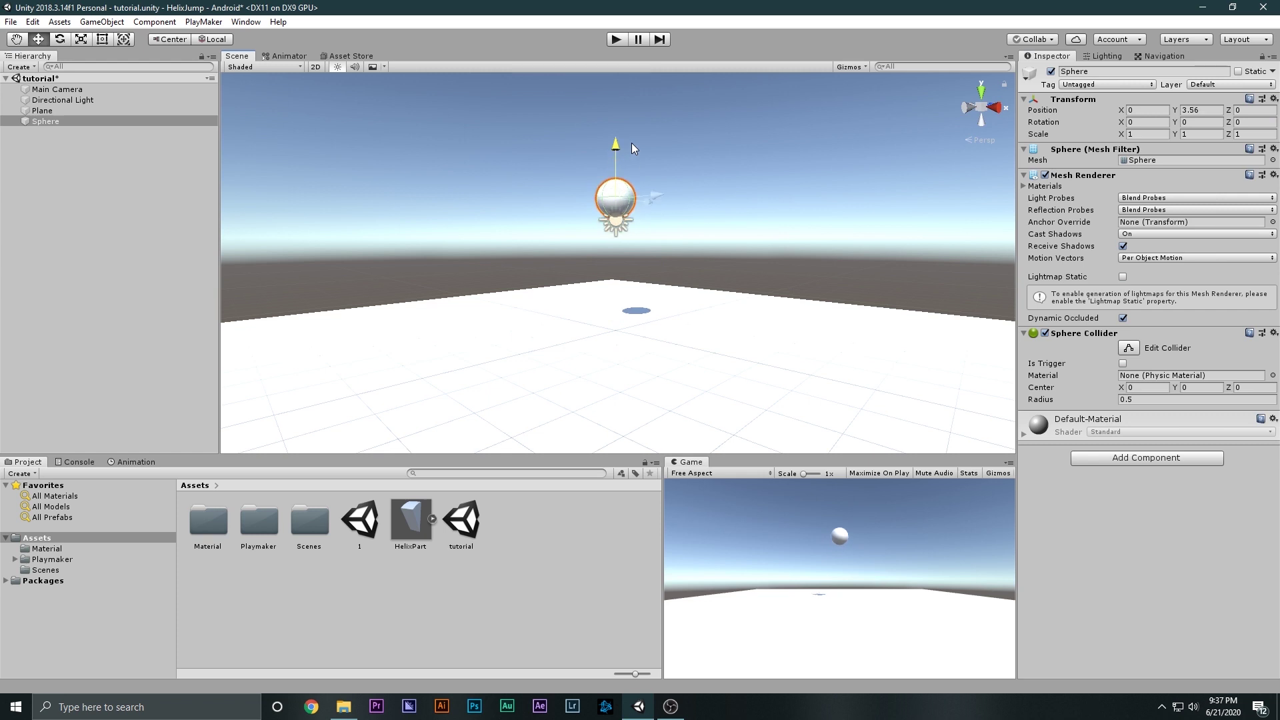
pyautogui.keyDown('alt'); pyautogui.moveTo(562, 214); pyautogui.dragTo(626, 208); pyautogui.keyUp('alt')
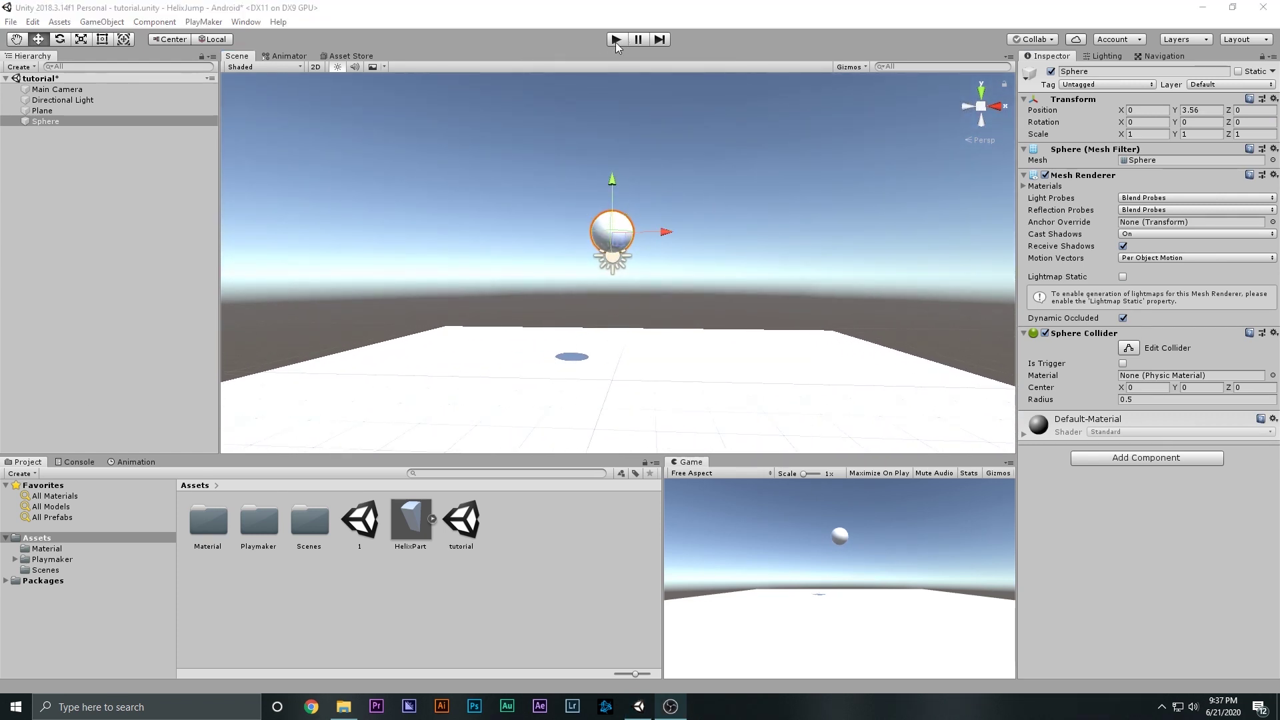
# - Run the scene, pause it, and add a Rigidbody component to the sphere while in play mode
pyautogui.click(616, 41)
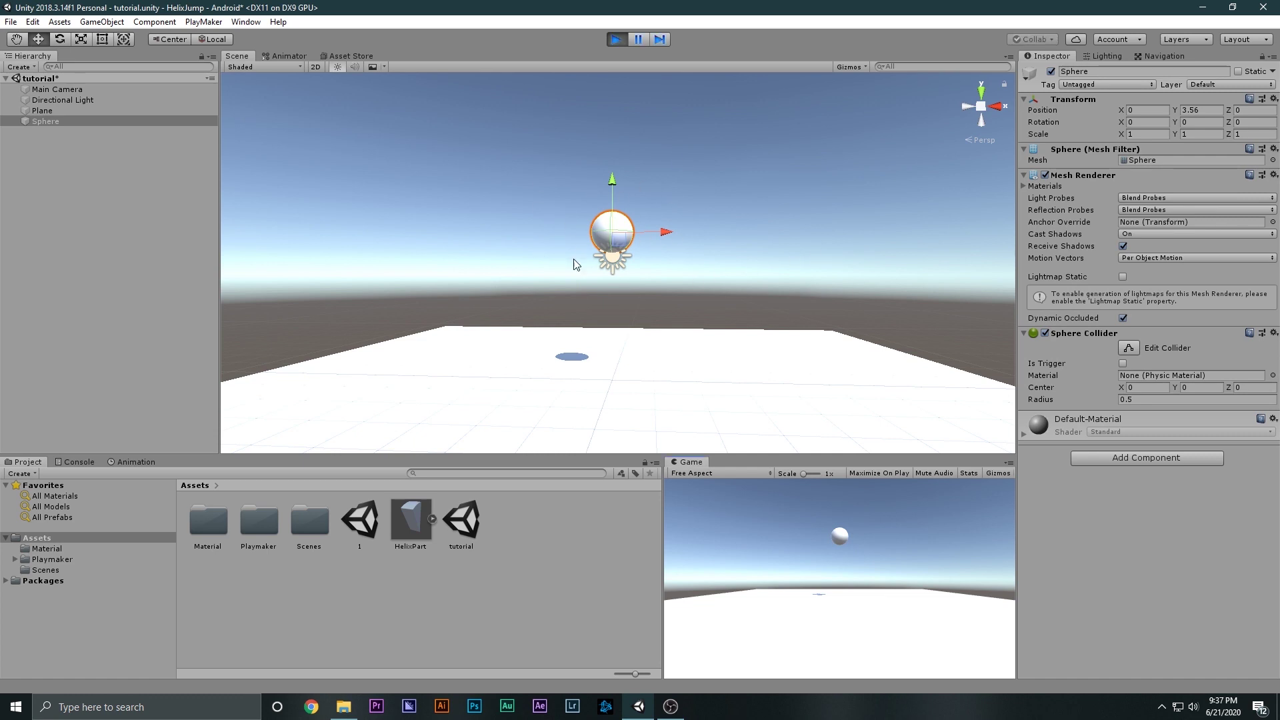
pyautogui.click(639, 40)
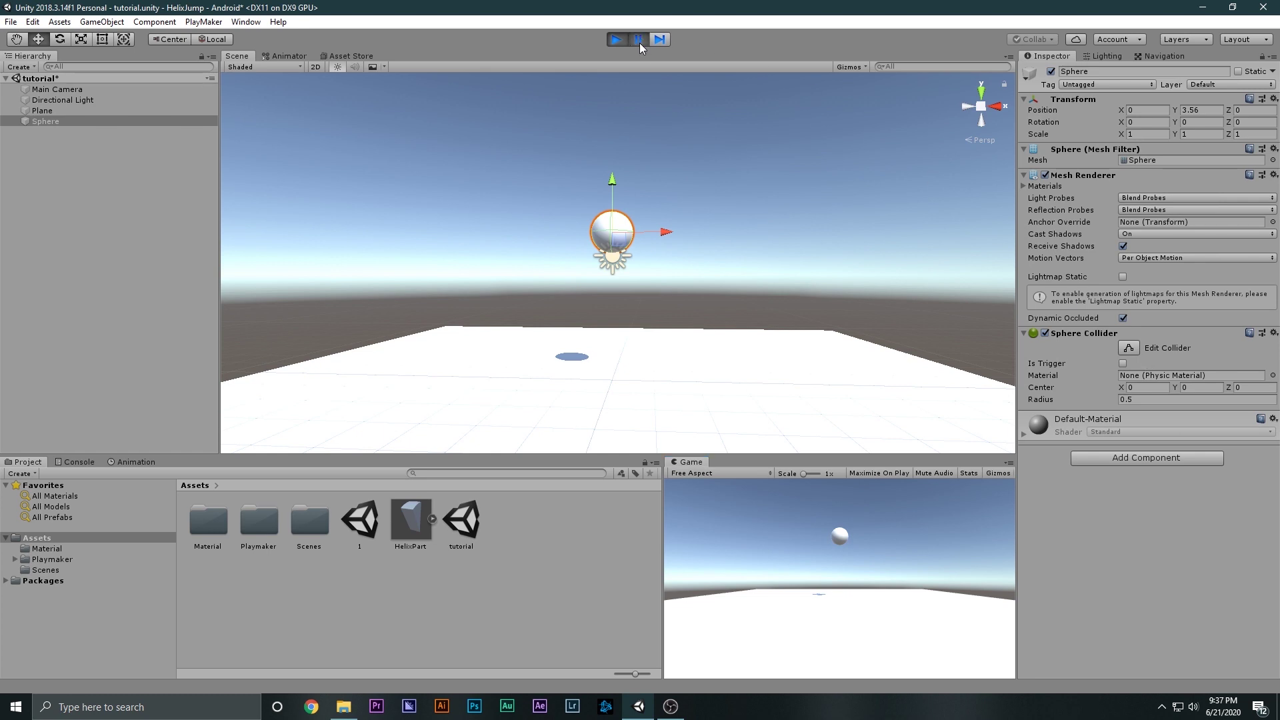
pyautogui.click(46, 120)
pyautogui.click(1124, 461)
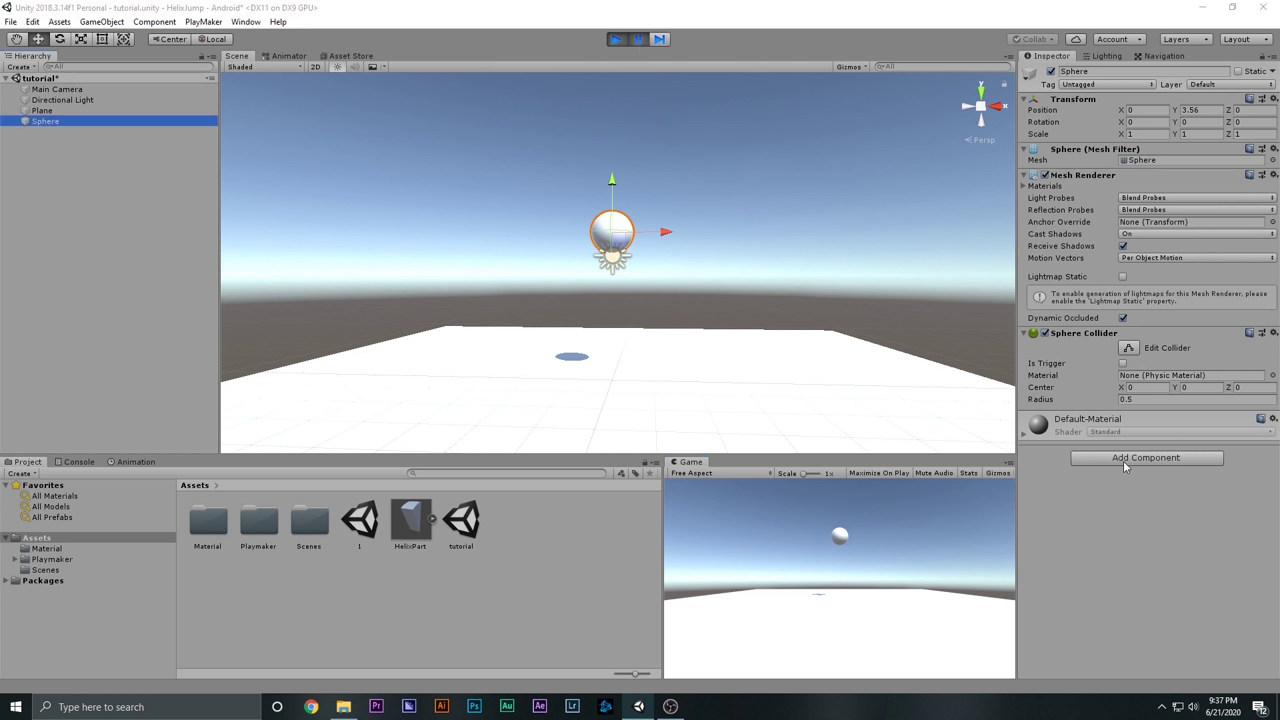
pyautogui.click(1124, 458)
pyautogui.write('r')
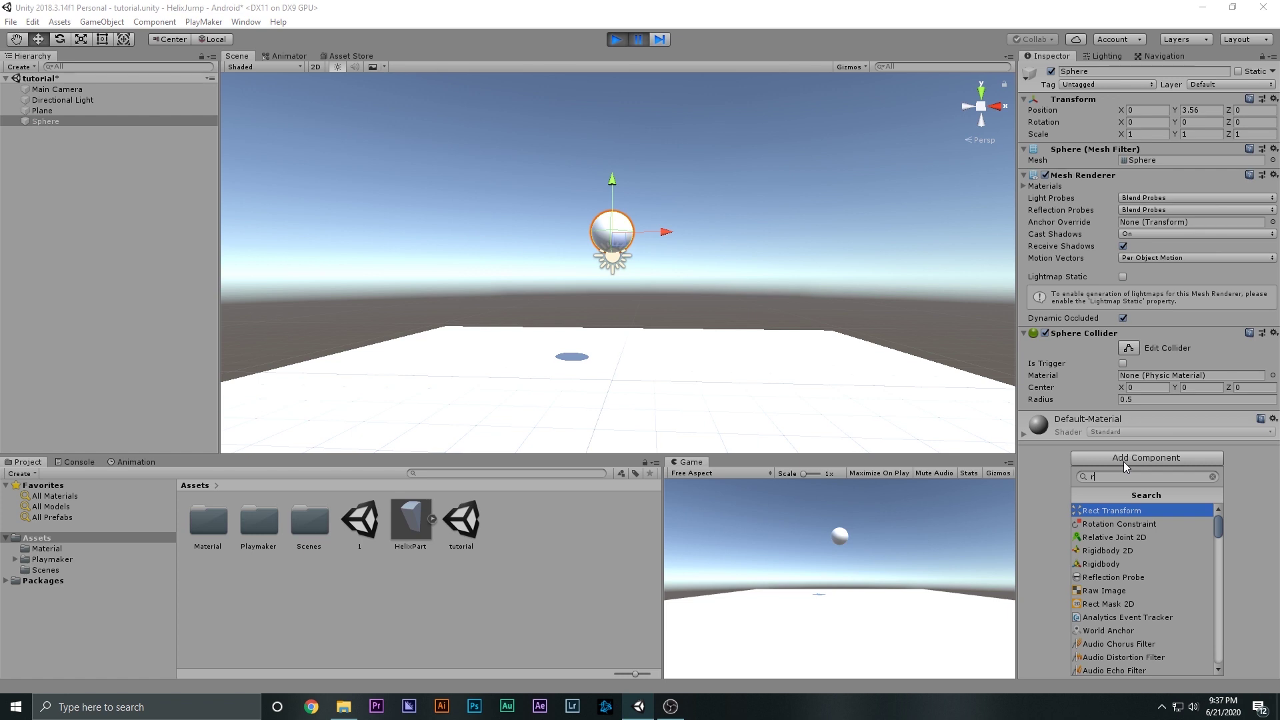
pyautogui.write('igi')
pyautogui.press('Down')
pyautogui.press('Return')
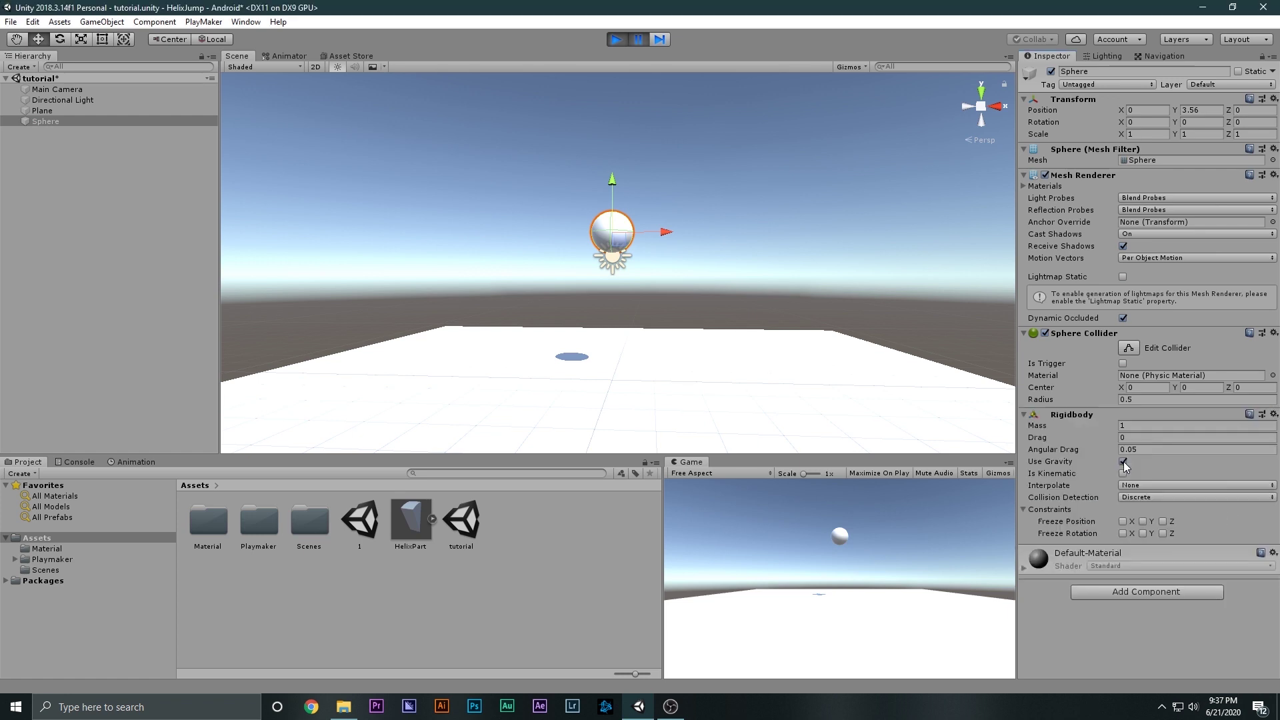
# - Resume the simulation to test the sphere's fall, lift it to drop it again, and stop play mode
pyautogui.click(638, 40)
pyautogui.click(638, 40)
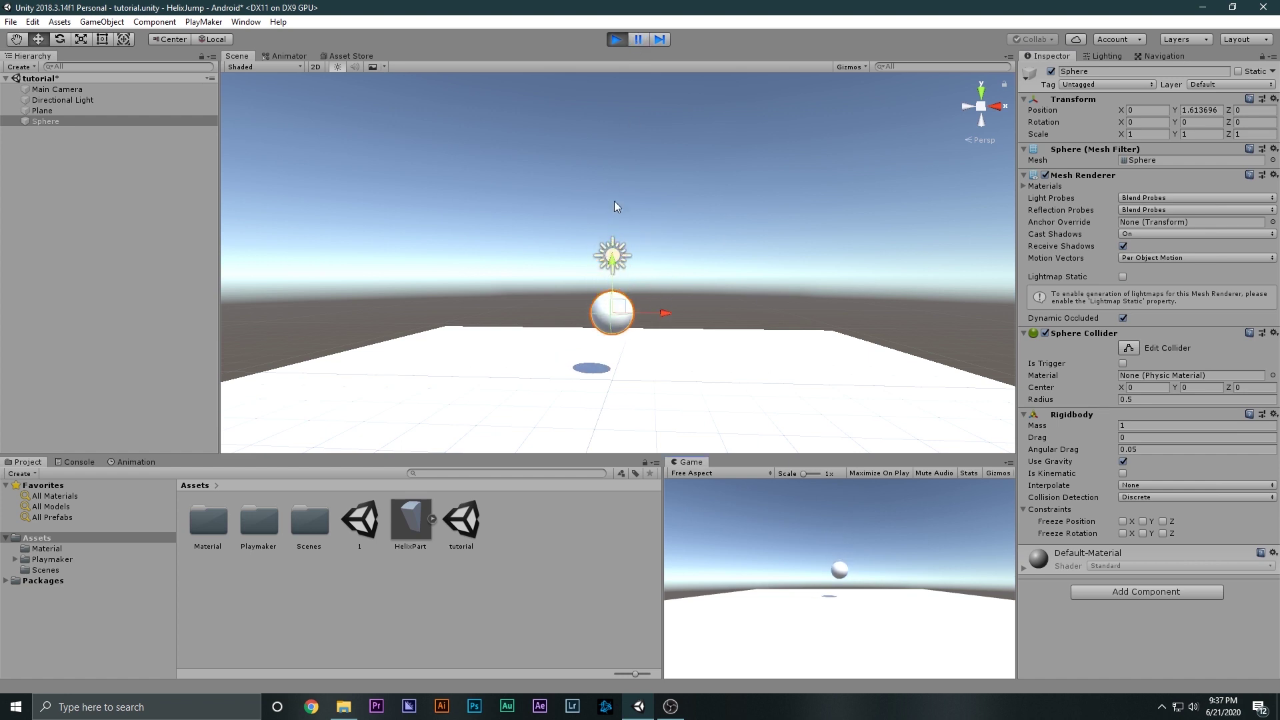
pyautogui.moveTo(613, 309); pyautogui.dragTo(643, 138)
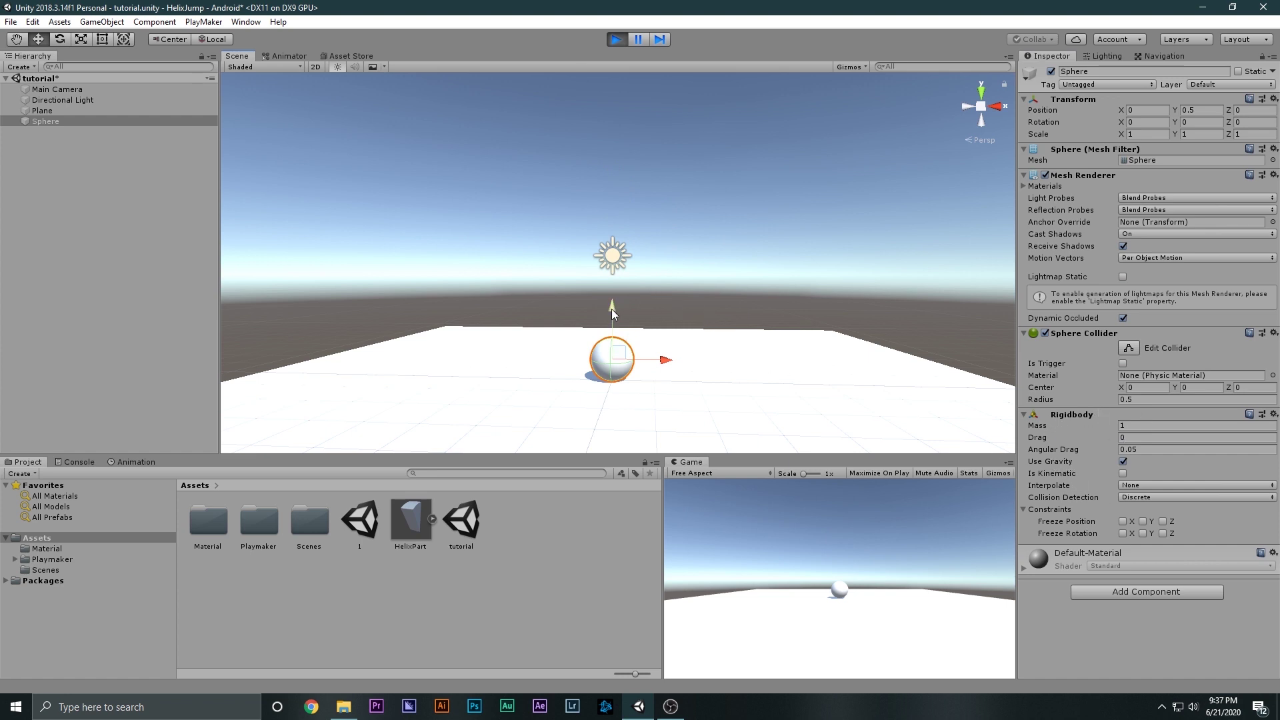
pyautogui.click(623, 155)
pyautogui.click(617, 40)
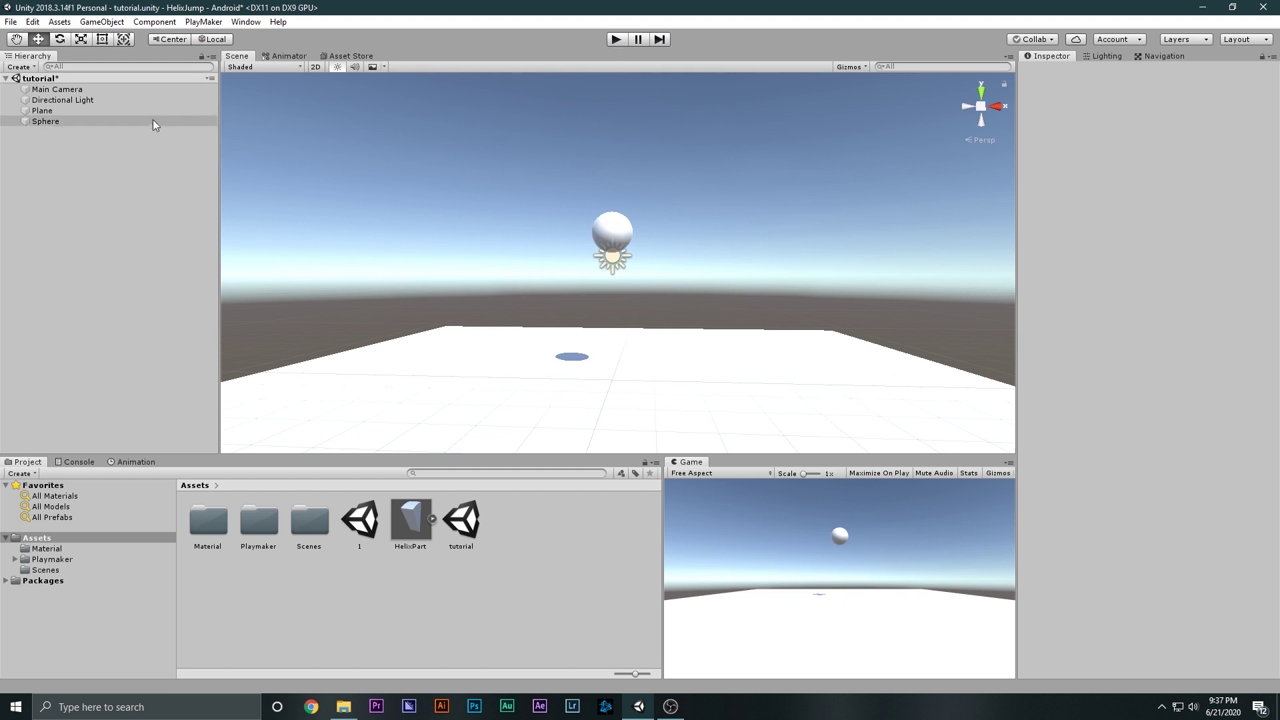
# - Add a Rigidbody component to the sphere in edit mode
pyautogui.click(57, 123)
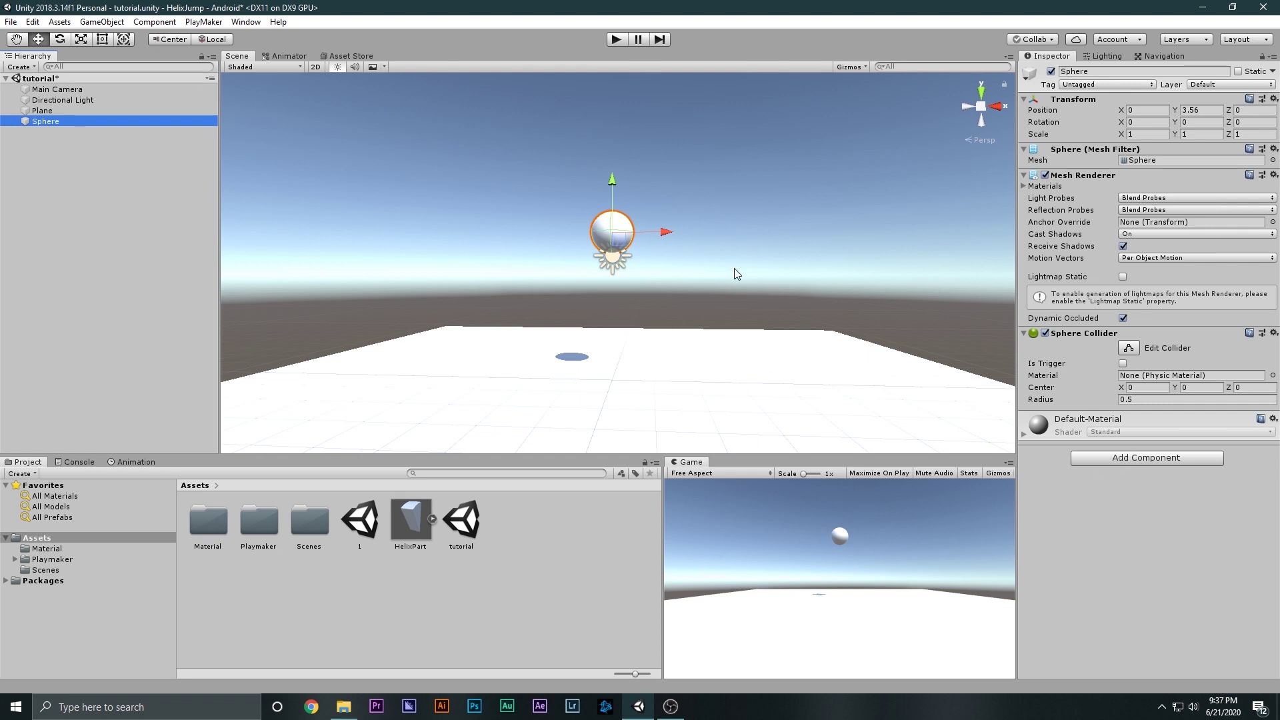
pyautogui.click(1107, 460)
pyautogui.click(1109, 524)
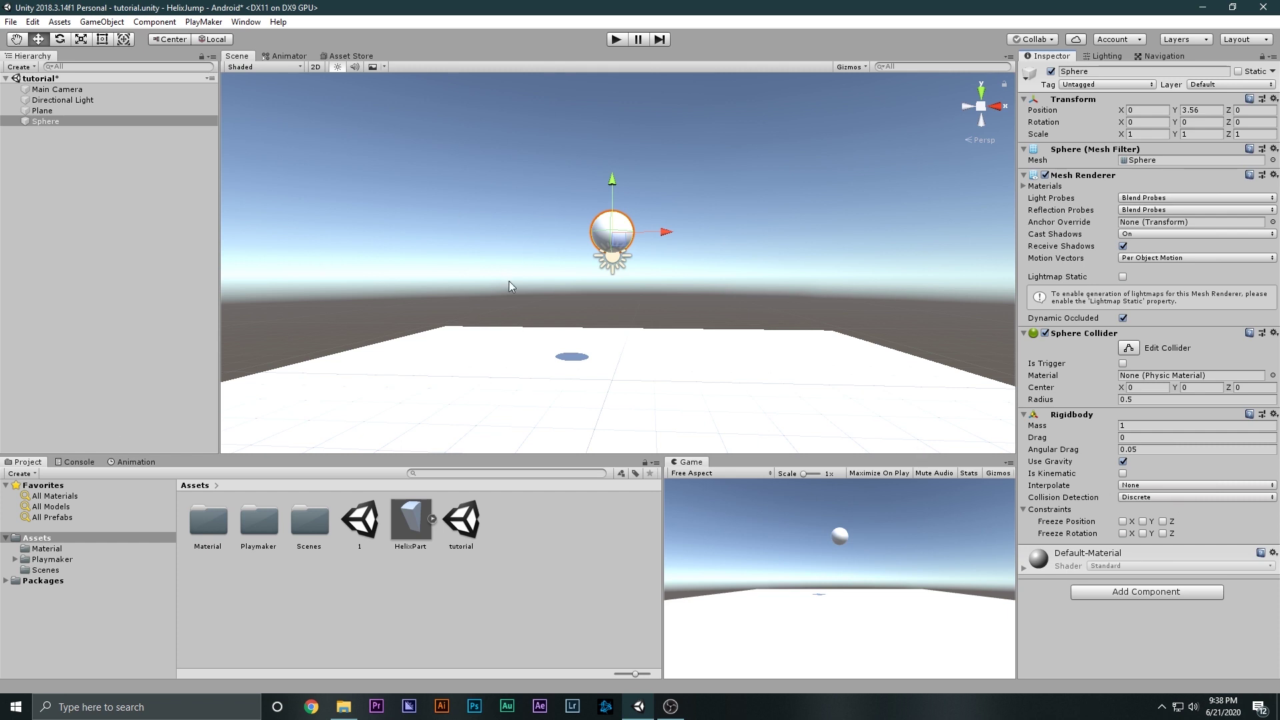
# - Illustrate the bounce by moving the sphere down to the plane and back up to a Y position of 3.56
pyautogui.moveTo(613, 179); pyautogui.dragTo(614, 303)
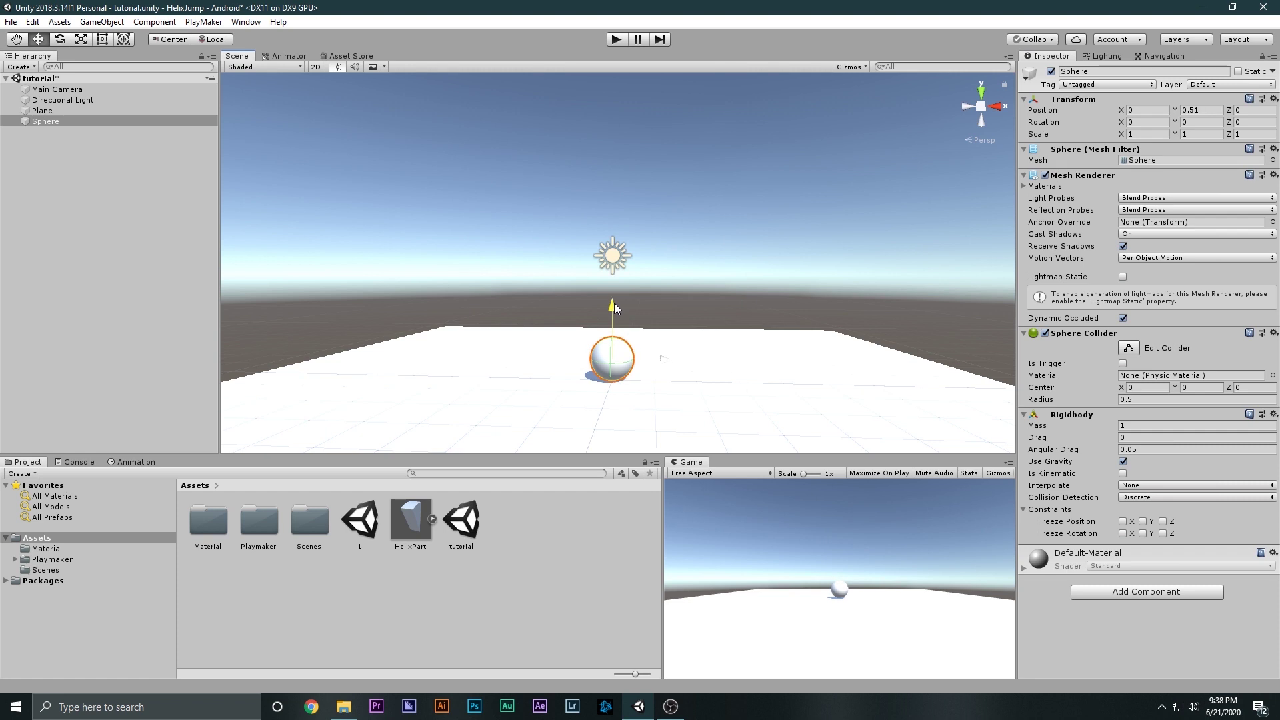
pyautogui.moveTo(614, 303); pyautogui.dragTo(724, 255)
pyautogui.click(712, 237)
pyautogui.click(610, 290)
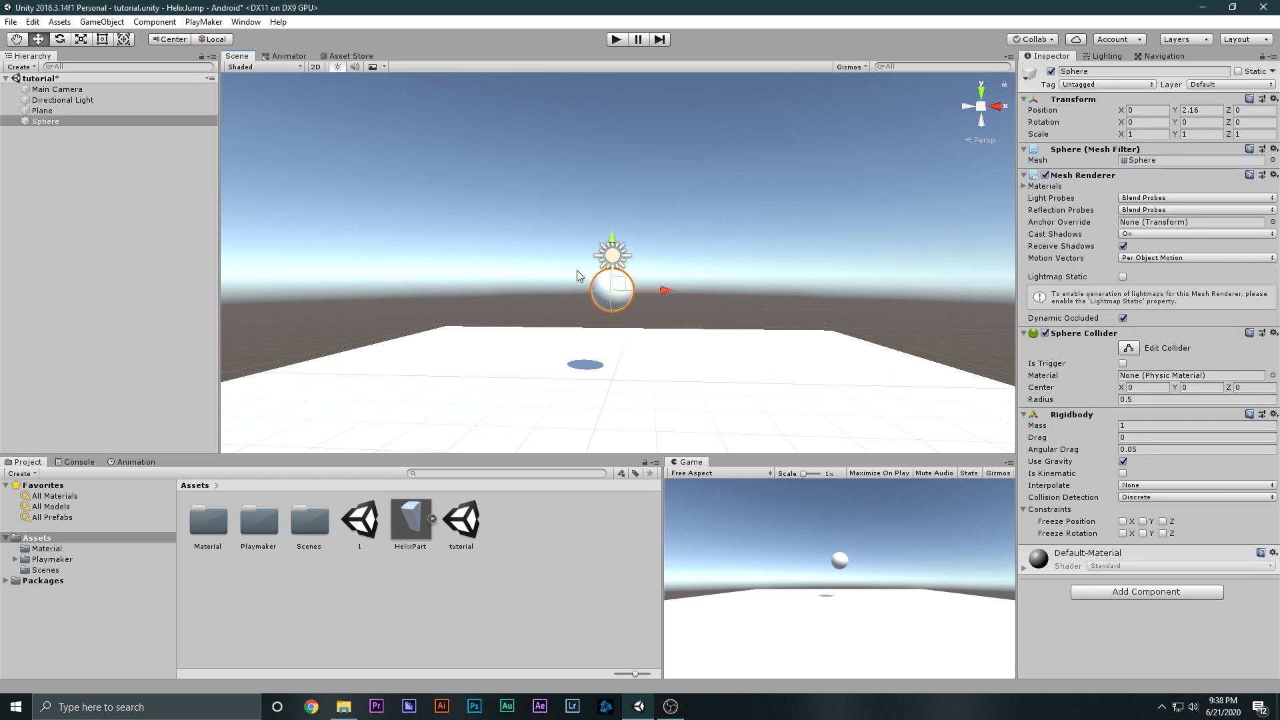
pyautogui.moveTo(626, 294); pyautogui.dragTo(596, 233)
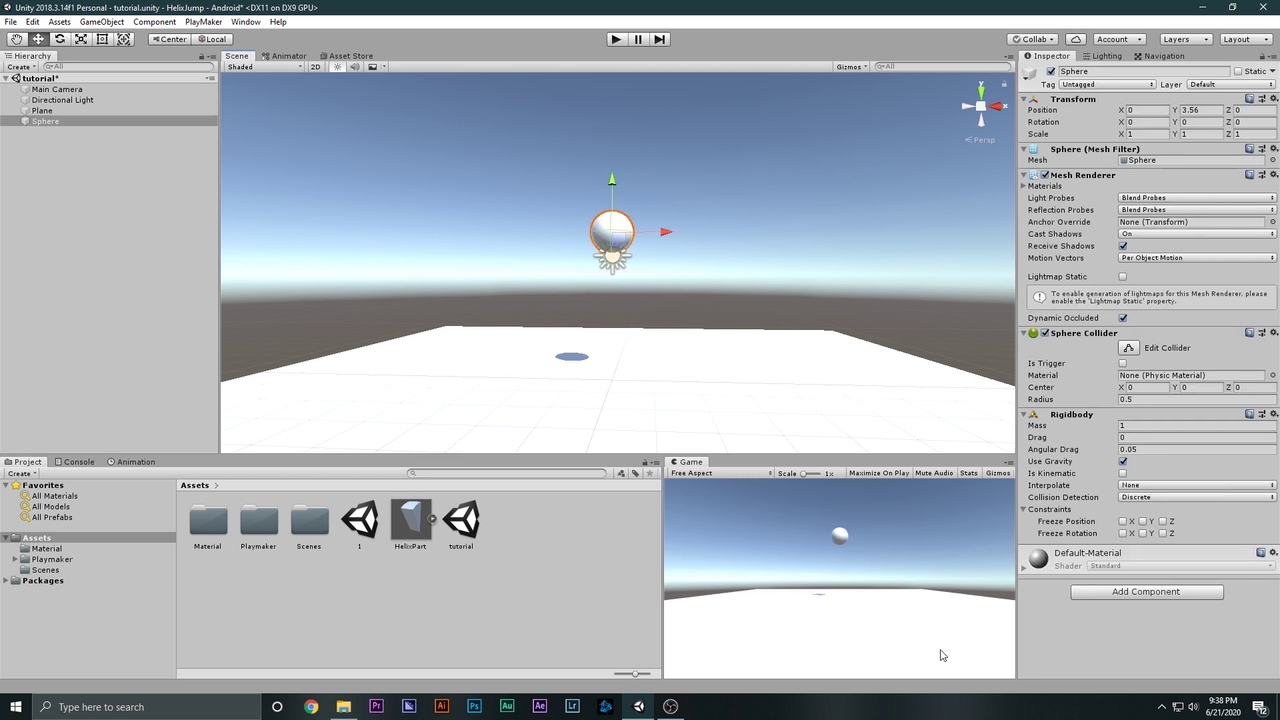
# - Add a PlayMakerFSM component to the sphere and open its FSM for editing
pyautogui.click(1105, 592)
pyautogui.write('fs')
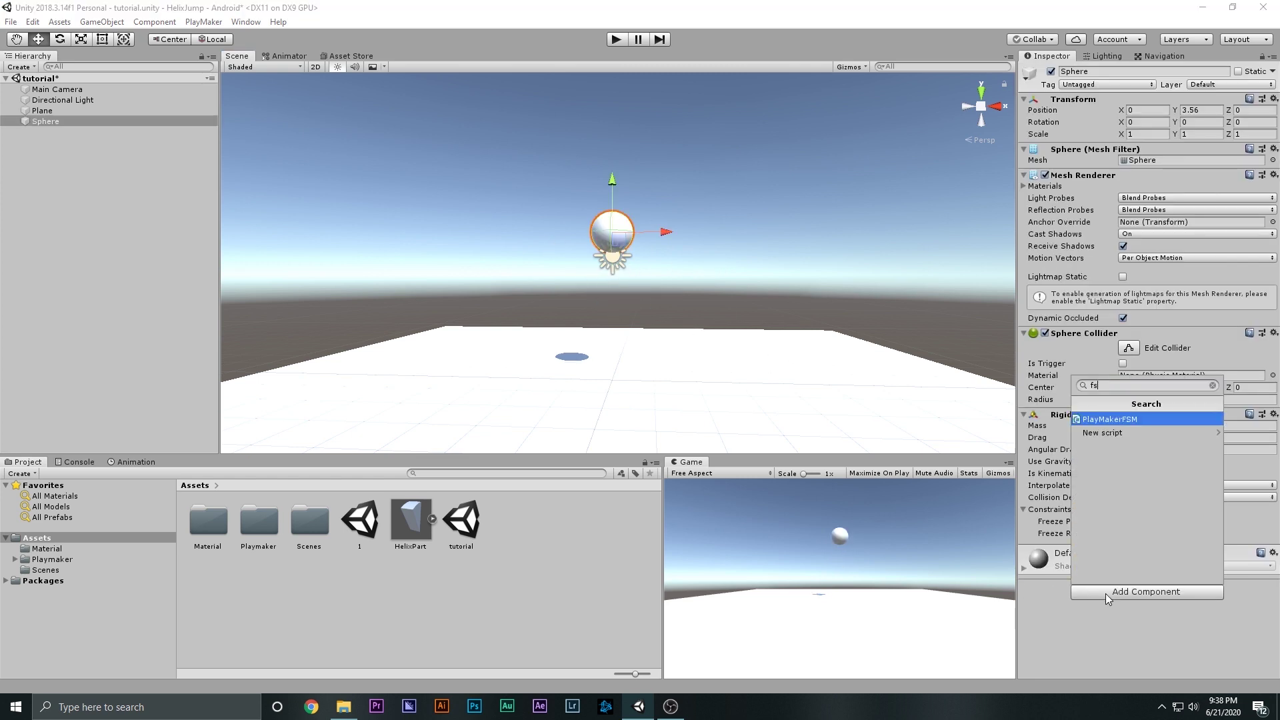
pyautogui.click(1107, 419)
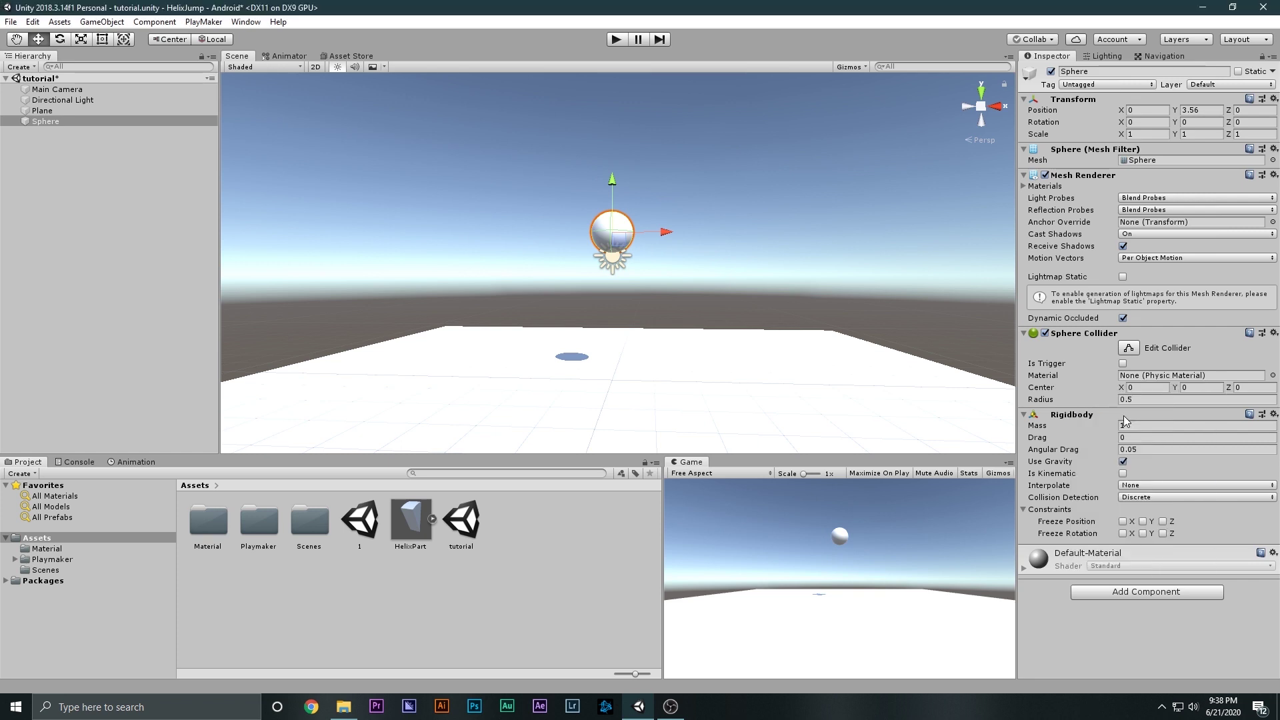
pyautogui.scroll(-3, 1086, 484)
pyautogui.click(1086, 482)
pyautogui.doubleClick(1086, 482)
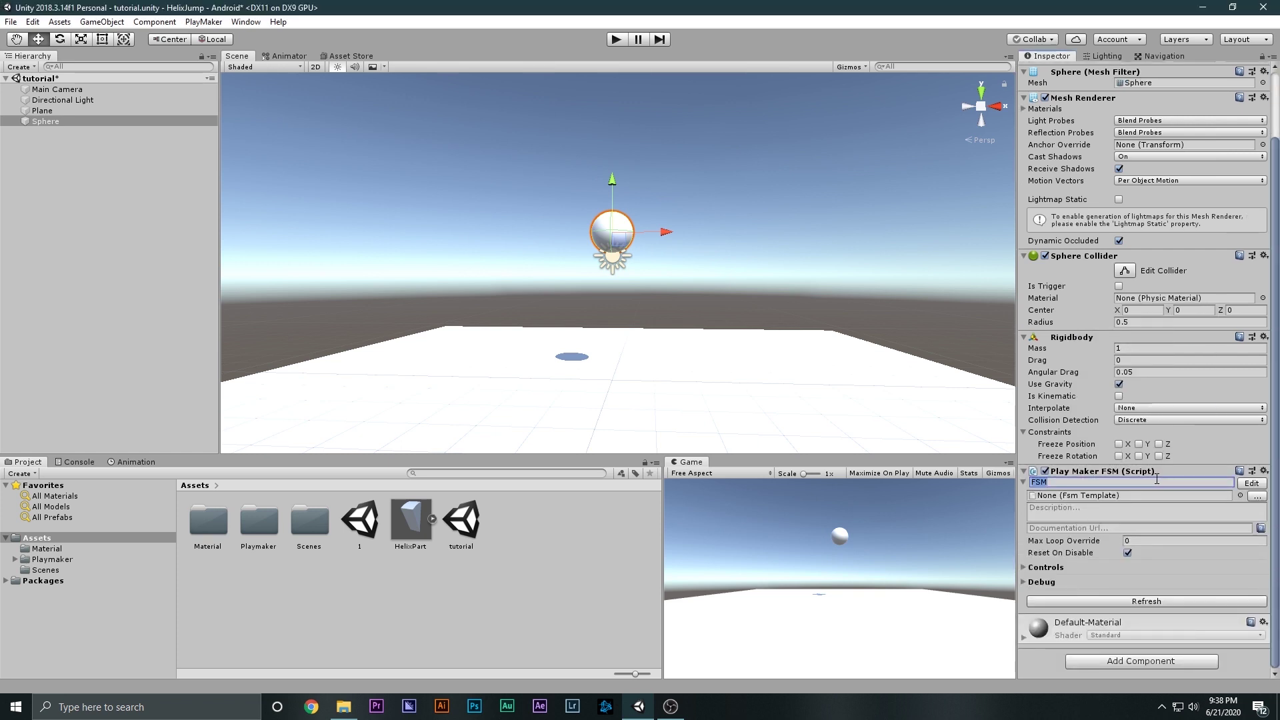
pyautogui.click(1252, 484)
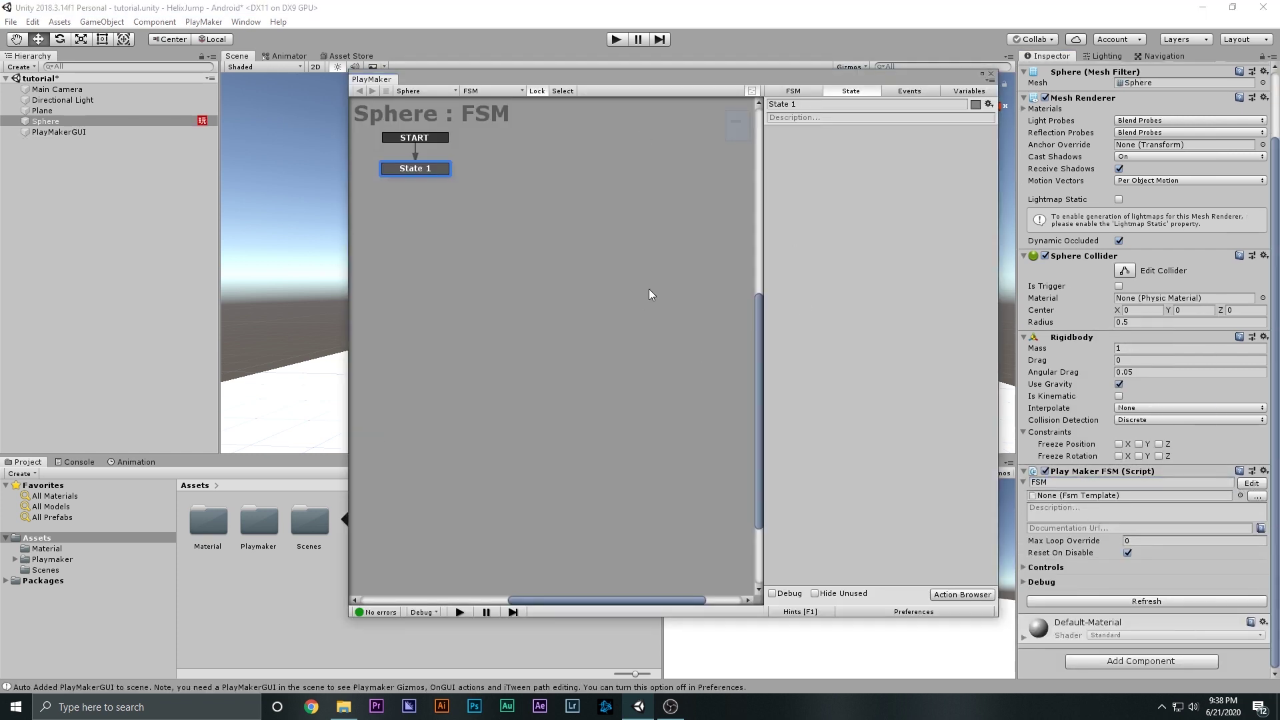
pyautogui.click(1045, 472)
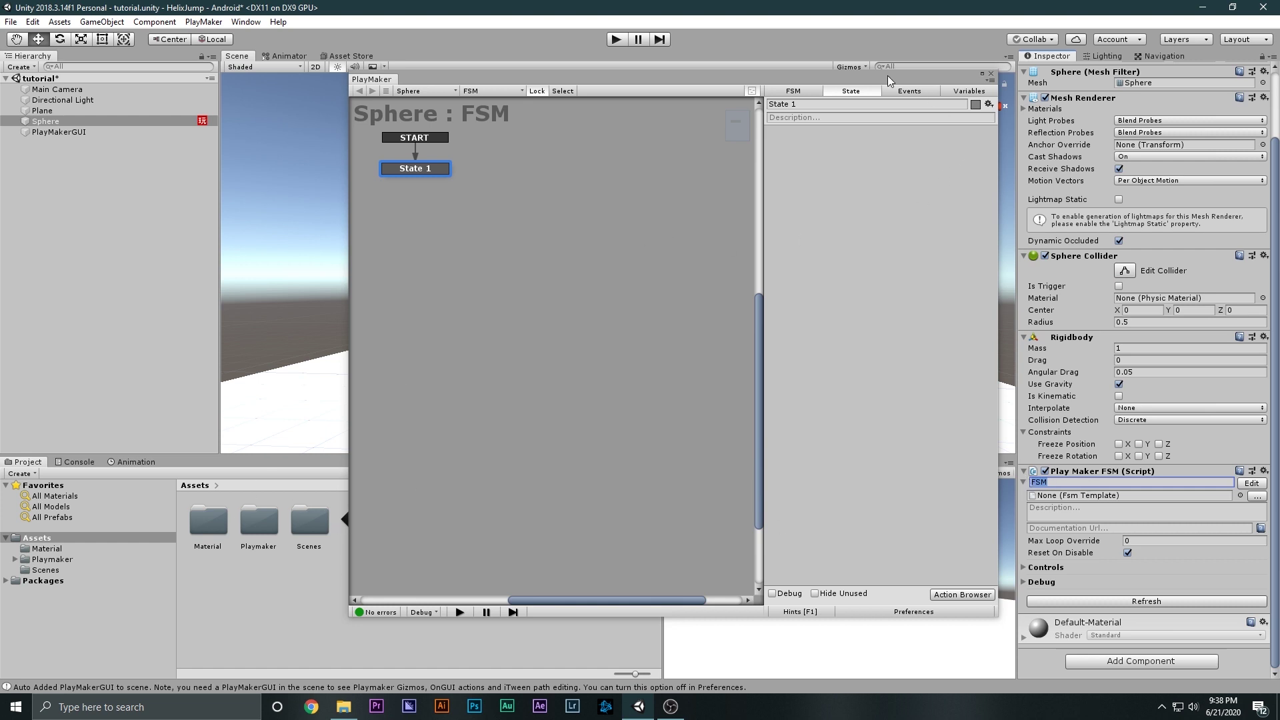
# - Reposition the floating PlayMaker editor over the scene and shift the START and State 1 nodes away from the graph's corner
pyautogui.moveTo(887, 75); pyautogui.dragTo(750, 85)
pyautogui.click(859, 225)
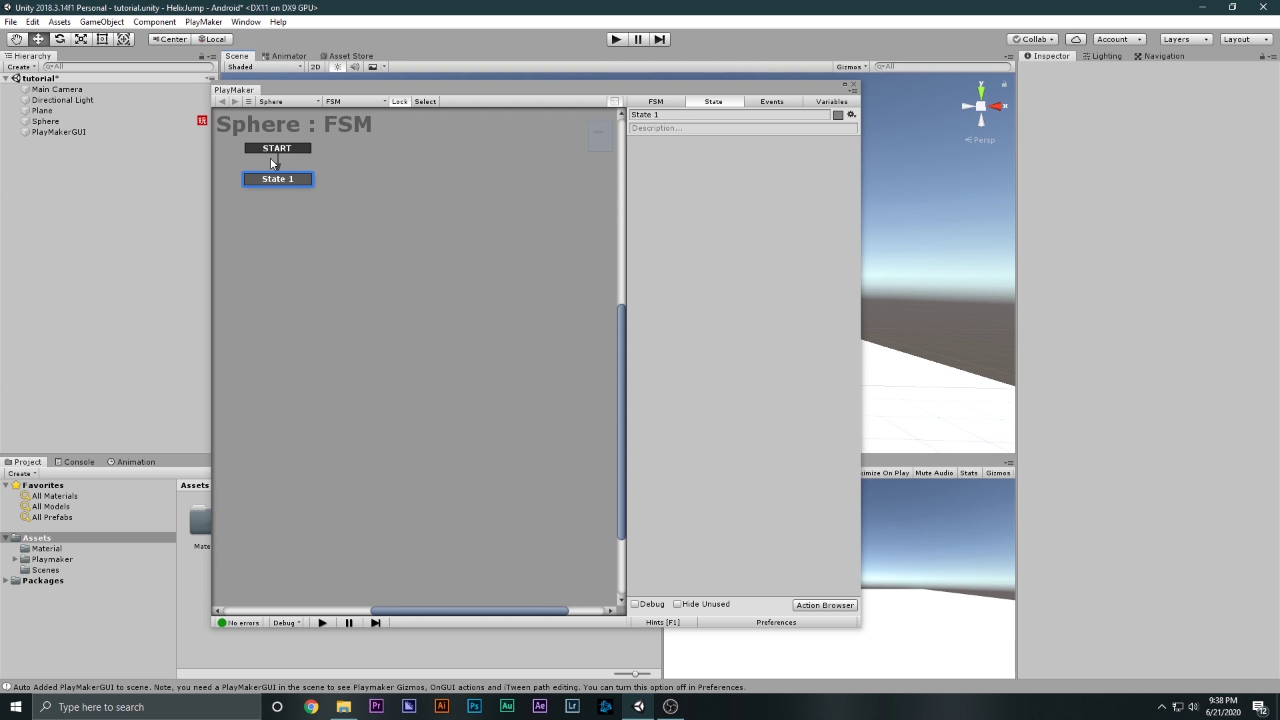
pyautogui.moveTo(275, 180); pyautogui.dragTo(307, 213, button='middle')
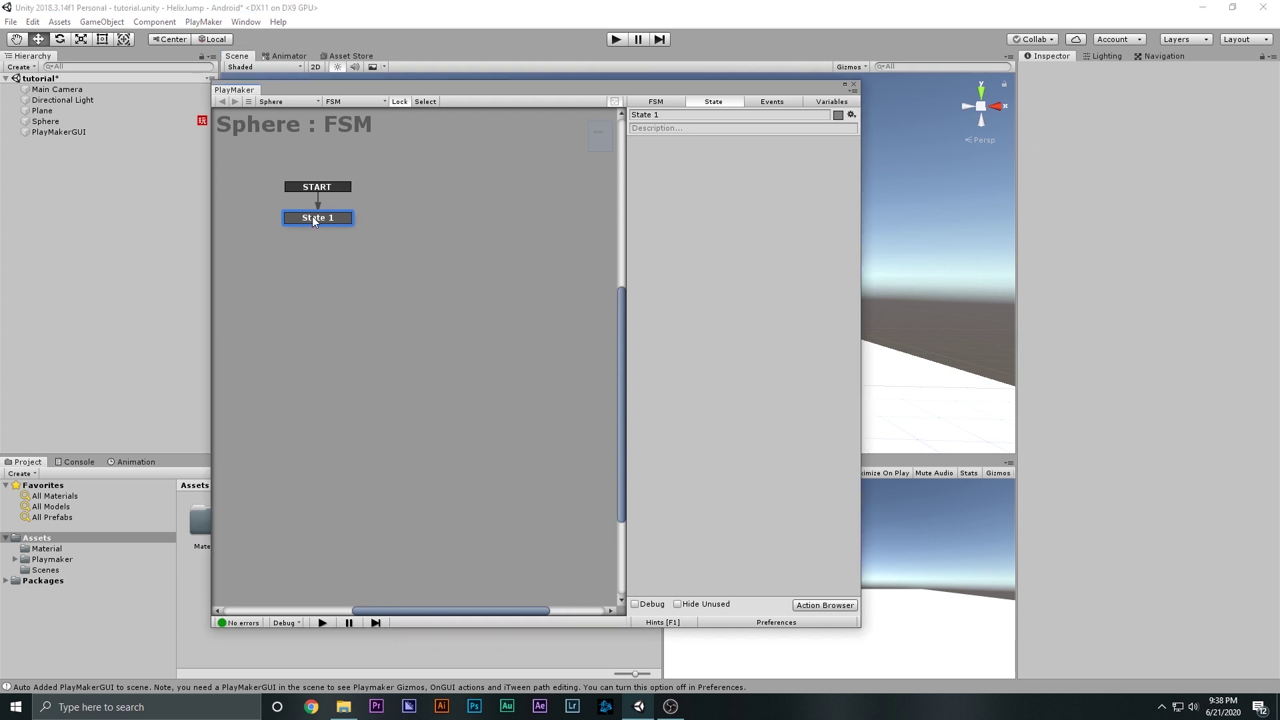
pyautogui.moveTo(516, 86); pyautogui.dragTo(399, 481)
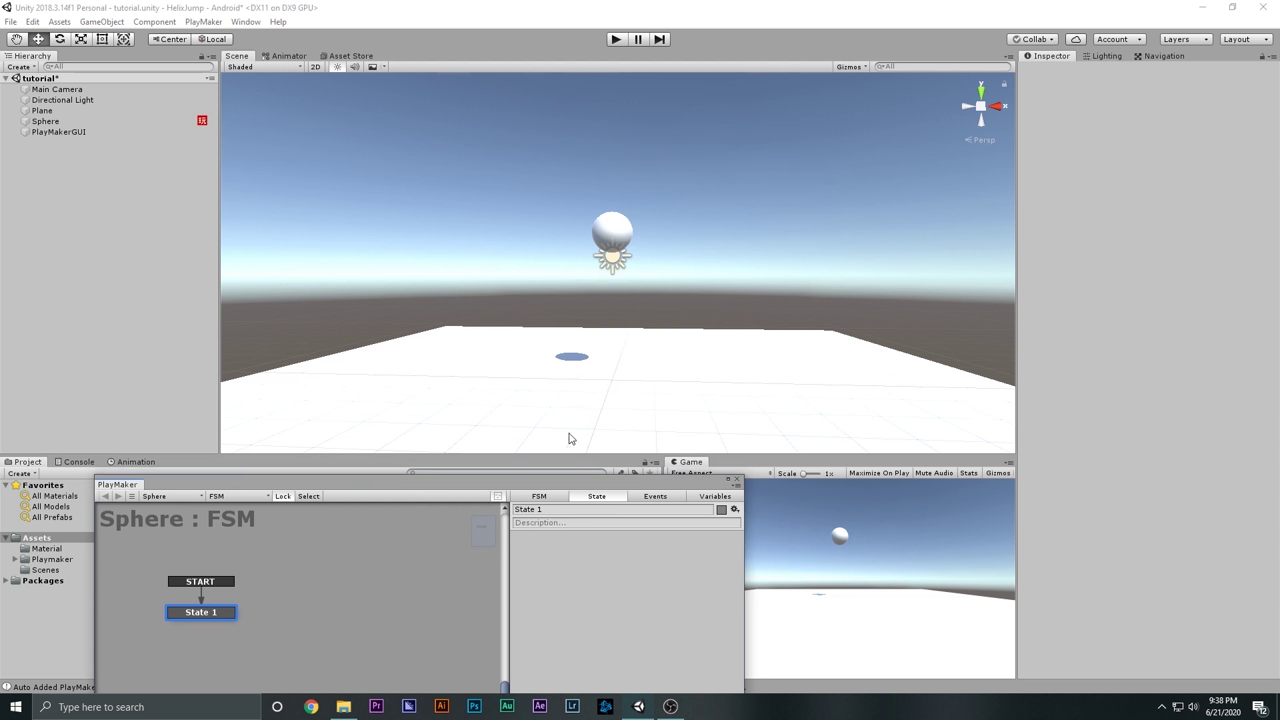
pyautogui.moveTo(505, 485); pyautogui.dragTo(571, 106)
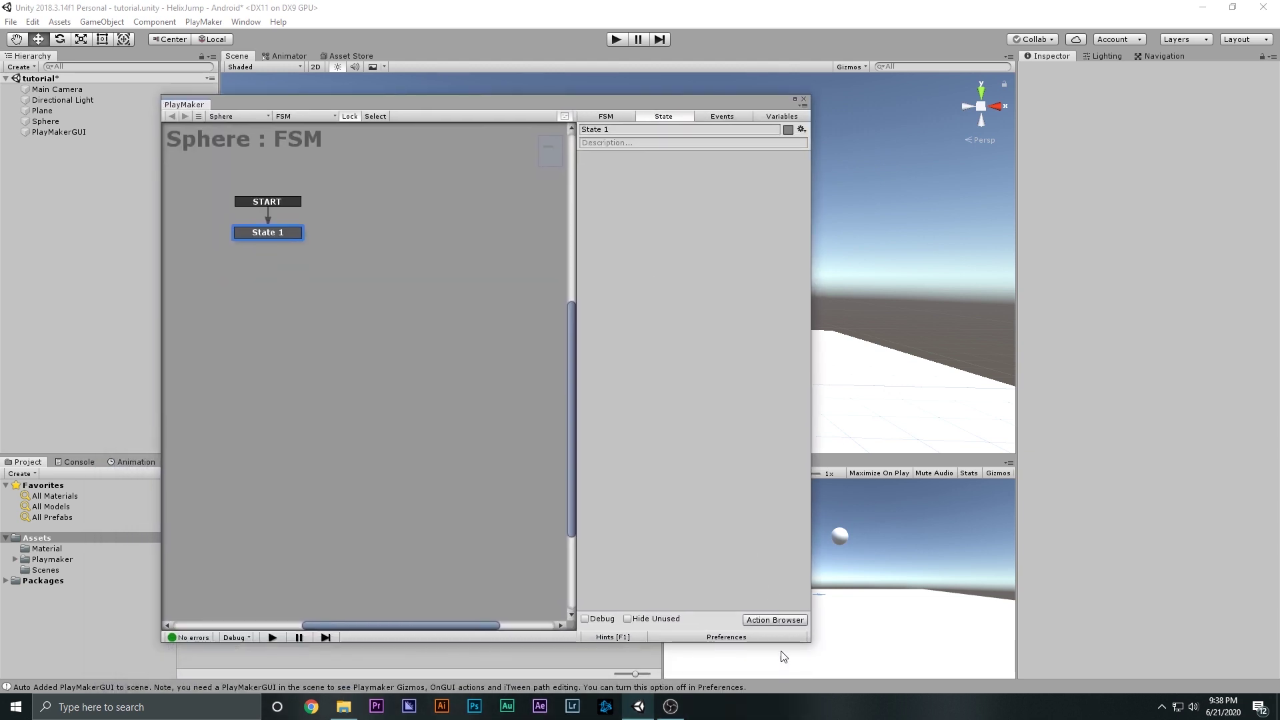
# - Add a Collision Event action to State 1 of the sphere's FSM and select the sphere
pyautogui.click(774, 621)
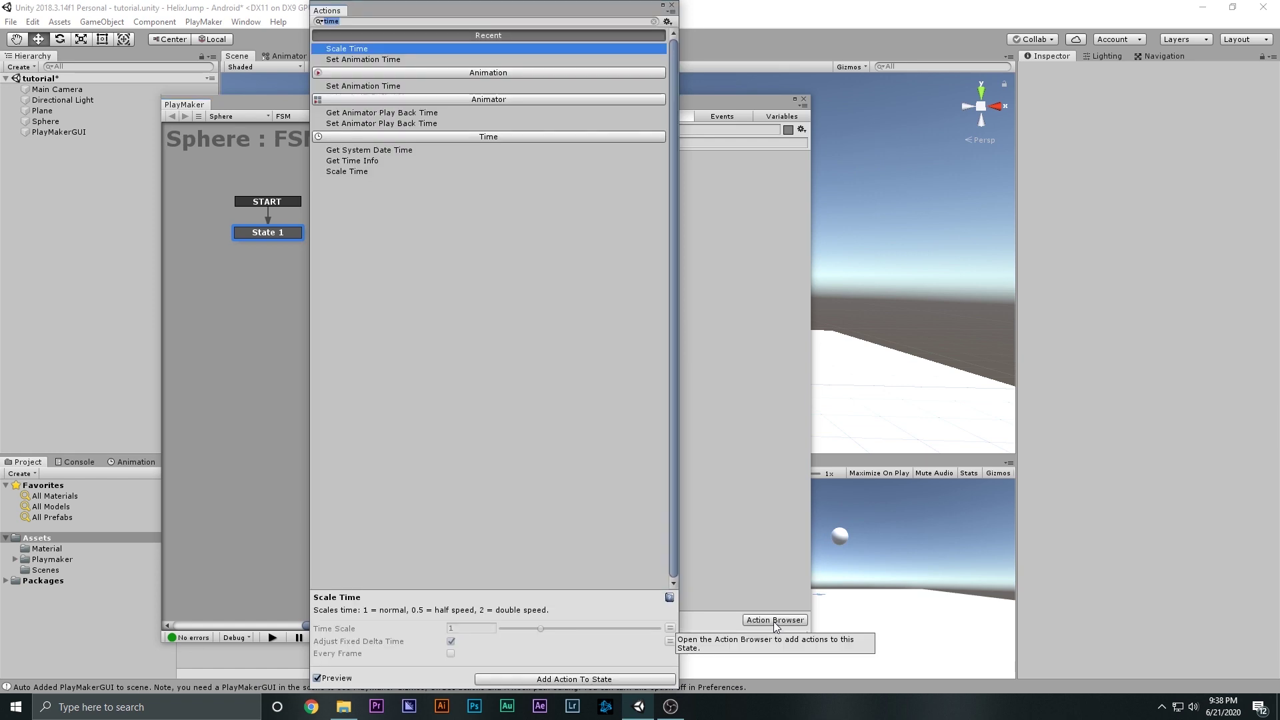
pyautogui.write('col')
pyautogui.press('Return')
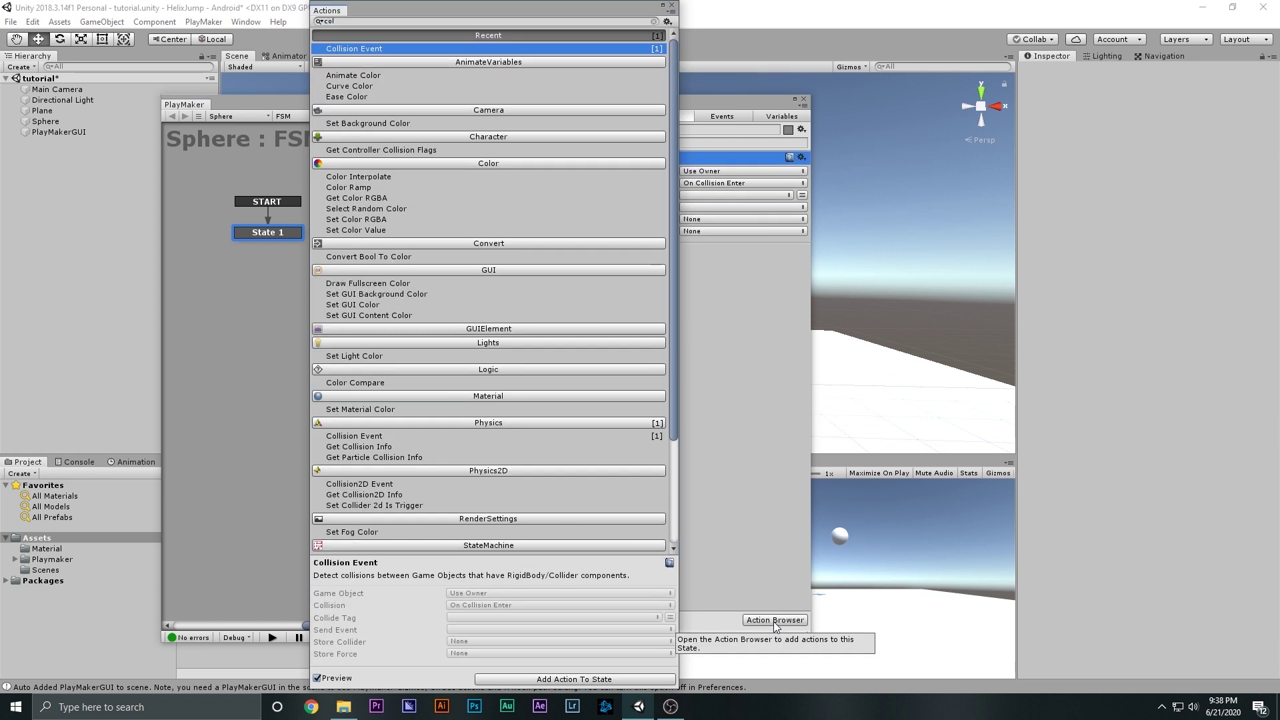
pyautogui.click(672, 6)
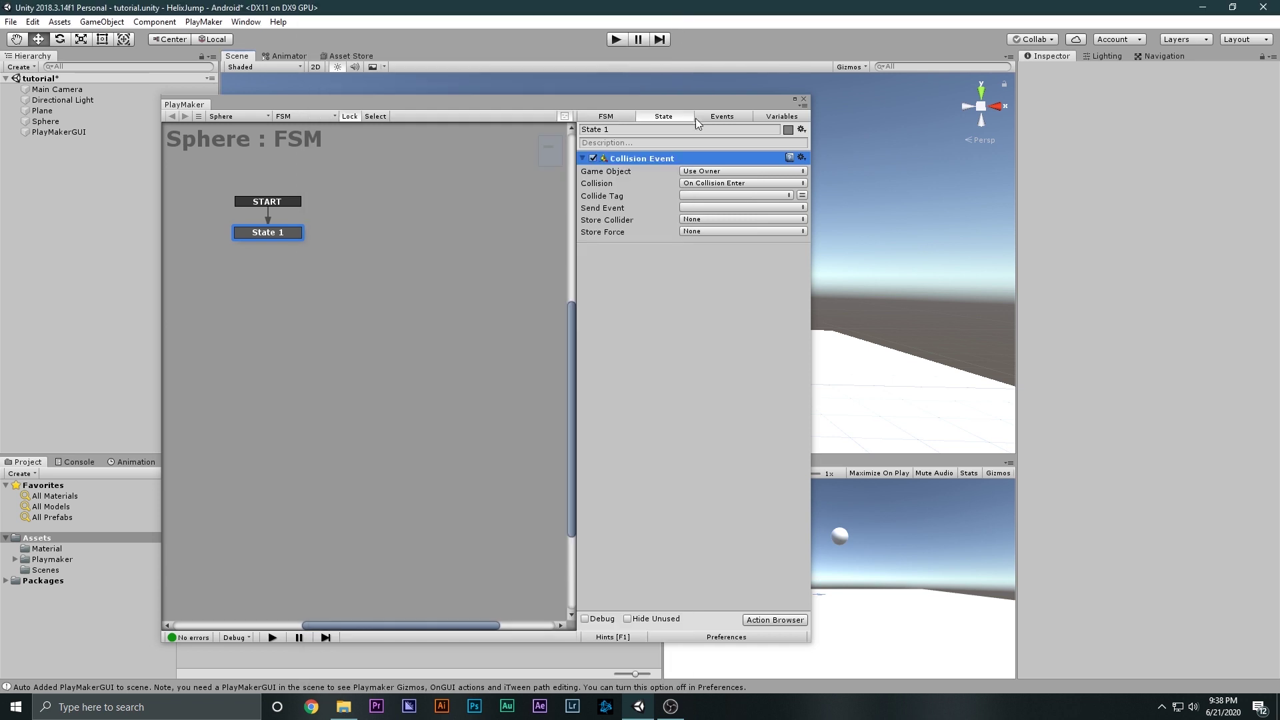
pyautogui.click(48, 124)
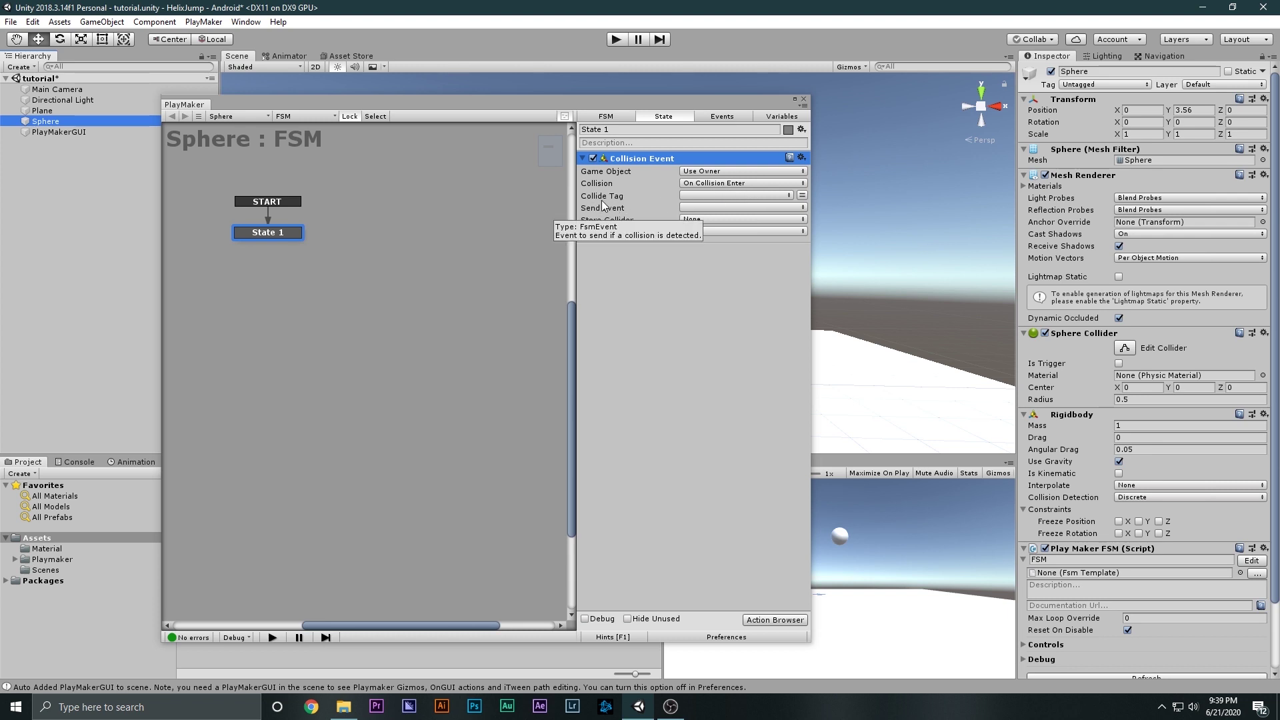
# - Create a new tag named Ground, starting from the plane's tag options
pyautogui.moveTo(703, 104); pyautogui.dragTo(367, 179)
pyautogui.click(668, 387)
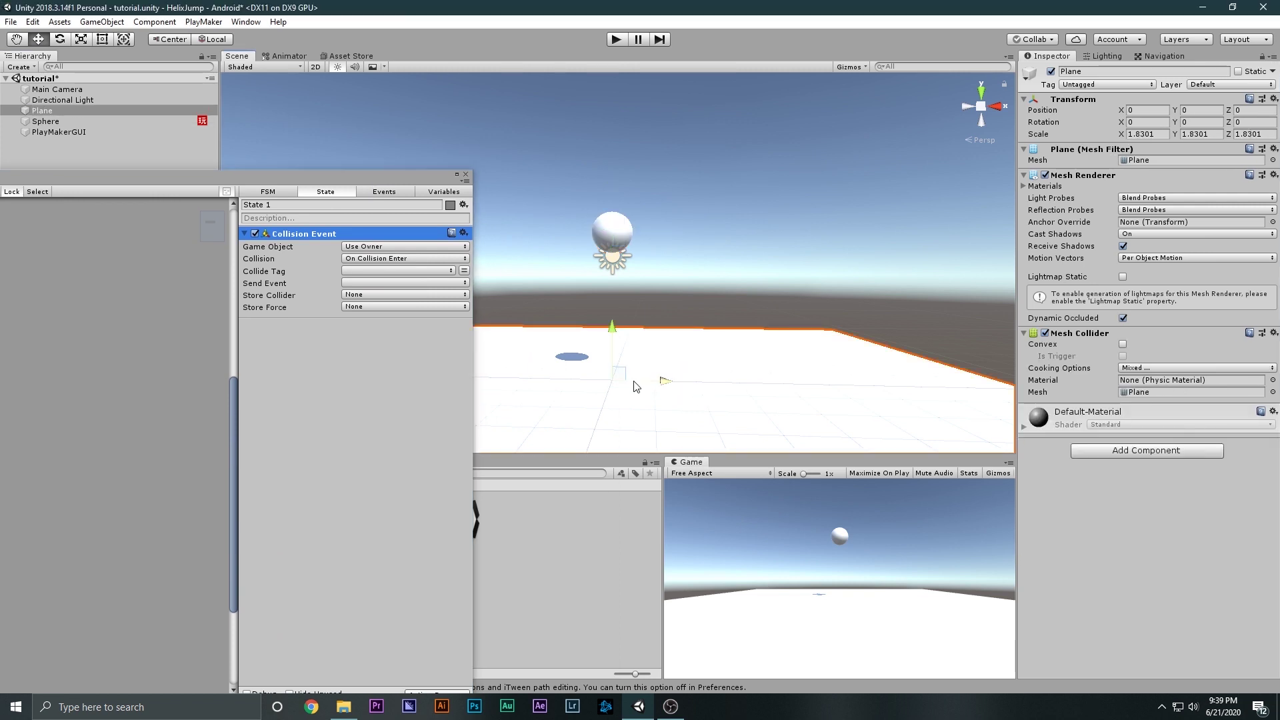
pyautogui.click(1081, 86)
pyautogui.click(1099, 205)
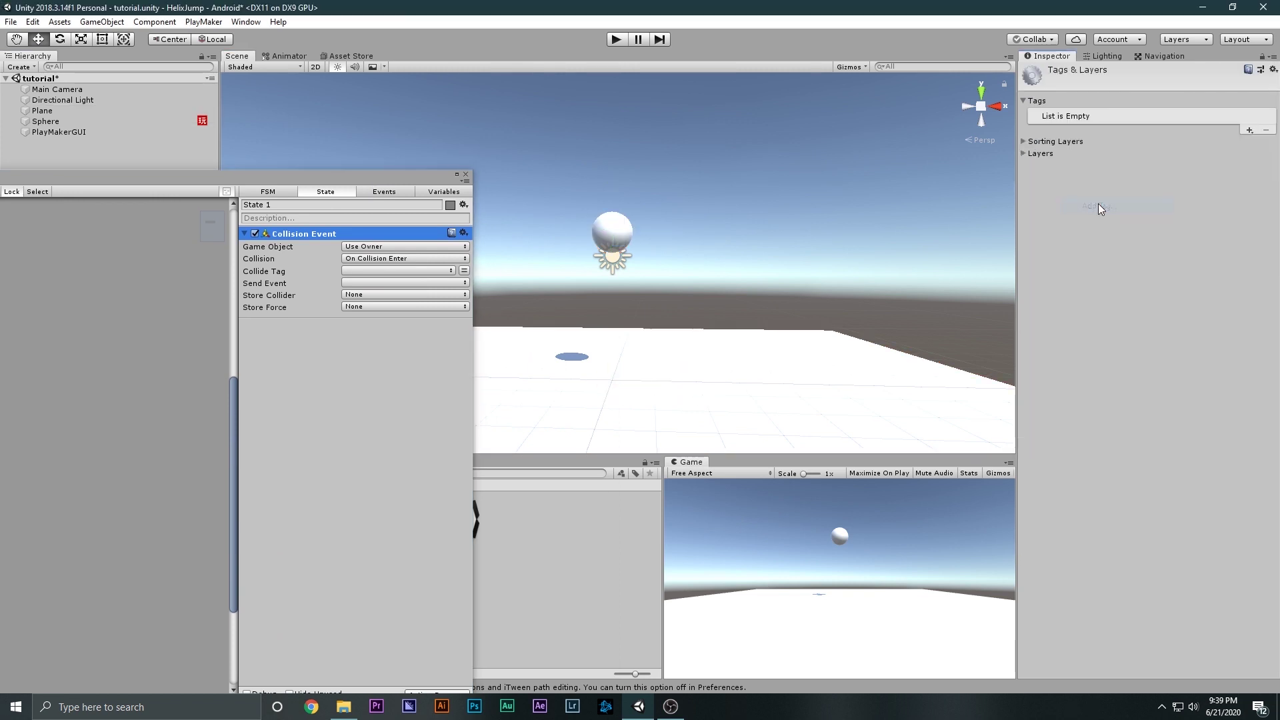
pyautogui.click(1249, 131)
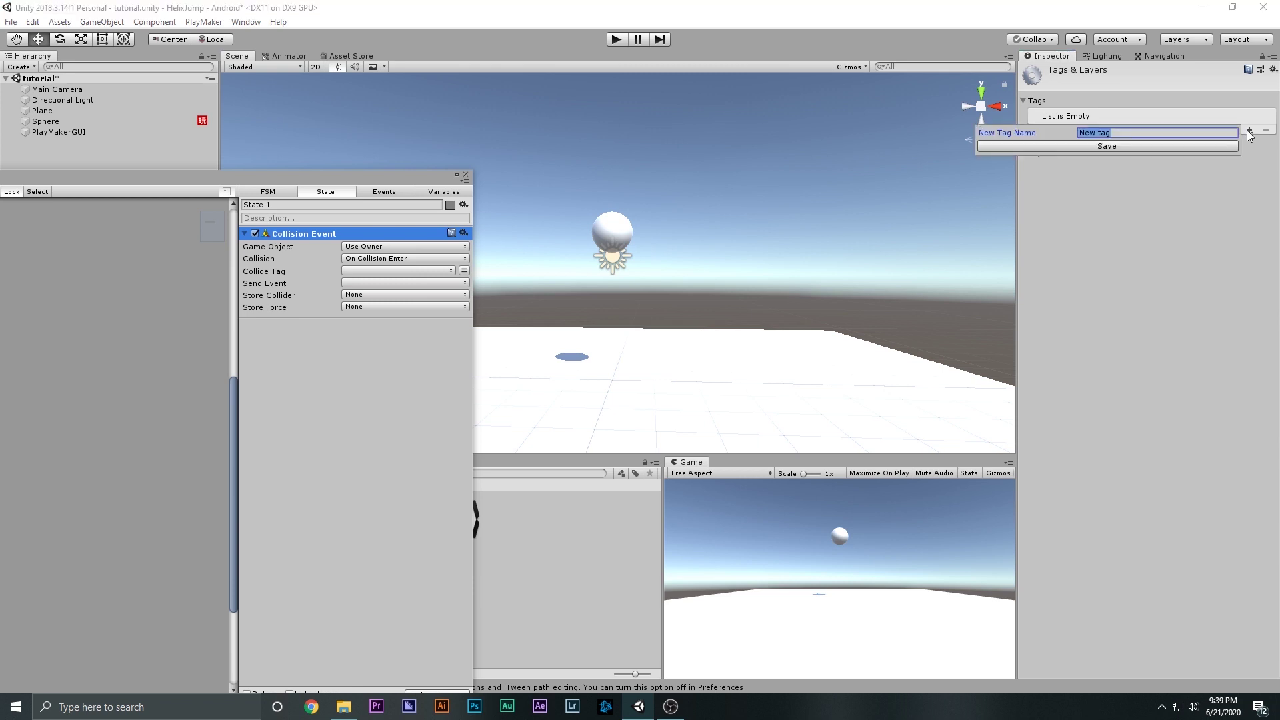
pyautogui.write('Gro')
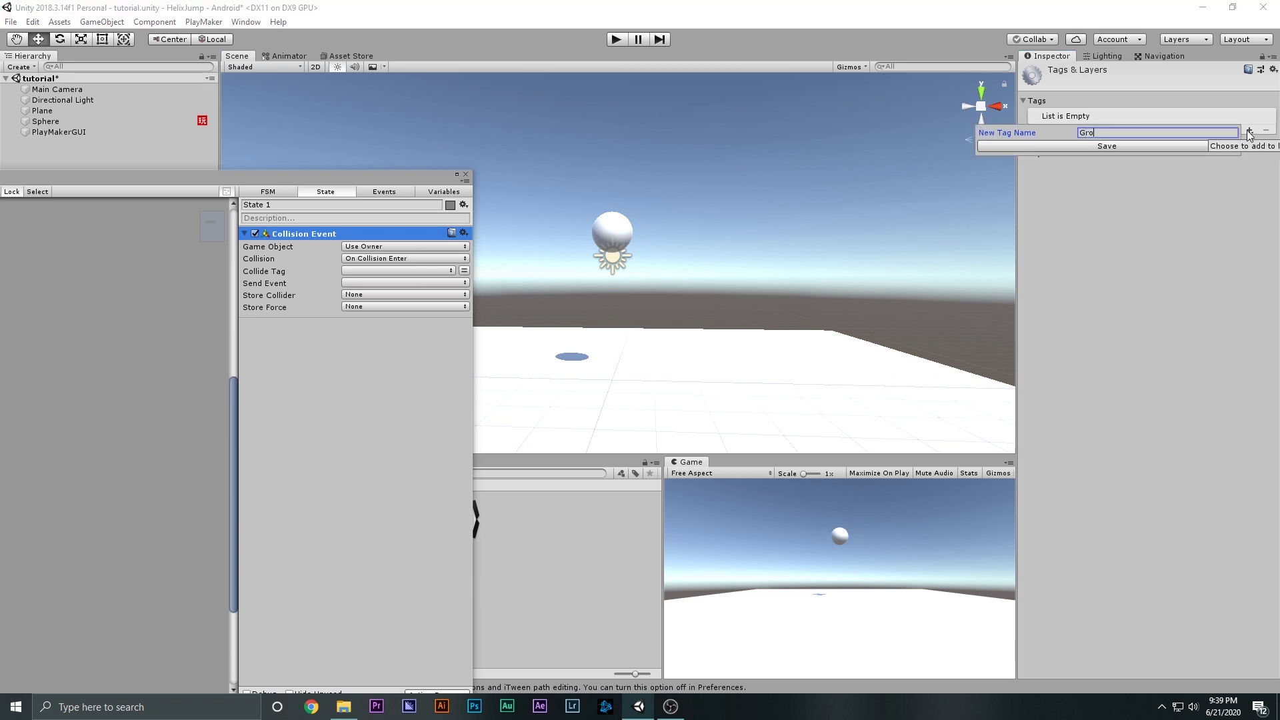
pyautogui.write('und')
pyautogui.press('Return')
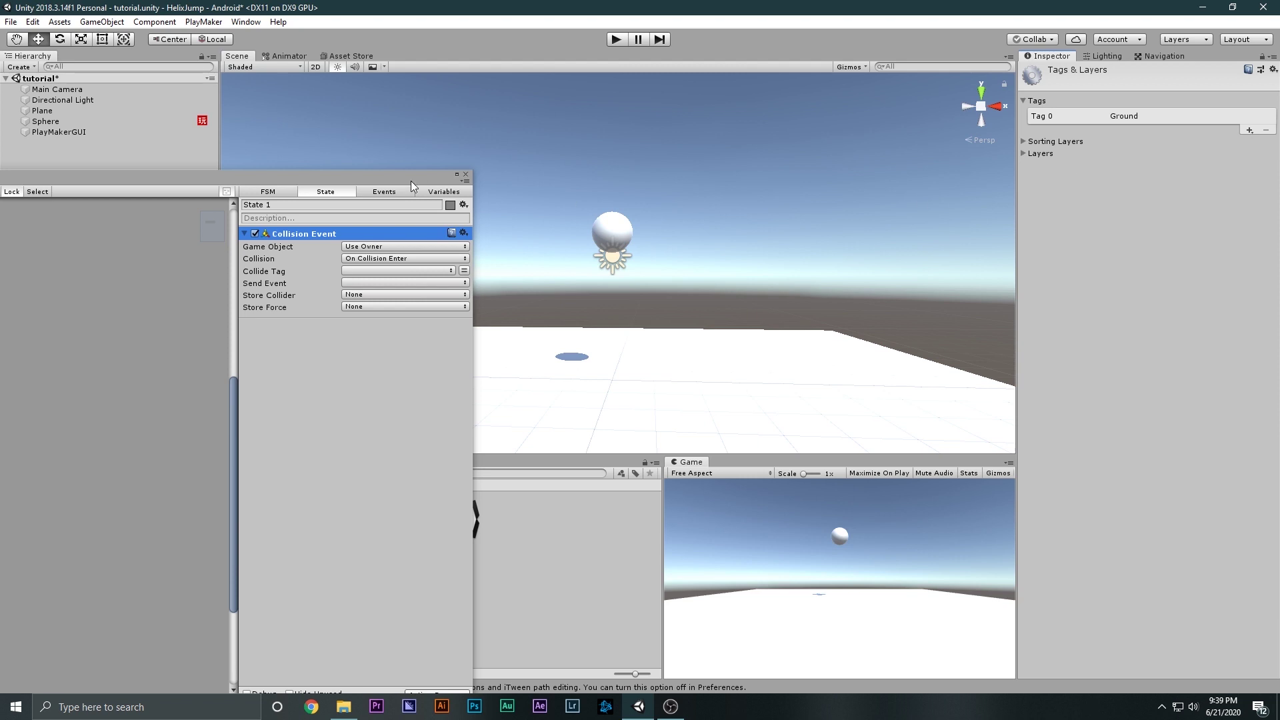
# - Assign the Ground tag to the plane
pyautogui.click(42, 110)
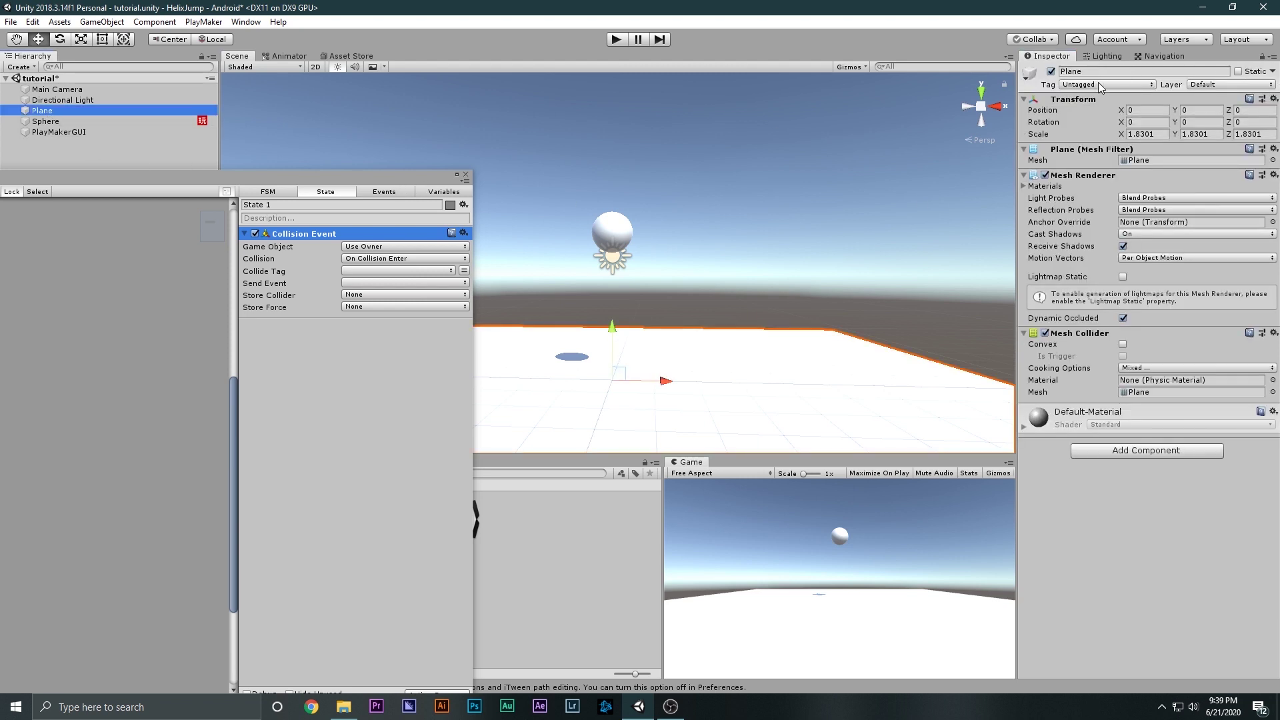
pyautogui.click(1064, 85)
pyautogui.click(1091, 202)
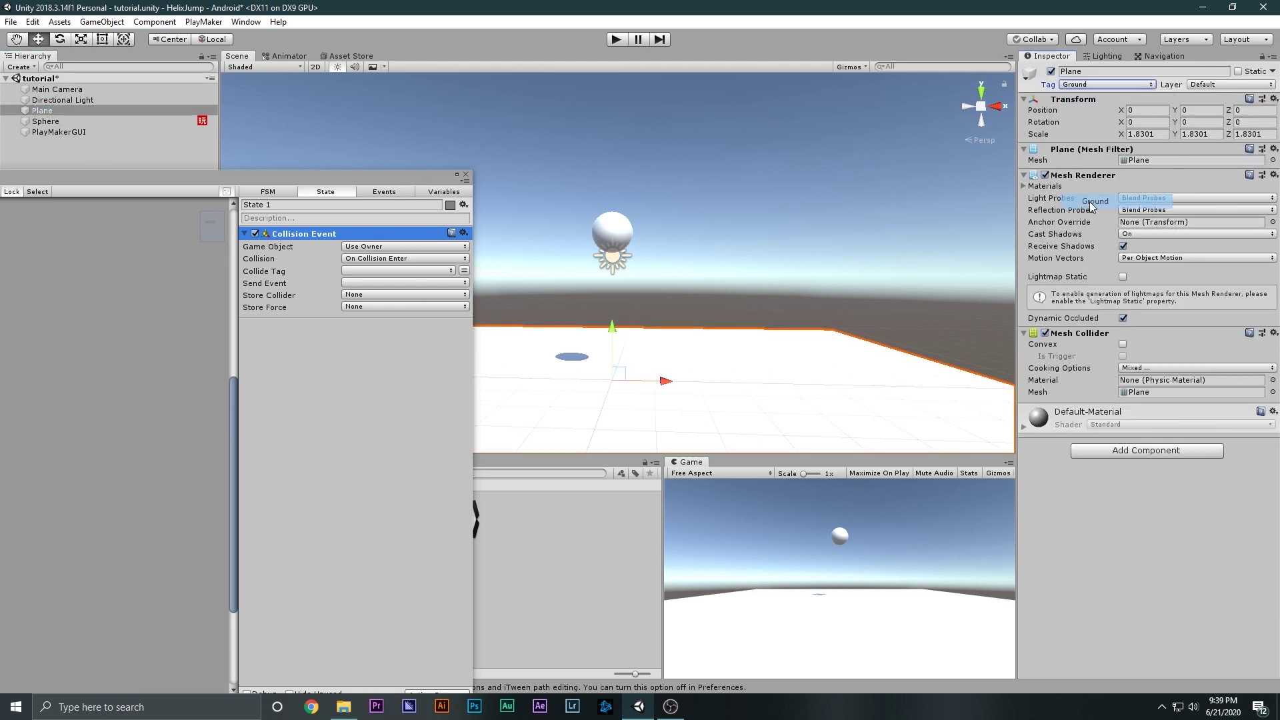
# - Set the Collide Tag of State 1's Collision Event action to Ground
pyautogui.moveTo(380, 181); pyautogui.dragTo(752, 123)
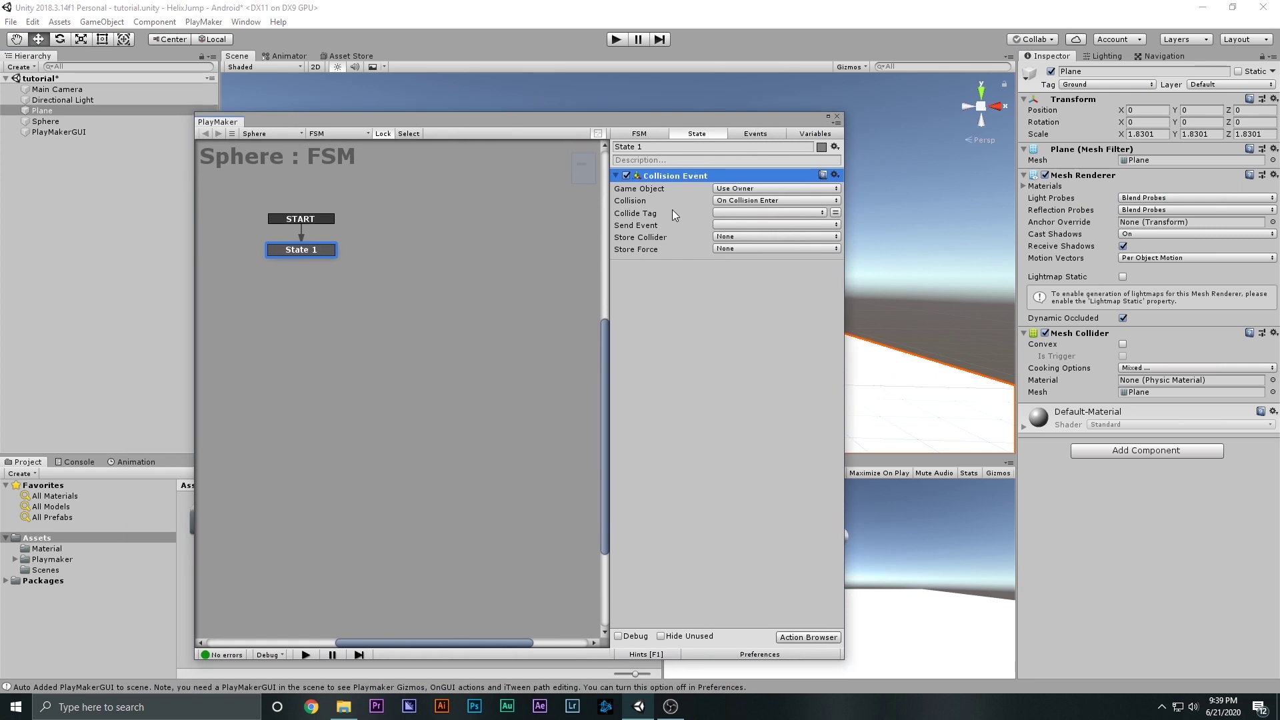
pyautogui.click(718, 214)
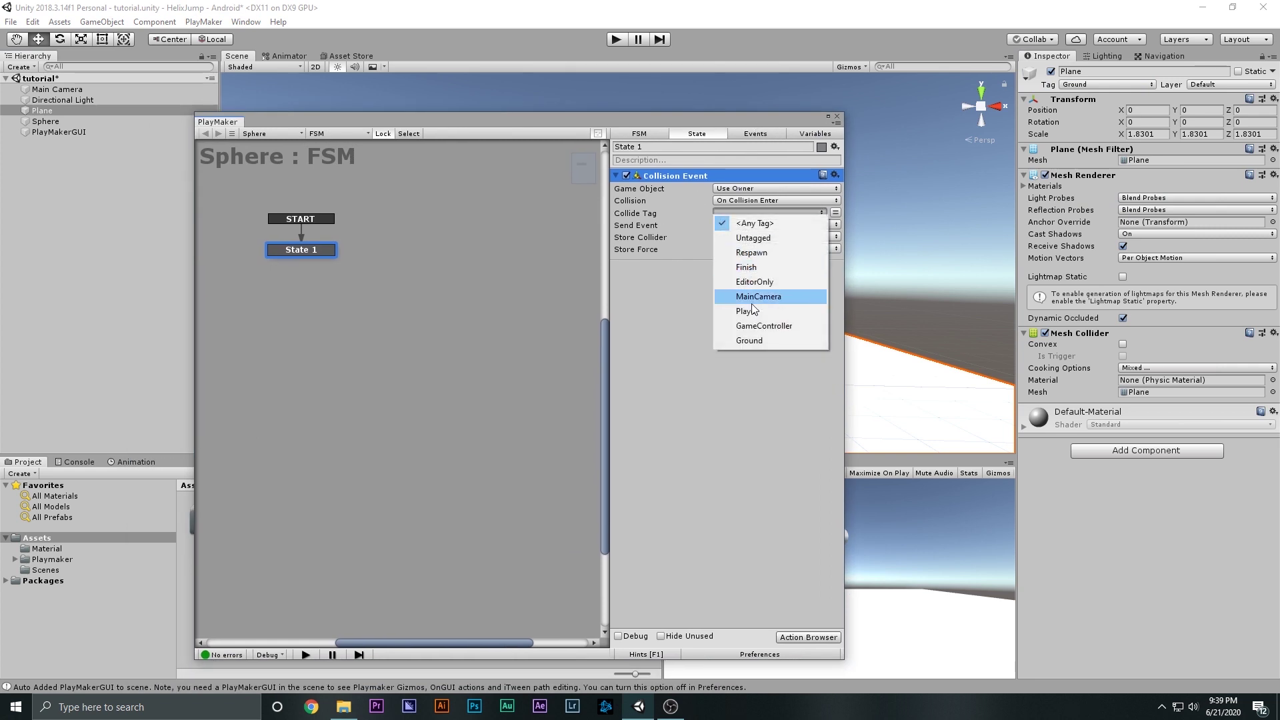
pyautogui.click(750, 342)
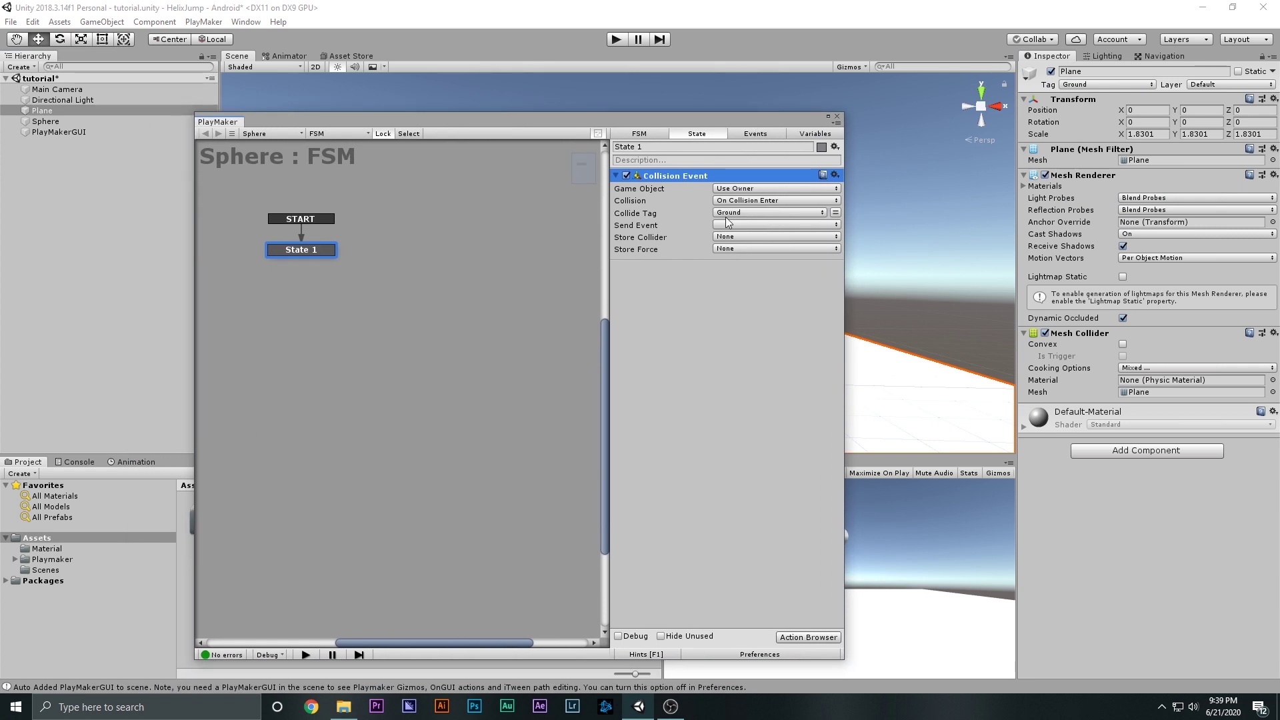
# - Create a new event named "Jump up" as the Send Event of the Collision Event action
pyautogui.click(722, 227)
pyautogui.click(738, 297)
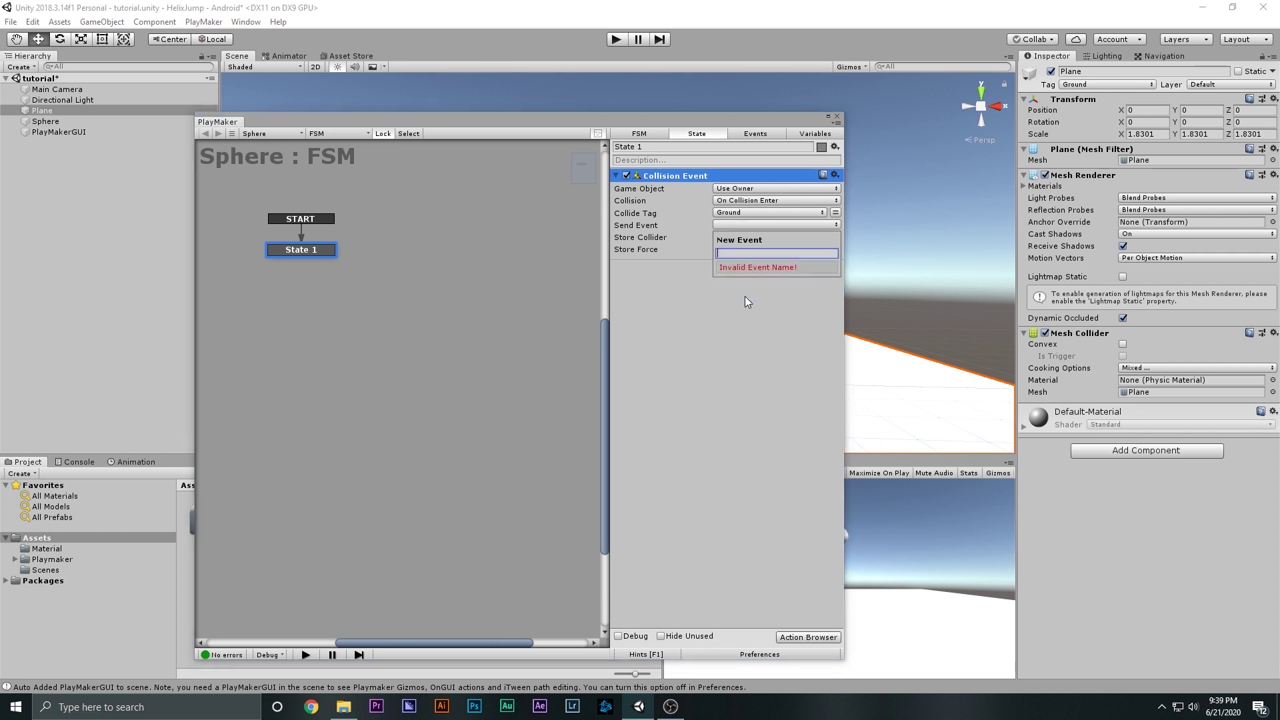
pyautogui.write('Jump')
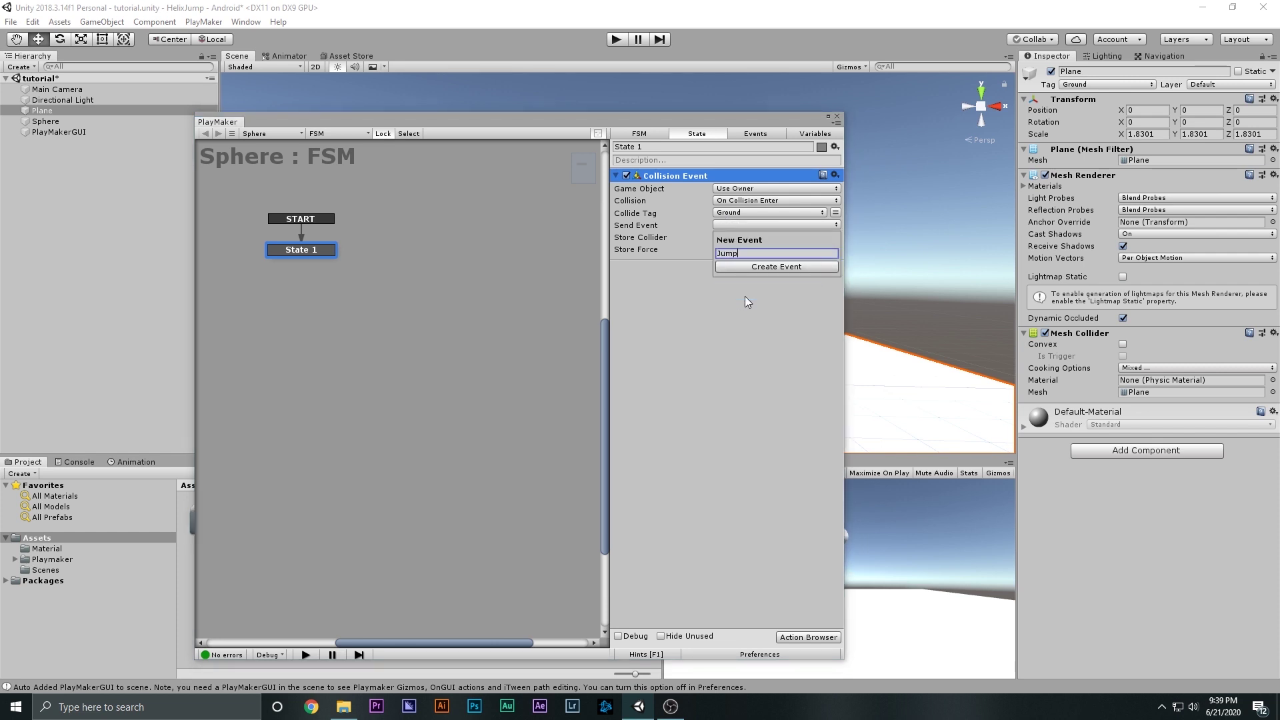
pyautogui.write(' up')
pyautogui.press('Return')
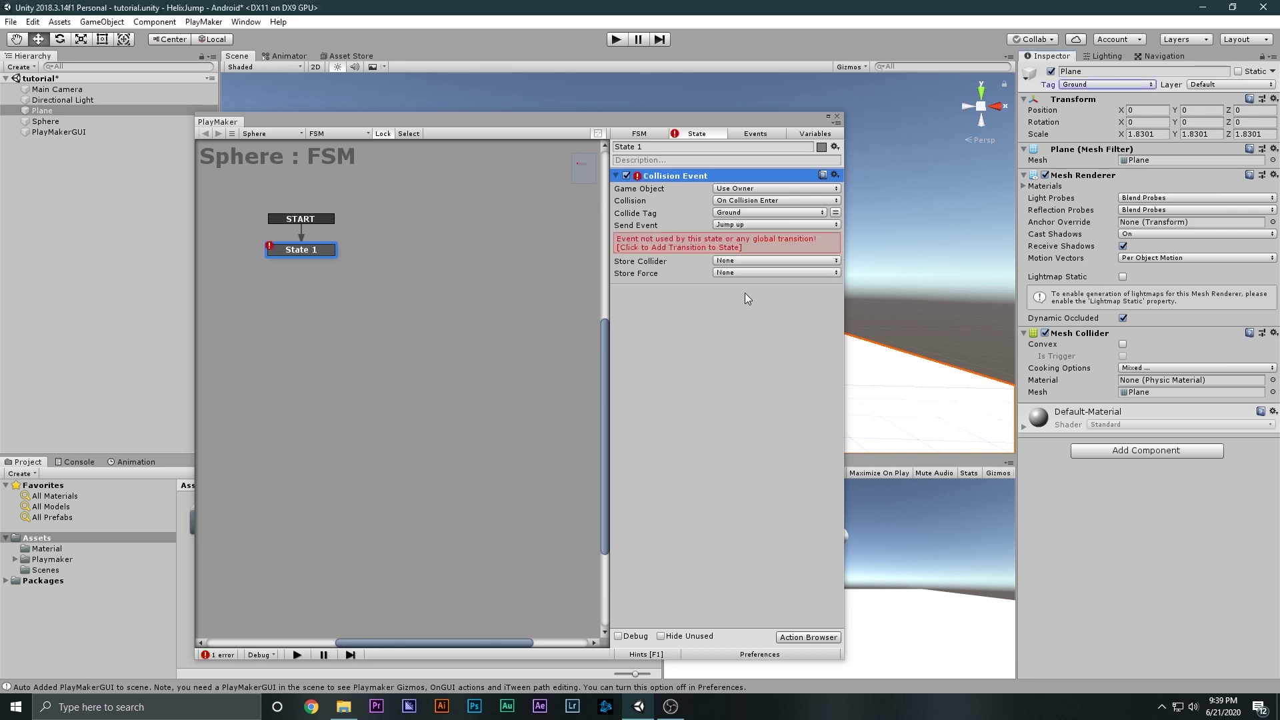
# - Add a Jump up transition to State 1 to resolve the unused event in the Collision Event action
pyautogui.moveTo(728, 122); pyautogui.dragTo(457, 152)
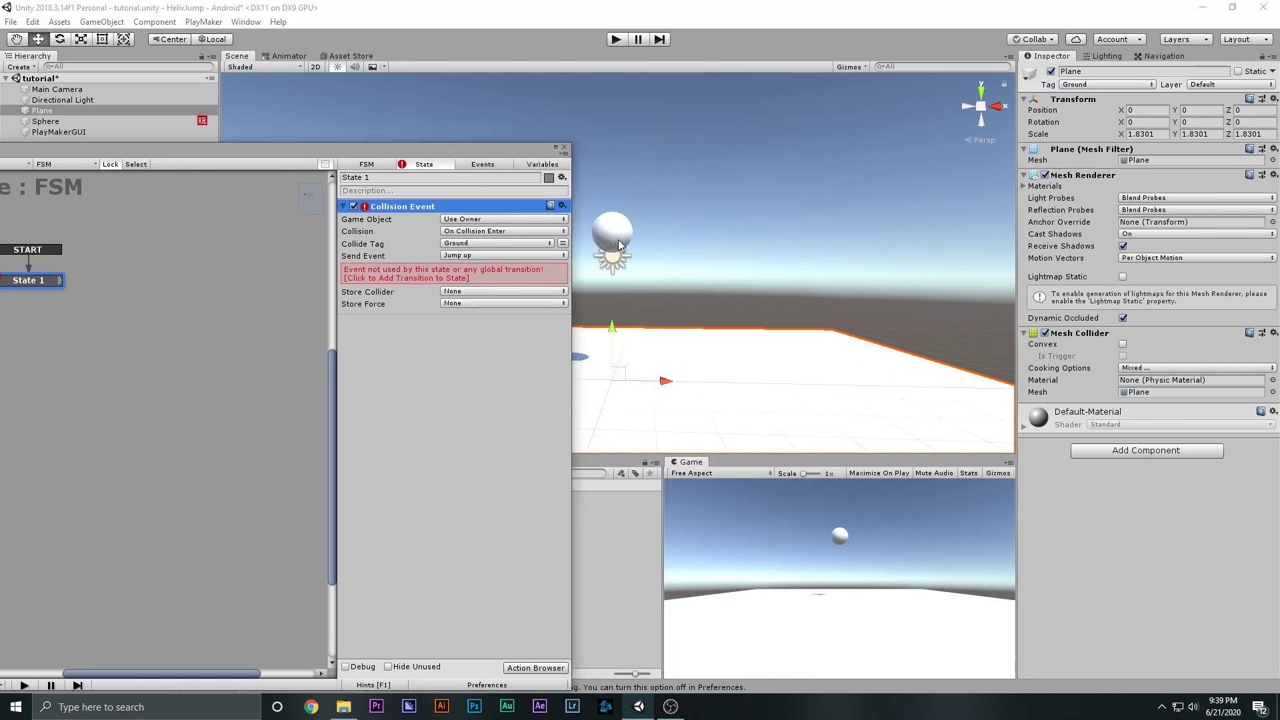
pyautogui.click(619, 241)
pyautogui.click(638, 373)
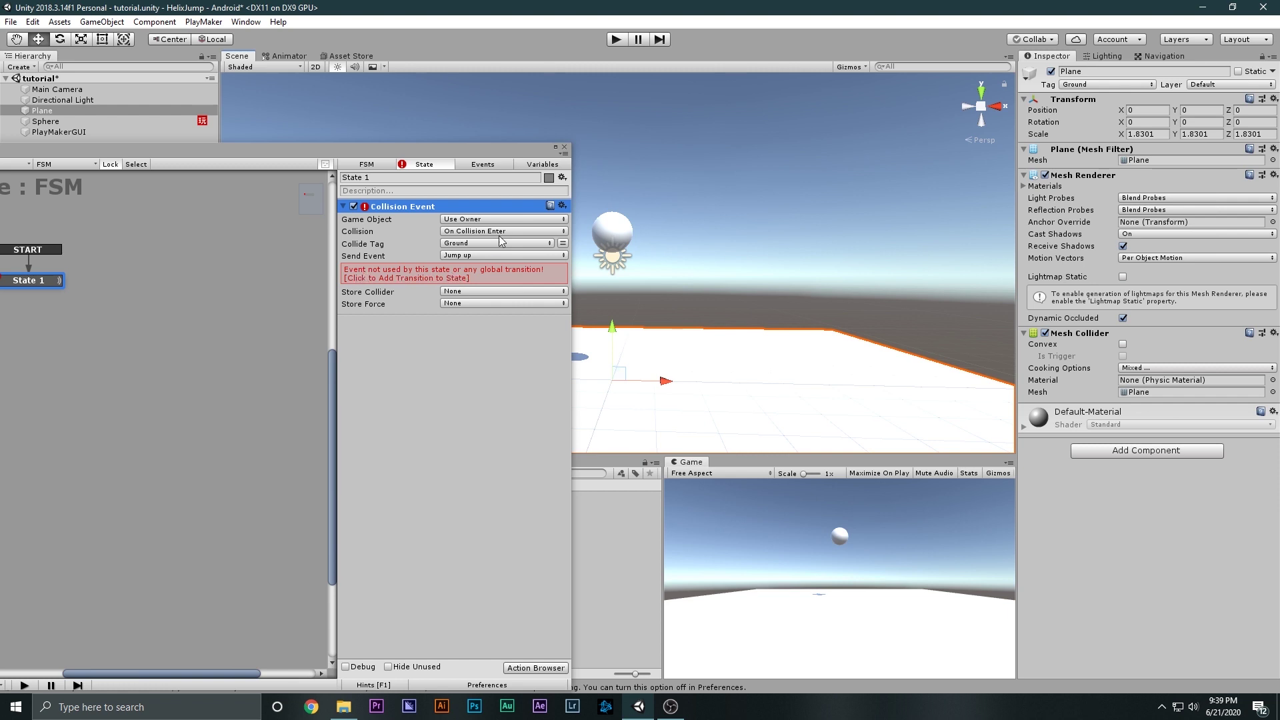
pyautogui.moveTo(465, 156); pyautogui.dragTo(678, 146)
pyautogui.click(585, 263)
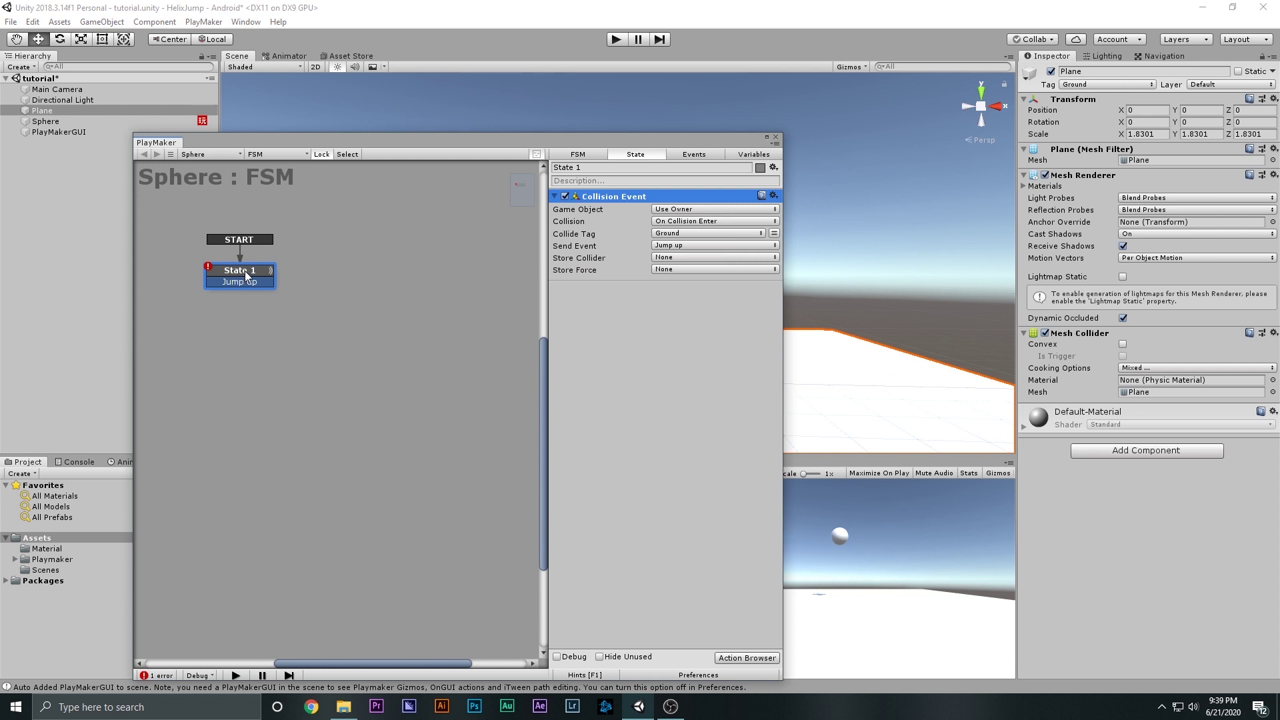
# - Add a second state beside State 1 and link State 1's Jump up transition to it
pyautogui.rightClick(245, 271)
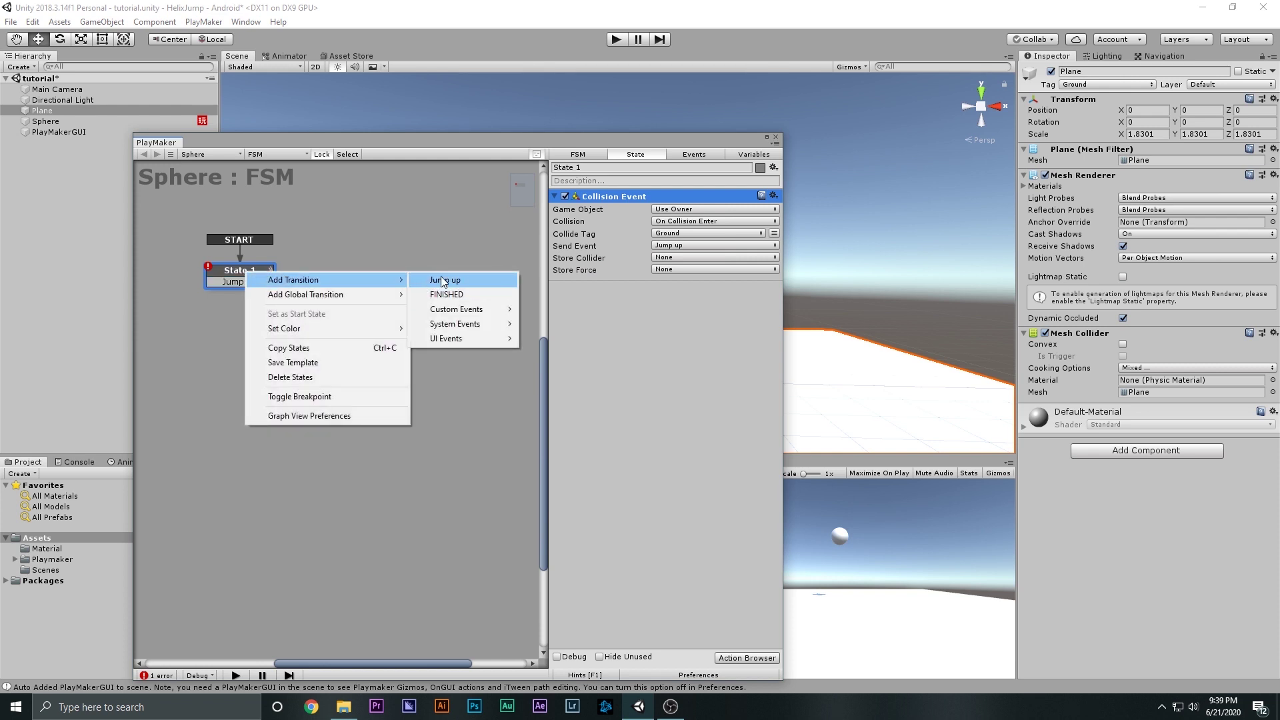
pyautogui.click(318, 256)
pyautogui.rightClick(336, 266)
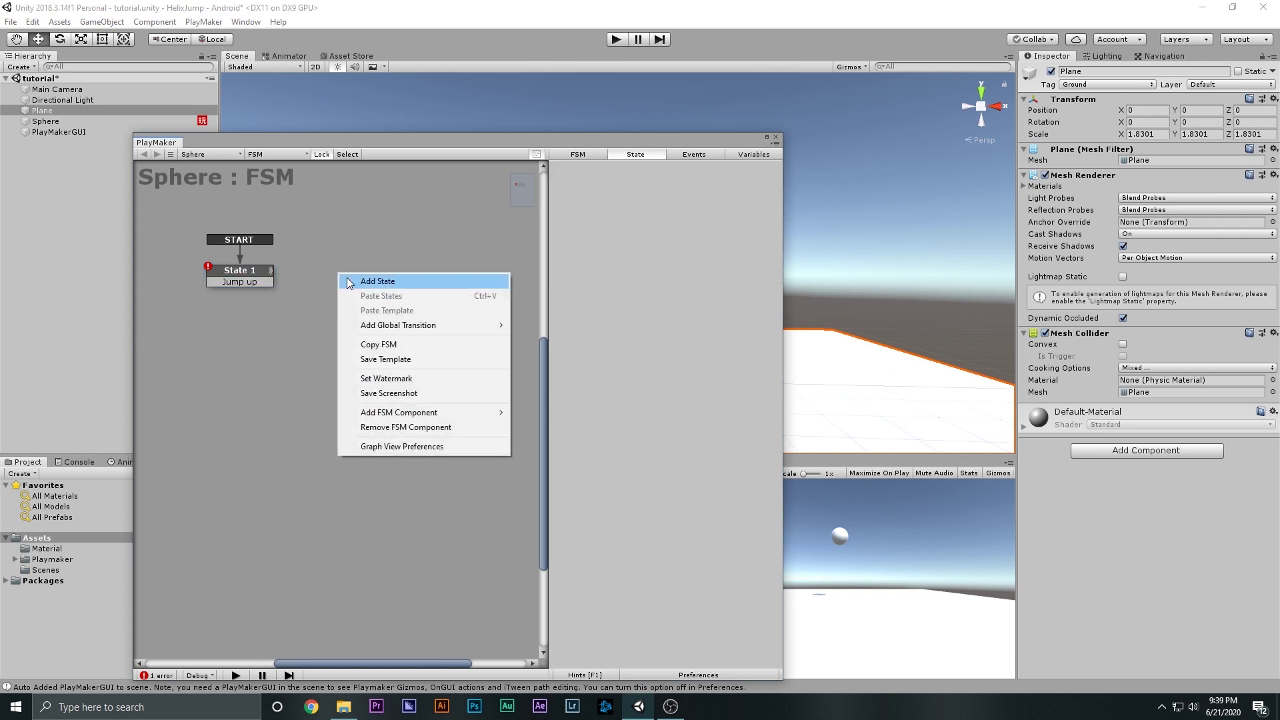
pyautogui.click(360, 279)
pyautogui.moveTo(239, 282); pyautogui.dragTo(352, 280)
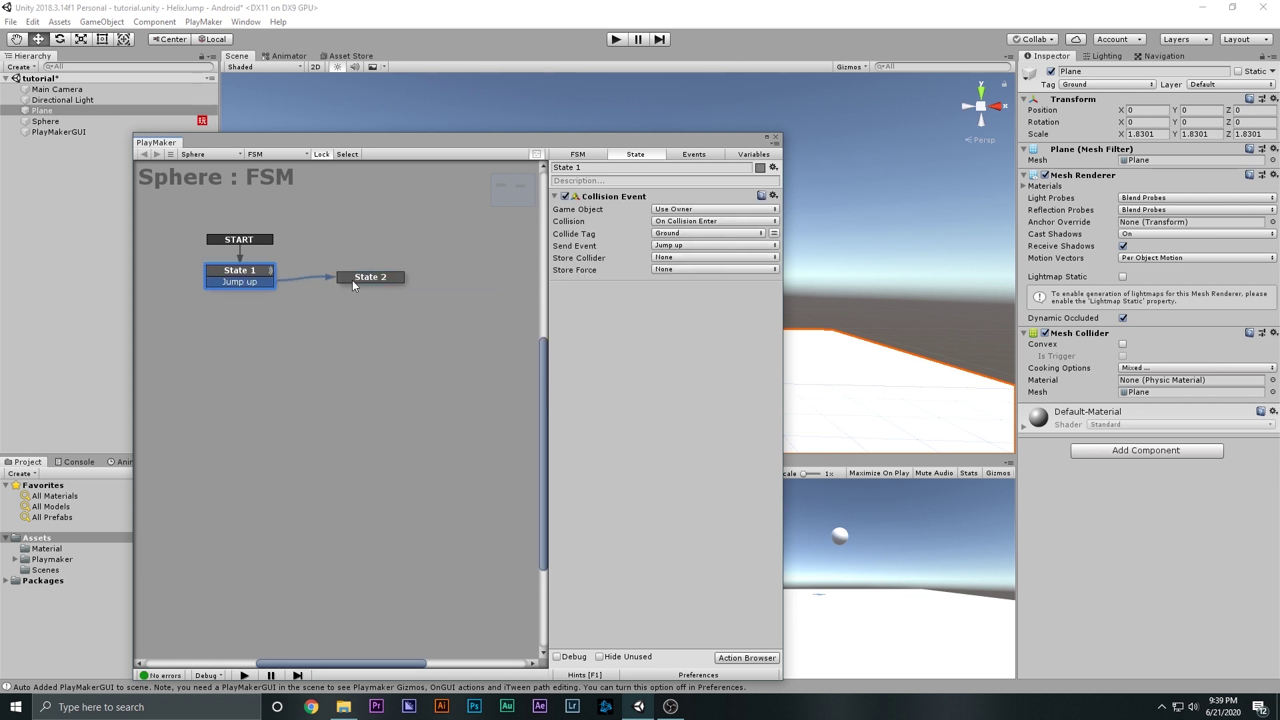
# - Move the PlayMaker editor off the scene, run the game to watch the sphere fall onto the plane, and stop it
pyautogui.moveTo(648, 135); pyautogui.dragTo(417, 105)
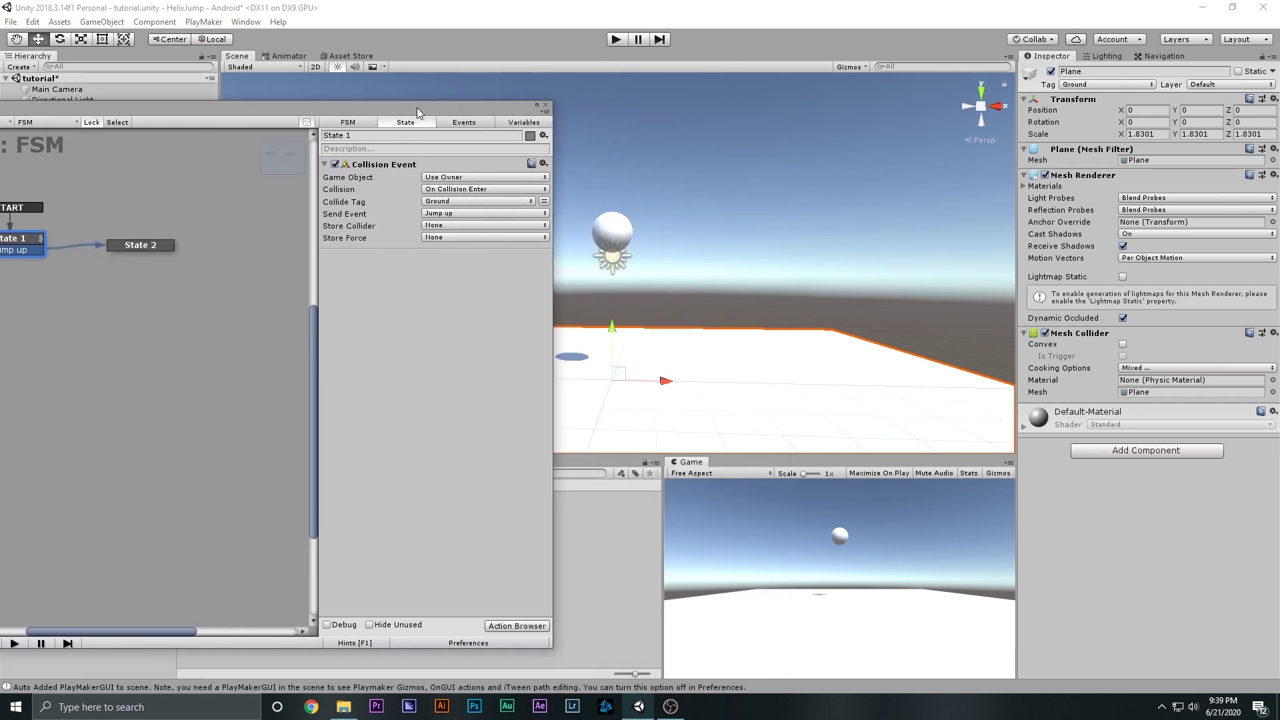
pyautogui.click(617, 39)
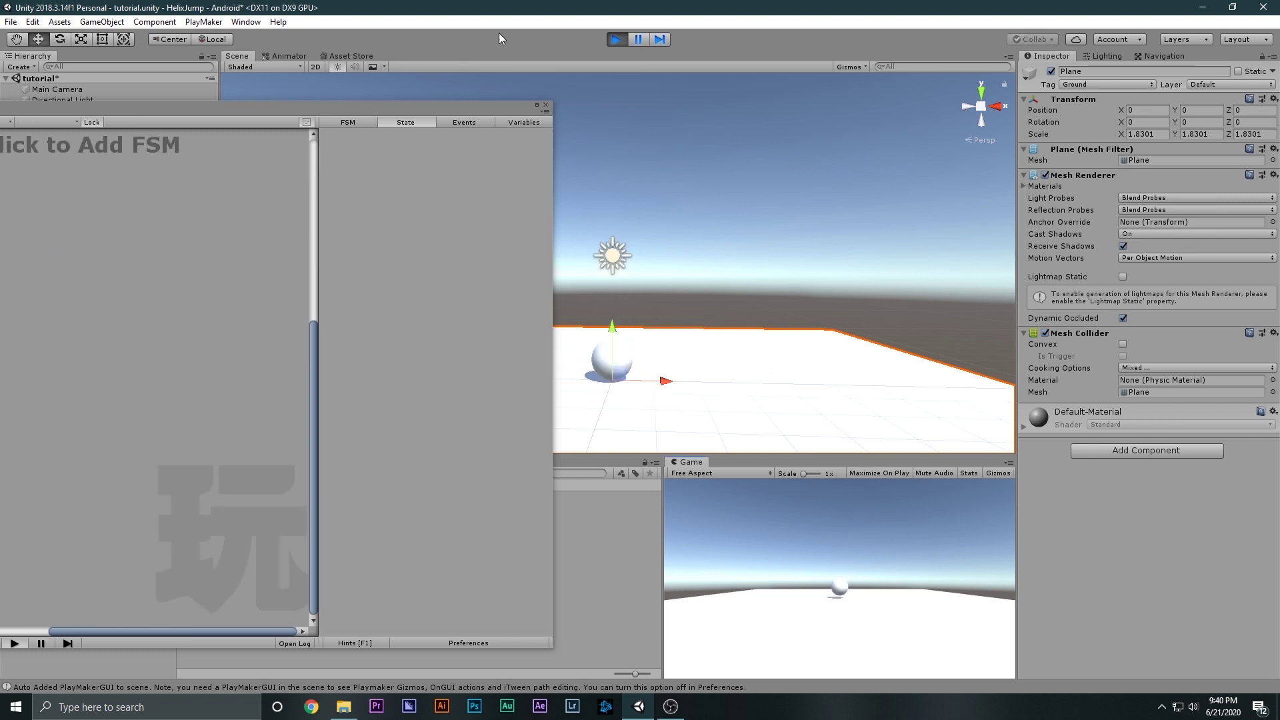
pyautogui.click(618, 40)
# - Select the sphere and run the game with its FSM in view to check the state change on ground contact, then stop
pyautogui.moveTo(510, 101); pyautogui.dragTo(639, 312)
pyautogui.click(143, 121)
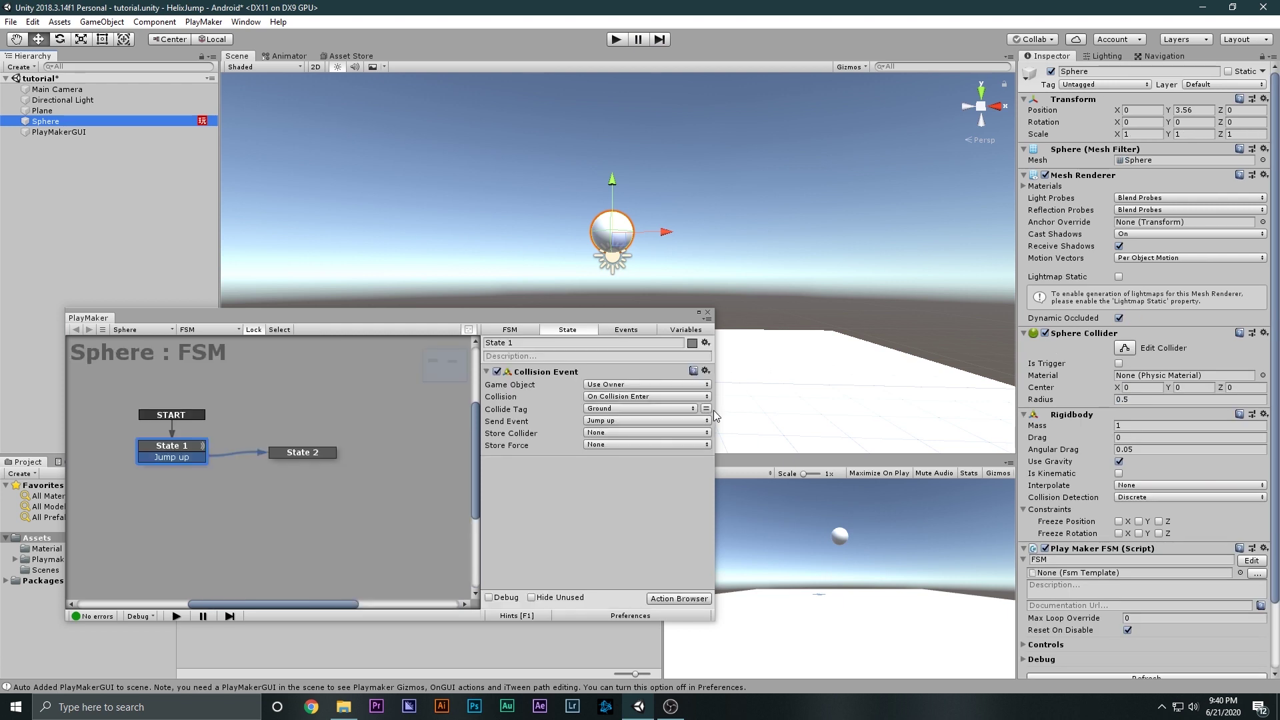
pyautogui.moveTo(718, 409); pyautogui.dragTo(638, 409)
pyautogui.click(616, 40)
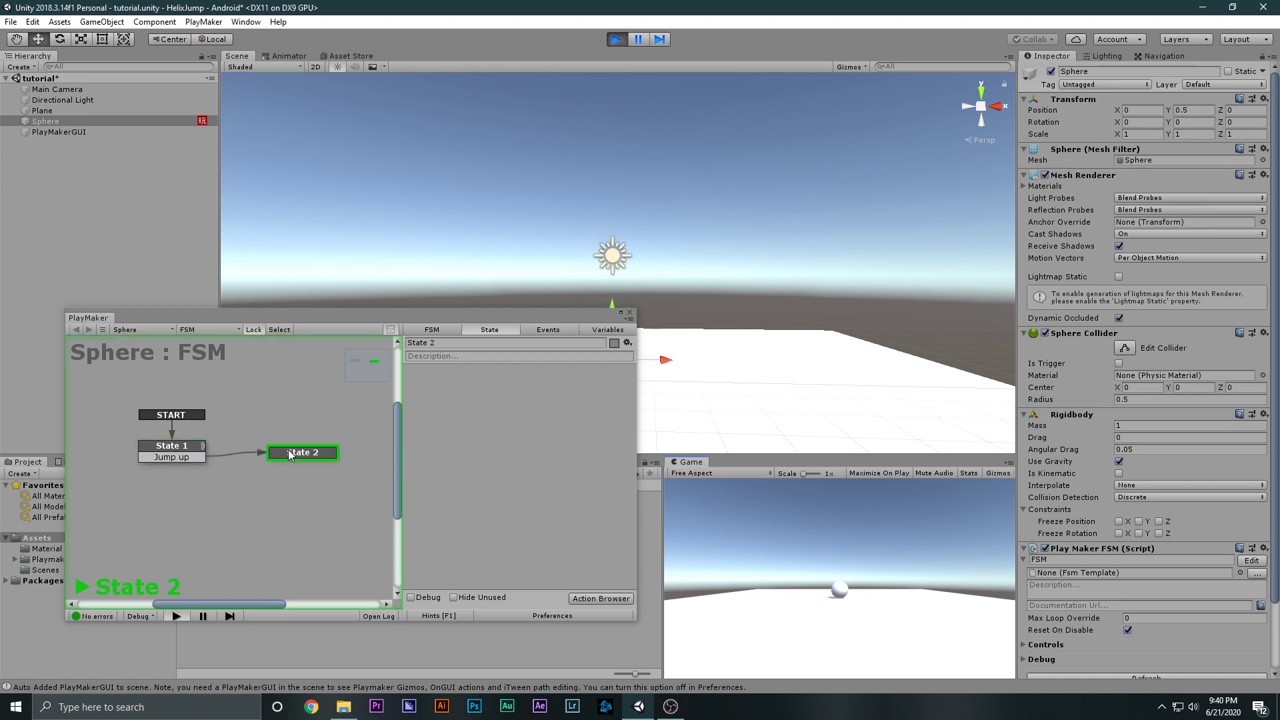
pyautogui.moveTo(521, 318); pyautogui.dragTo(333, 337)
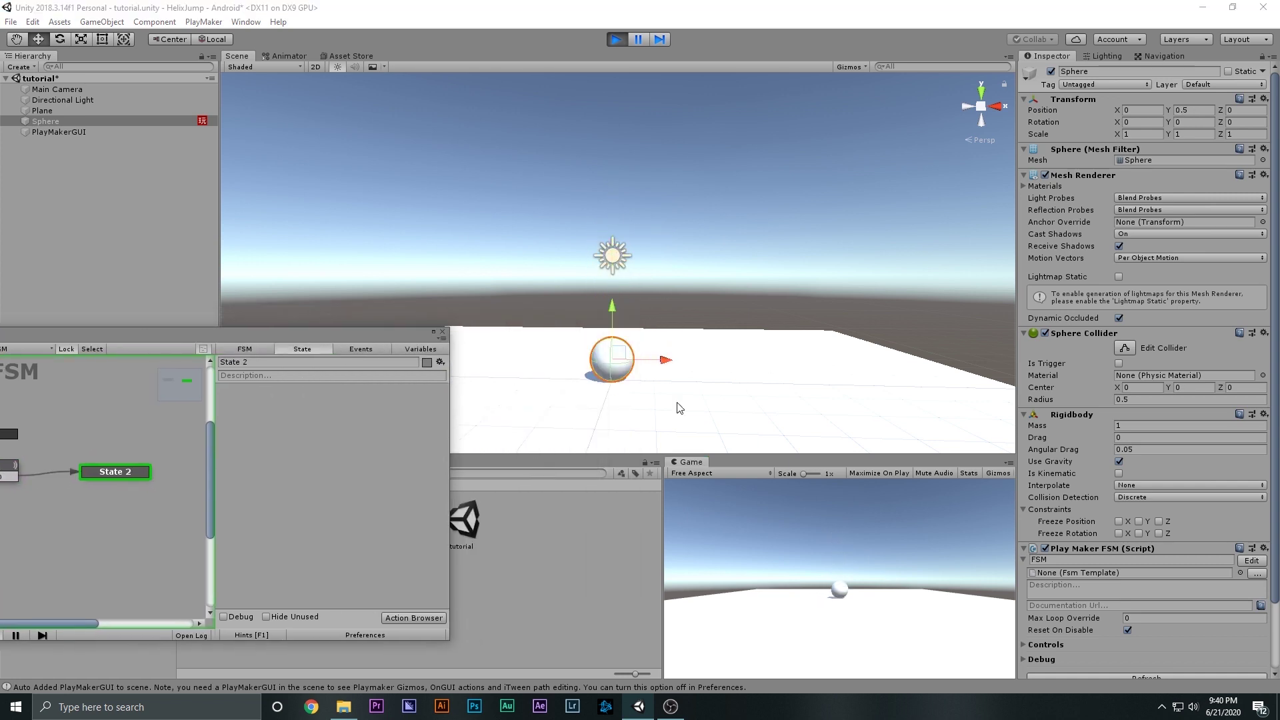
pyautogui.click(617, 39)
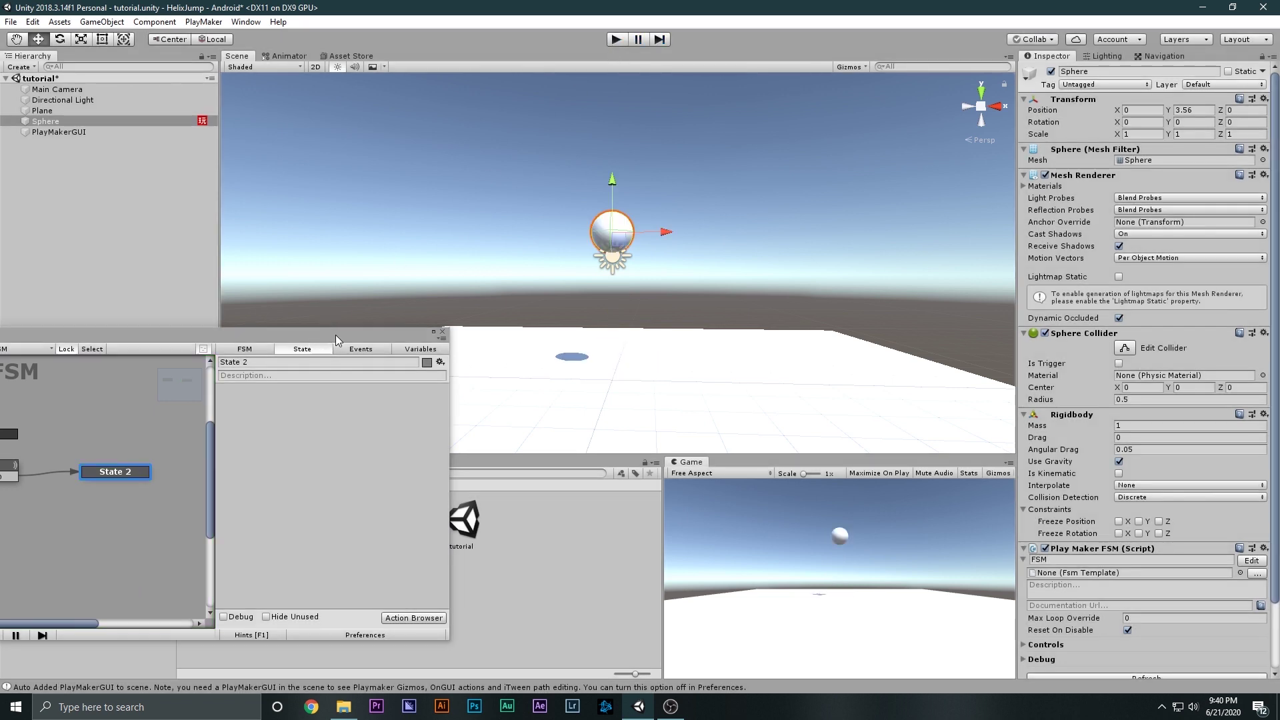
# - Add an Add Force action to State 2 of the sphere's FSM and close the action browser
pyautogui.moveTo(334, 335); pyautogui.dragTo(565, 219)
pyautogui.moveTo(327, 357); pyautogui.dragTo(338, 358)
pyautogui.doubleClick(570, 385)
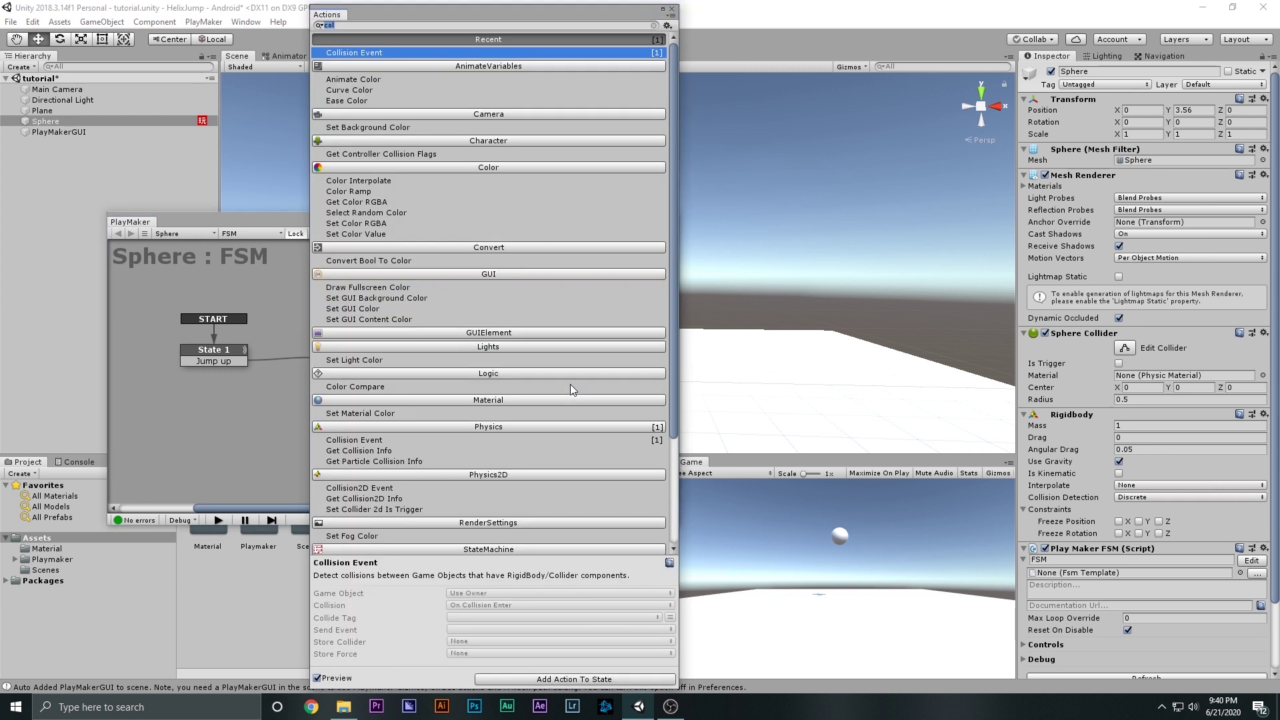
pyautogui.write('ad')
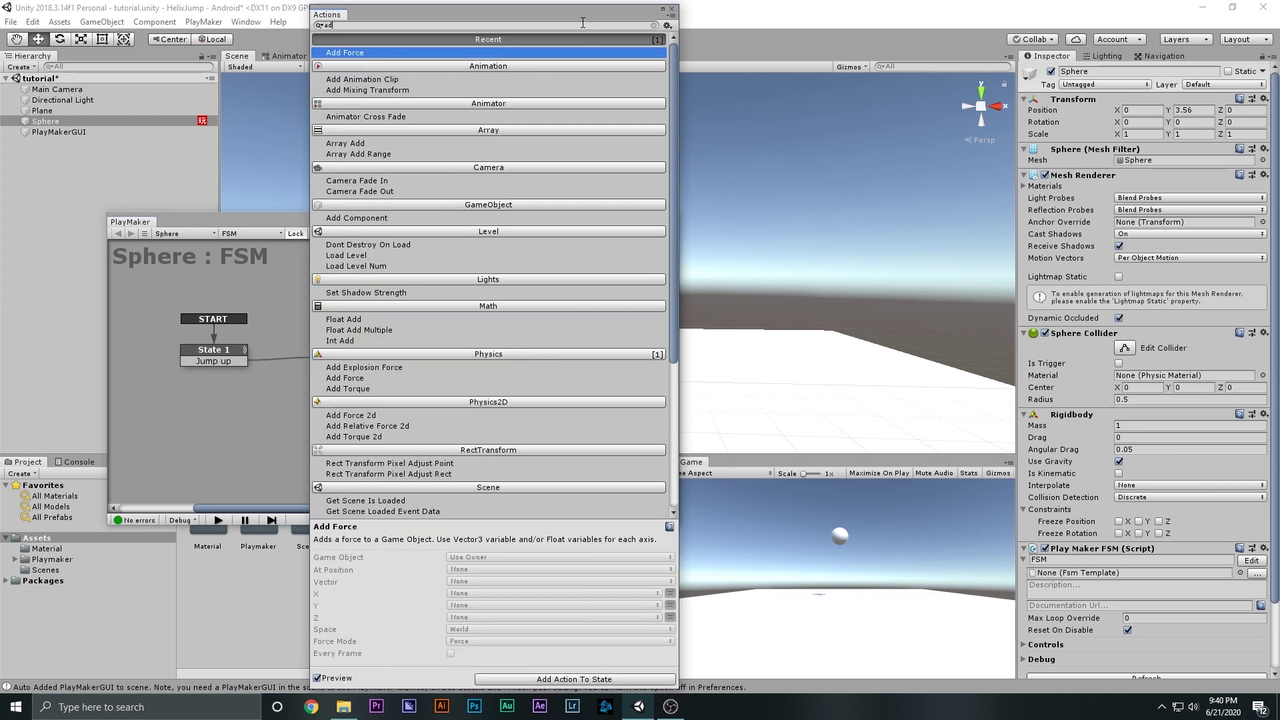
pyautogui.click(672, 9)
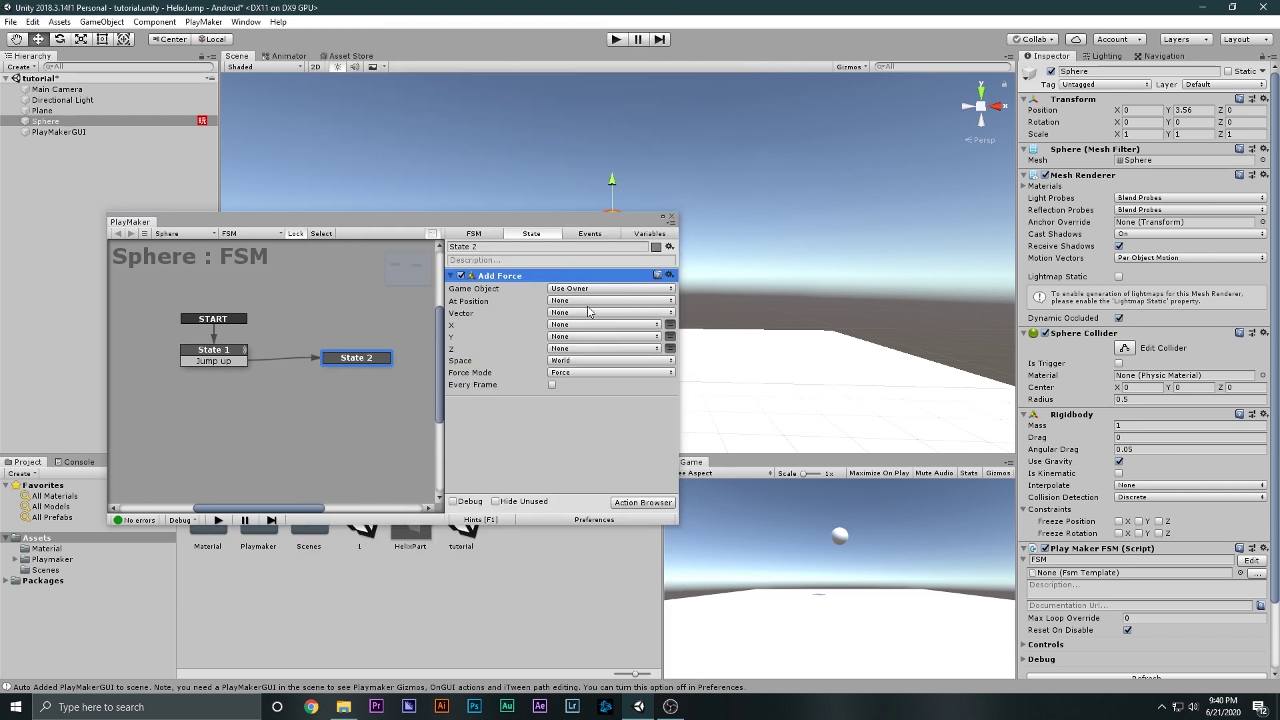
# - Uncover the sphere in the scene and raise it to a Y position of about 5.53
pyautogui.moveTo(588, 218); pyautogui.dragTo(482, 290)
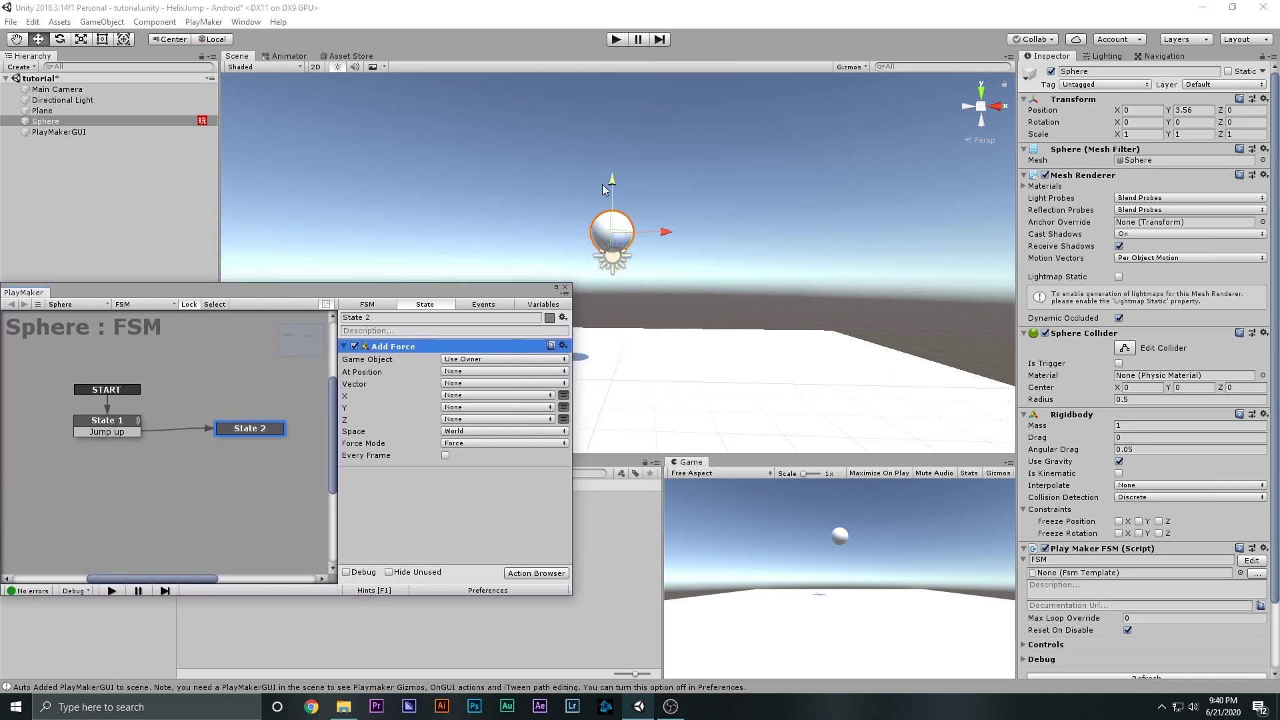
pyautogui.moveTo(615, 179); pyautogui.dragTo(620, 130)
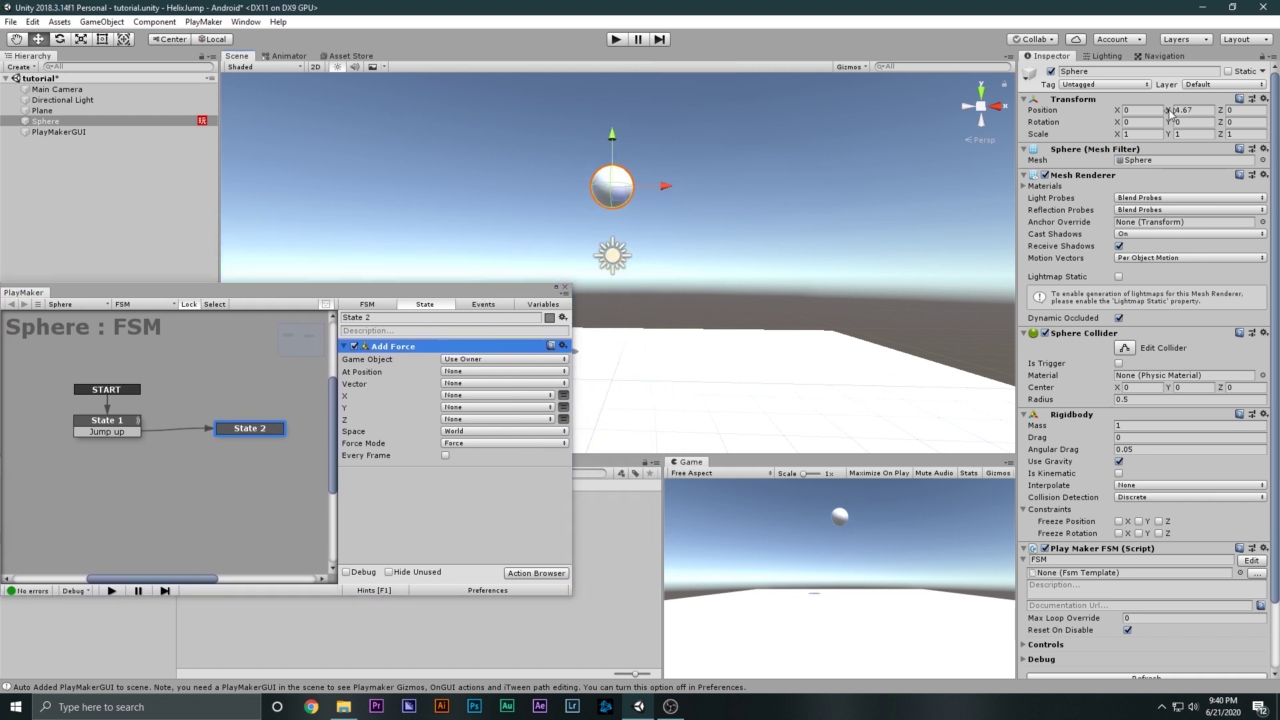
pyautogui.moveTo(1169, 112); pyautogui.dragTo(1170, 129)
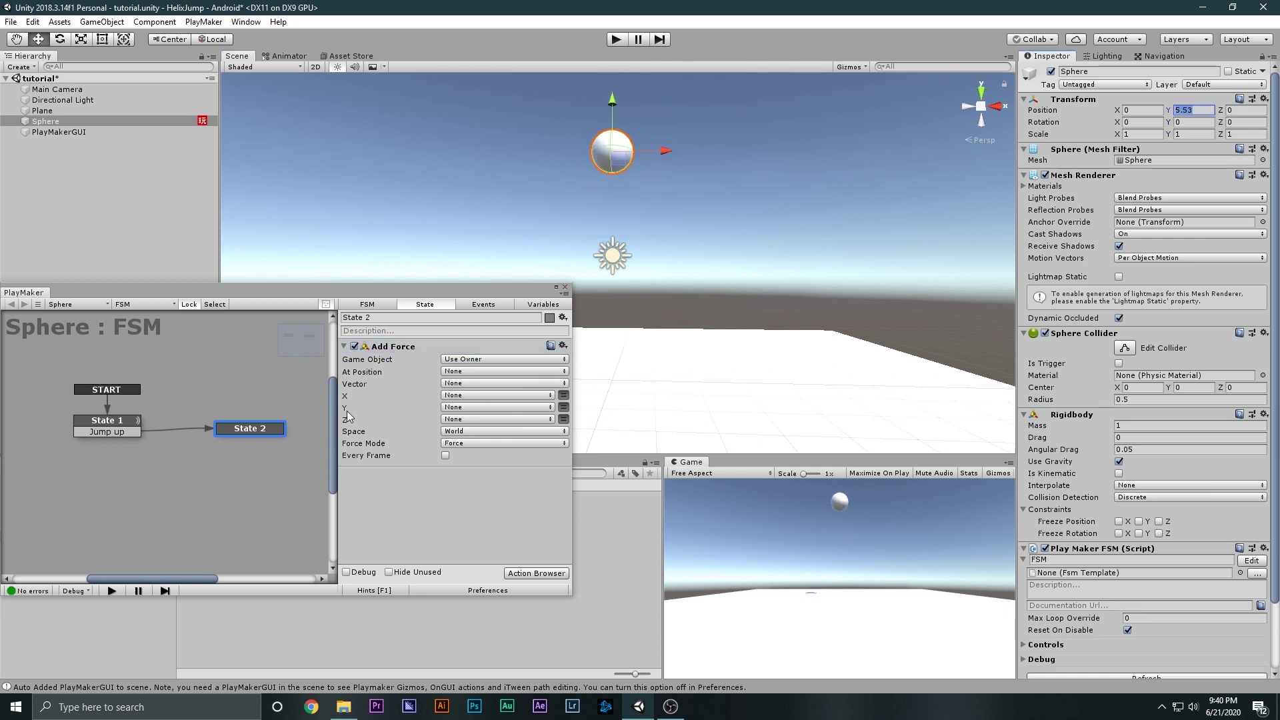
# - Set the Add Force action's Y force to 350 and its Space to Self
pyautogui.click(564, 406)
pyautogui.click(529, 408)
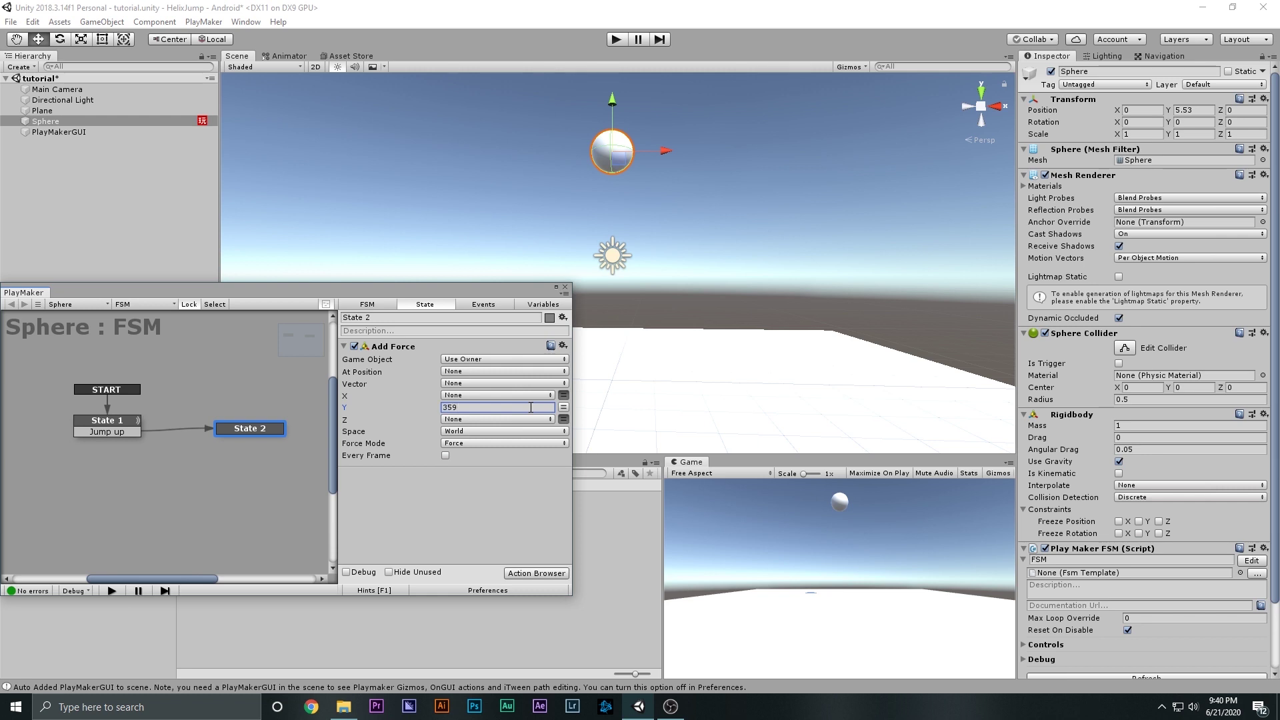
pyautogui.click(530, 408)
pyautogui.click(531, 408)
pyautogui.press('Return')
pyautogui.click(427, 467)
pyautogui.click(453, 432)
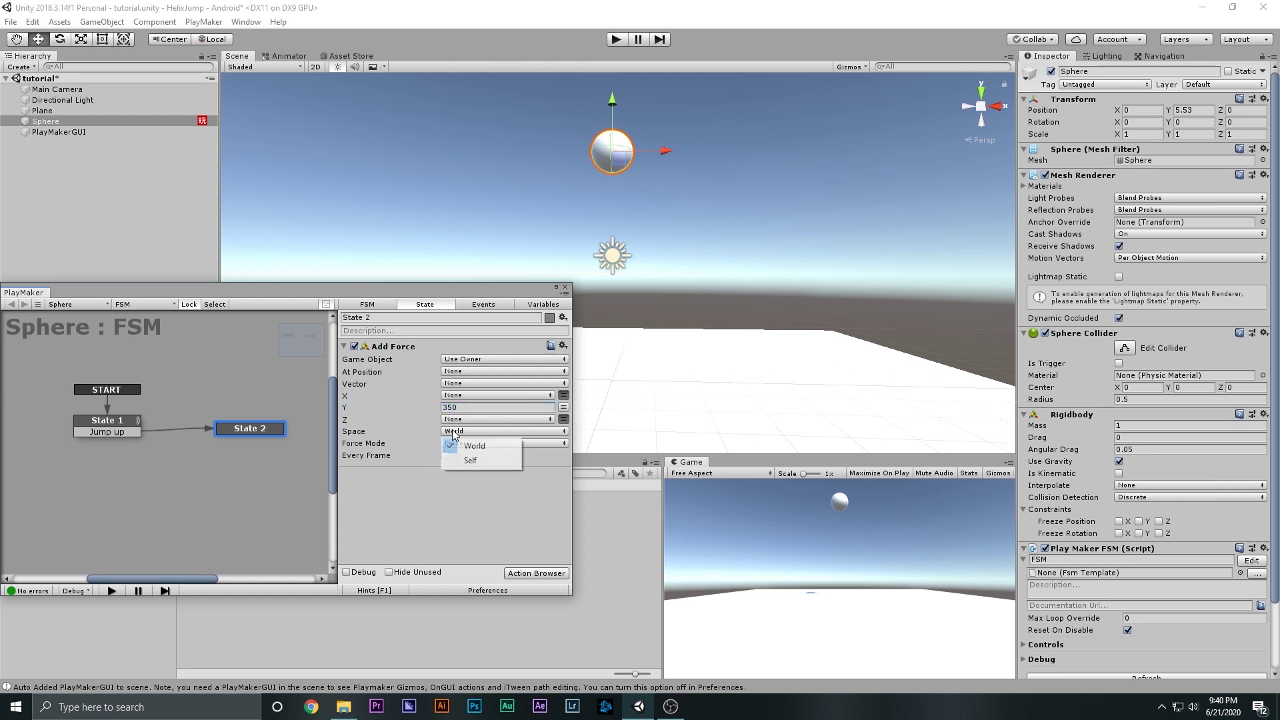
pyautogui.click(470, 460)
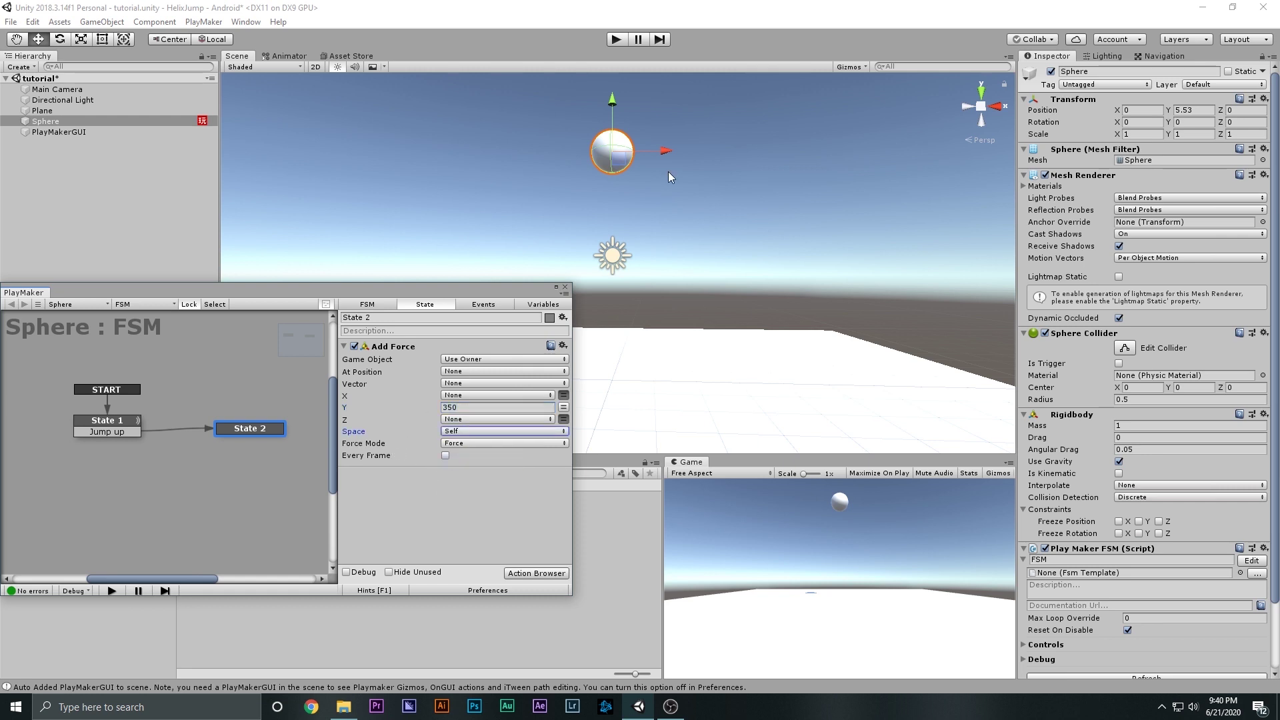
# - Run the game to test the sphere's jump force, inspect the active State 2 in the graph, and stop the game
pyautogui.click(617, 40)
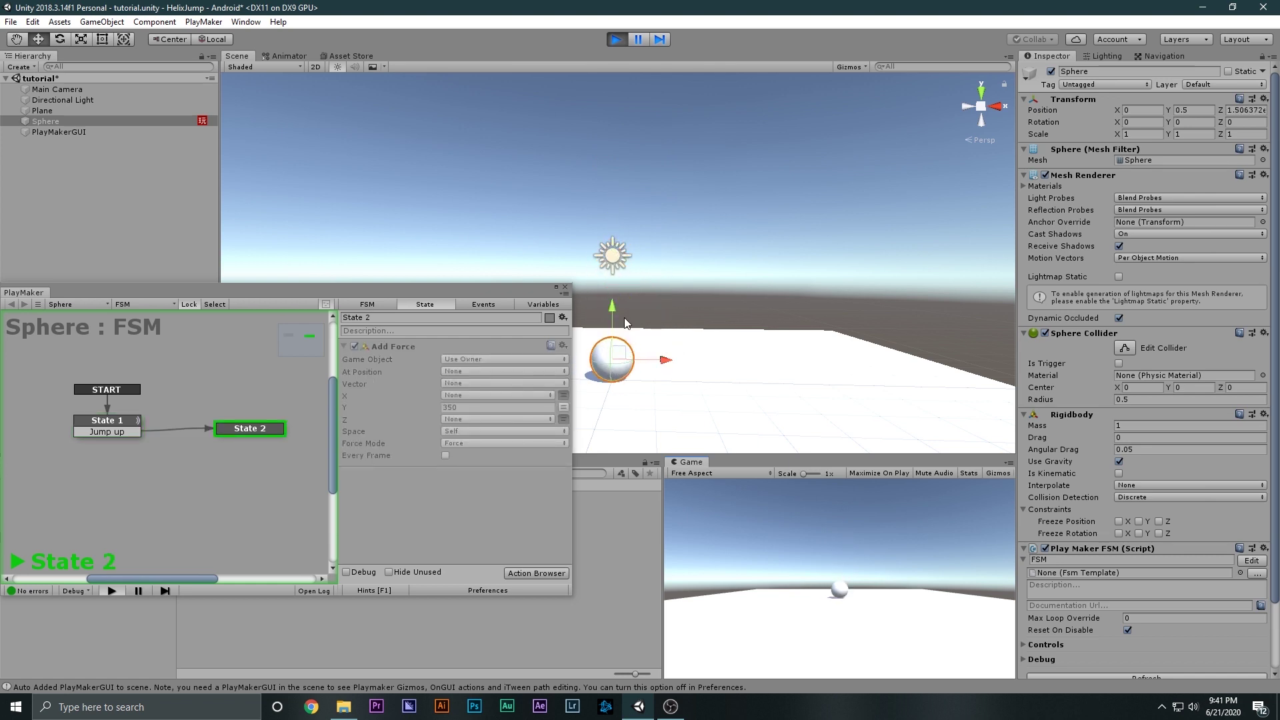
pyautogui.moveTo(237, 427)
pyautogui.mouseDown()
pyautogui.moveTo(216, 388)
pyautogui.moveTo(218, 421)
pyautogui.moveTo(250, 420)
pyautogui.moveTo(258, 442)
pyautogui.mouseUp()
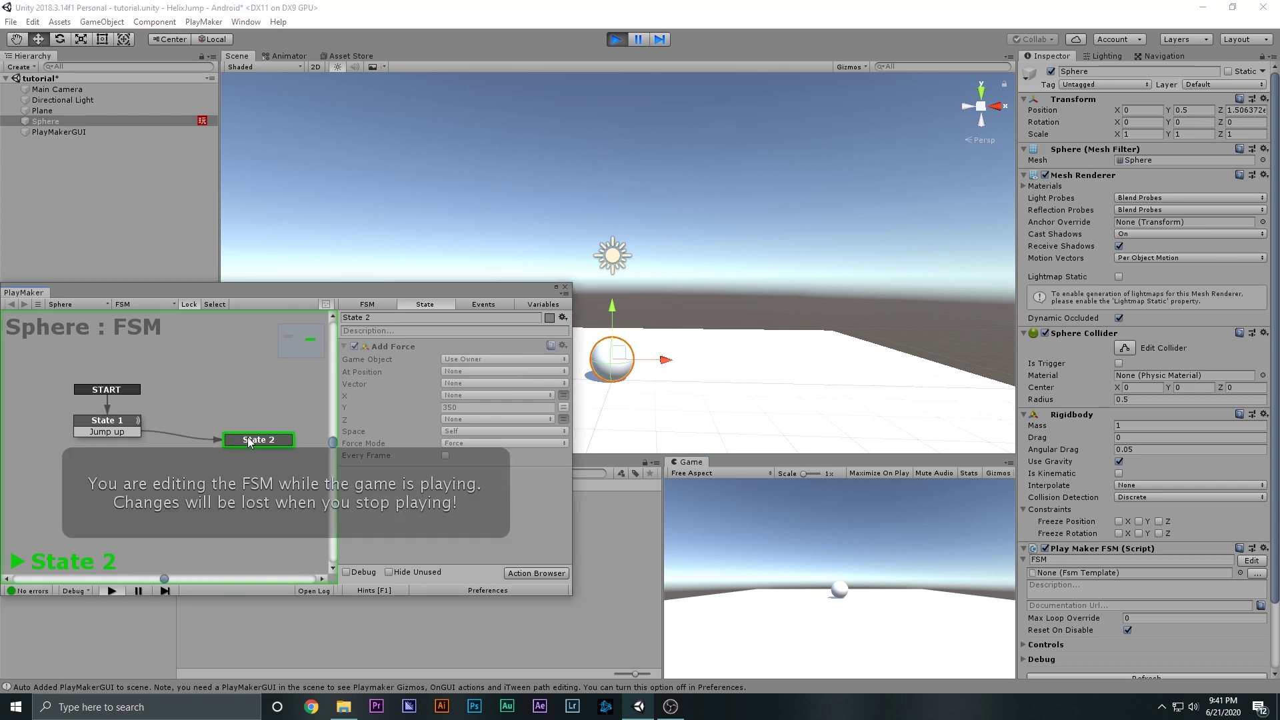
pyautogui.click(618, 40)
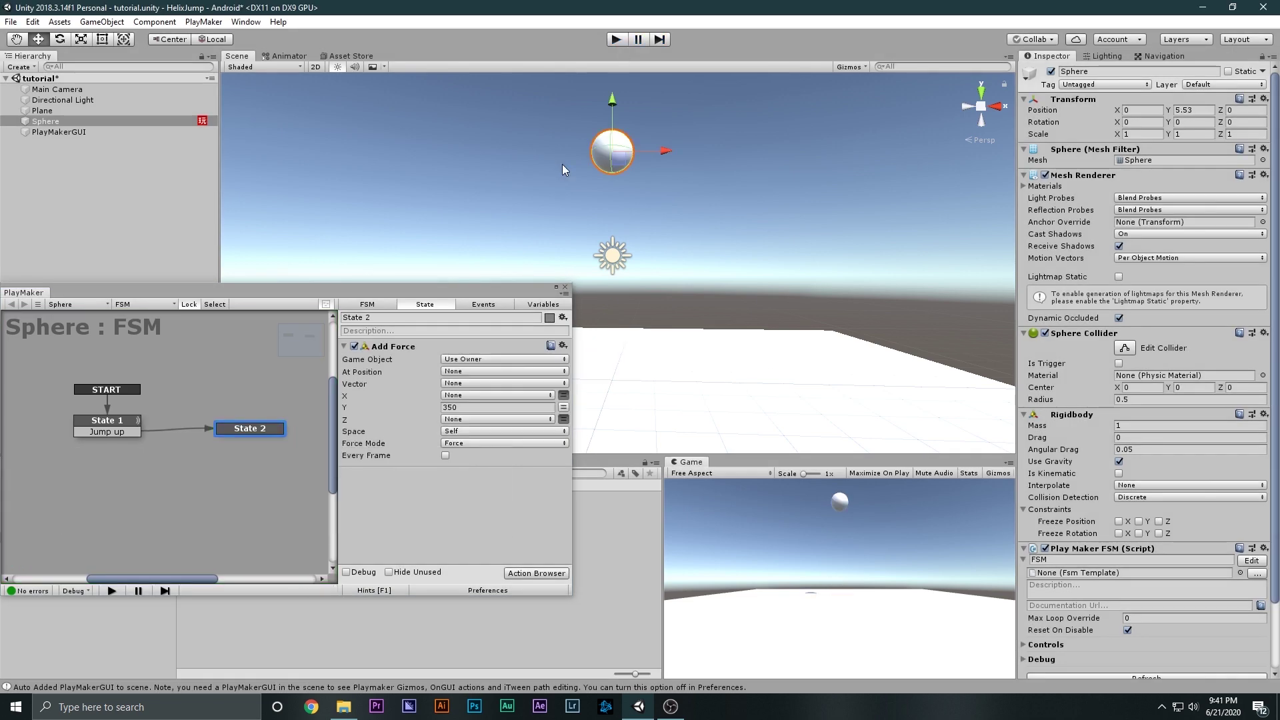
# - Add a Wait action to State 2 below Add Force and close the action browser
pyautogui.click(264, 432)
pyautogui.doubleClick(391, 495)
pyautogui.write('wa')
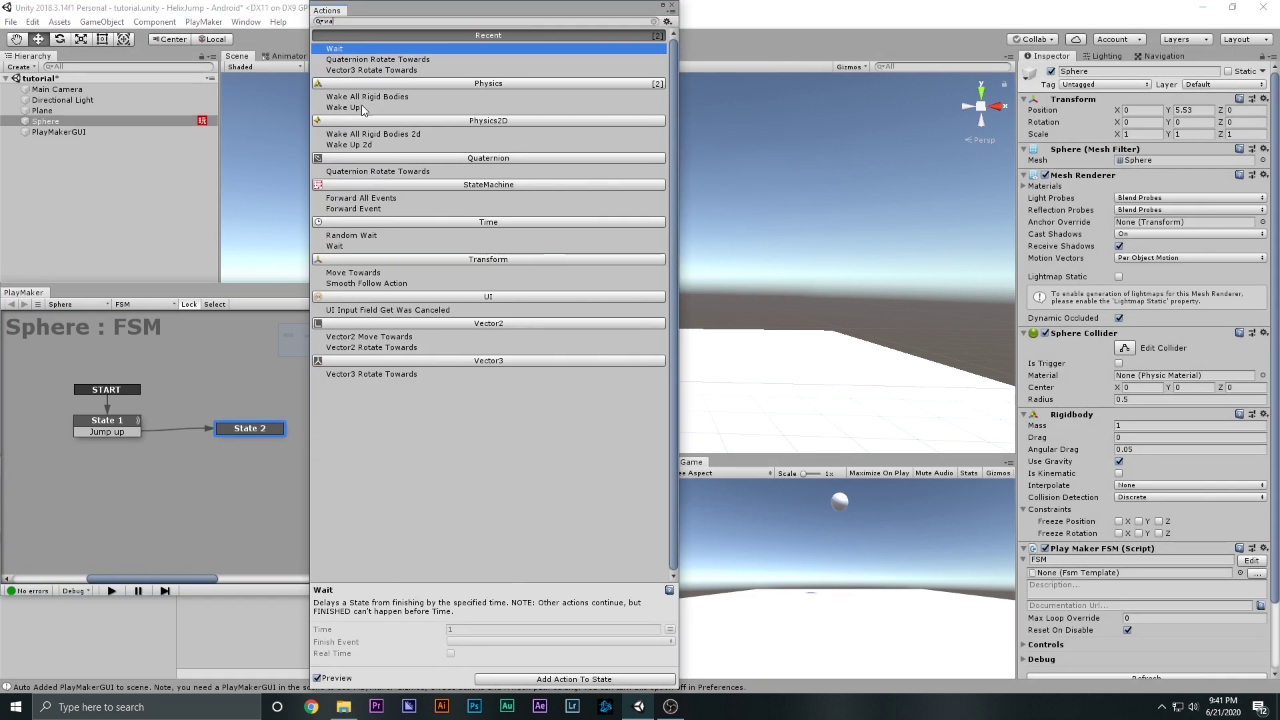
pyautogui.doubleClick(337, 48)
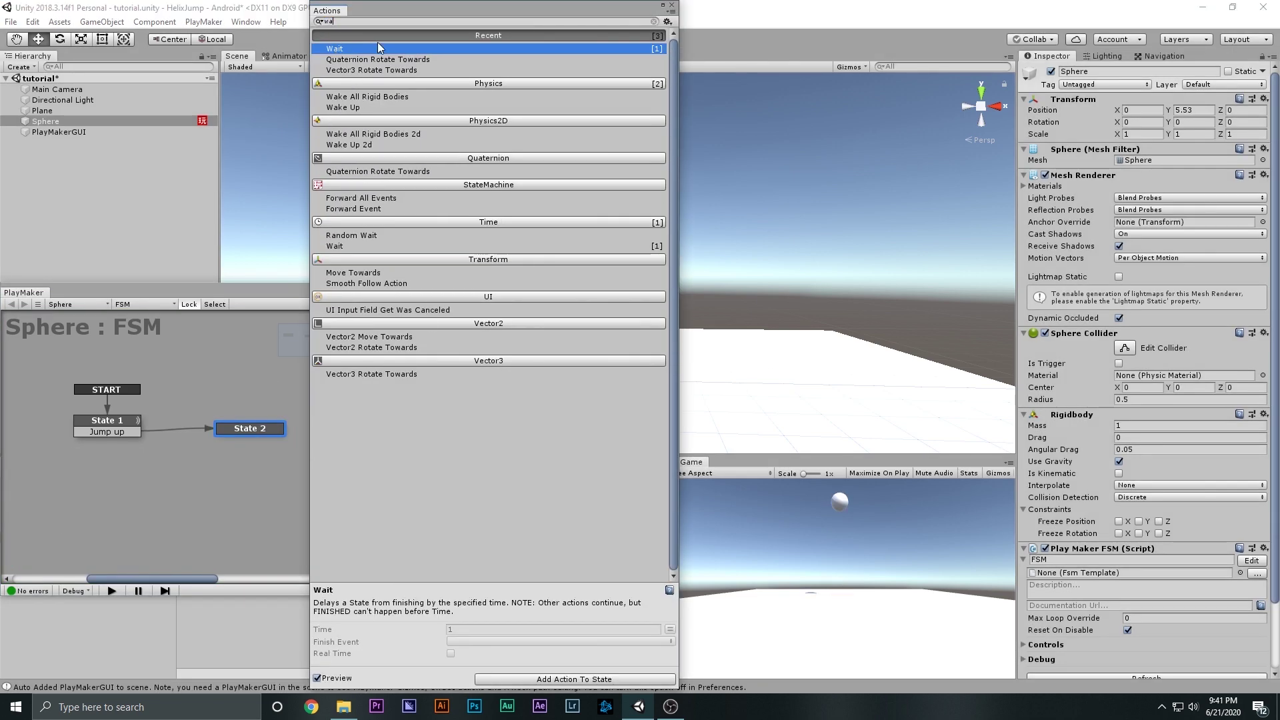
pyautogui.click(672, 5)
# - Set the Wait action's time to 0.1 and assign a new event named back as its finish event
pyautogui.click(460, 488)
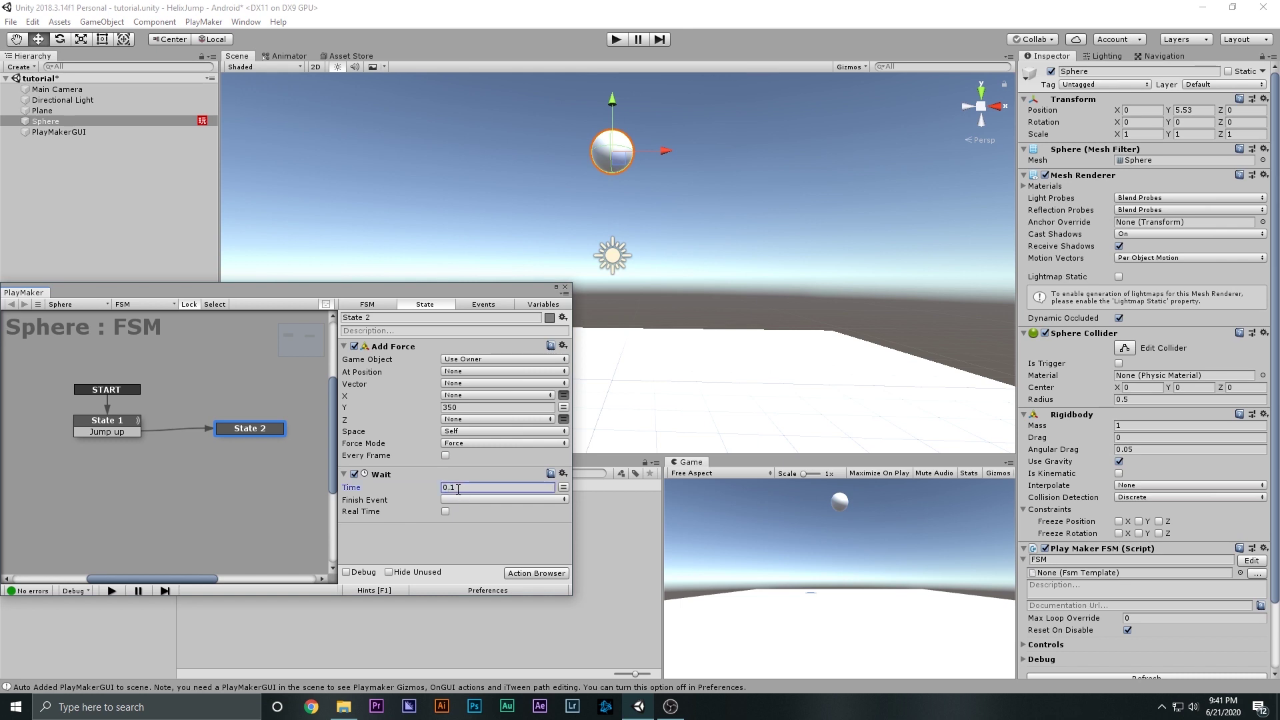
pyautogui.write('0.1')
pyautogui.click(452, 500)
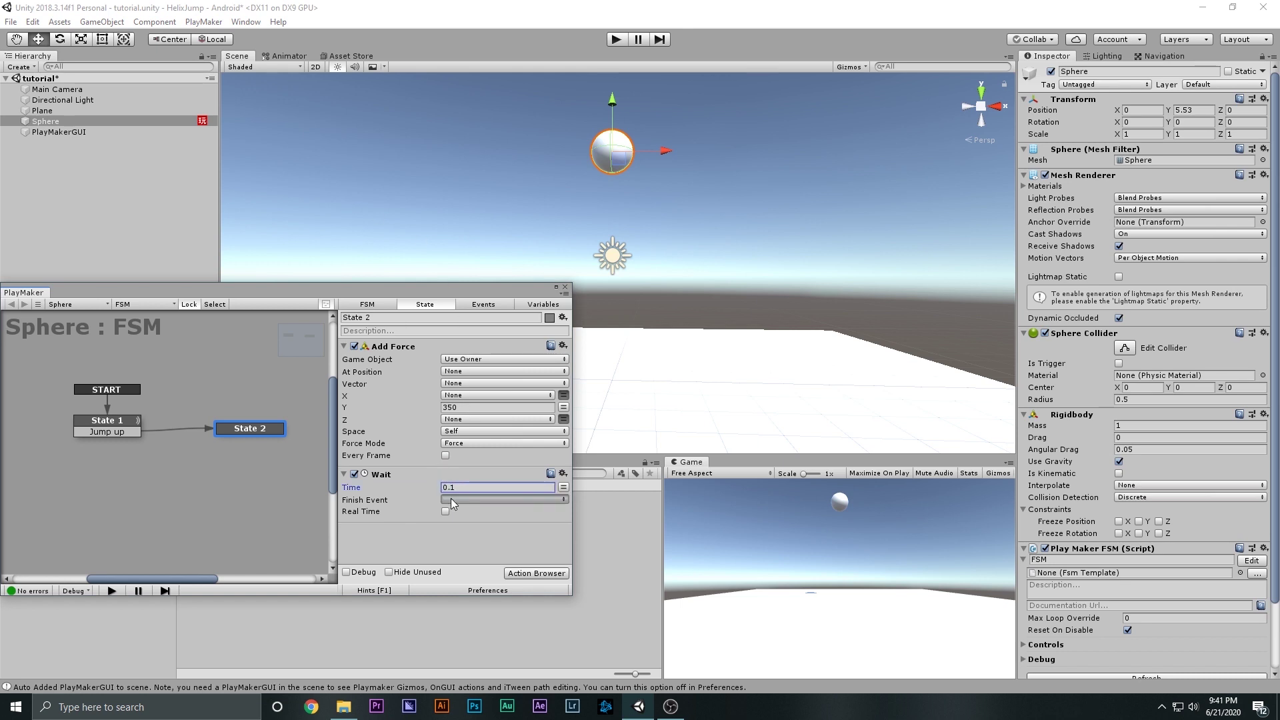
pyautogui.click(474, 595)
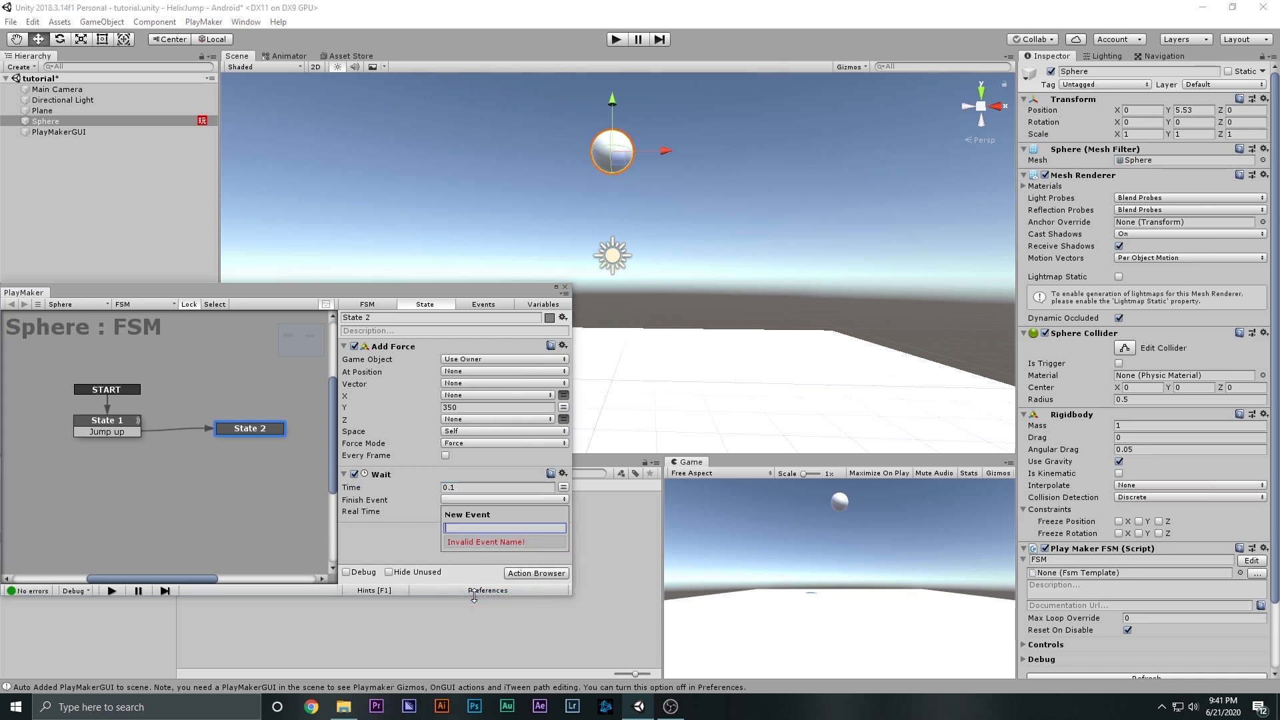
pyautogui.write('back')
pyautogui.press('Return')
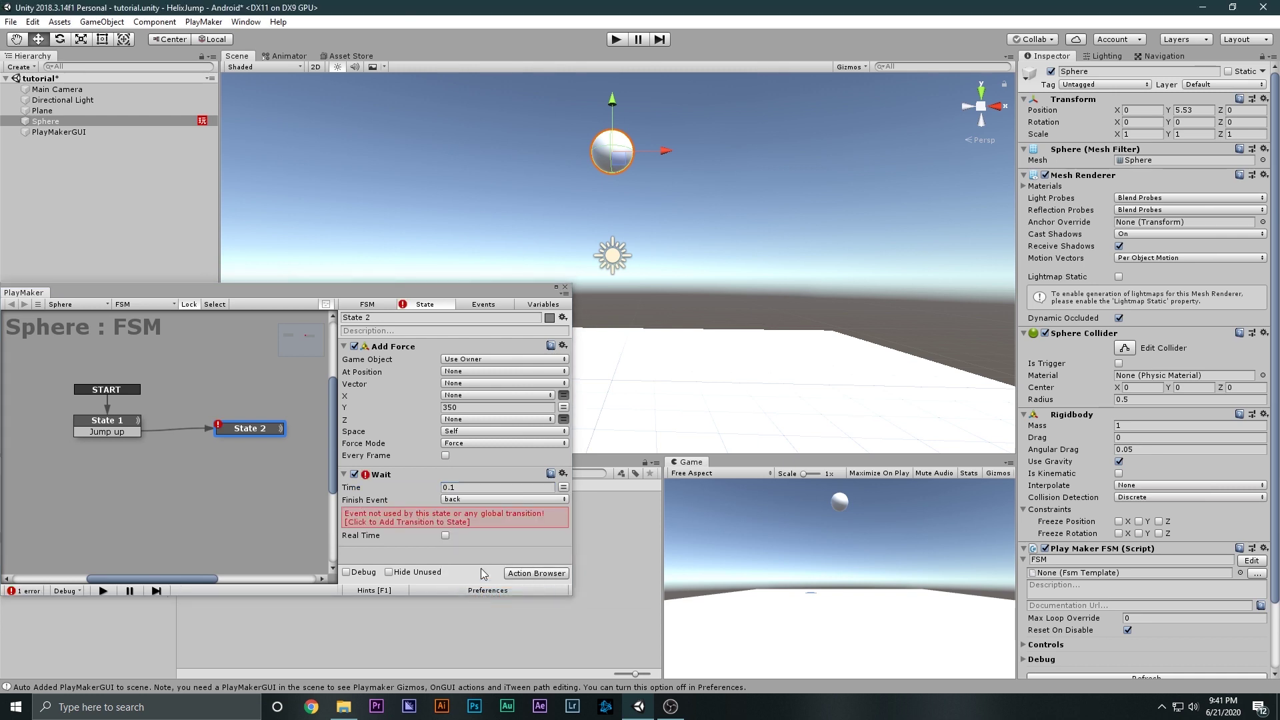
# - Add the back transition to State 2, link it to State 1, and align State 2 level with State 1
pyautogui.click(405, 517)
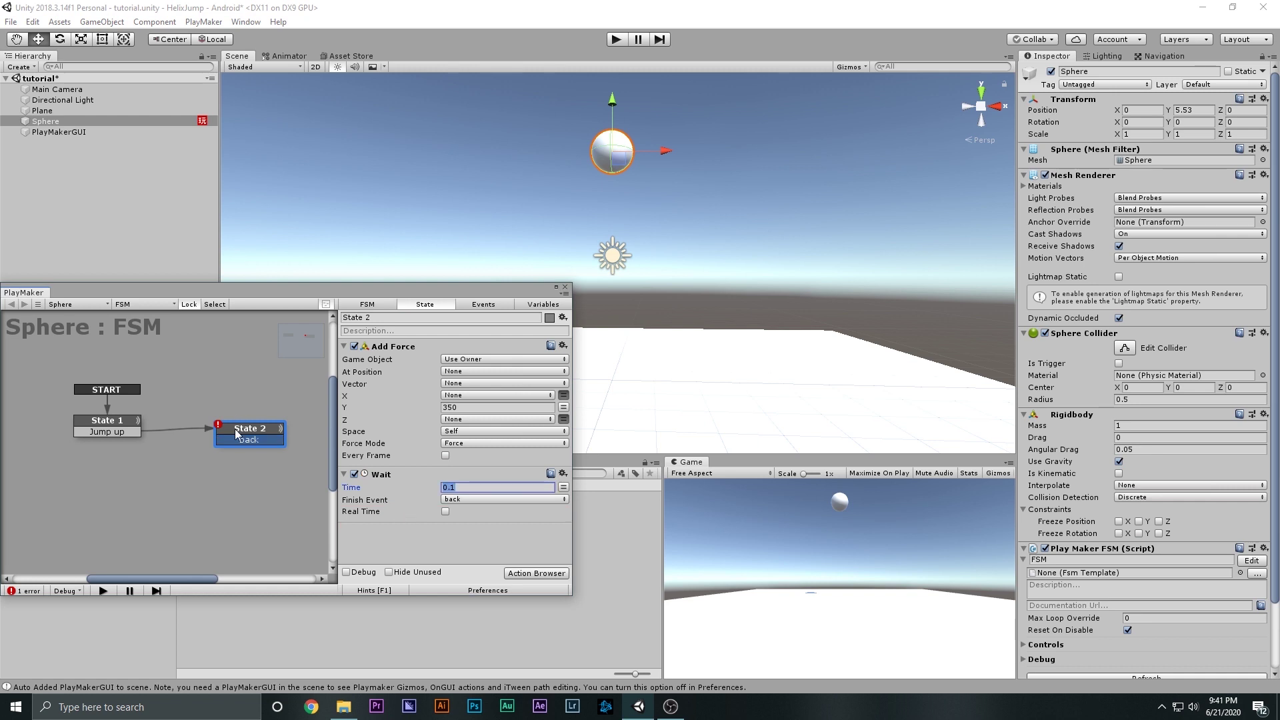
pyautogui.moveTo(249, 440); pyautogui.dragTo(108, 427)
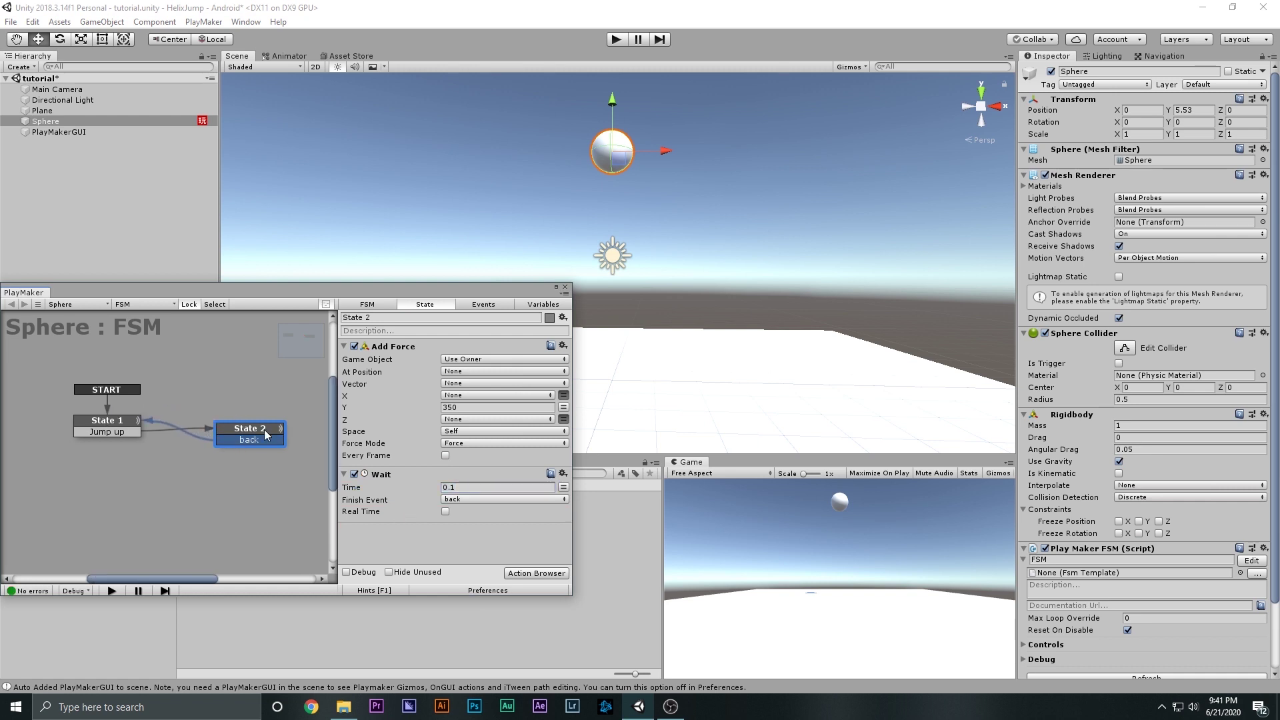
pyautogui.moveTo(265, 434); pyautogui.dragTo(265, 426)
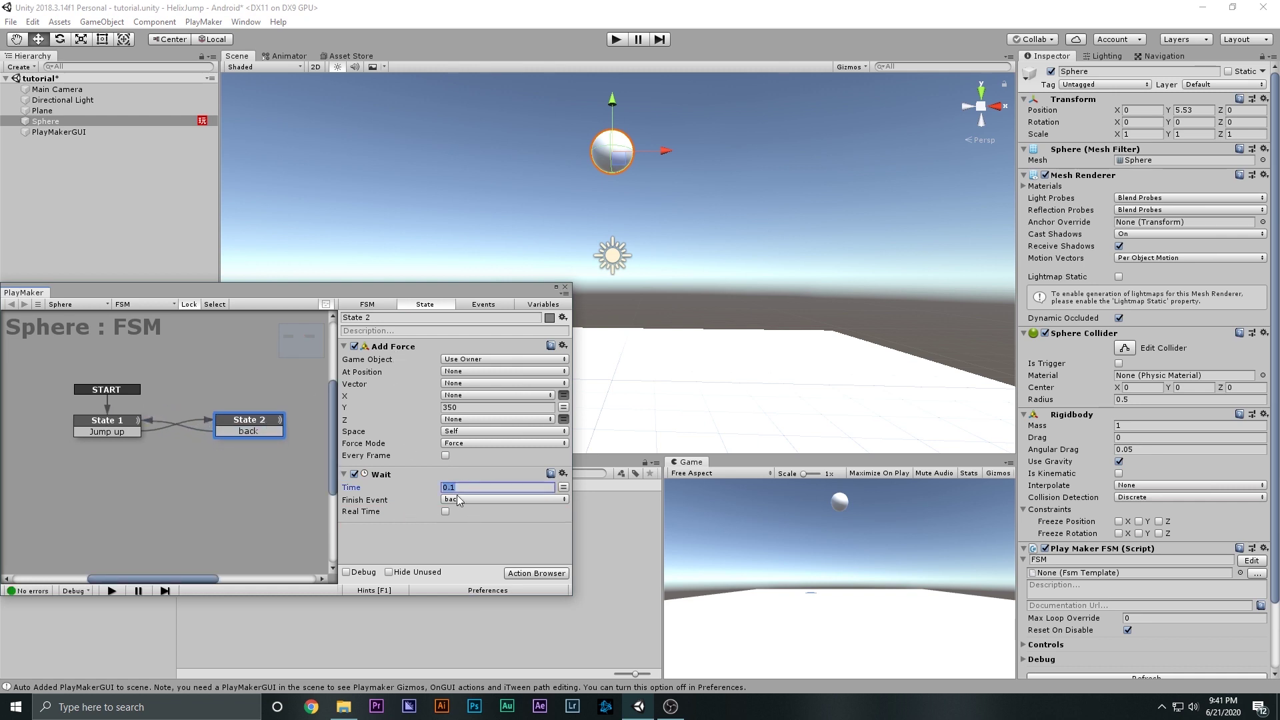
# - Review both states' actions and the plane's tag, and run the game with the sphere selected to watch its FSM
pyautogui.click(82, 425)
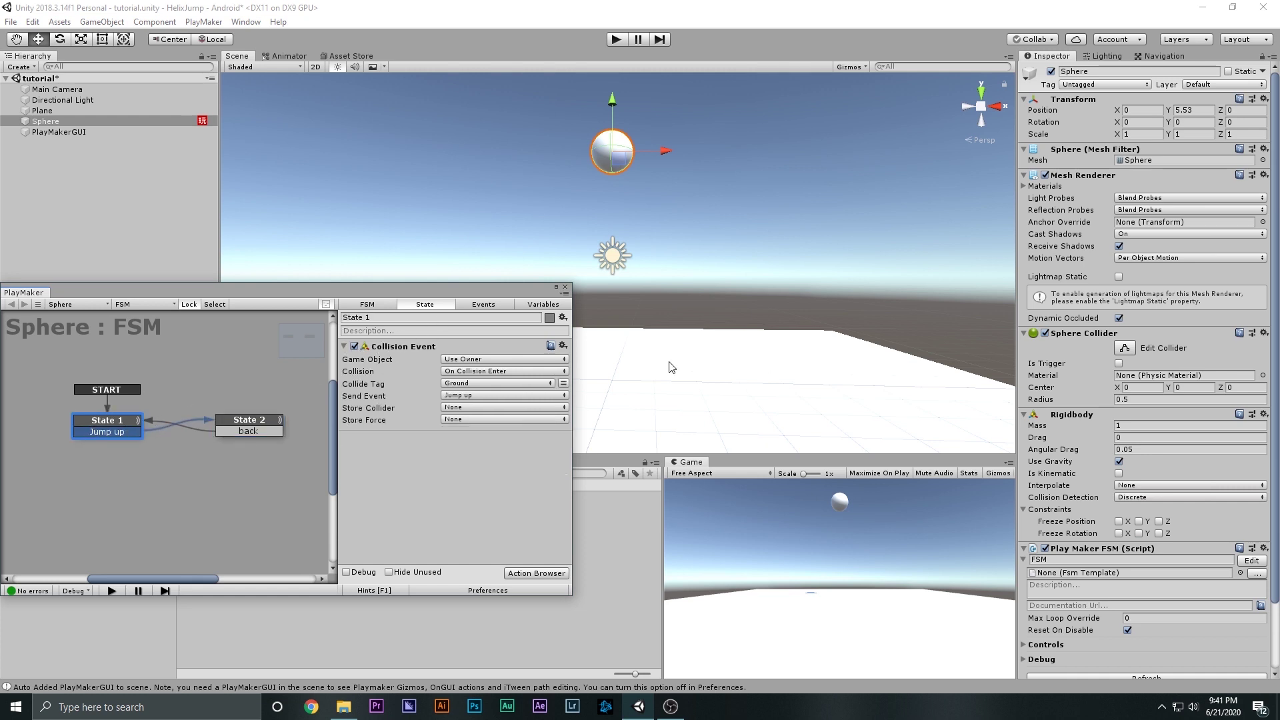
pyautogui.click(683, 390)
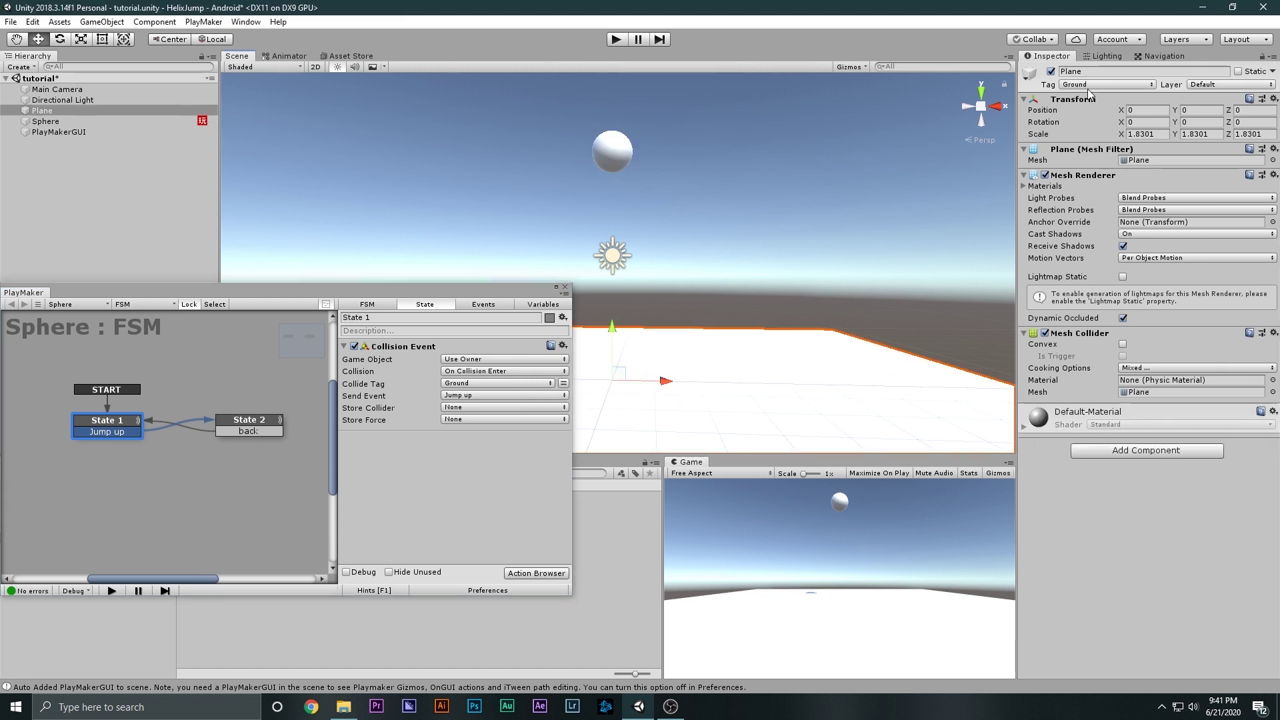
pyautogui.click(235, 427)
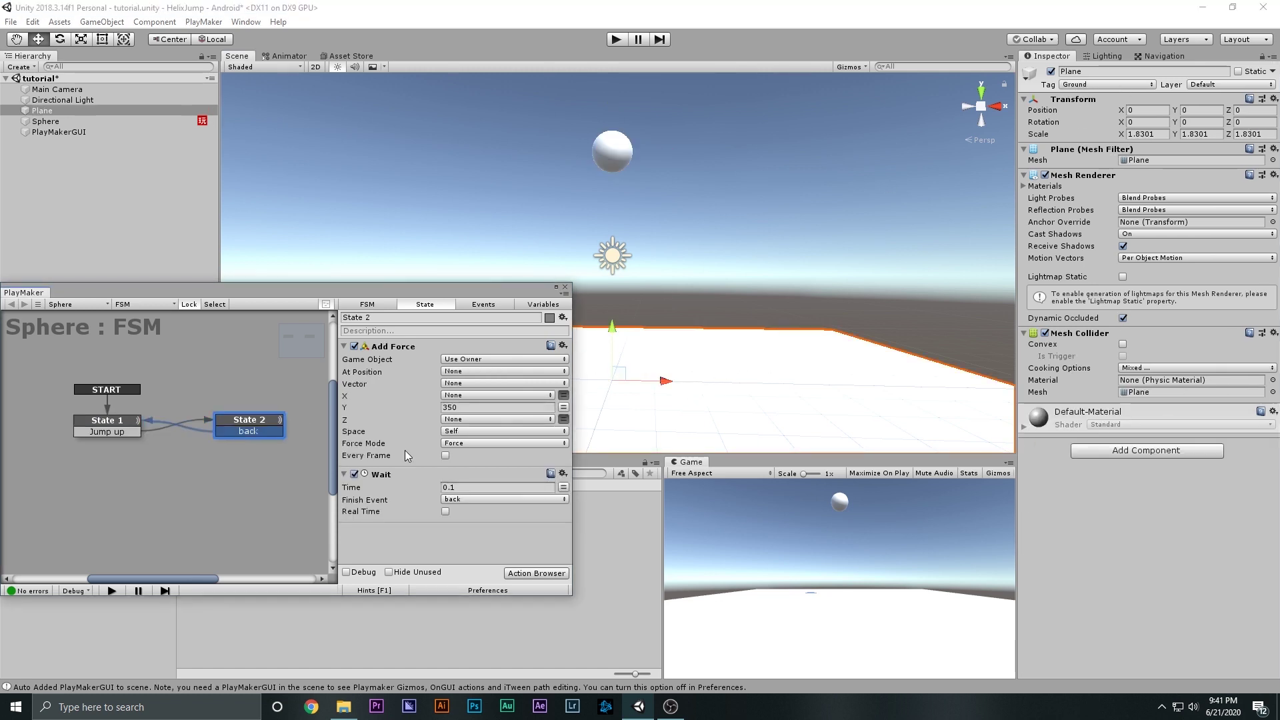
pyautogui.click(618, 39)
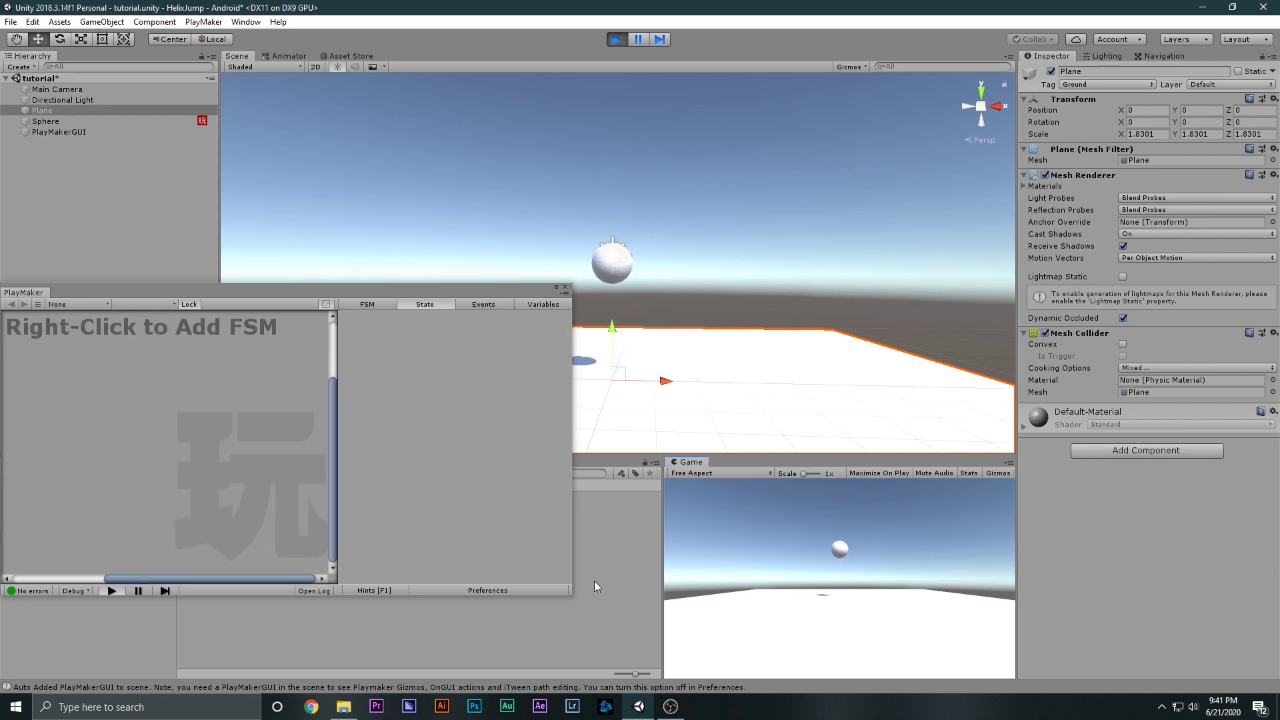
pyautogui.click(50, 122)
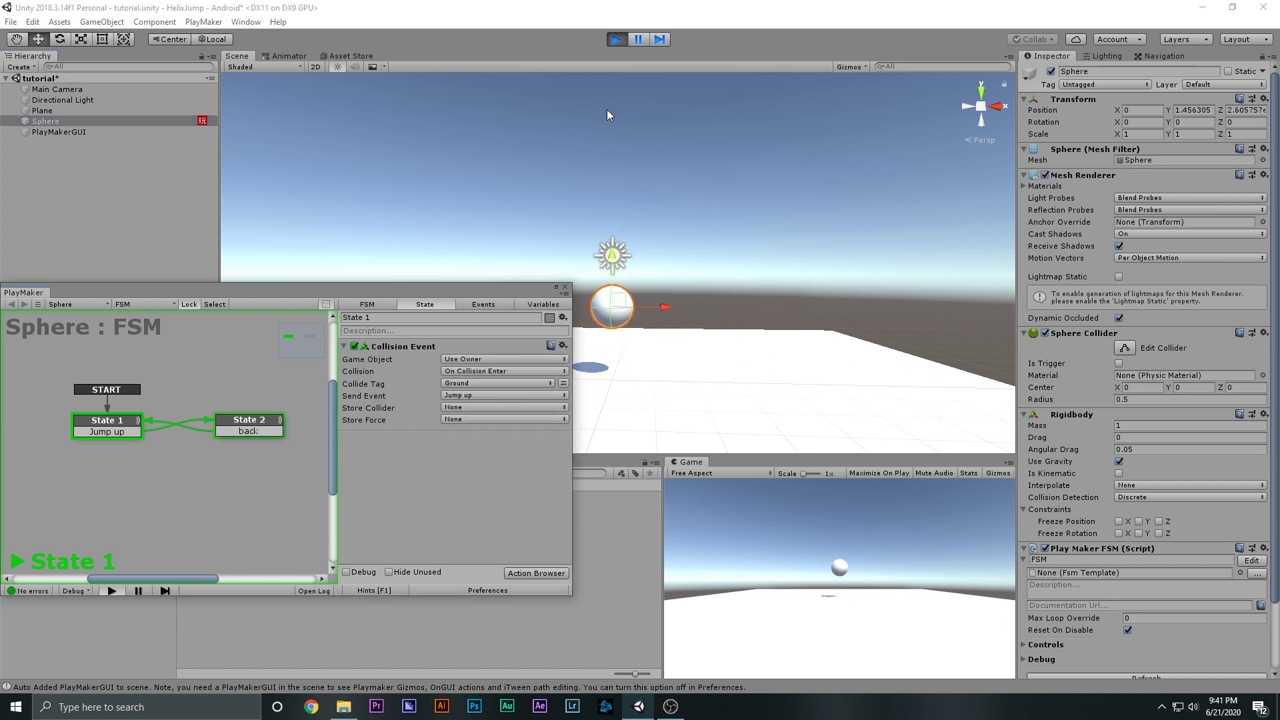
# - Pause the running game, try a stronger Y force in State 2's Add Force action, and resume playing
pyautogui.hotkey('ctrl', 'shift', 'p')
pyautogui.click(248, 421)
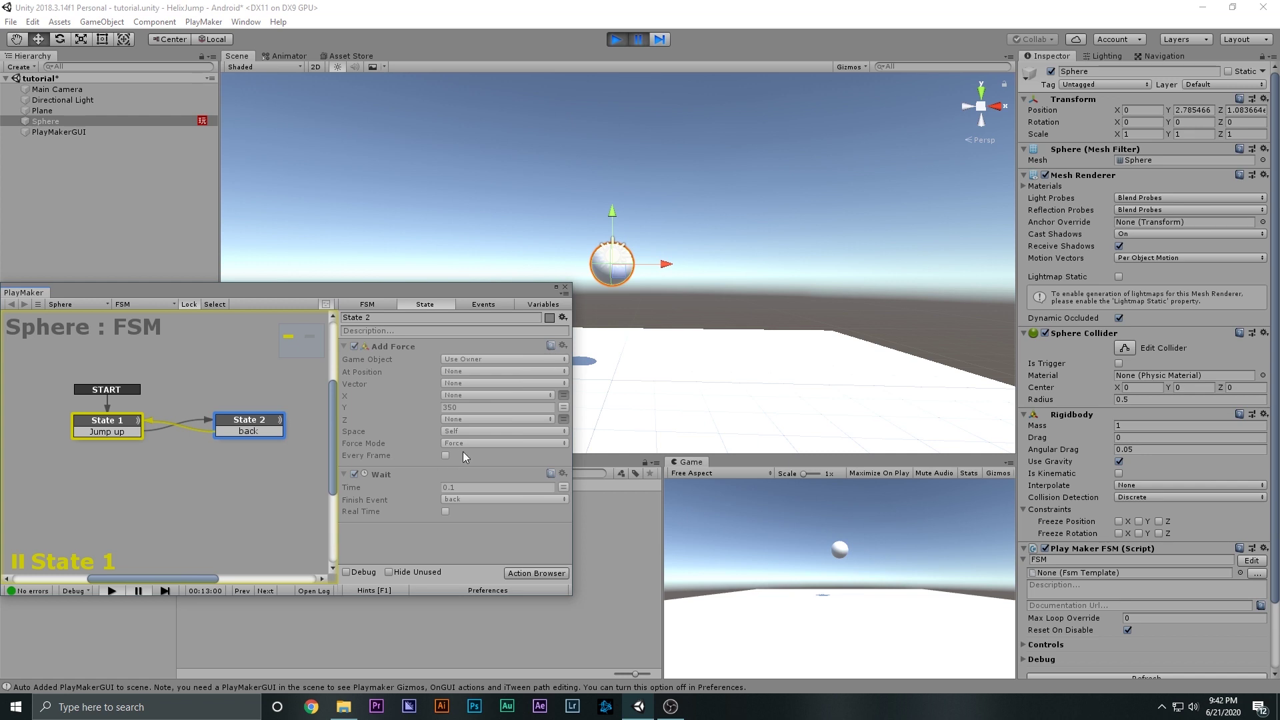
pyautogui.click(468, 408)
pyautogui.write('50')
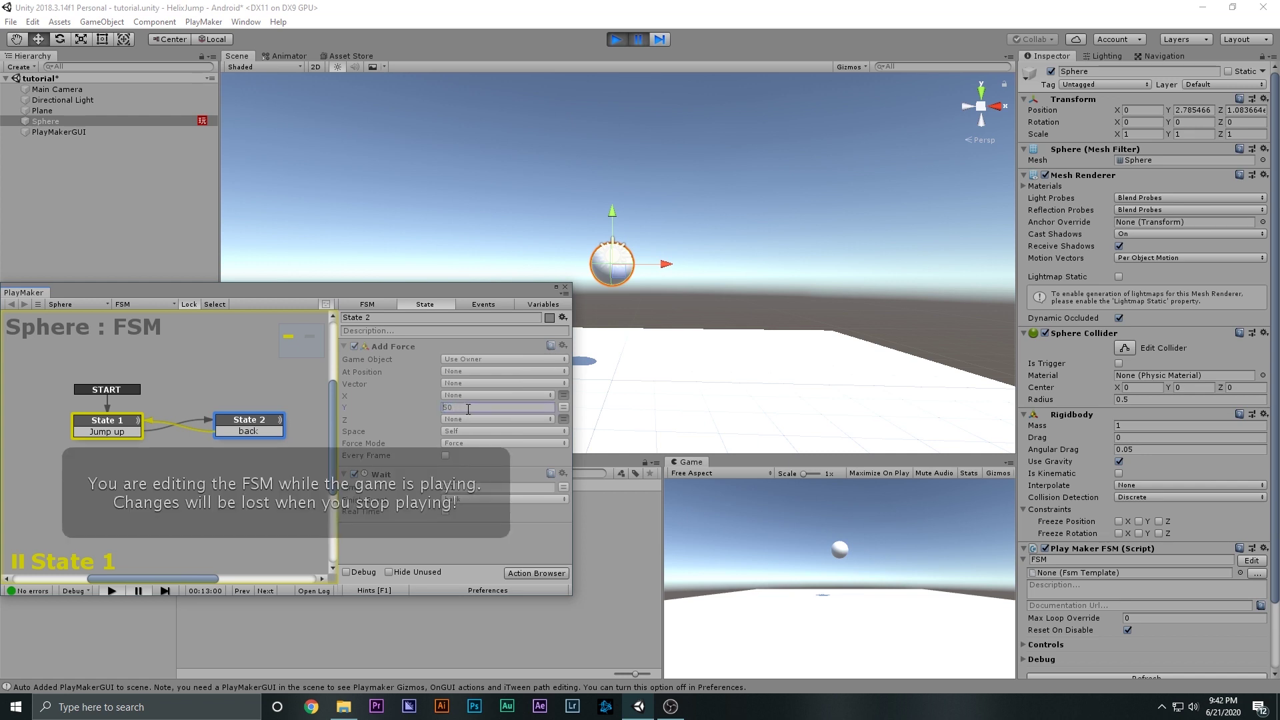
pyautogui.click(639, 40)
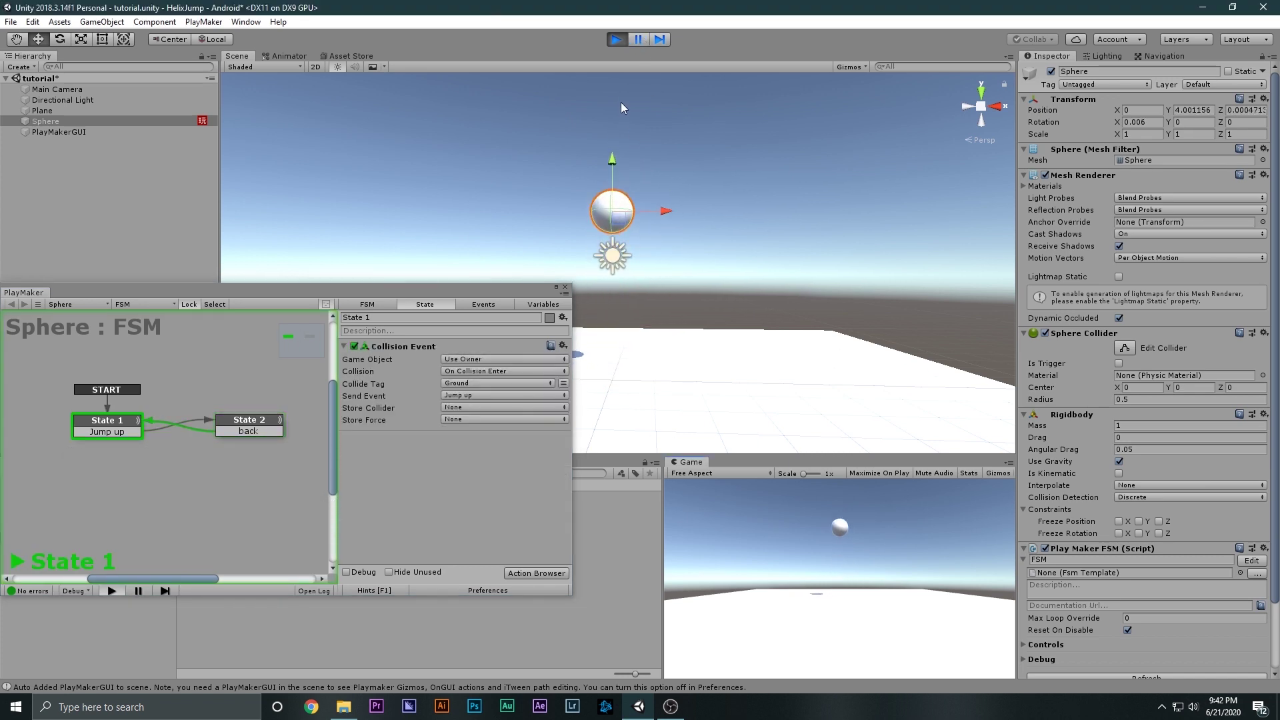
# - Pause the game again, try a Y force of 300 in State 2, resume playing, and stop the game
pyautogui.click(639, 40)
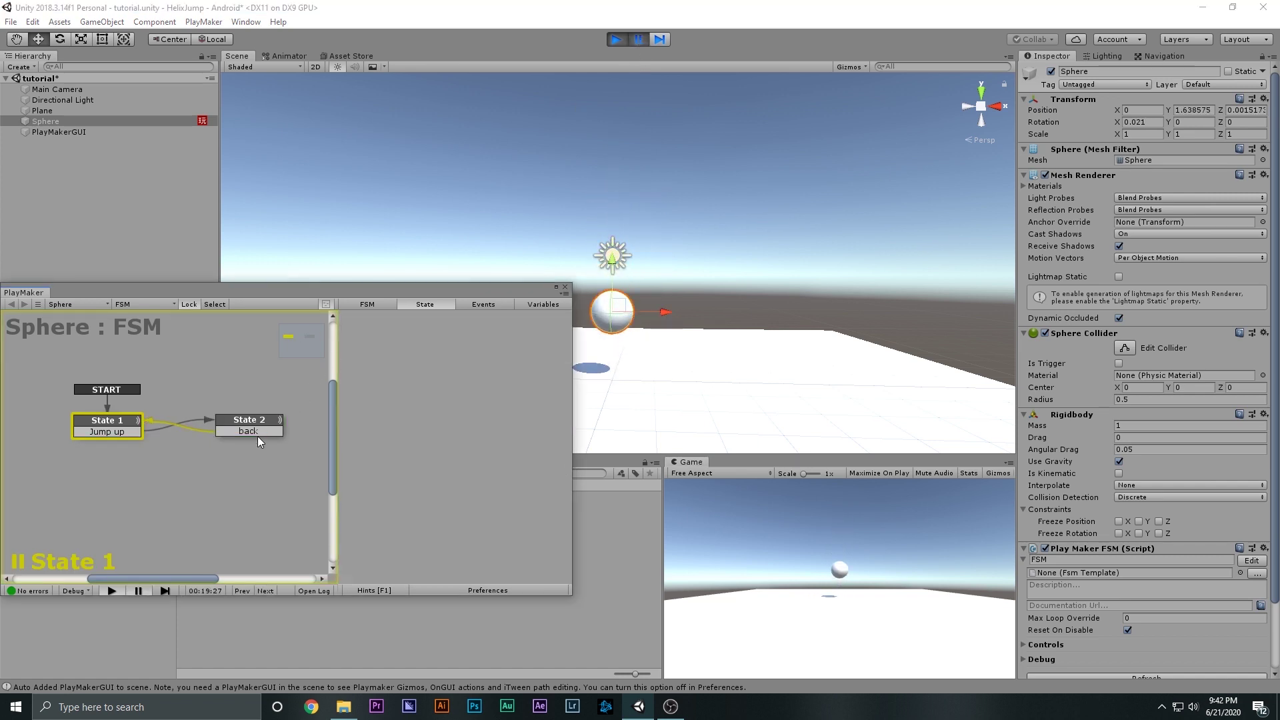
pyautogui.click(237, 435)
pyautogui.click(495, 407)
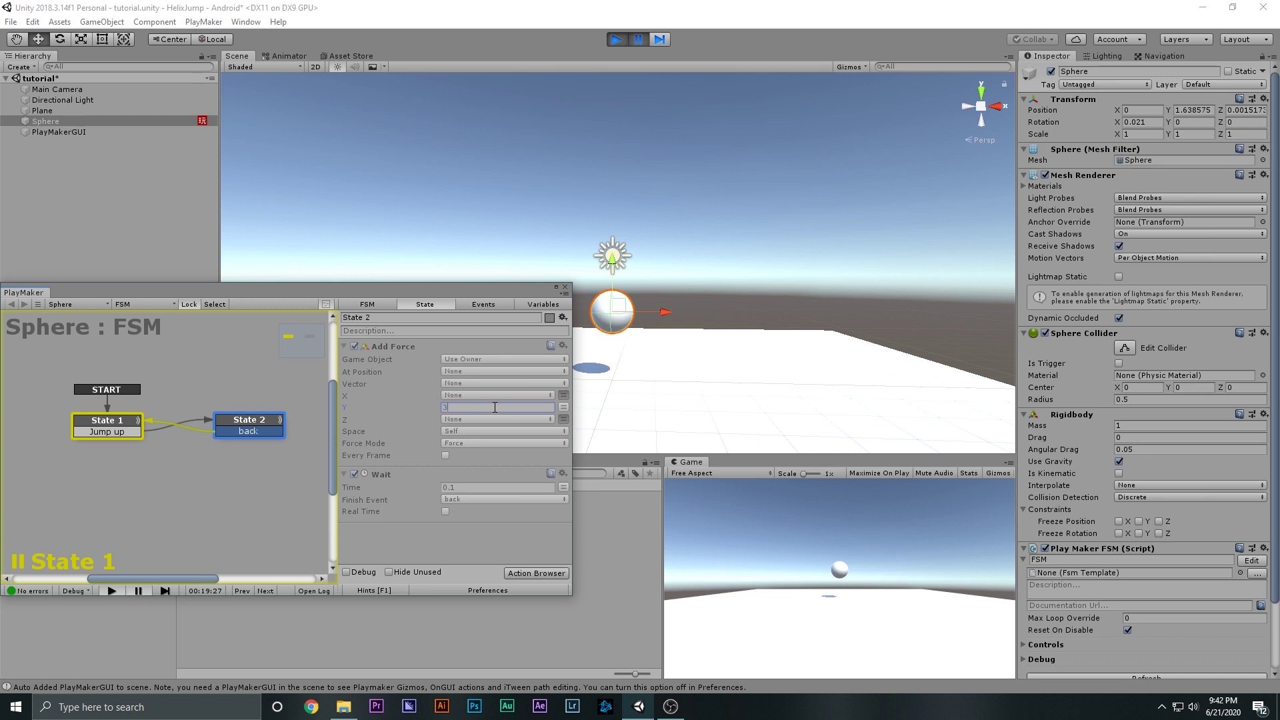
pyautogui.click(638, 39)
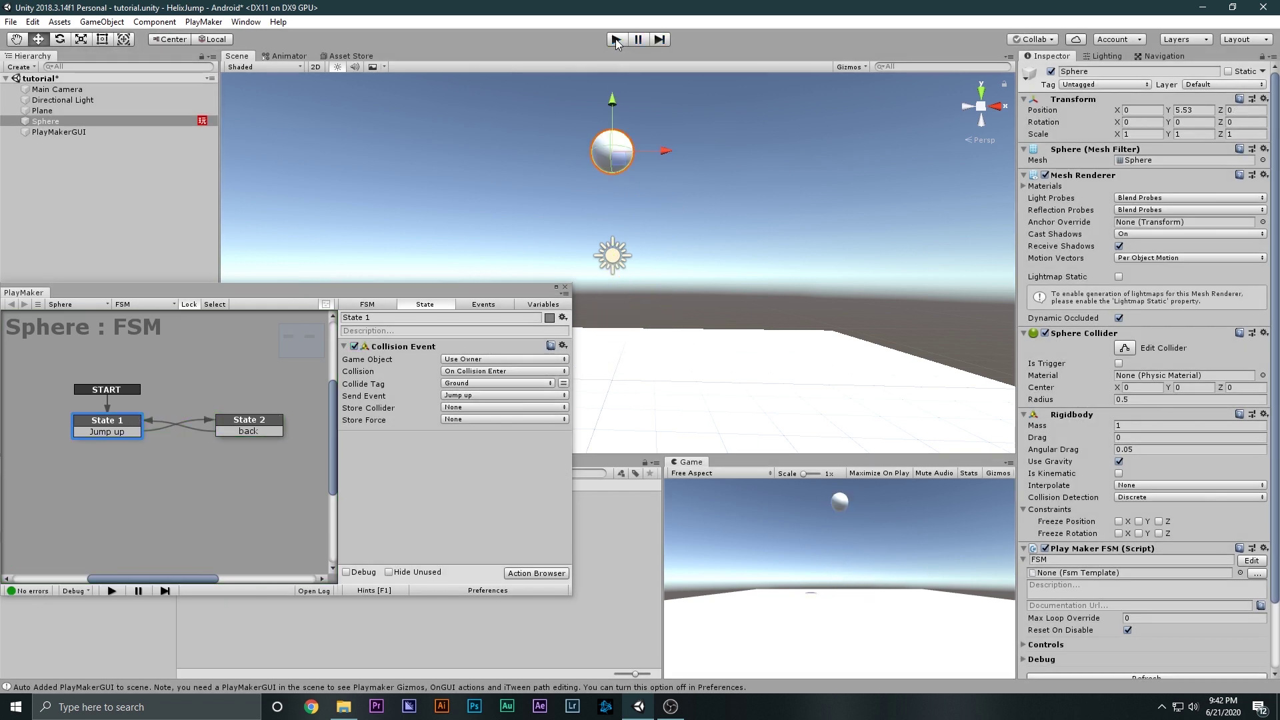
pyautogui.click(616, 39)
# - Check the Y force in State 2's Add Force action and close the PlayMaker window
pyautogui.click(246, 431)
pyautogui.click(467, 408)
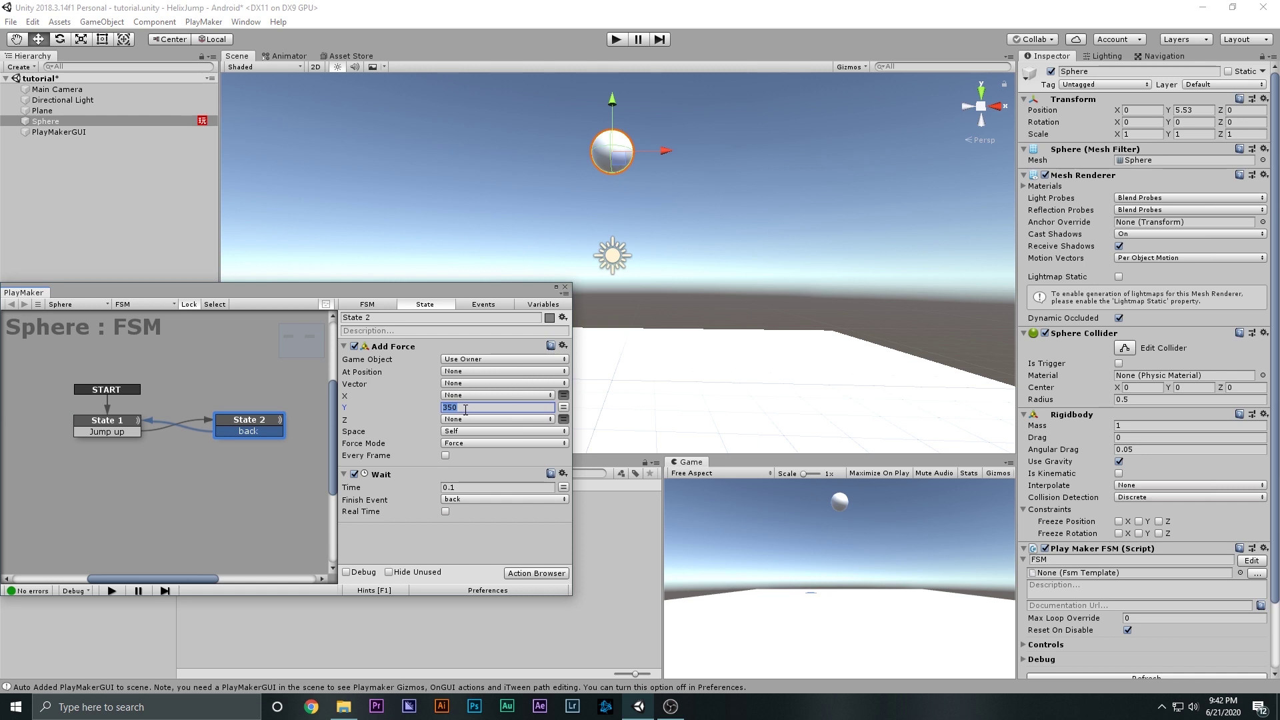
pyautogui.click(451, 542)
pyautogui.click(461, 408)
pyautogui.click(566, 287)
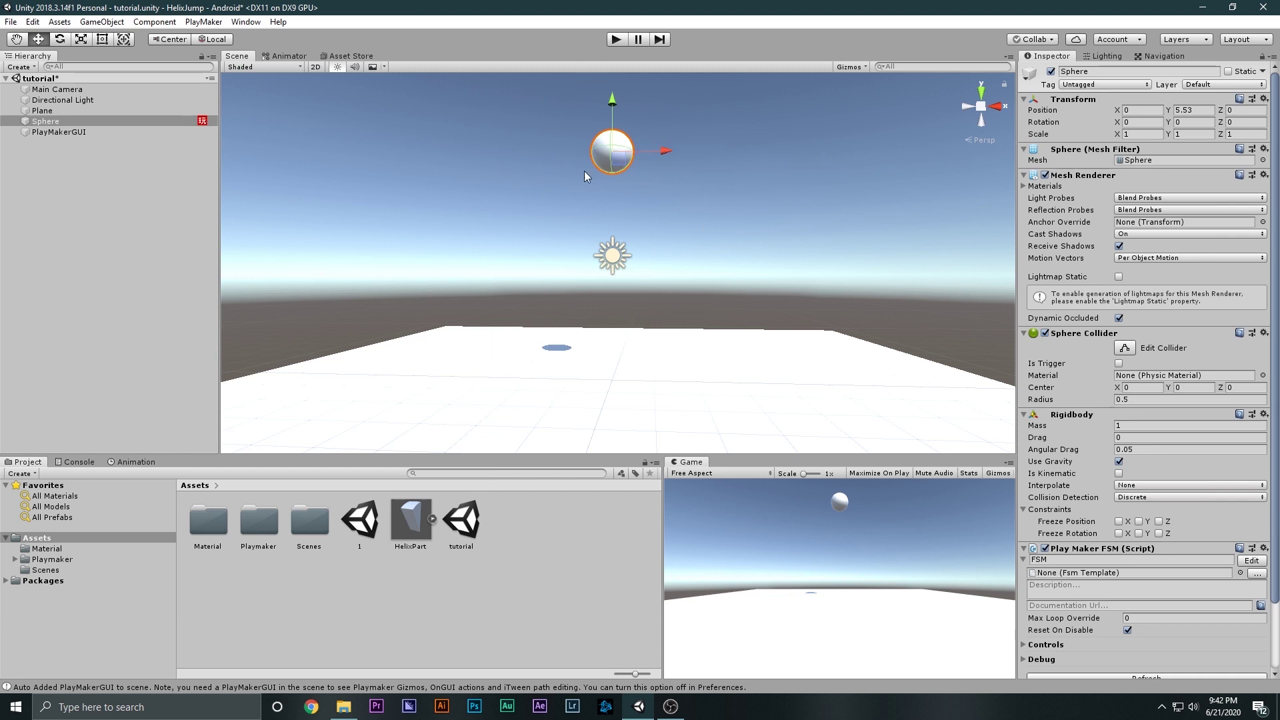
# - Run the game, tilt the plane about -7.3 degrees around Z to test the sphere's behaviour, and stop the game
pyautogui.scroll(-3, 584, 171)
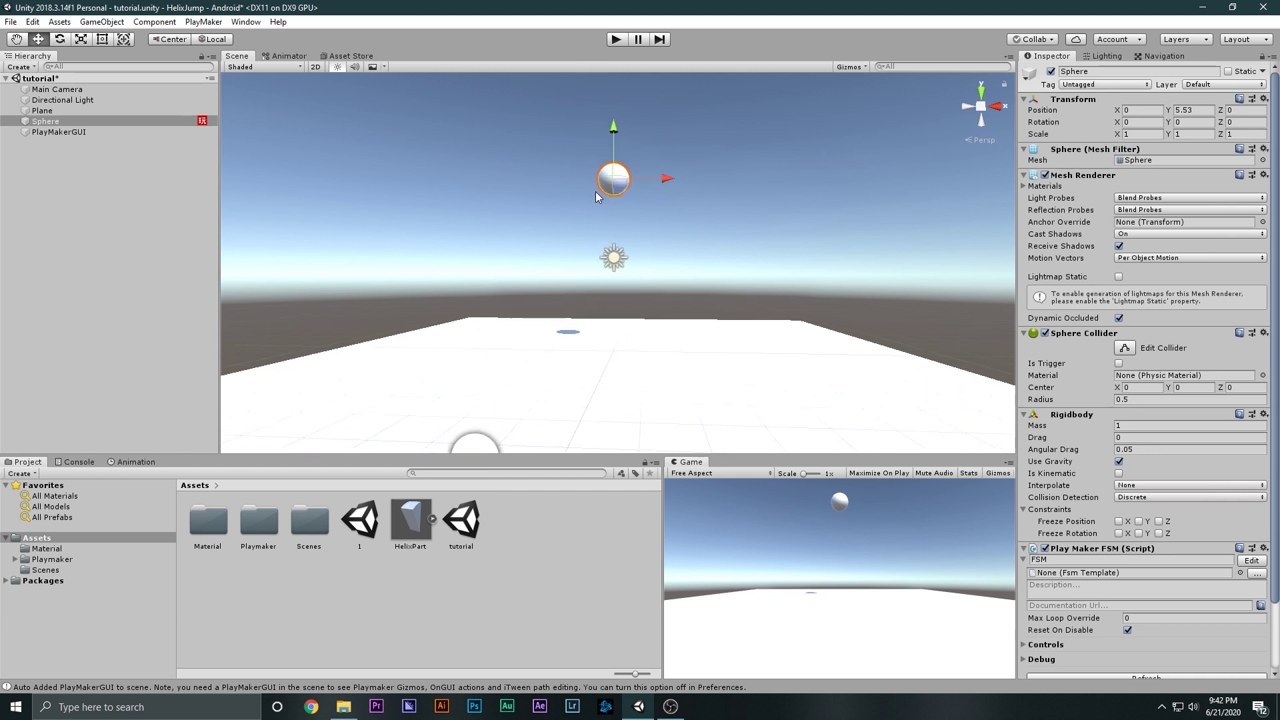
pyautogui.click(667, 361)
pyautogui.click(615, 40)
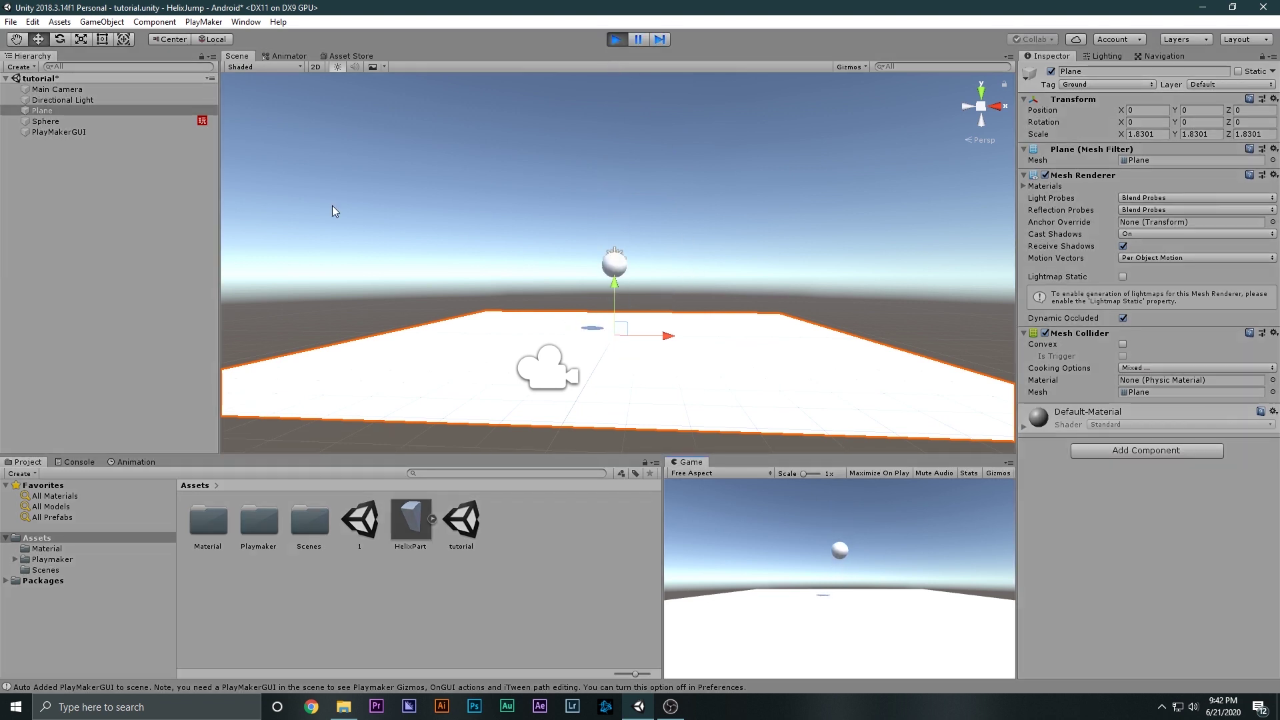
pyautogui.click(70, 111)
pyautogui.press('r')
pyautogui.press('e')
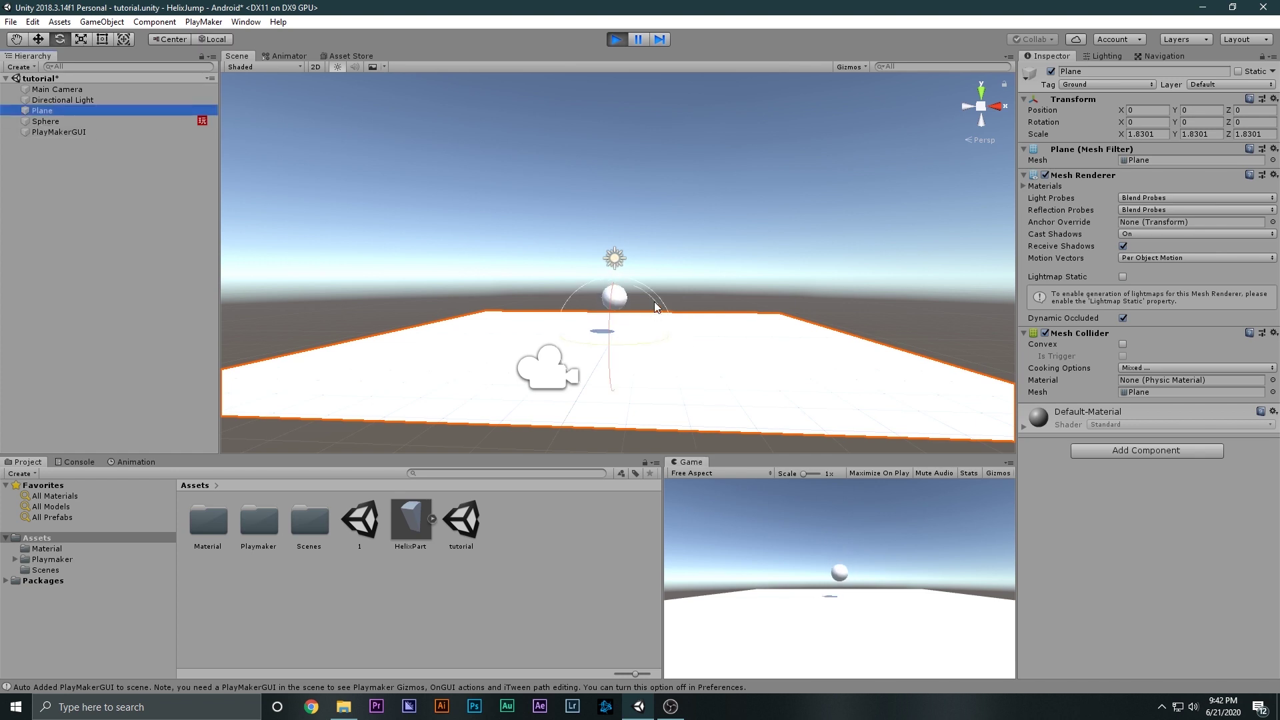
pyautogui.moveTo(654, 301); pyautogui.dragTo(665, 316)
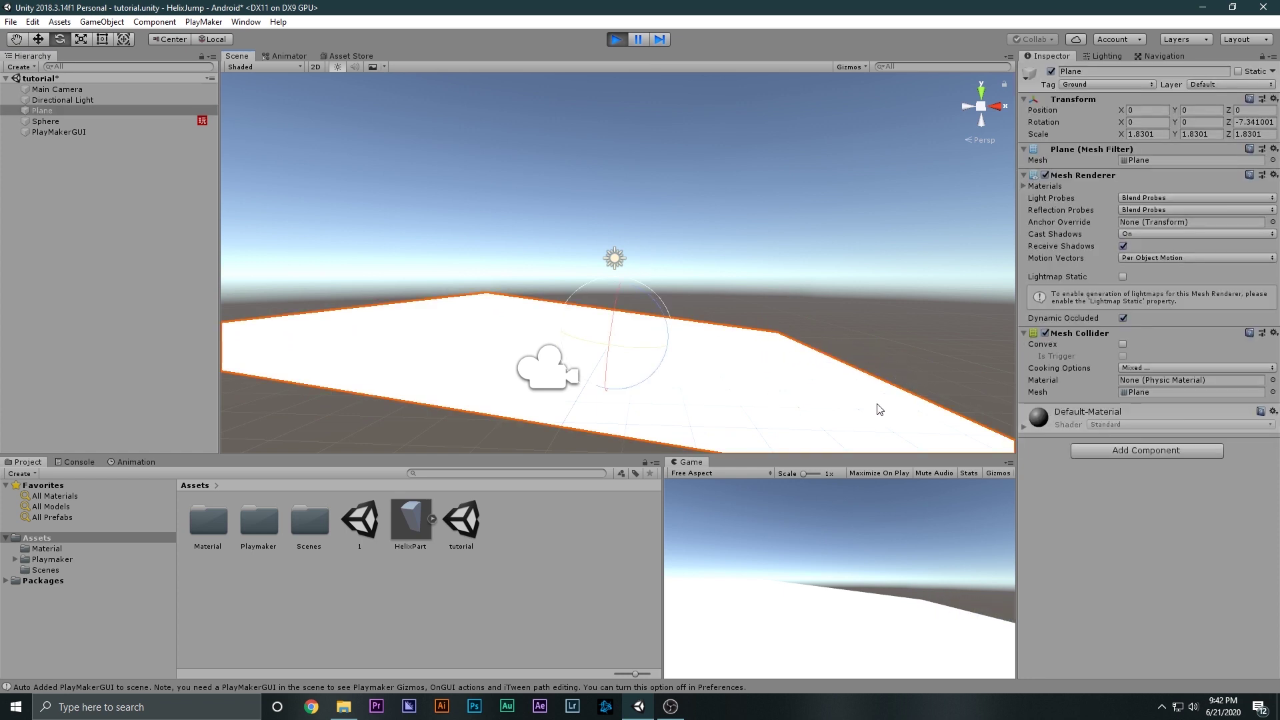
pyautogui.click(612, 41)
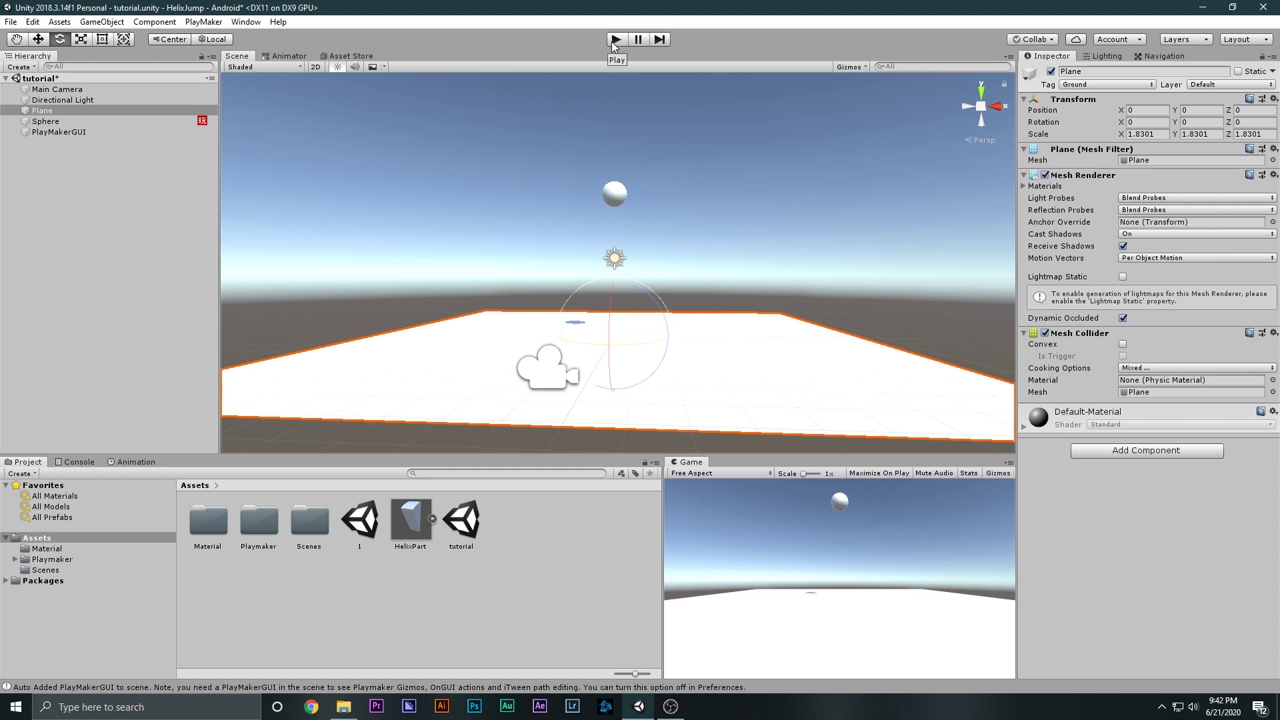
# - Freeze the sphere's Rigidbody rotation on X, Y and Z and its position on X and Z
pyautogui.click(614, 194)
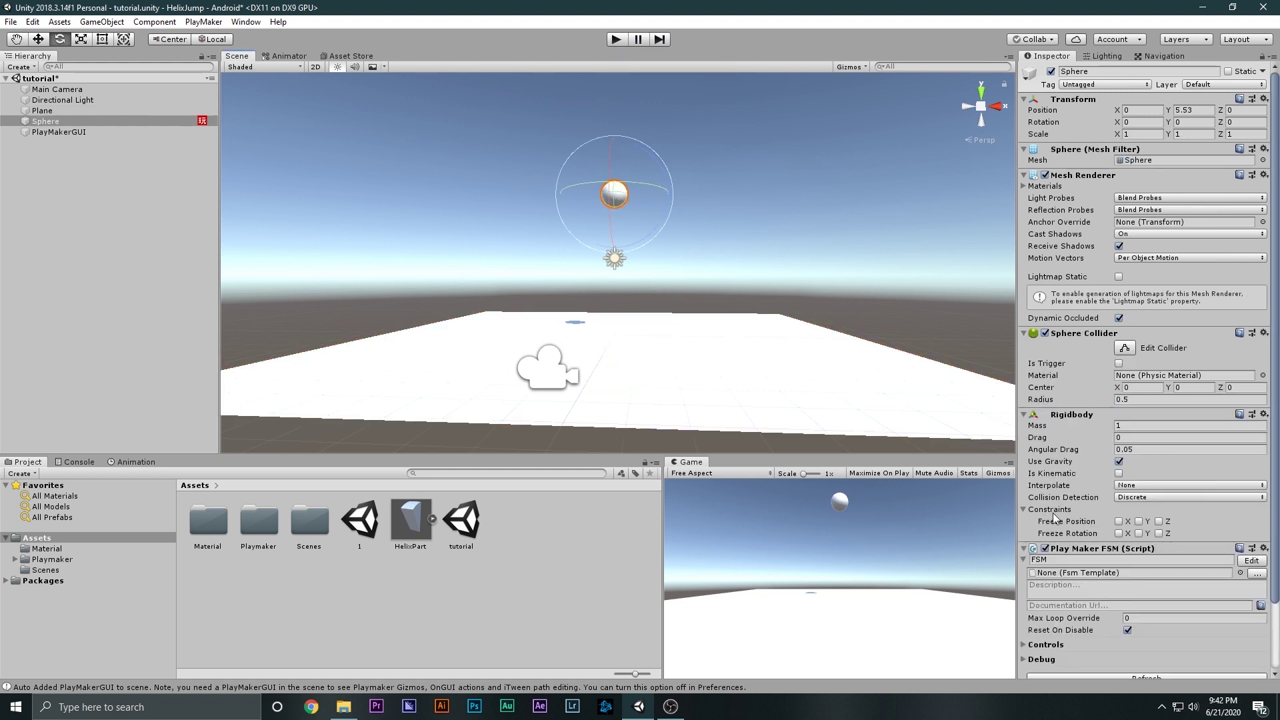
pyautogui.click(1159, 534)
pyautogui.click(1159, 522)
# - Try lowering the sphere along its free Y axis to about 2.06, and undo the move
pyautogui.press('w')
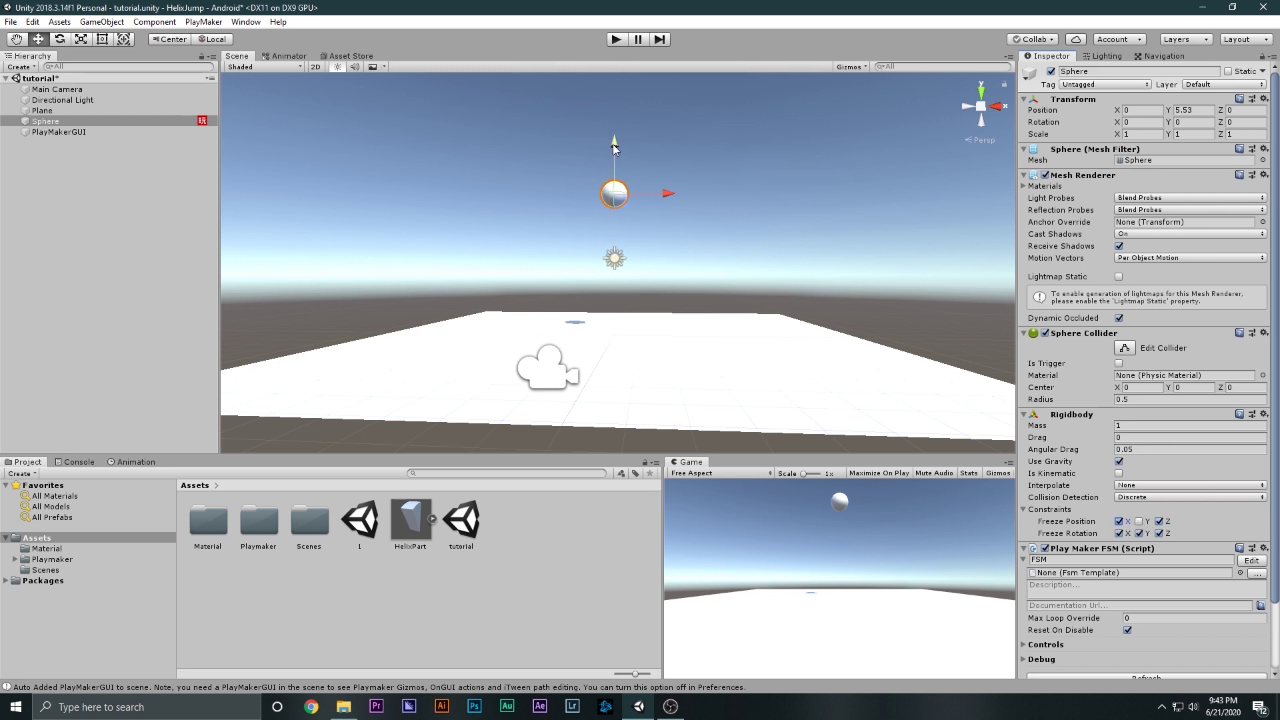
pyautogui.moveTo(615, 148); pyautogui.dragTo(633, 258)
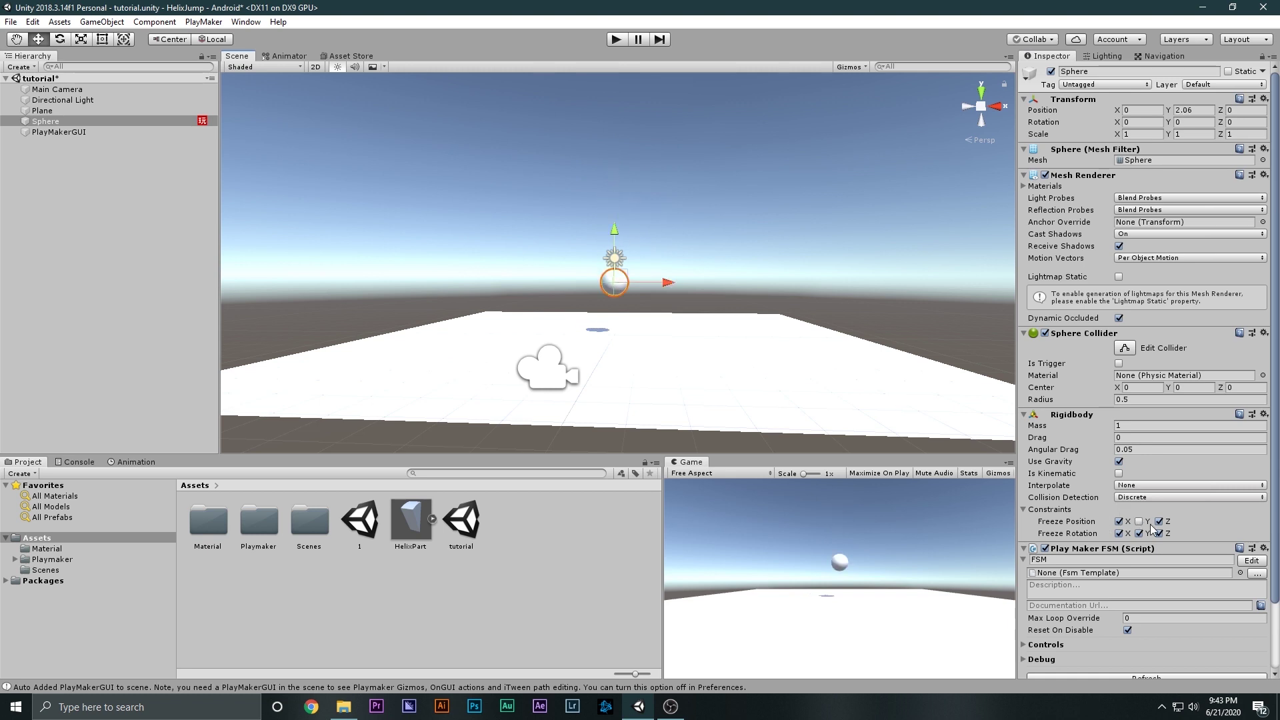
pyautogui.hotkey('ctrl', 'z')
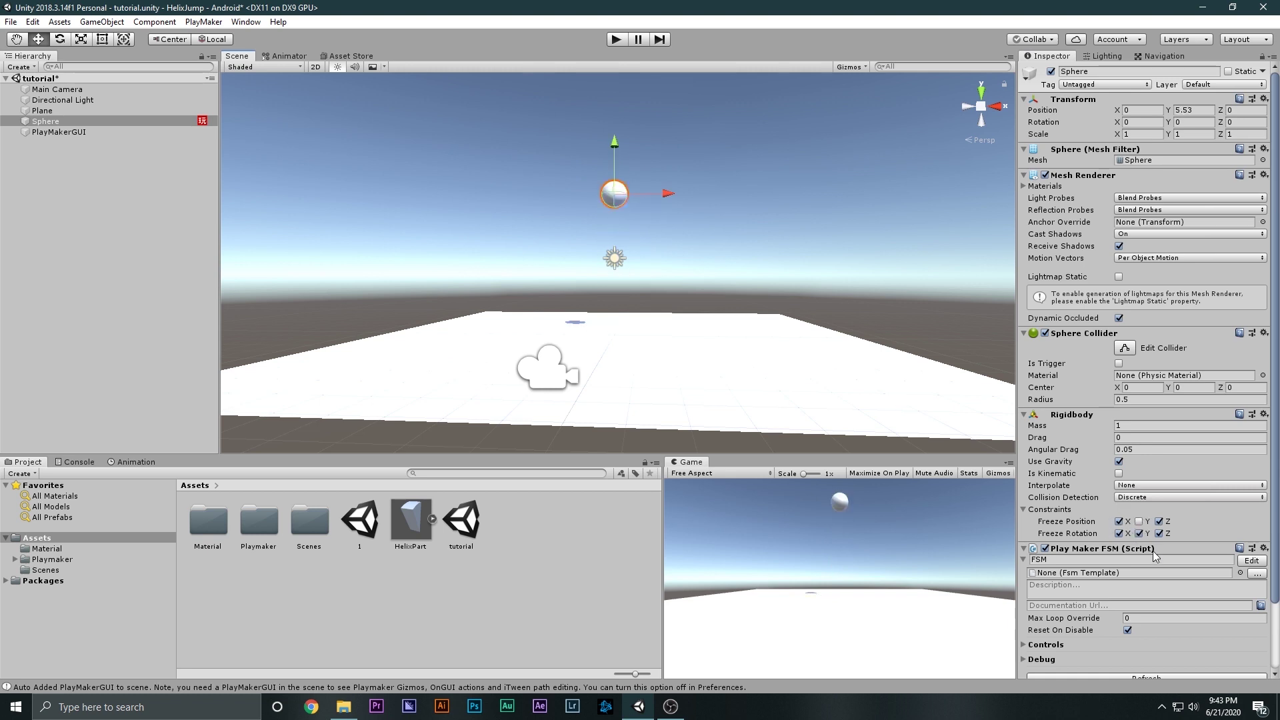
# - Run the game and tilt the plane to test the sphere's bounce with the frozen constraints
pyautogui.click(617, 40)
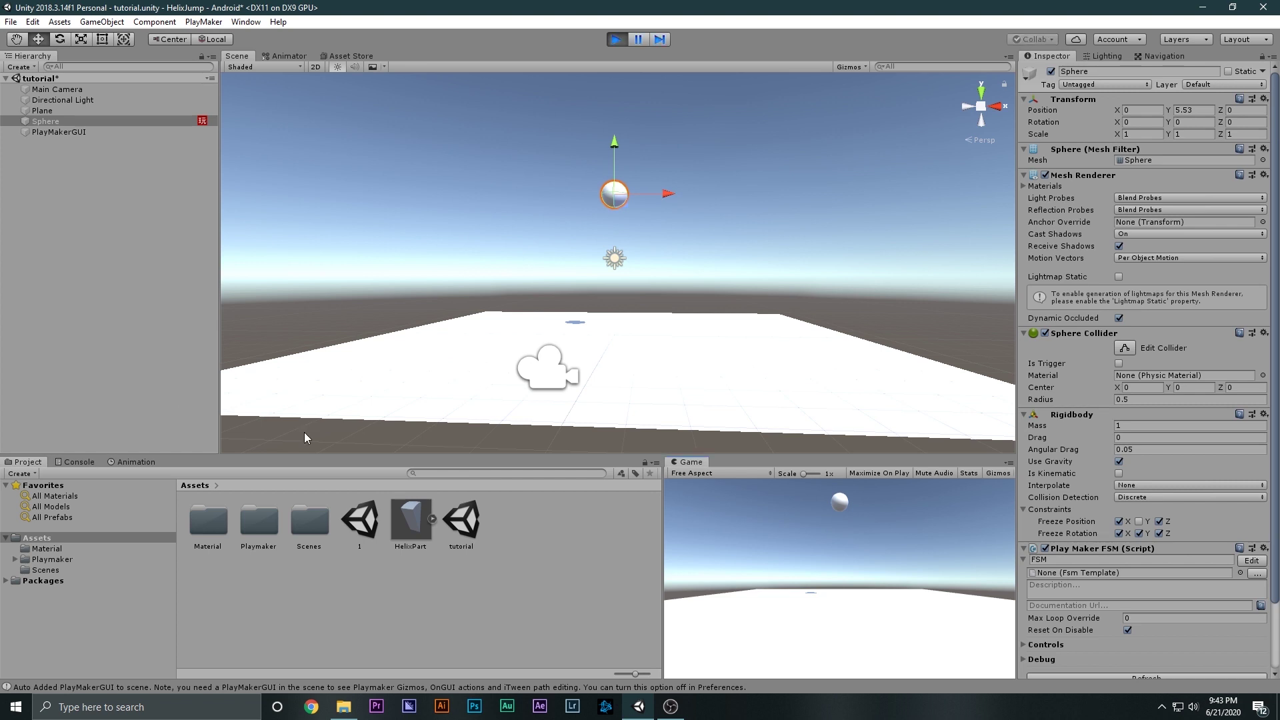
pyautogui.click(751, 367)
pyautogui.moveTo(662, 319); pyautogui.dragTo(702, 364)
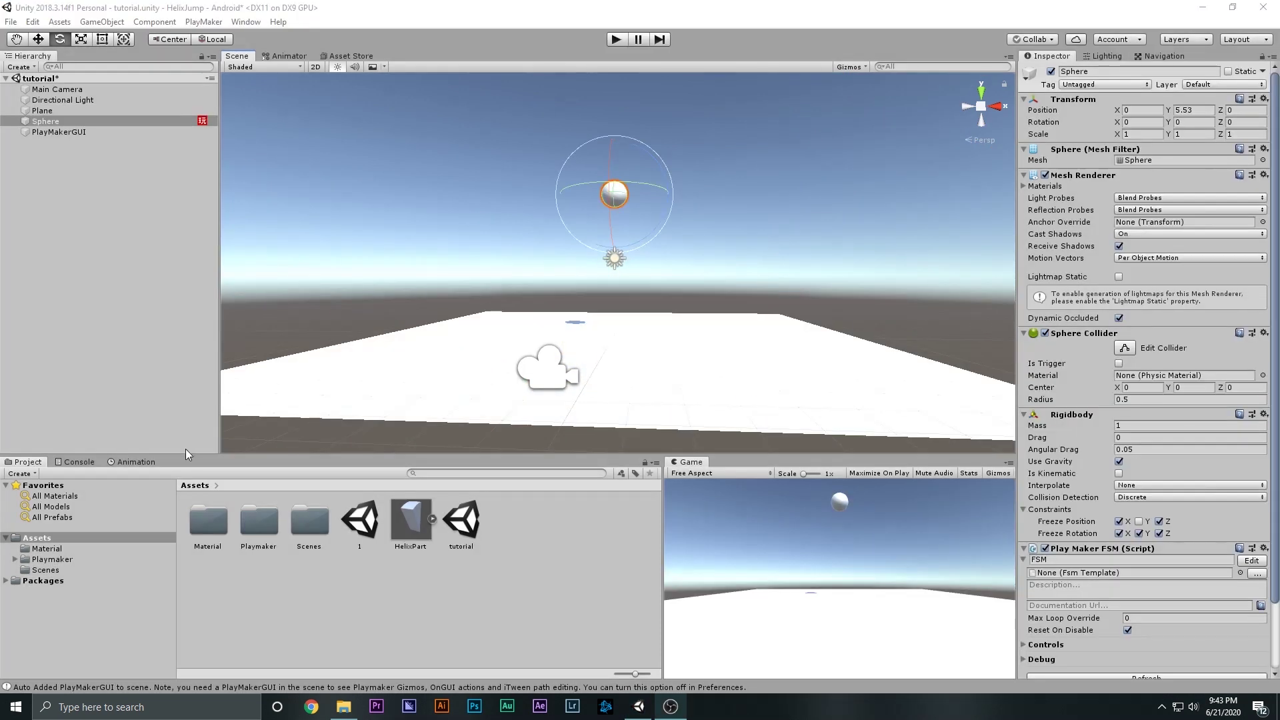
# - Duplicate the plane and lower the copy beneath the original to a Y position of about -4.47
pyautogui.click(487, 122)
pyautogui.moveTo(499, 128); pyautogui.dragTo(743, 239)
pyautogui.click(689, 360)
pyautogui.hotkey('ctrl', 'd')
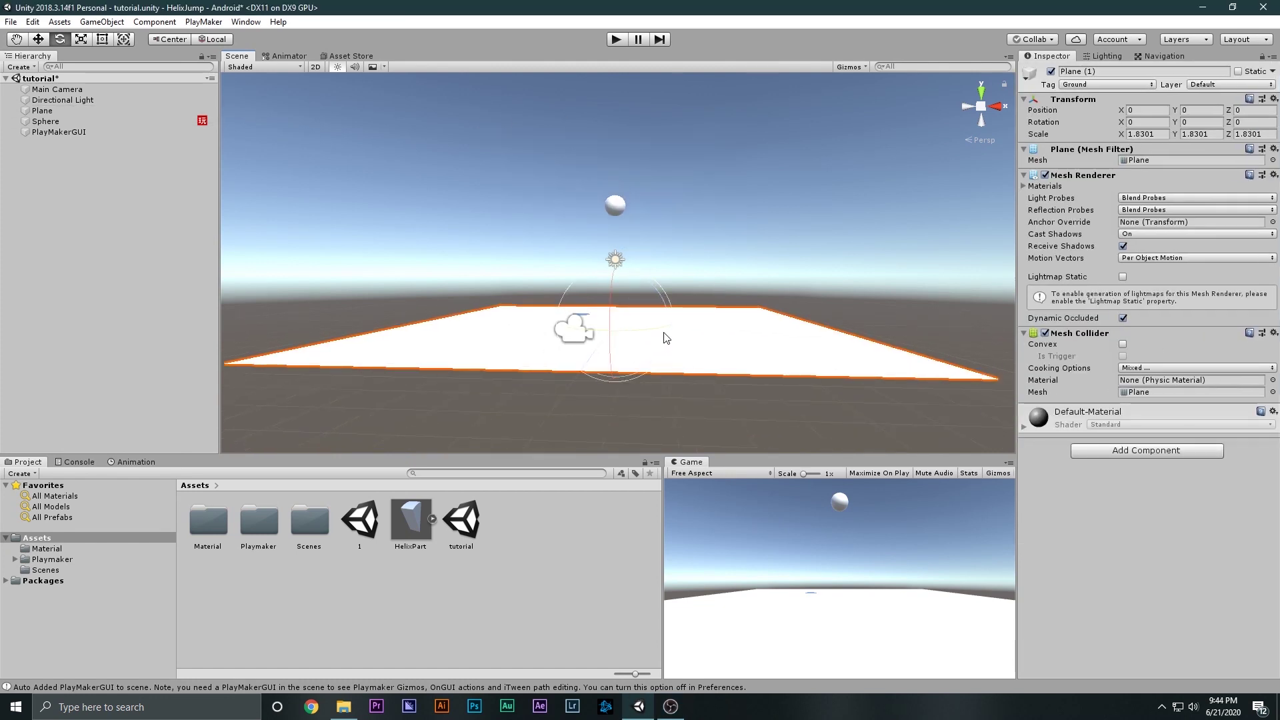
pyautogui.press('w')
pyautogui.moveTo(619, 270); pyautogui.dragTo(625, 366)
pyautogui.scroll(-3, 626, 366)
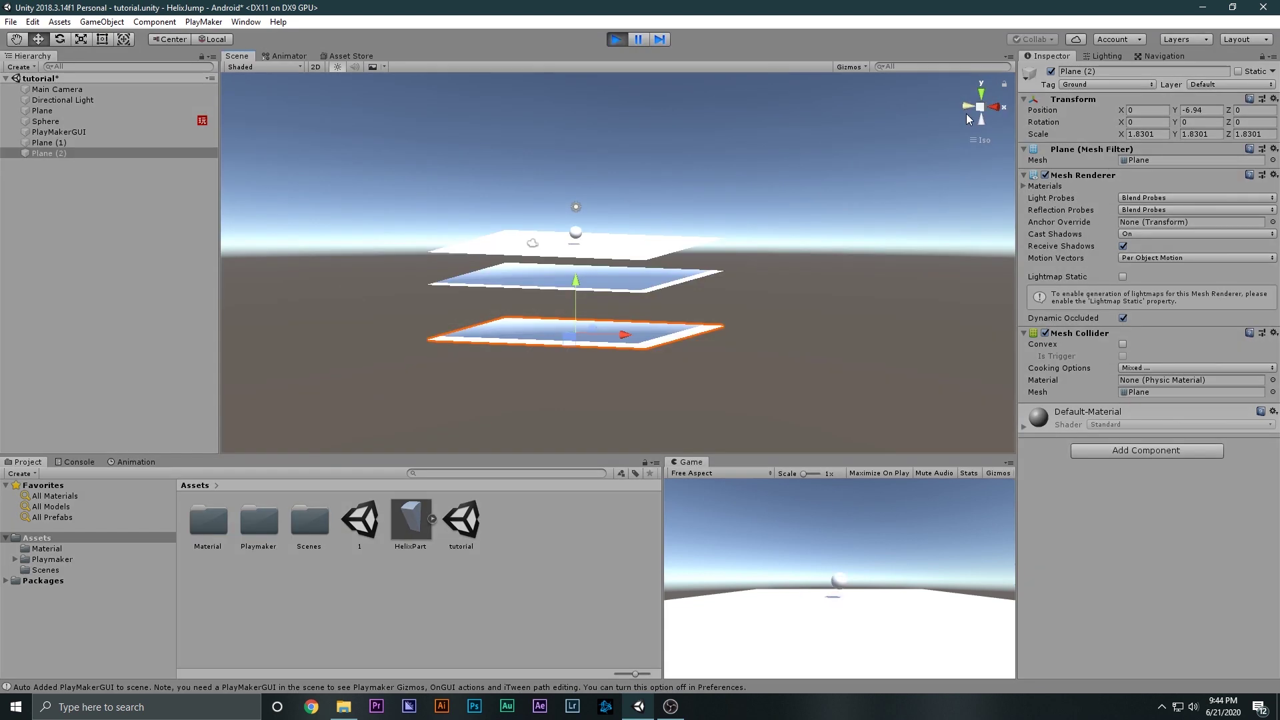
pyautogui.click(977, 107)
pyautogui.moveTo(815, 193); pyautogui.dragTo(795, 204, button='right')
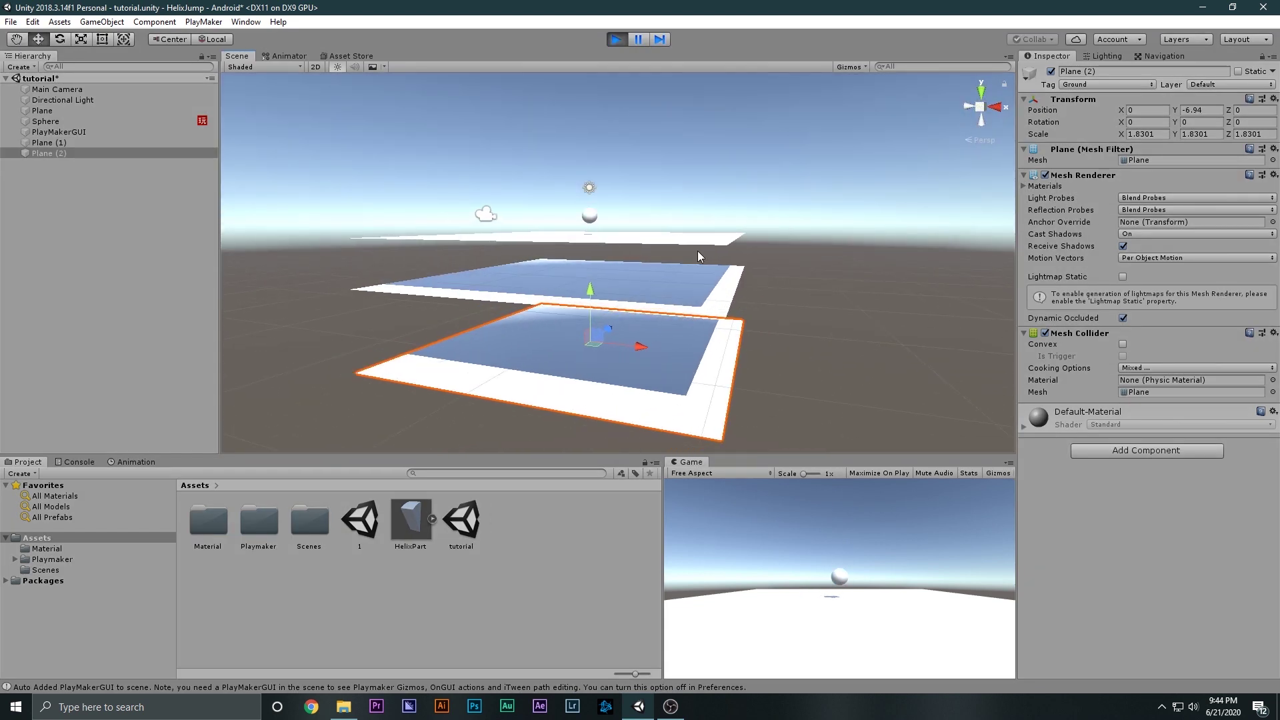
# - Deactivate the top and middle planes in the running game to test the sphere's bounce on each lower plane, and stop the game
pyautogui.click(698, 251)
pyautogui.click(687, 238)
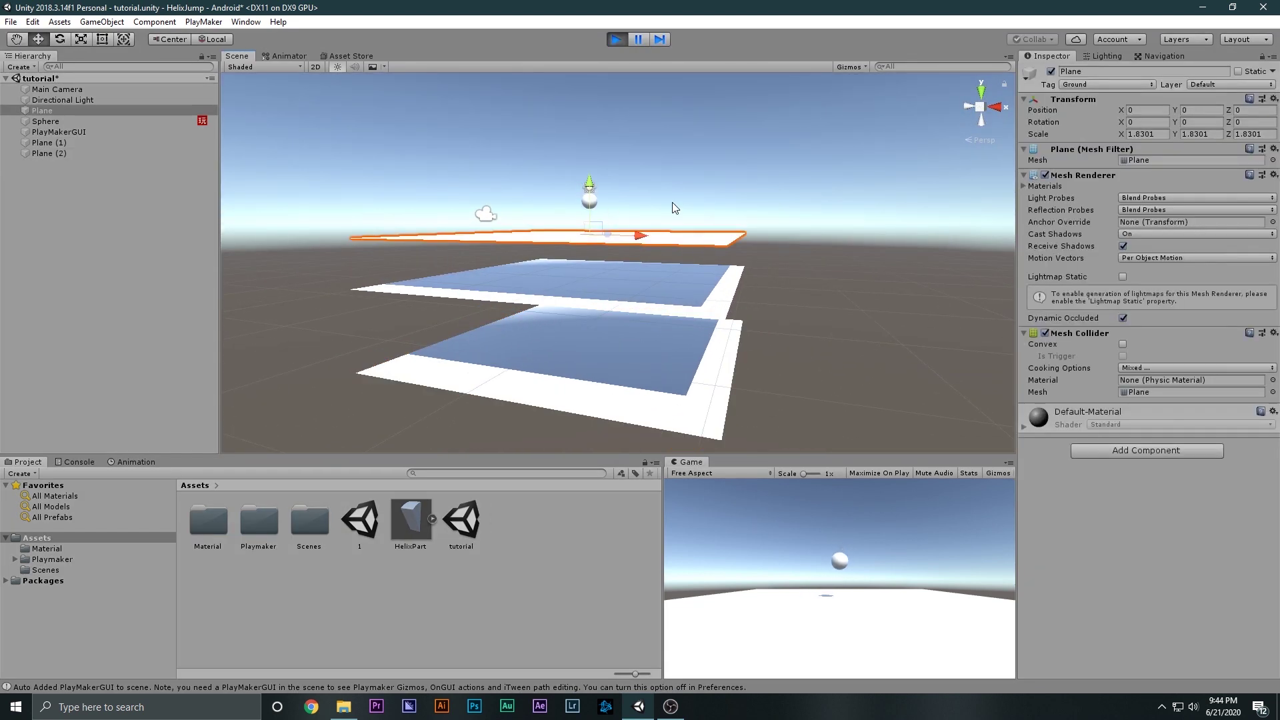
pyautogui.click(1051, 72)
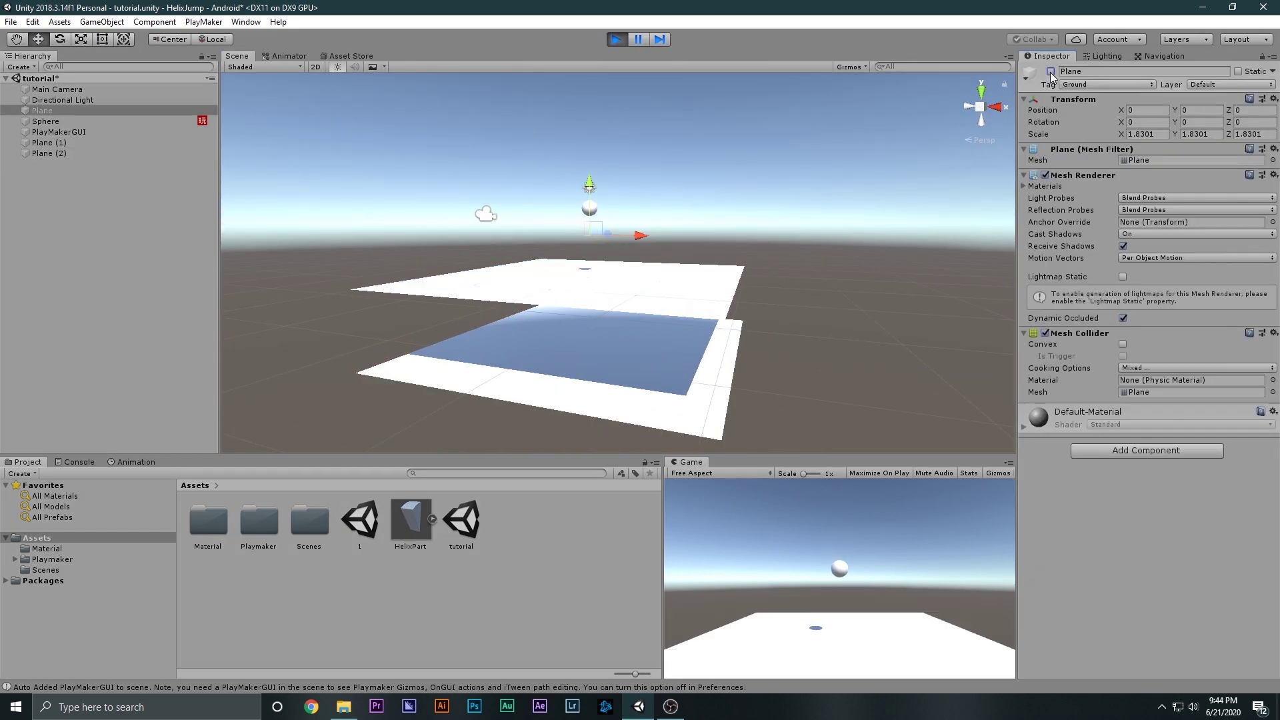
pyautogui.click(660, 291)
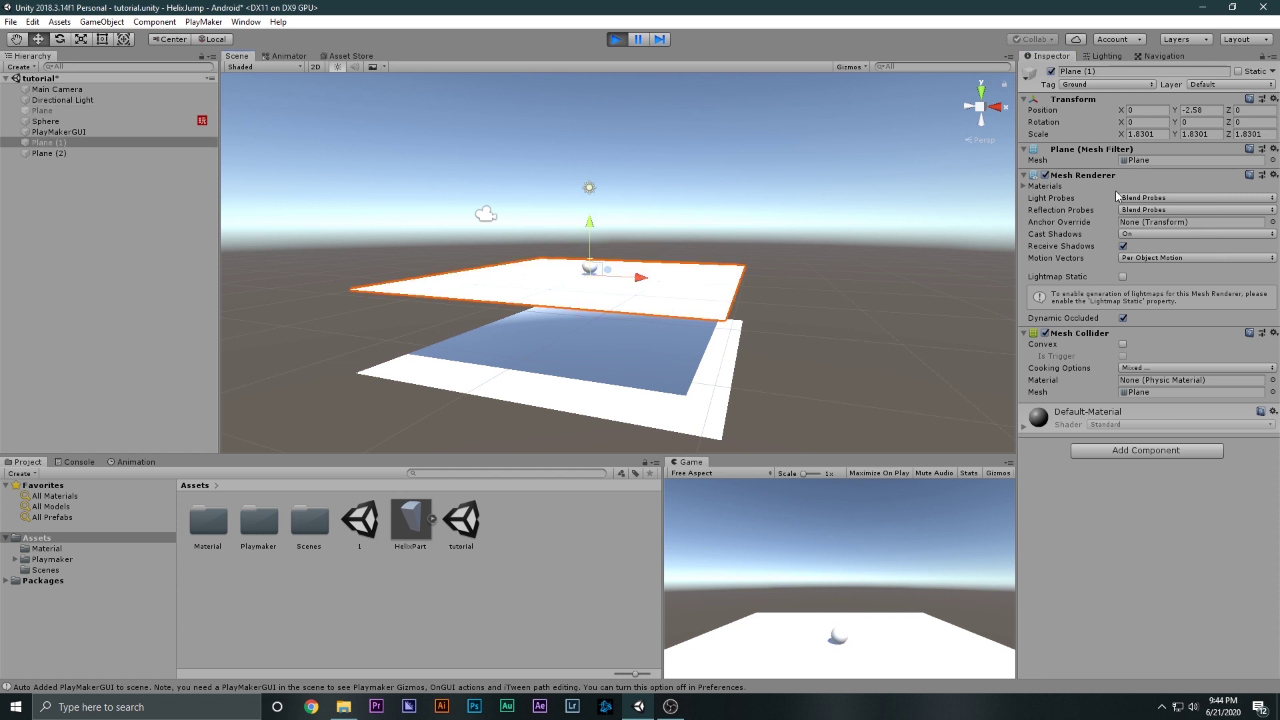
pyautogui.click(1051, 71)
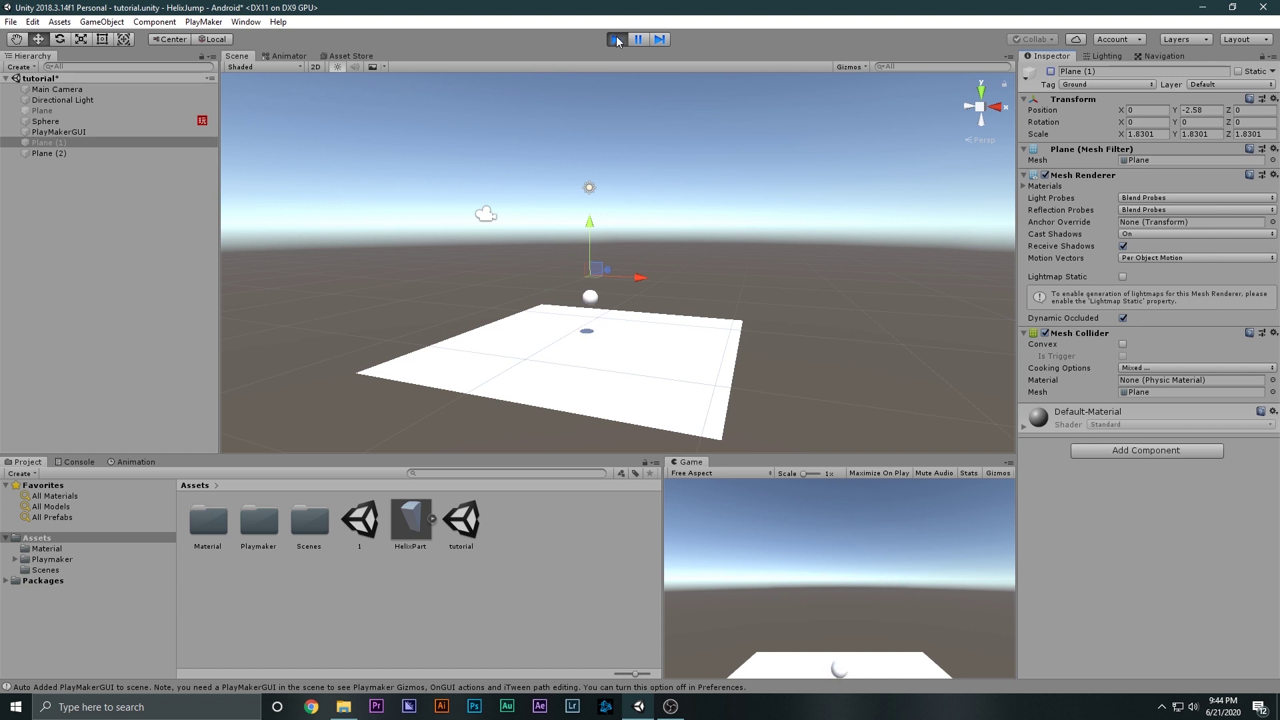
pyautogui.hotkey('ctrl', 'p')
# - Delete the two plane copies and the original plane from the scene
pyautogui.keyDown('shift'); pyautogui.click(42, 154); pyautogui.keyUp('shift')
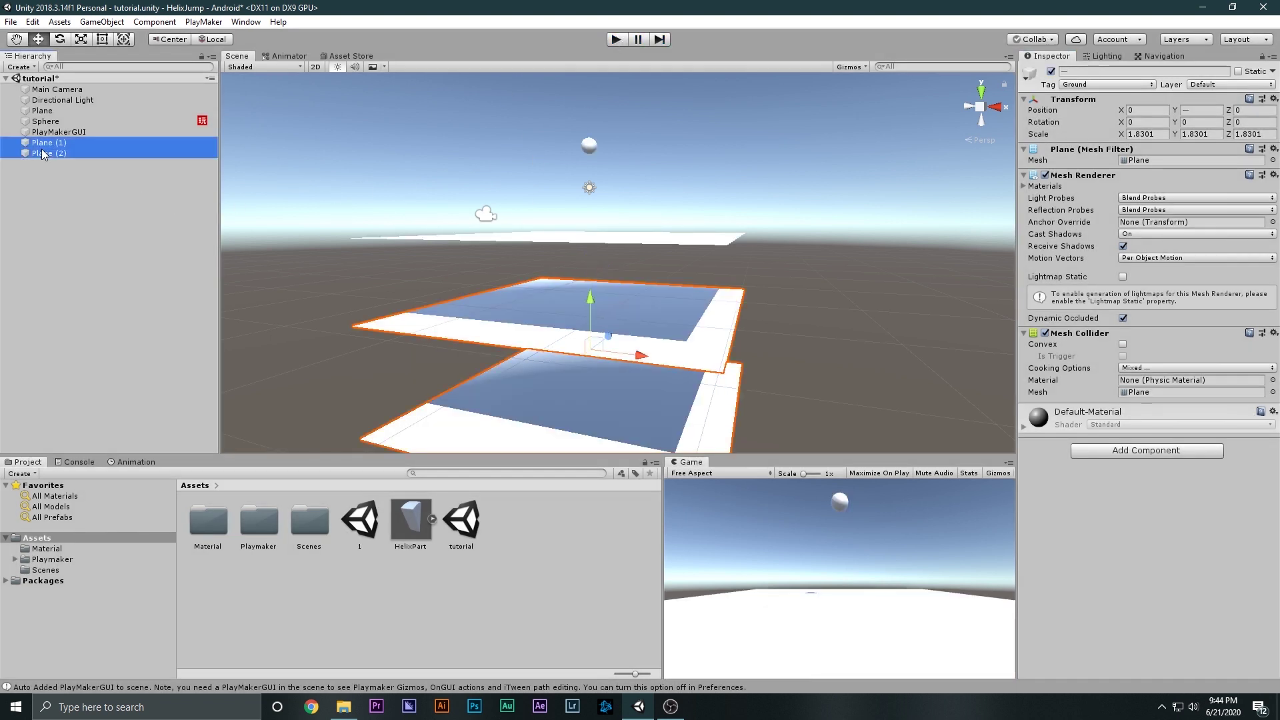
pyautogui.press('Delete')
pyautogui.click(70, 109)
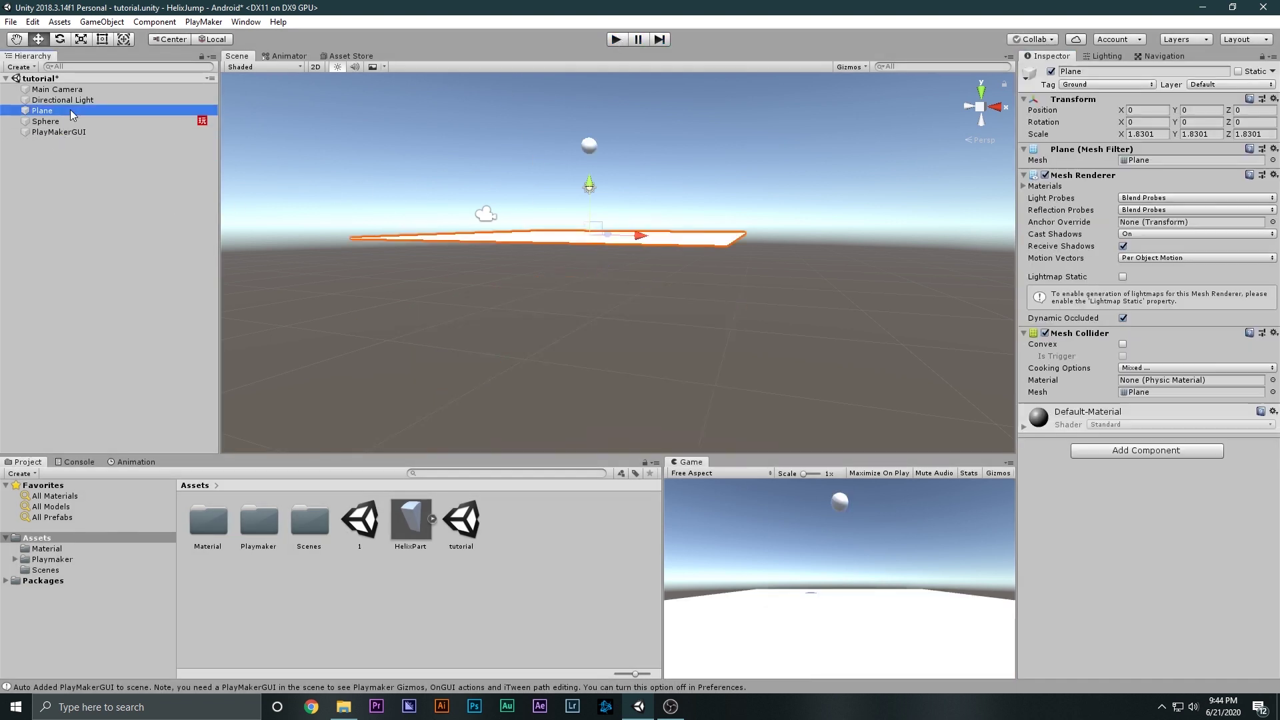
pyautogui.press('Delete')
# - Add a 3D cylinder to the scene and reset its transform
pyautogui.moveTo(491, 209); pyautogui.dragTo(494, 266, button='middle')
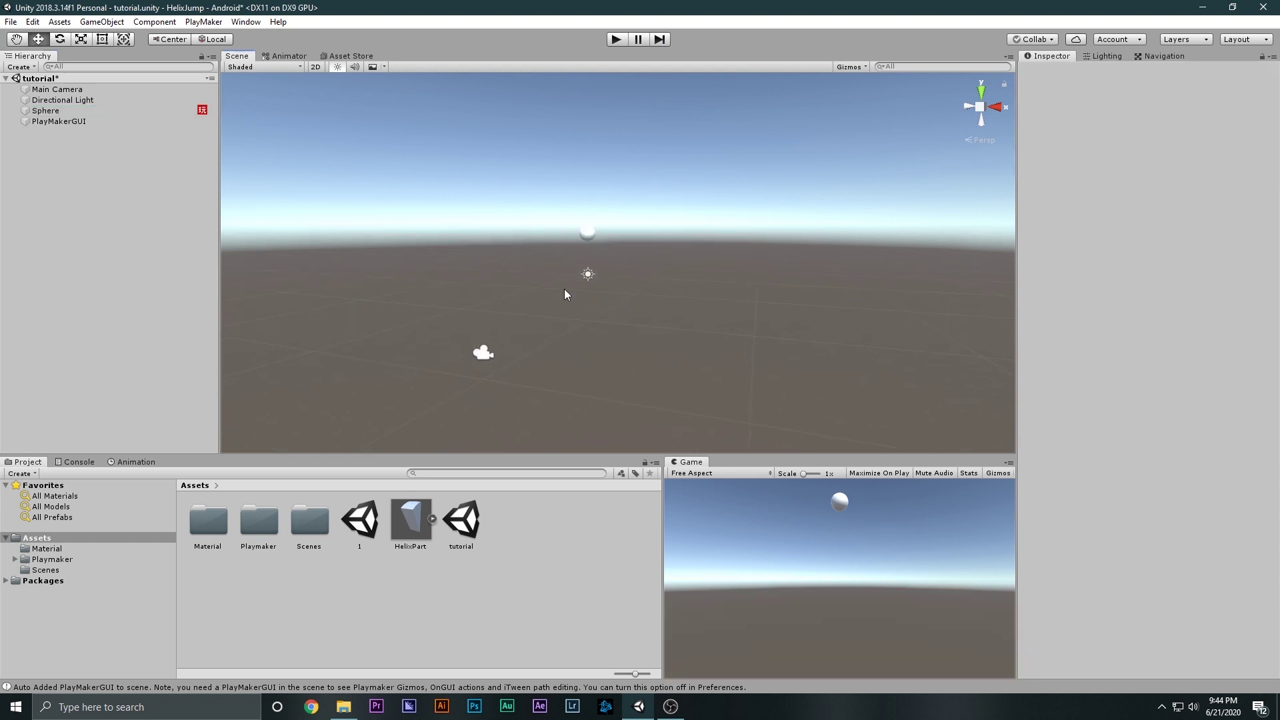
pyautogui.rightClick(83, 169)
pyautogui.moveTo(140, 287)
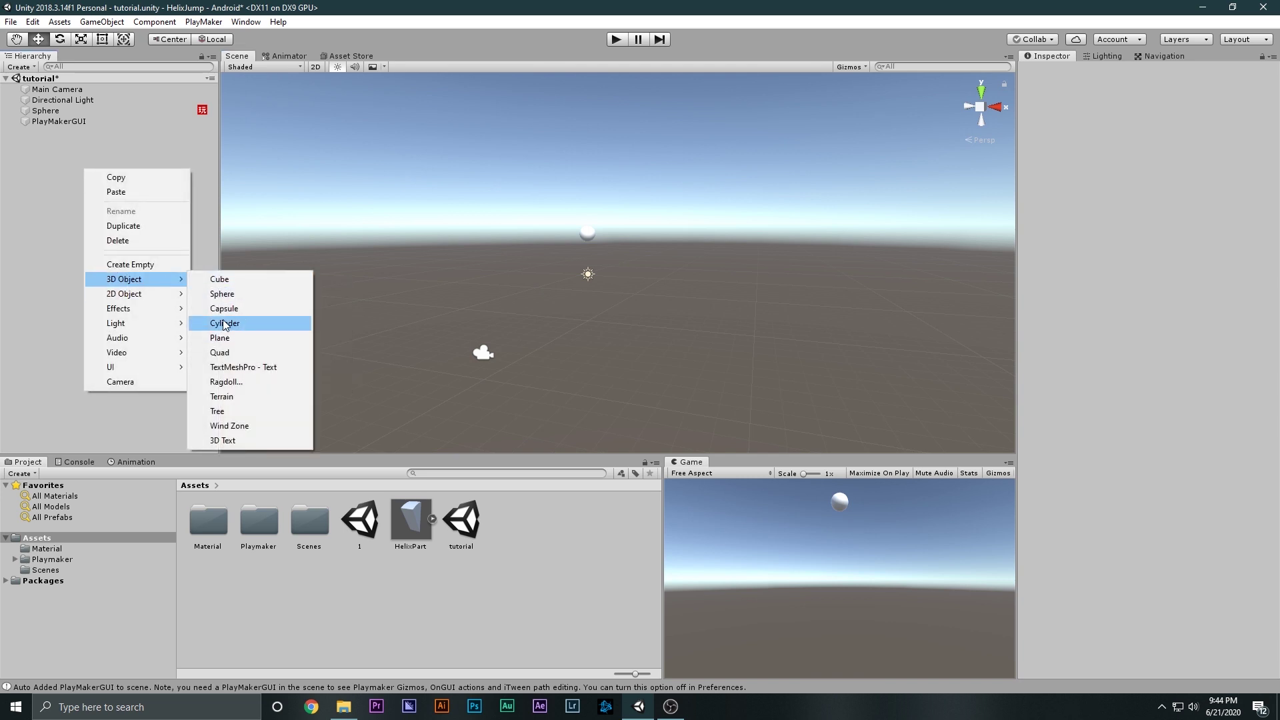
pyautogui.click(225, 324)
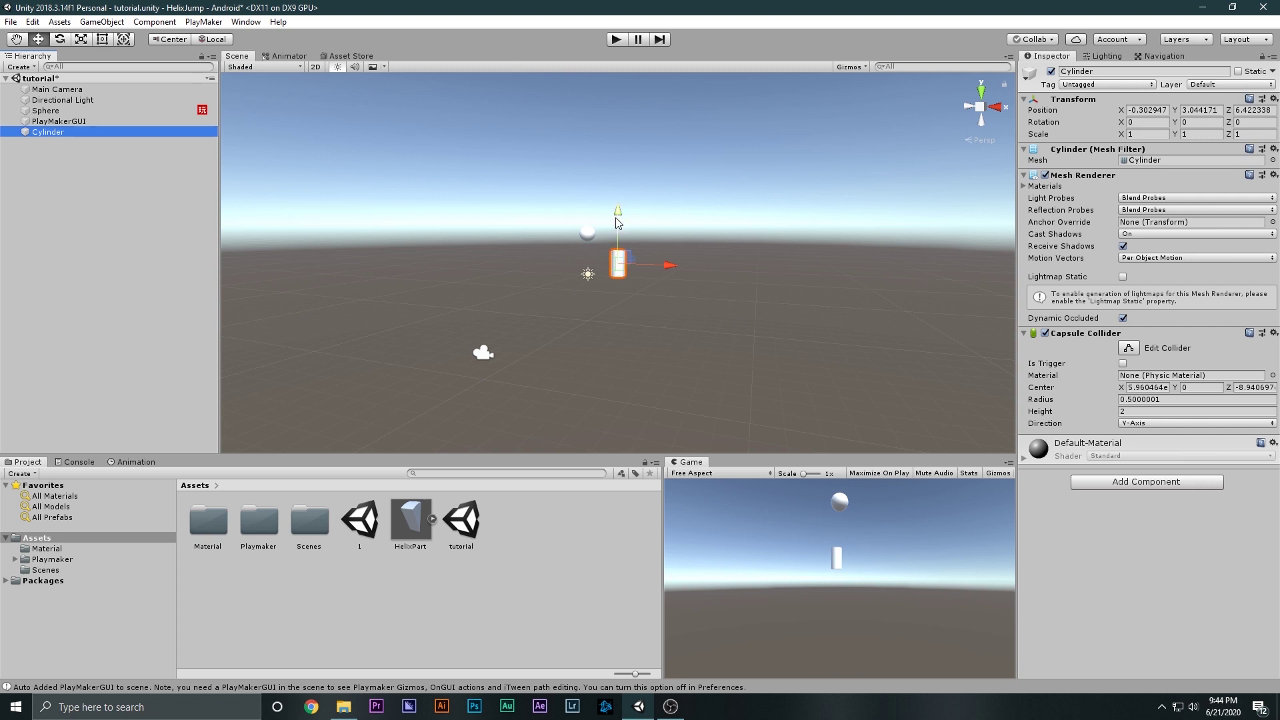
pyautogui.click(1274, 98)
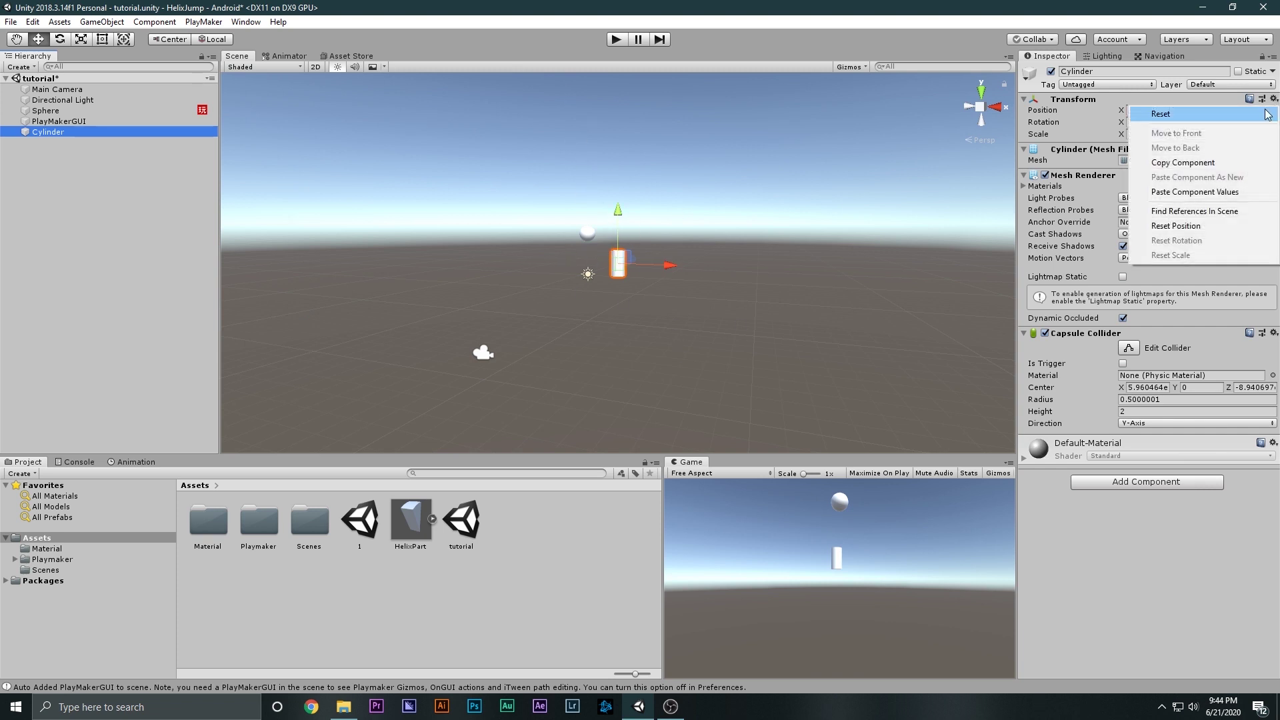
pyautogui.click(1154, 111)
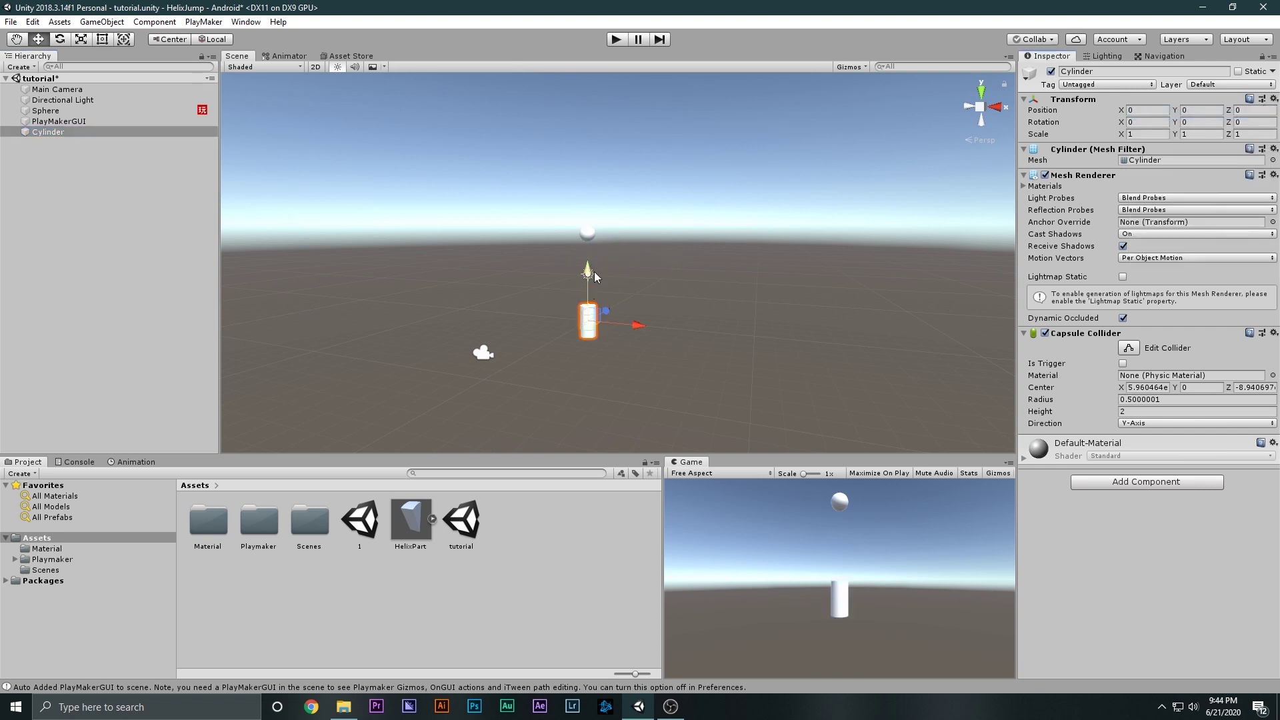
# - Stretch the cylinder vertically into a tall pole with a Y scale of about 35.78
pyautogui.press('r')
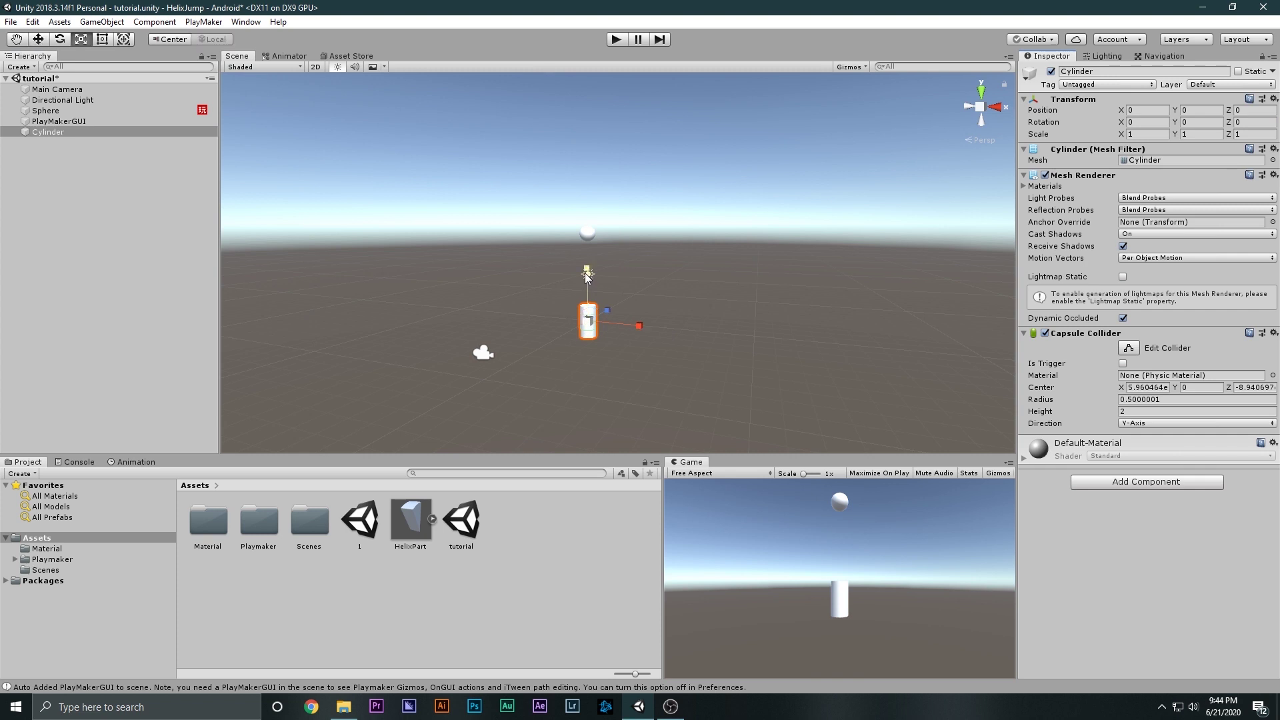
pyautogui.moveTo(587, 277); pyautogui.dragTo(751, 305)
pyautogui.scroll(-3, 751, 306)
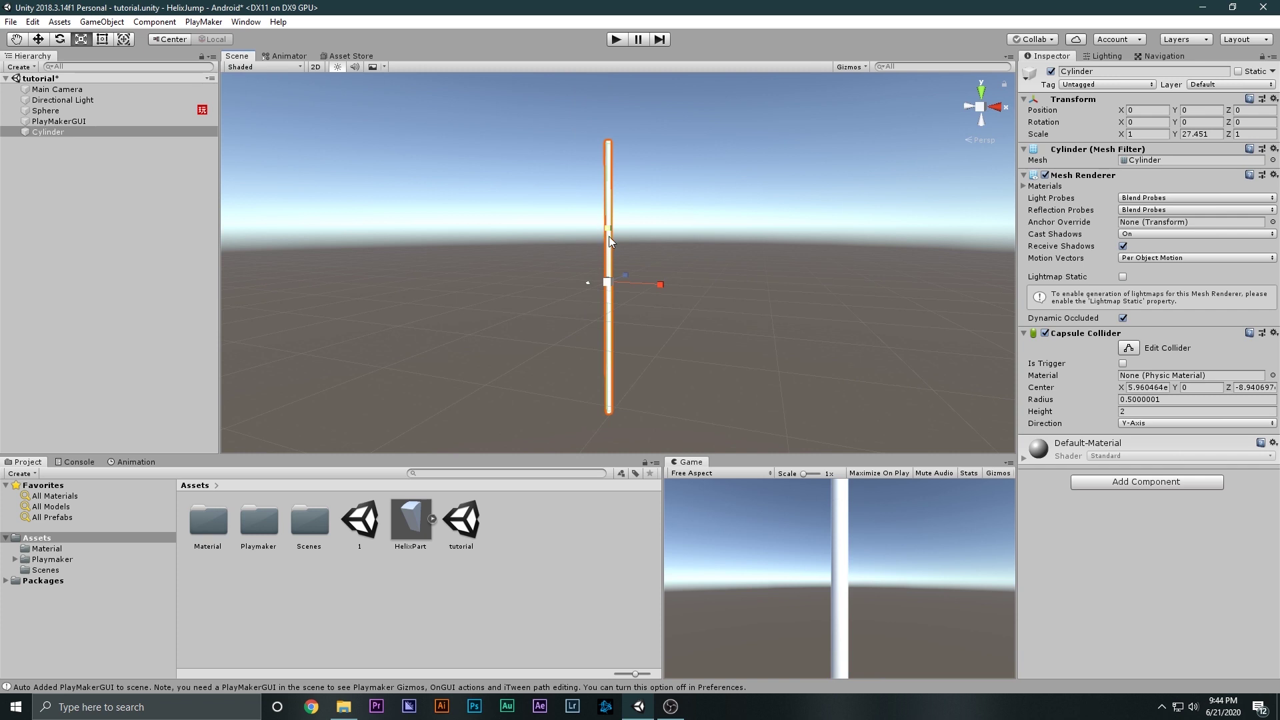
pyautogui.moveTo(610, 236); pyautogui.dragTo(610, 221)
pyautogui.scroll(5, 608, 222)
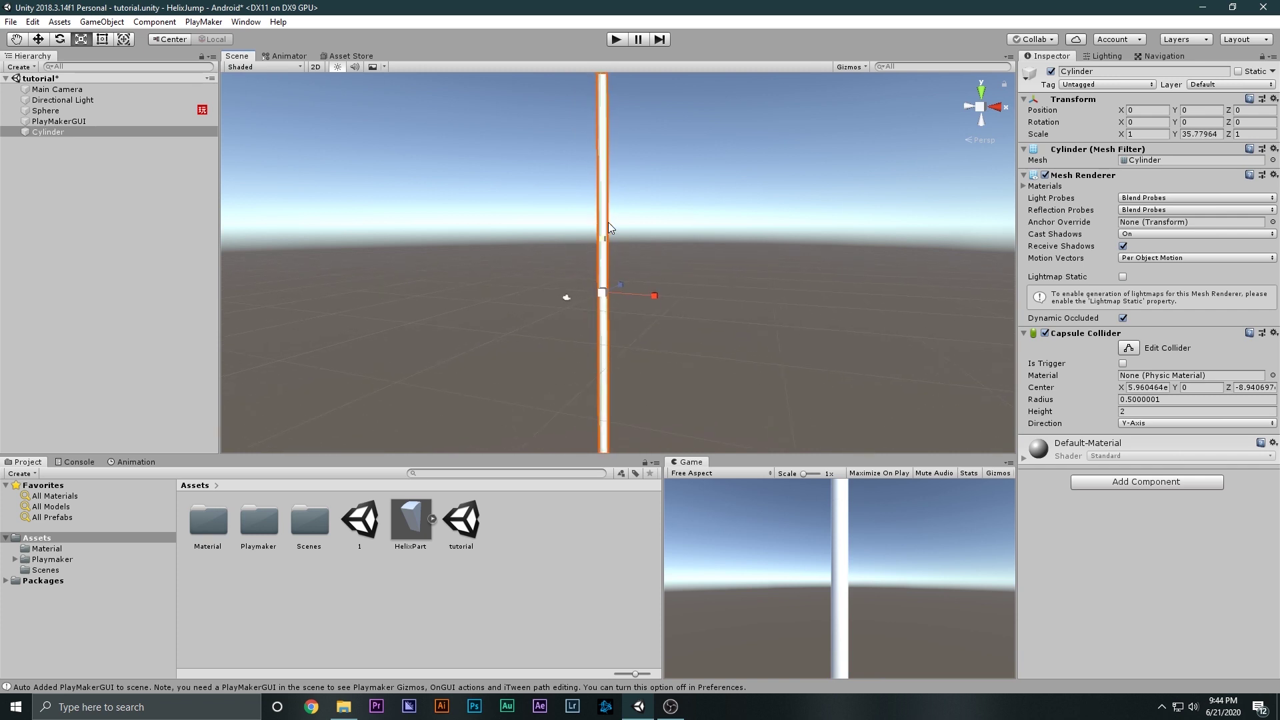
# - Move the sphere out in front of the pole to a Z position of about -7.56 and deactivate it
pyautogui.click(103, 112)
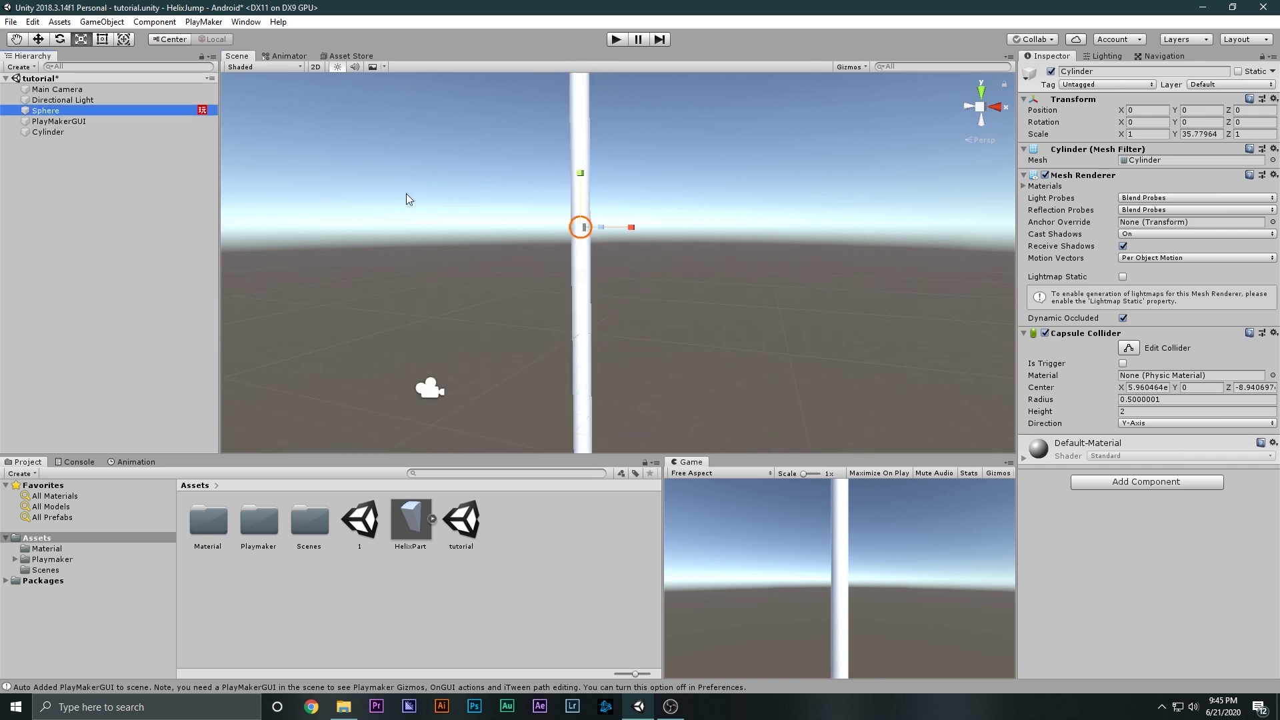
pyautogui.press('w')
pyautogui.moveTo(657, 232); pyautogui.dragTo(525, 239, button='right')
pyautogui.keyDown('alt'); pyautogui.moveTo(526, 241); pyautogui.dragTo(575, 238); pyautogui.keyUp('alt')
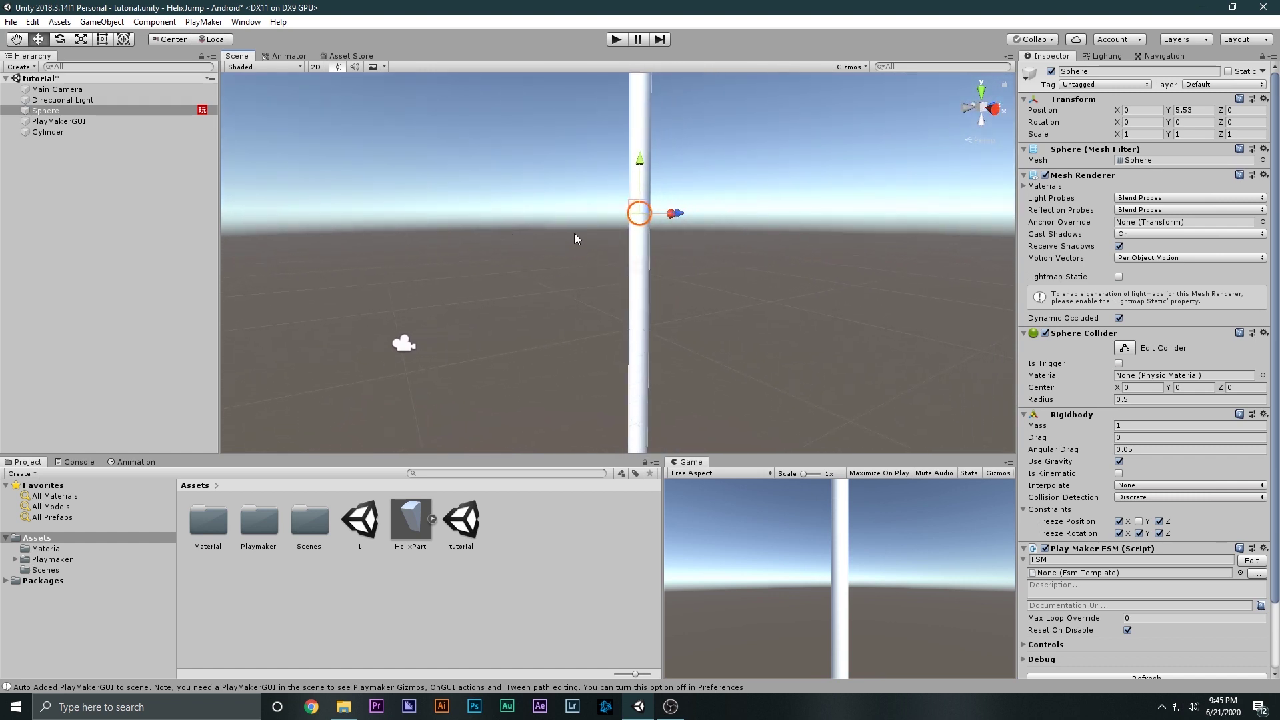
pyautogui.moveTo(675, 217); pyautogui.dragTo(560, 239)
pyautogui.keyDown('alt'); pyautogui.moveTo(490, 291); pyautogui.dragTo(640, 339); pyautogui.keyUp('alt')
pyautogui.click(1052, 72)
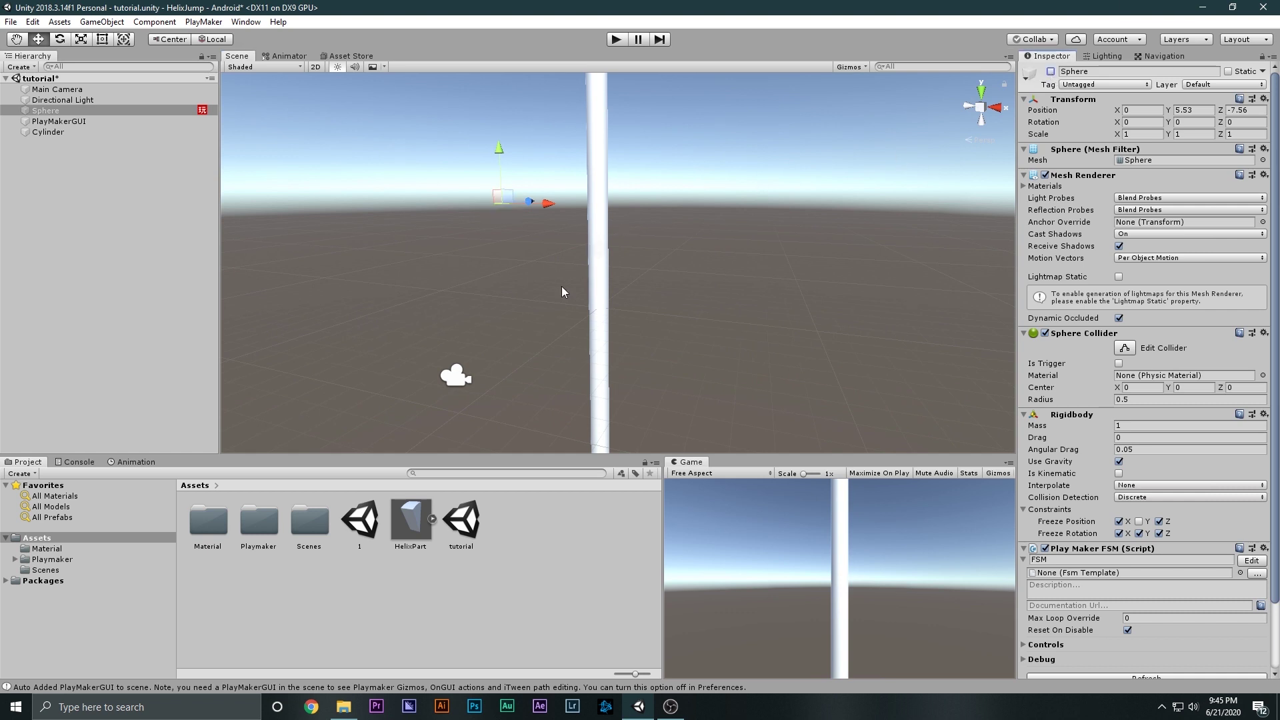
# - Add the HelixPart model from the project assets to the scene and set its position to 0, 0, 0
pyautogui.click(407, 526)
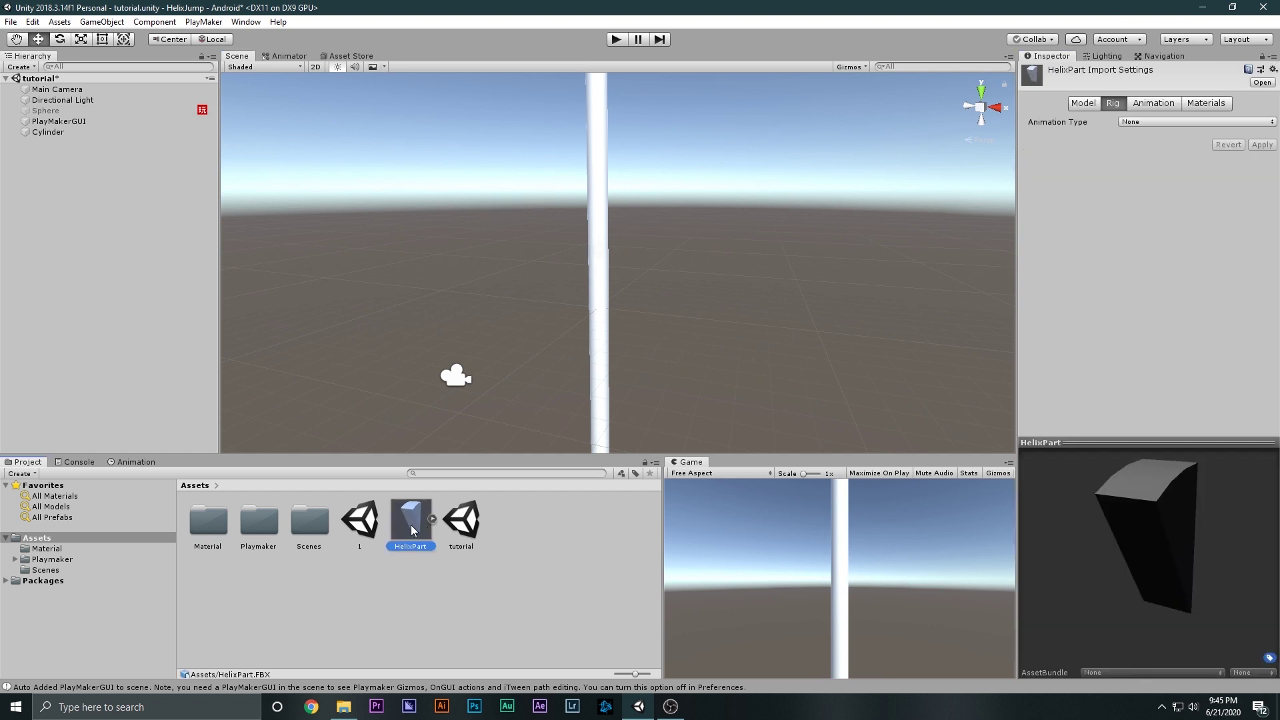
pyautogui.moveTo(410, 526); pyautogui.dragTo(146, 372)
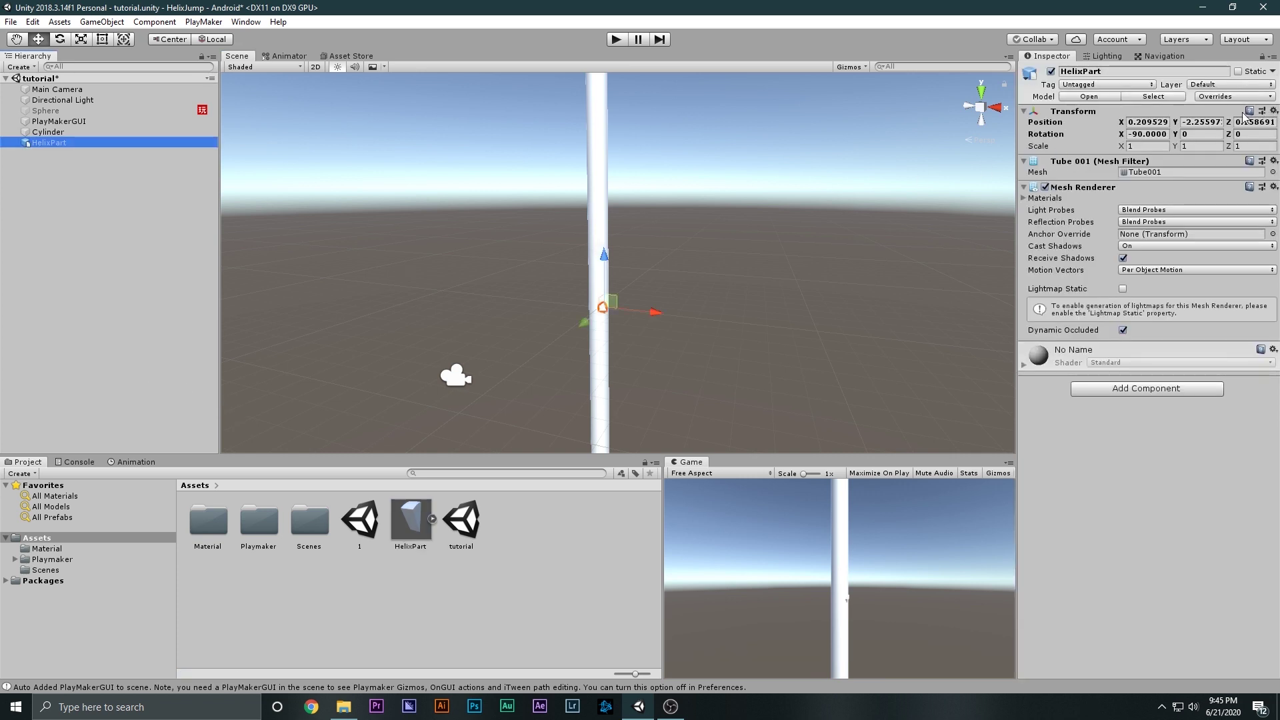
pyautogui.click(1147, 122)
pyautogui.press('BackSpace')
pyautogui.click(1203, 122)
pyautogui.press('BackSpace')
pyautogui.click(1234, 122)
pyautogui.press('BackSpace')
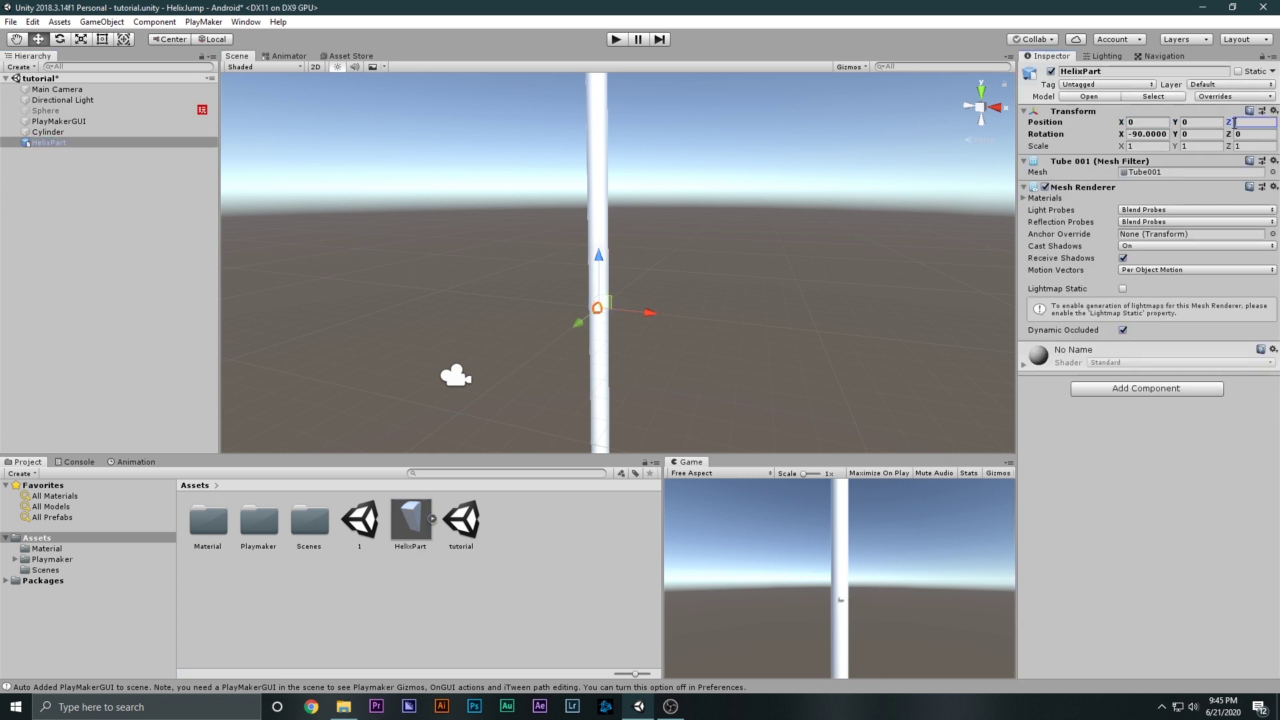
# - Pull the HelixPart out of the pole to a Z position of about -0.584
pyautogui.click(1138, 133)
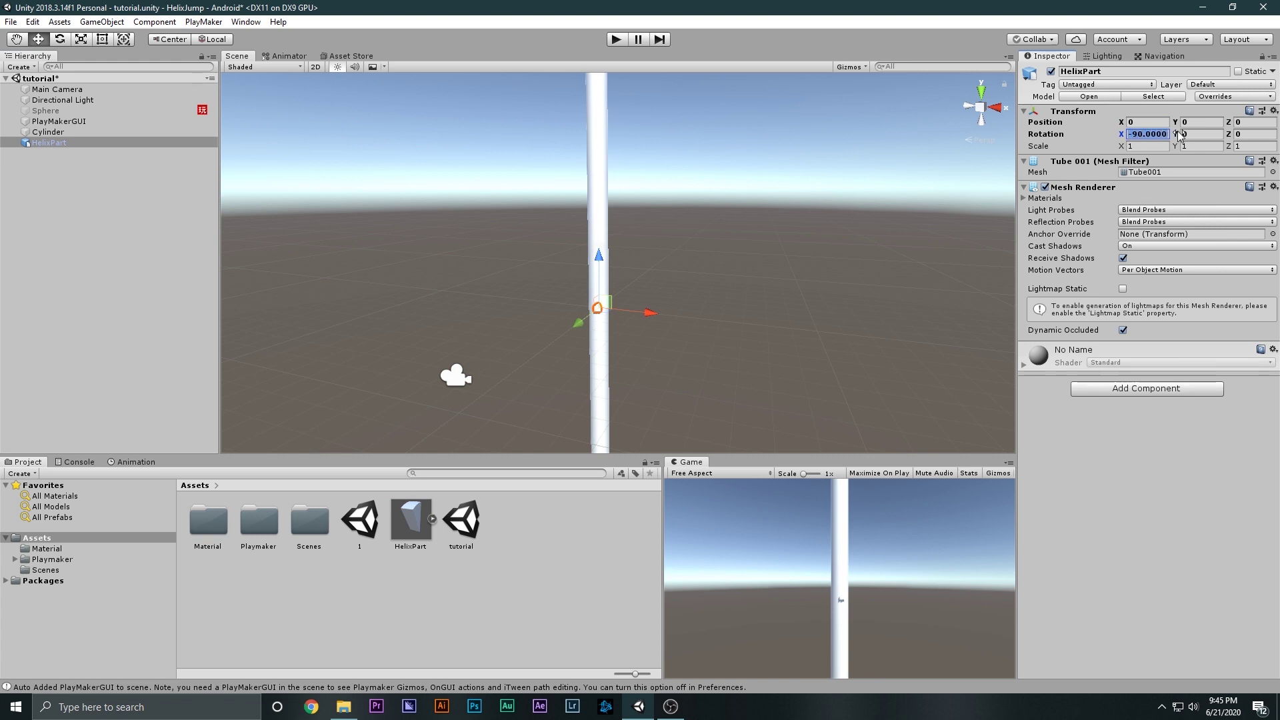
pyautogui.moveTo(821, 295); pyautogui.dragTo(475, 298, button='right')
pyautogui.keyDown('alt'); pyautogui.moveTo(475, 298); pyautogui.dragTo(527, 311); pyautogui.keyUp('alt')
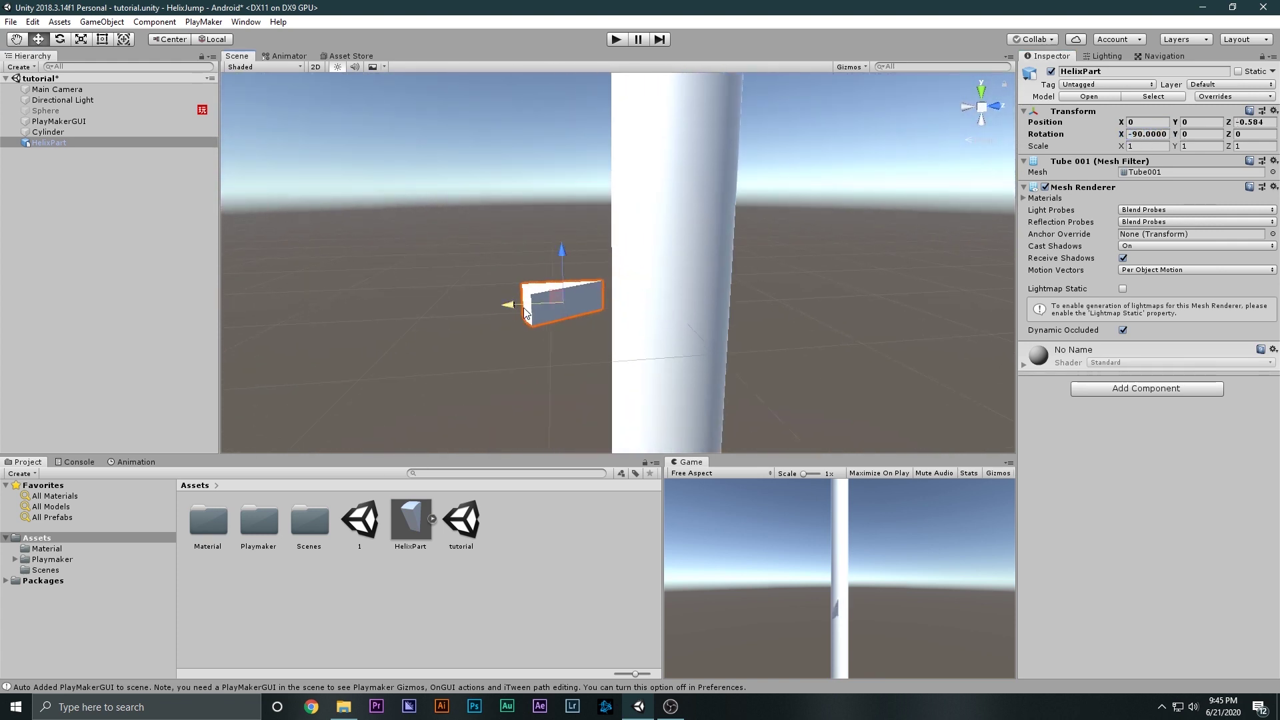
# - Try setting the HelixPart's X rotation to 0, and undo the rotation change
pyautogui.click(1147, 133)
pyautogui.write('0')
pyautogui.keyDown('alt'); pyautogui.moveTo(714, 272); pyautogui.dragTo(565, 262); pyautogui.keyUp('alt')
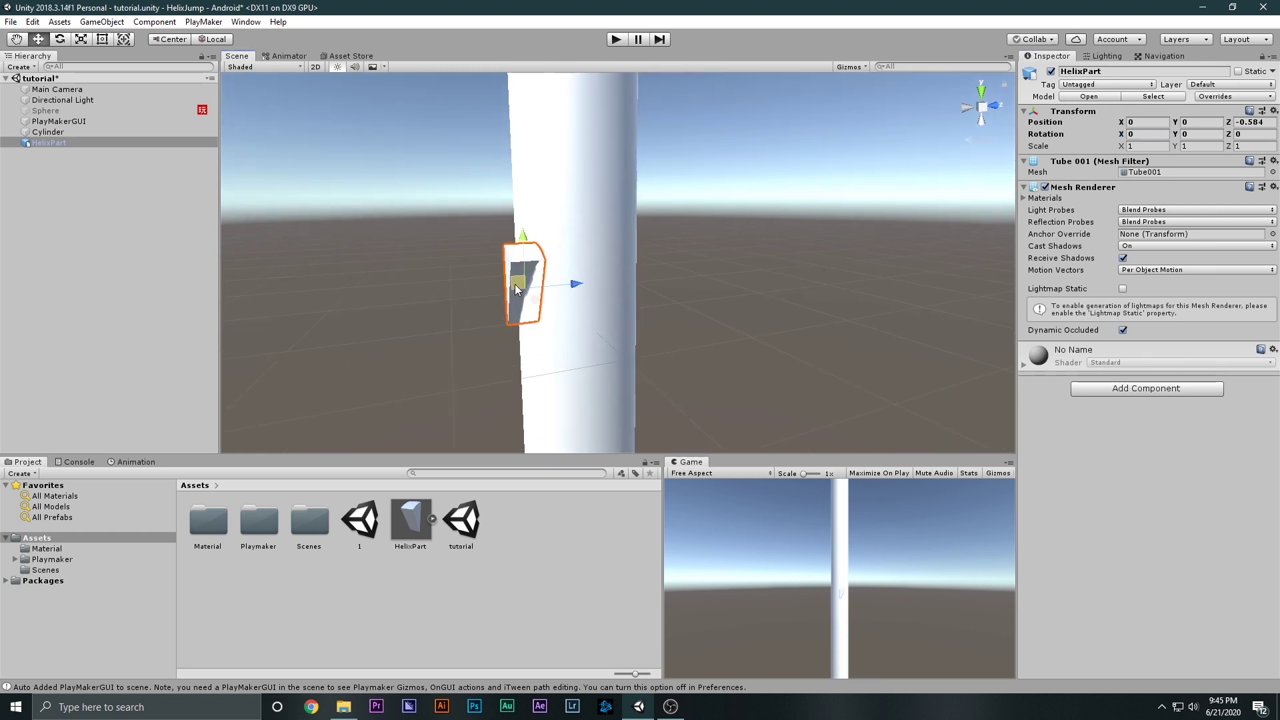
pyautogui.hotkey('ctrl', 'z')
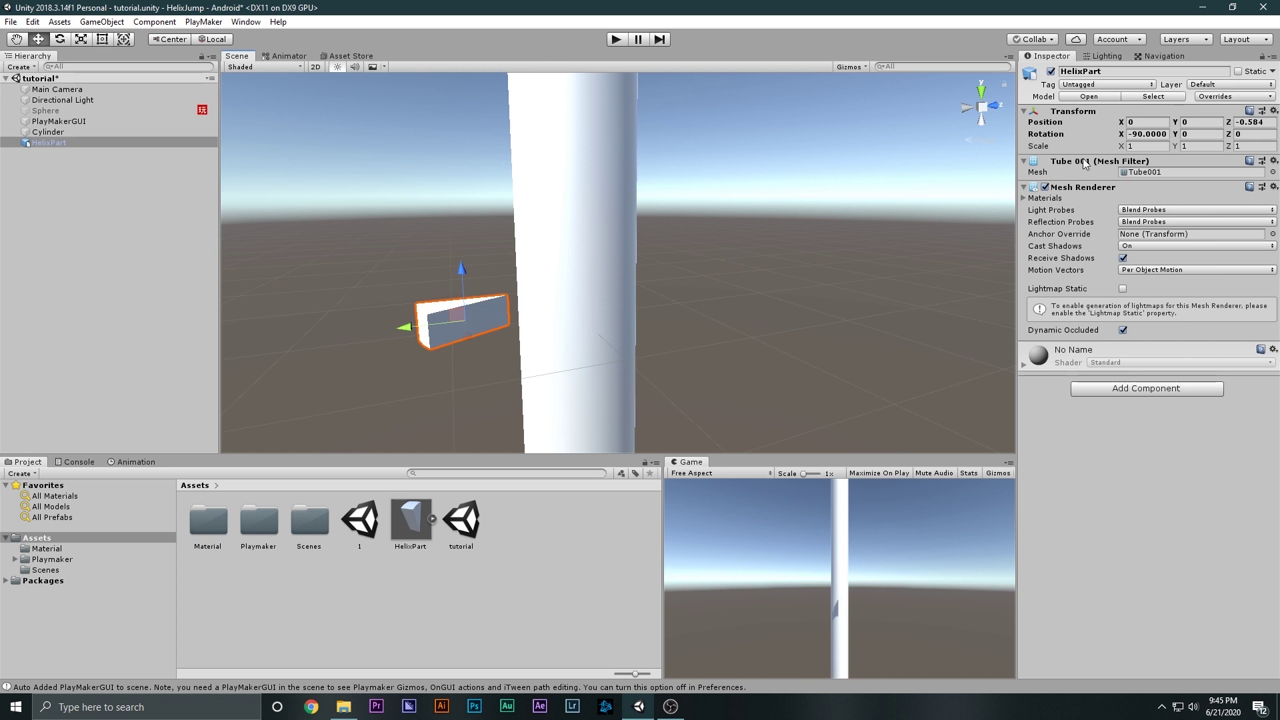
# - Enlarge the HelixPart freehand to an X and Y scale of about 7.59 and a Z scale of about 2.76
pyautogui.press('r')
pyautogui.moveTo(459, 316); pyautogui.dragTo(685, 194)
pyautogui.scroll(-5, 554, 278)
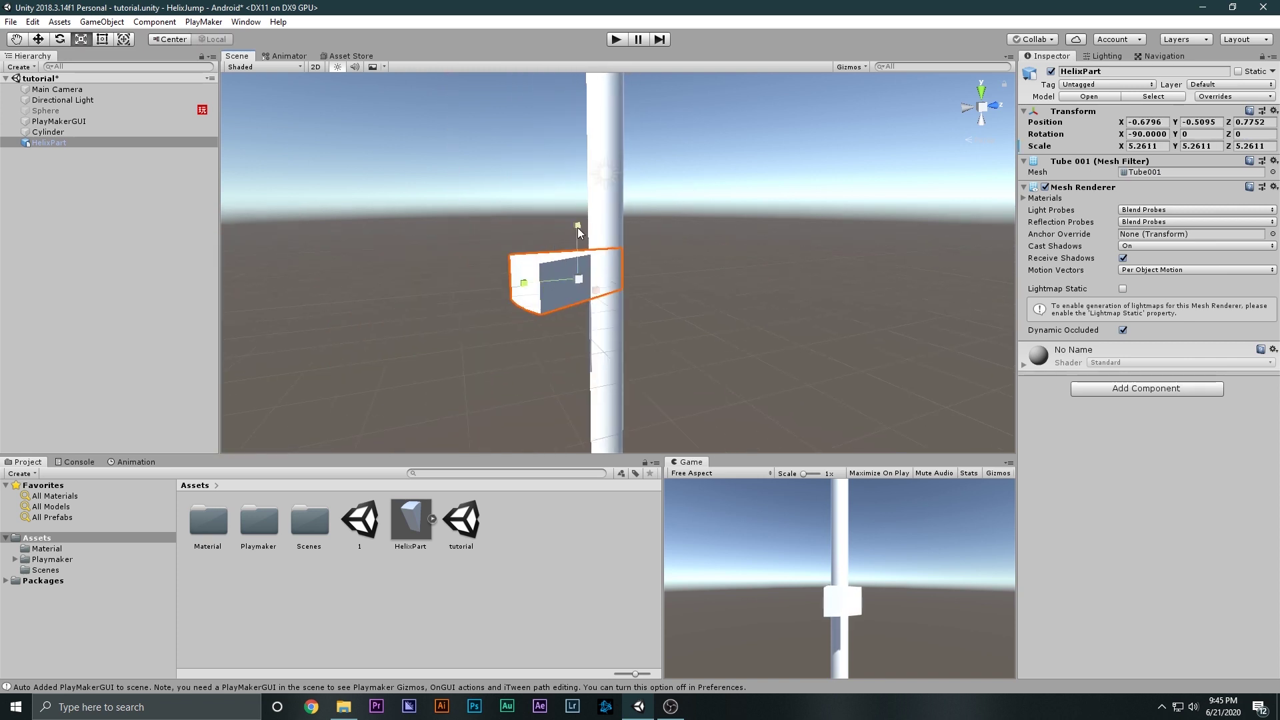
pyautogui.moveTo(577, 227); pyautogui.dragTo(618, 278)
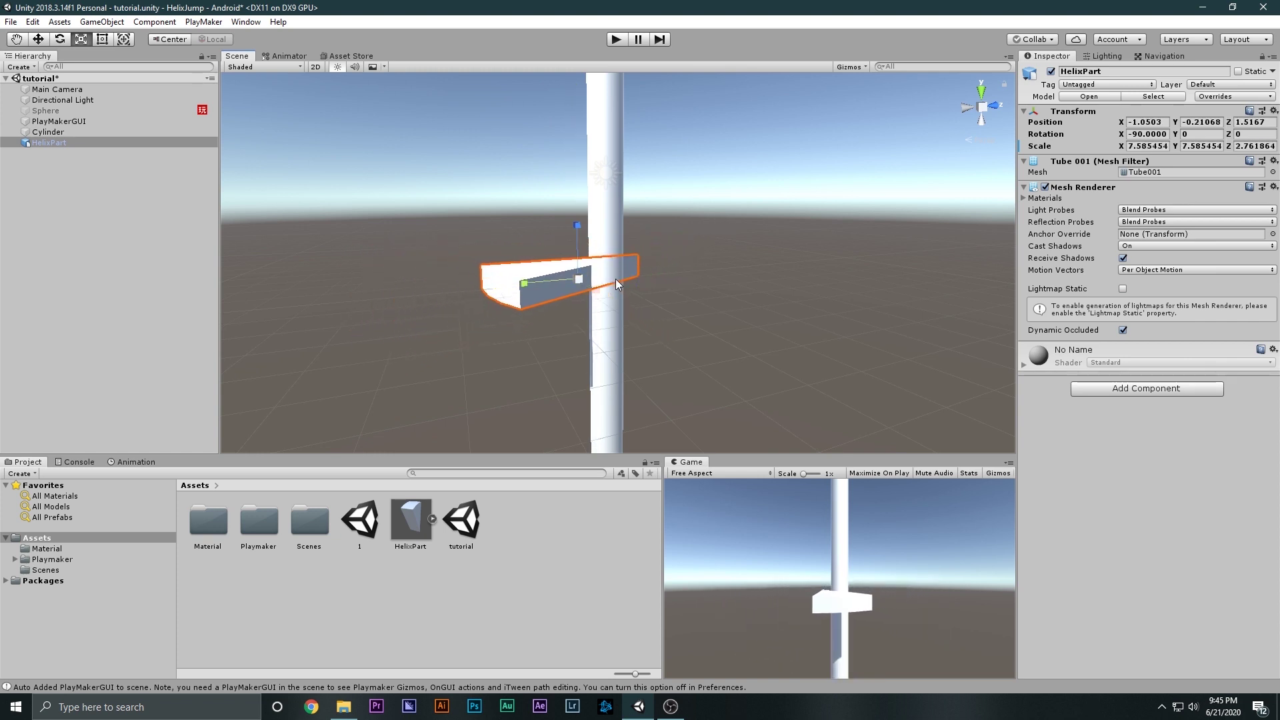
# - Set the HelixPart's position back to 0 on X, Y and Z
pyautogui.press('BackSpace')
pyautogui.click(1200, 122)
pyautogui.press('BackSpace')
pyautogui.click(1241, 124)
pyautogui.press('BackSpace')
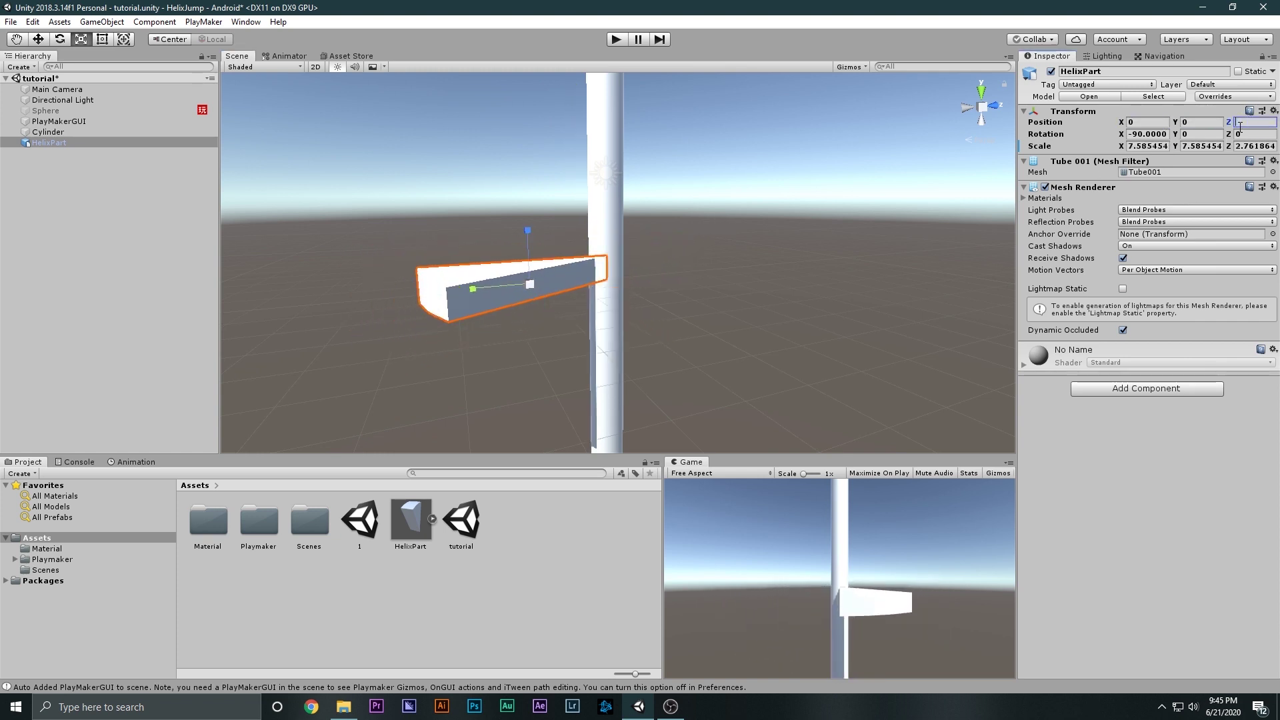
# - Set the HelixPart's scale to 6 on X, Y and Z
pyautogui.click(1146, 146)
pyautogui.write('6')
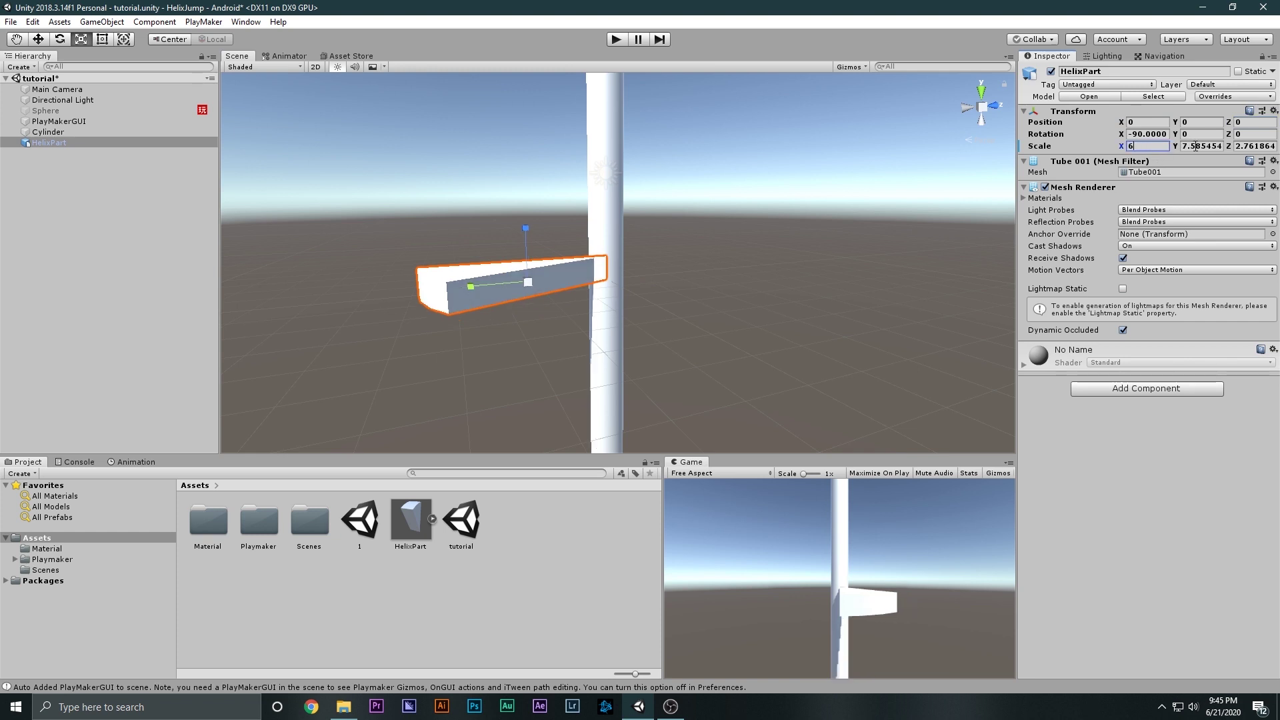
pyautogui.click(1196, 147)
pyautogui.write('6')
pyautogui.click(1257, 145)
pyautogui.write('6')
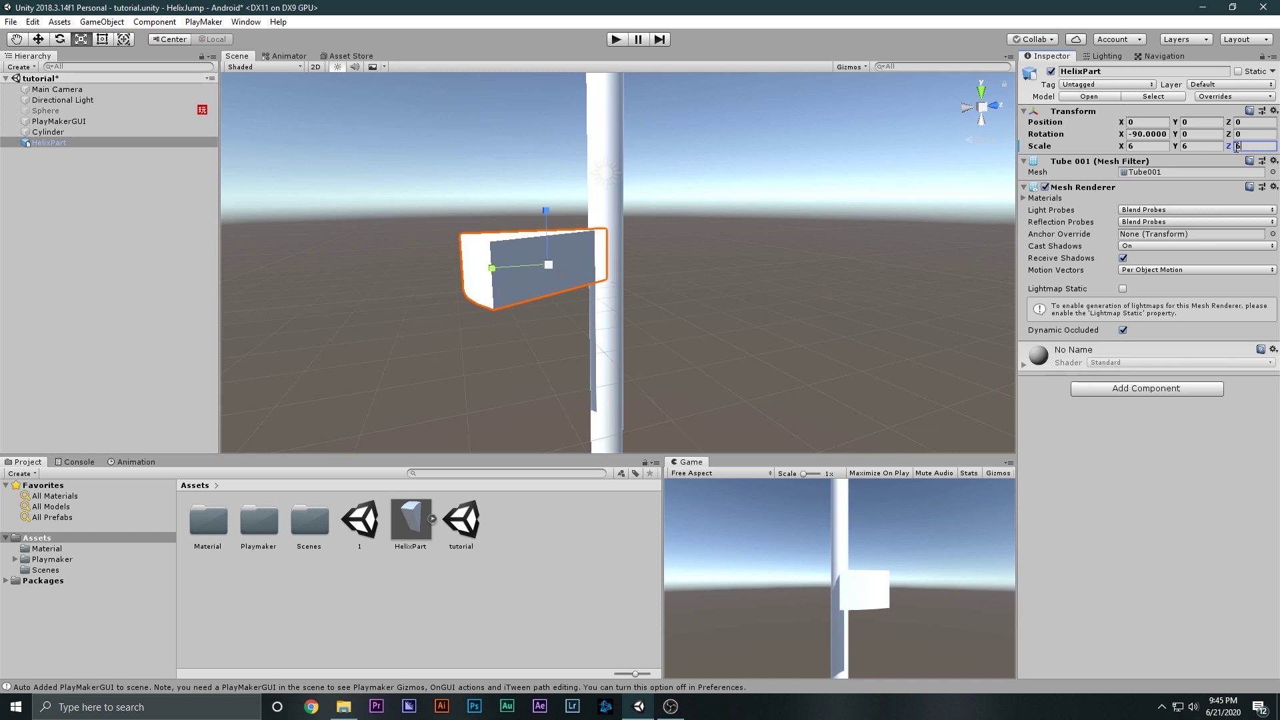
pyautogui.write('7')
# - Set the HelixPart's scale to 7 on X, Y and Z
pyautogui.click(1196, 146)
pyautogui.write('7')
pyautogui.click(1244, 145)
pyautogui.write('7')
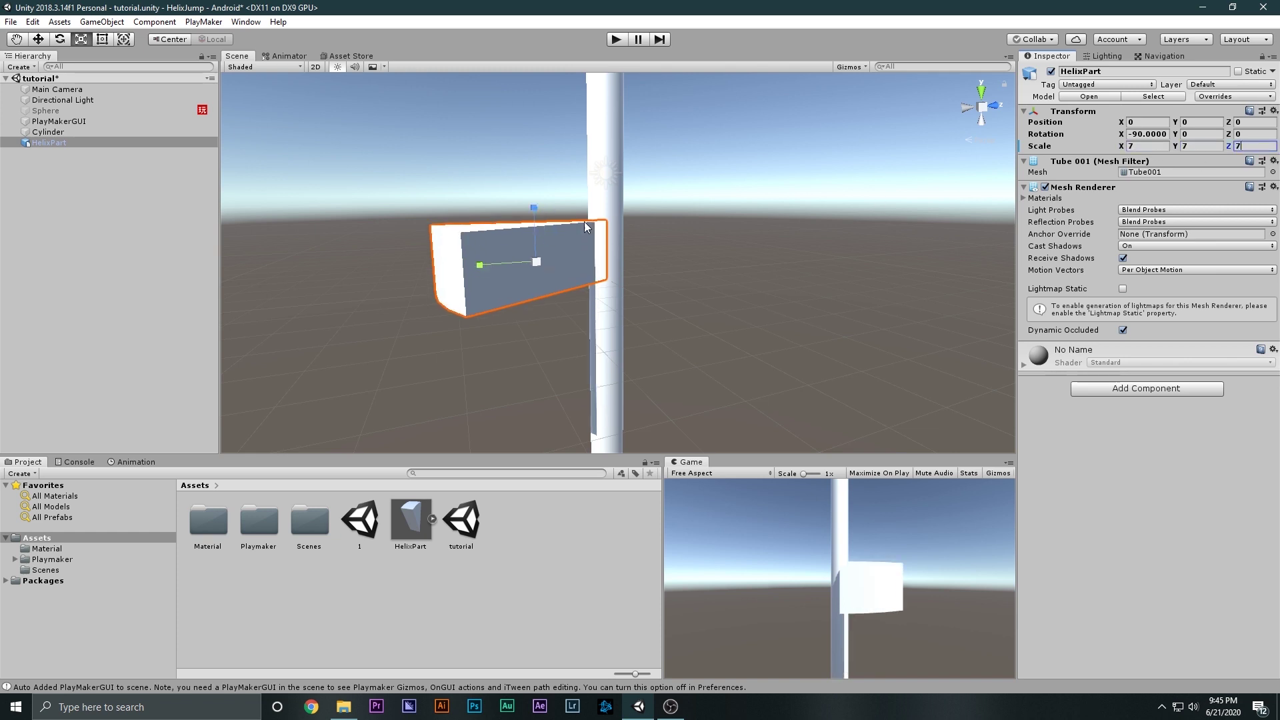
# - Flatten the HelixPart into a thin wedge with a Z scale of about 2
pyautogui.moveTo(584, 222); pyautogui.dragTo(570, 249, button='middle')
pyautogui.moveTo(520, 238); pyautogui.dragTo(518, 276)
pyautogui.moveTo(518, 276); pyautogui.dragTo(694, 314, button='right')
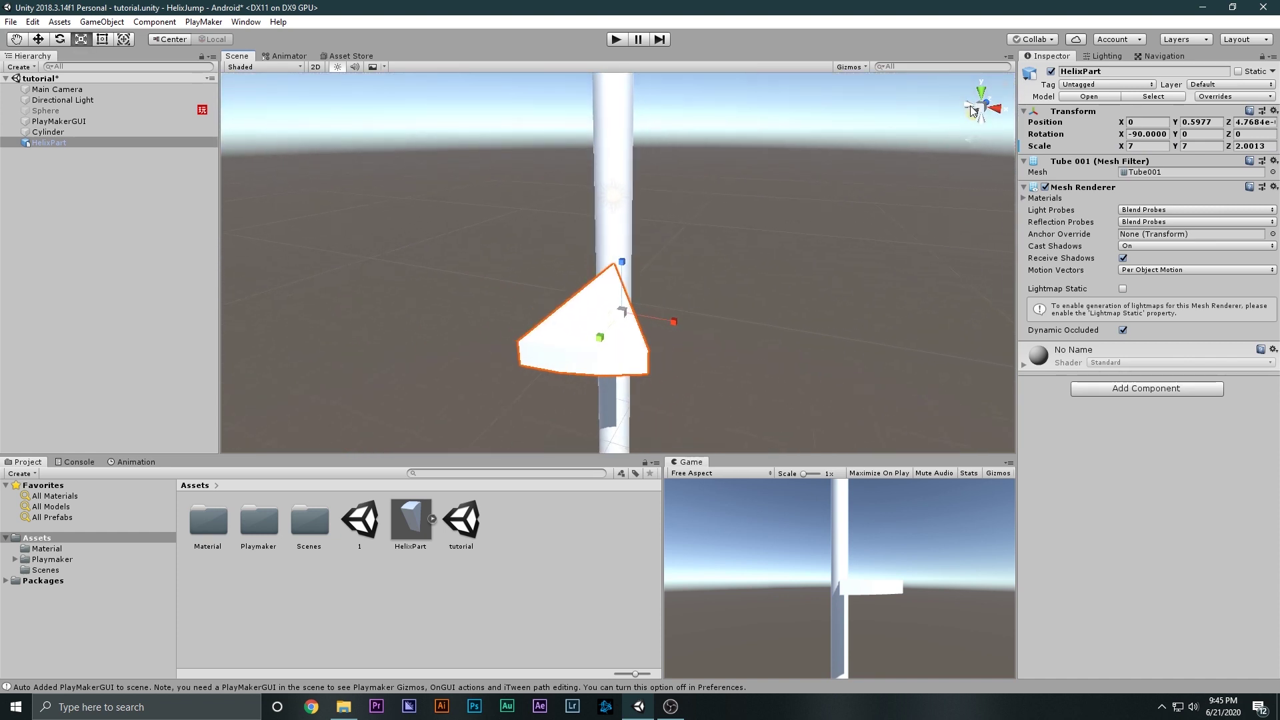
# - In an orthographic top view, widen the cylinder evenly to an X and Z scale of about 2.91
pyautogui.click(982, 96)
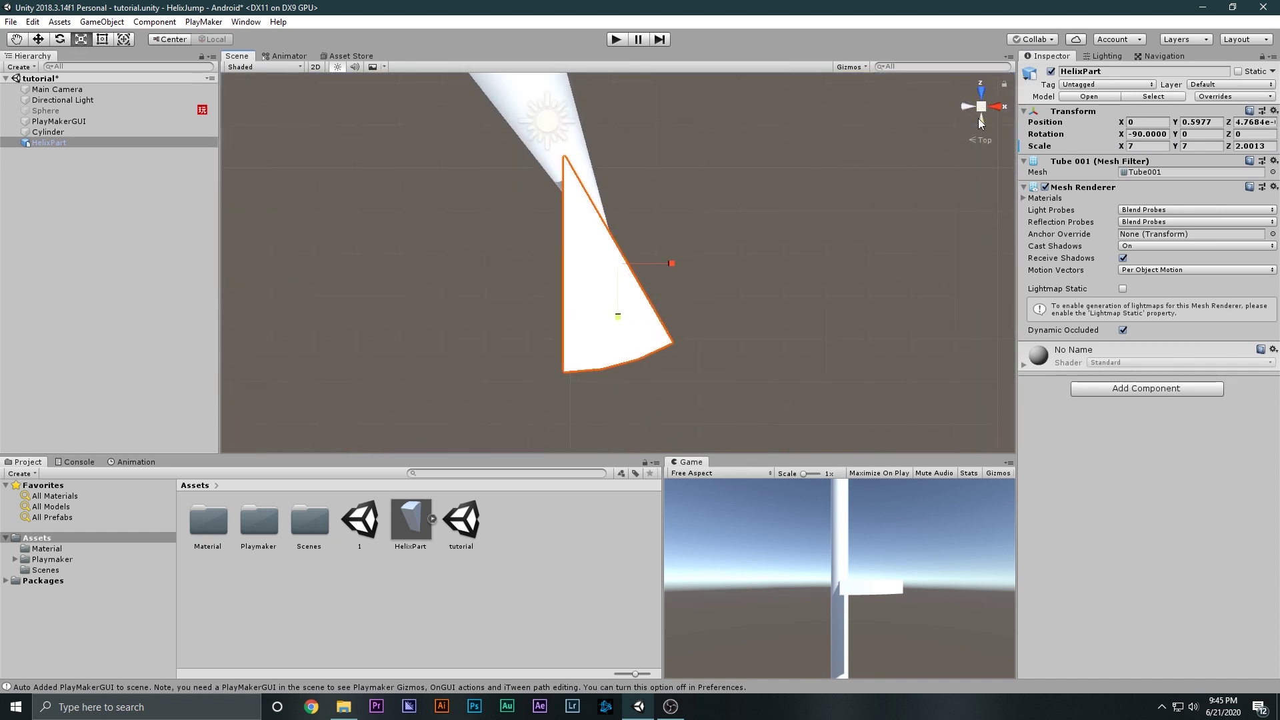
pyautogui.click(981, 106)
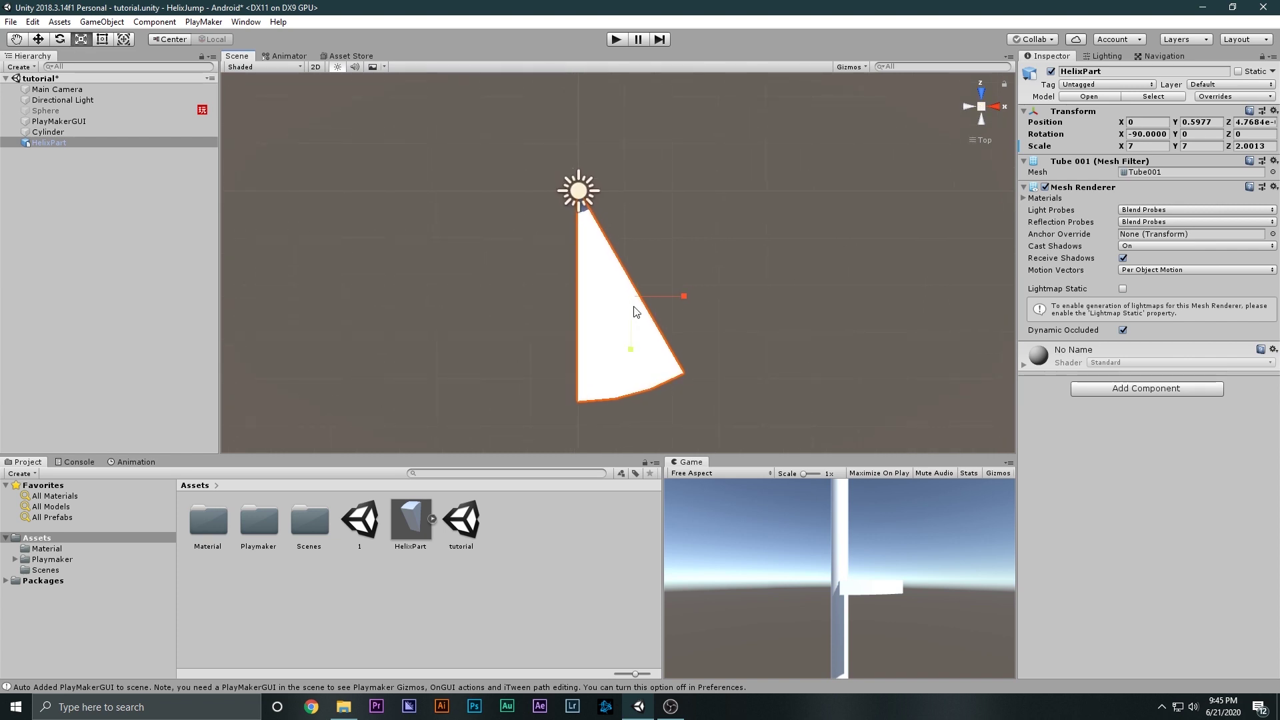
pyautogui.click(599, 185)
pyautogui.click(73, 131)
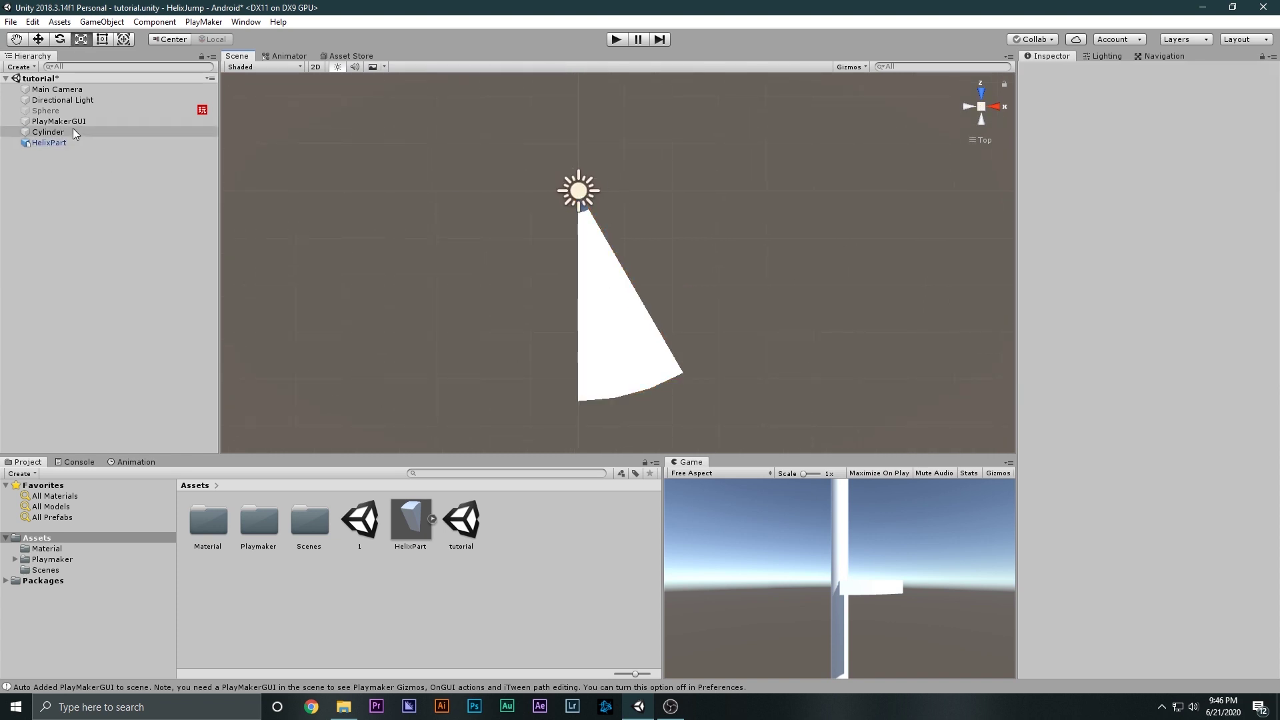
pyautogui.moveTo(631, 192); pyautogui.dragTo(727, 185)
pyautogui.moveTo(578, 138); pyautogui.dragTo(584, 42)
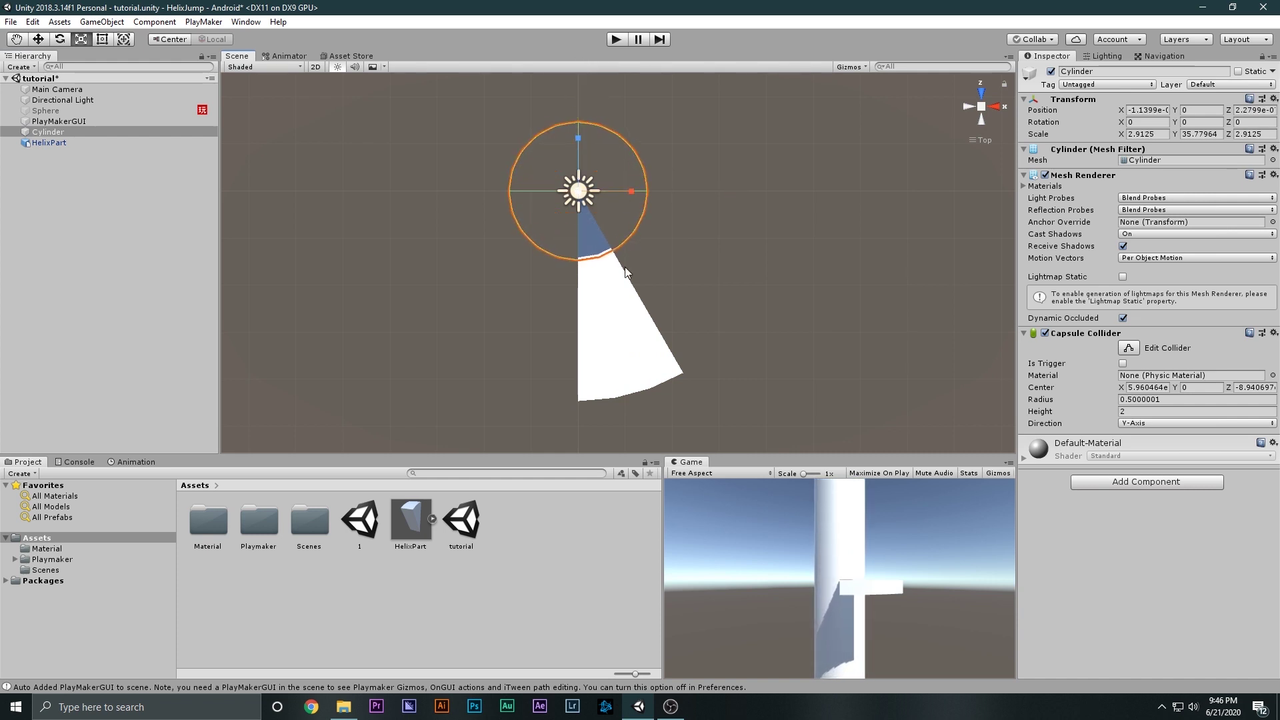
# - Duplicate the HelixPart wedge and, with Pivot and Global handles, rotate the copy to a Z rotation of -30
pyautogui.click(585, 304)
pyautogui.press('w')
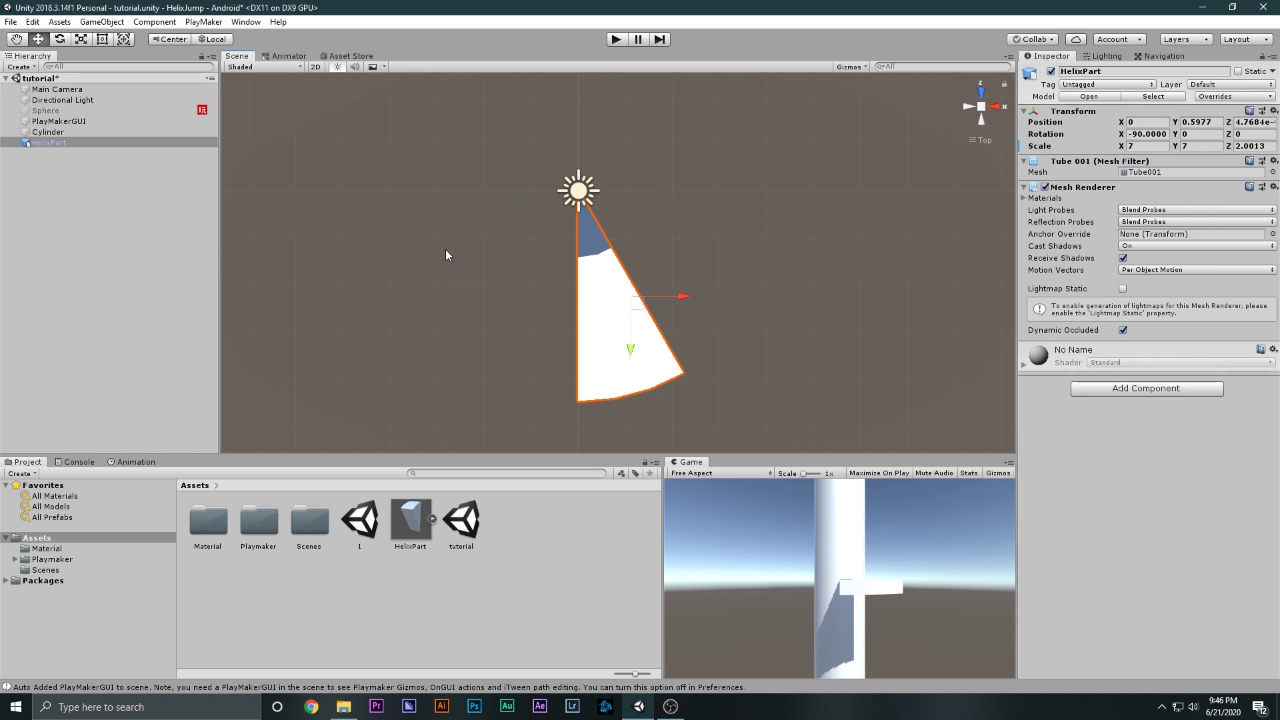
pyautogui.hotkey('ctrl', 'd')
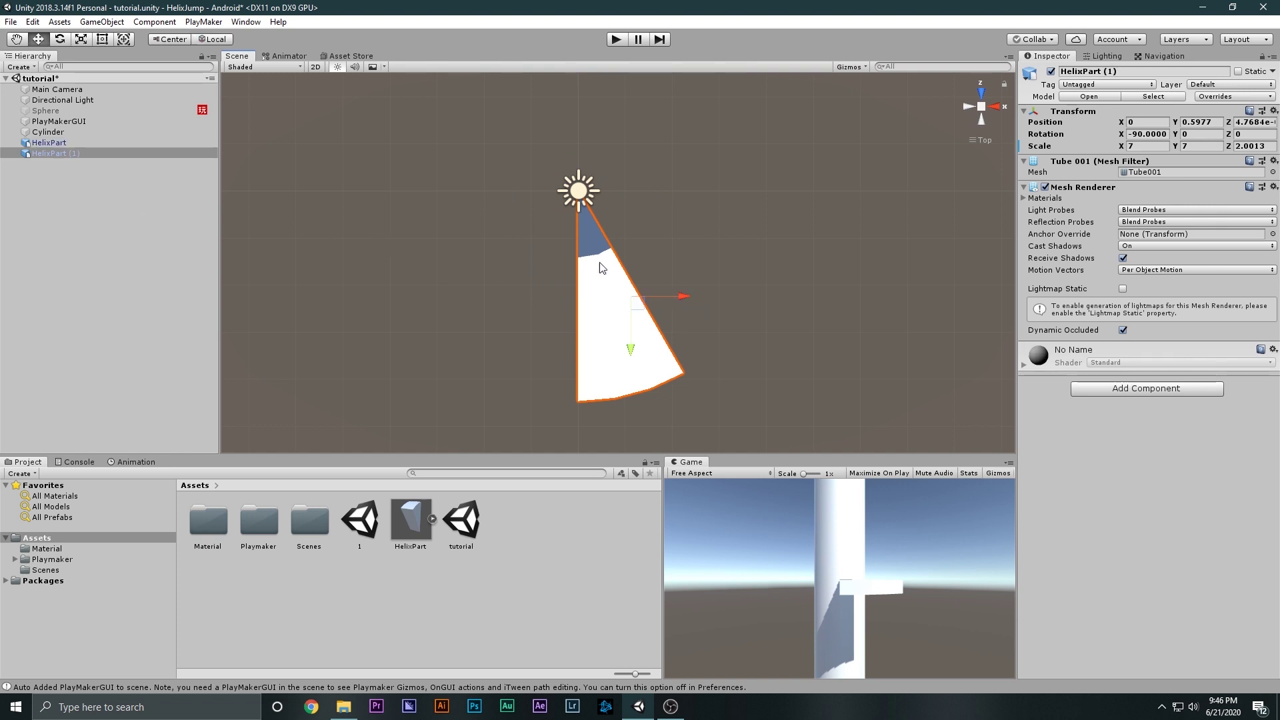
pyautogui.click(194, 40)
pyautogui.click(174, 40)
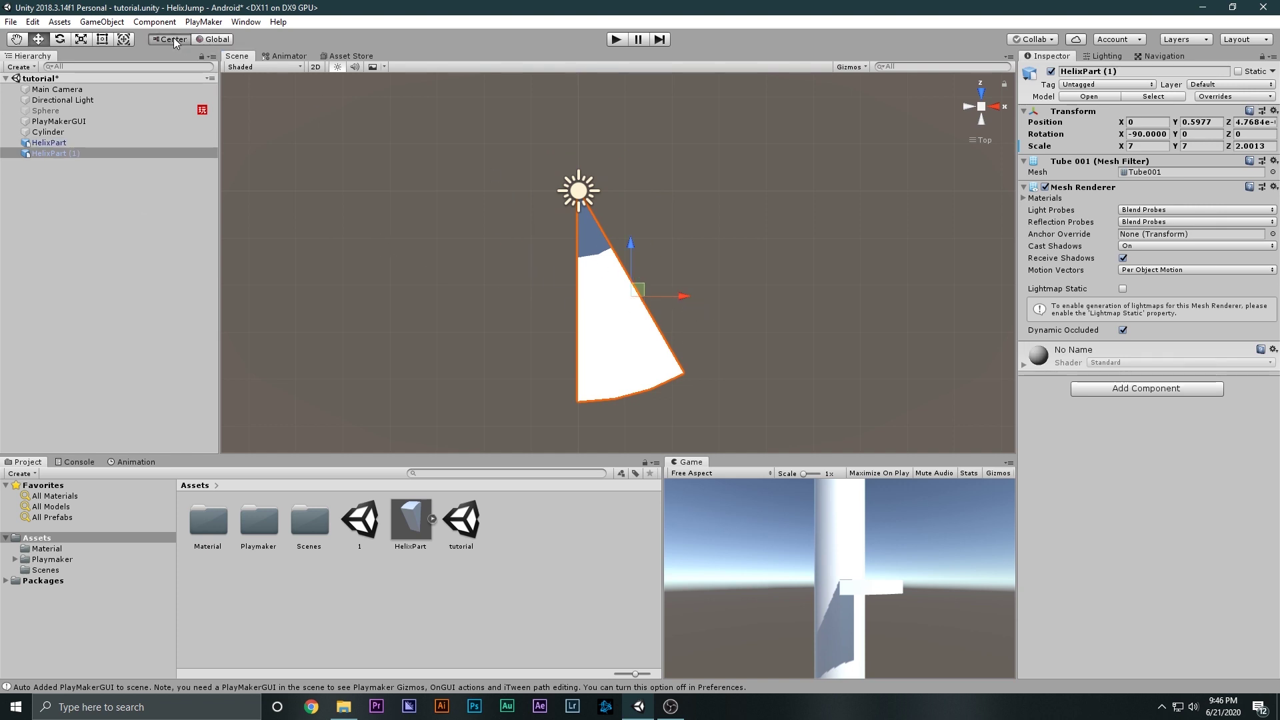
pyautogui.press('e')
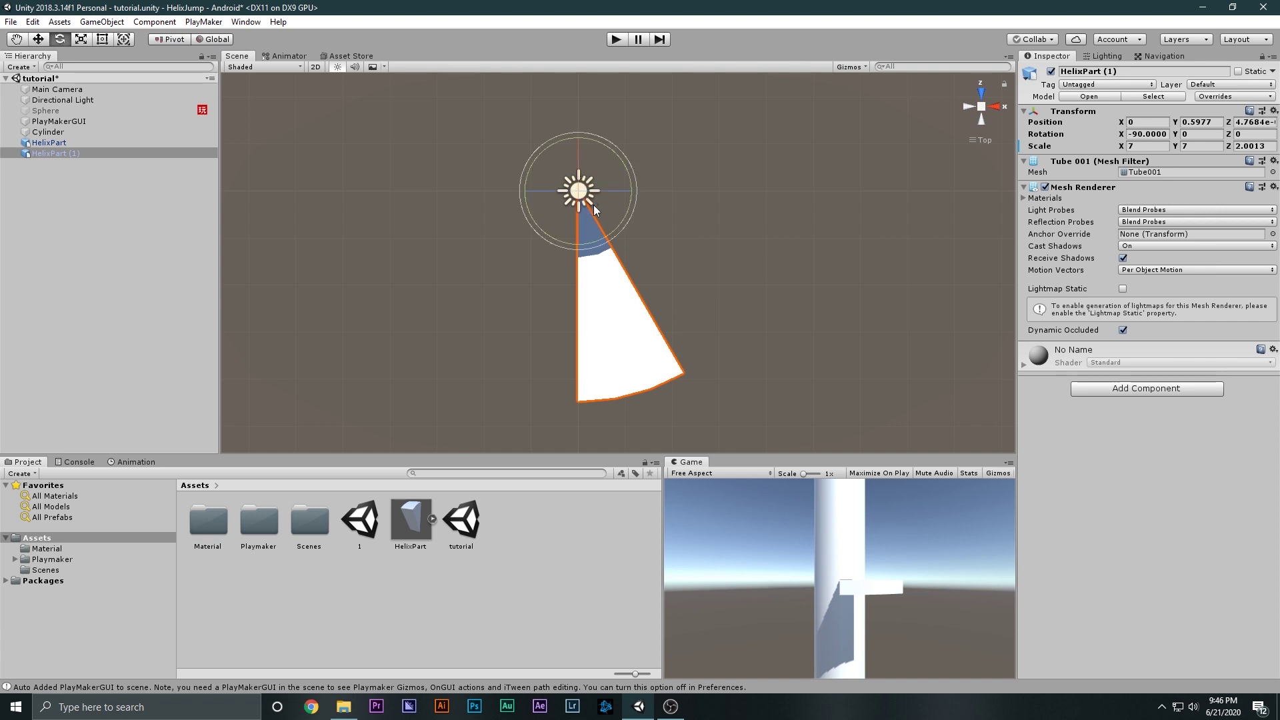
pyautogui.moveTo(580, 139); pyautogui.dragTo(631, 114)
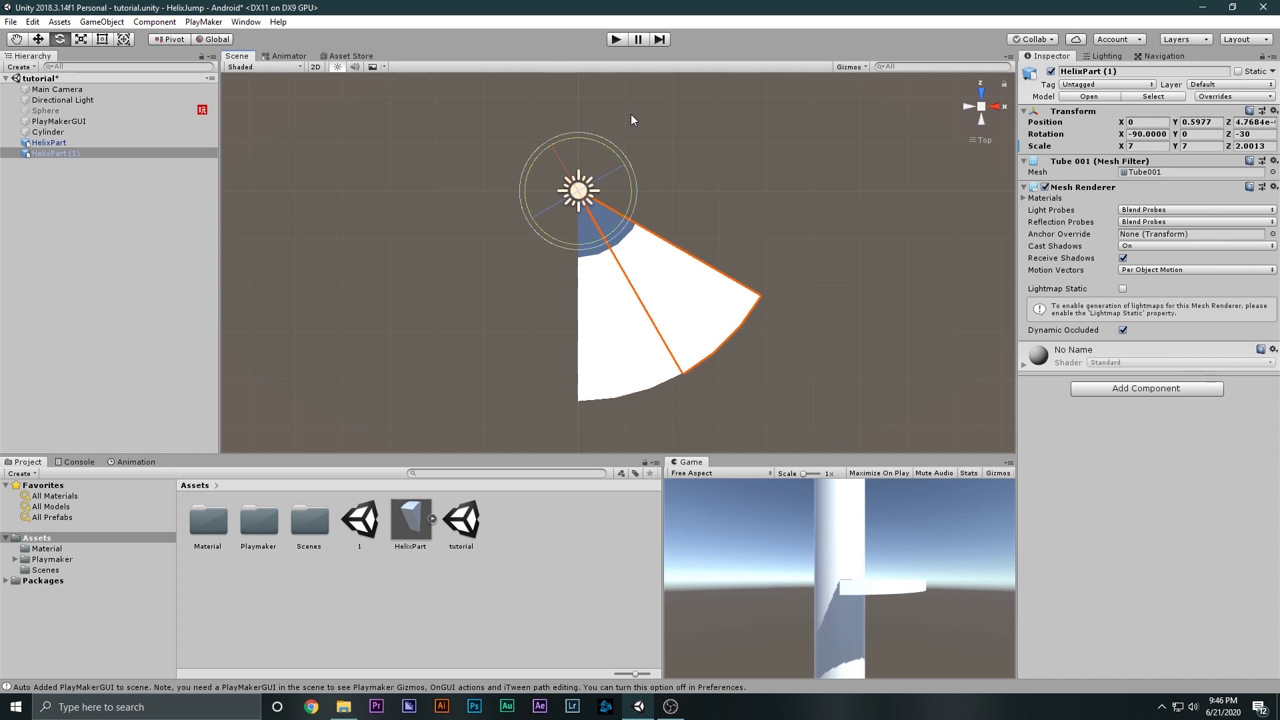
# - Duplicate the rotated wedge and turn the new copy to a Z rotation of -60
pyautogui.keyDown('ctrl'); pyautogui.moveTo(627, 172); pyautogui.dragTo(623, 136); pyautogui.keyUp('ctrl')
pyautogui.hotkey('ctrl', 'z')
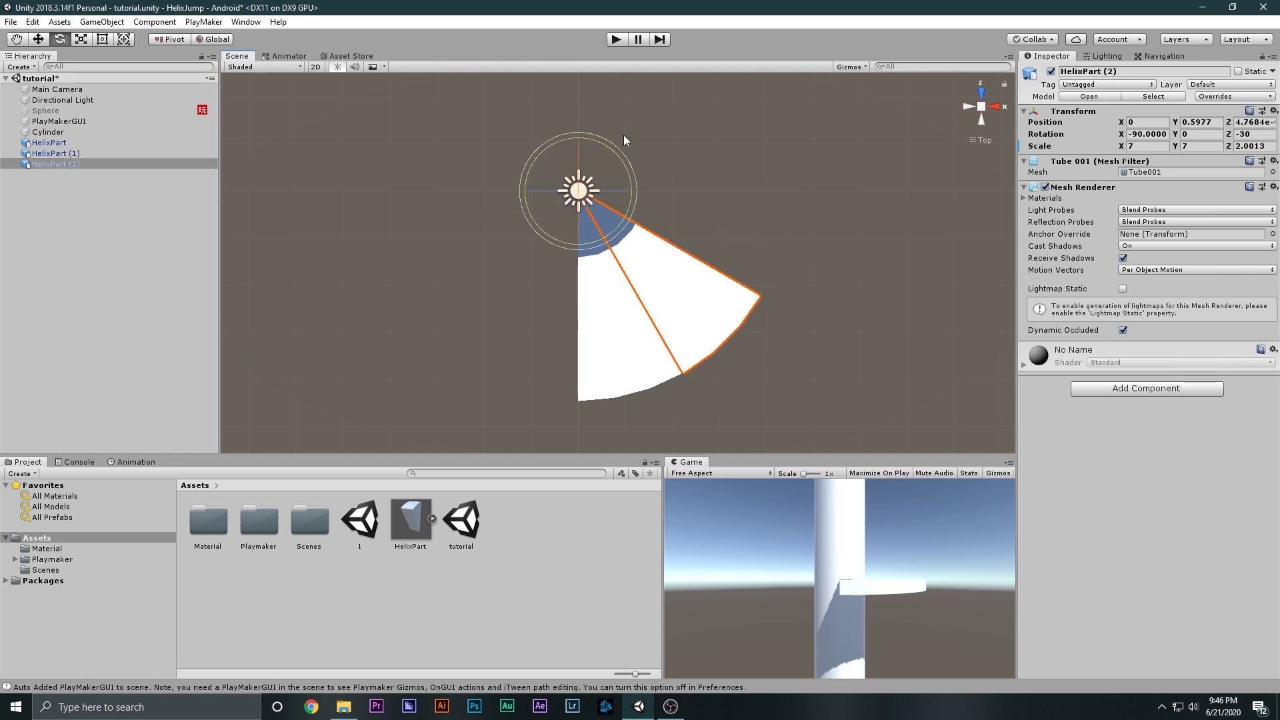
pyautogui.hotkey('ctrl', 'd')
pyautogui.moveTo(631, 182); pyautogui.dragTo(615, 121)
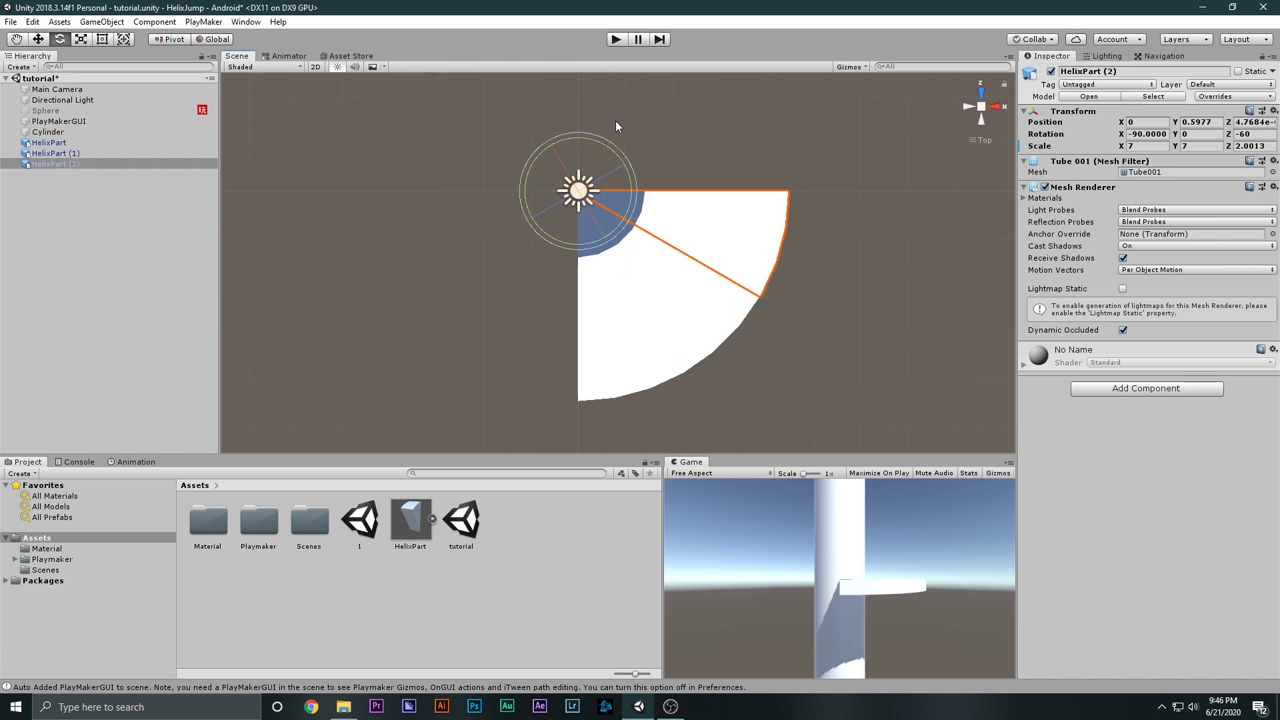
# - Keep duplicating the wedge in further 30-degree turns until twelve HelixParts form a full ring around the cylinder
pyautogui.hotkey('ctrl', 'd')
pyautogui.moveTo(625, 177); pyautogui.dragTo(604, 142)
pyautogui.hotkey('ctrl', 'd')
pyautogui.hotkey('ctrl', 'd')
pyautogui.hotkey('ctrl', 'd')
pyautogui.hotkey('ctrl', 'd')
pyautogui.hotkey('ctrl', 'd')
pyautogui.hotkey('ctrl', 'd')
pyautogui.hotkey('ctrl', 'd')
pyautogui.keyDown('ctrl'); pyautogui.moveTo(627, 175); pyautogui.dragTo(603, 139); pyautogui.keyUp('ctrl')
pyautogui.click(288, 238)
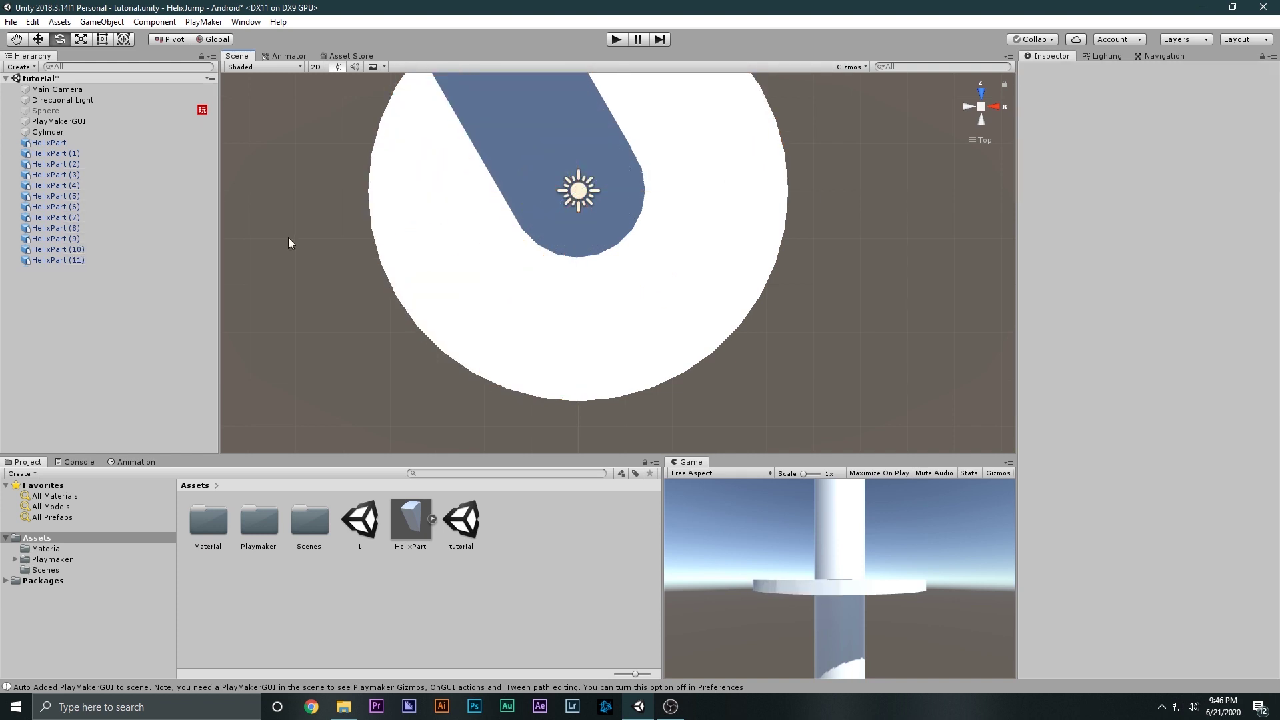
# - In the top view, slim the cylinder evenly to an X and Z scale of about 1.42
pyautogui.click(106, 146)
pyautogui.keyDown('shift'); pyautogui.click(74, 261); pyautogui.keyUp('shift')
pyautogui.scroll(-6, 694, 246)
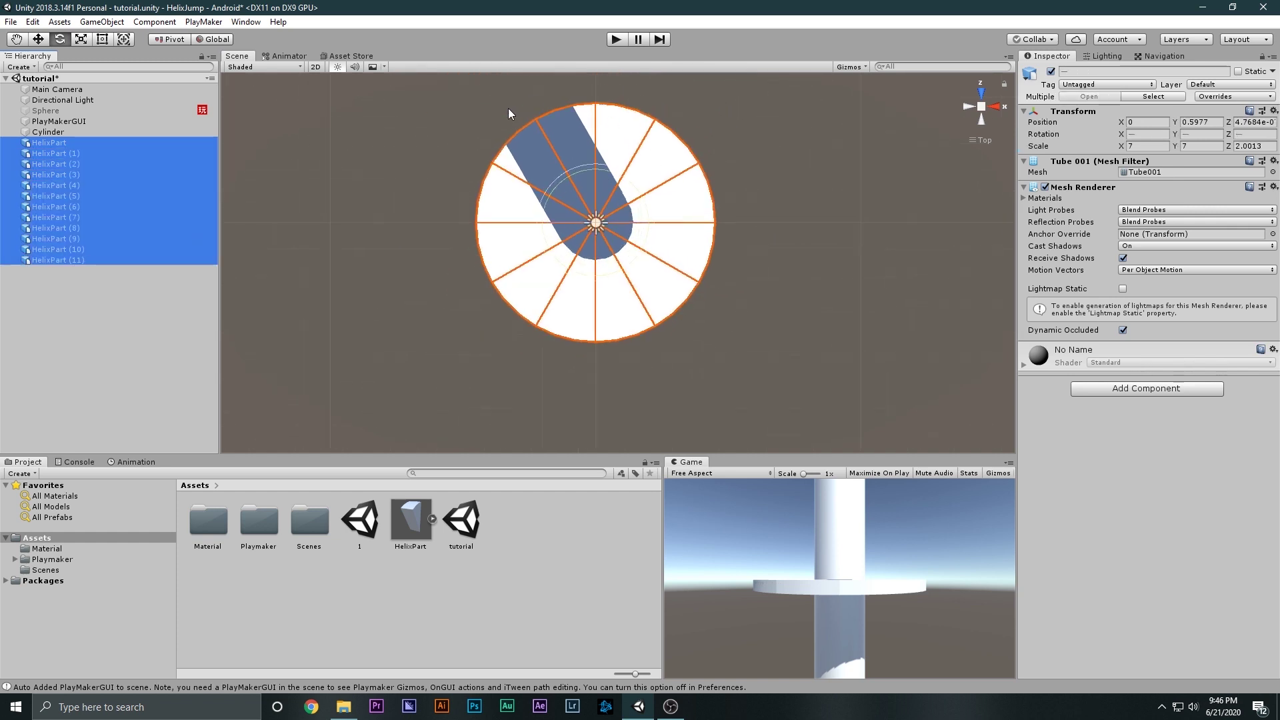
pyautogui.keyDown('alt'); pyautogui.moveTo(687, 227); pyautogui.dragTo(602, 168); pyautogui.keyUp('alt')
pyautogui.click(602, 169)
pyautogui.press('r')
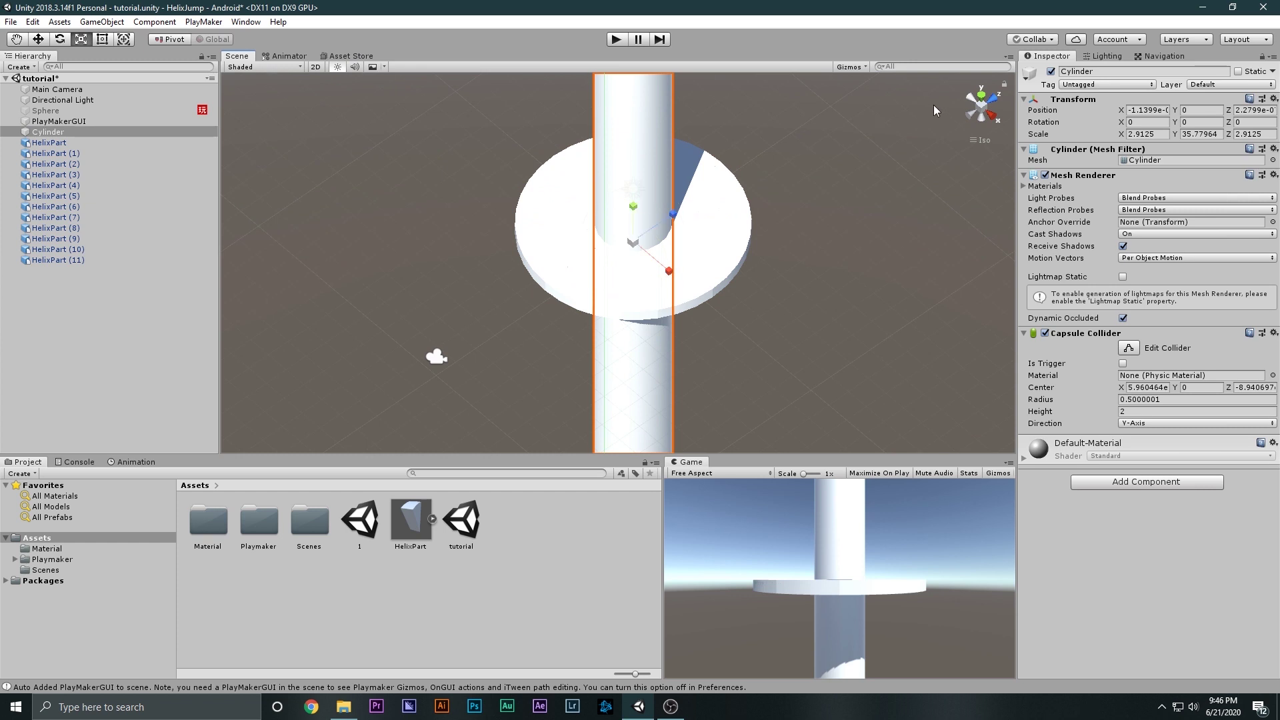
pyautogui.click(982, 98)
pyautogui.moveTo(596, 175); pyautogui.dragTo(590, 197)
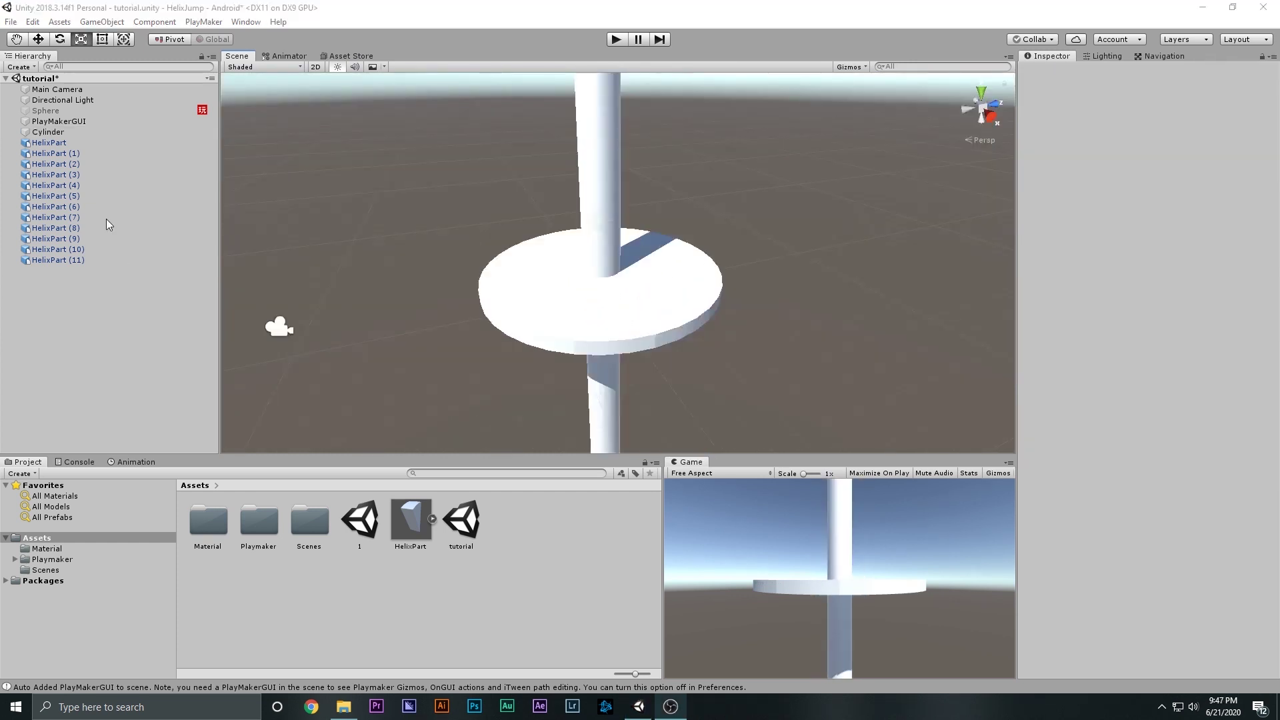
# - Unpack all twelve HelixPart prefab instances into regular objects
pyautogui.click(48, 143)
pyautogui.keyDown('shift'); pyautogui.click(59, 259); pyautogui.keyUp('shift')
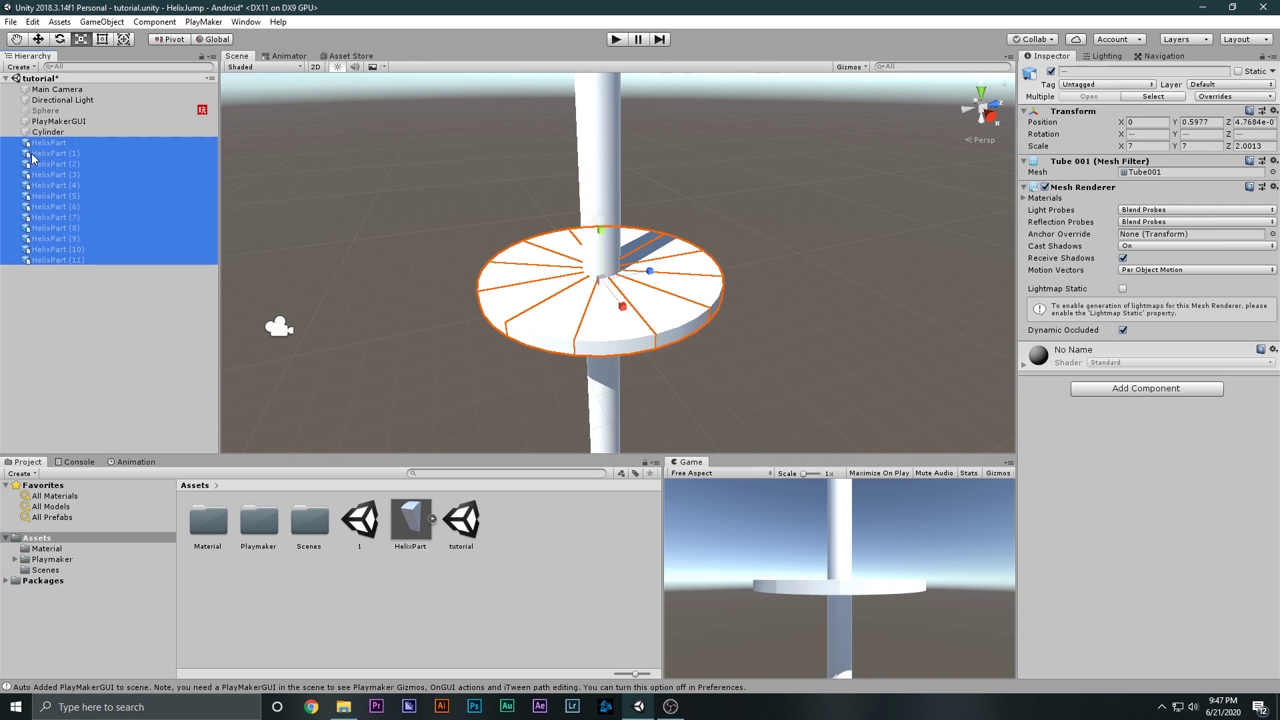
pyautogui.rightClick(69, 260)
pyautogui.click(134, 358)
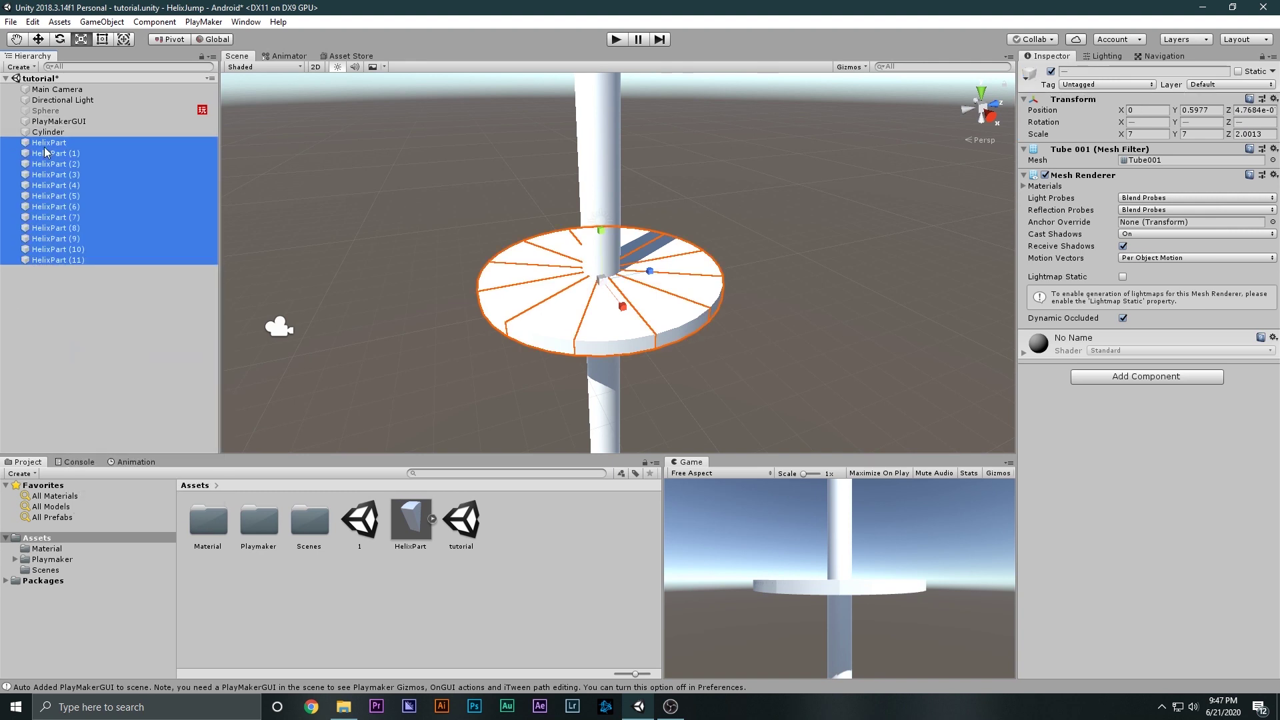
pyautogui.click(69, 290)
# - Create an empty GameObject from the first HelixPart and make it the parent of all twelve HelixParts
pyautogui.click(51, 143)
pyautogui.rightClick(50, 146)
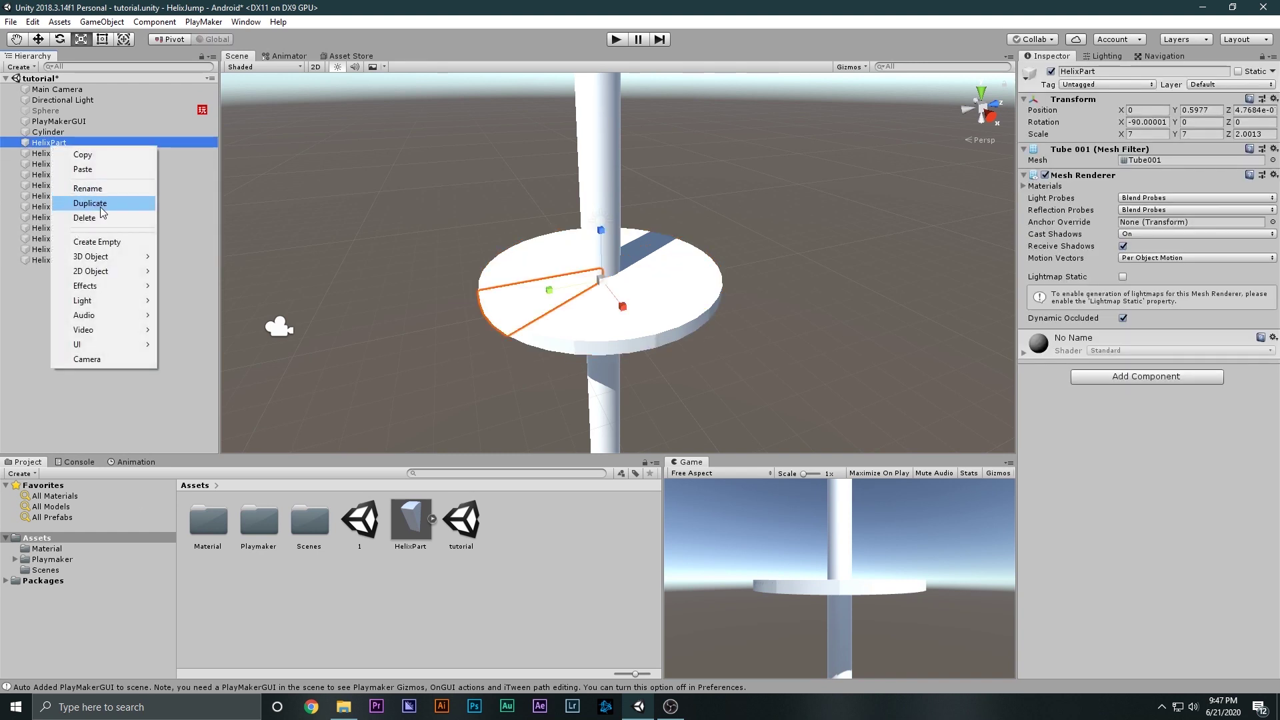
pyautogui.click(112, 242)
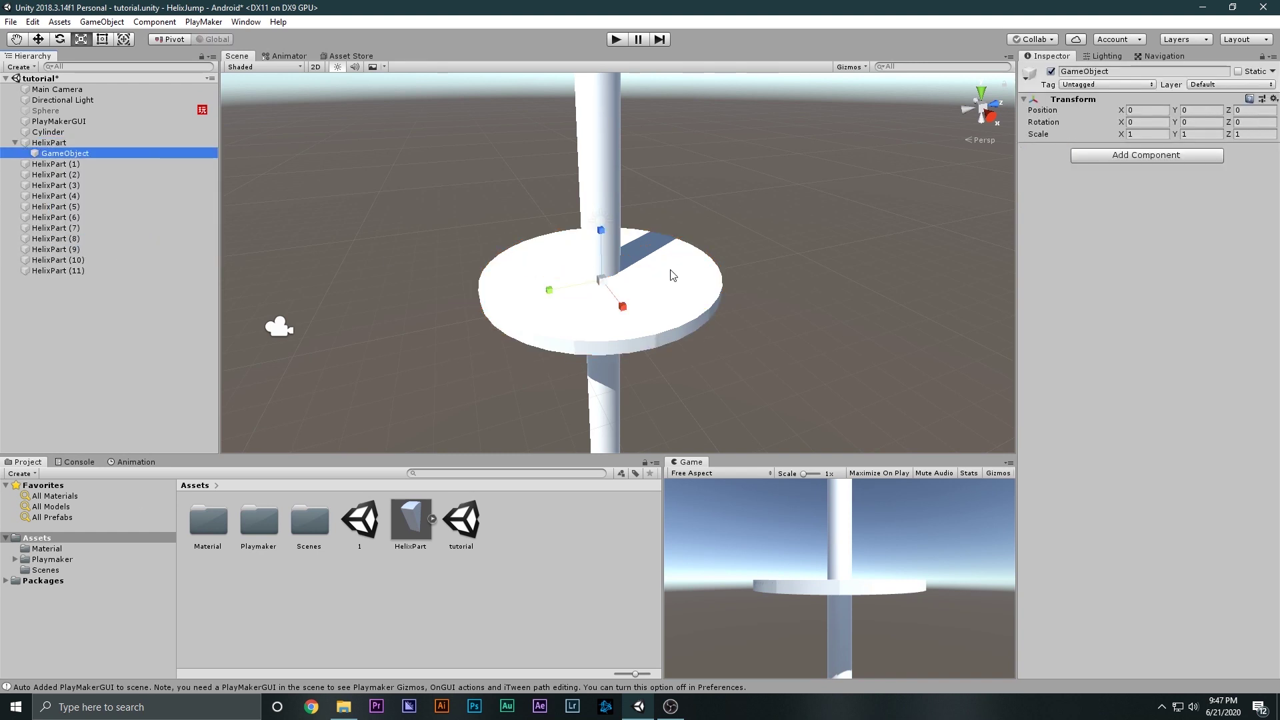
pyautogui.moveTo(65, 154); pyautogui.dragTo(40, 145)
pyautogui.click(55, 153)
pyautogui.keyDown('shift'); pyautogui.click(52, 270); pyautogui.keyUp('shift')
pyautogui.click(16, 143)
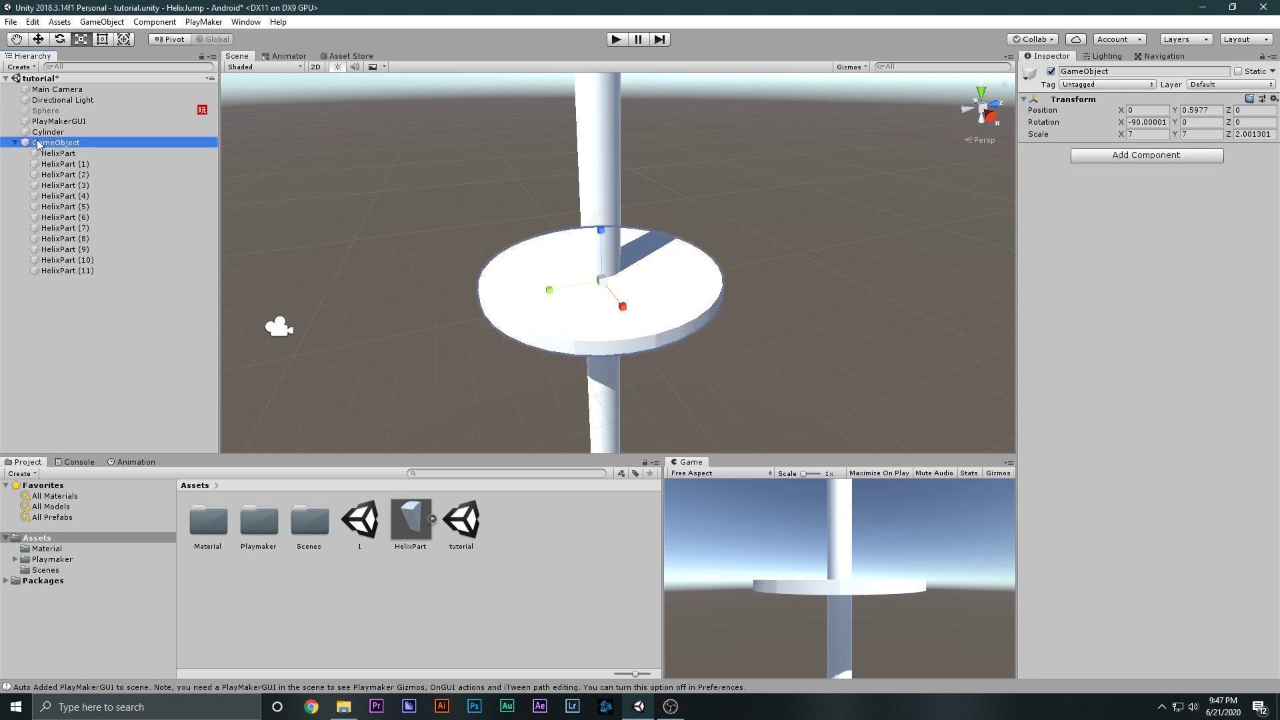
# - Test the GameObject group by toggling it off and on and trying out an upward move
pyautogui.click(1051, 71)
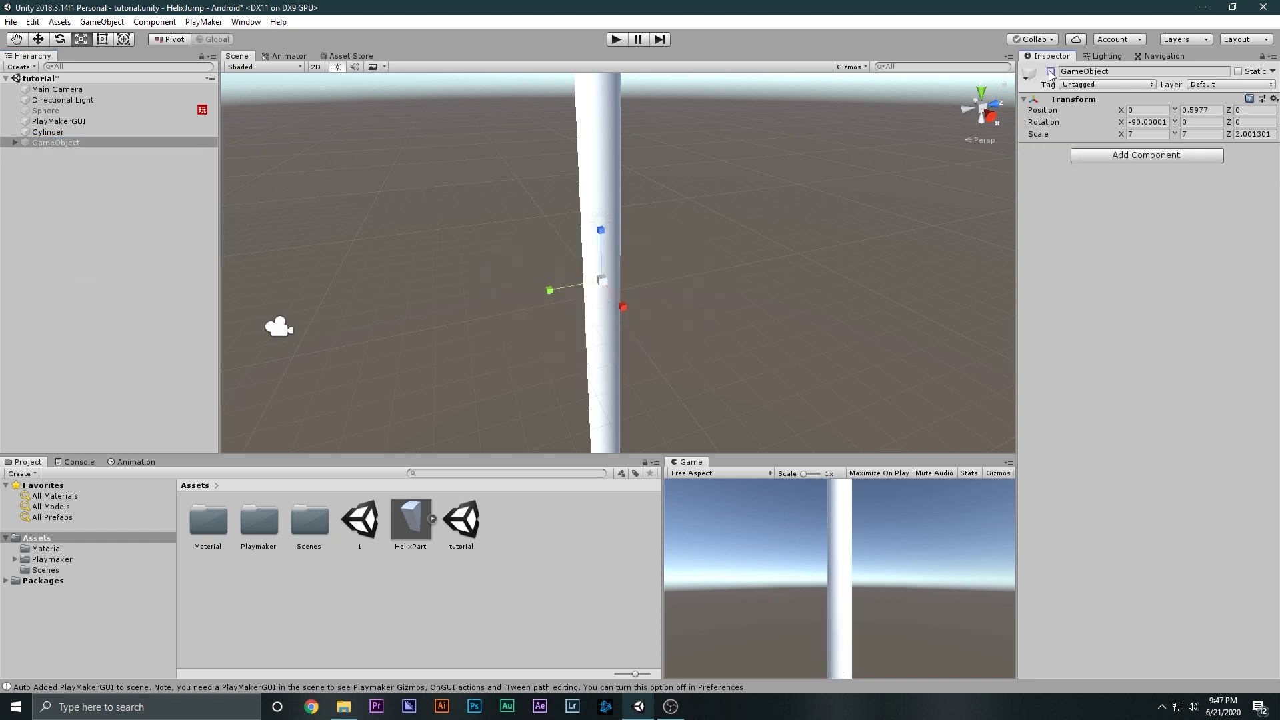
pyautogui.click(1051, 72)
pyautogui.click(1051, 72)
pyautogui.click(1051, 71)
pyautogui.click(64, 143)
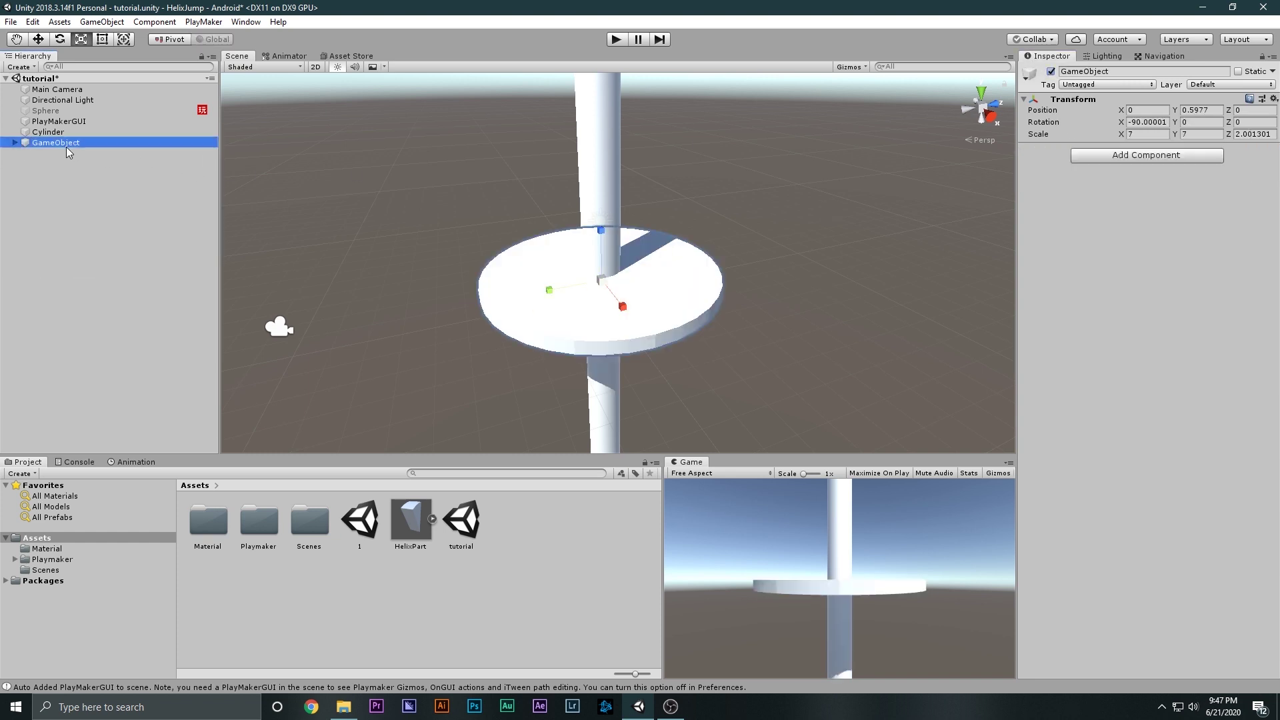
pyautogui.press('w')
pyautogui.moveTo(593, 233); pyautogui.dragTo(608, 199)
pyautogui.hotkey('ctrl', 'z')
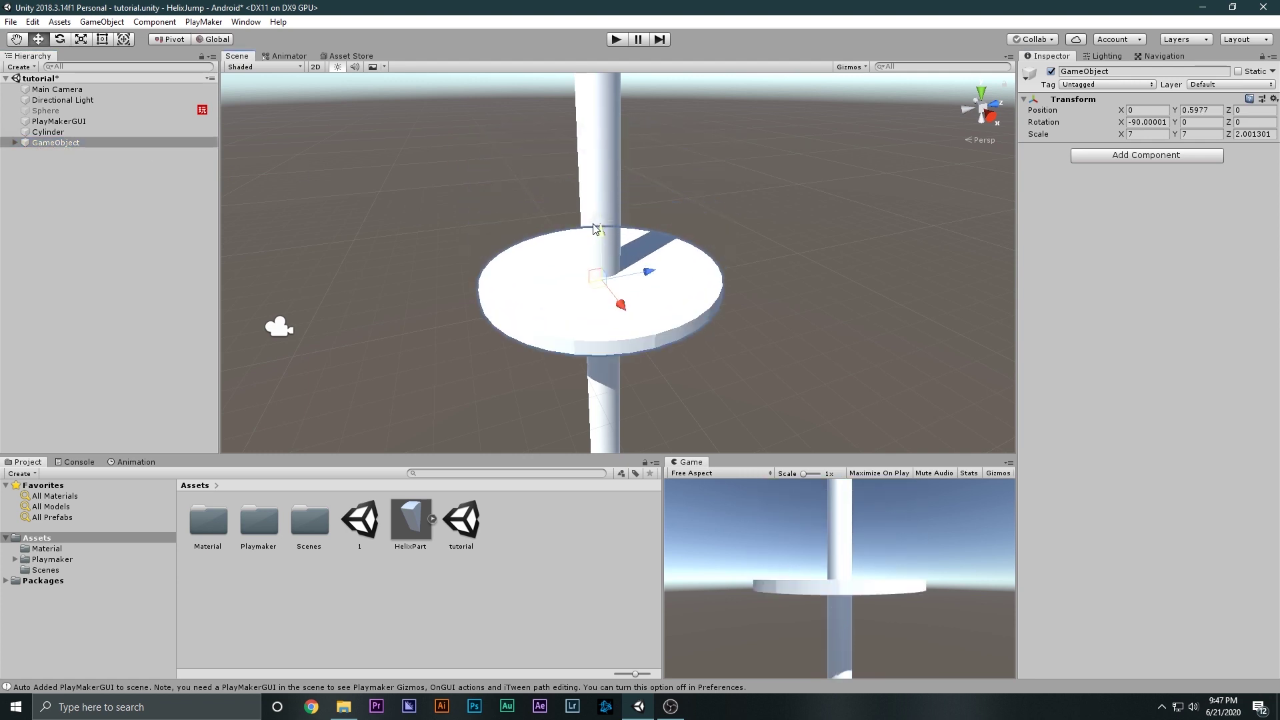
# - Lower the cylinder to a Y position of about -28.4 so its upper end sits above the ring
pyautogui.scroll(-5, 476, 168)
pyautogui.scroll(-4, 478, 169)
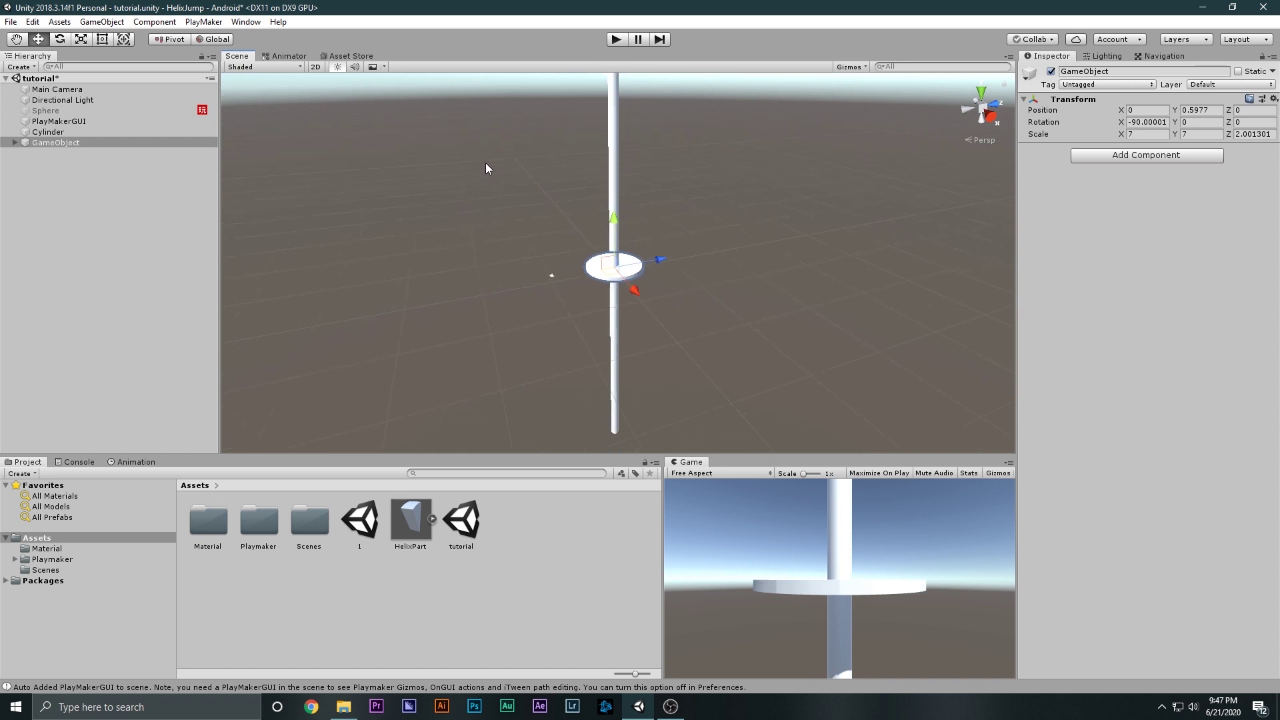
pyautogui.click(614, 130)
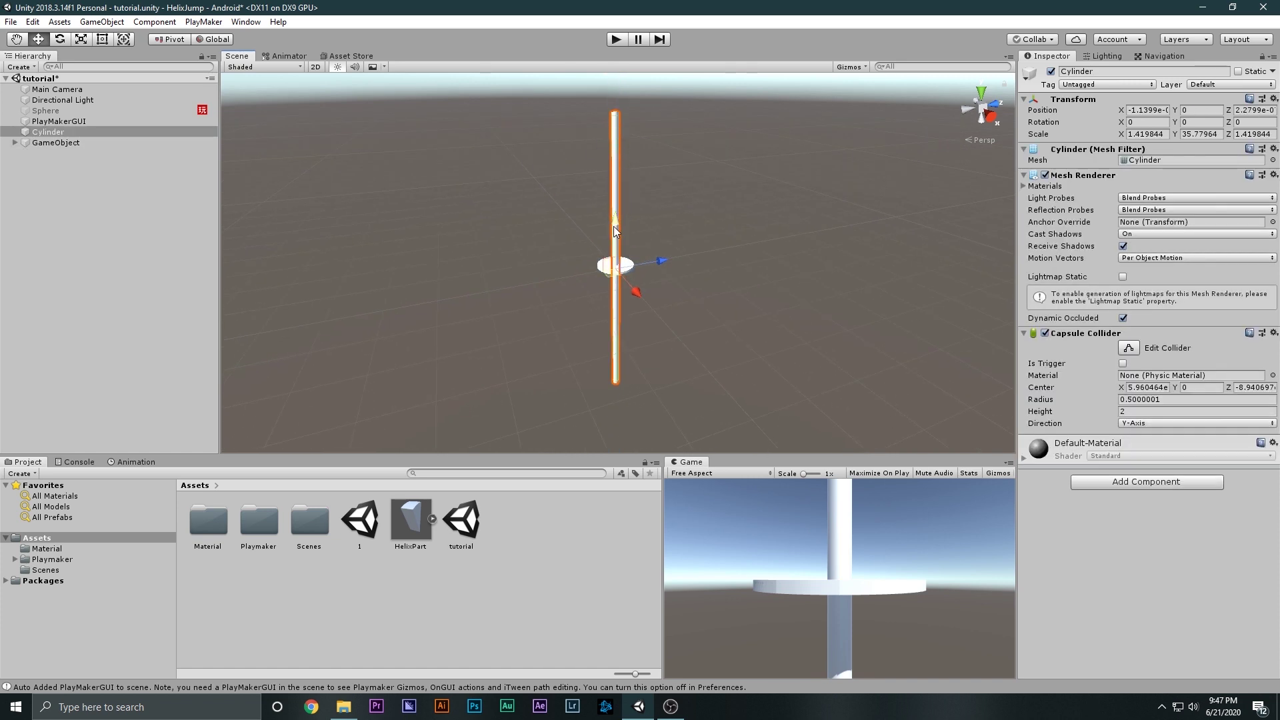
pyautogui.moveTo(613, 226); pyautogui.dragTo(631, 326)
pyautogui.scroll(3, 630, 327)
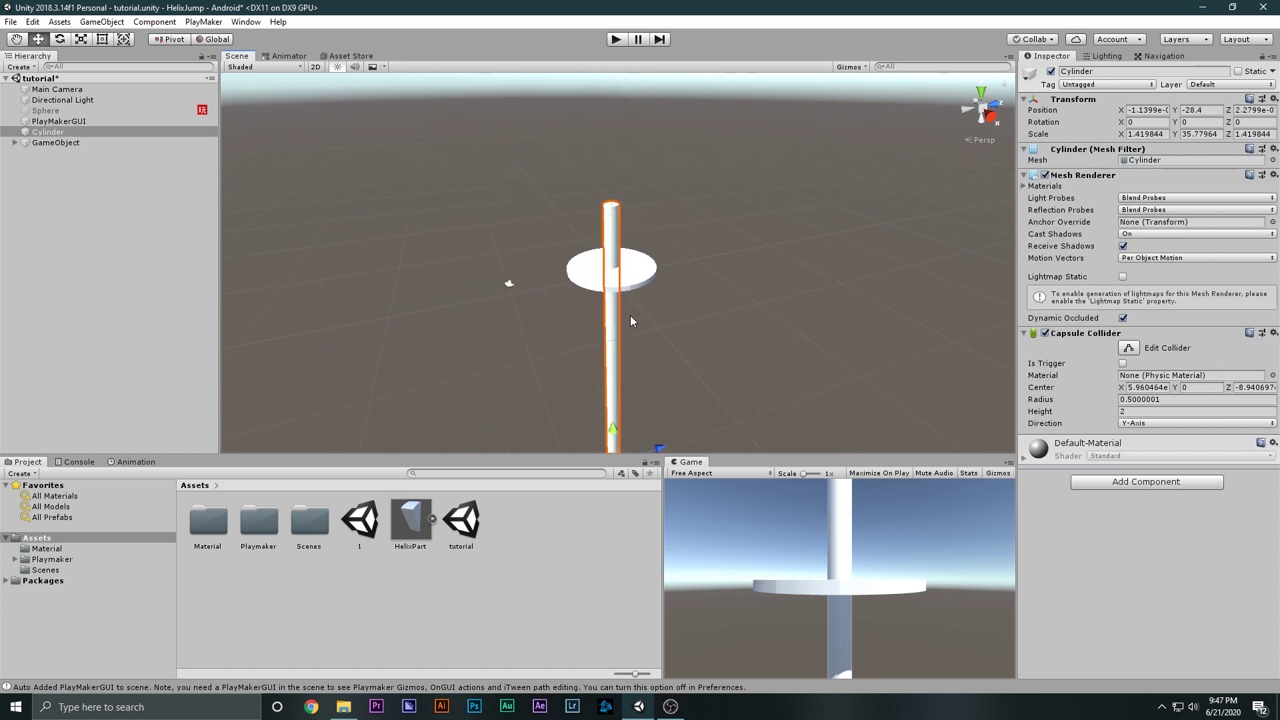
# - Reactivate the Sphere and move it toward the pole to a Z position of about -2.8
pyautogui.click(153, 110)
pyautogui.scroll(2, 672, 264)
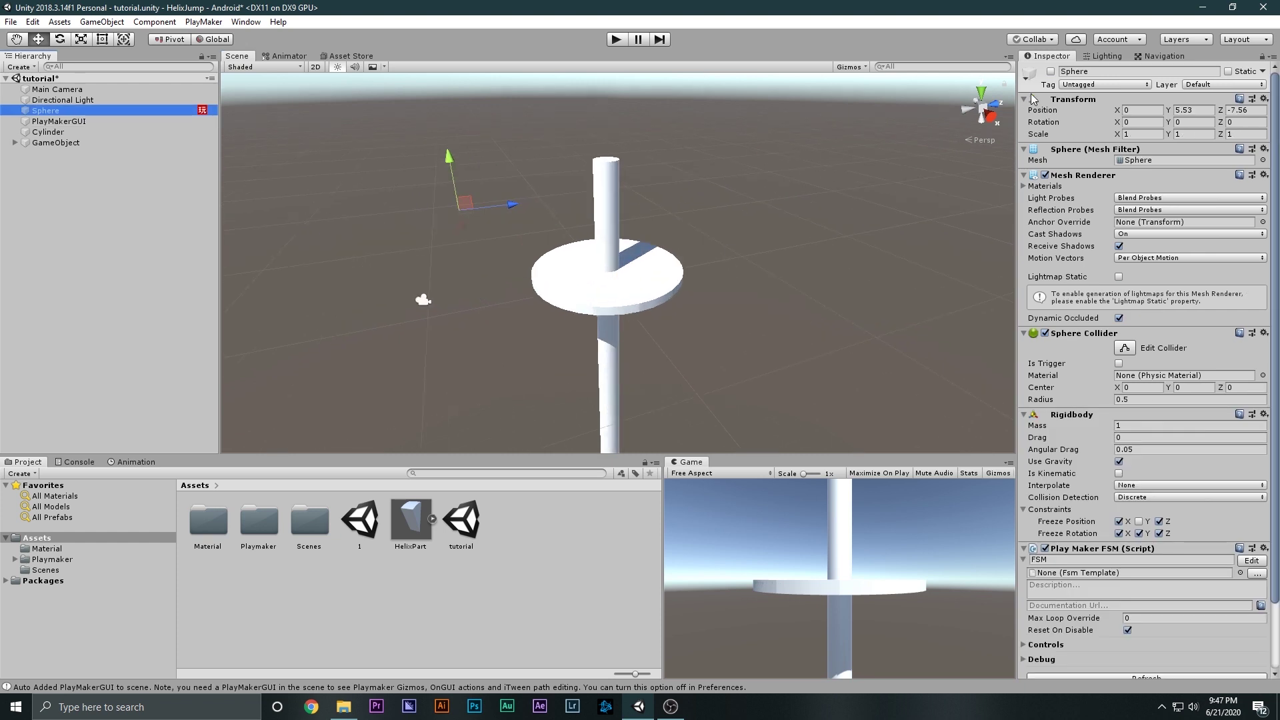
pyautogui.click(1051, 71)
pyautogui.moveTo(507, 208); pyautogui.dragTo(613, 210)
# - From the top view, shift the Sphere outward over the ring to about X 0.08 and Z -3.33
pyautogui.click(982, 93)
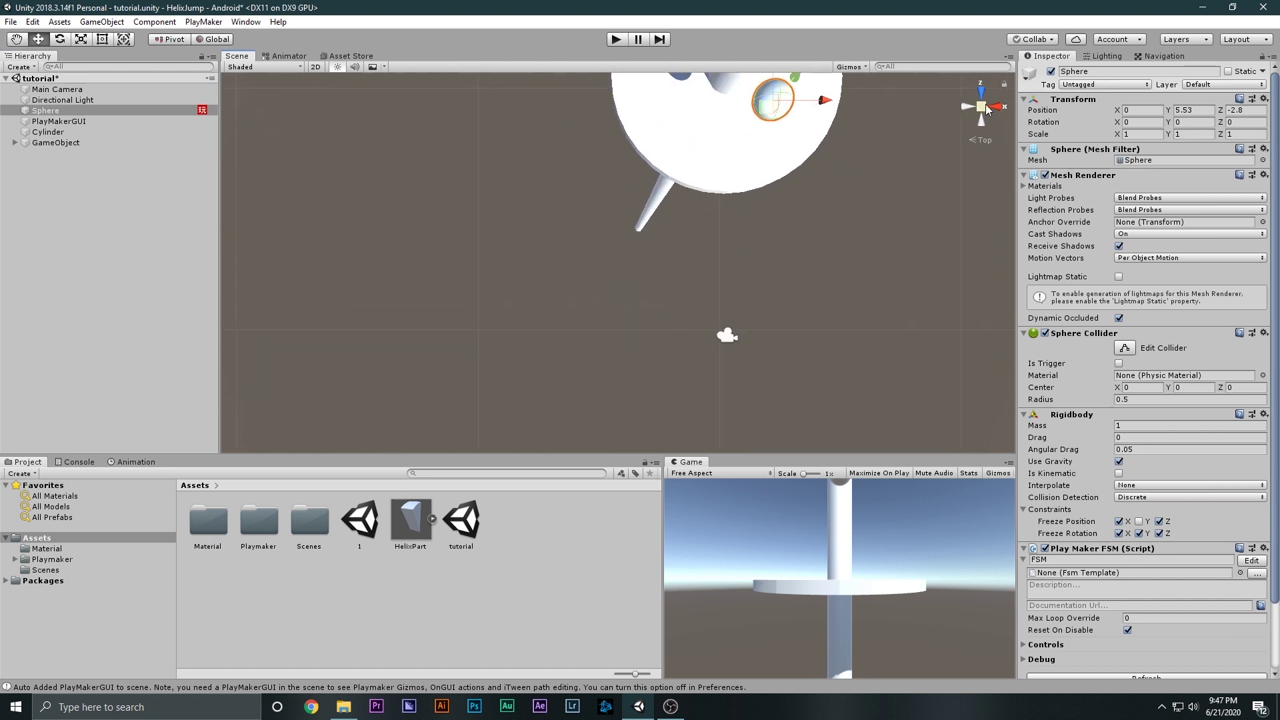
pyautogui.click(983, 105)
pyautogui.moveTo(779, 144); pyautogui.dragTo(653, 274, button='middle')
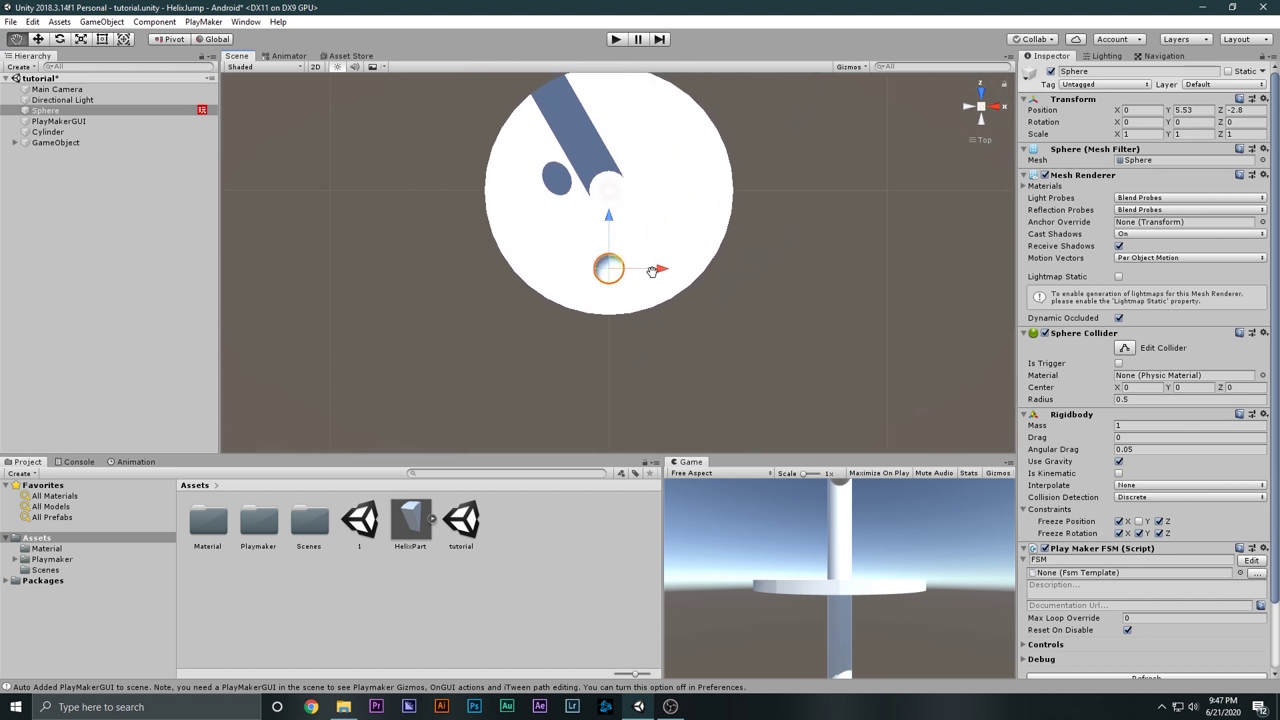
pyautogui.scroll(3, 631, 260)
pyautogui.moveTo(619, 274); pyautogui.dragTo(620, 290)
pyautogui.keyDown('alt'); pyautogui.moveTo(778, 356); pyautogui.dragTo(491, 138); pyautogui.keyUp('alt')
pyautogui.keyDown('alt'); pyautogui.moveTo(1003, 141); pyautogui.dragTo(639, 160); pyautogui.keyUp('alt')
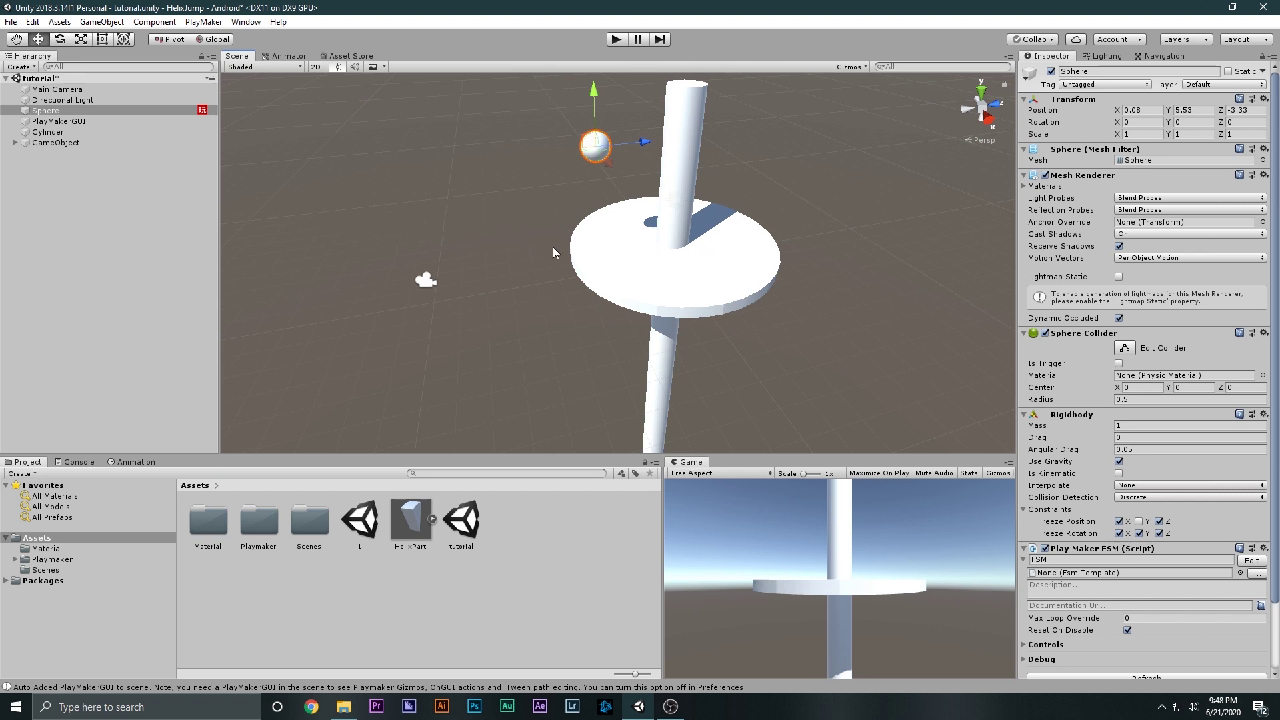
pyautogui.moveTo(695, 240)
pyautogui.mouseDown(button='middle')
pyautogui.moveTo(627, 244)
pyautogui.moveTo(677, 236)
pyautogui.mouseUp(button='middle')
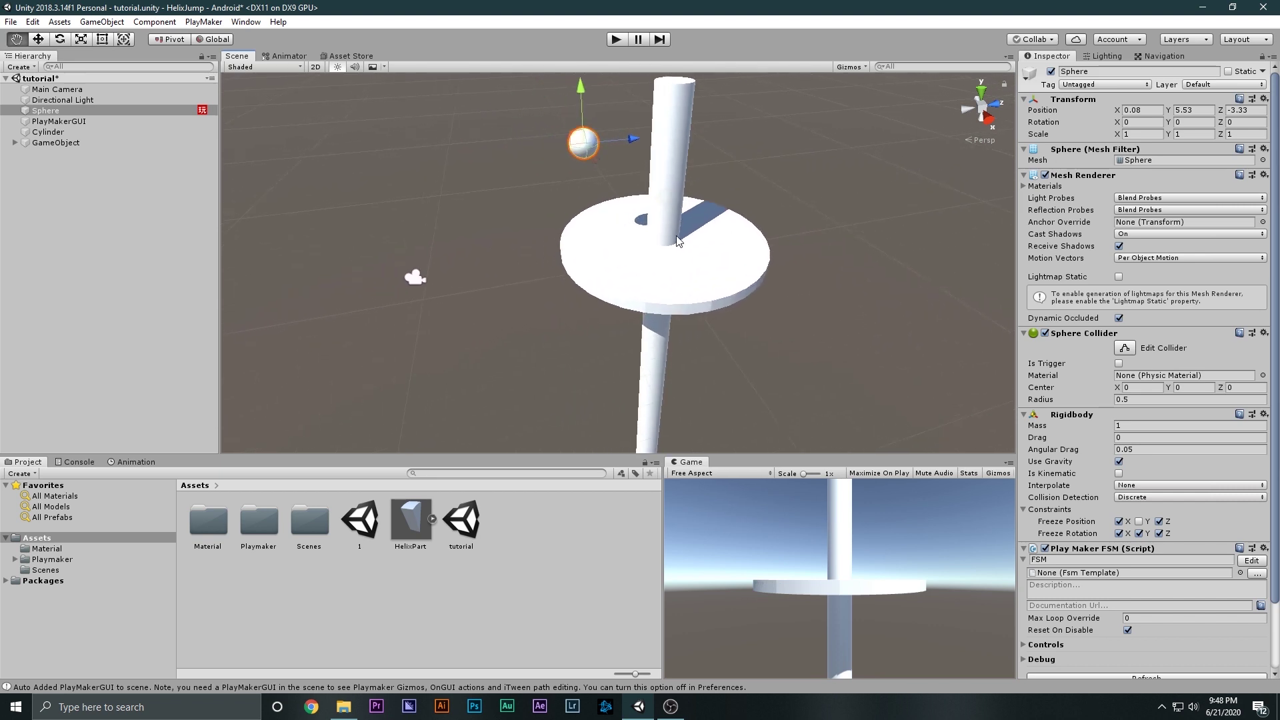
pyautogui.keyDown('alt'); pyautogui.moveTo(678, 241); pyautogui.dragTo(599, 266); pyautogui.keyUp('alt')
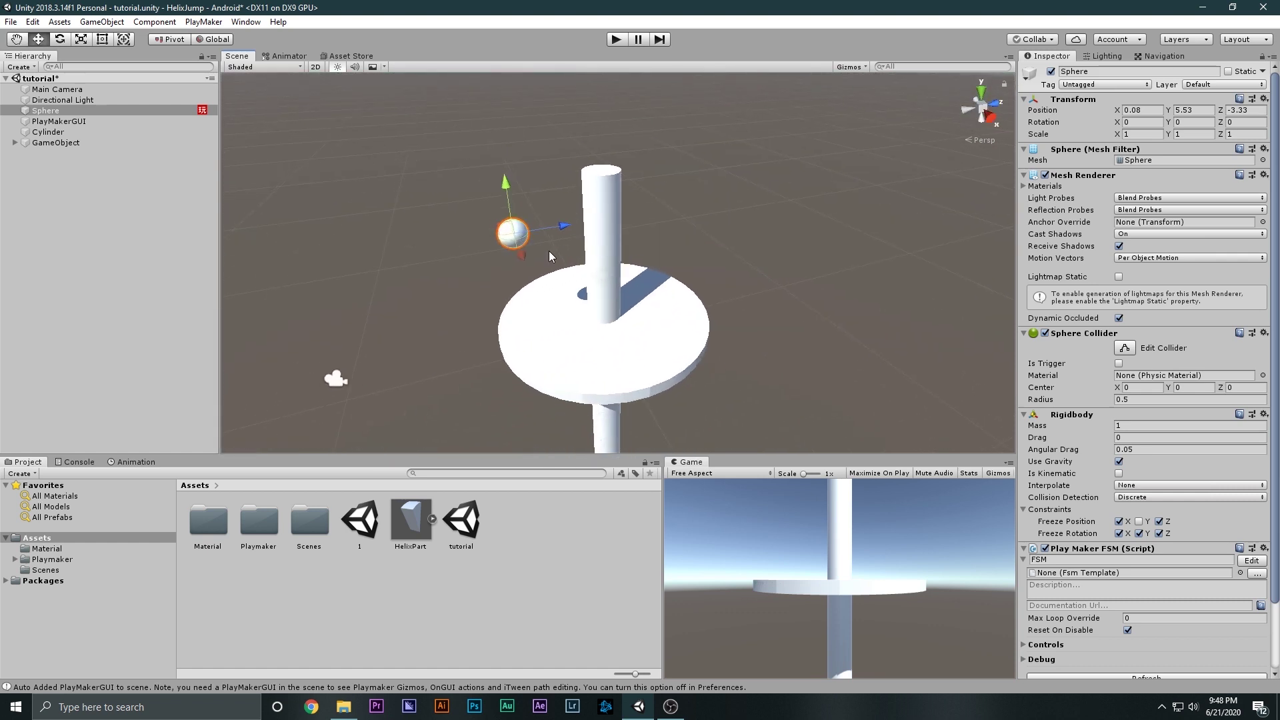
# - Reorder the hierarchy so the Sphere sits below the GameObject group
pyautogui.moveTo(52, 110); pyautogui.dragTo(49, 174)
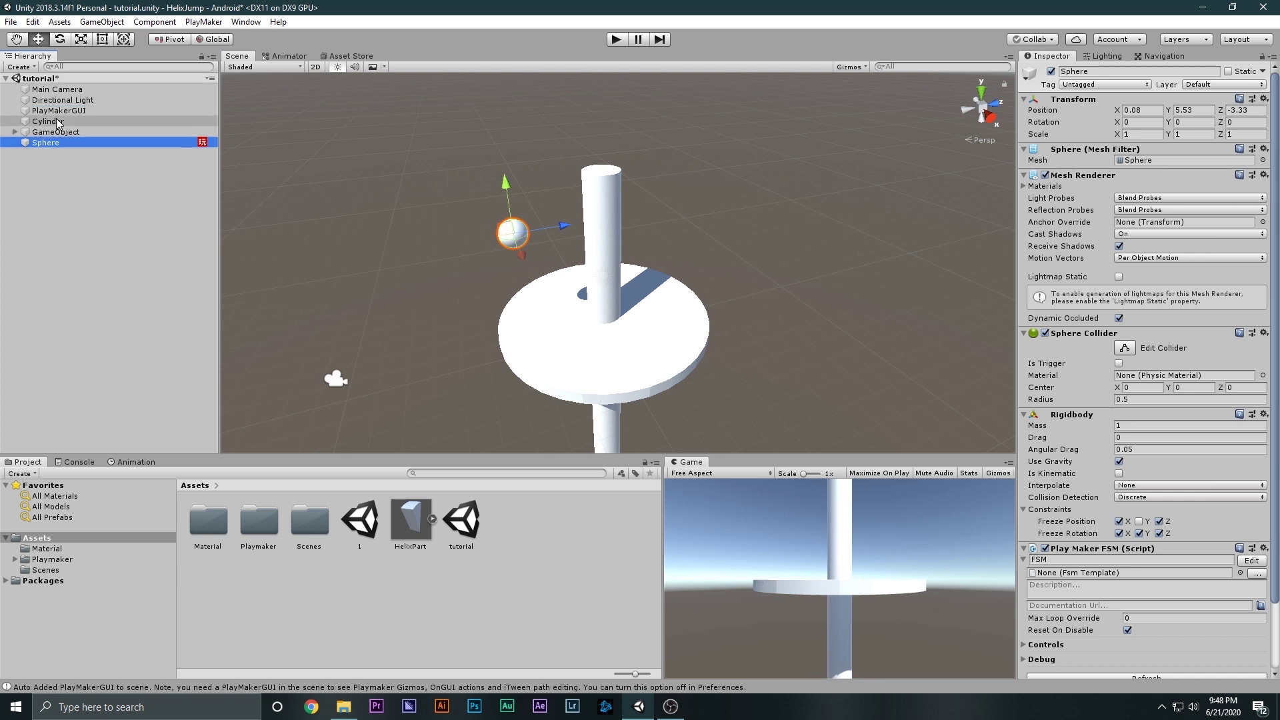
pyautogui.click(57, 131)
pyautogui.click(560, 205)
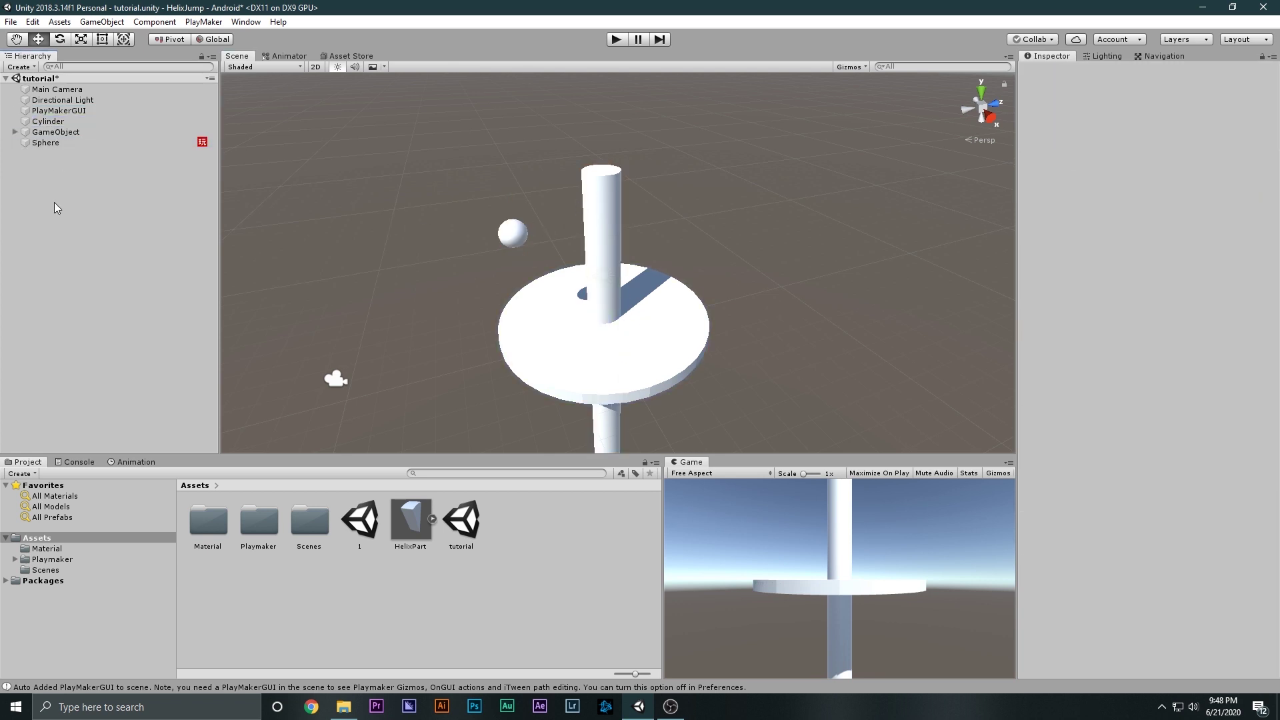
# - Try deleting one wedge from the ring, and undo the deletion
pyautogui.click(535, 324)
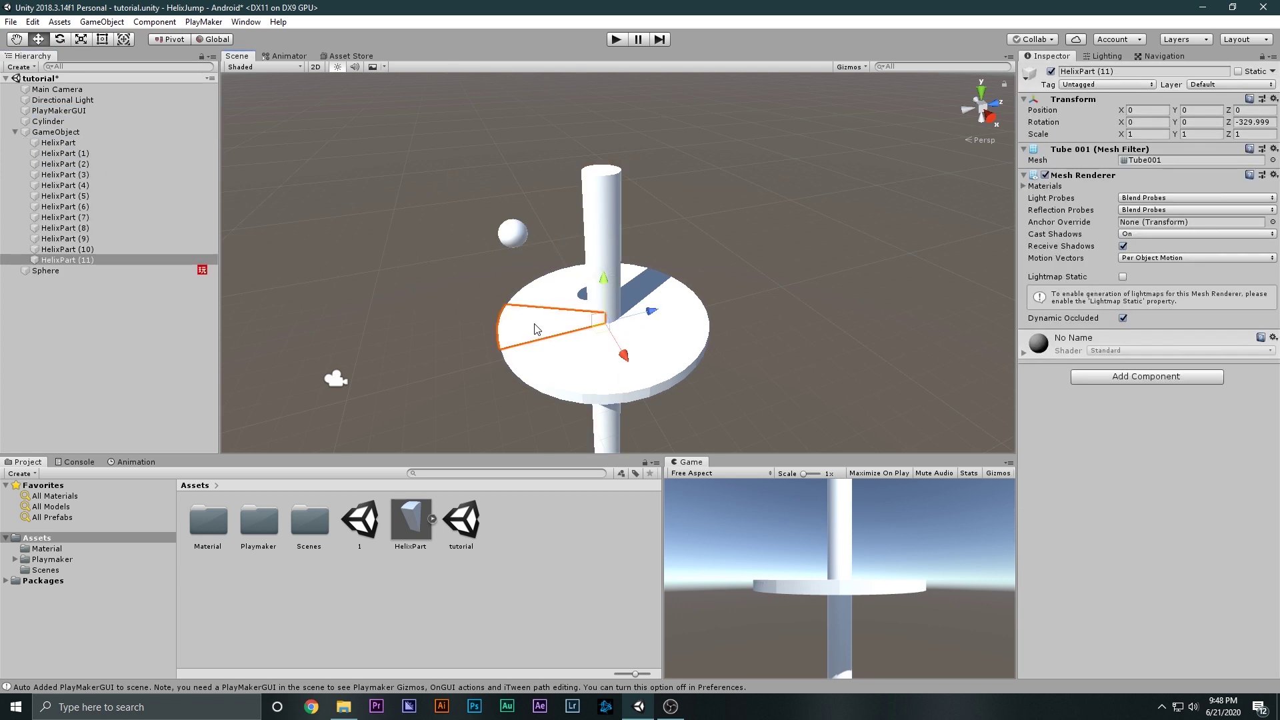
pyautogui.press('Delete')
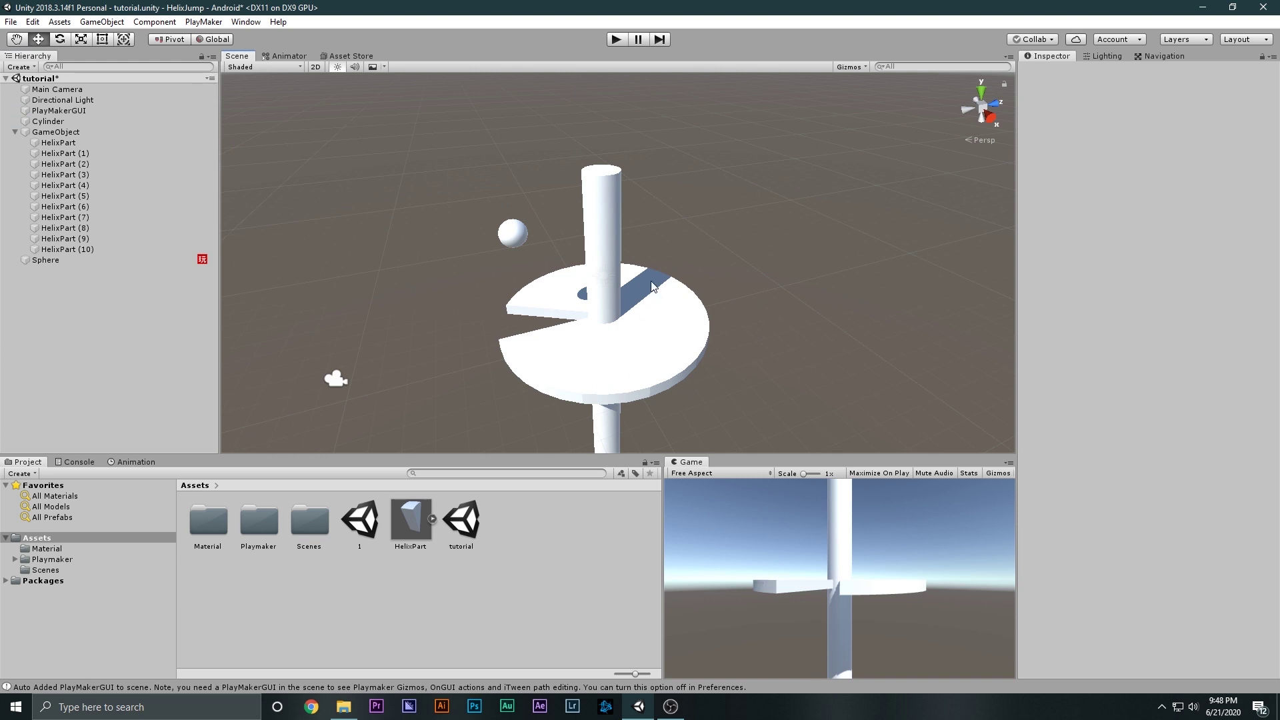
pyautogui.hotkey('ctrl', 'z')
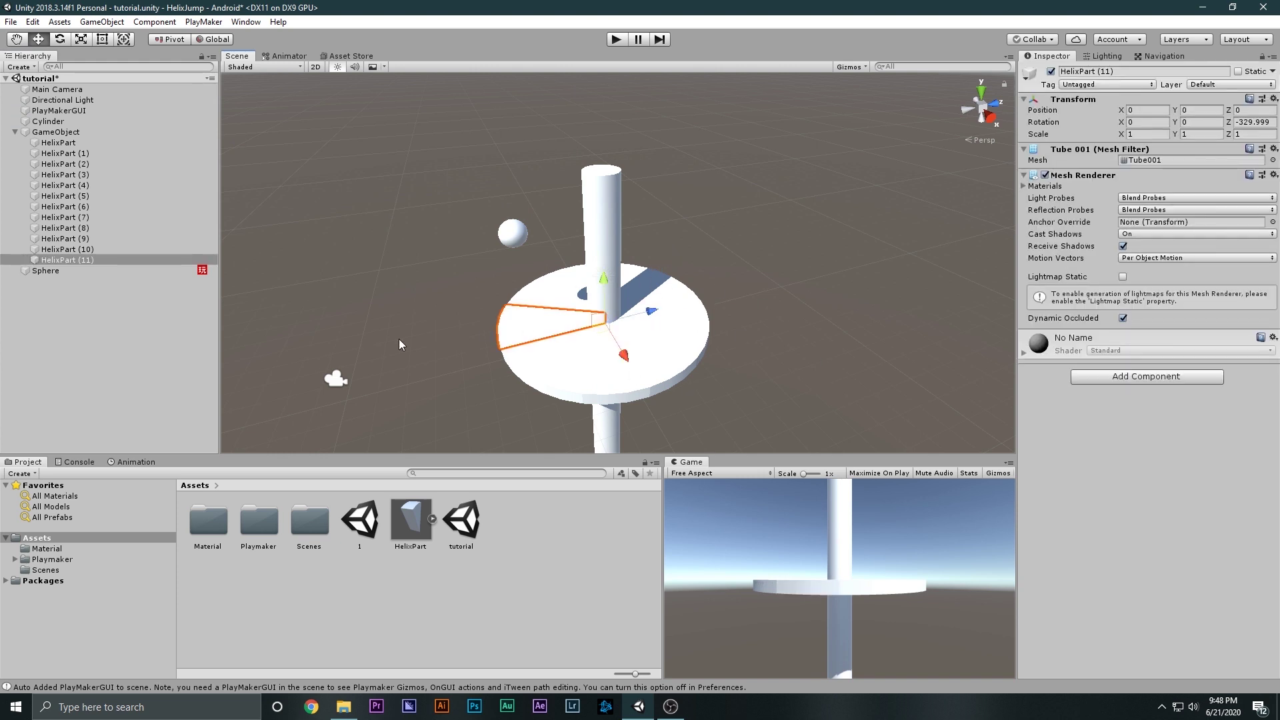
pyautogui.click(197, 316)
# - Play the scene to check how the Sphere behaves when it falls onto the ring, and stop it
pyautogui.click(622, 40)
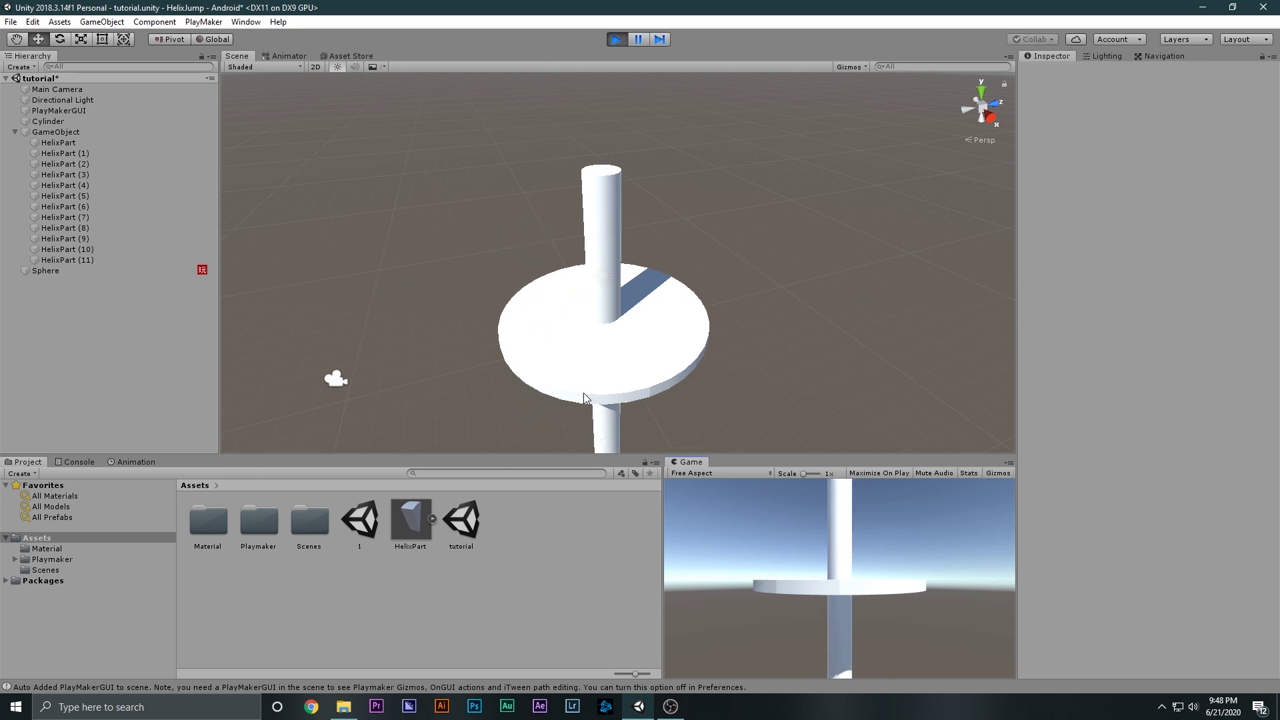
pyautogui.moveTo(583, 393); pyautogui.dragTo(572, 479, button='right')
pyautogui.moveTo(599, 340); pyautogui.dragTo(615, 100, button='right')
pyautogui.click(616, 39)
# - Add a Mesh Collider to all the HelixPart wedges at once and make the colliders convex
pyautogui.click(580, 344)
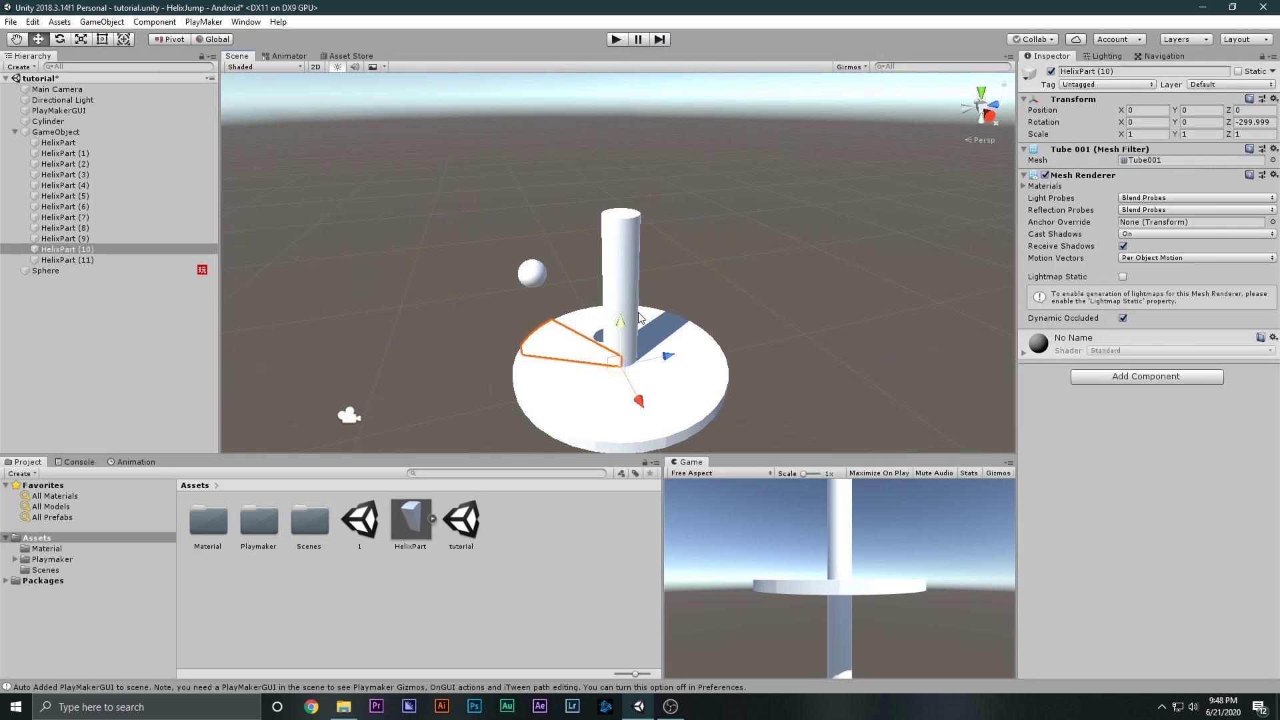
pyautogui.click(67, 143)
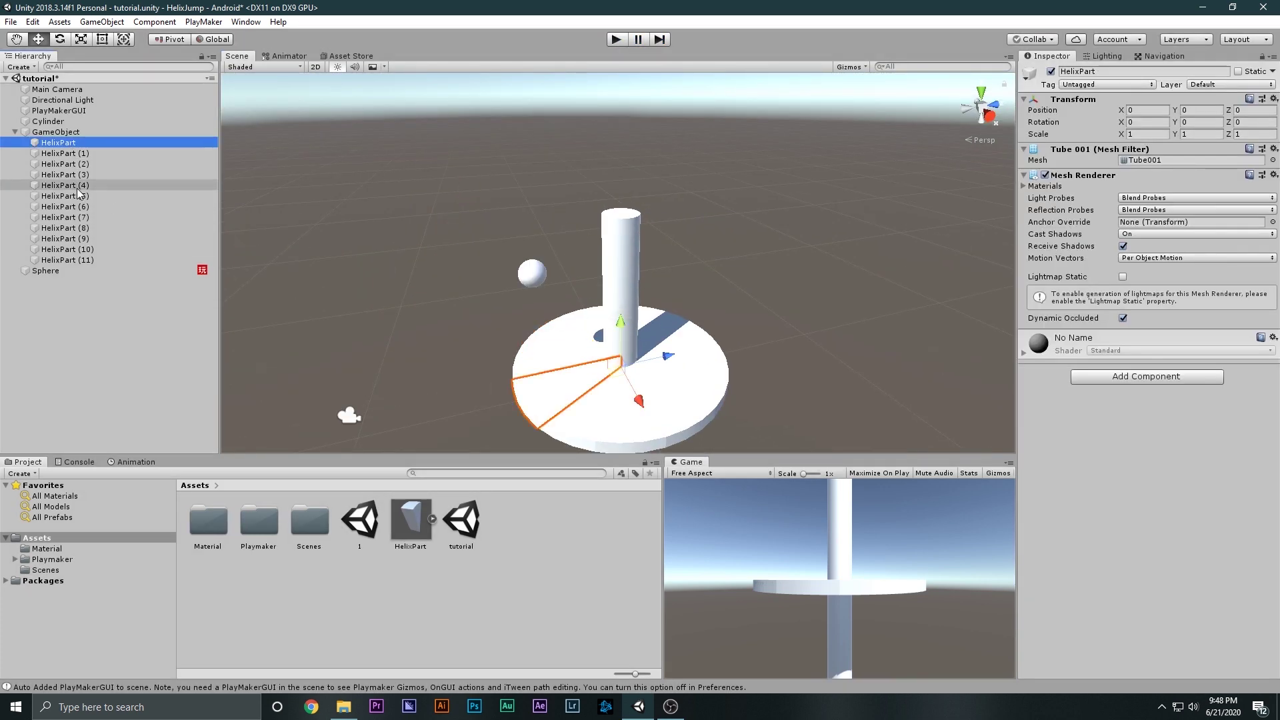
pyautogui.keyDown('shift'); pyautogui.click(80, 260); pyautogui.keyUp('shift')
pyautogui.click(1142, 378)
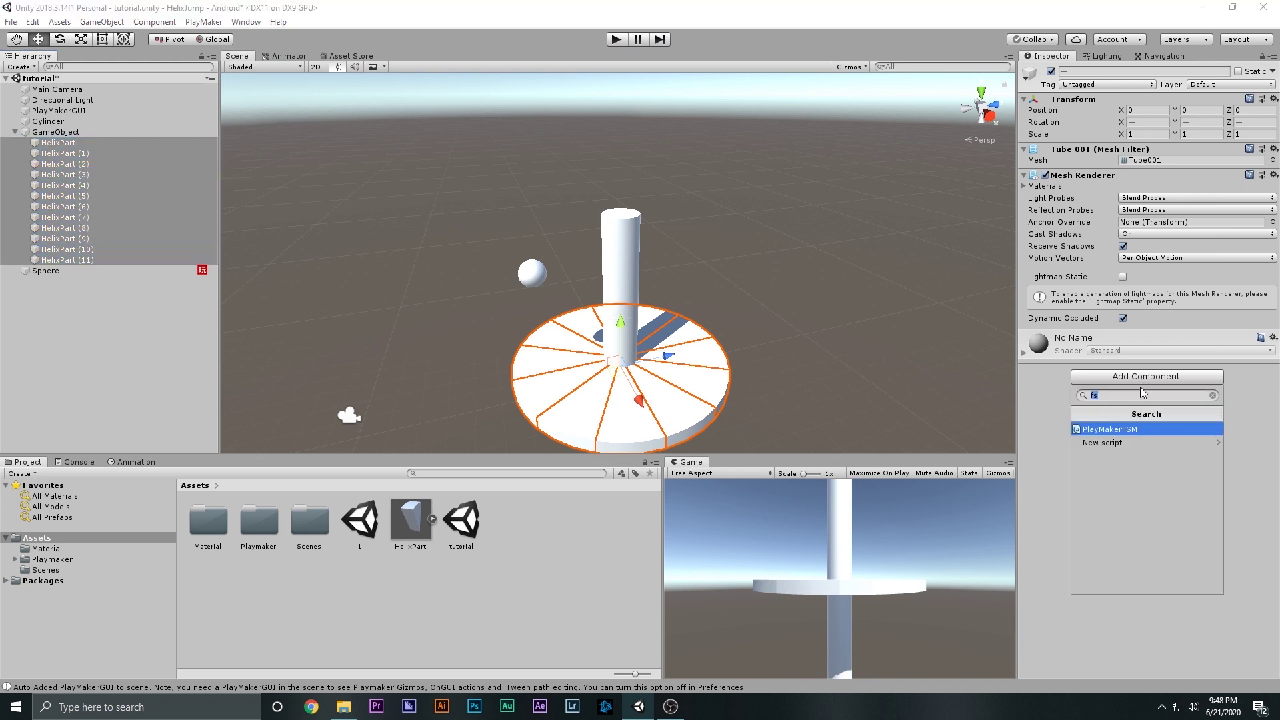
pyautogui.write('mesh')
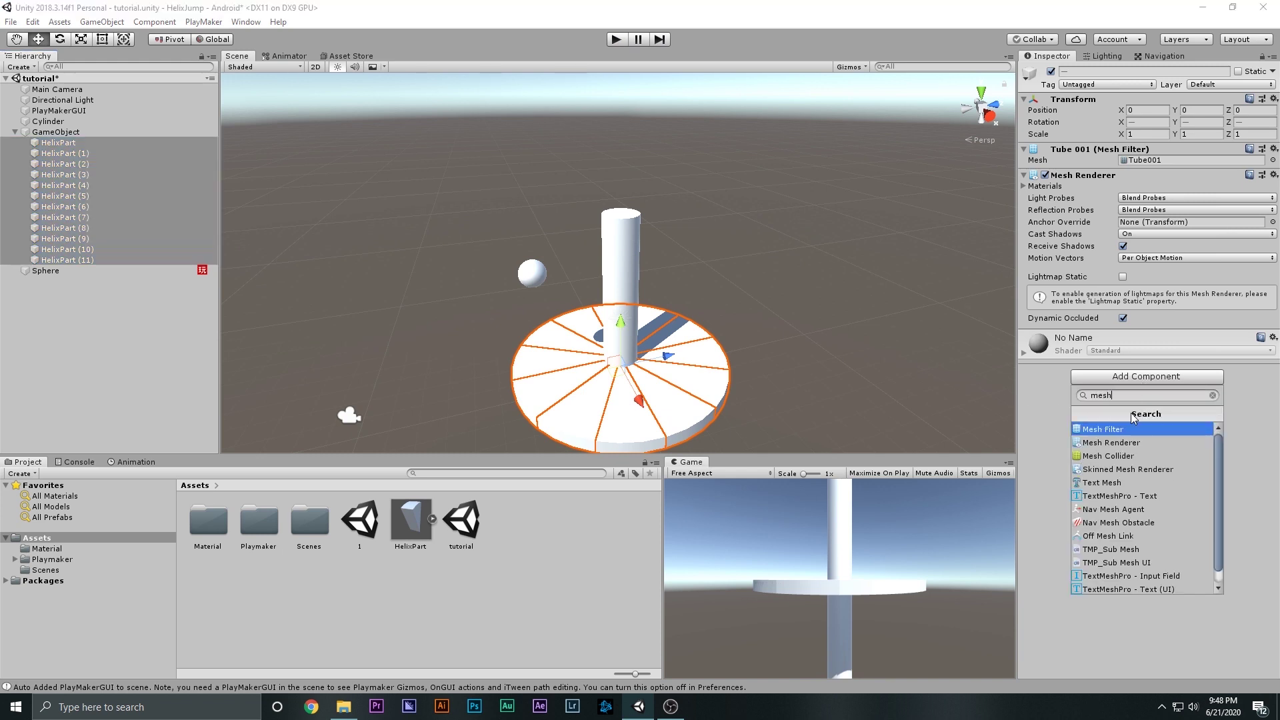
pyautogui.click(1113, 456)
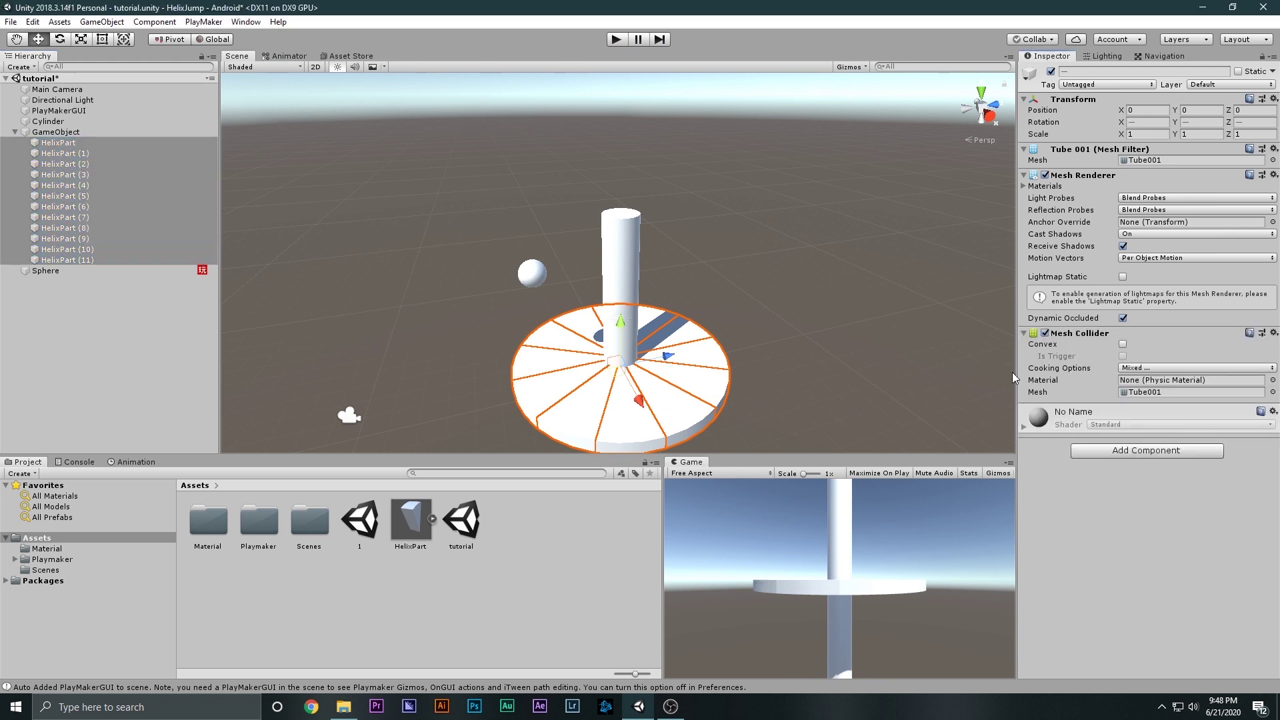
pyautogui.click(1124, 345)
# - Examine a front wedge's collider up close, and play the scene to check the Sphere's landing on the ring
pyautogui.moveTo(891, 353); pyautogui.dragTo(877, 179, button='middle')
pyautogui.click(708, 256)
pyautogui.click(632, 235)
pyautogui.scroll(5, 634, 237)
pyautogui.scroll(2, 635, 236)
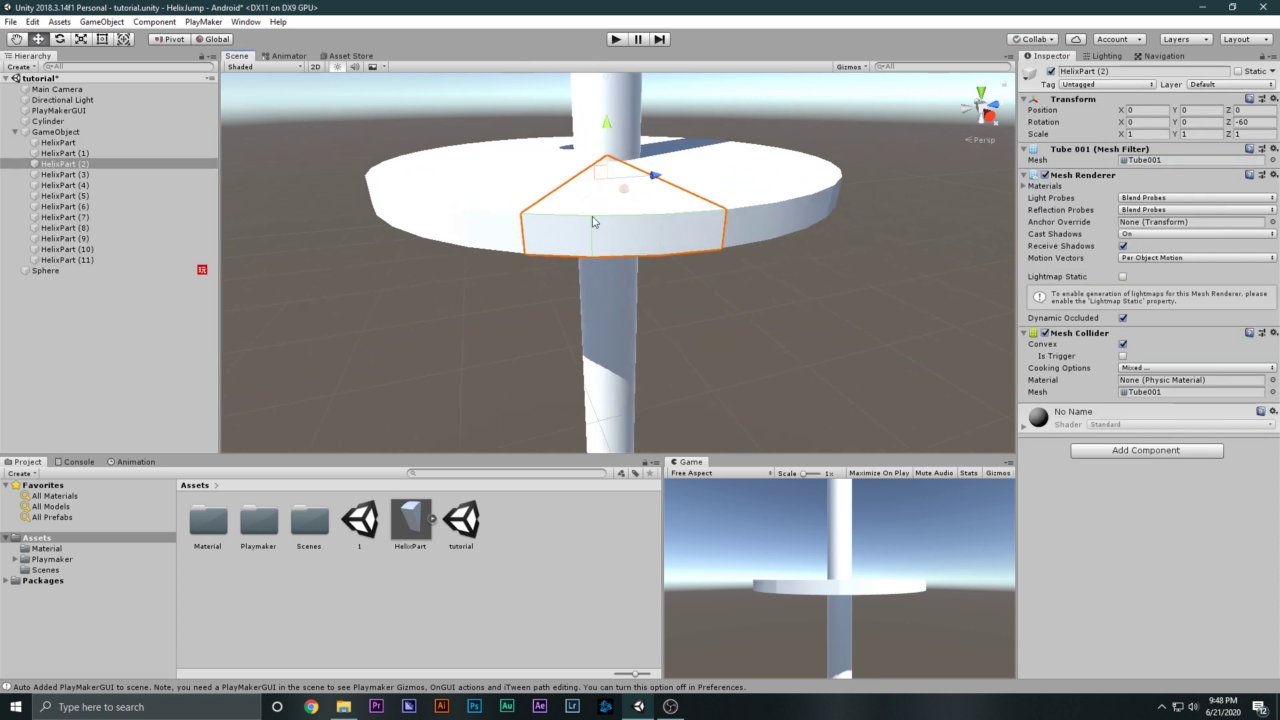
pyautogui.click(722, 253)
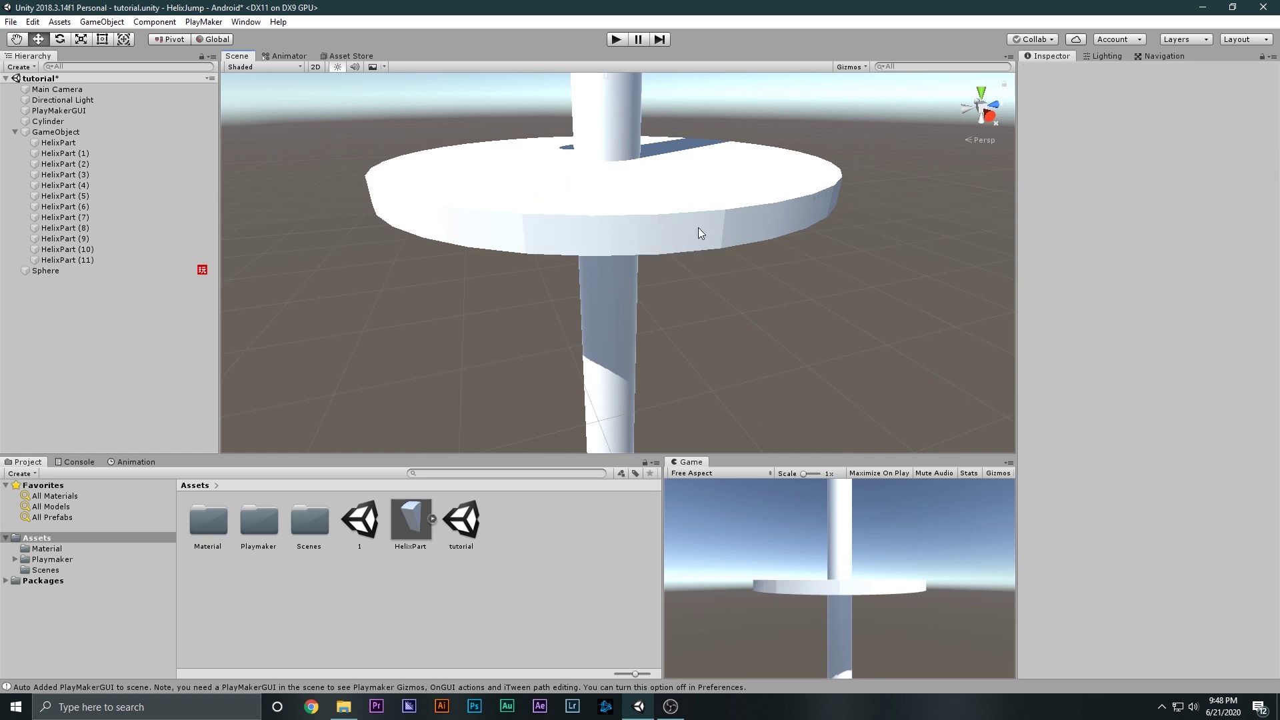
pyautogui.moveTo(698, 226); pyautogui.dragTo(705, 355, button='middle')
pyautogui.scroll(-5, 704, 355)
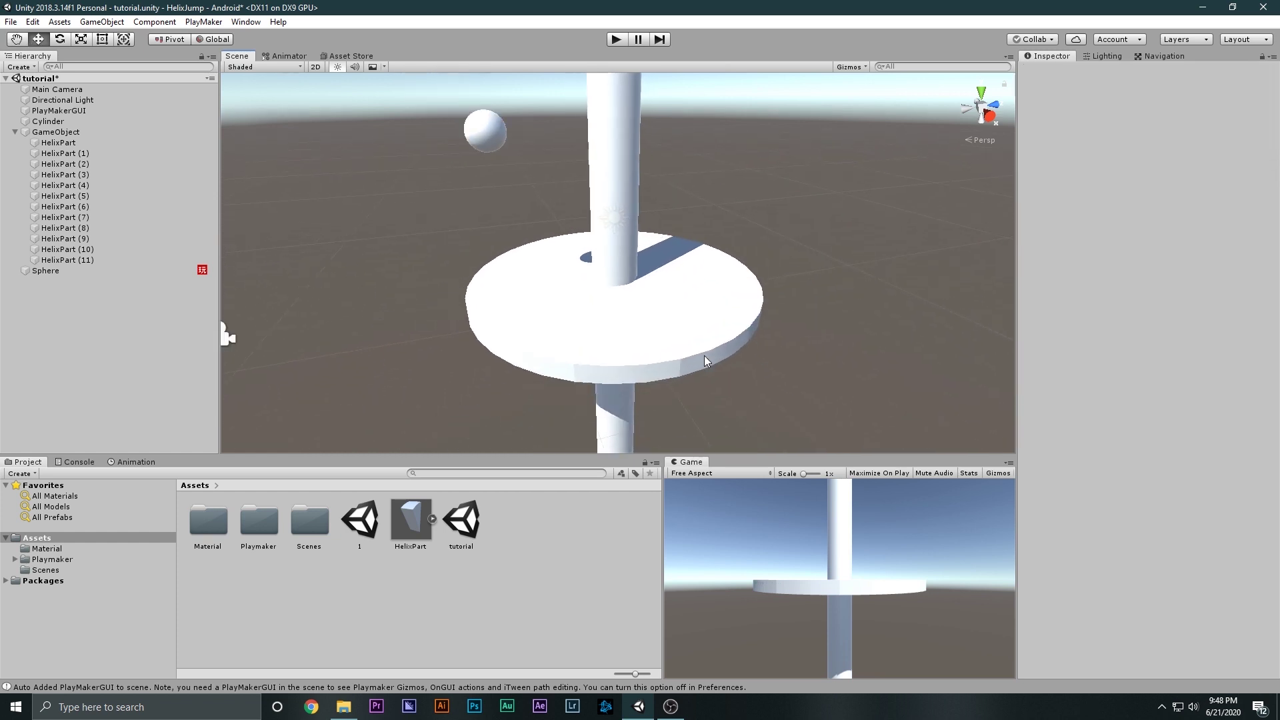
pyautogui.click(615, 43)
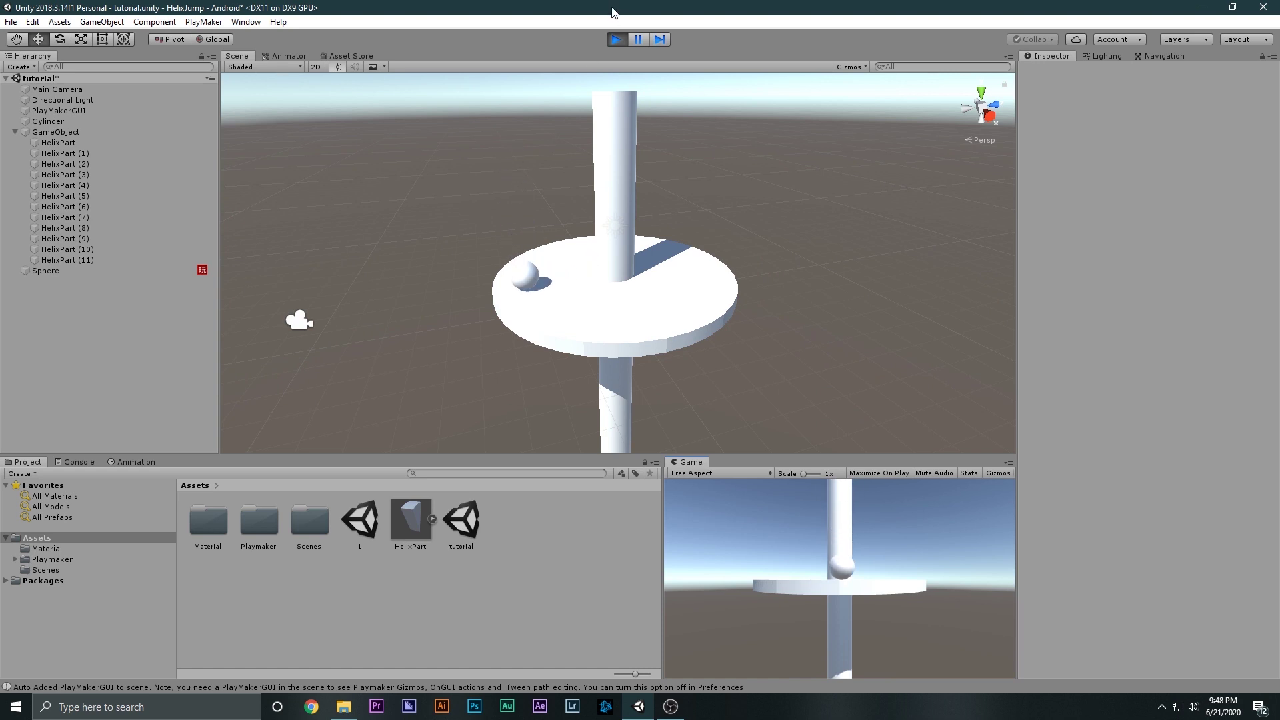
pyautogui.click(617, 40)
# - Assign the Ground tag to all the HelixPart wedges
pyautogui.click(126, 152)
pyautogui.click(100, 143)
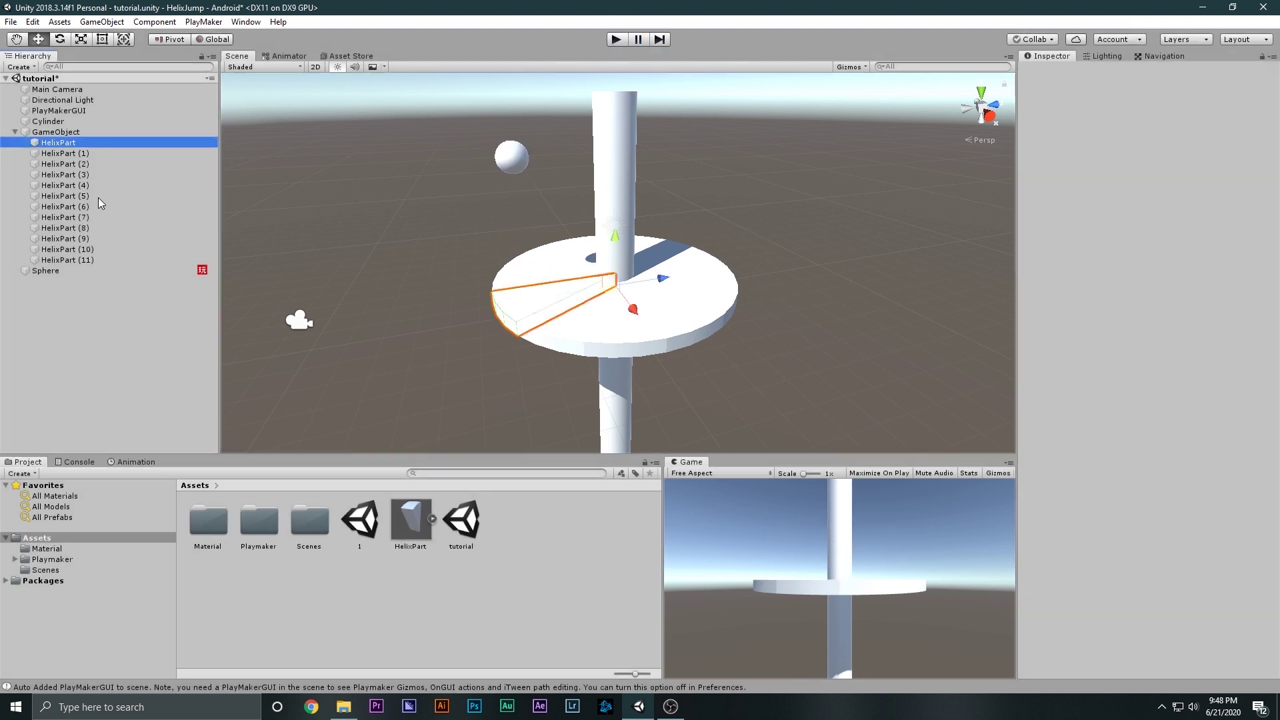
pyautogui.keyDown('shift'); pyautogui.click(81, 260); pyautogui.keyUp('shift')
pyautogui.click(1081, 85)
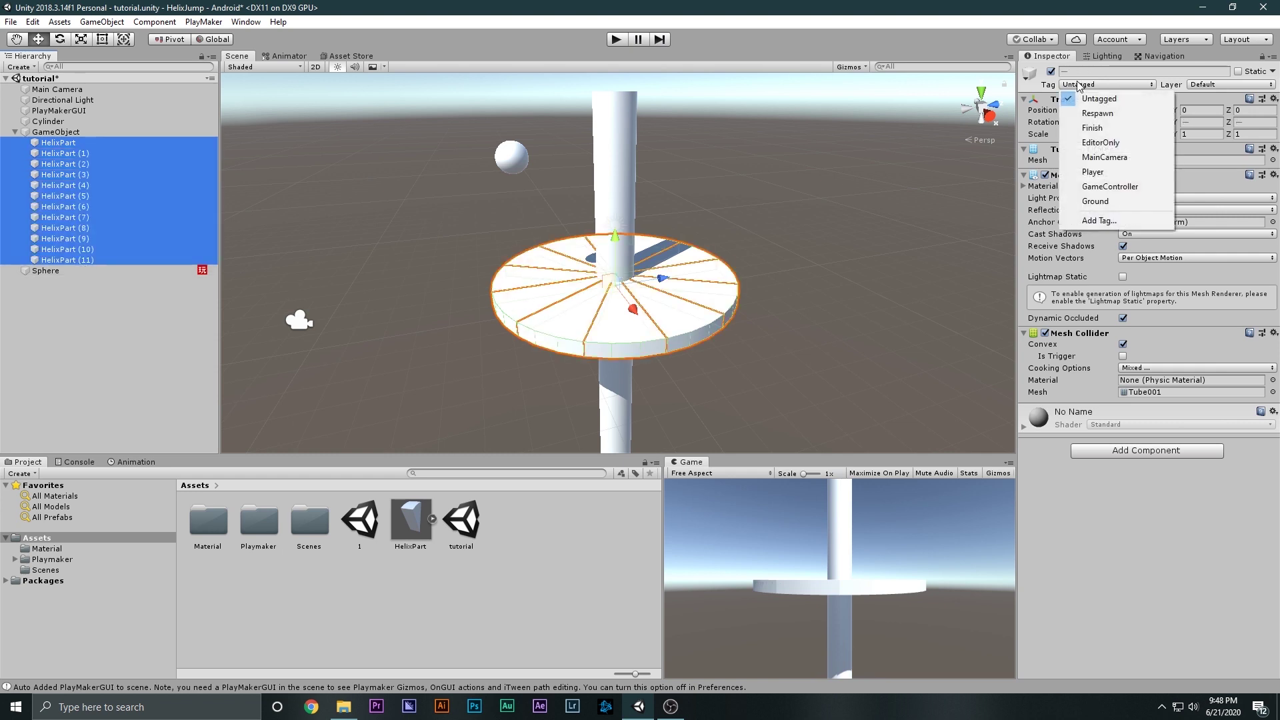
pyautogui.click(1093, 201)
# - Play the scene to check the Sphere's bounce on the tagged wedges, and stop it
pyautogui.click(616, 40)
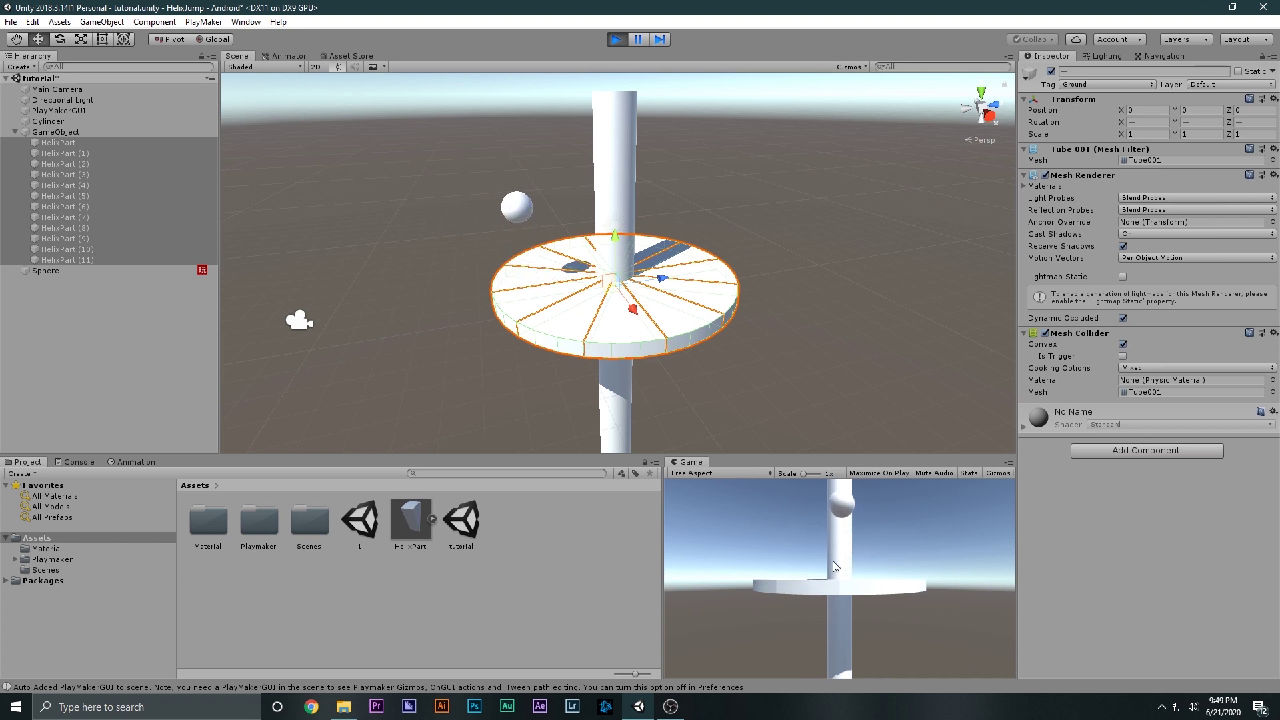
pyautogui.hotkey('ctrl', 'p')
pyautogui.click(275, 263)
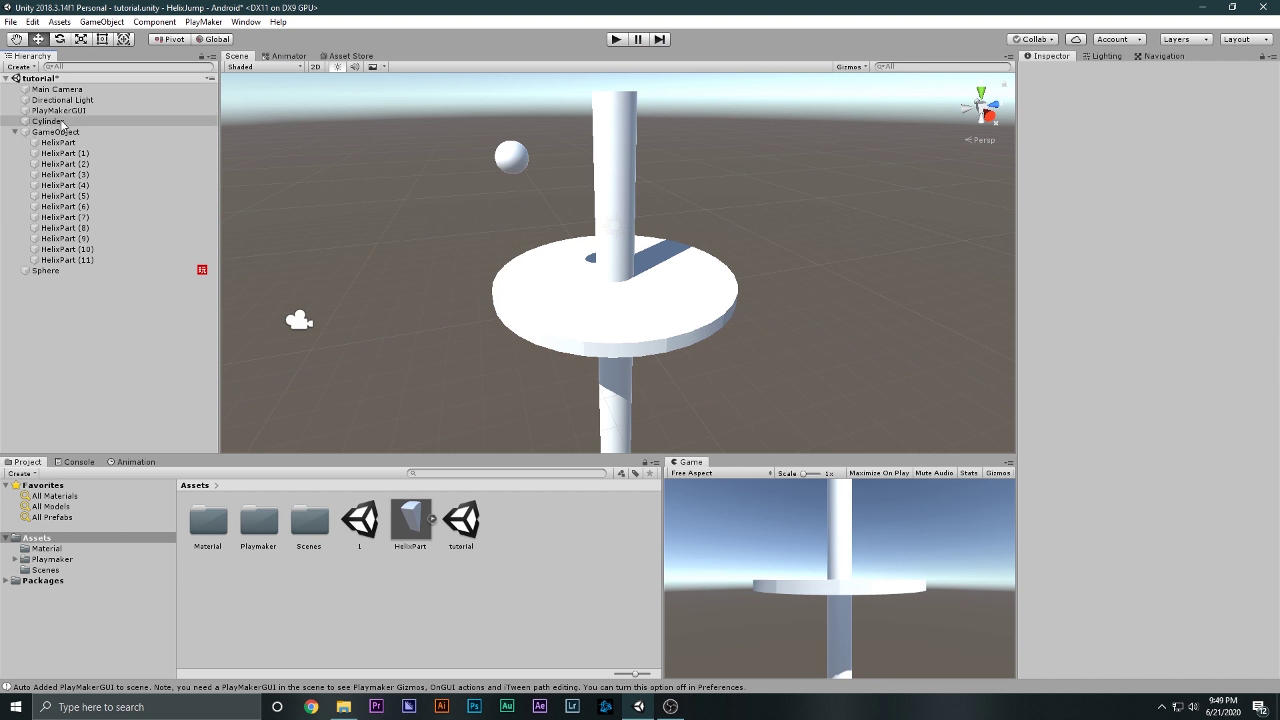
# - Move the Main Camera up and back to about Y 7.89 and Z -11.19, and tilt it down about 19.75° in X
pyautogui.click(79, 89)
pyautogui.scroll(-2, 391, 209)
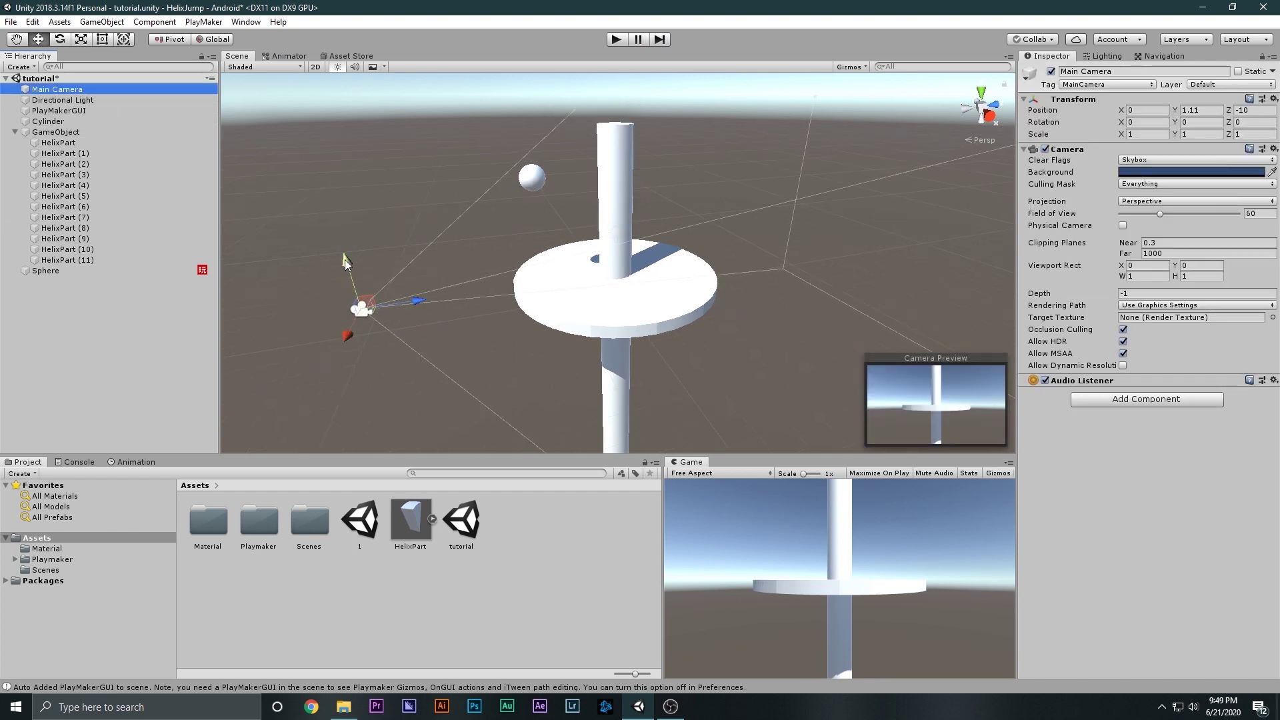
pyautogui.click(348, 213)
pyautogui.click(362, 305)
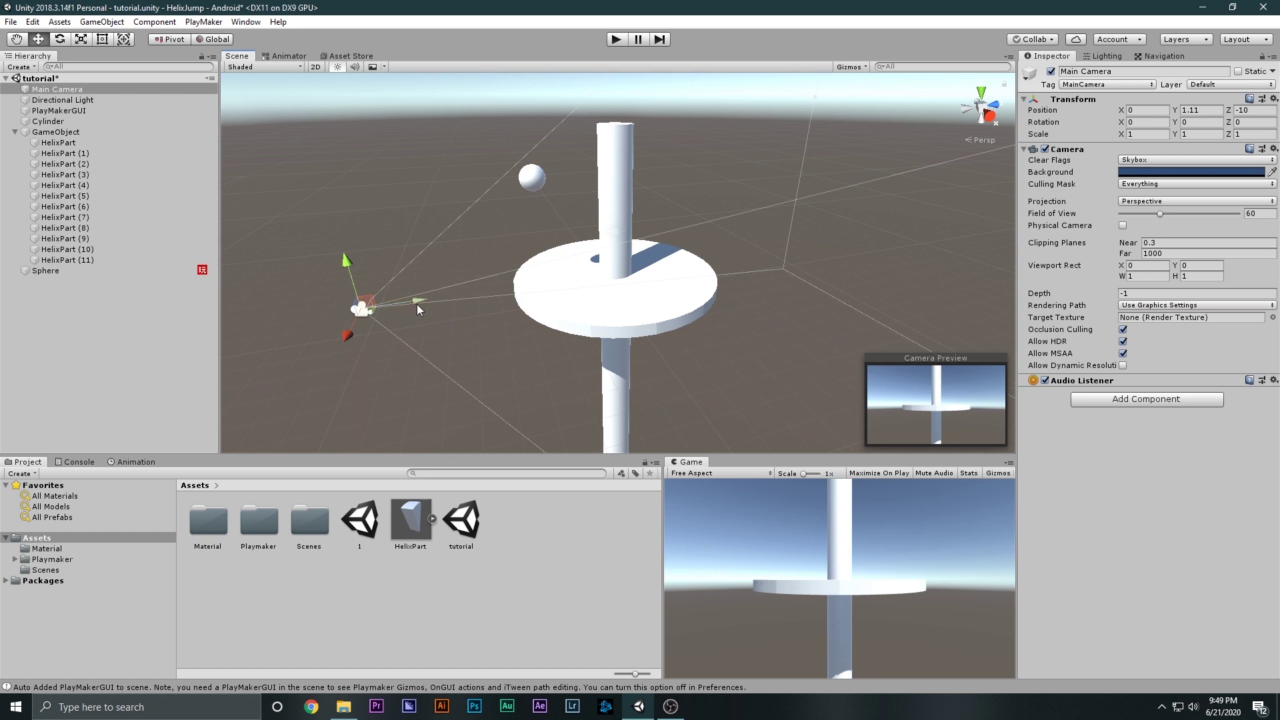
pyautogui.moveTo(418, 304); pyautogui.dragTo(354, 307)
pyautogui.moveTo(274, 276); pyautogui.dragTo(388, 156)
pyautogui.press('e')
pyautogui.scroll(-2, 334, 193)
pyautogui.press('w')
pyautogui.press('e')
pyautogui.press('w')
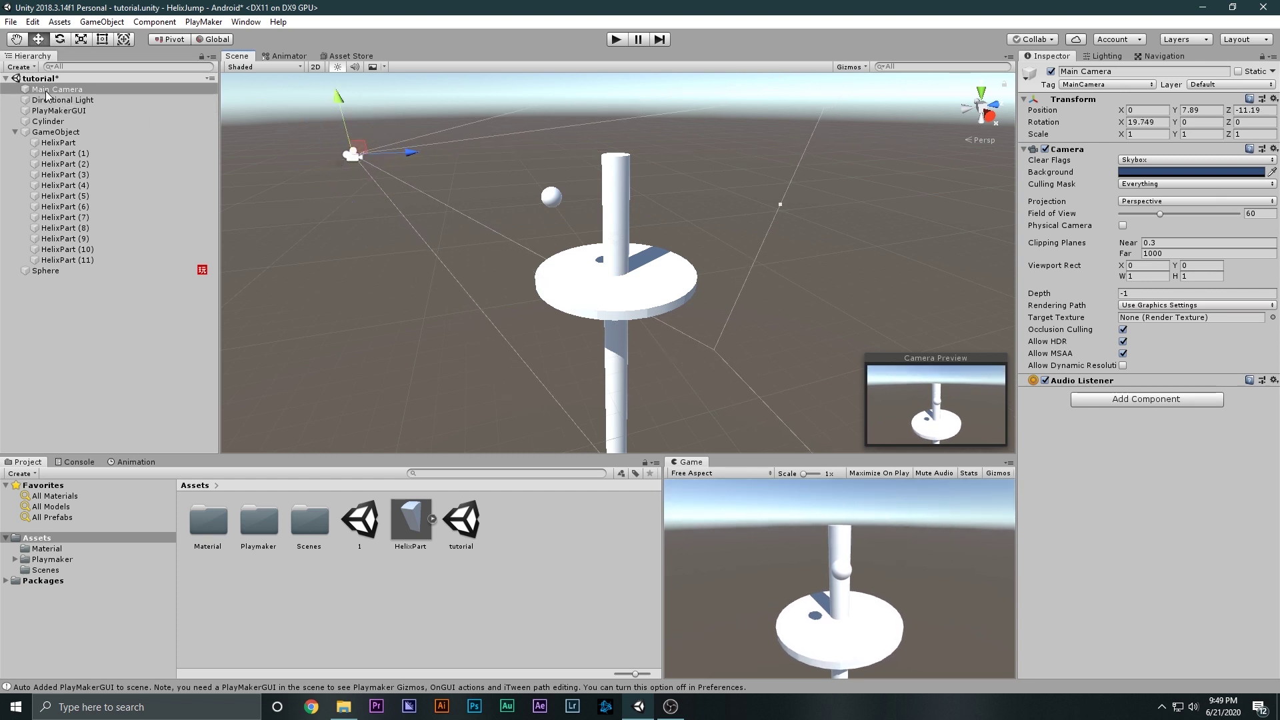
# - Make the Main Camera a child of the Sphere and collapse the Sphere in the hierarchy
pyautogui.moveTo(36, 91); pyautogui.dragTo(86, 103)
pyautogui.moveTo(60, 260); pyautogui.dragTo(46, 272)
pyautogui.click(41, 286)
pyautogui.click(16, 260)
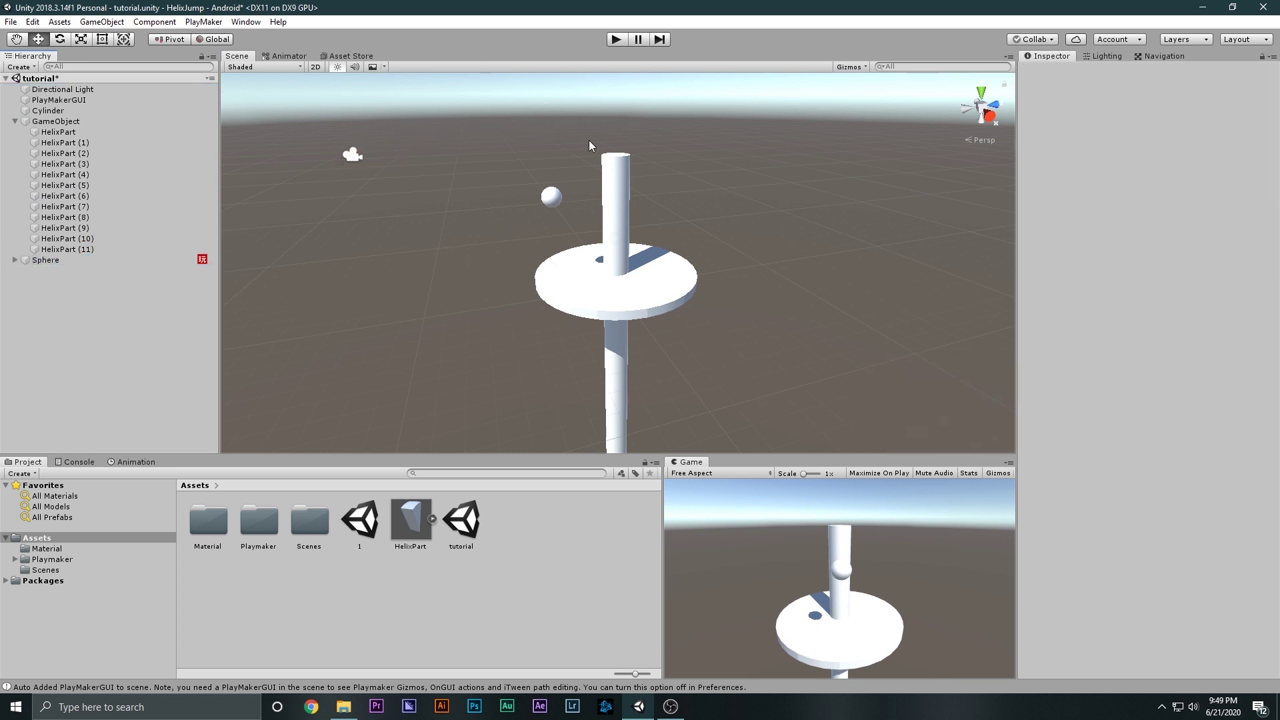
# - Play the scene in an enlarged Game view to check the camera's movement with the Sphere
pyautogui.click(615, 41)
pyautogui.hotkey('shift', 'space')
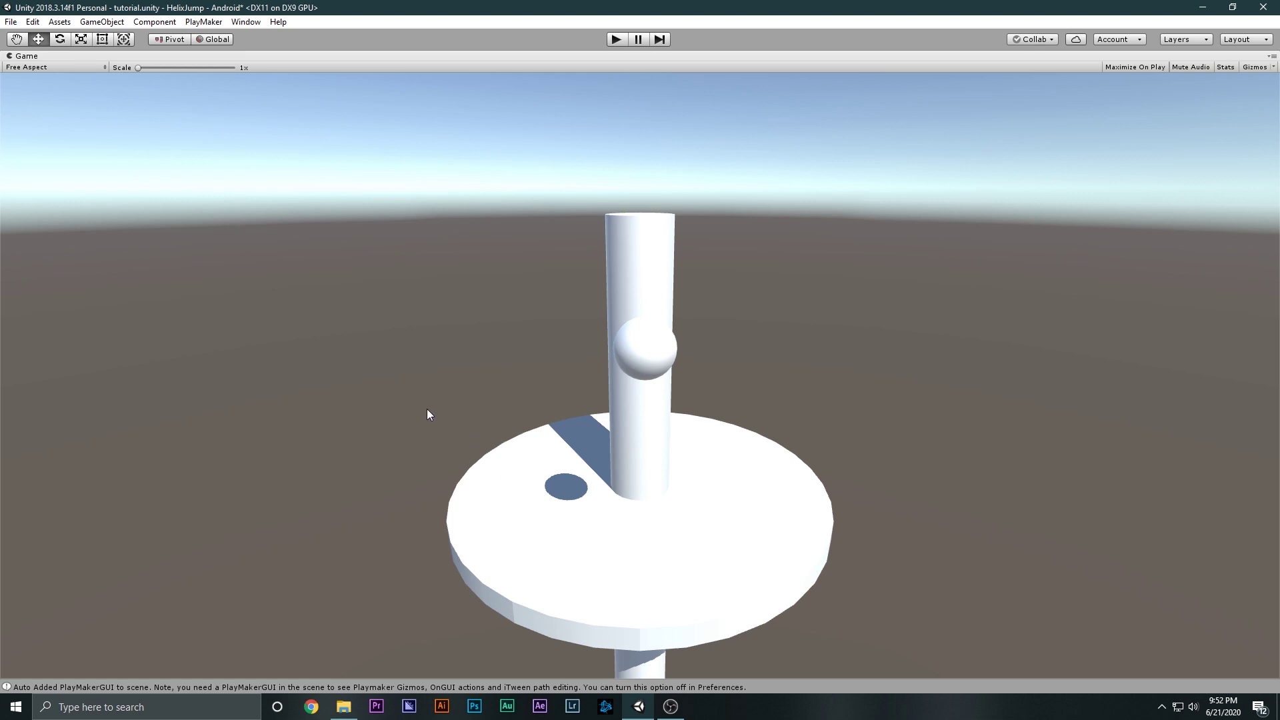
pyautogui.hotkey('shift', 'space')
# - Collapse the GameObject group in the hierarchy and add a PlayMakerFSM component to the Cylinder
pyautogui.click(622, 194)
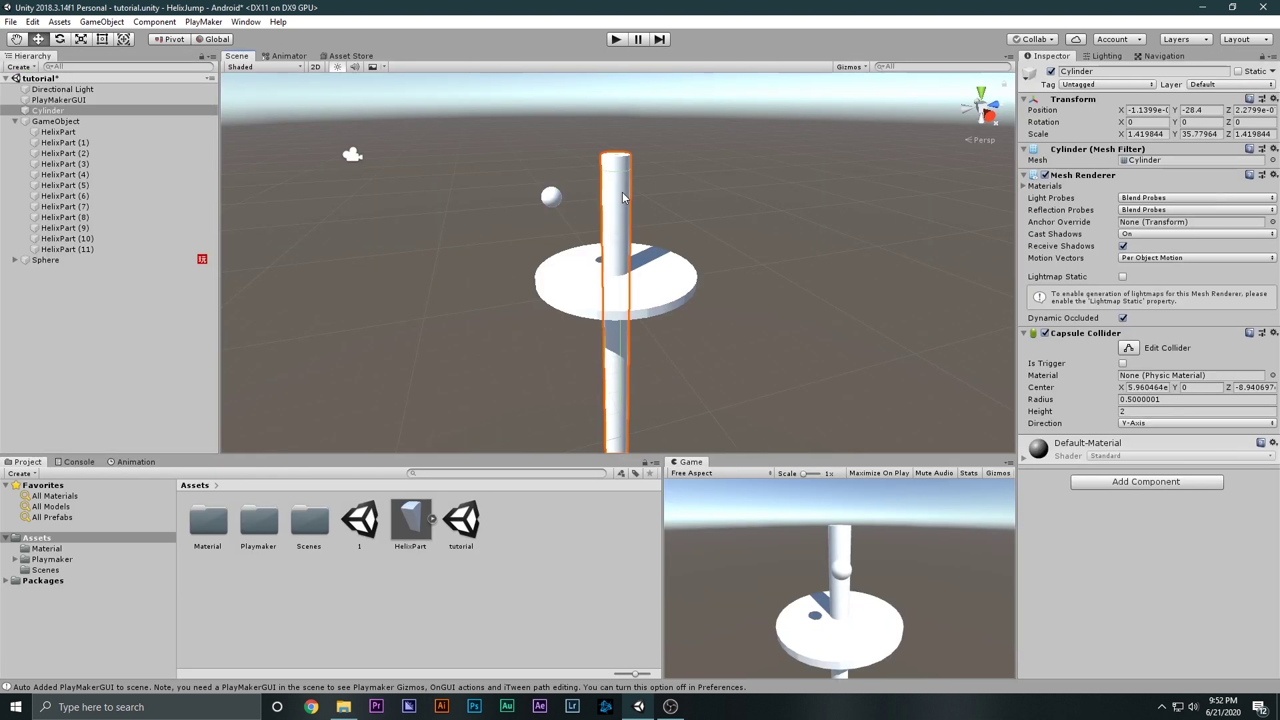
pyautogui.press('e')
pyautogui.scroll(-2, 628, 301)
pyautogui.scroll(1, 628, 302)
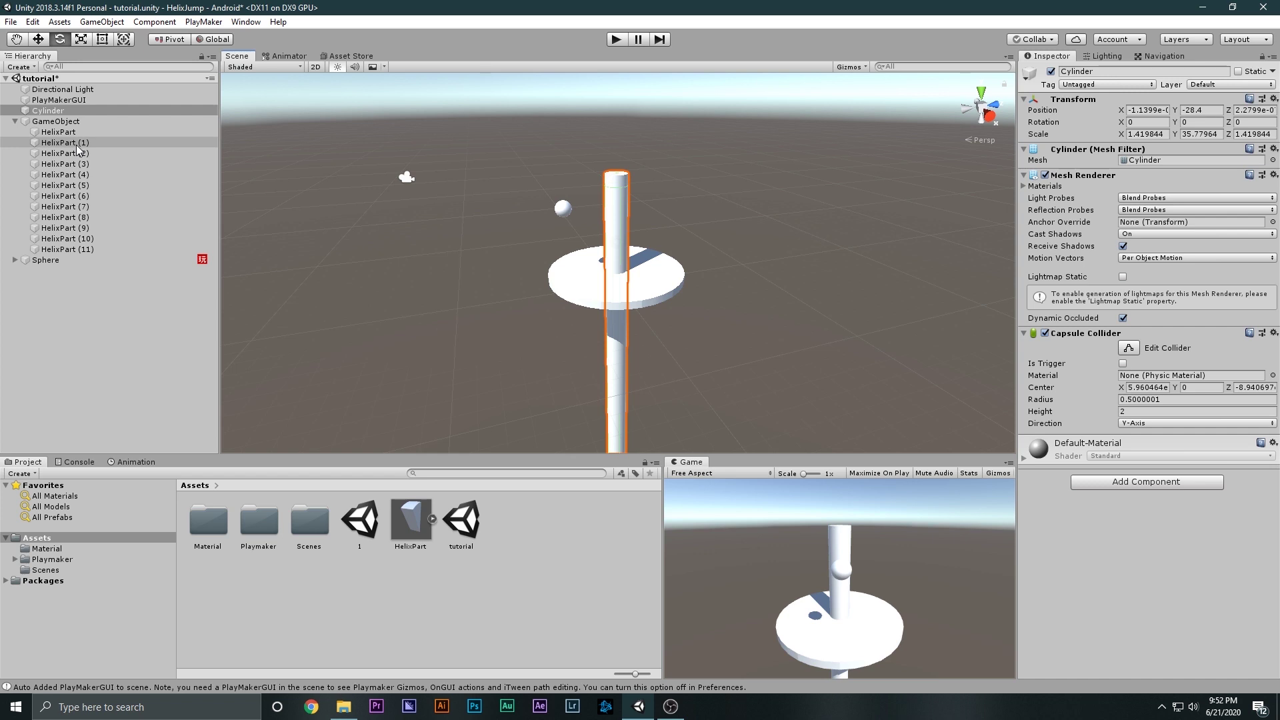
pyautogui.click(14, 121)
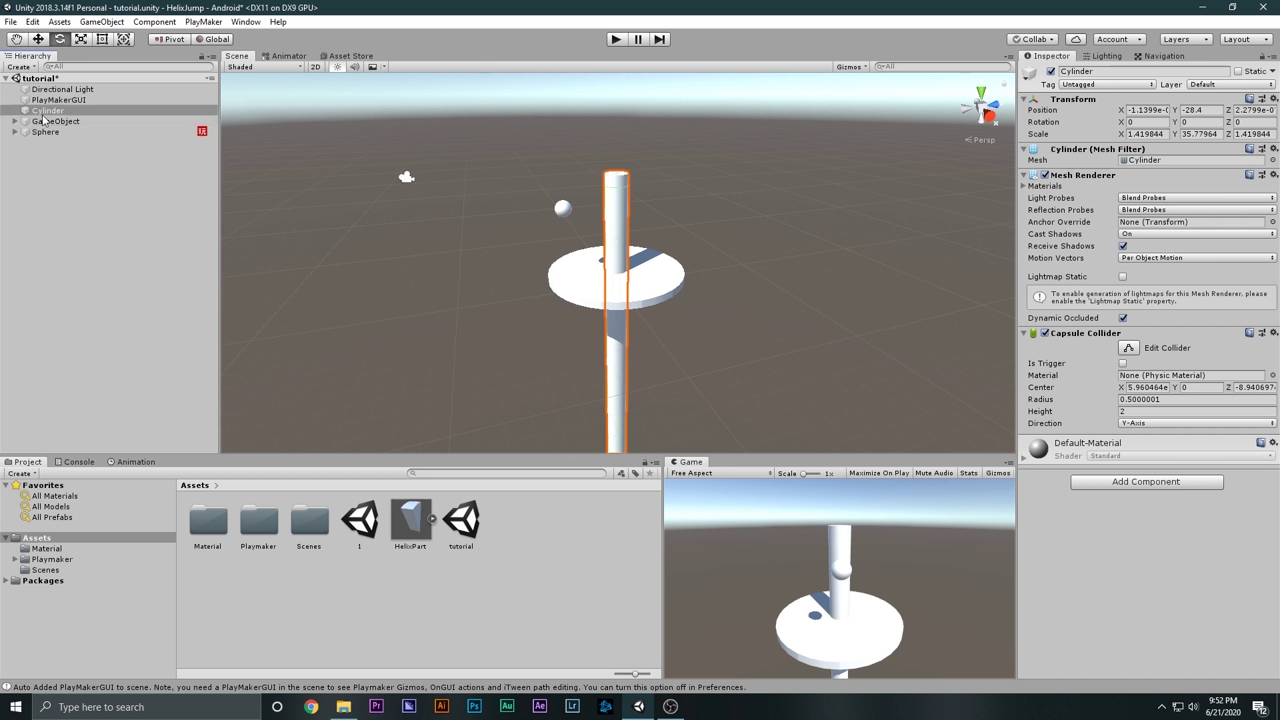
pyautogui.click(50, 115)
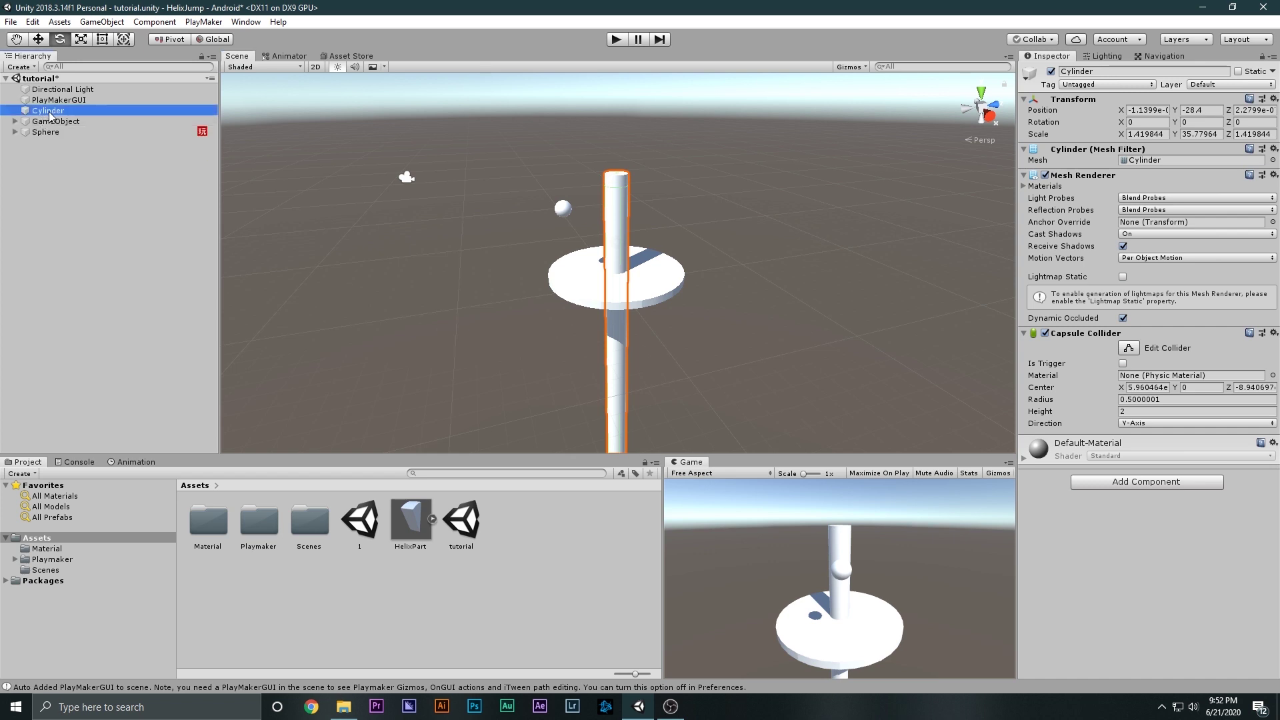
pyautogui.click(1156, 486)
pyautogui.write('fsm')
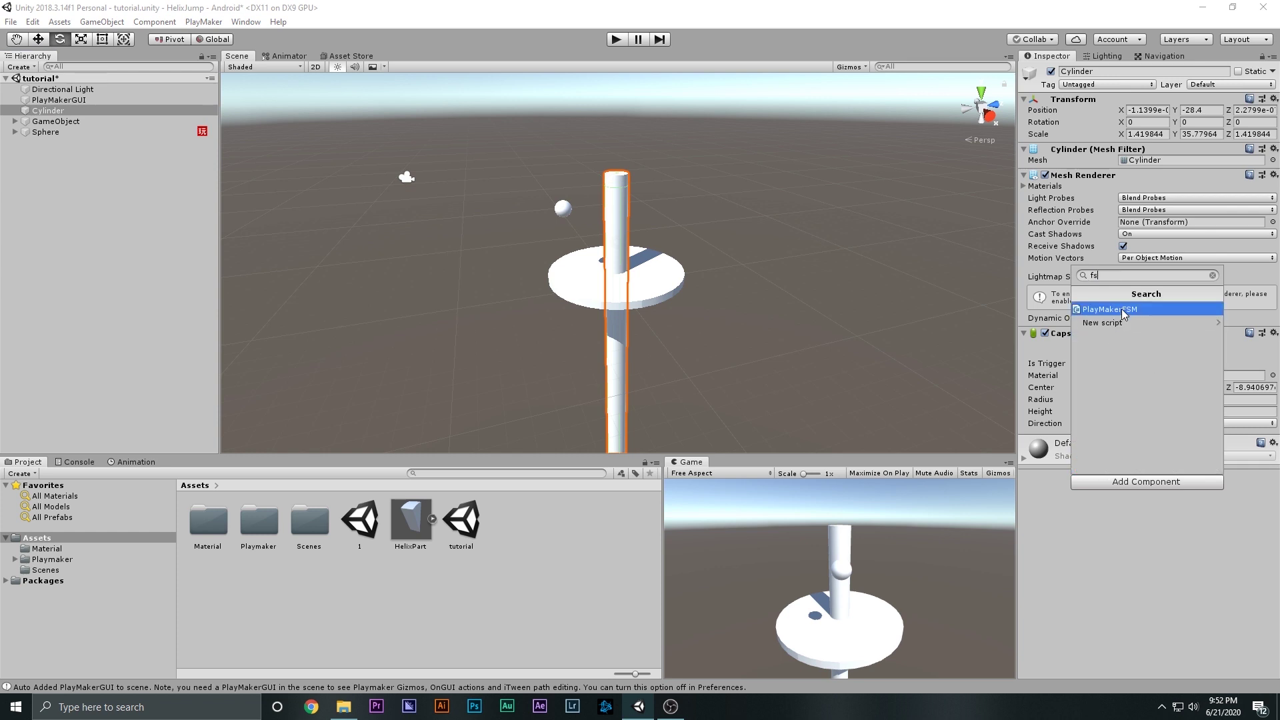
pyautogui.click(1123, 311)
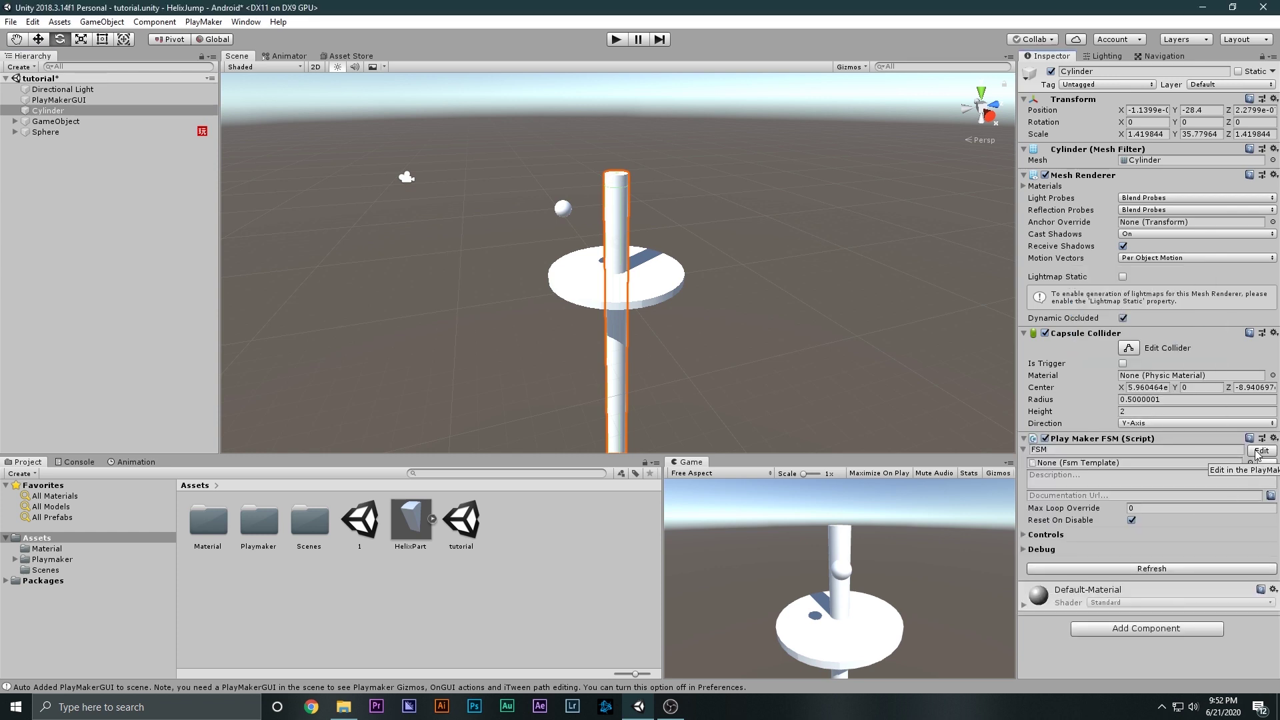
# - Open the Cylinder's FSM for editing and add a Mouse Look action to State 1
pyautogui.click(1262, 451)
pyautogui.moveTo(483, 299); pyautogui.dragTo(709, 252)
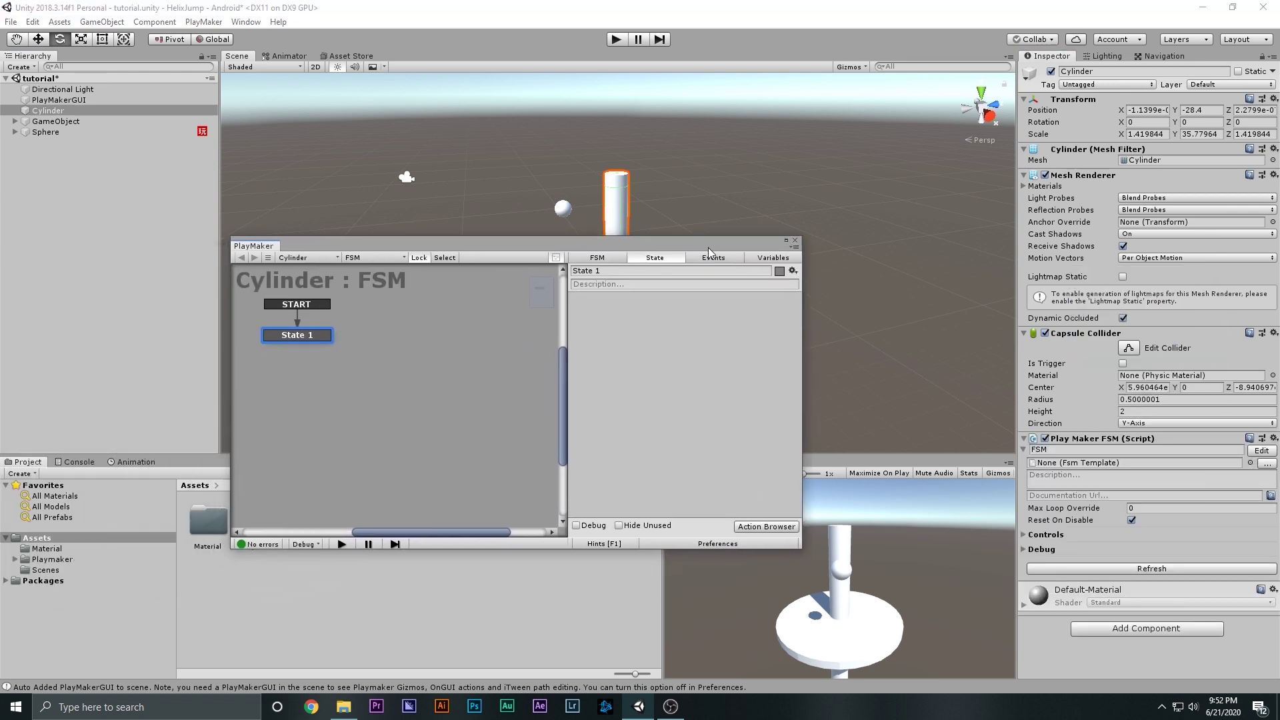
pyautogui.moveTo(802, 238); pyautogui.dragTo(894, 172)
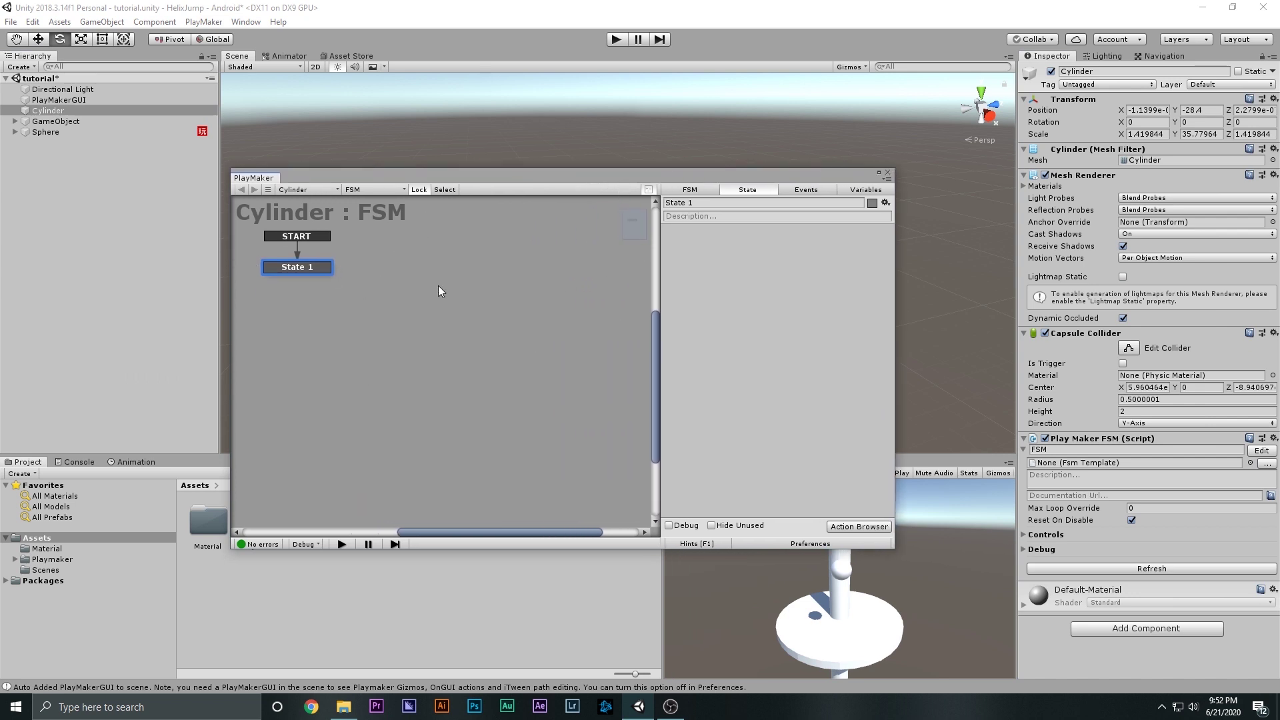
pyautogui.click(859, 527)
pyautogui.write('mo')
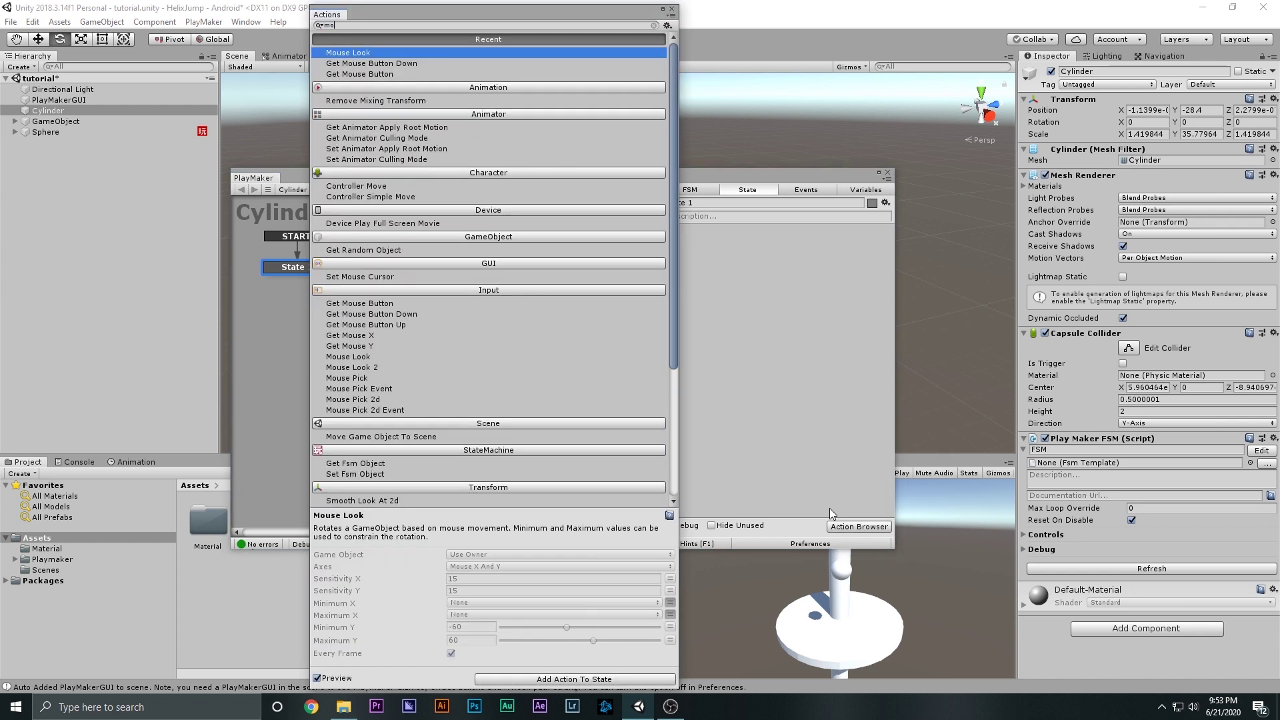
pyautogui.press('Return')
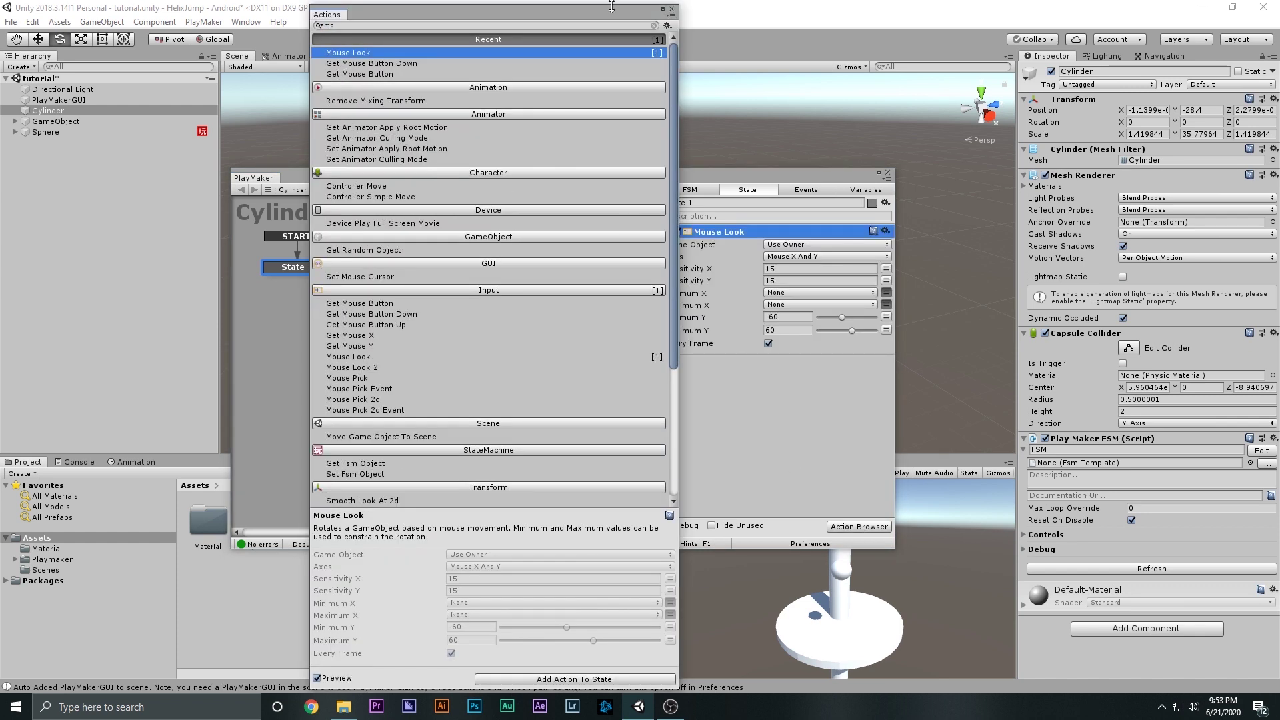
pyautogui.click(673, 10)
pyautogui.moveTo(752, 175); pyautogui.dragTo(456, 217)
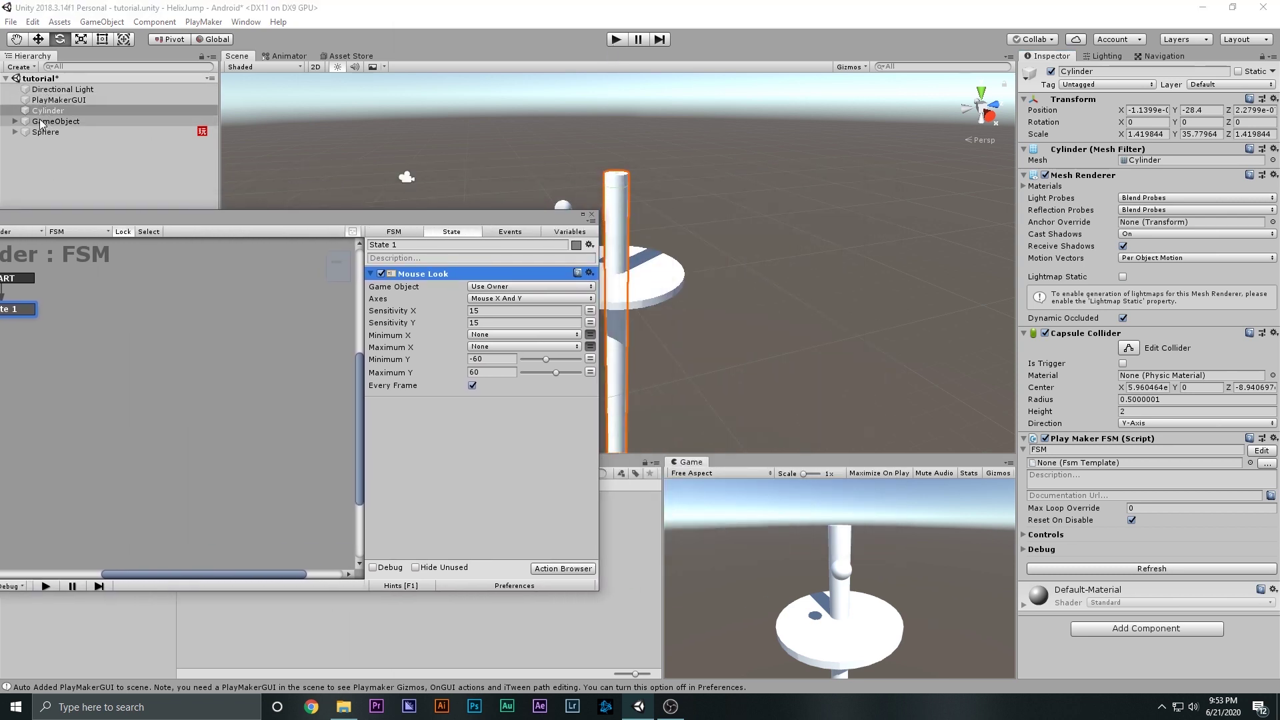
# - Make the GameObject wedge group a child of the Cylinder
pyautogui.moveTo(42, 123); pyautogui.dragTo(53, 112)
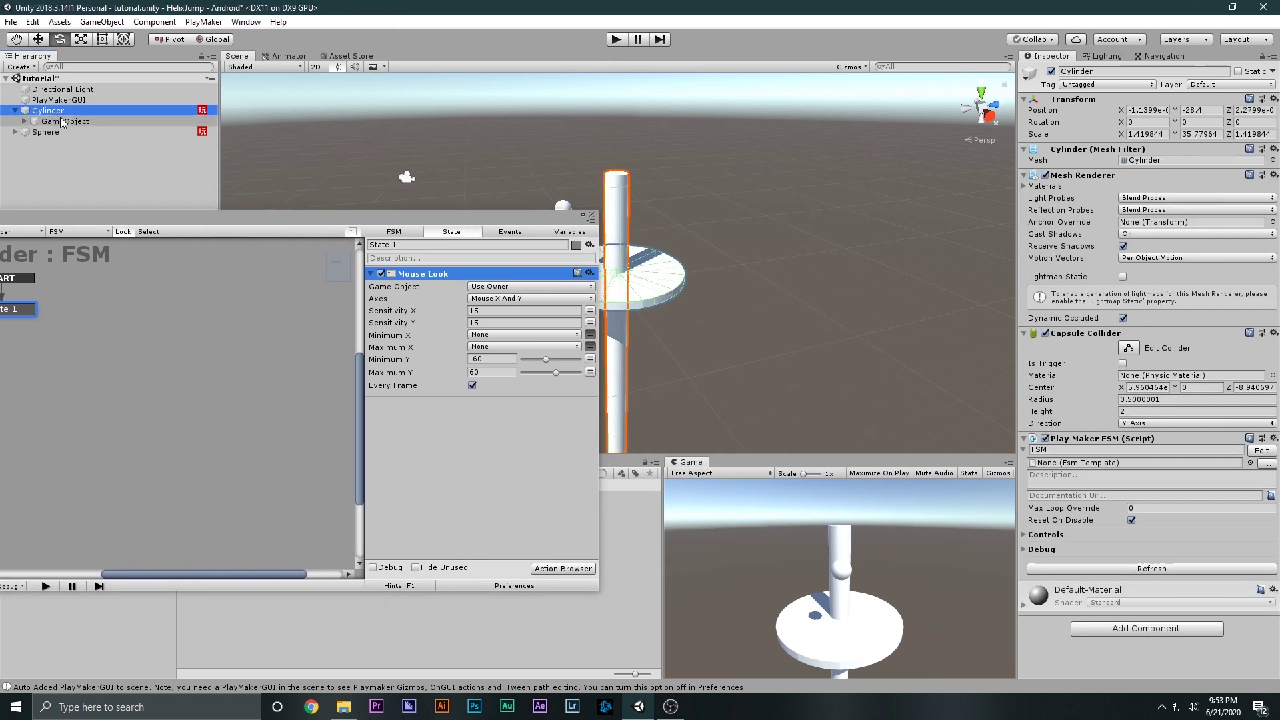
pyautogui.click(63, 122)
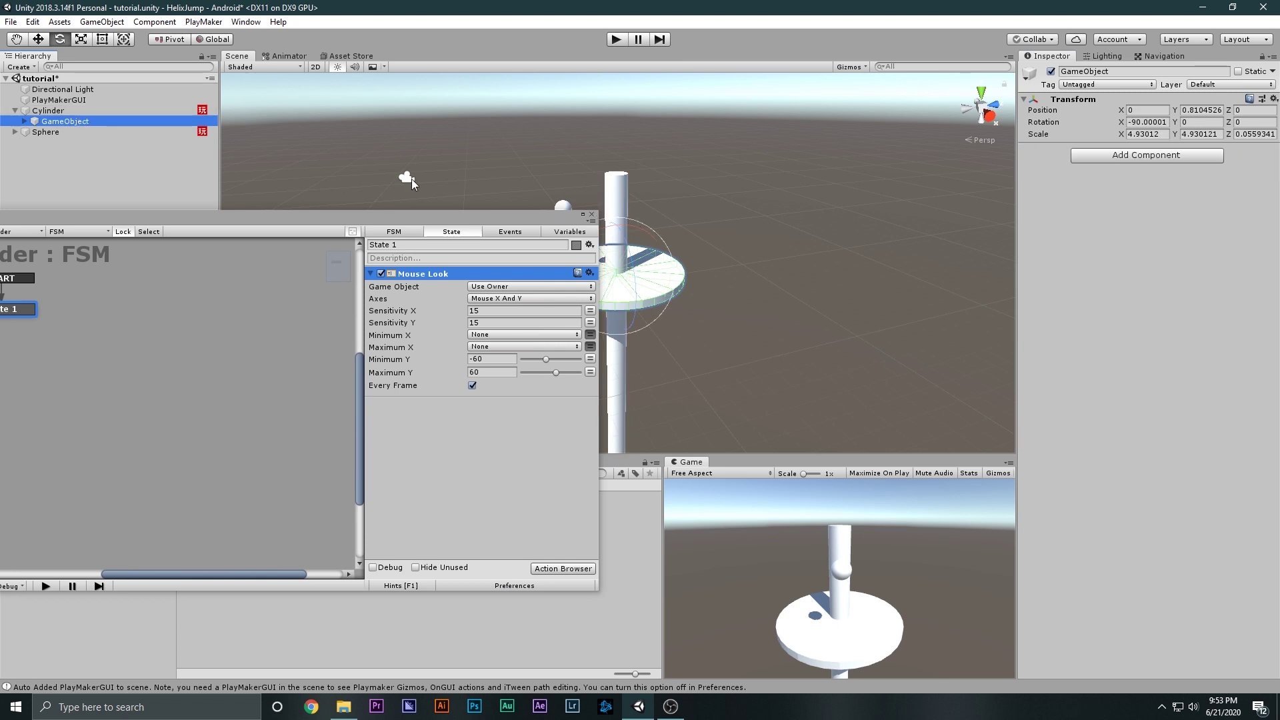
pyautogui.click(54, 111)
# - Play the scene to check how mouse movement rotates the Cylinder, stop it, and select the Cylinder
pyautogui.click(612, 42)
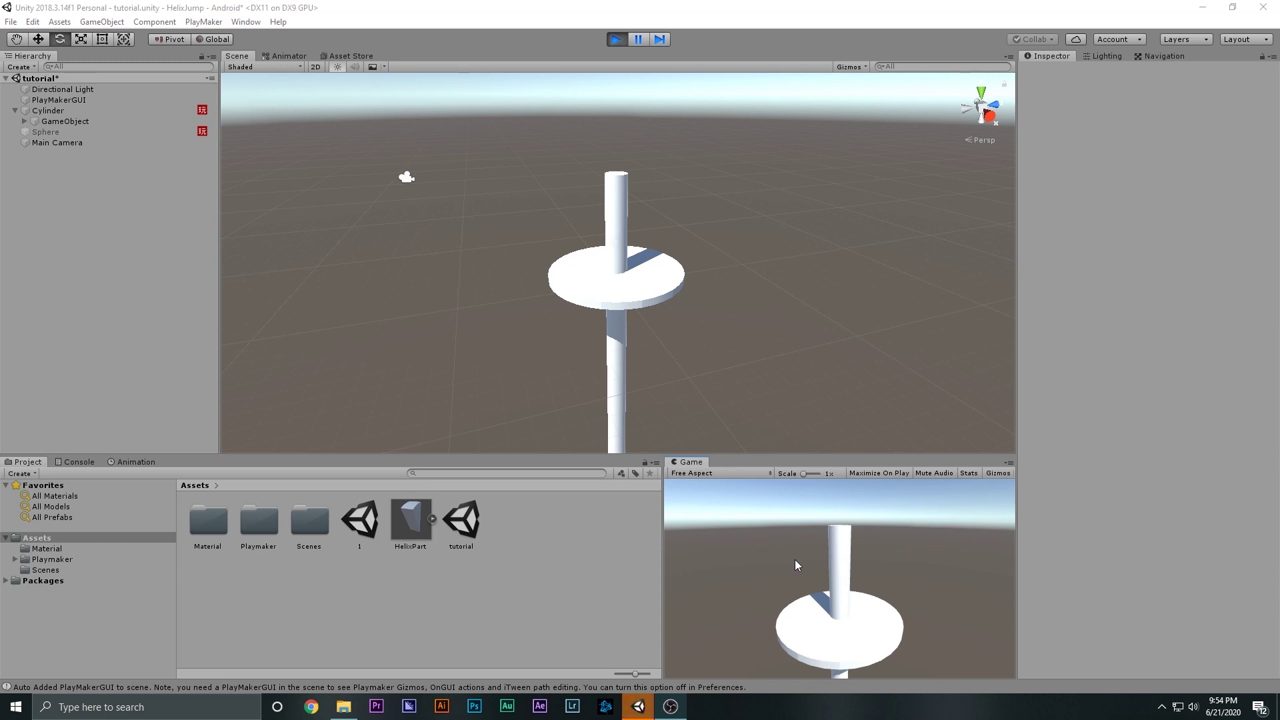
pyautogui.moveTo(795, 560)
pyautogui.mouseDown()
pyautogui.moveTo(774, 558)
pyautogui.moveTo(821, 557)
pyautogui.moveTo(758, 554)
pyautogui.moveTo(814, 552)
pyautogui.mouseUp()
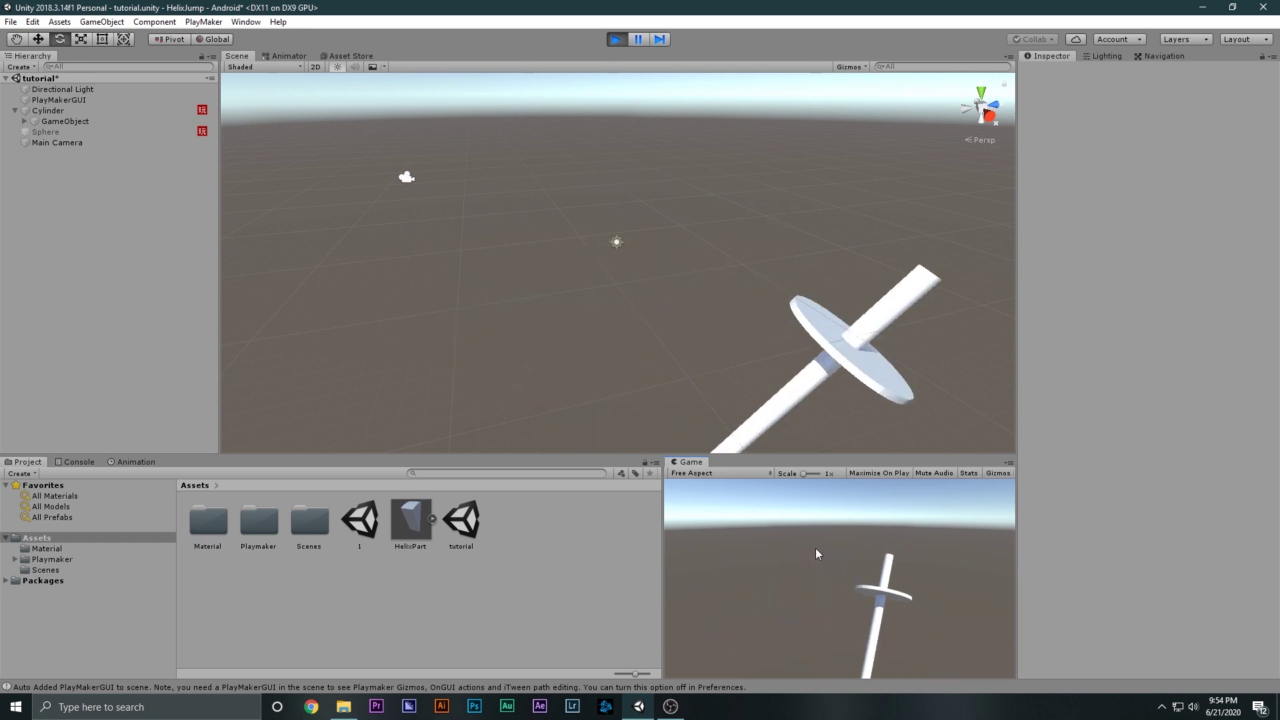
pyautogui.click(617, 40)
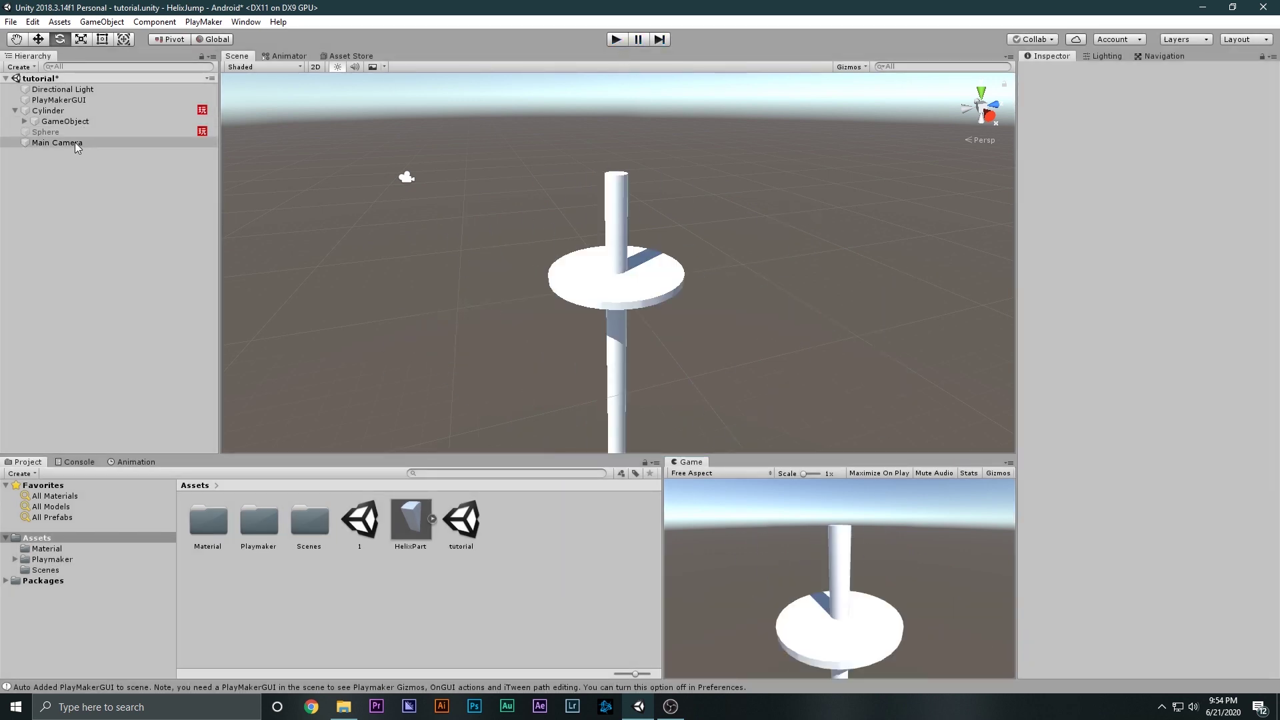
pyautogui.click(74, 109)
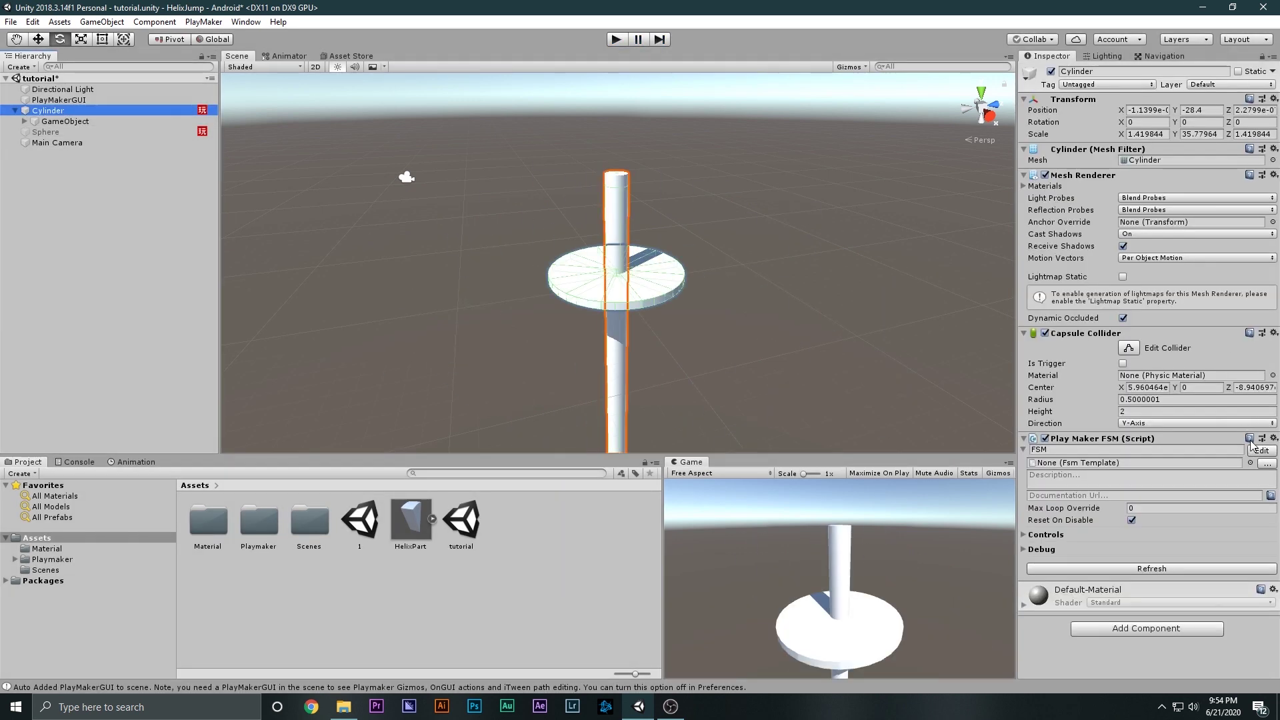
# - Set the Cylinder's Mouse Look action to Sensitivity X 5, Sensitivity Y 0, Minimum Y 0 and Maximum Y 0
pyautogui.click(1261, 451)
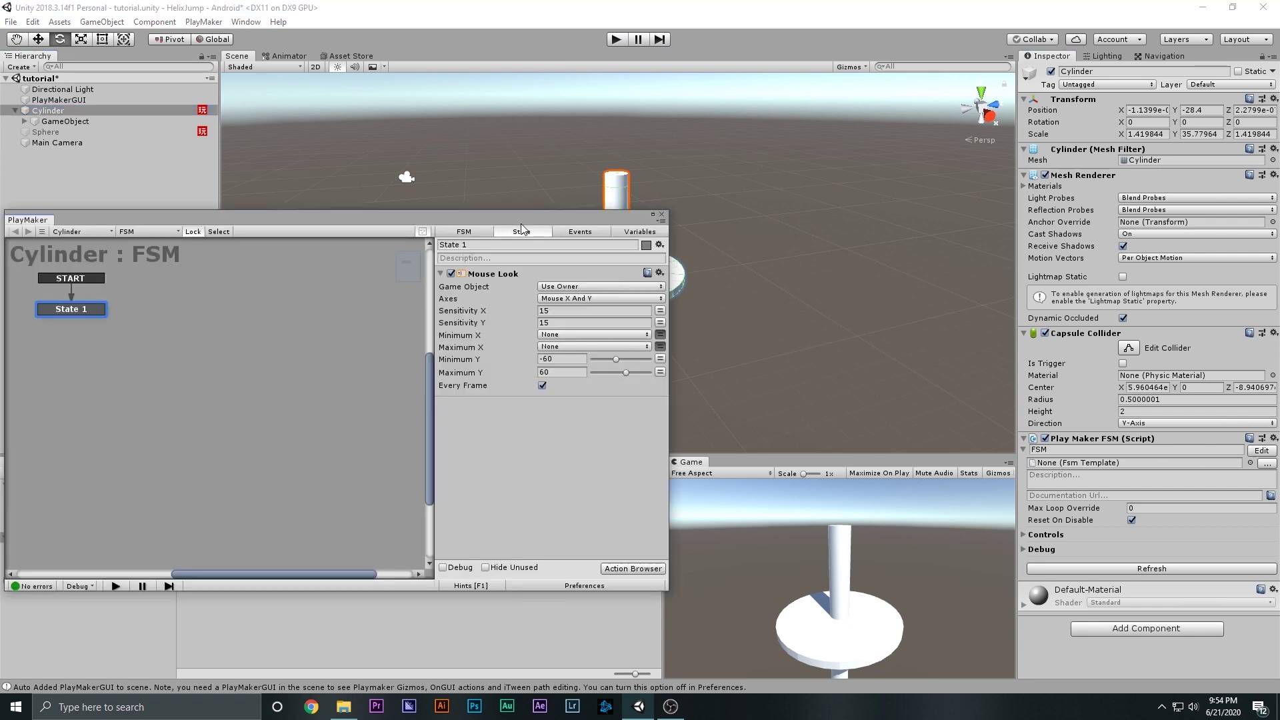
pyautogui.moveTo(522, 217); pyautogui.dragTo(634, 408)
pyautogui.scroll(-2, 595, 277)
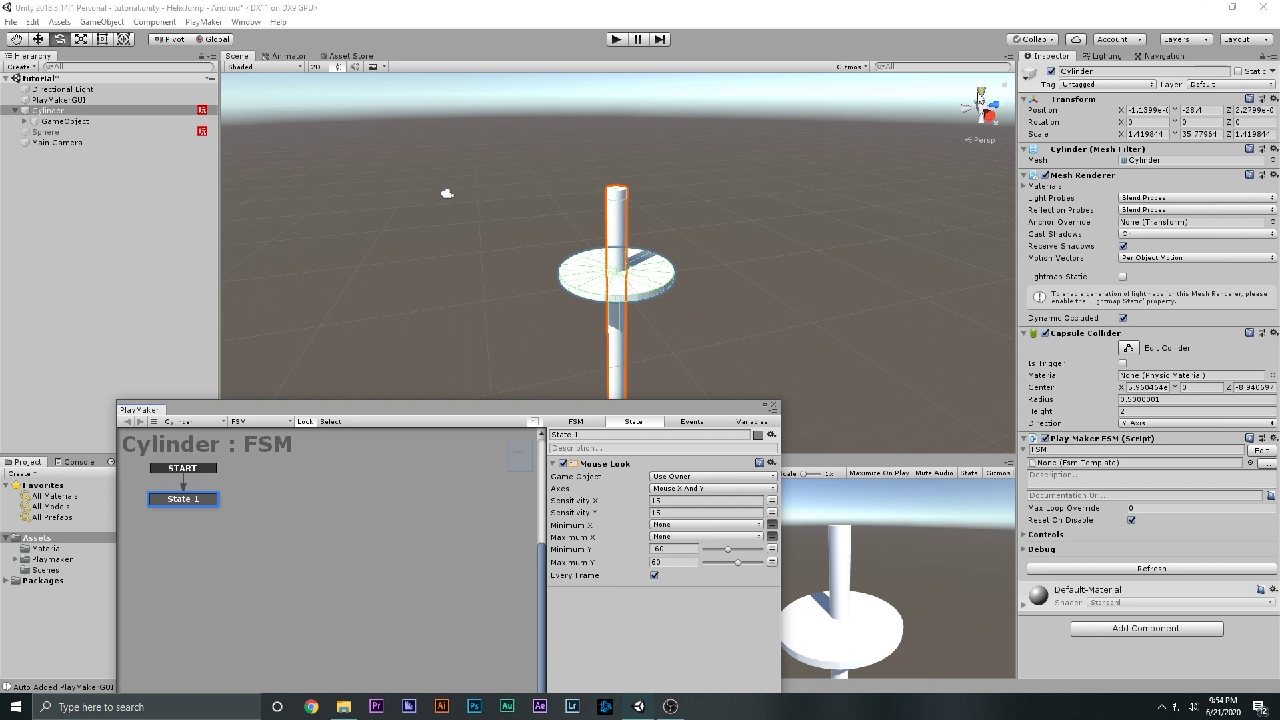
pyautogui.moveTo(721, 407); pyautogui.dragTo(731, 352)
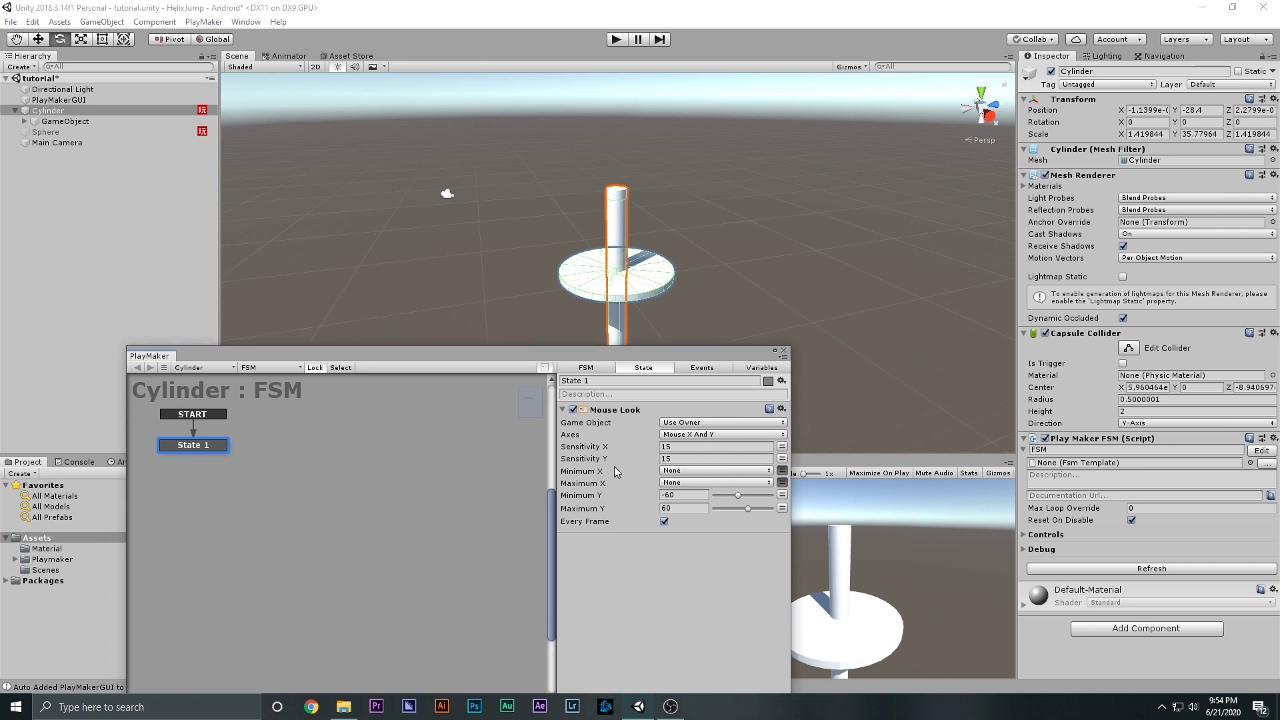
pyautogui.click(697, 459)
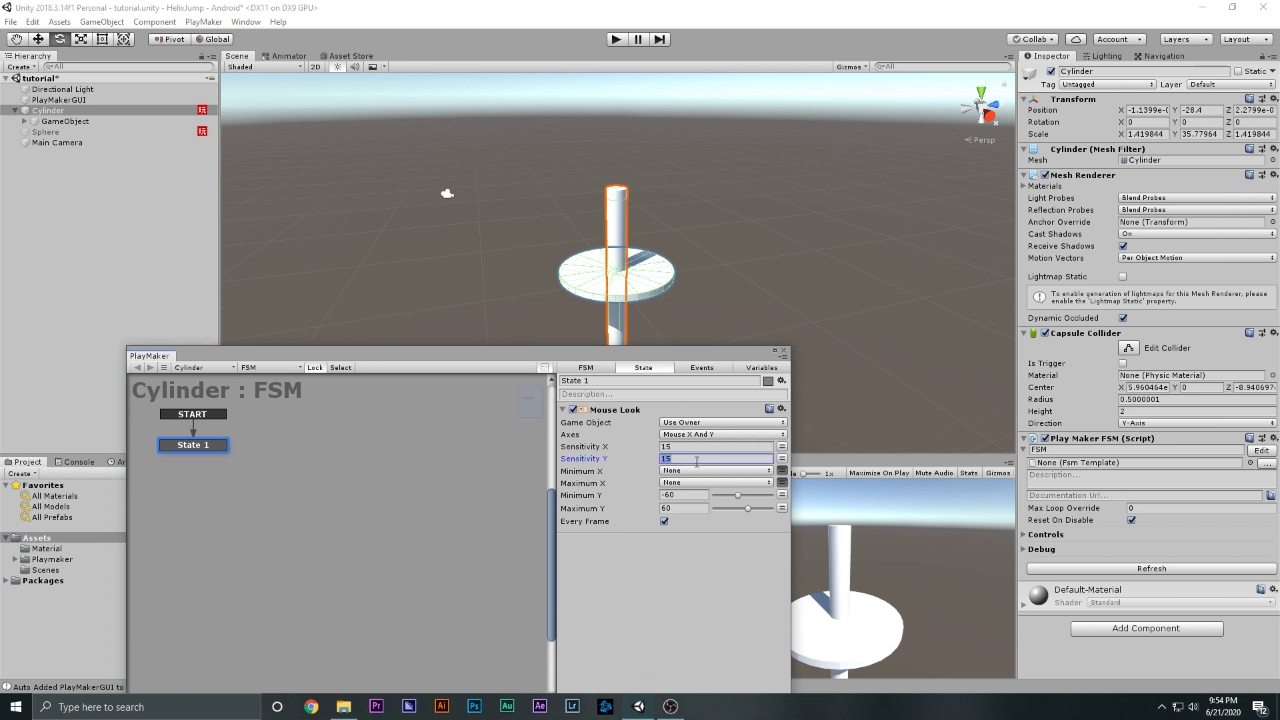
pyautogui.click(681, 510)
pyautogui.press('BackSpace')
pyautogui.click(689, 494)
pyautogui.press('BackSpace')
pyautogui.click(672, 530)
pyautogui.doubleClick(690, 451)
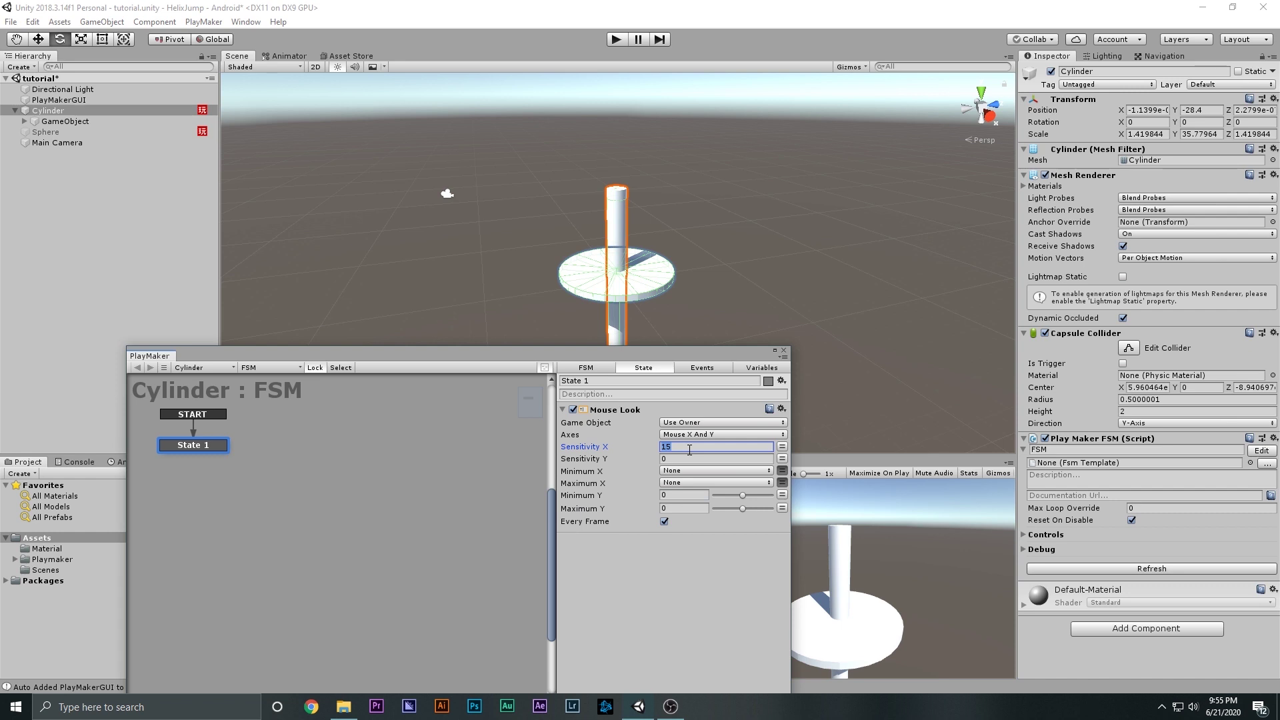
pyautogui.click(676, 546)
# - Try deleting the HelixPart (3) wedge, undo that, and deactivate the wedge instead to open a gap in the ring
pyautogui.click(646, 294)
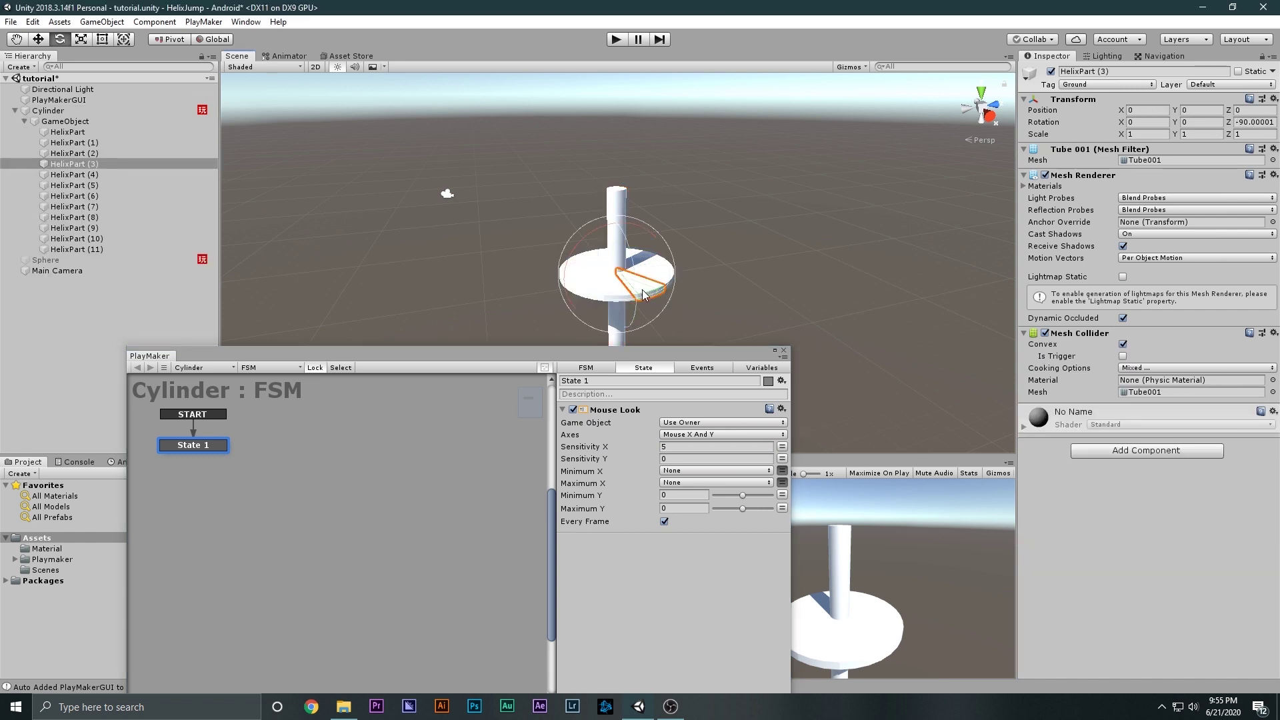
pyautogui.press('Delete')
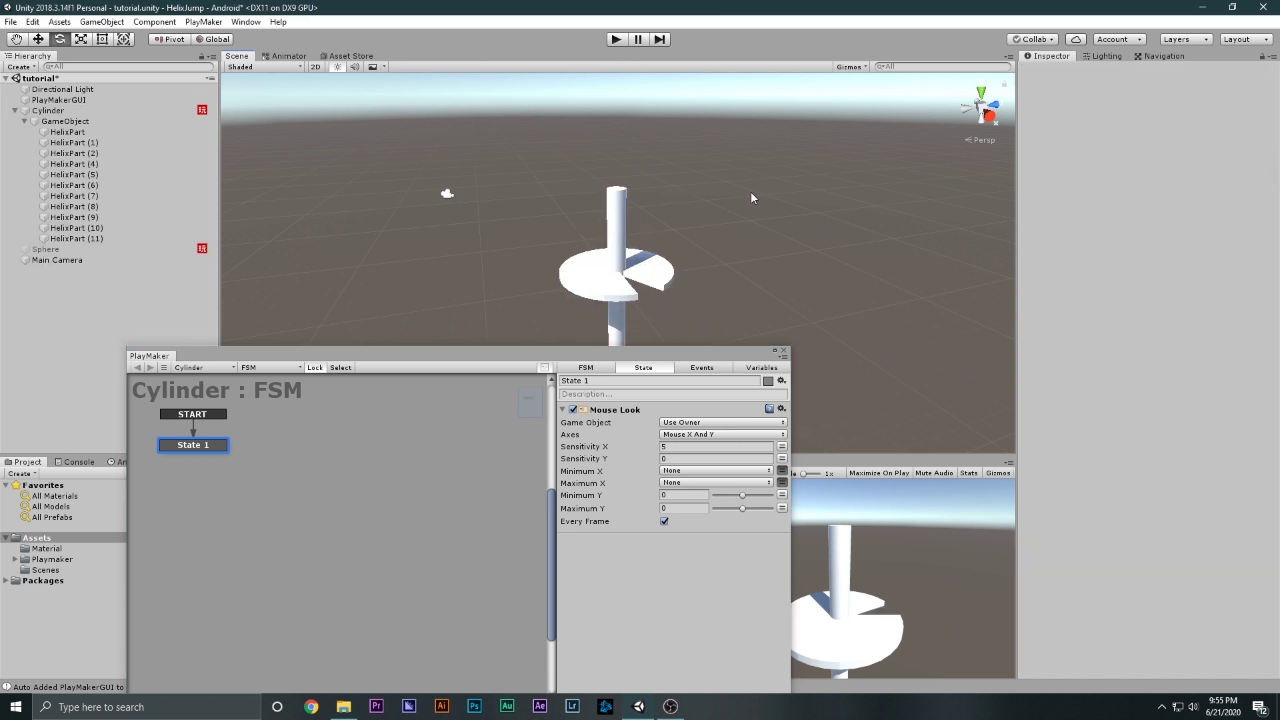
pyautogui.hotkey('ctrl', 'z')
# - Play the scene to test the Cylinder's mouse rotation with the gap in the wedge ring
pyautogui.click(616, 39)
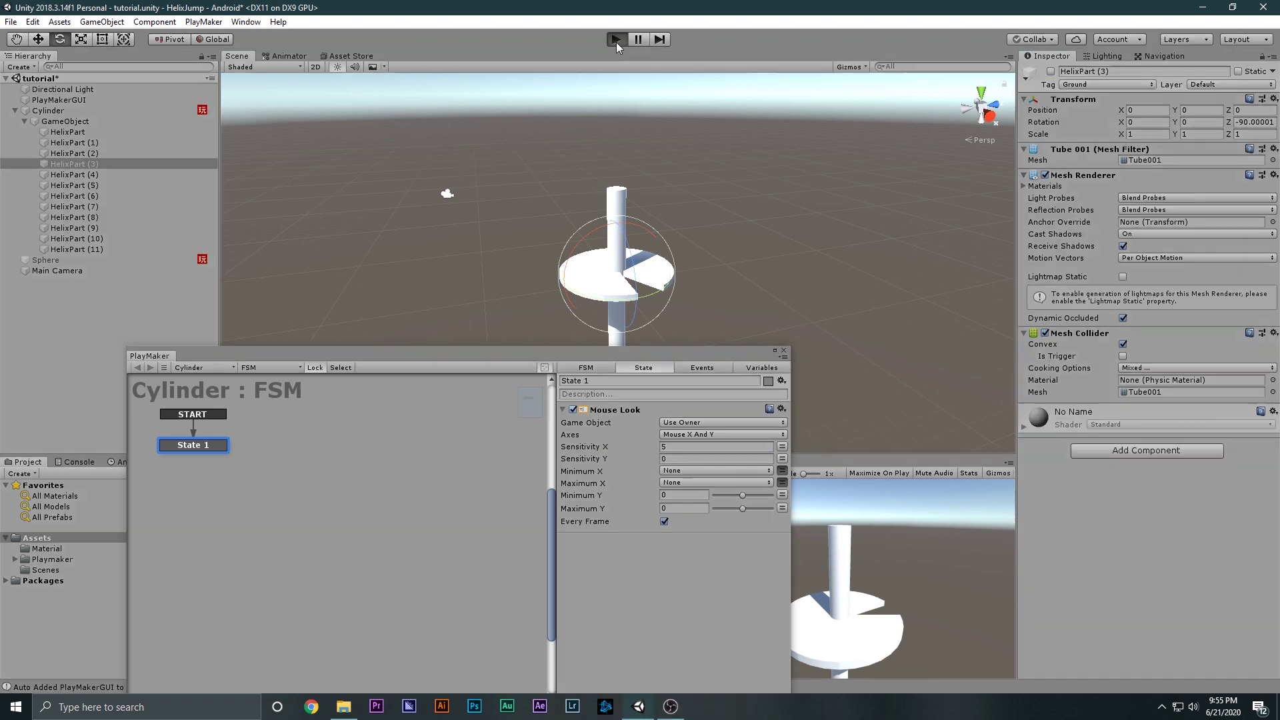
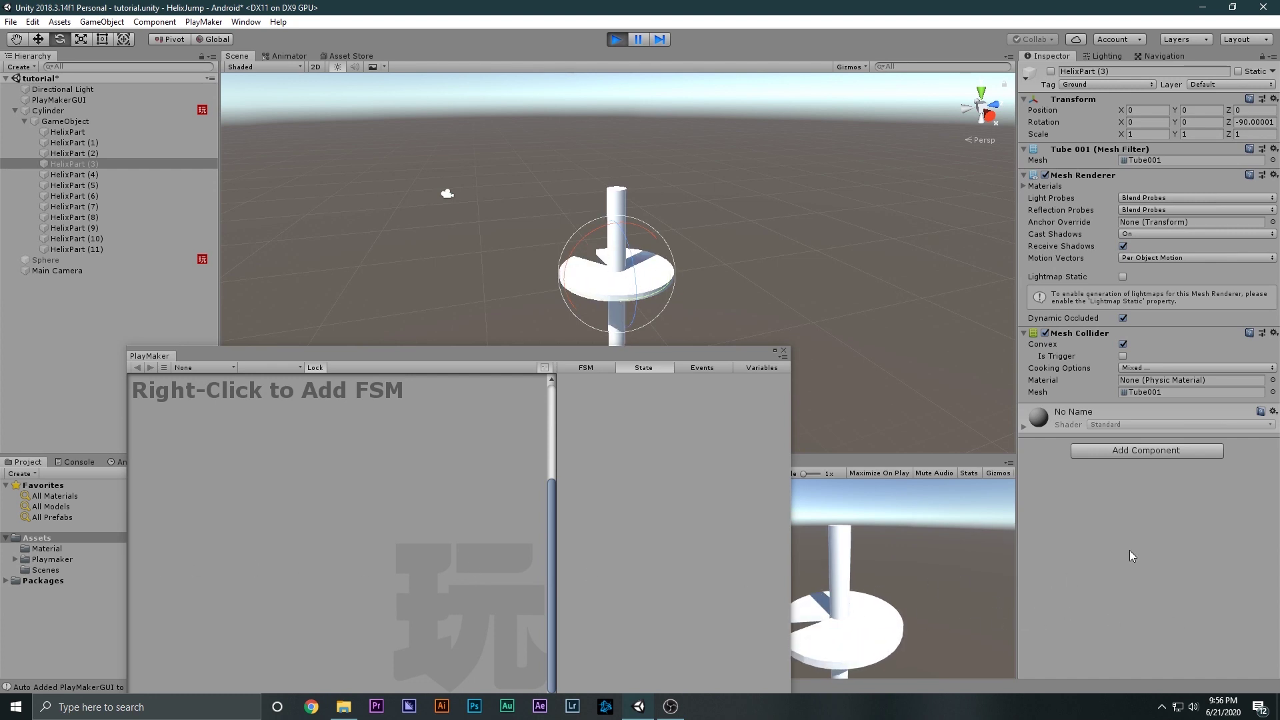
# - Stop the scene, close the PlayMaker editor window and clear the selection
pyautogui.click(616, 39)
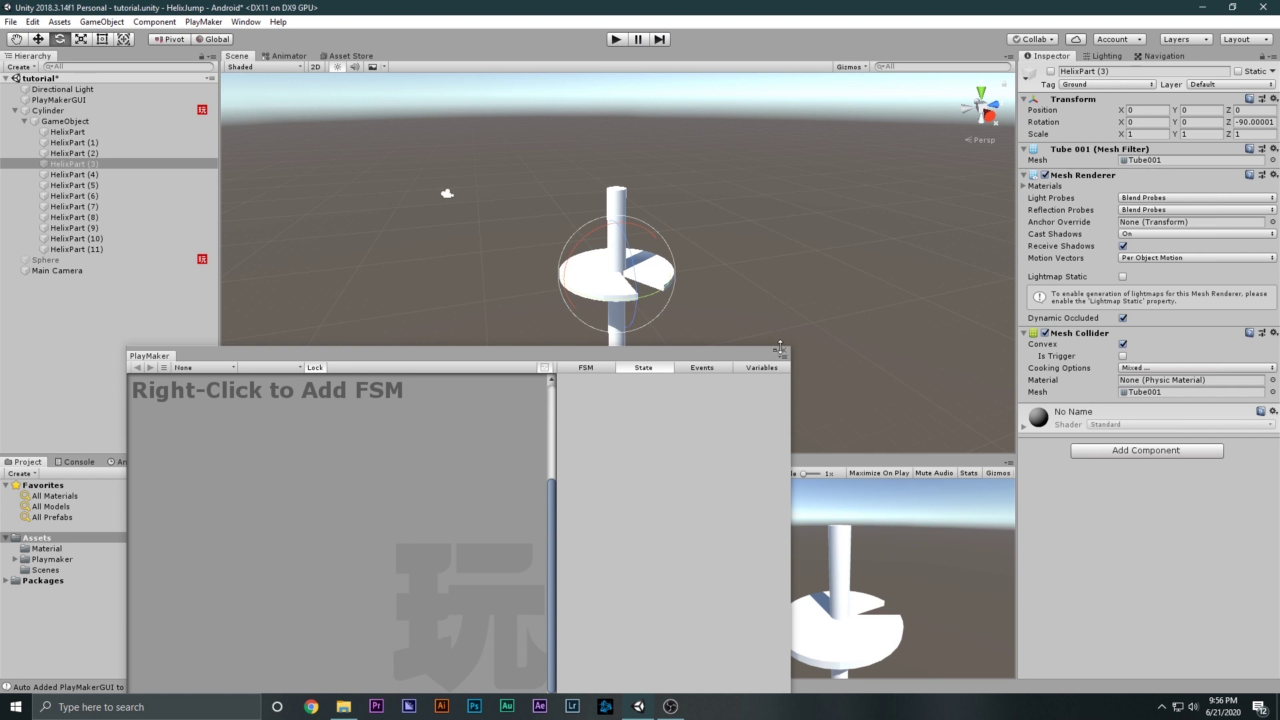
pyautogui.click(783, 350)
pyautogui.click(492, 538)
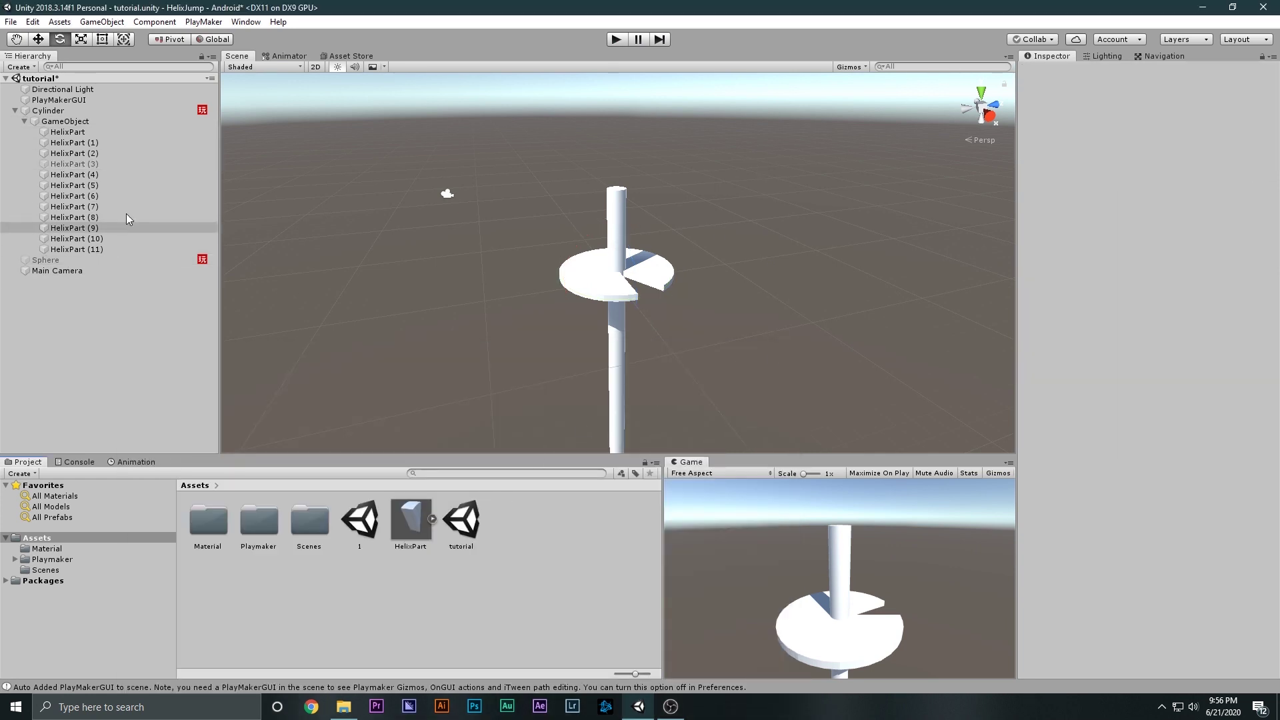
# - Reactivate the HelixPart (3) wedge to close the ring and save the scene
pyautogui.click(140, 163)
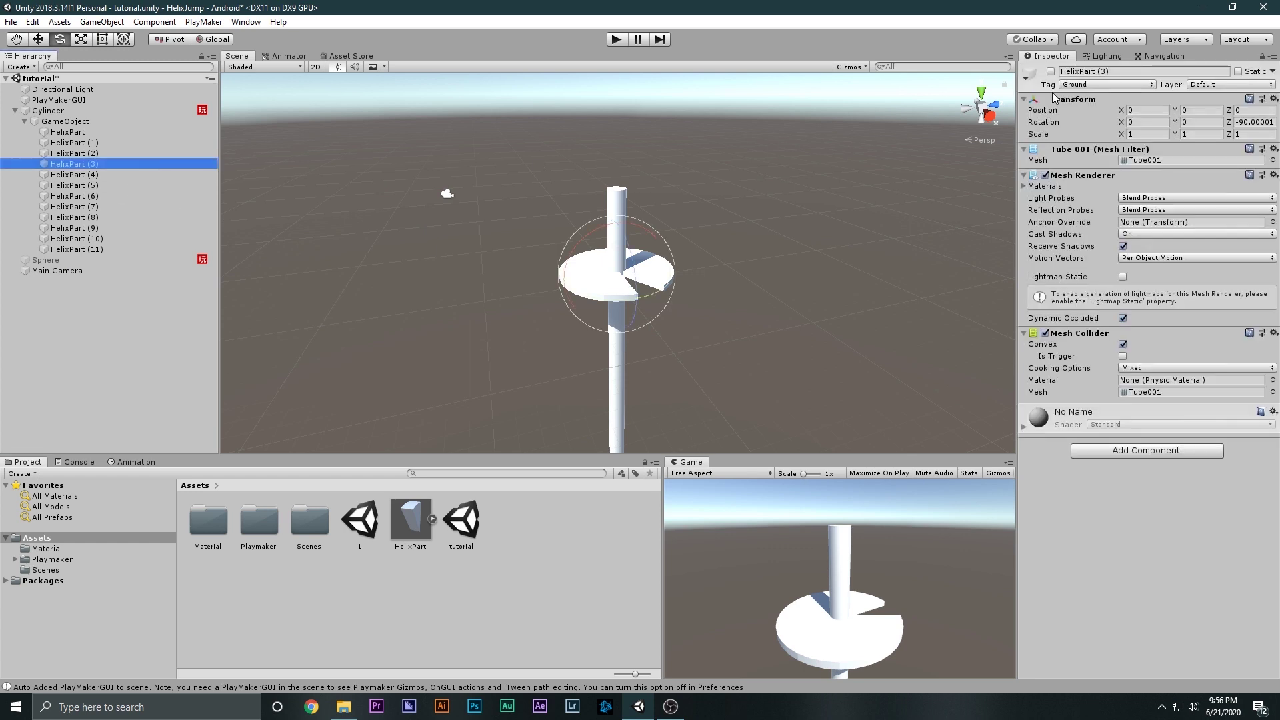
pyautogui.moveTo(975, 135); pyautogui.dragTo(902, 203, button='right')
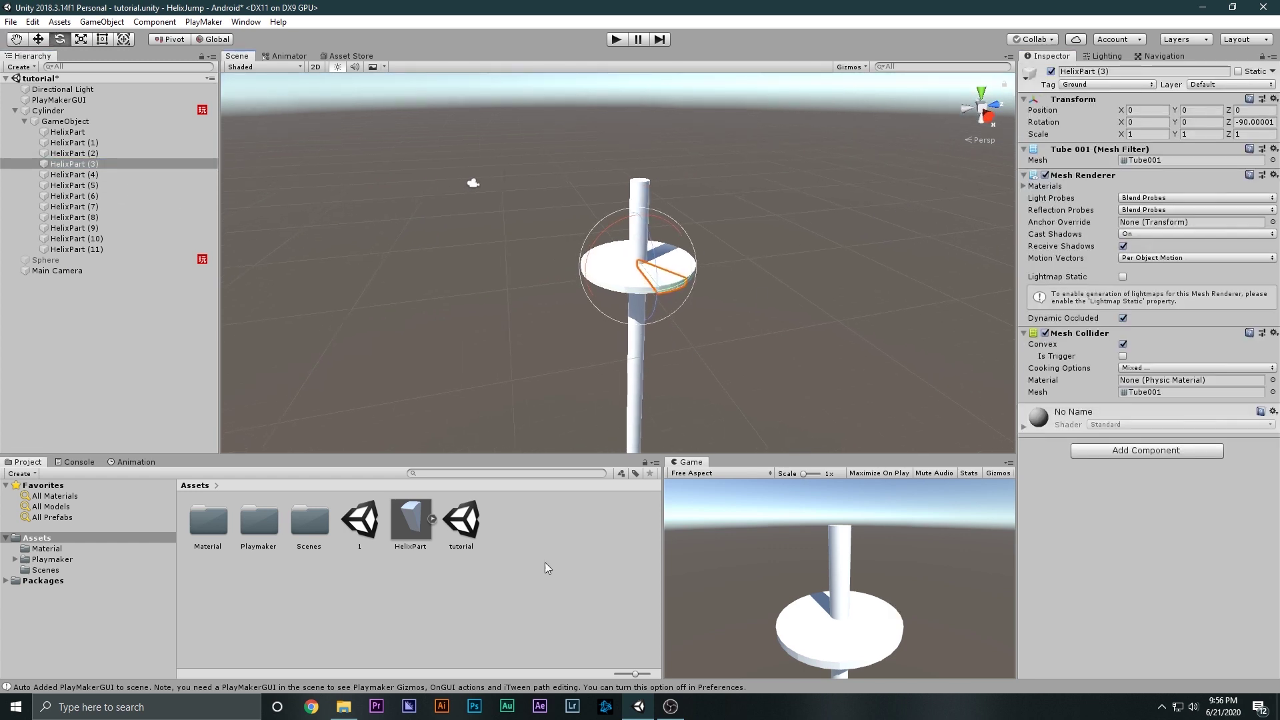
pyautogui.click(551, 590)
pyautogui.hotkey('ctrl', 's')
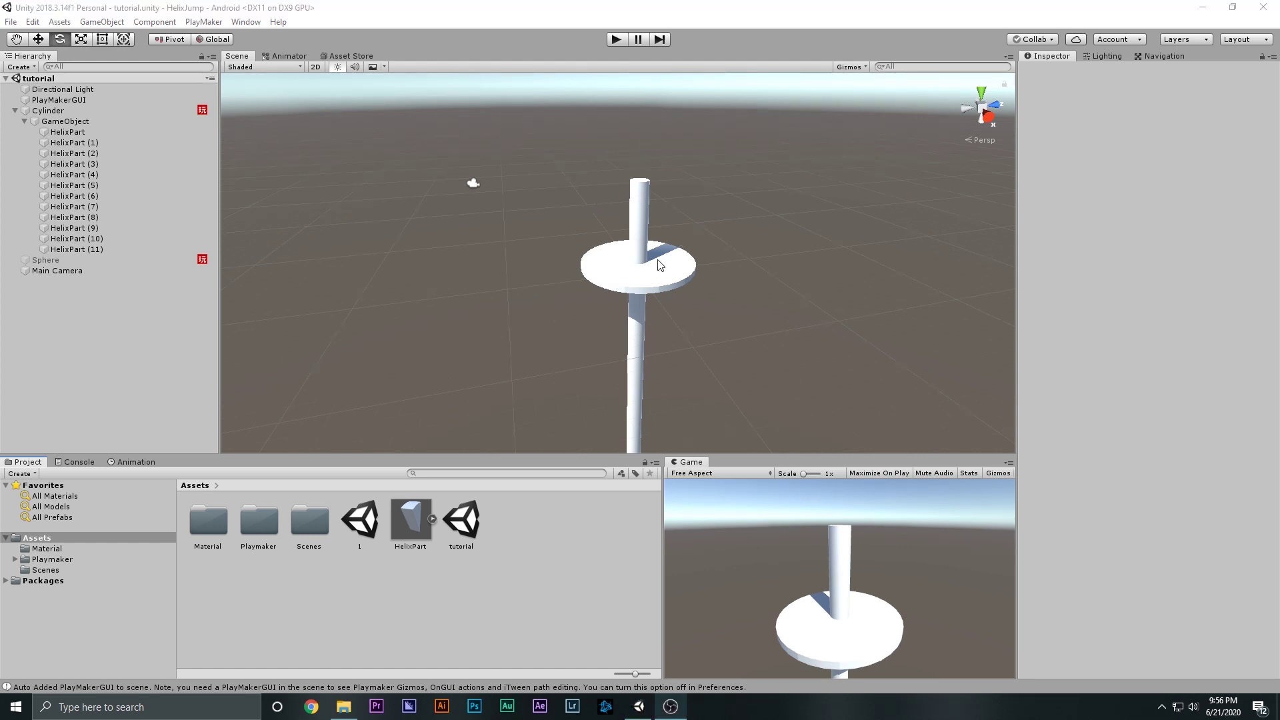
# - Collapse the GameObject that holds the wedges under the Cylinder and rename it as Set_1
pyautogui.scroll(5, 669, 270)
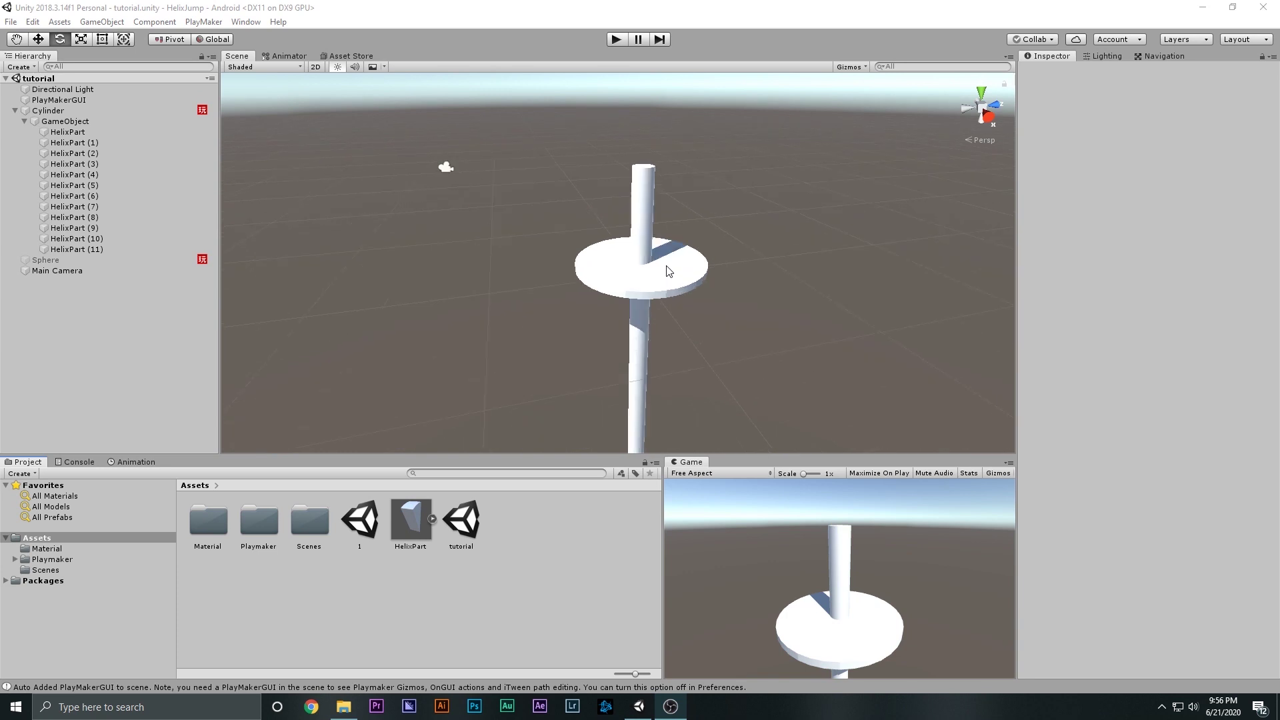
pyautogui.click(664, 267)
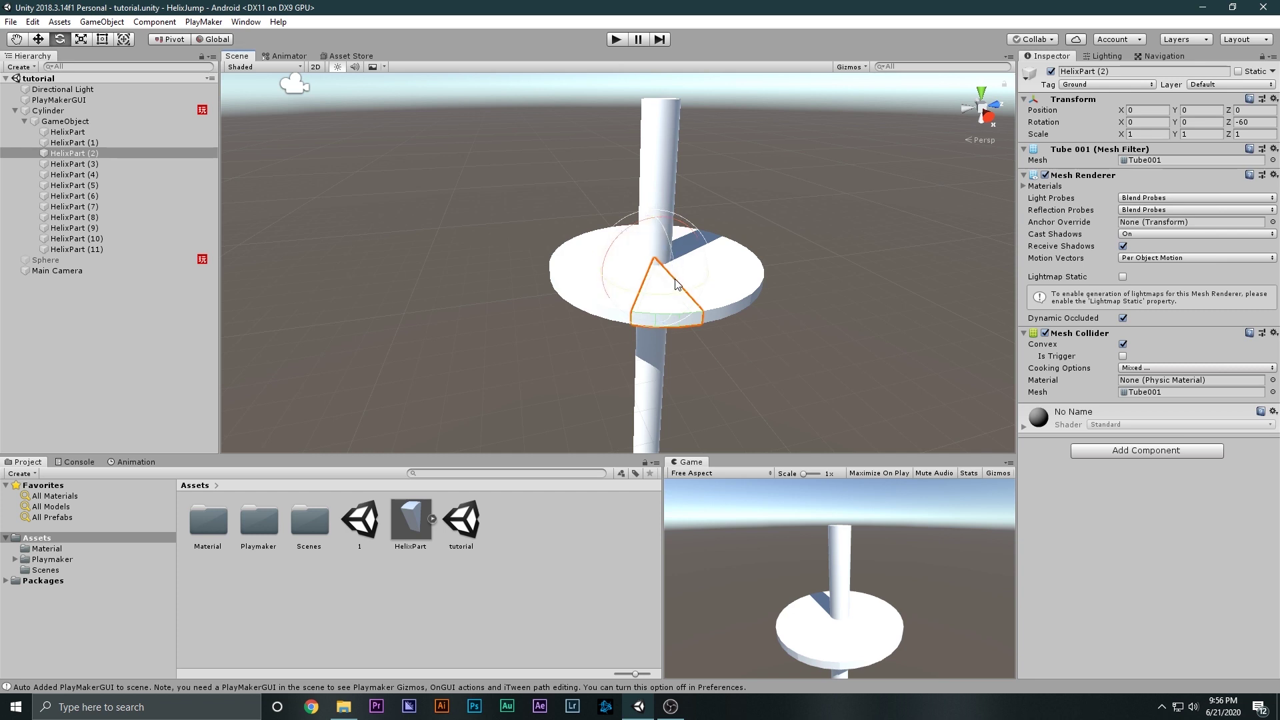
pyautogui.click(414, 304)
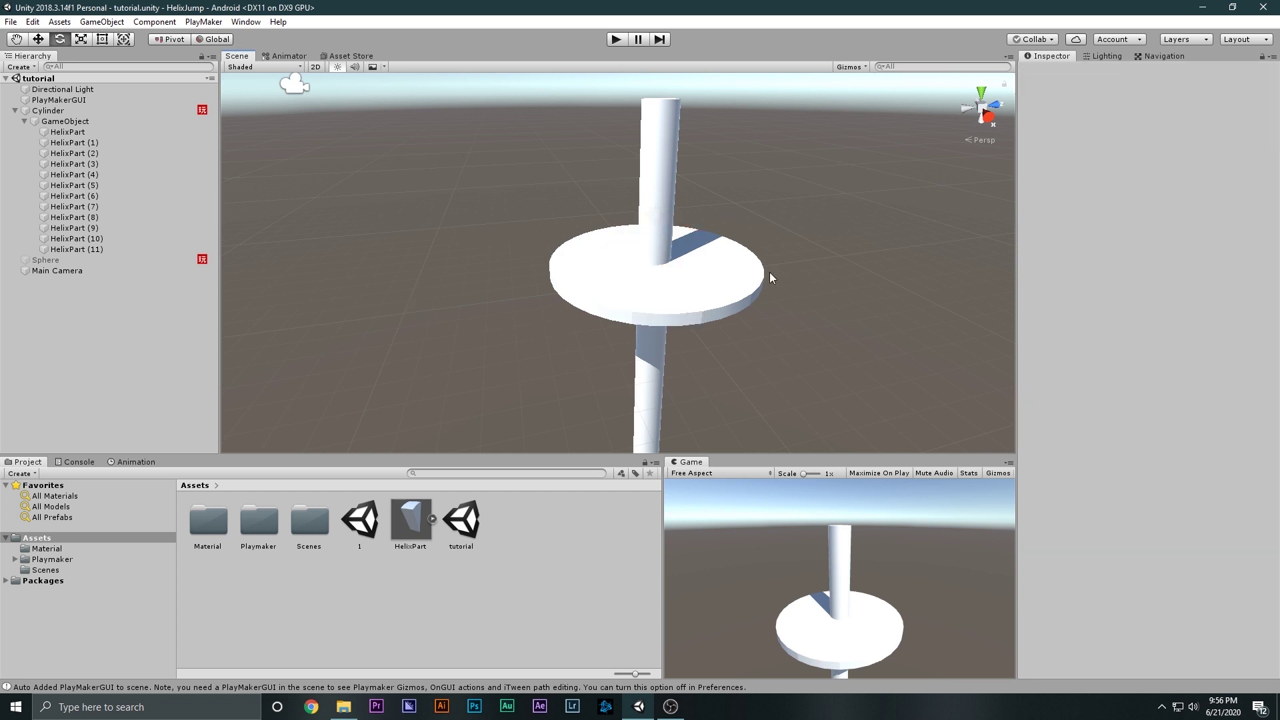
pyautogui.click(25, 121)
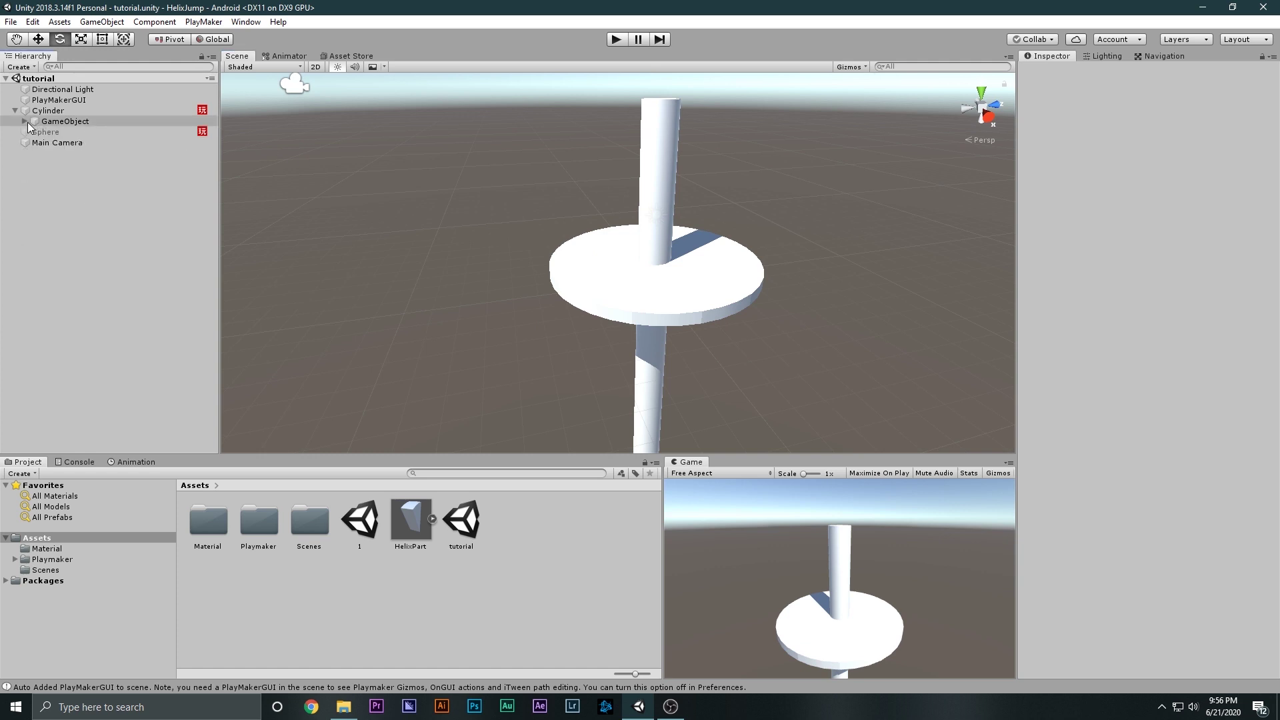
pyautogui.click(37, 121)
pyautogui.press('f')
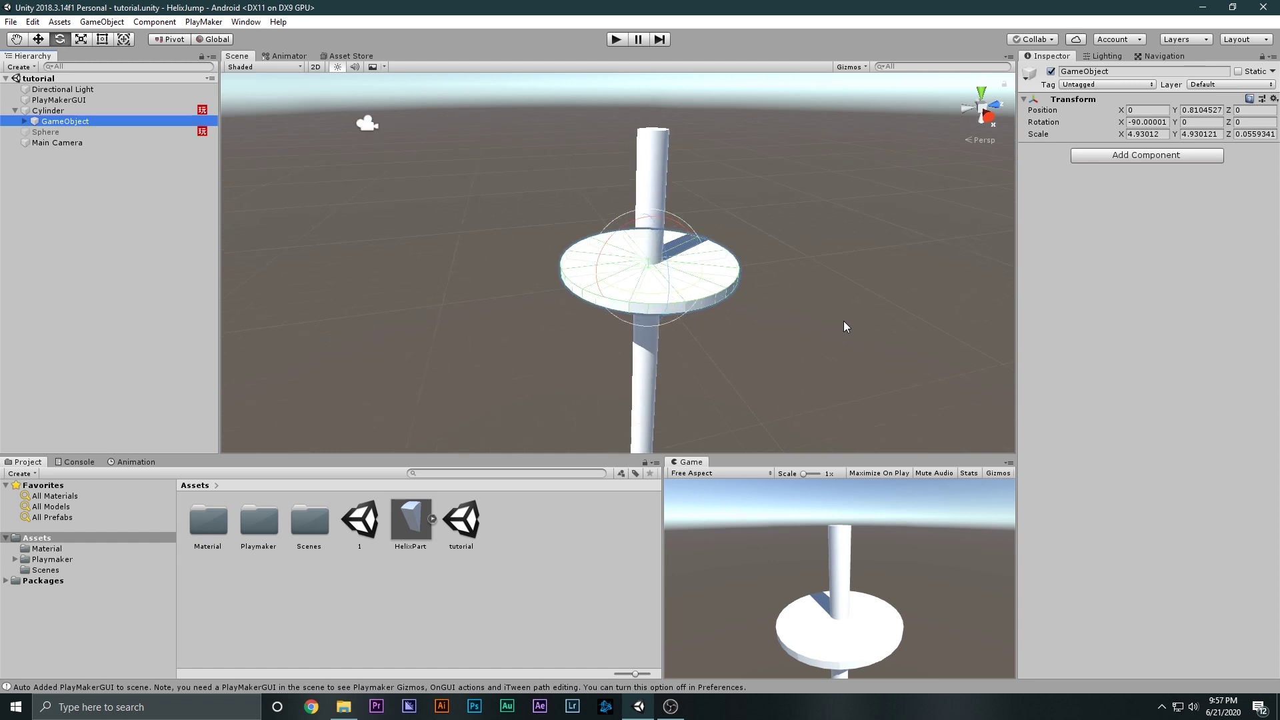
pyautogui.click(60, 123)
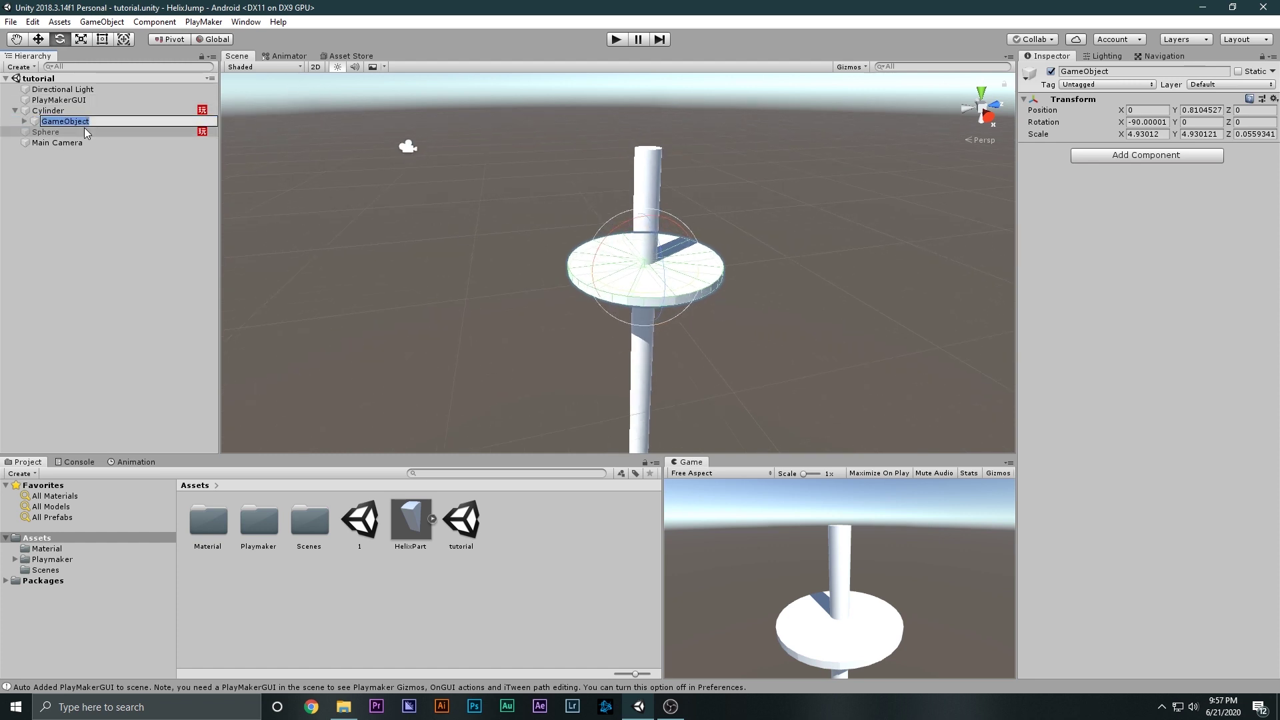
pyautogui.write('Set_1')
pyautogui.press('Return')
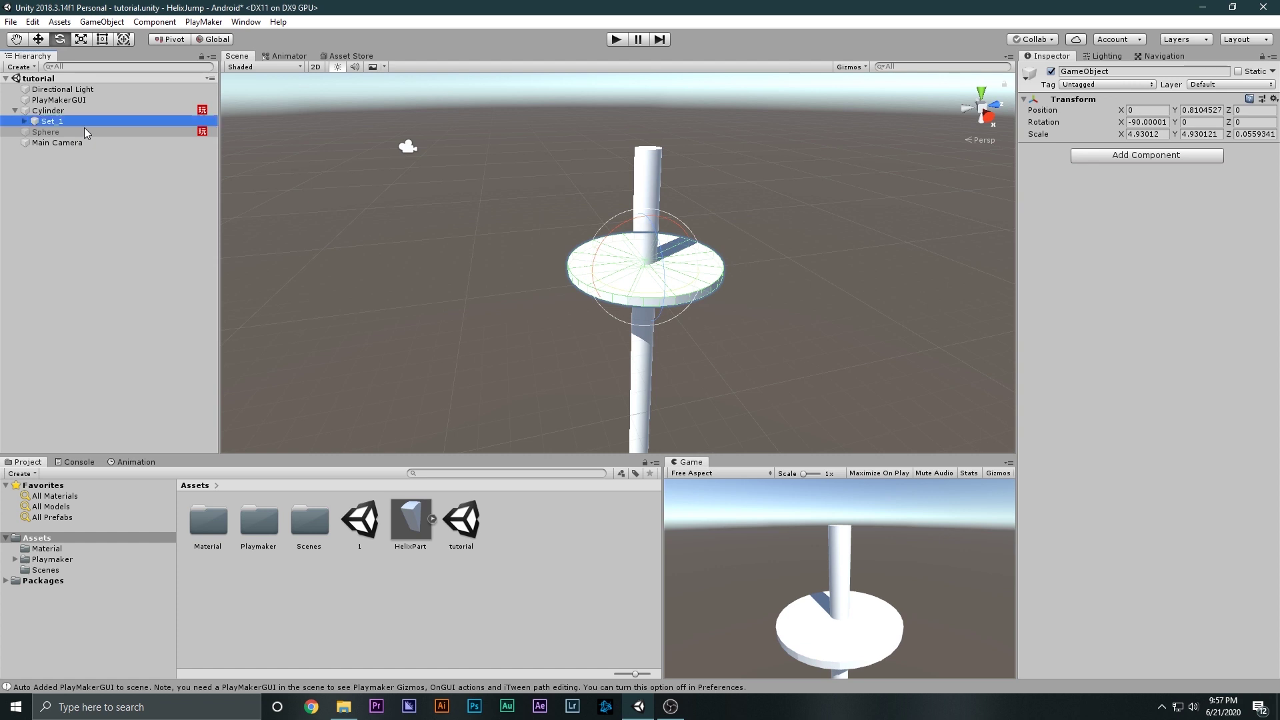
# - Duplicate the Set_1 wedge group under the Cylinder
pyautogui.click(89, 190)
pyautogui.click(61, 121)
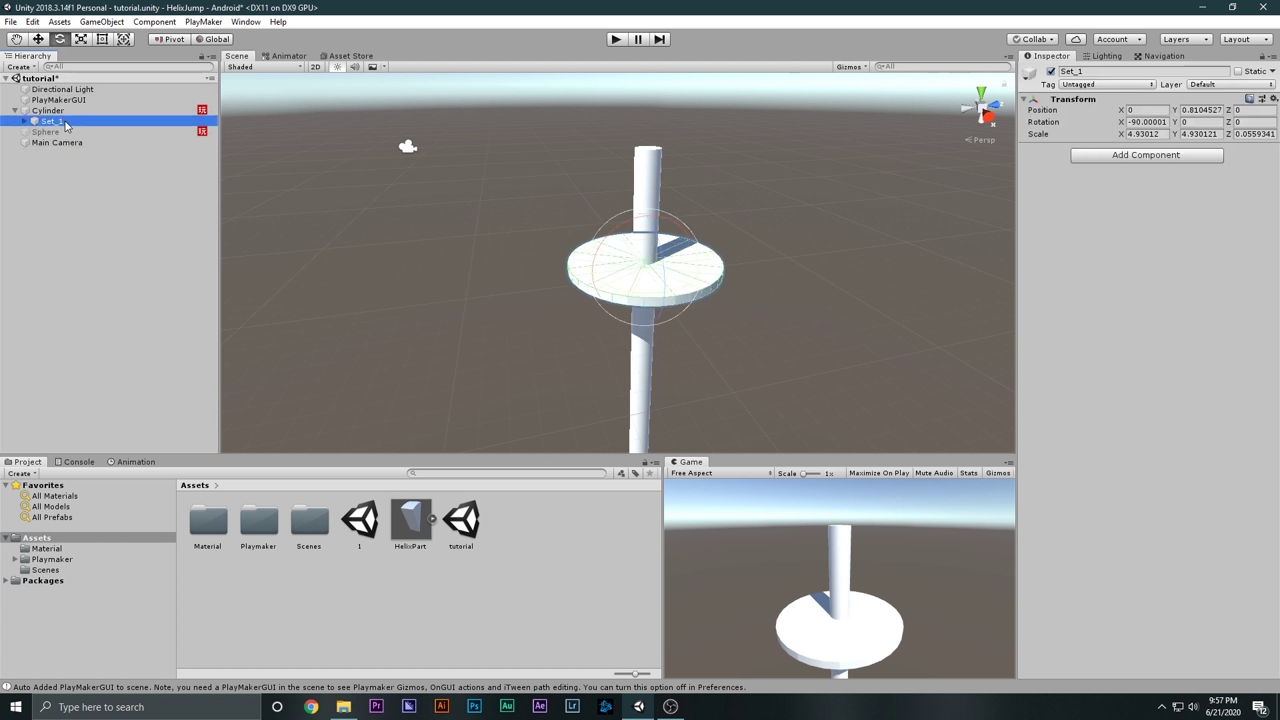
pyautogui.hotkey('ctrl', 'd')
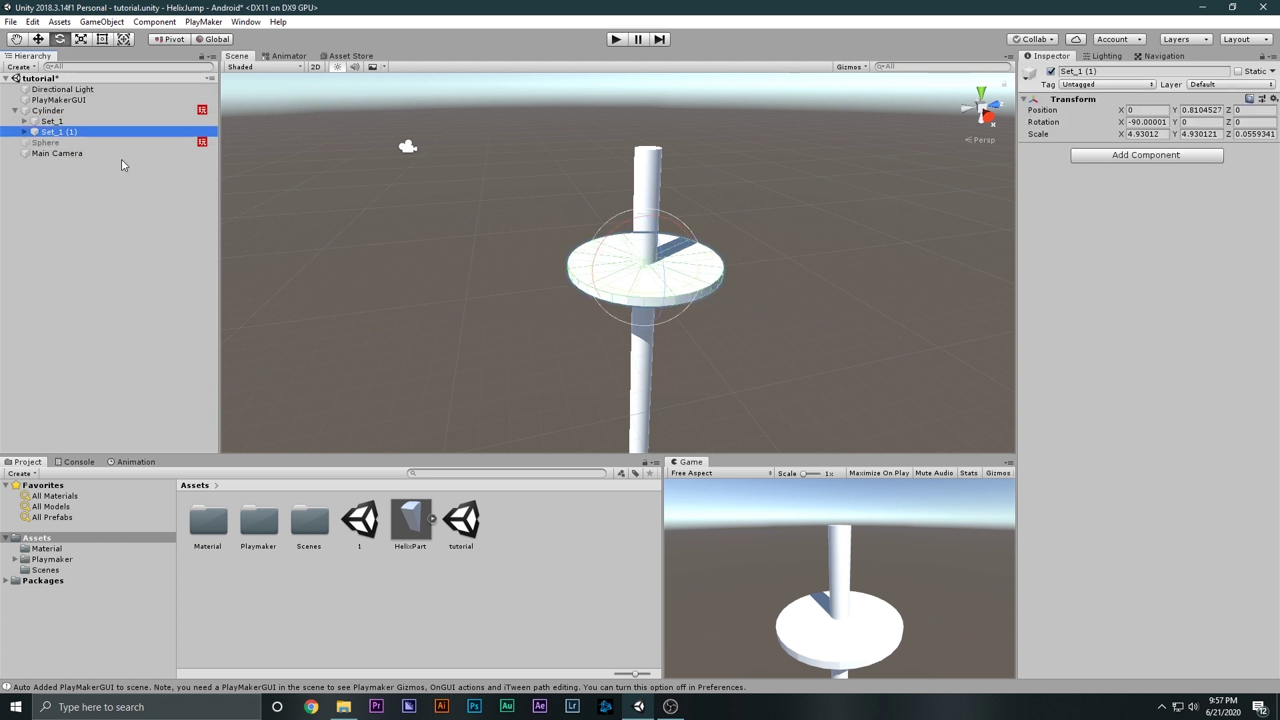
# - Rename the original Set_1 wedge group as Set
pyautogui.click(67, 123)
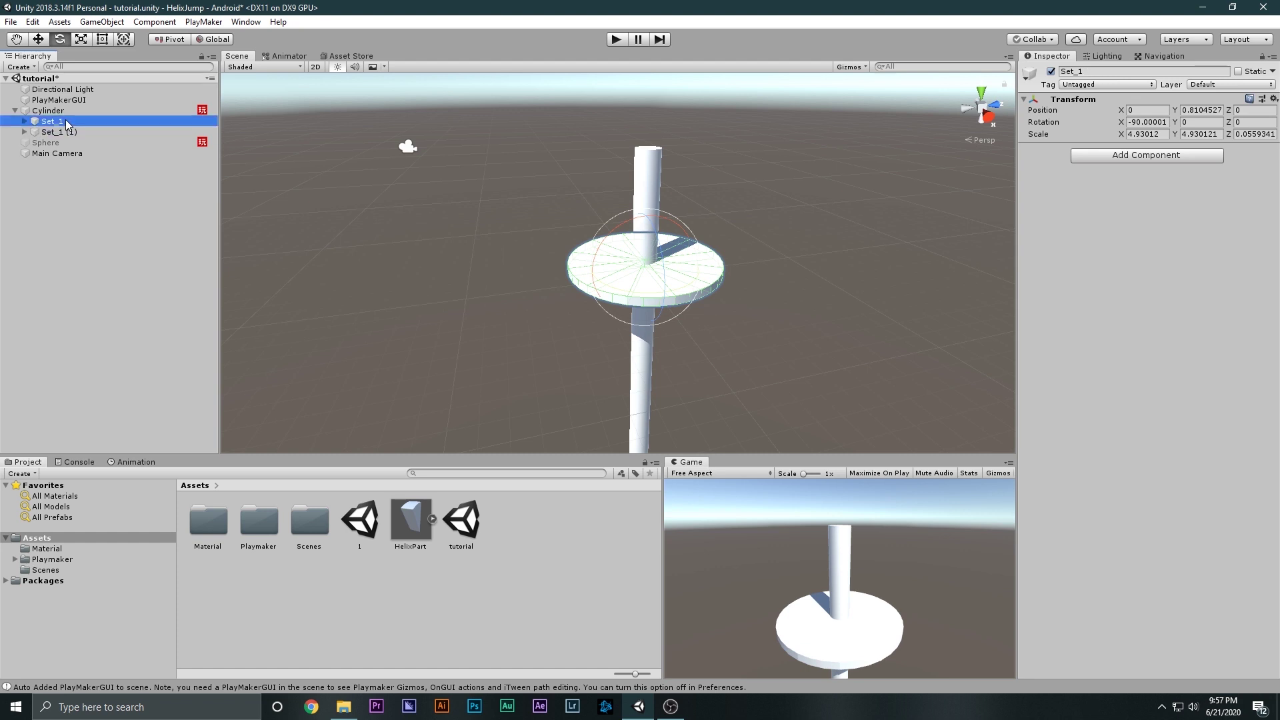
pyautogui.click(67, 123)
pyautogui.press('BackSpace')
pyautogui.press('BackSpace')
# - Rename the duplicated Set_1 (1) wedge group as Set
pyautogui.click(73, 134)
pyautogui.doubleClick(73, 134)
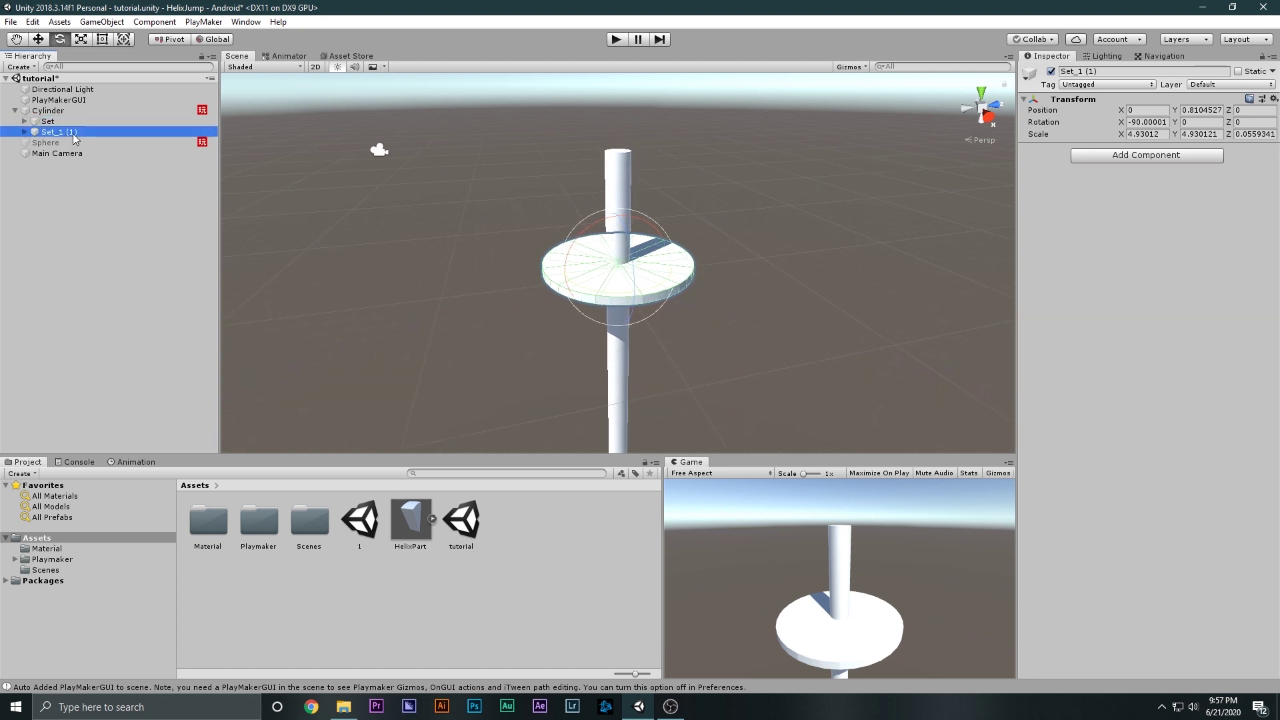
pyautogui.click(80, 133)
pyautogui.press('BackSpace')
pyautogui.press('BackSpace')
pyautogui.press('BackSpace')
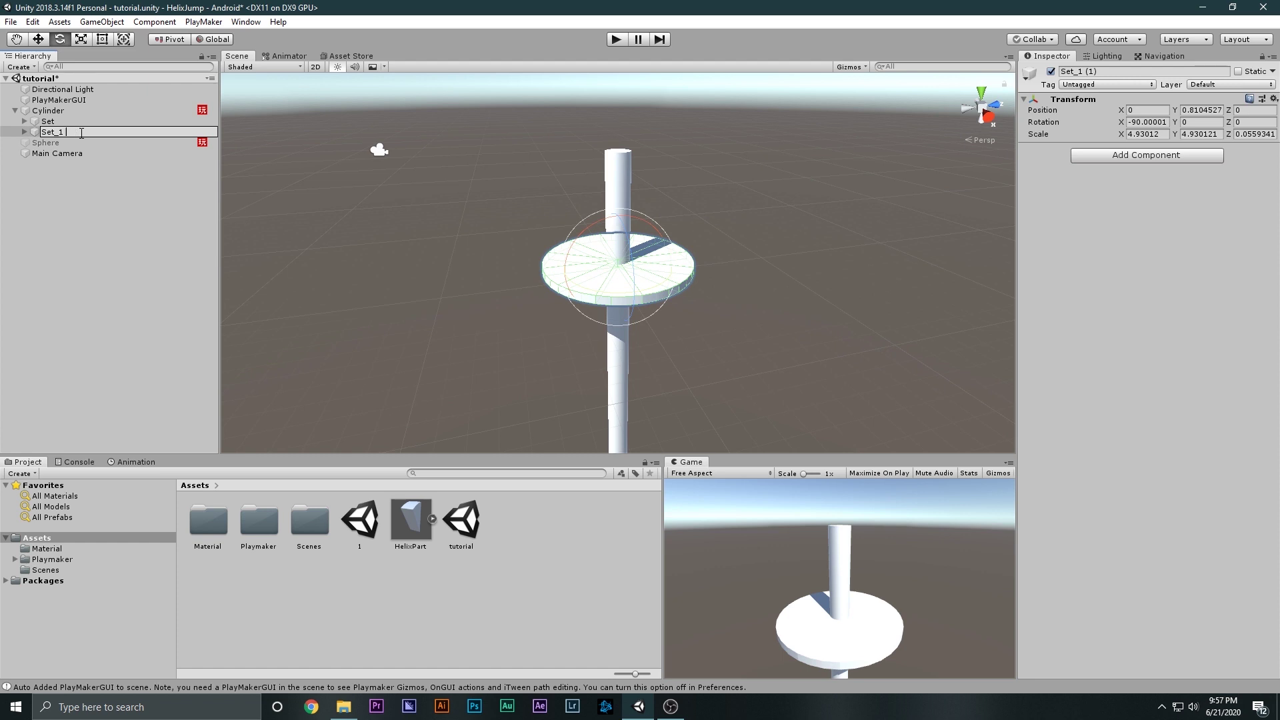
pyautogui.press('BackSpace')
pyautogui.click(57, 187)
# - Delete the second Set group and make a fresh duplicate of the remaining Set under the Cylinder
pyautogui.click(67, 129)
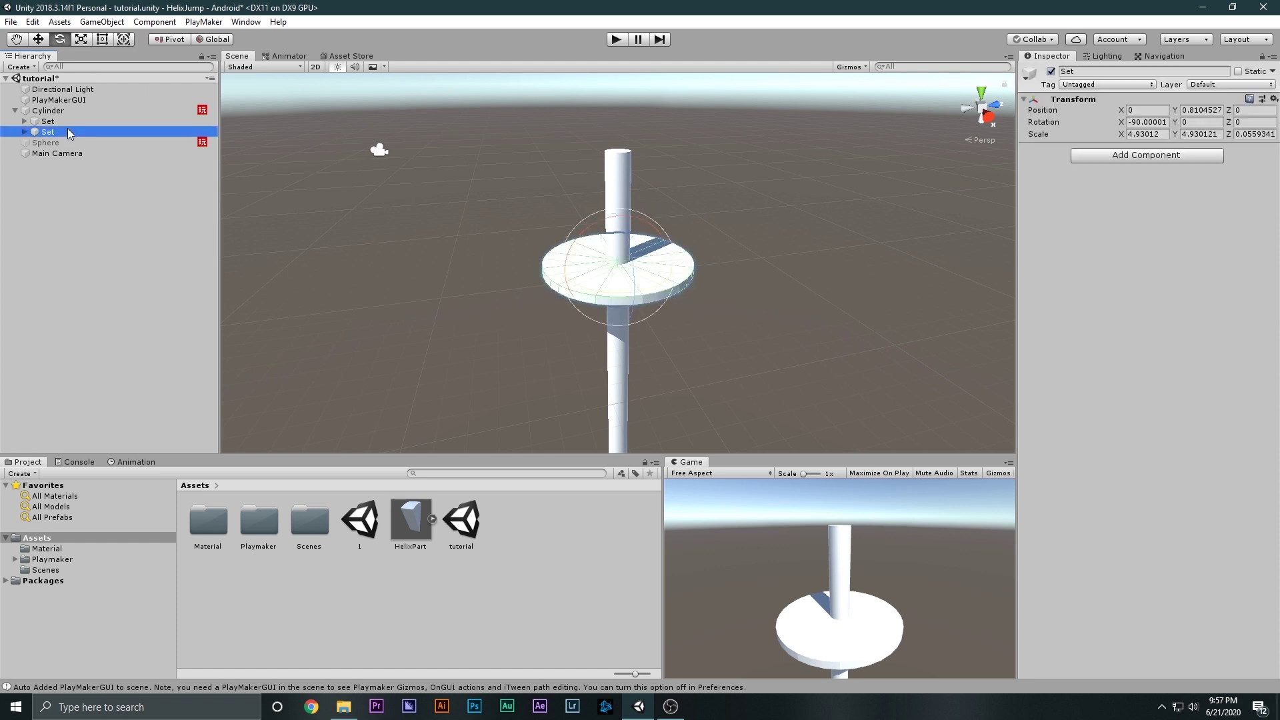
pyautogui.press('Delete')
pyautogui.click(74, 123)
pyautogui.hotkey('ctrl', 'd')
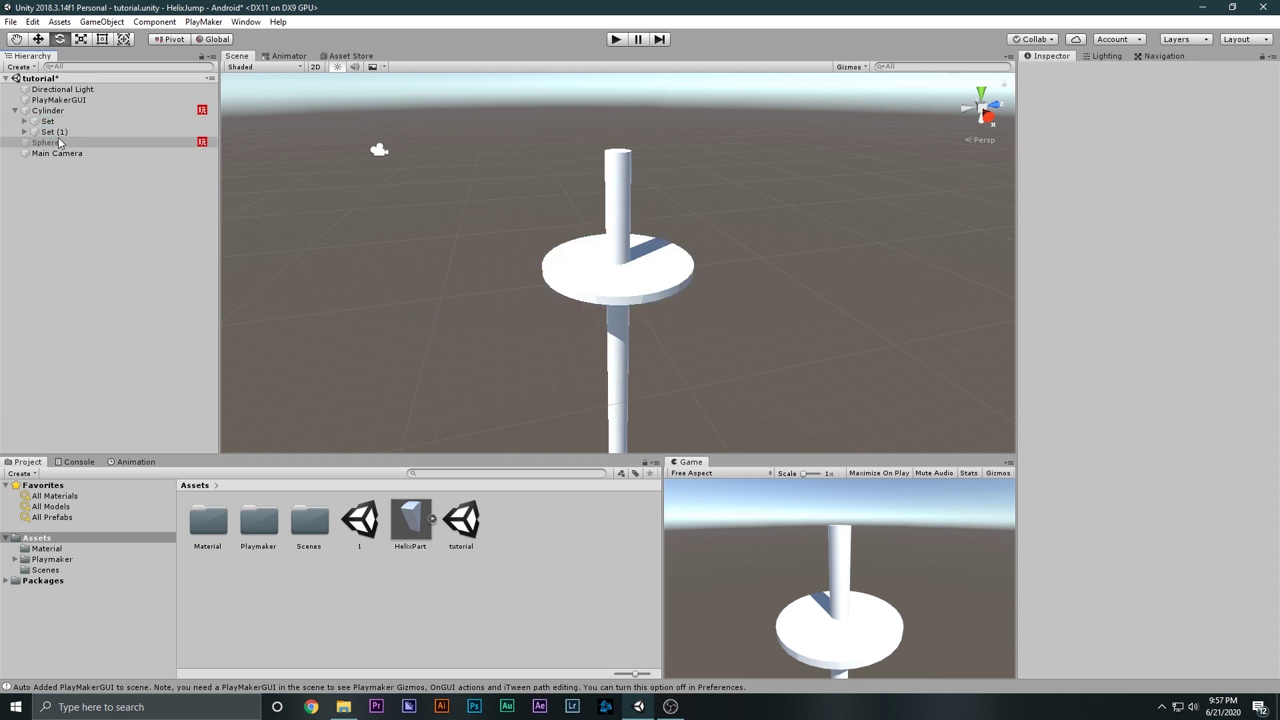
# - Move the Set (1) ring straight down the pole to Y 0.699, working in an orthographic back view
pyautogui.press('w')
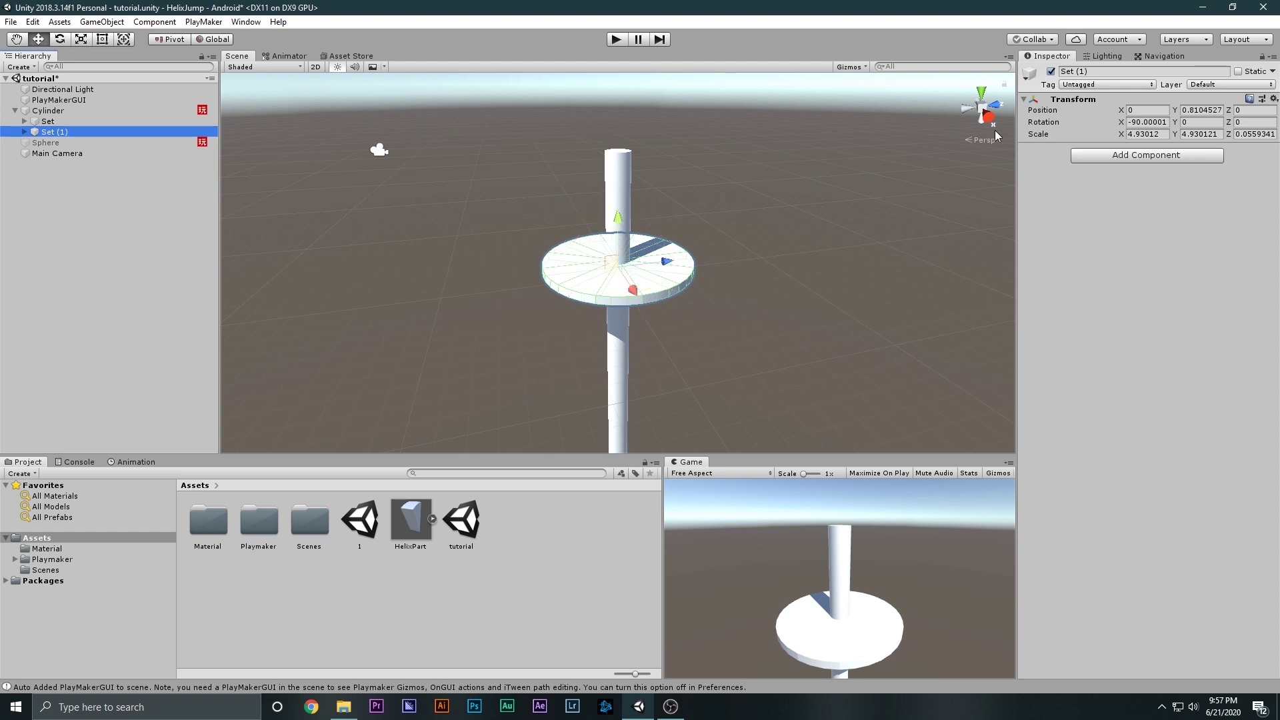
pyautogui.click(971, 110)
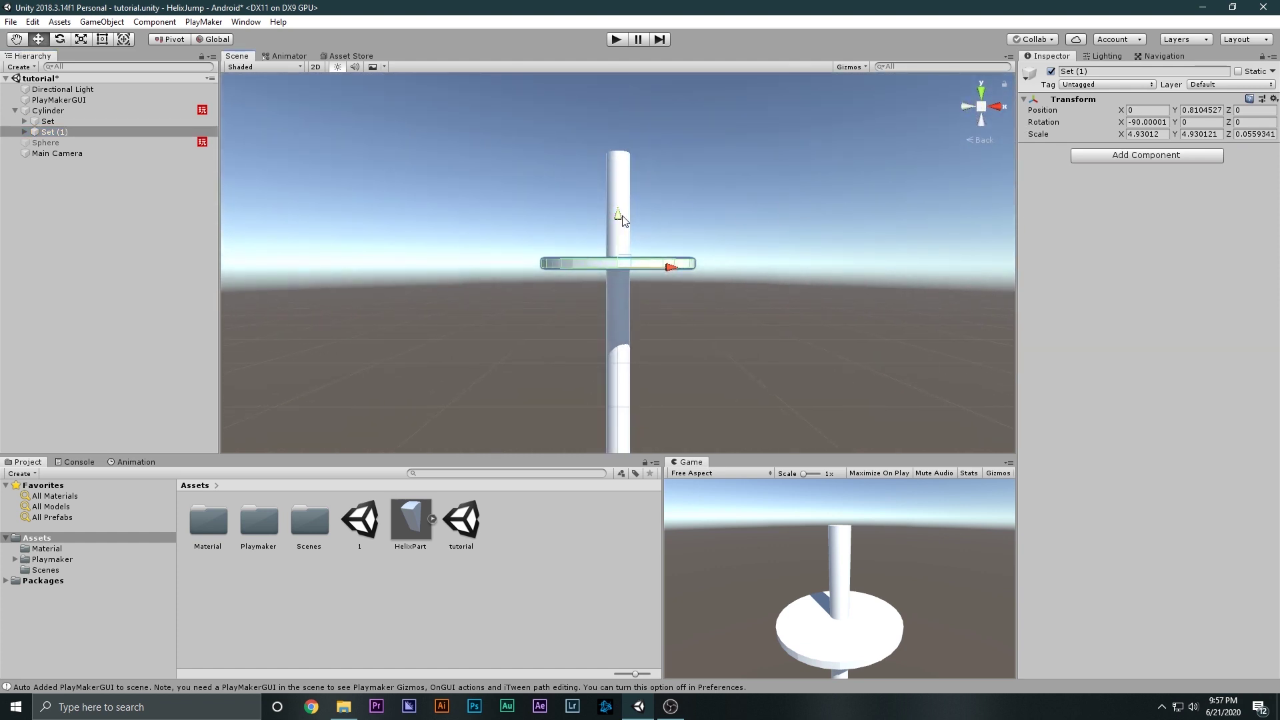
pyautogui.click(982, 106)
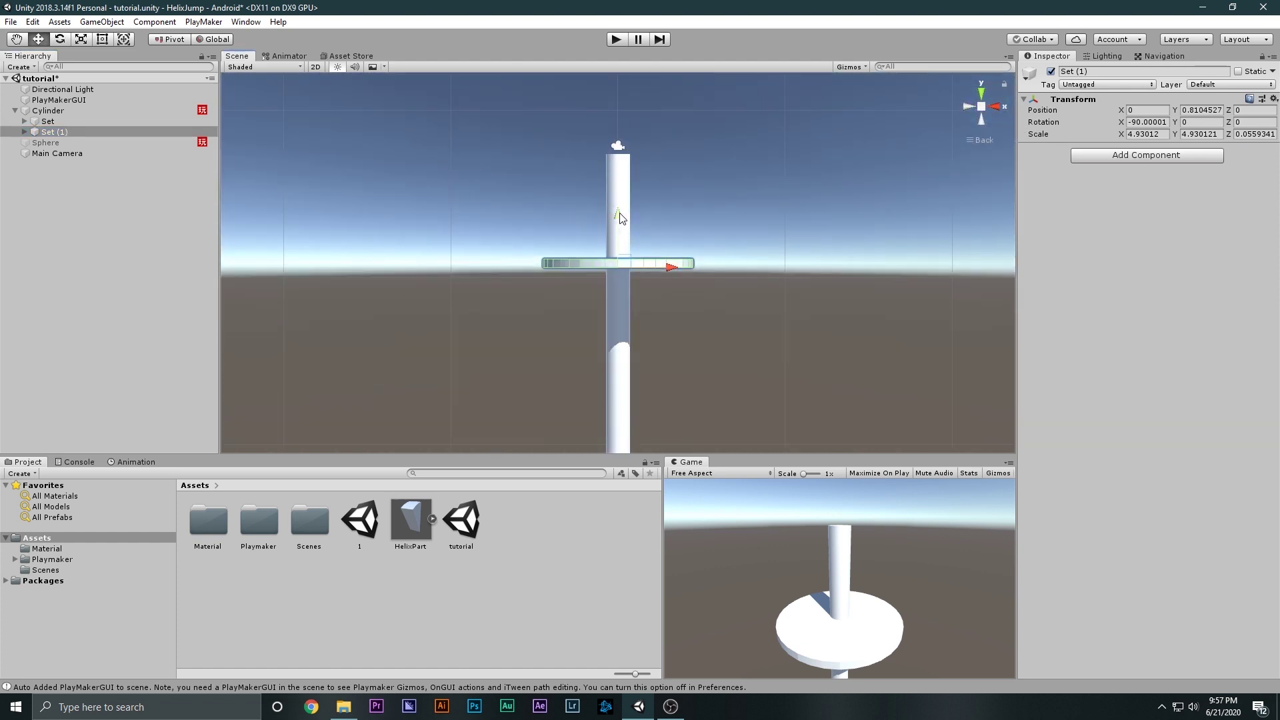
pyautogui.moveTo(620, 218); pyautogui.dragTo(630, 274)
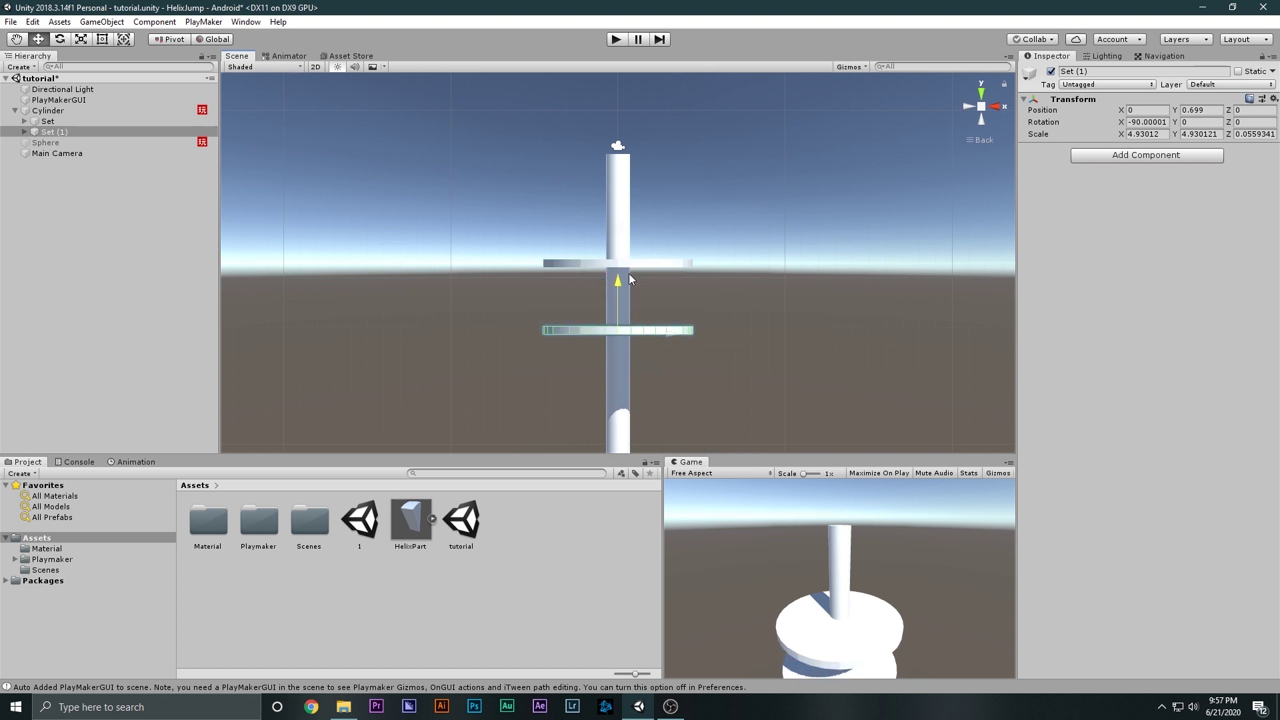
# - Parent the Main Camera to the Sphere and activate the Sphere
pyautogui.moveTo(40, 153); pyautogui.dragTo(47, 142)
pyautogui.click(47, 142)
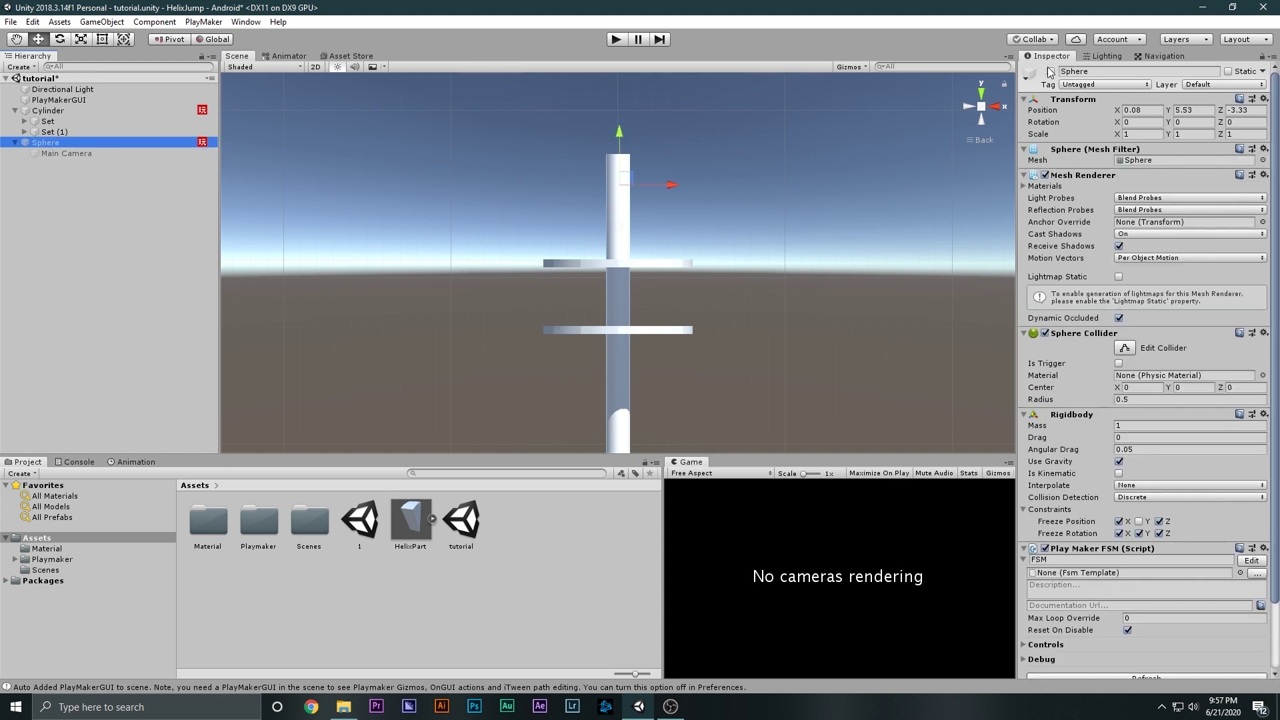
pyautogui.click(1052, 71)
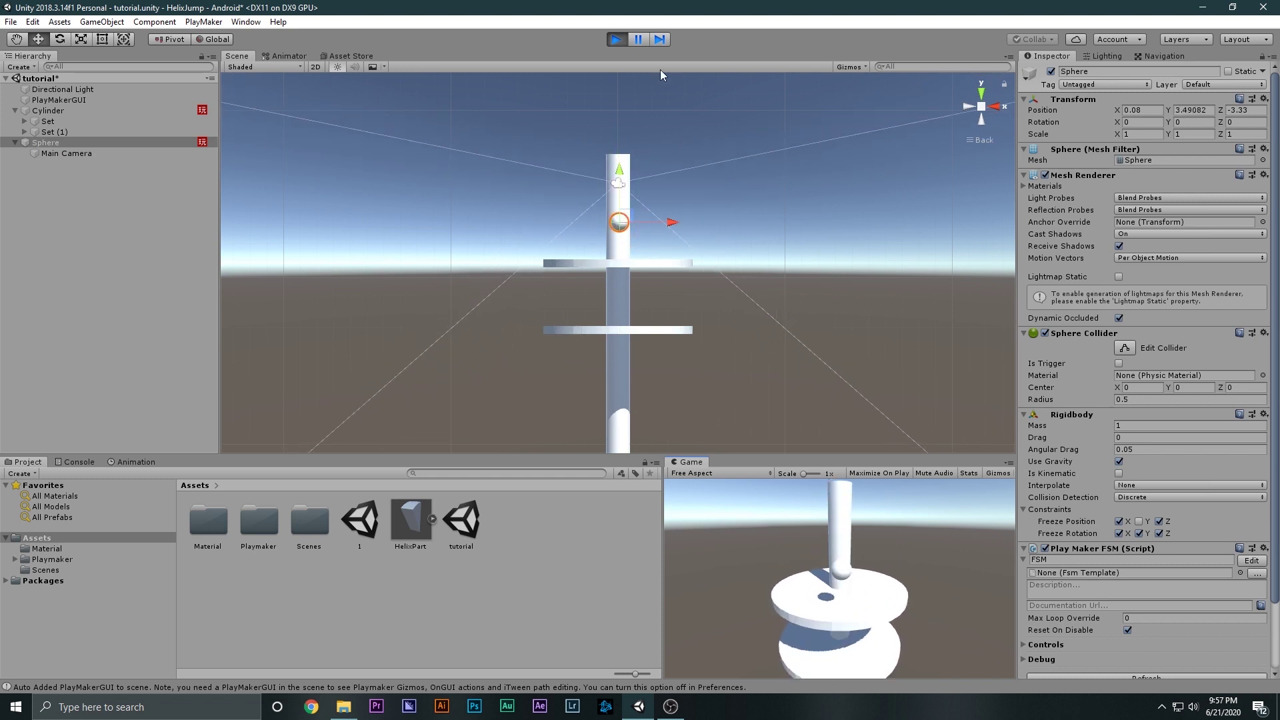
# - With play mode paused, delete two HelixPart wedges from each of the two rings to open temporary gaps
pyautogui.moveTo(793, 165); pyautogui.dragTo(740, 201, button='middle')
pyautogui.keyDown('alt'); pyautogui.moveTo(740, 202); pyautogui.dragTo(627, 287); pyautogui.keyUp('alt')
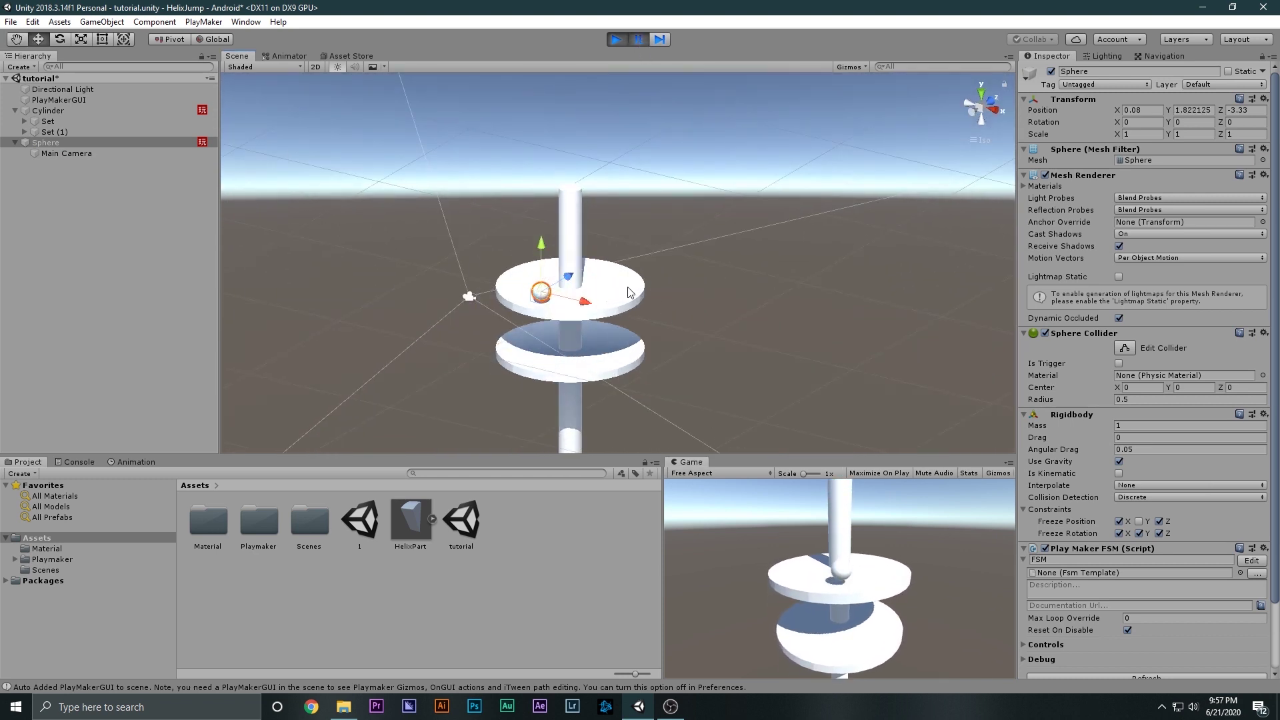
pyautogui.click(623, 295)
pyautogui.press('Delete')
pyautogui.click(524, 277)
pyautogui.press('Delete')
pyautogui.click(613, 344)
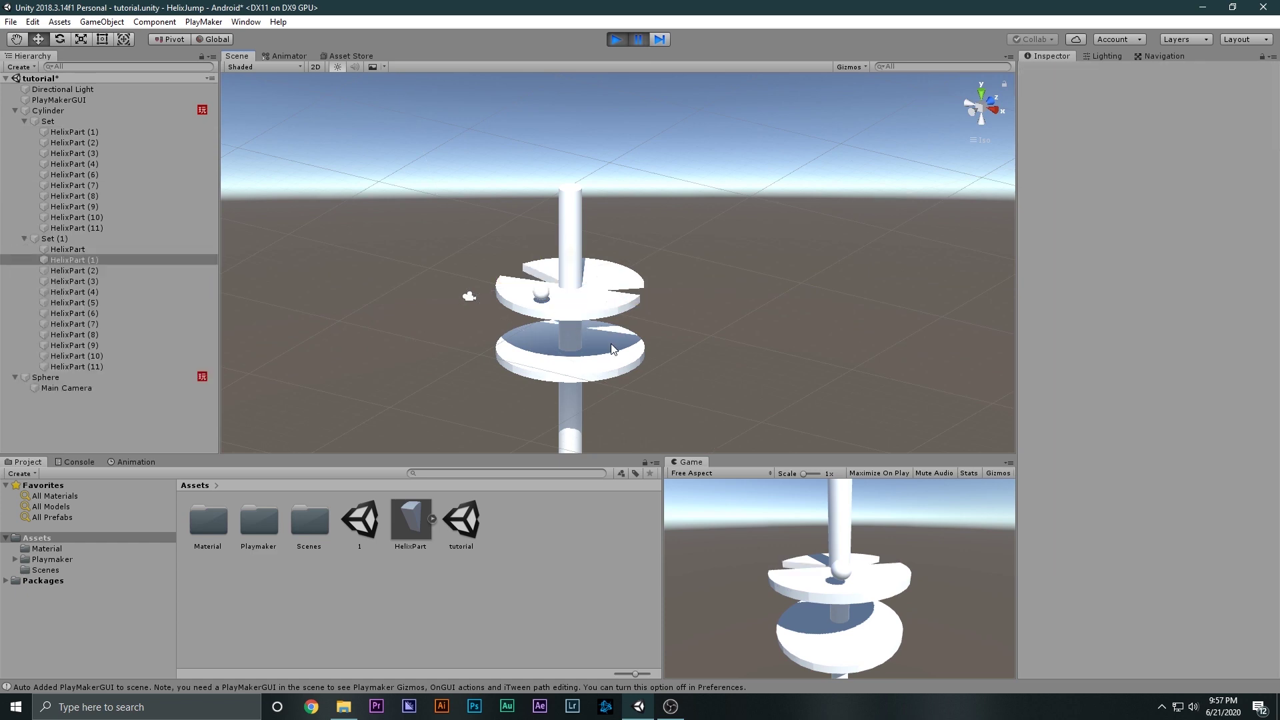
pyautogui.press('Delete')
pyautogui.click(510, 355)
pyautogui.press('Delete')
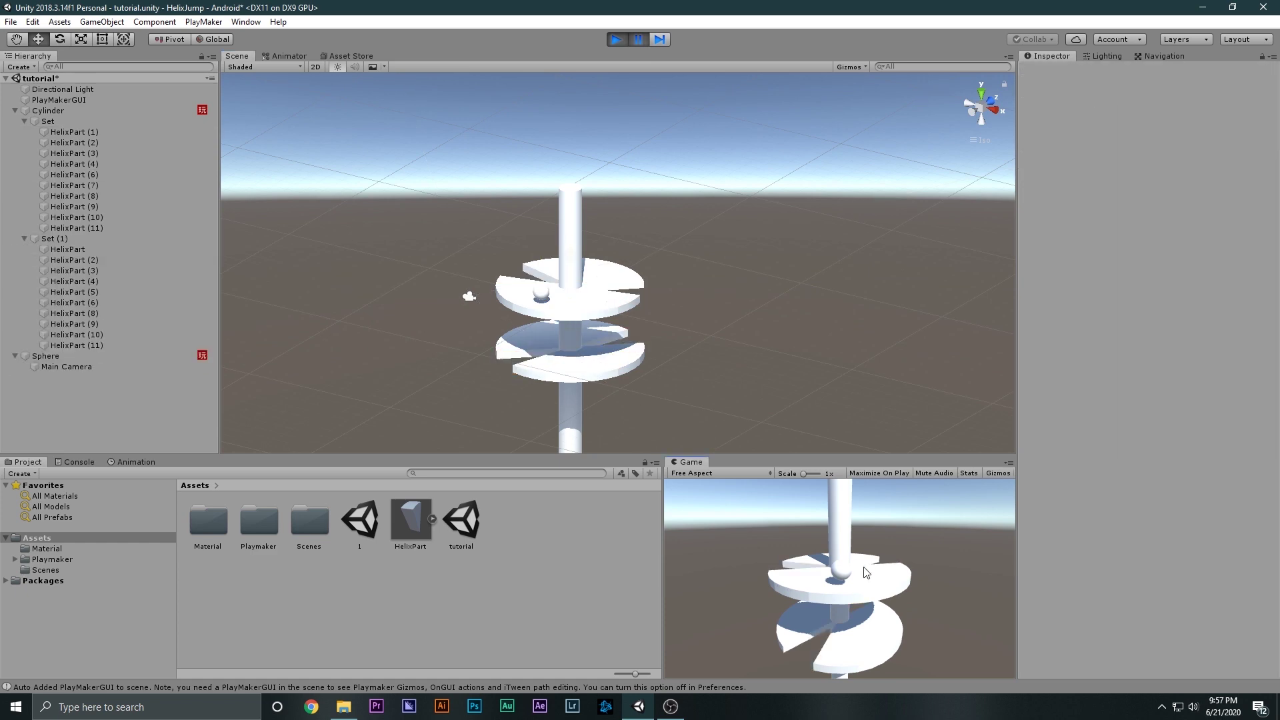
# - Resume play in a maximized Game view, rotate the pole to drop the ball through the gaps, and stop the scene
pyautogui.hotkey('shift', 'space')
pyautogui.click(639, 40)
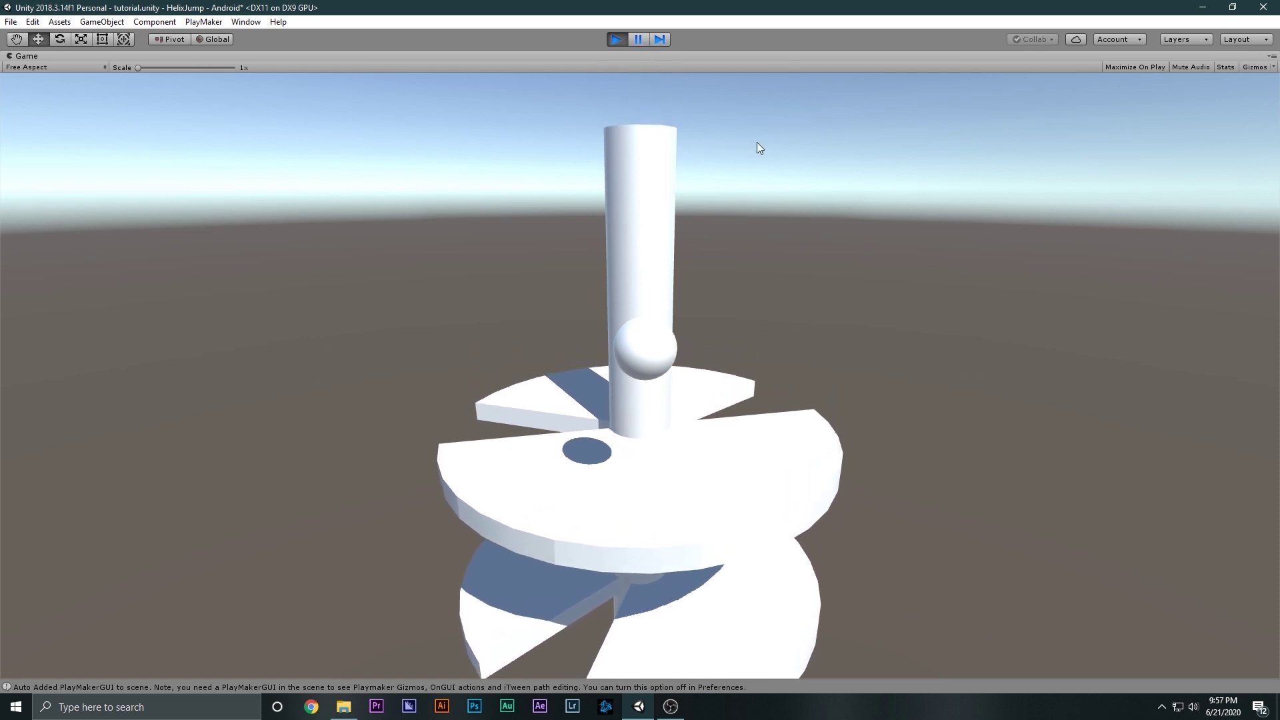
pyautogui.moveTo(710, 297); pyautogui.dragTo(1224, 404)
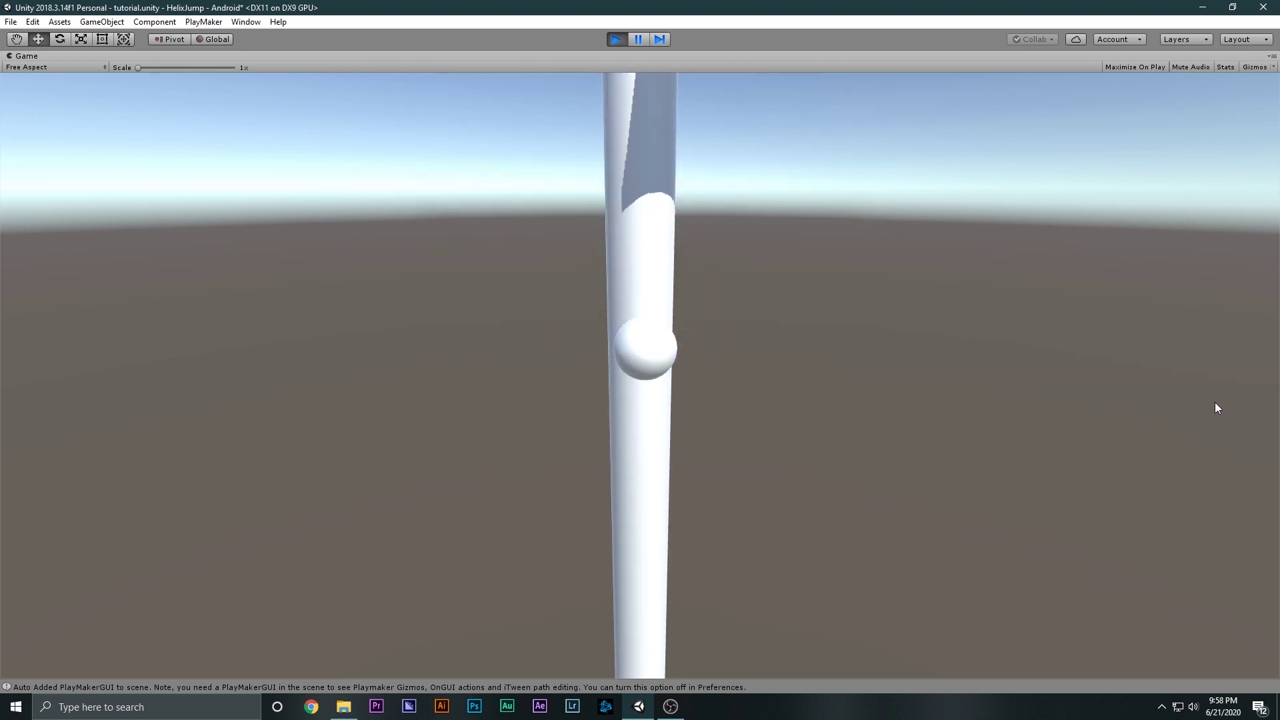
pyautogui.click(617, 40)
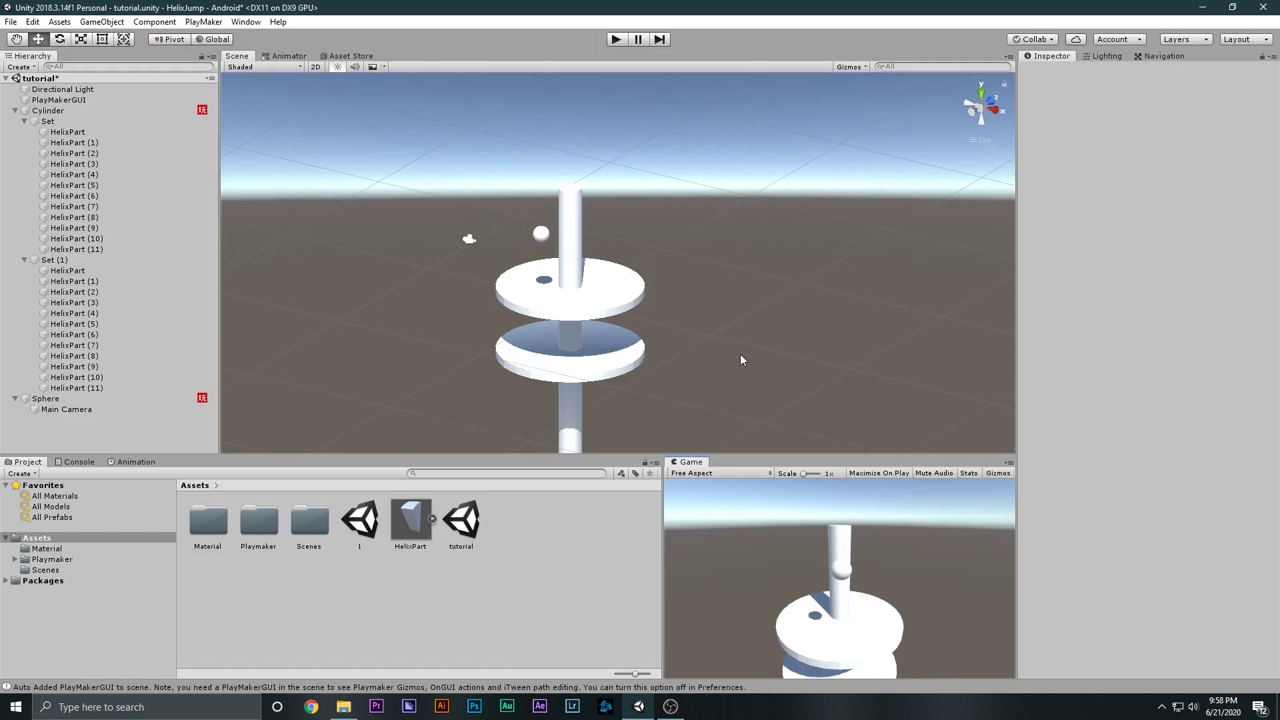
# - Return the Scene view to perspective and scale the Sphere down uniformly
pyautogui.click(972, 140)
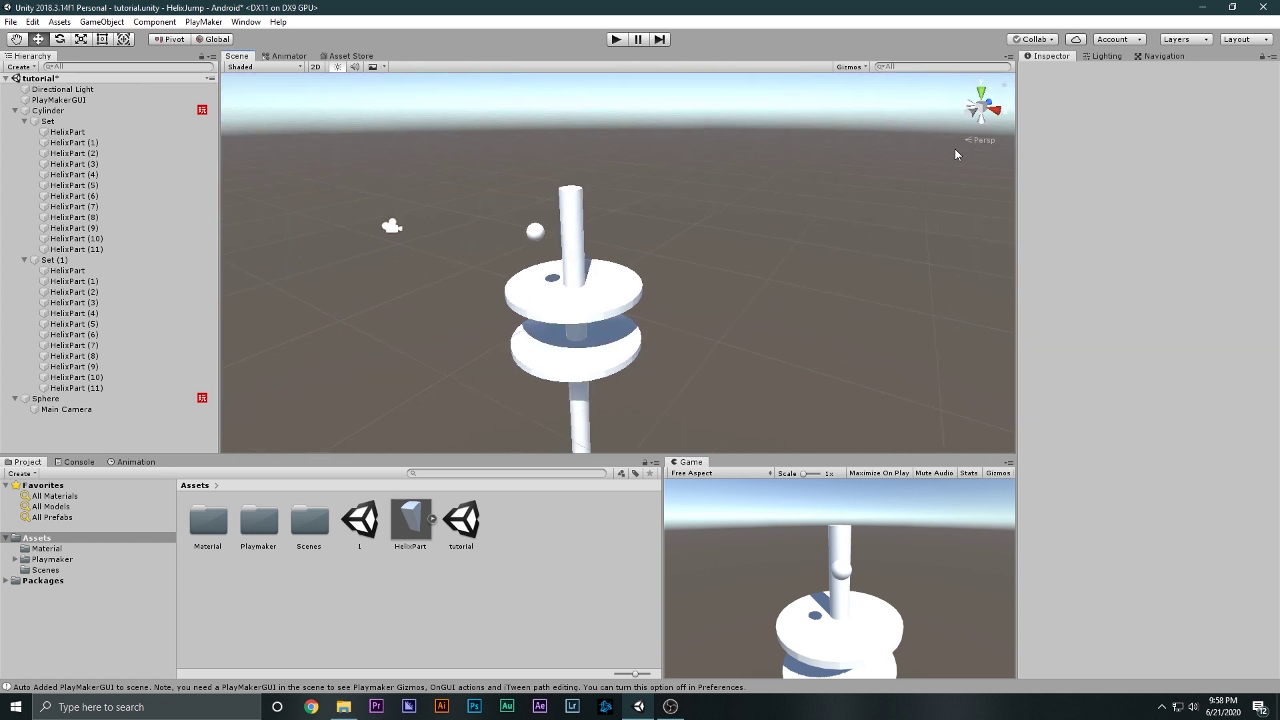
pyautogui.scroll(2, 513, 238)
pyautogui.click(490, 210)
pyautogui.press('r')
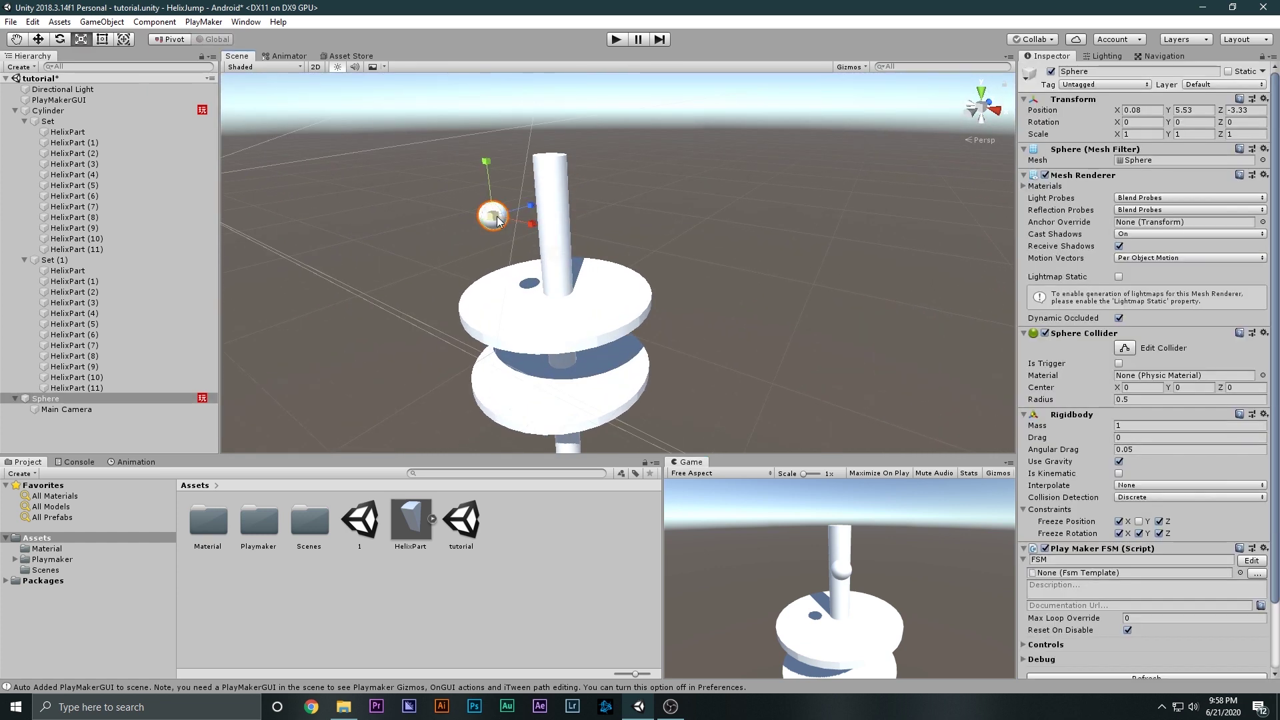
pyautogui.moveTo(493, 215); pyautogui.dragTo(485, 233)
# - Move the Main Camera back along its viewing axis, farther from the pole, and select the front HelixPart wedge of the upper ring
pyautogui.click(324, 201)
pyautogui.press('w')
pyautogui.click(326, 204)
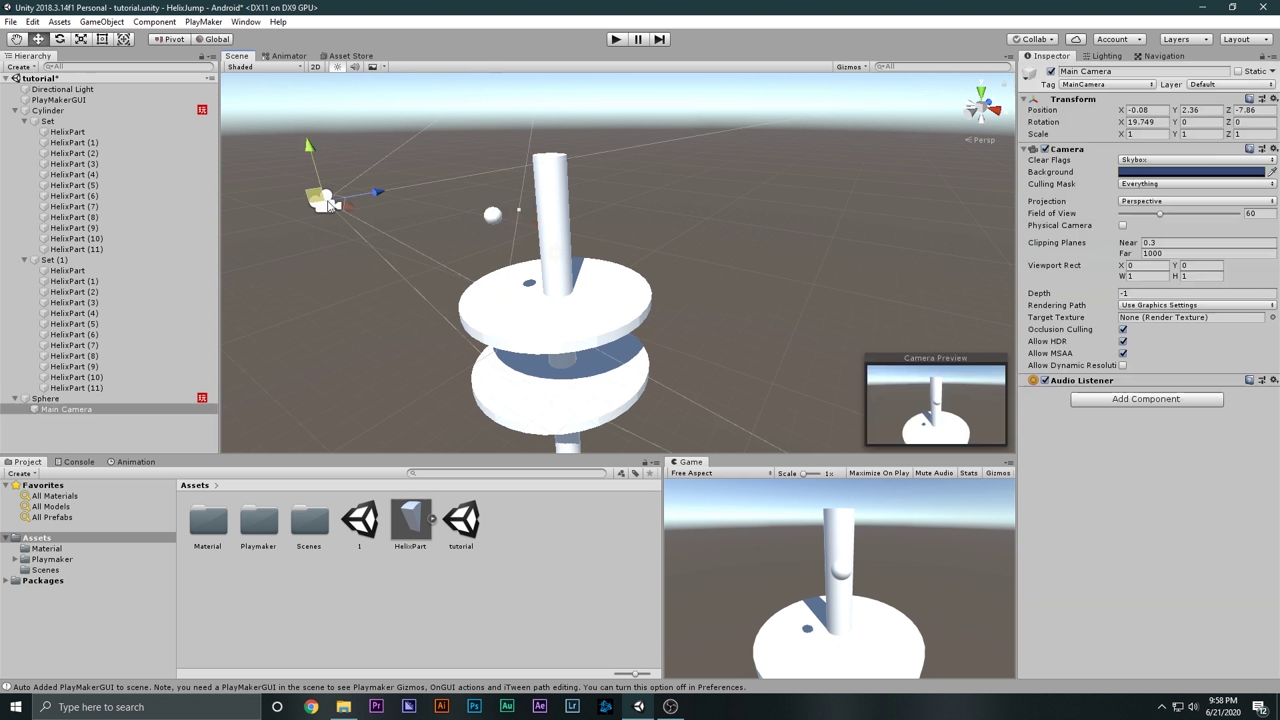
pyautogui.moveTo(379, 194); pyautogui.dragTo(266, 237)
pyautogui.click(540, 346)
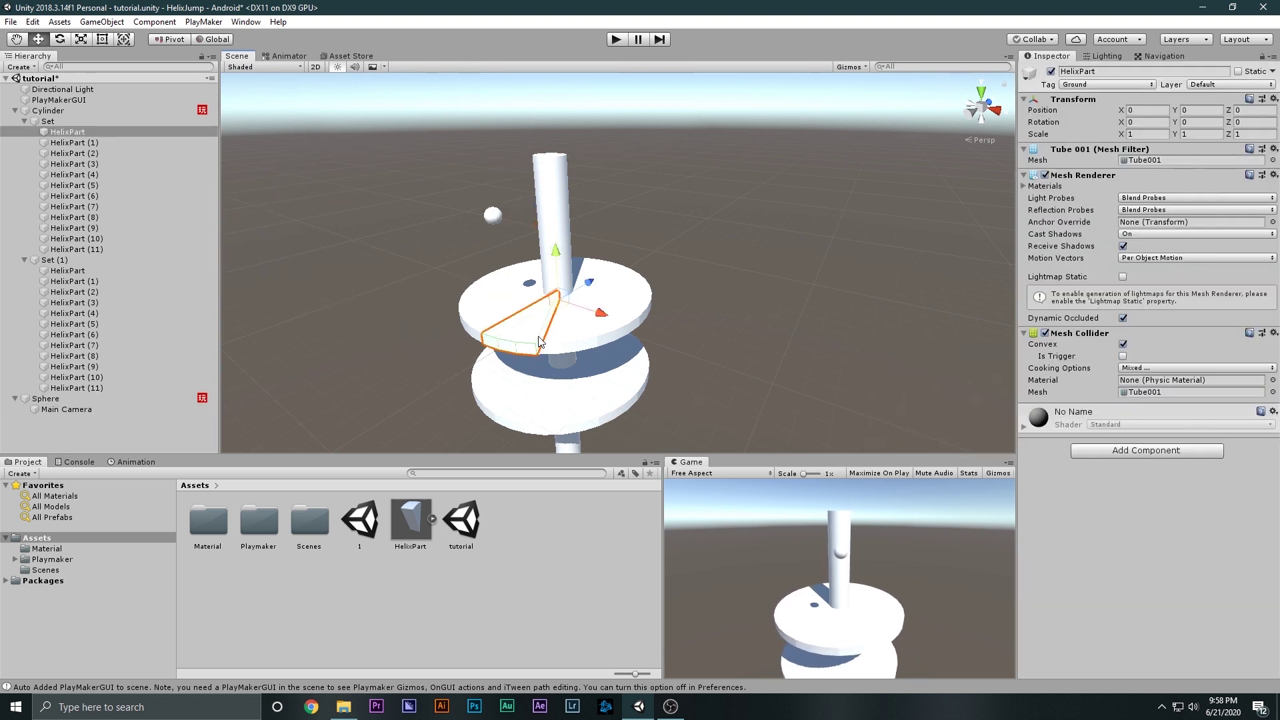
# - With play mode paused again, delete three HelixPart wedges from each of the two rings to open wider temporary gaps
pyautogui.click(626, 38)
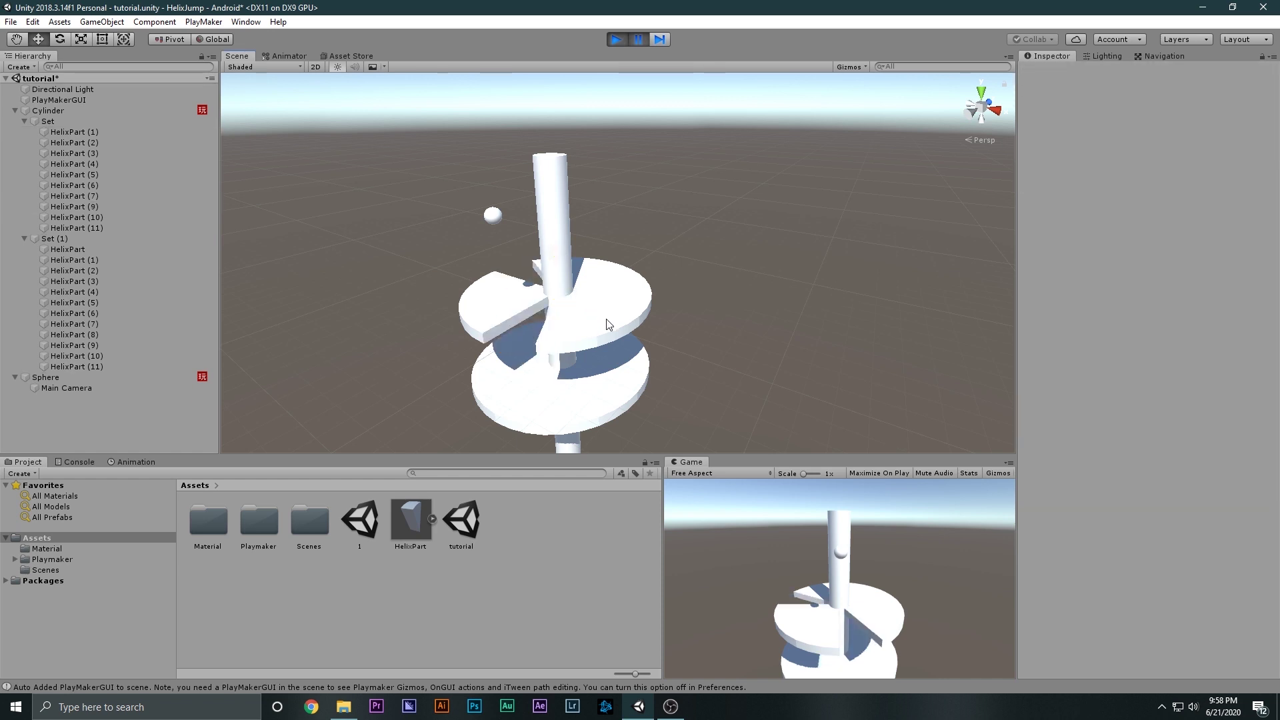
pyautogui.click(573, 392)
pyautogui.press('Delete')
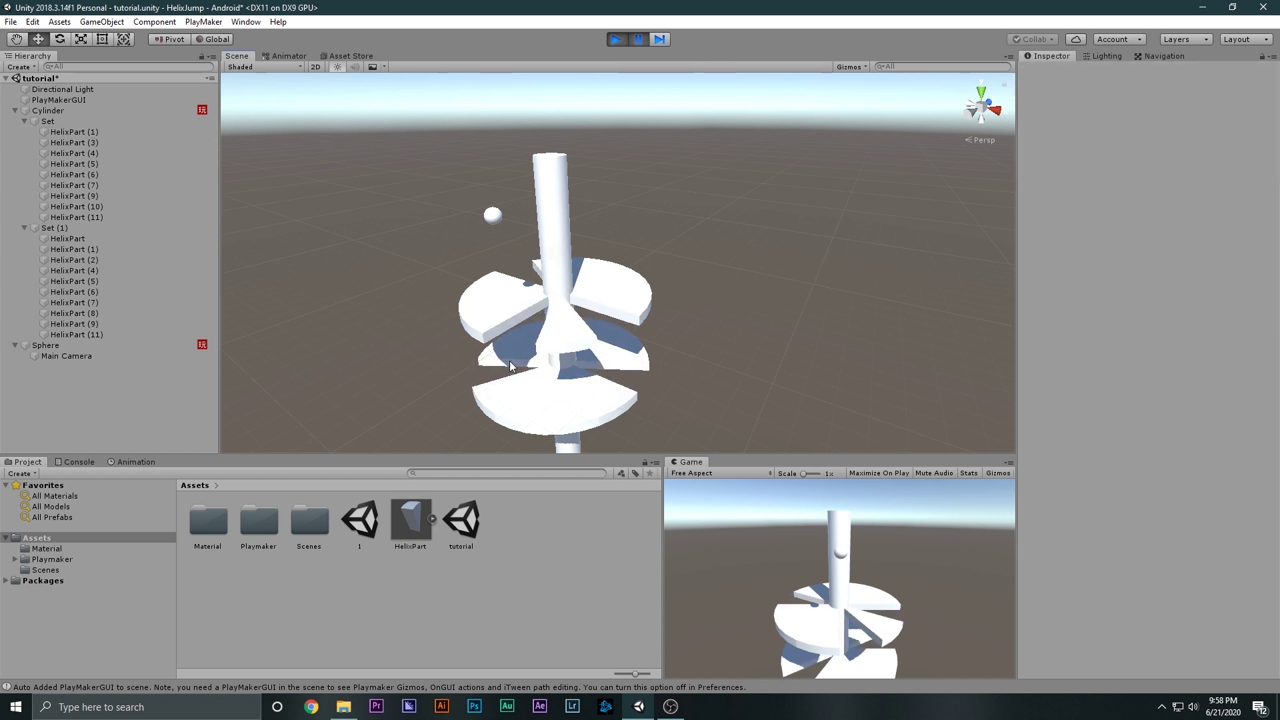
pyautogui.click(616, 353)
pyautogui.press('Delete')
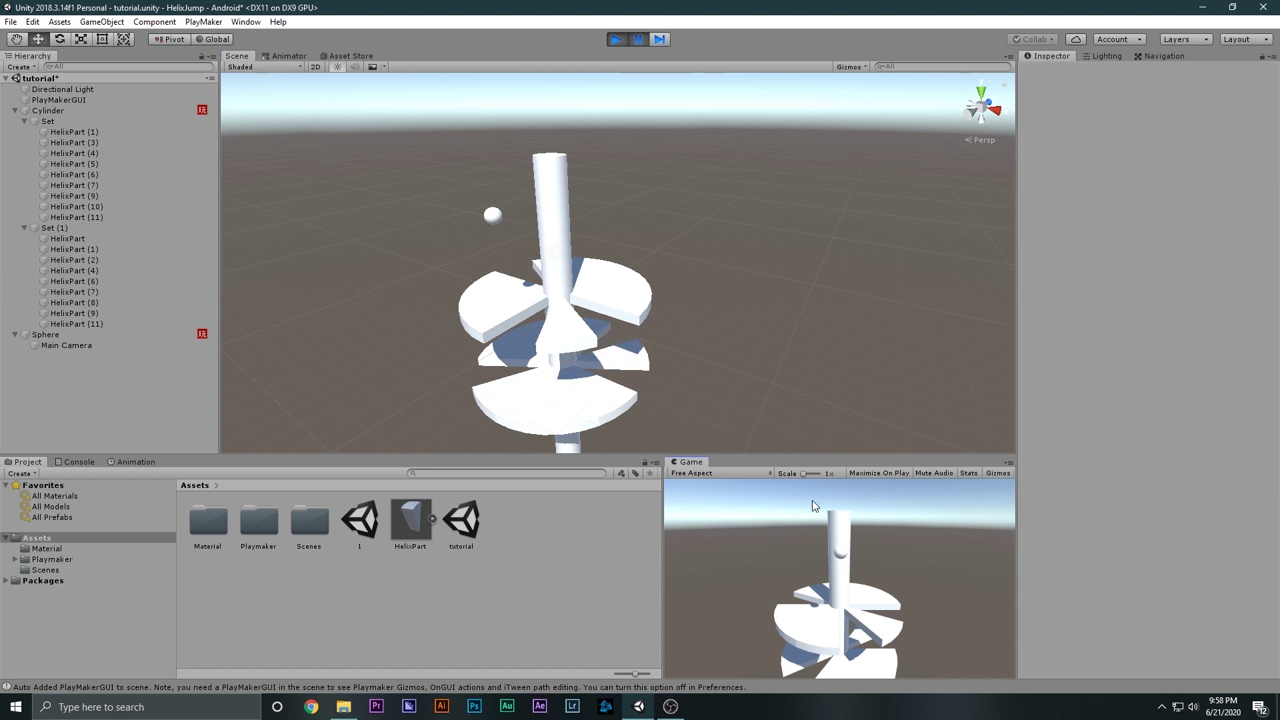
# - Run the game in a maximized Game view, rotate the pole so the ball falls through the gaps, and stop the scene
pyautogui.hotkey('shift', 'space')
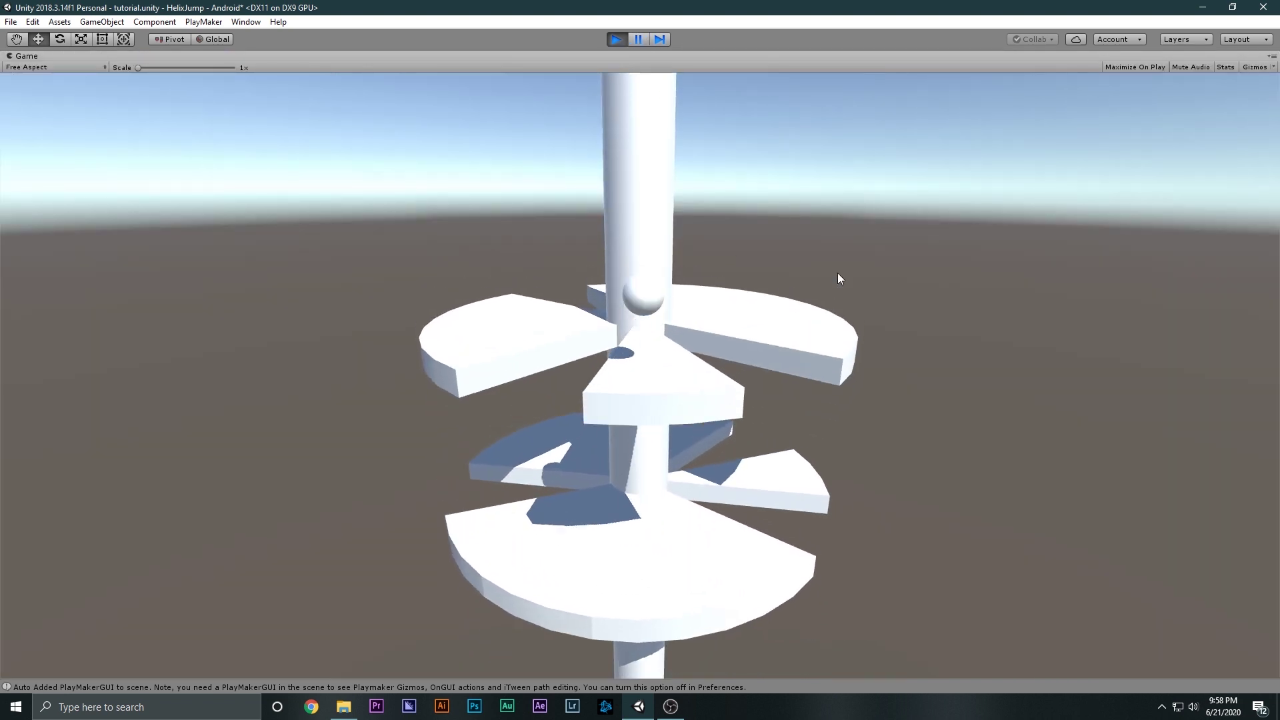
pyautogui.moveTo(837, 274); pyautogui.dragTo(700, 288)
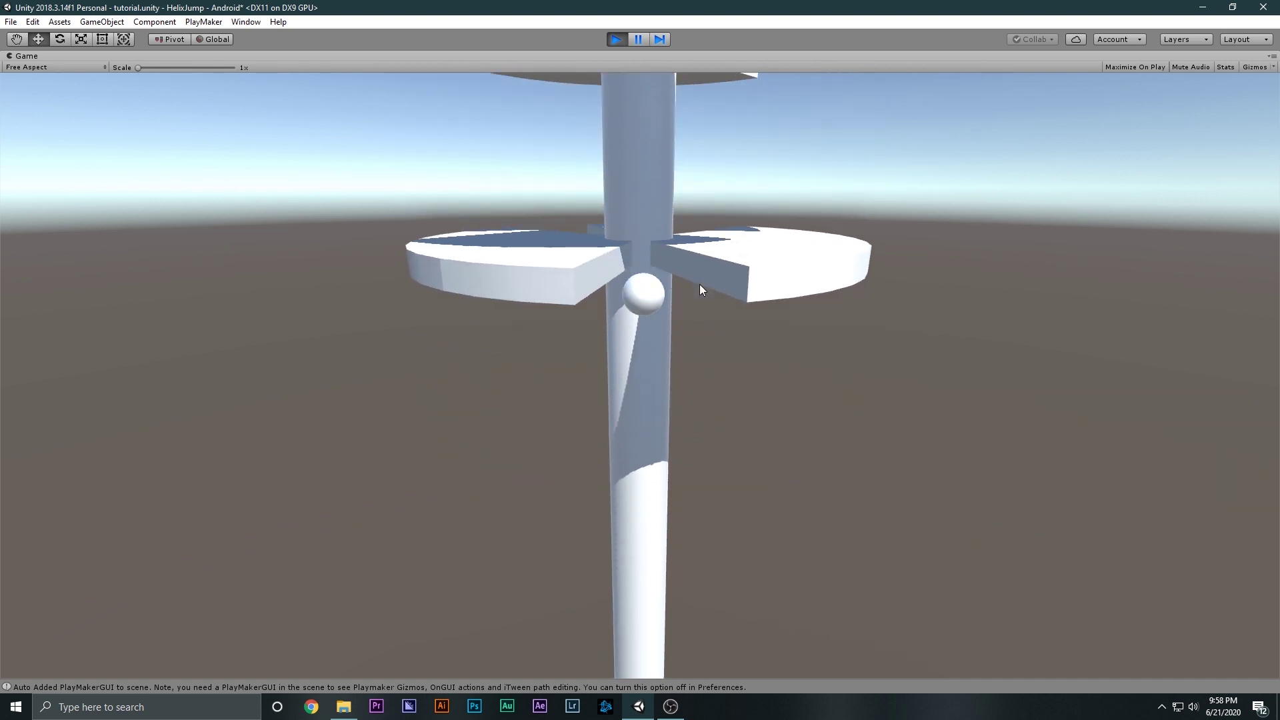
pyautogui.click(615, 38)
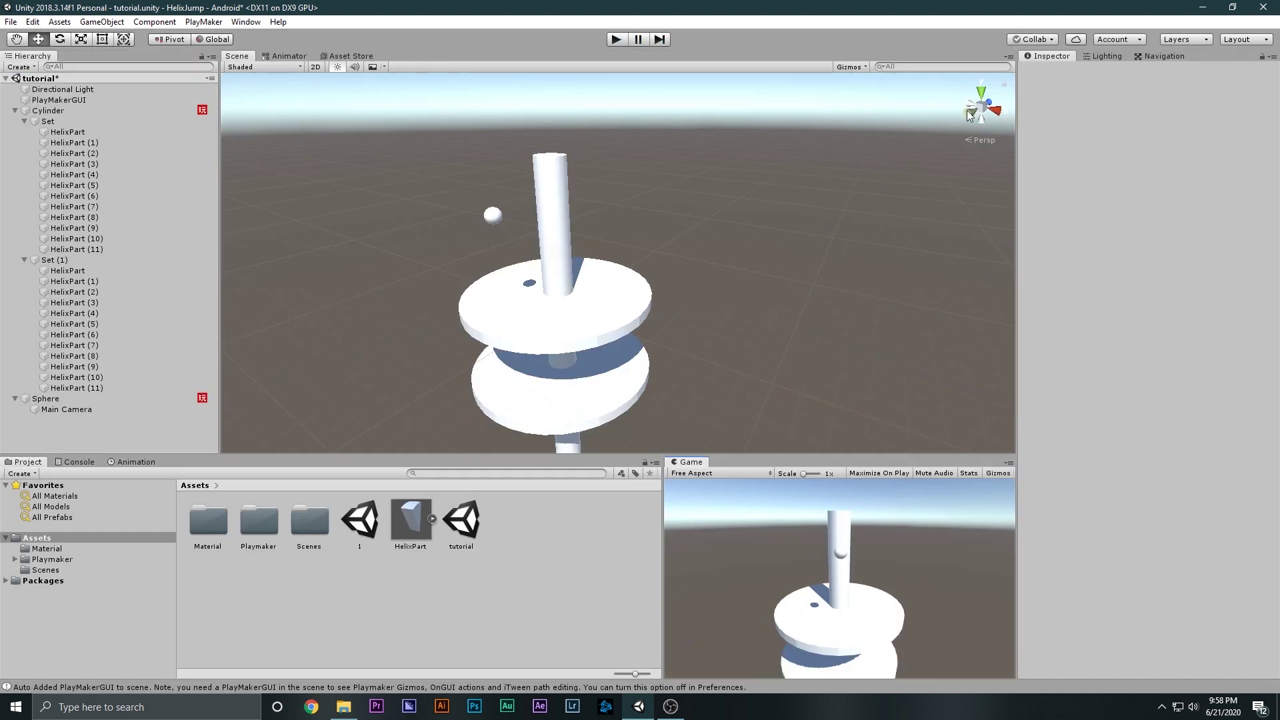
# - Collapse the Set and Set (1) groups under the Cylinder
pyautogui.click(970, 115)
pyautogui.moveTo(534, 312); pyautogui.dragTo(690, 290, button='middle')
pyautogui.keyDown('alt'); pyautogui.moveTo(727, 231); pyautogui.dragTo(529, 221); pyautogui.keyUp('alt')
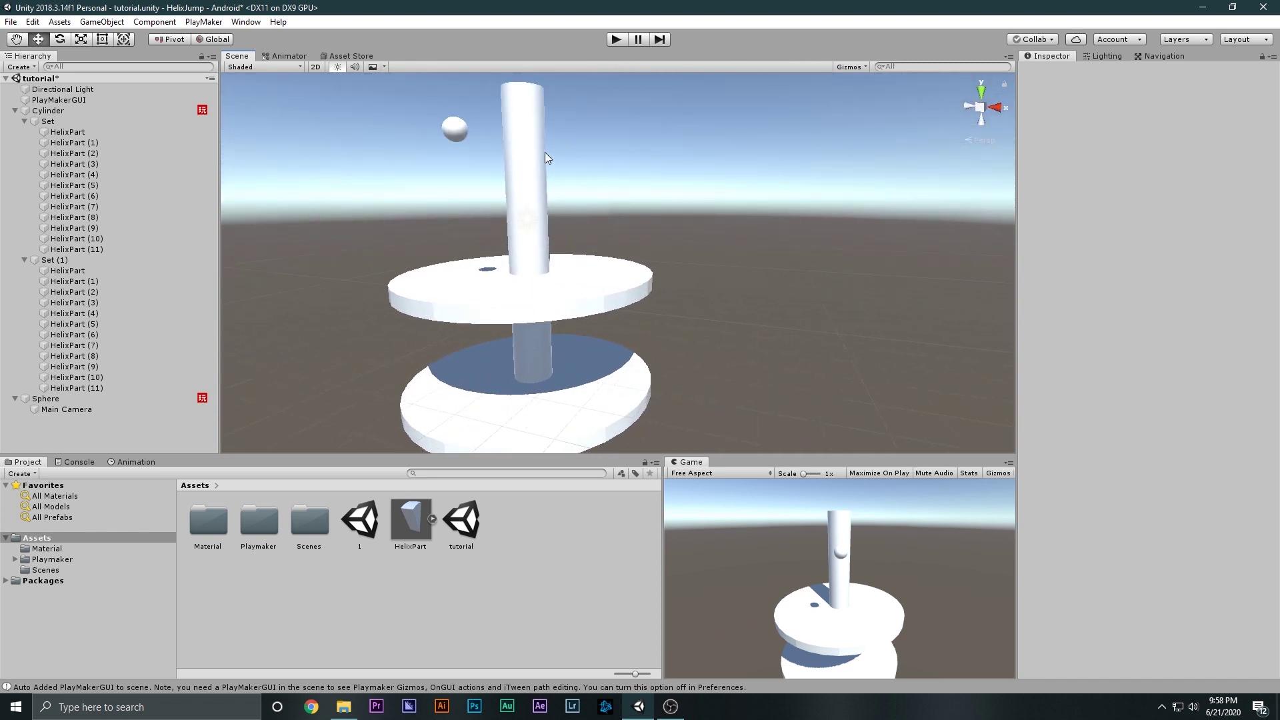
pyautogui.click(26, 122)
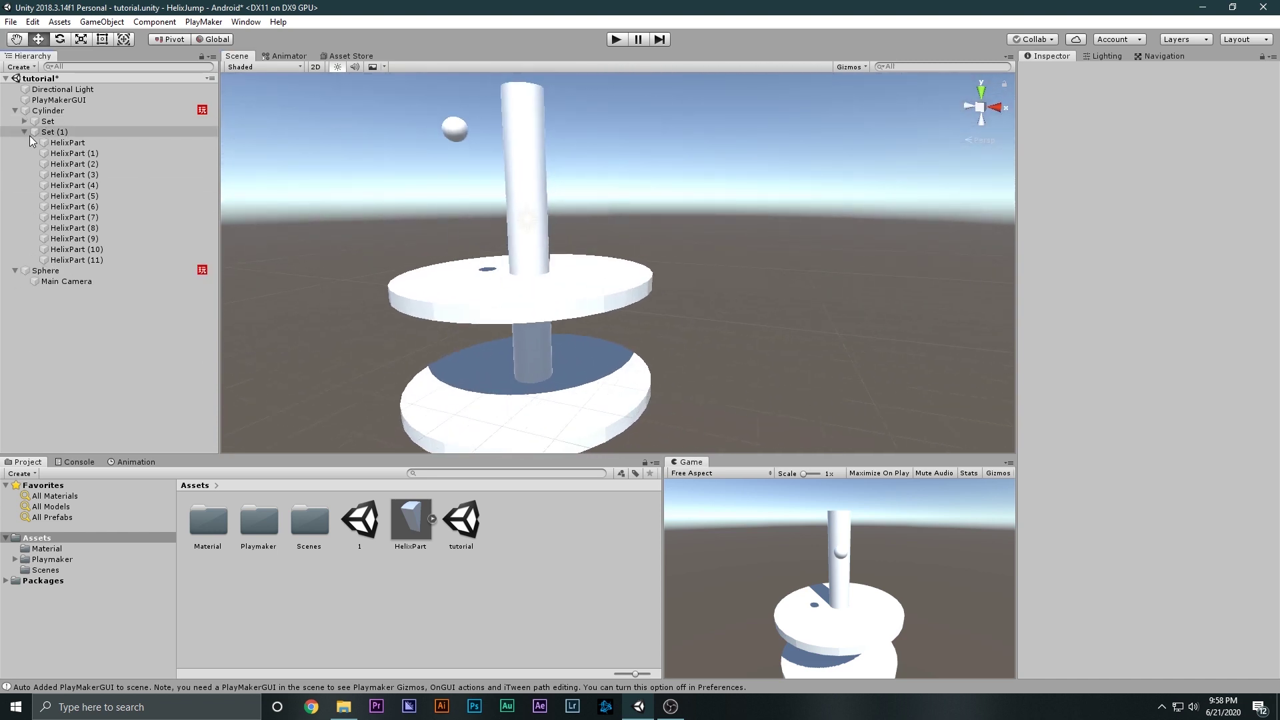
pyautogui.click(27, 132)
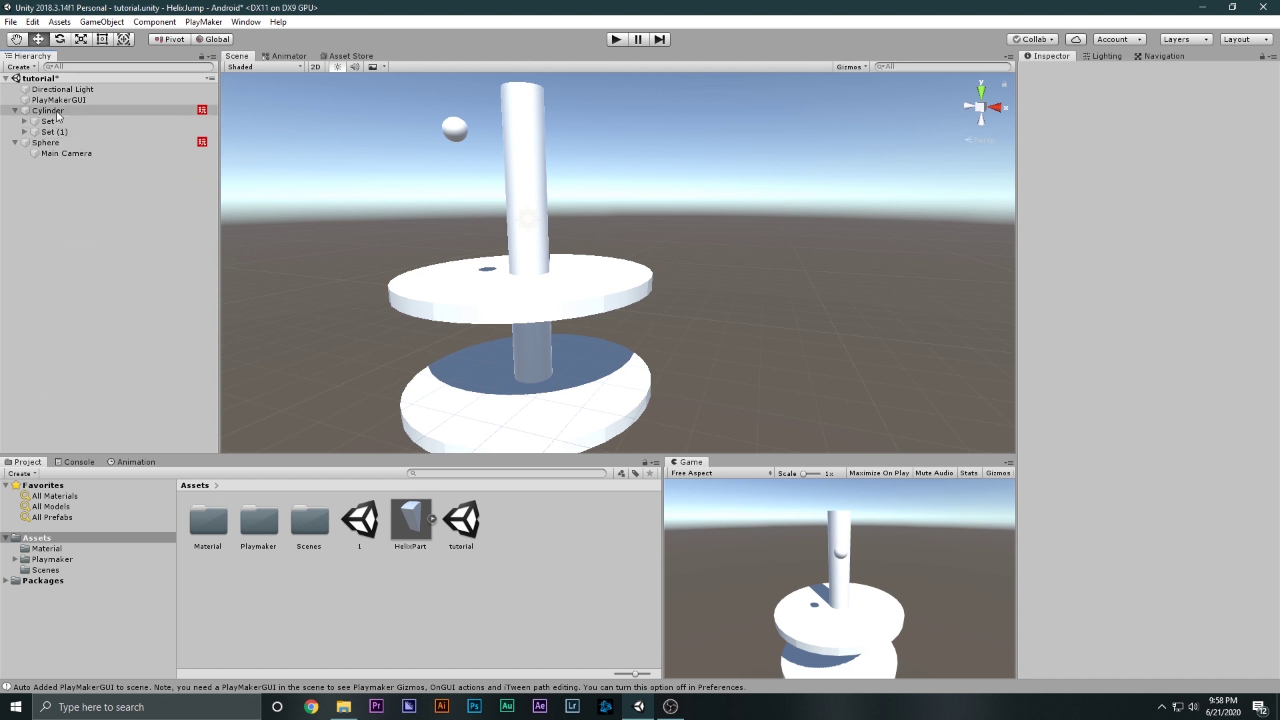
# - Create a new folder named Mat in the project's Assets folder and open it
pyautogui.doubleClick(207, 520)
pyautogui.press('BackSpace')
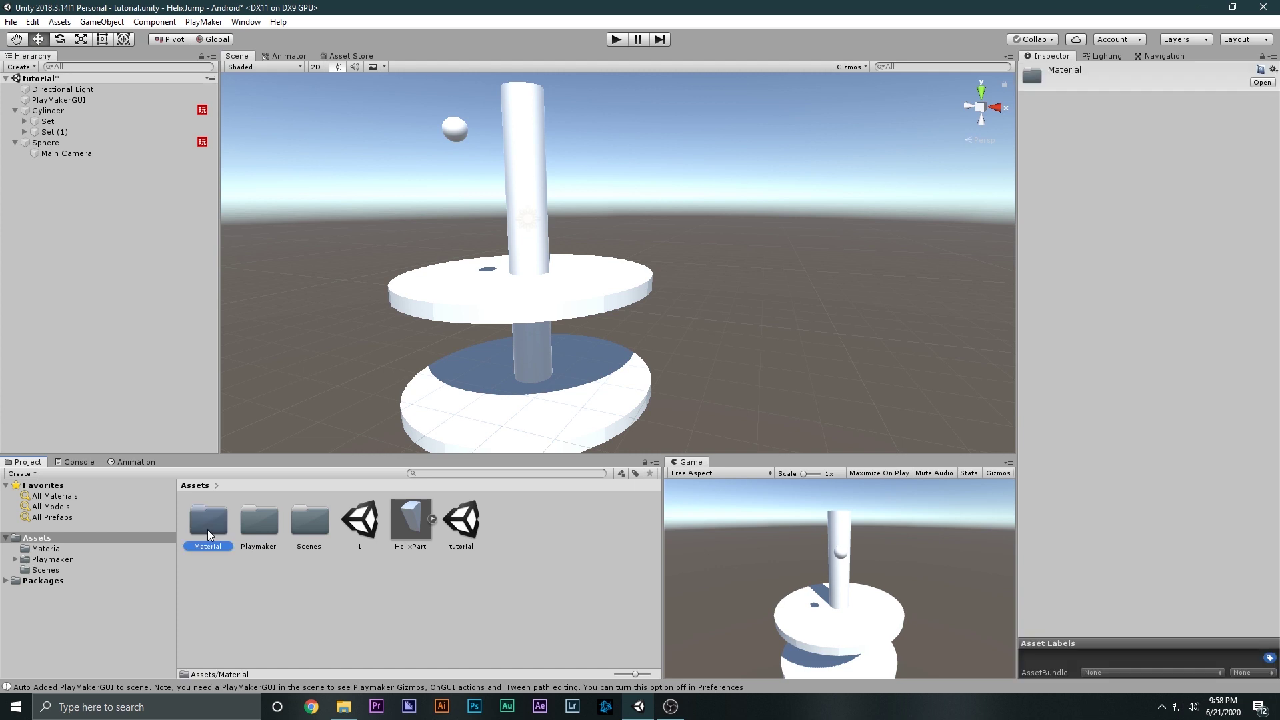
pyautogui.rightClick(268, 600)
pyautogui.moveTo(333, 289)
pyautogui.click(531, 200)
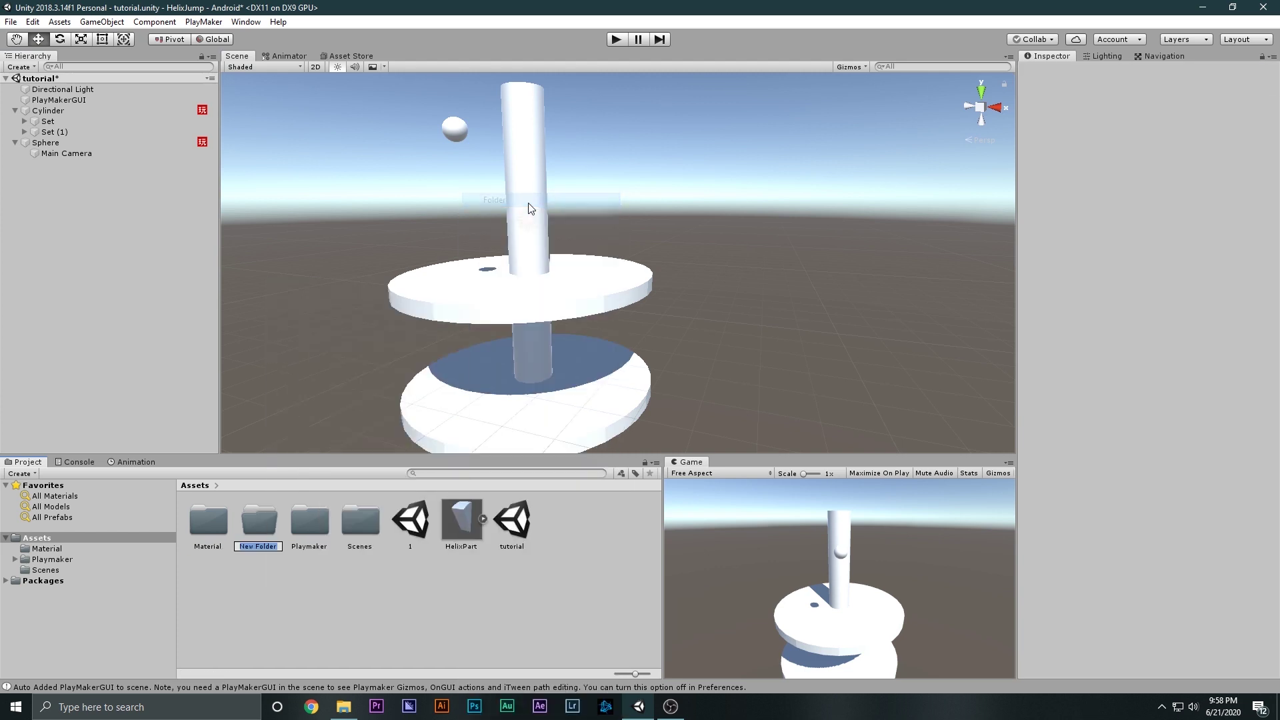
pyautogui.press('BackSpace')
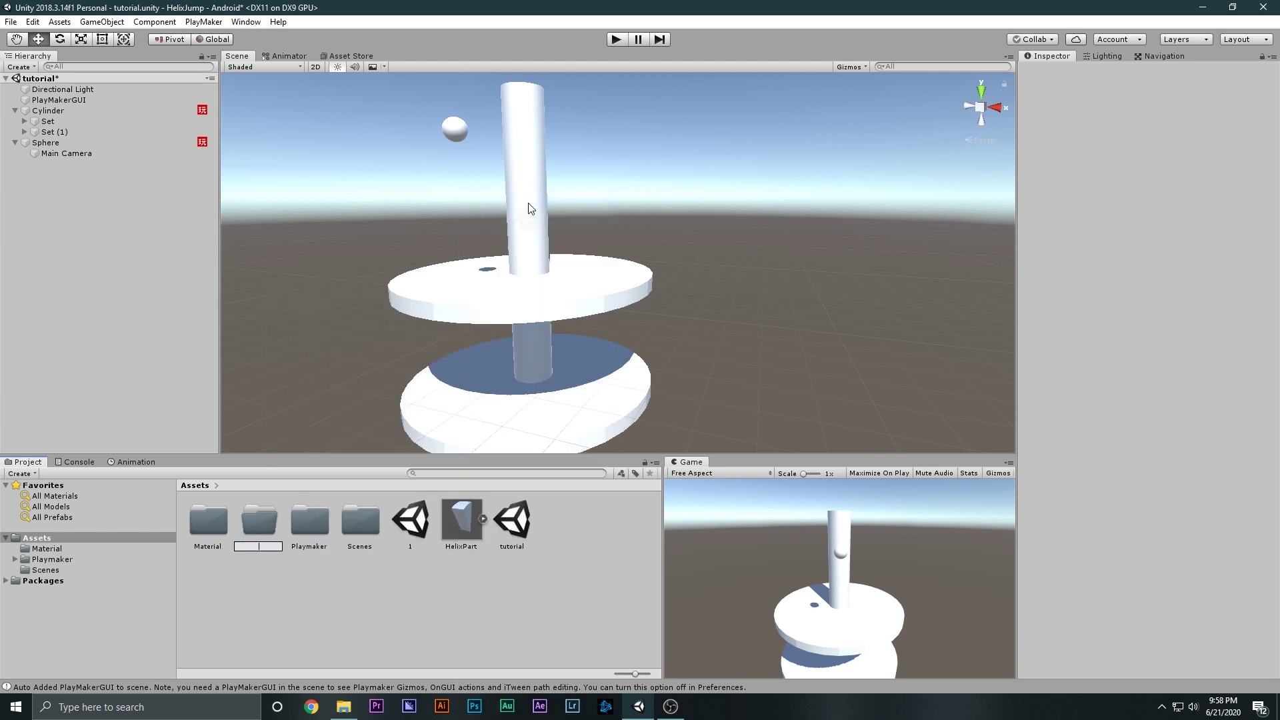
pyautogui.write('Mat')
pyautogui.press('Return')
pyautogui.doubleClick(208, 524)
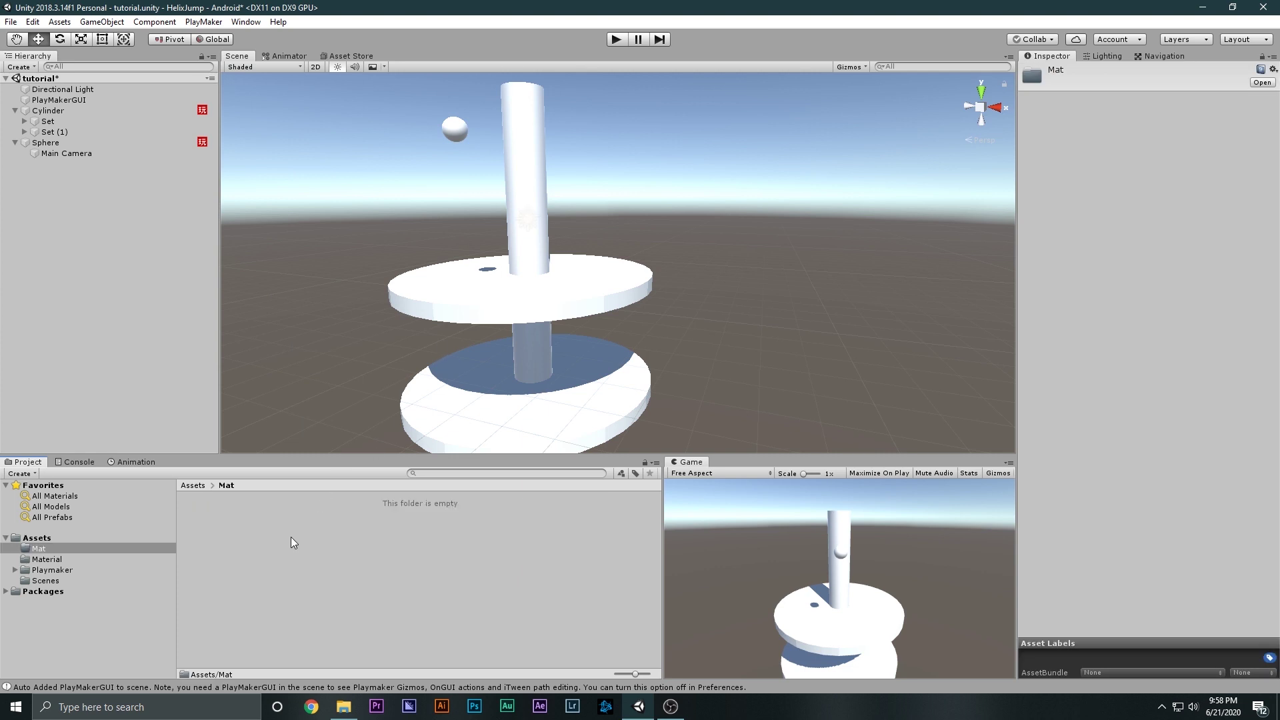
# - Create two new materials with default names inside the Mat folder
pyautogui.rightClick(291, 538)
pyautogui.moveTo(326, 226)
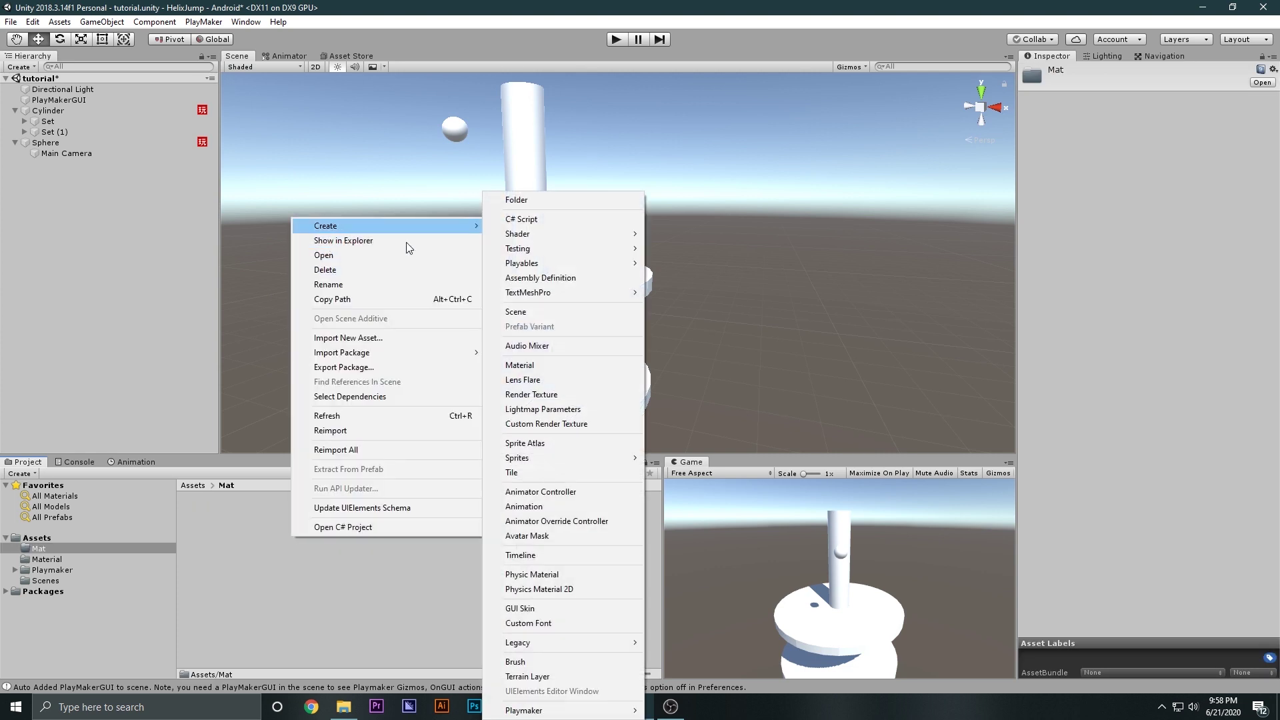
pyautogui.click(551, 365)
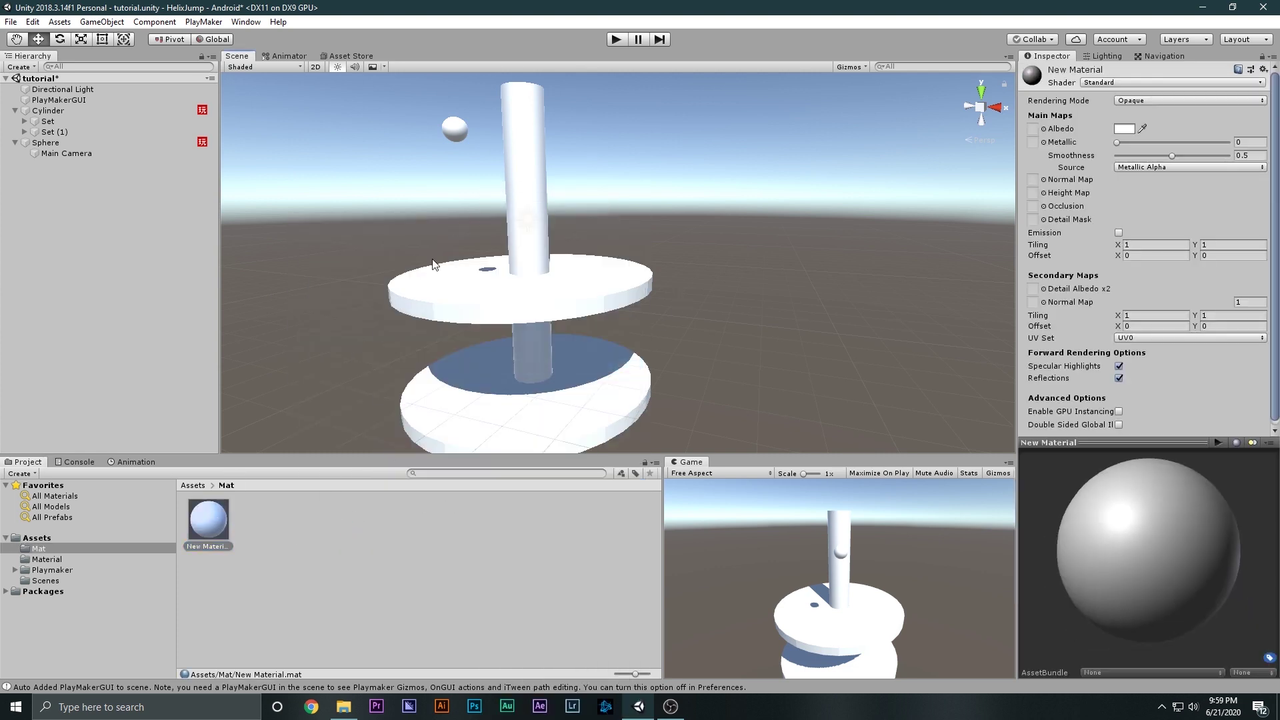
pyautogui.click(291, 522)
pyautogui.rightClick(291, 524)
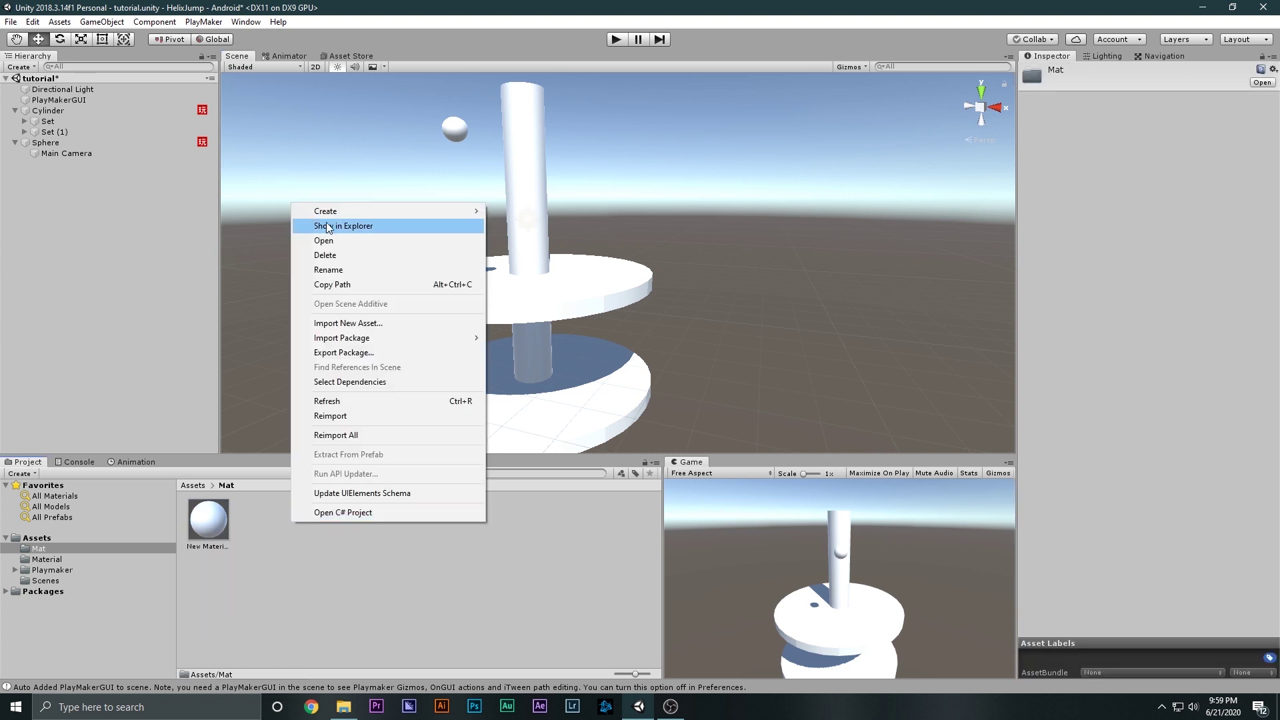
pyautogui.moveTo(373, 209)
pyautogui.click(578, 365)
pyautogui.click(260, 508)
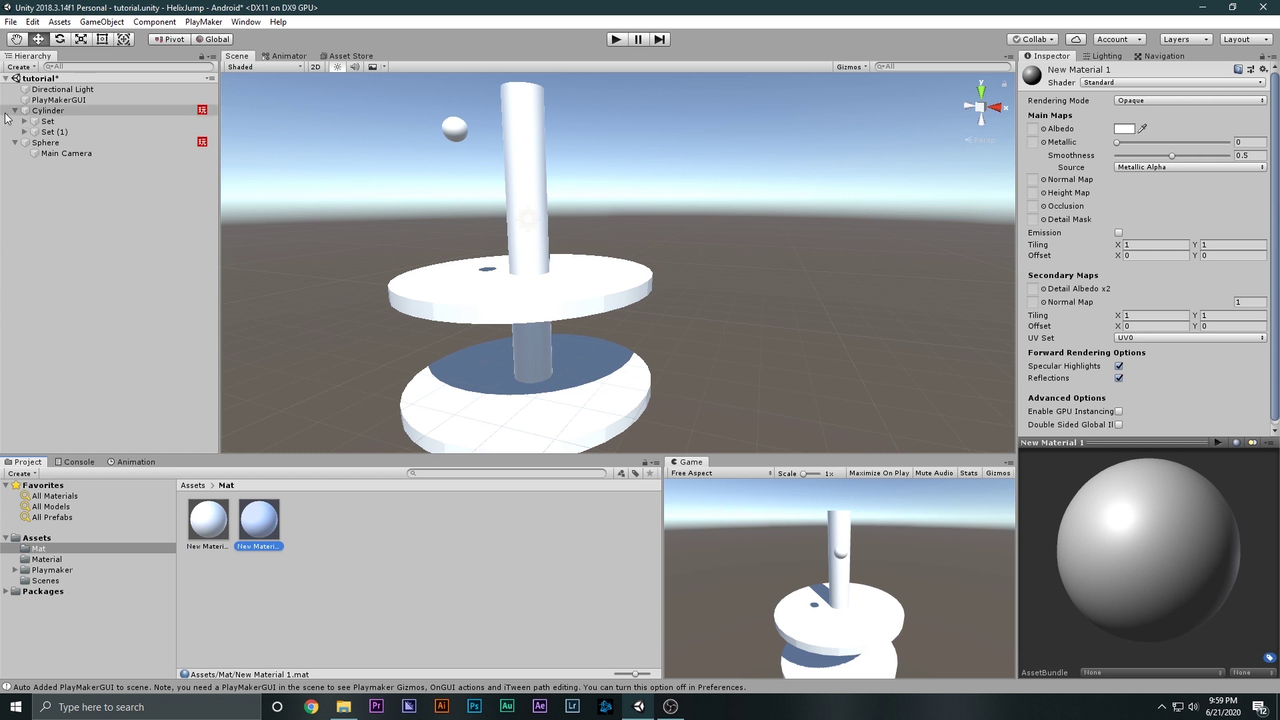
# - Filter the scene objects by "helix", apply the second new material to all HelixPart wedges, and clear the filter
pyautogui.click(86, 66)
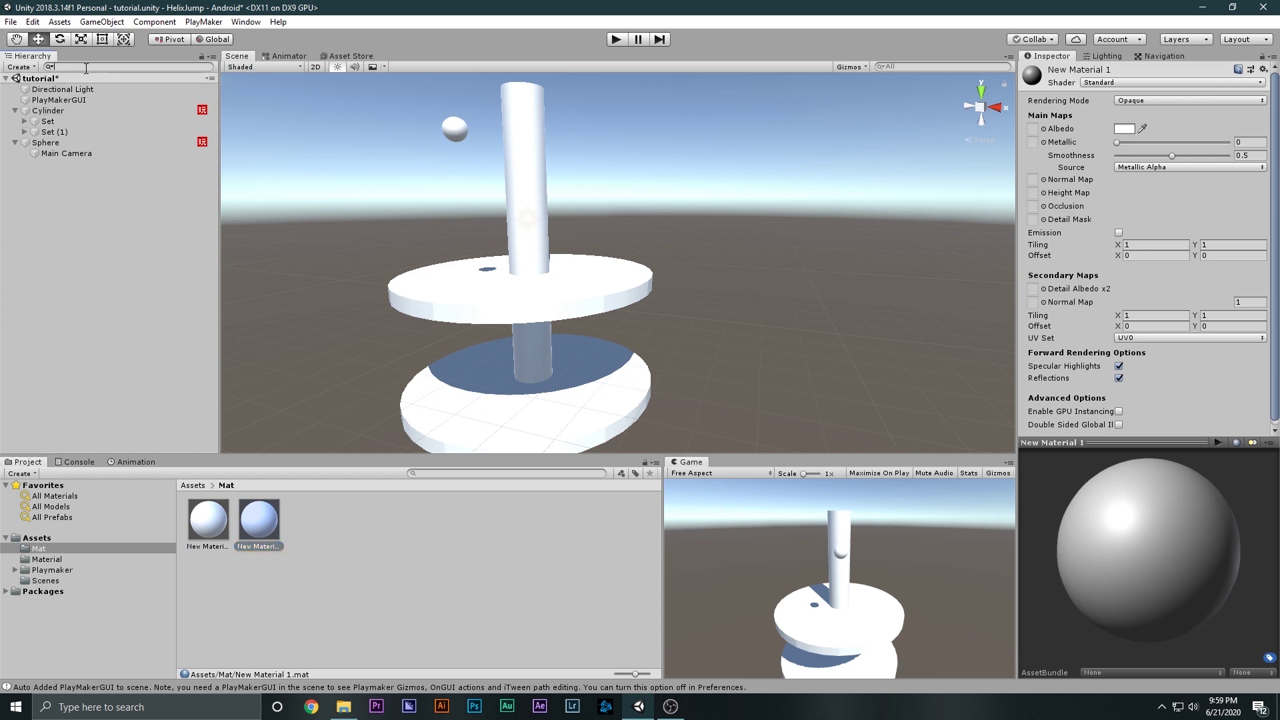
pyautogui.write('helix')
pyautogui.click(51, 90)
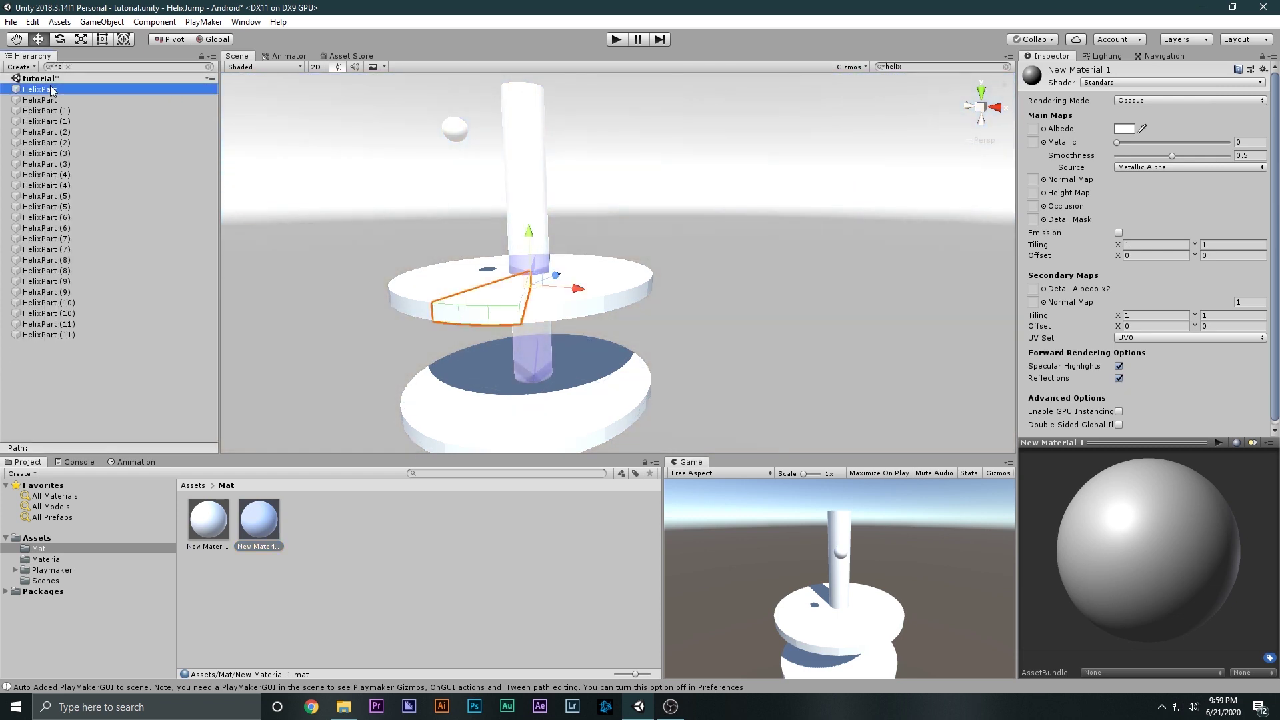
pyautogui.keyDown('shift'); pyautogui.click(56, 335); pyautogui.keyUp('shift')
pyautogui.moveTo(259, 520); pyautogui.dragTo(1081, 521)
pyautogui.click(413, 527)
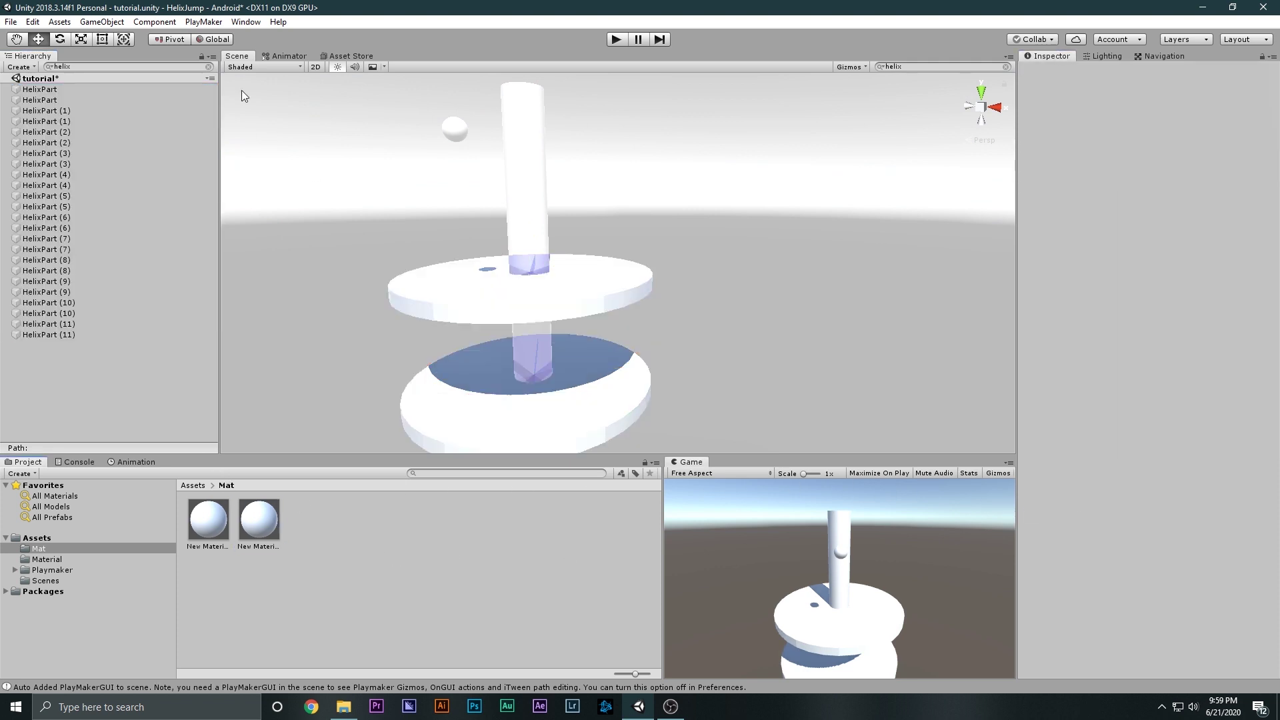
pyautogui.click(209, 67)
# - Set the wedges' material to smoothness 0 and its albedo color to black (000000)
pyautogui.click(256, 521)
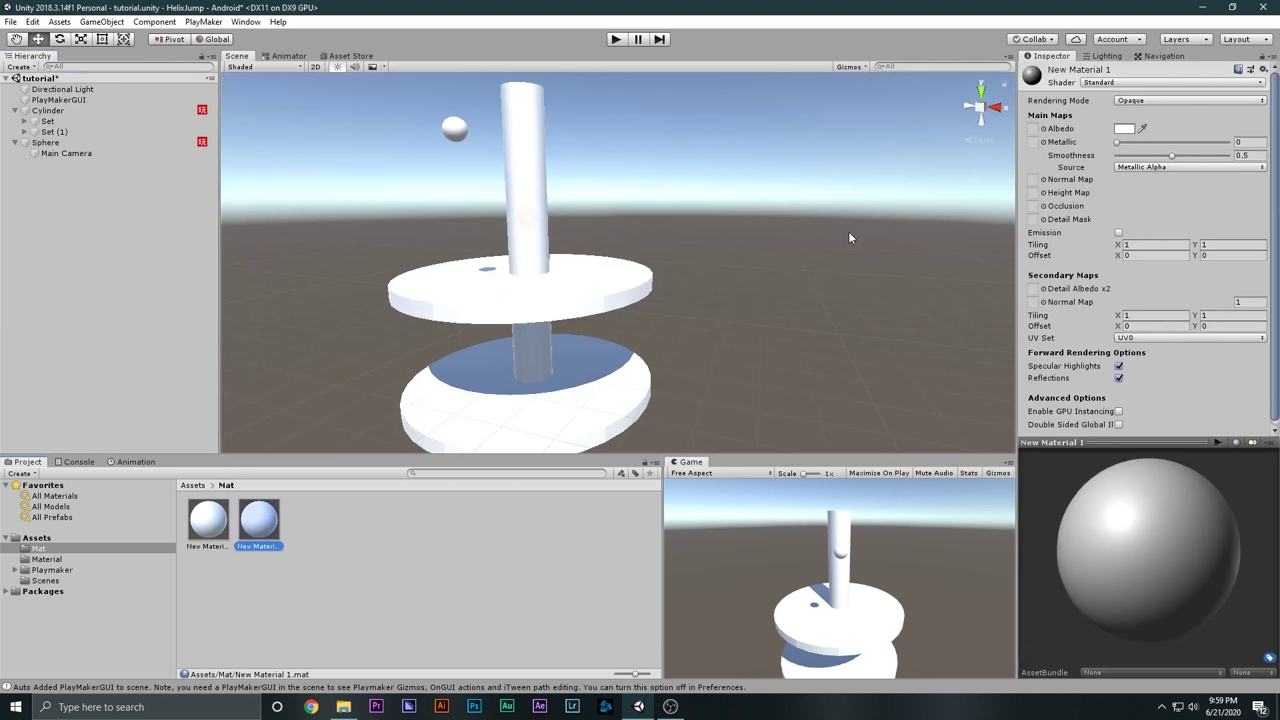
pyautogui.moveTo(1151, 155); pyautogui.dragTo(1115, 155)
pyautogui.click(1123, 130)
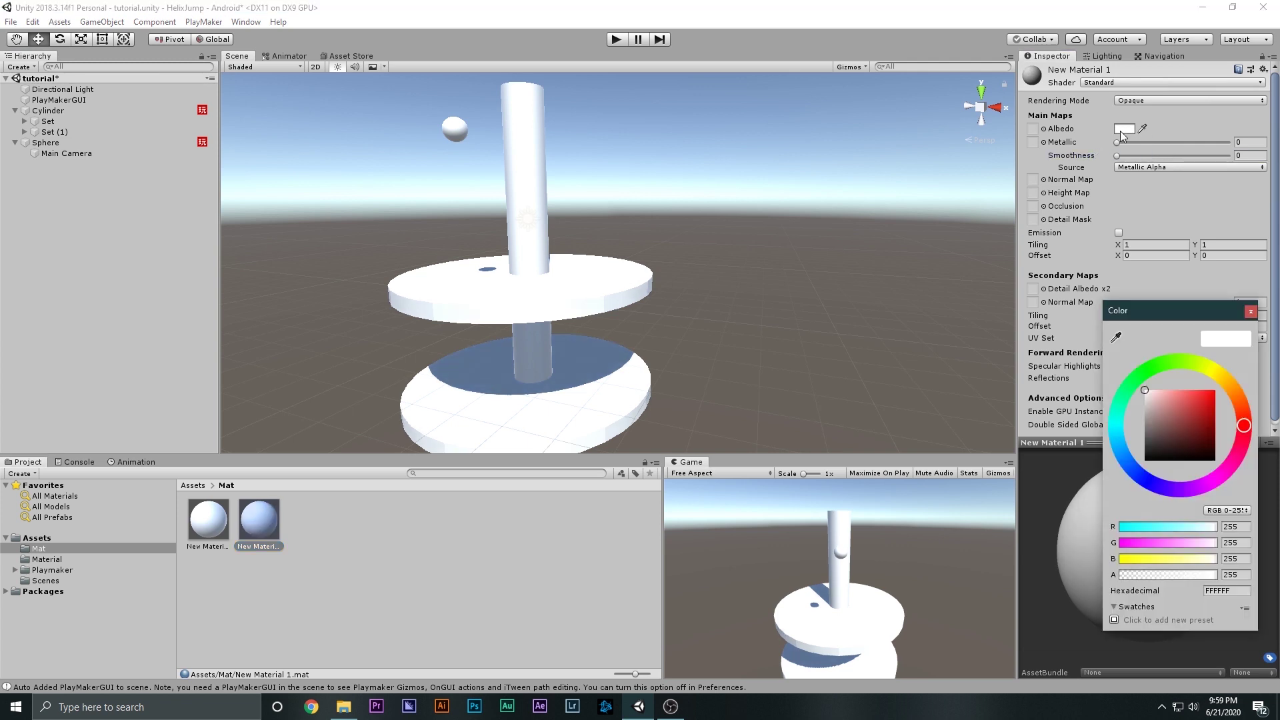
pyautogui.moveTo(1203, 398)
pyautogui.mouseDown()
pyautogui.moveTo(1223, 415)
pyautogui.moveTo(1228, 379)
pyautogui.moveTo(1203, 375)
pyautogui.moveTo(1218, 367)
pyautogui.moveTo(1206, 402)
pyautogui.mouseUp()
pyautogui.moveTo(1146, 542)
pyautogui.mouseDown()
pyautogui.moveTo(1191, 542)
pyautogui.moveTo(1165, 543)
pyautogui.mouseUp()
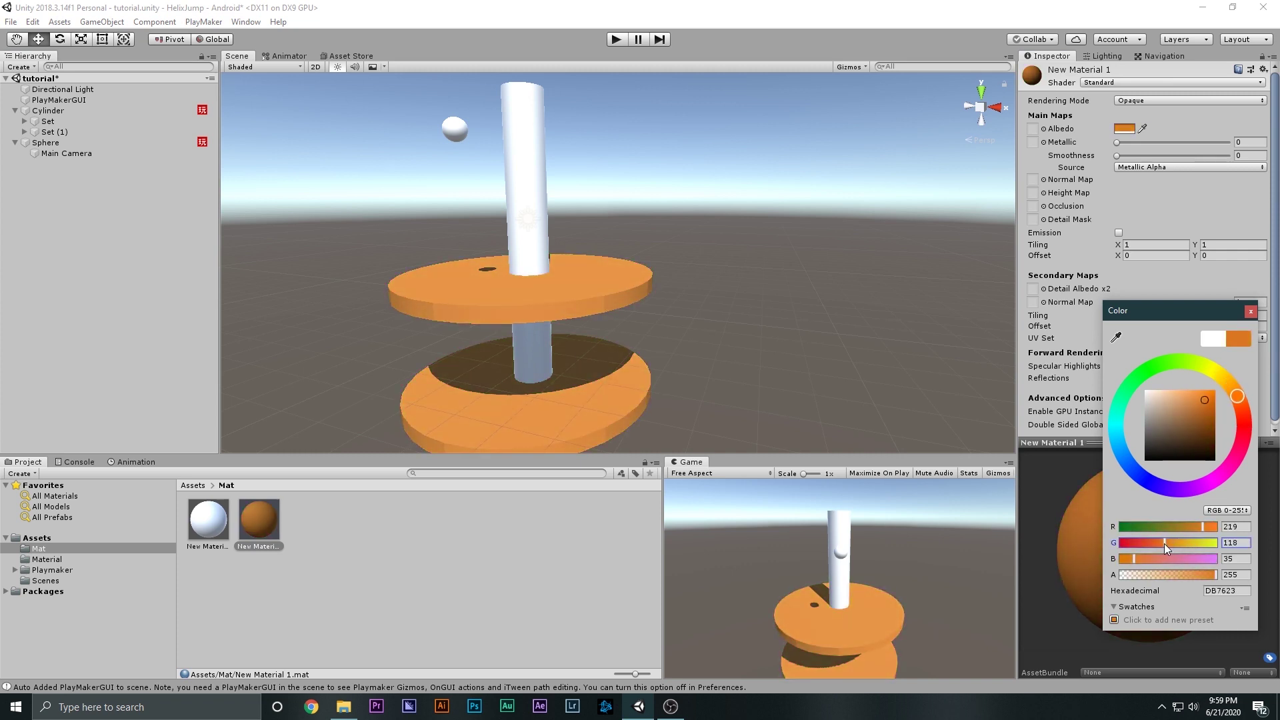
pyautogui.moveTo(1174, 448); pyautogui.dragTo(1107, 473)
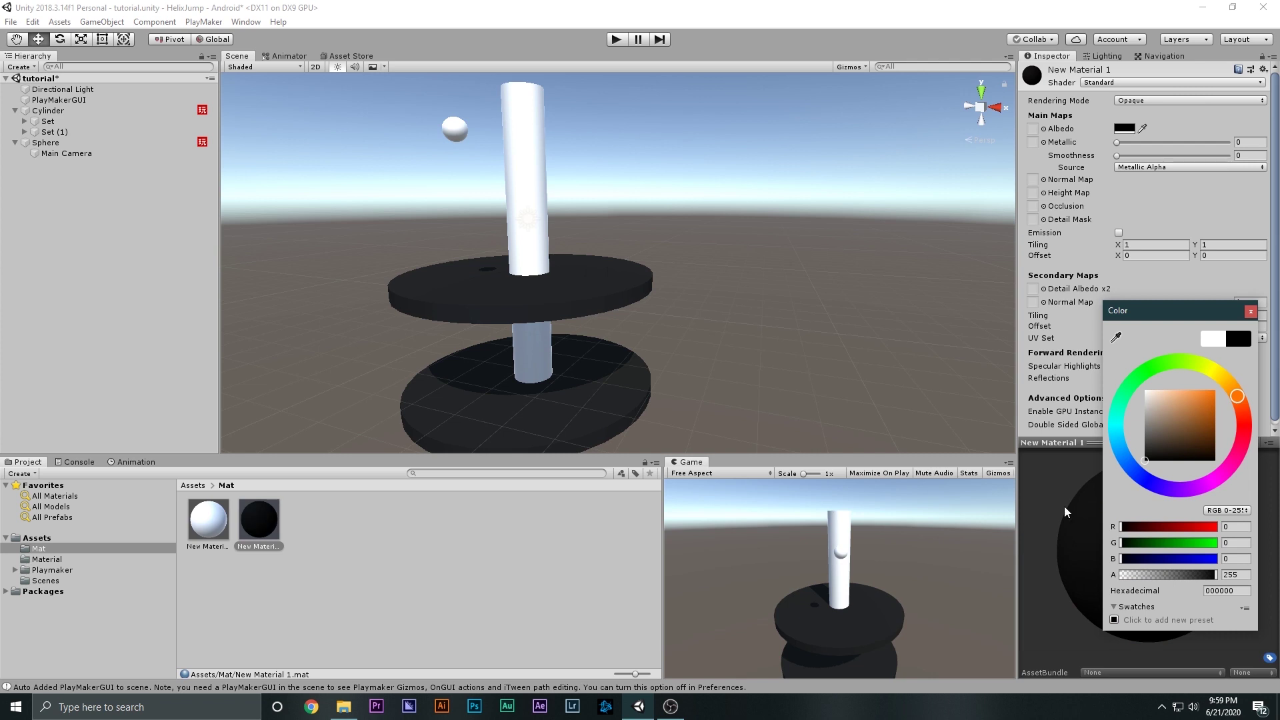
pyautogui.click(557, 621)
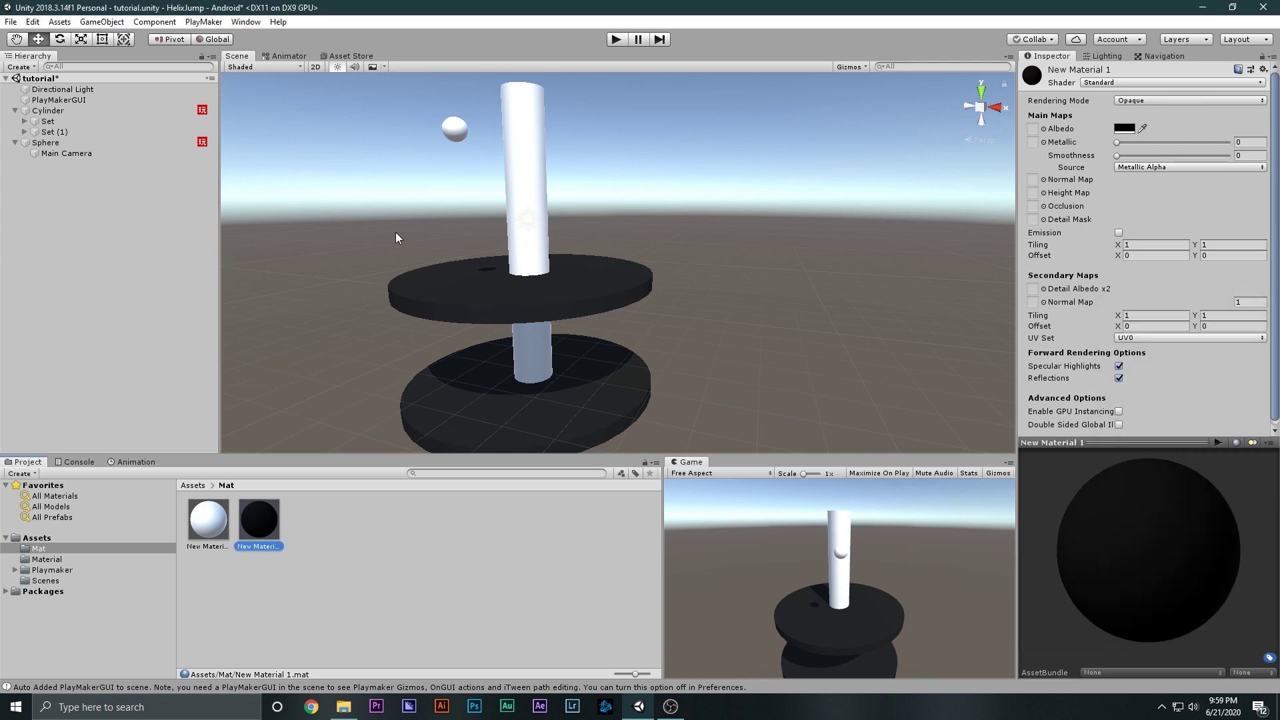
# - Duplicate the black material and apply the copy to the Sphere
pyautogui.click(342, 521)
pyautogui.rightClick(386, 505)
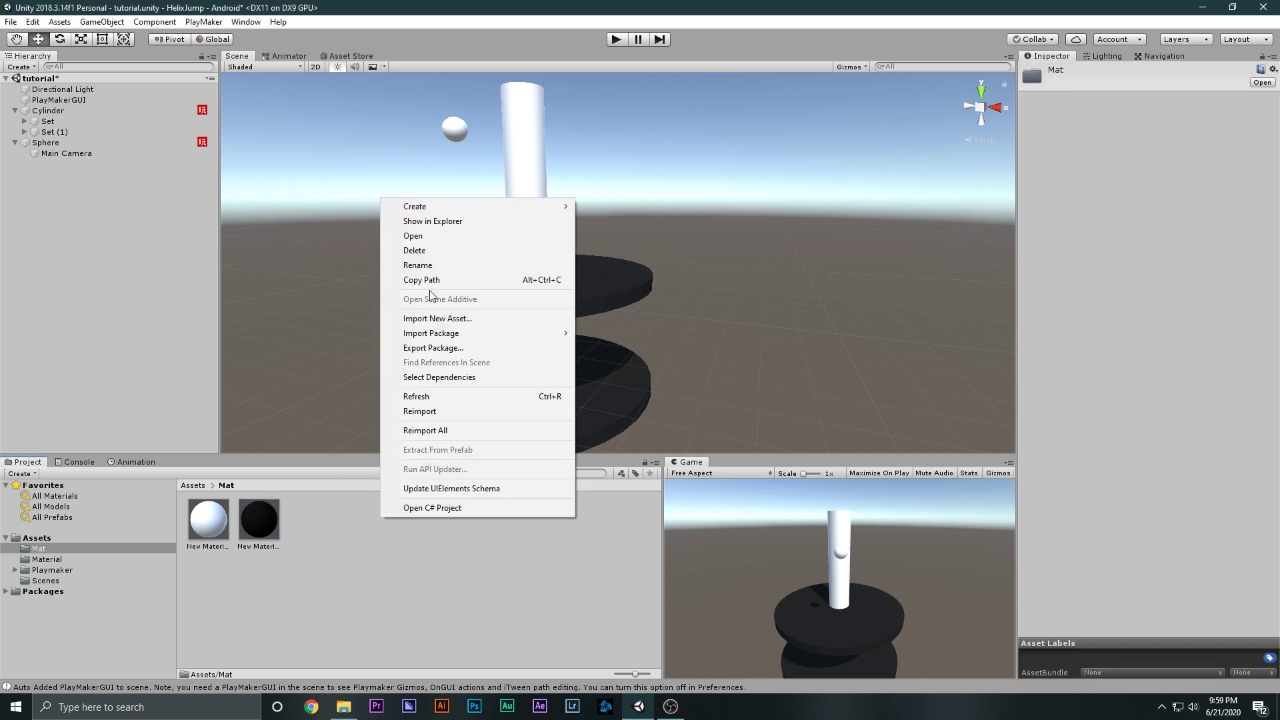
pyautogui.click(240, 530)
pyautogui.click(385, 566)
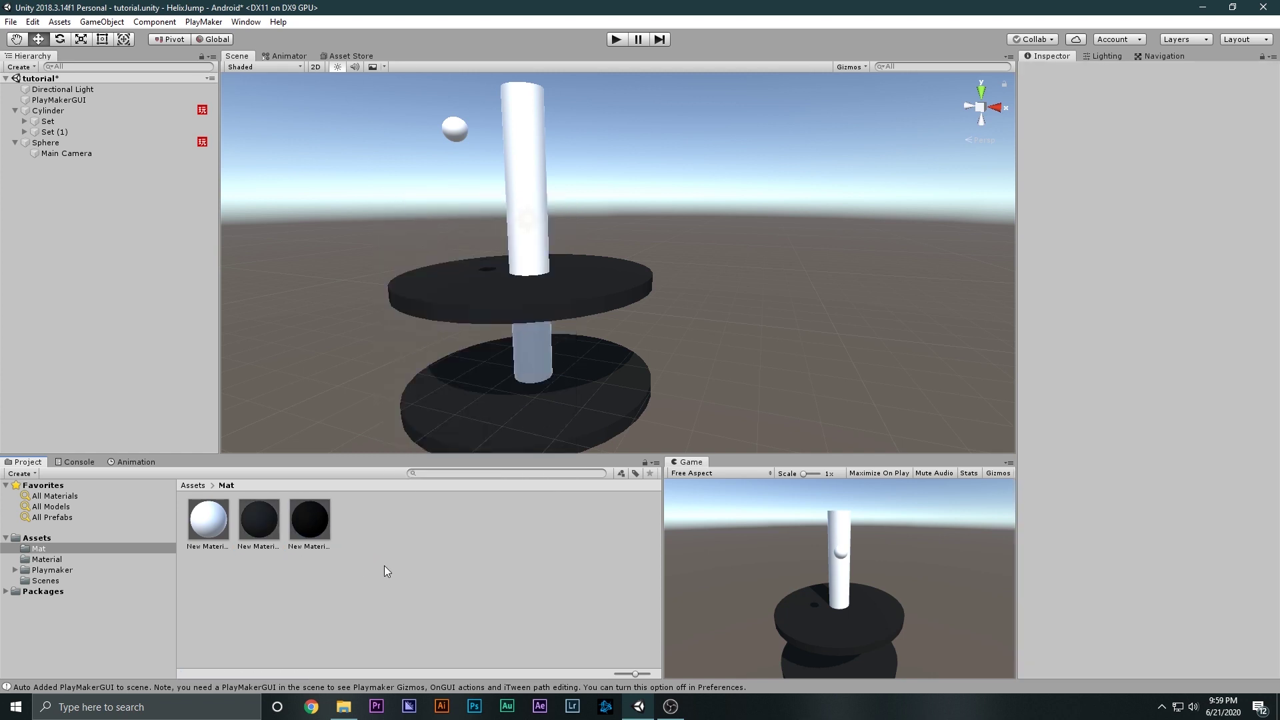
pyautogui.moveTo(319, 517); pyautogui.dragTo(453, 140)
pyautogui.click(453, 140)
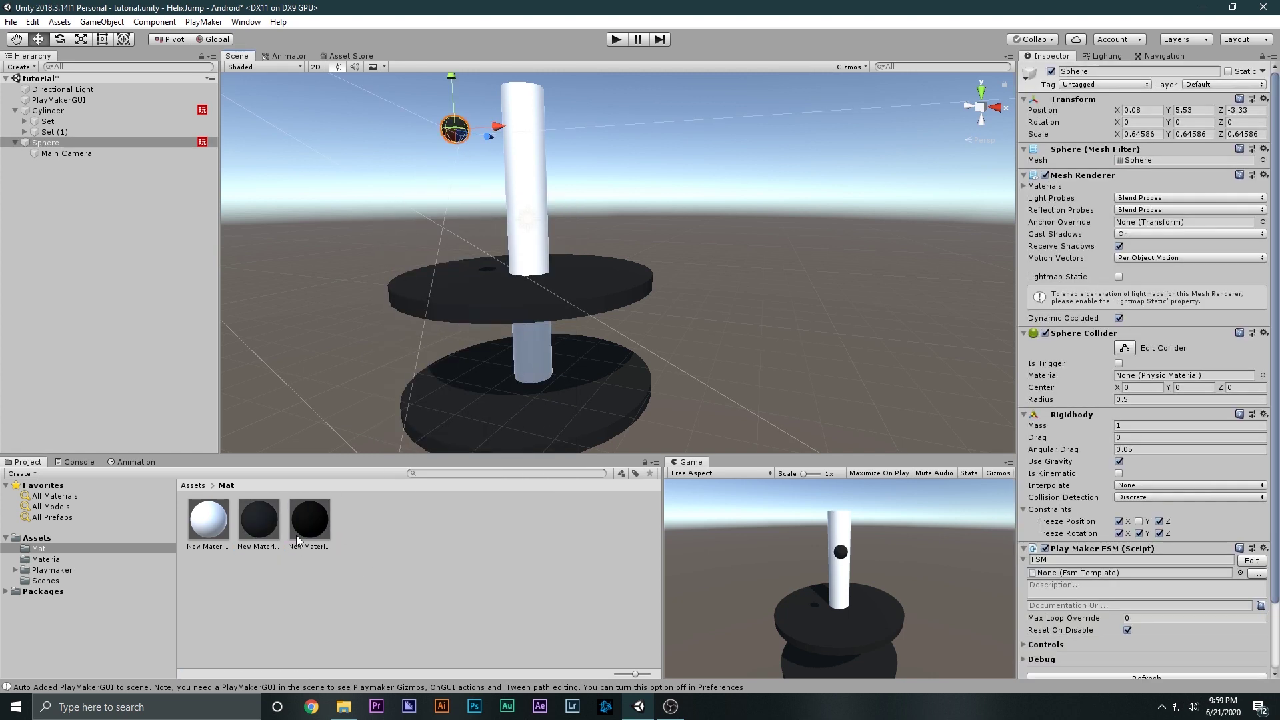
# - Change the Sphere material's albedo color to golden yellow (FFB400)
pyautogui.click(320, 513)
pyautogui.click(1125, 128)
pyautogui.moveTo(1231, 431)
pyautogui.mouseDown()
pyautogui.moveTo(1207, 360)
pyautogui.moveTo(1229, 385)
pyautogui.mouseUp()
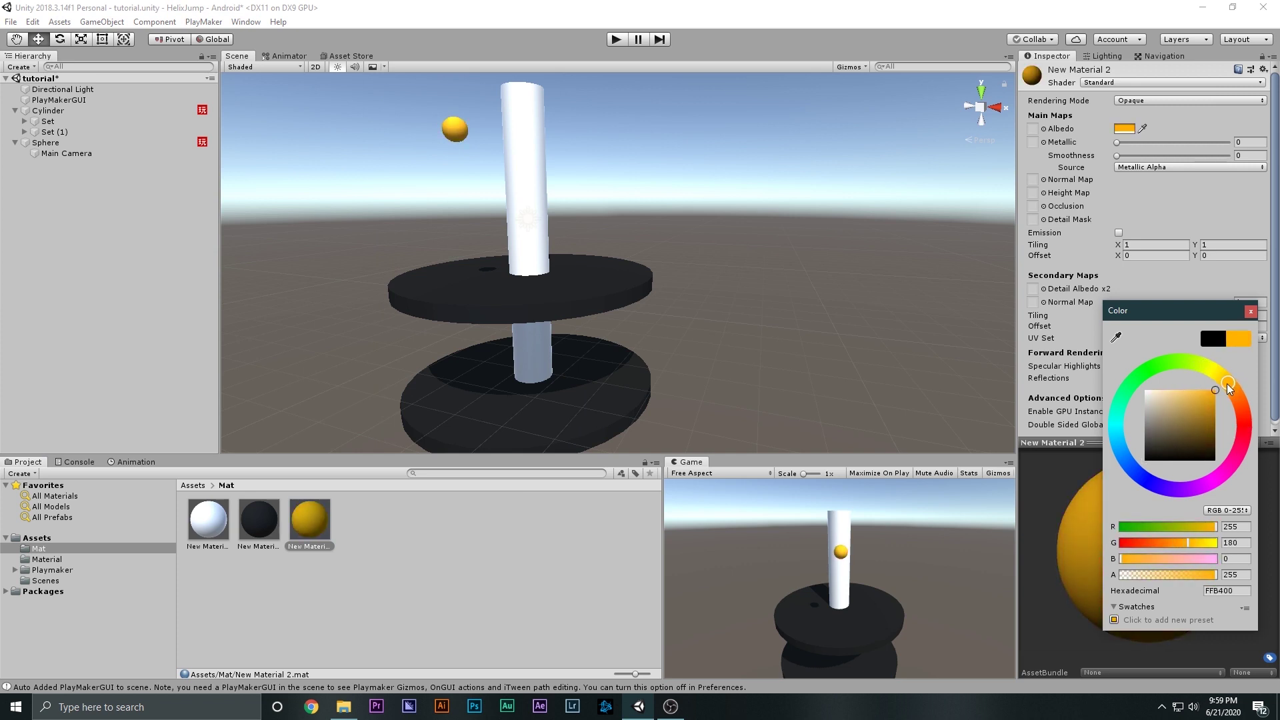
pyautogui.moveTo(1139, 142)
pyautogui.mouseDown()
pyautogui.moveTo(1154, 142)
pyautogui.moveTo(1117, 149)
pyautogui.moveTo(1143, 149)
pyautogui.mouseUp()
pyautogui.click(509, 530)
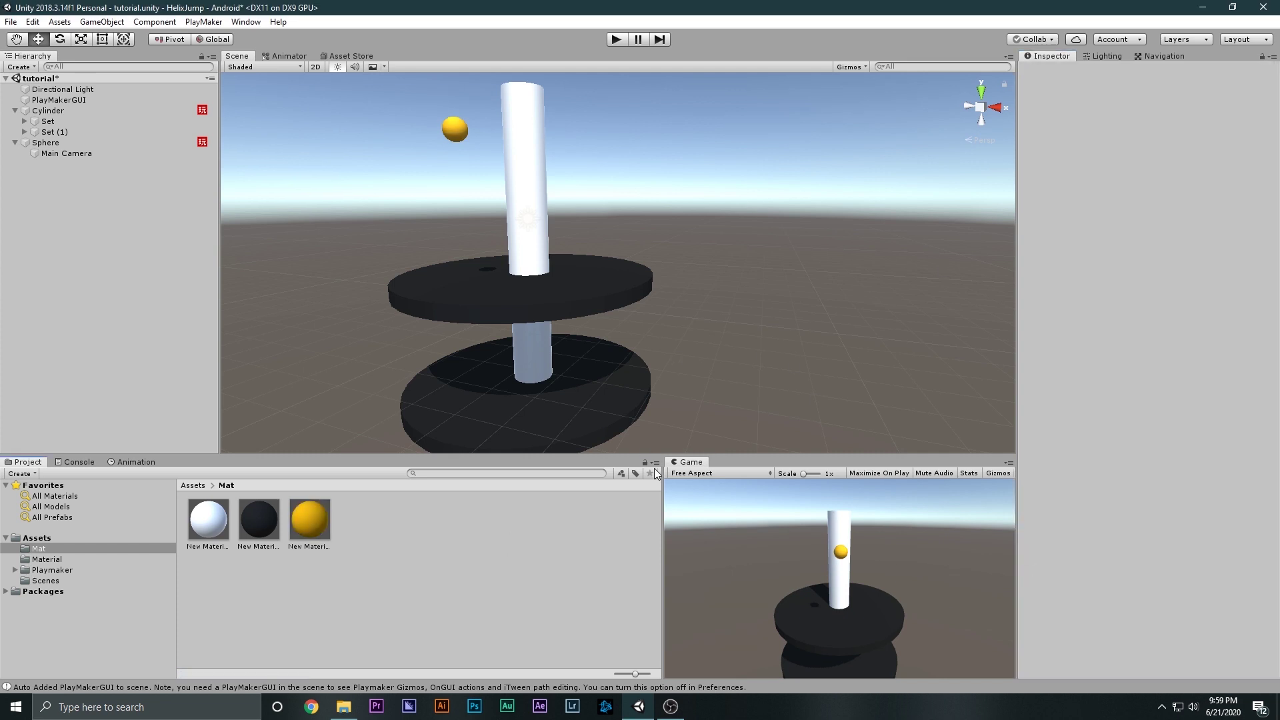
# - Maximize the Game view and set its aspect ratio to 18:9 Portrait (9:18)
pyautogui.click(792, 519)
pyautogui.hotkey('shift', 'space')
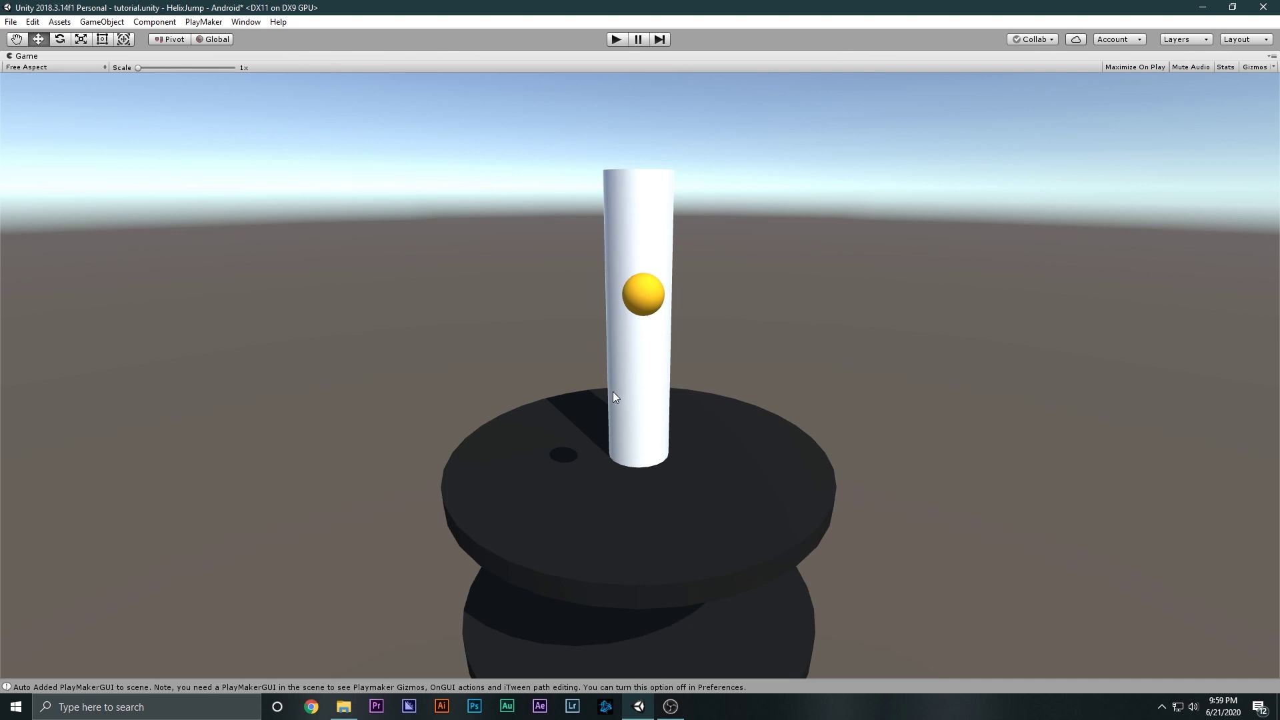
pyautogui.click(54, 69)
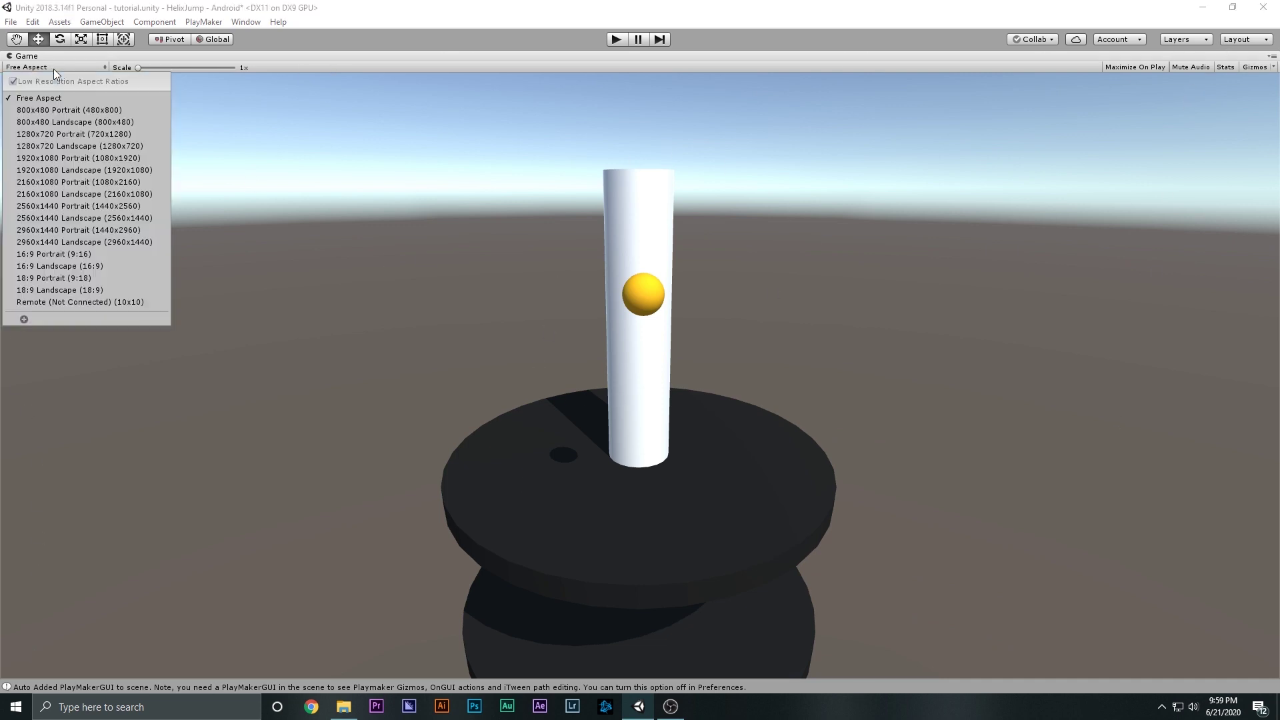
pyautogui.click(57, 278)
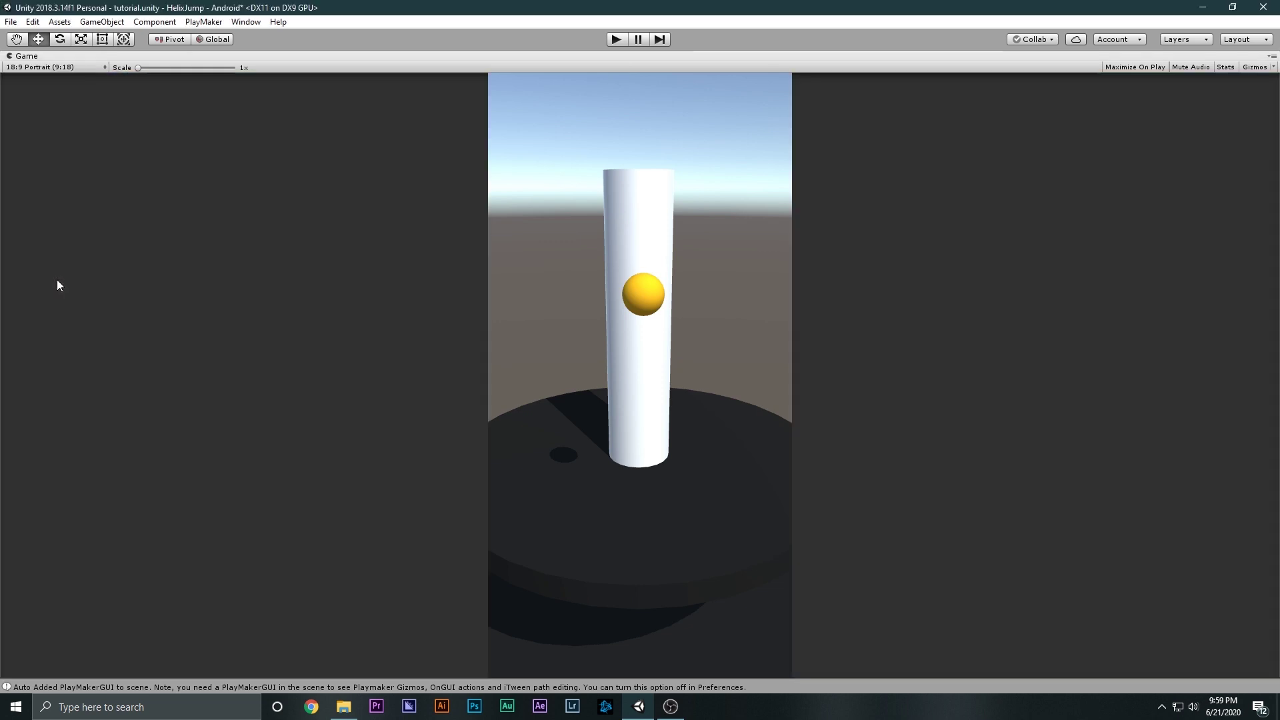
pyautogui.click(68, 69)
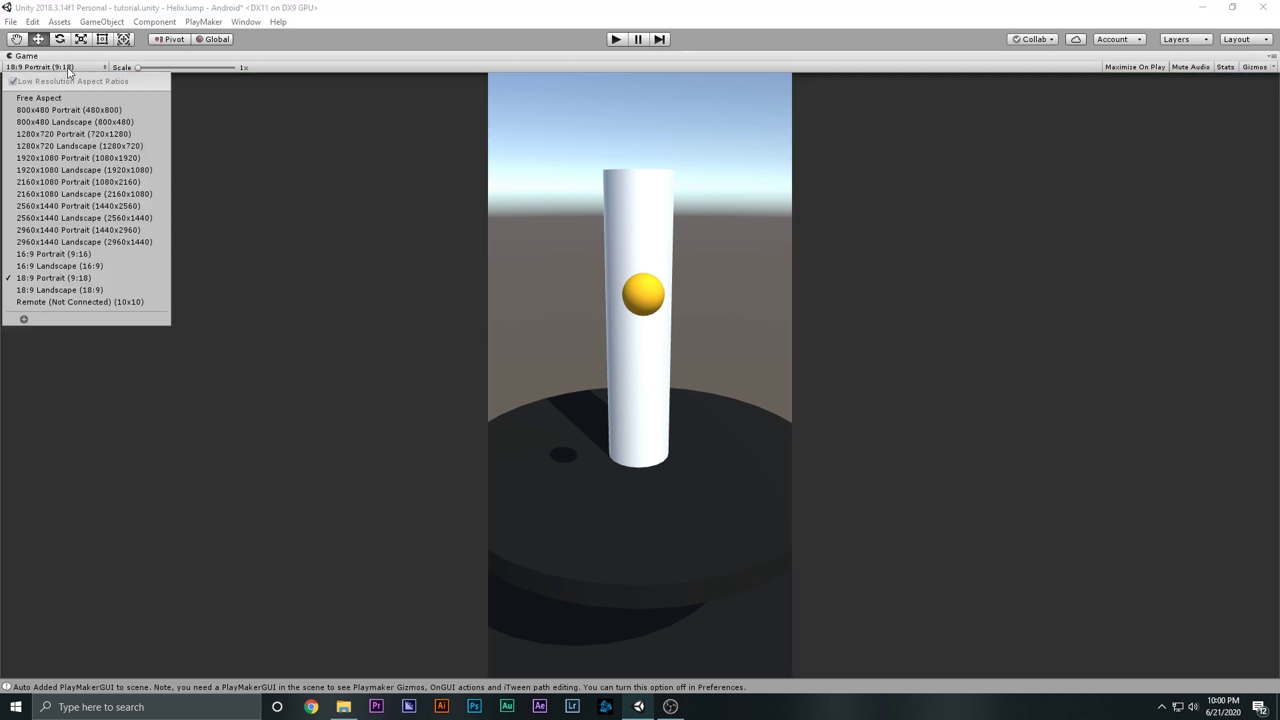
pyautogui.click(21, 322)
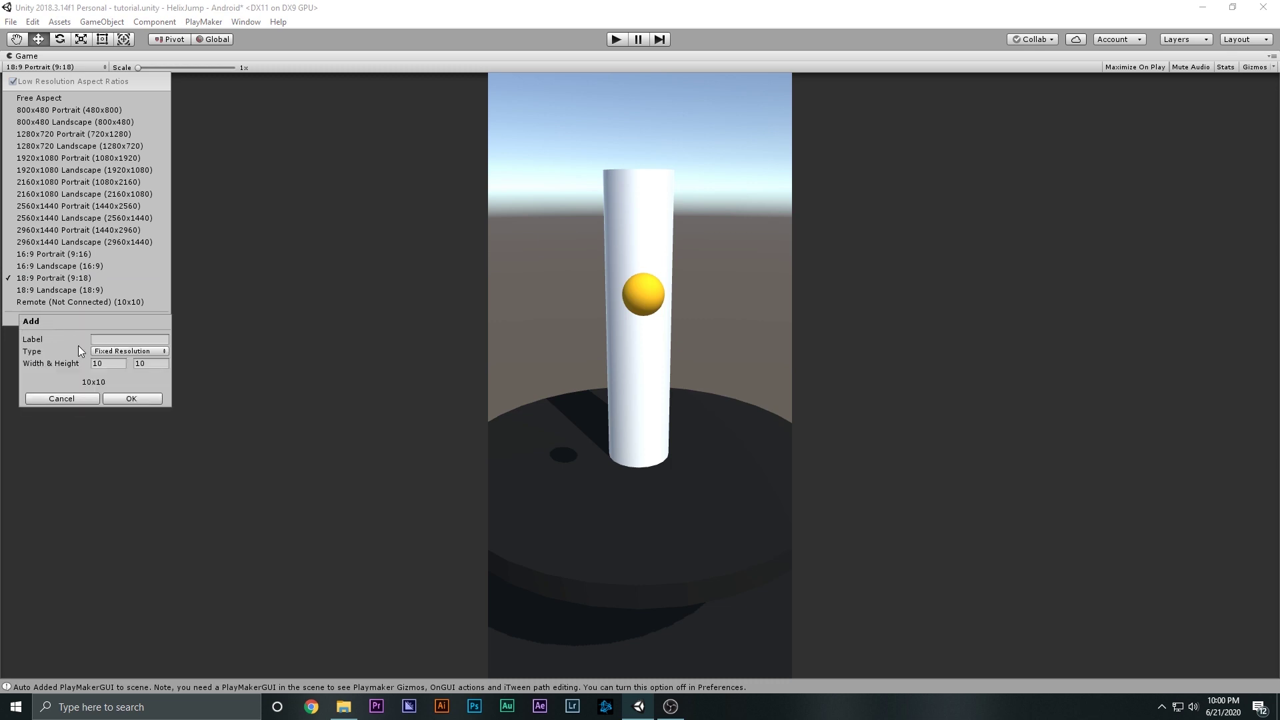
pyautogui.click(149, 365)
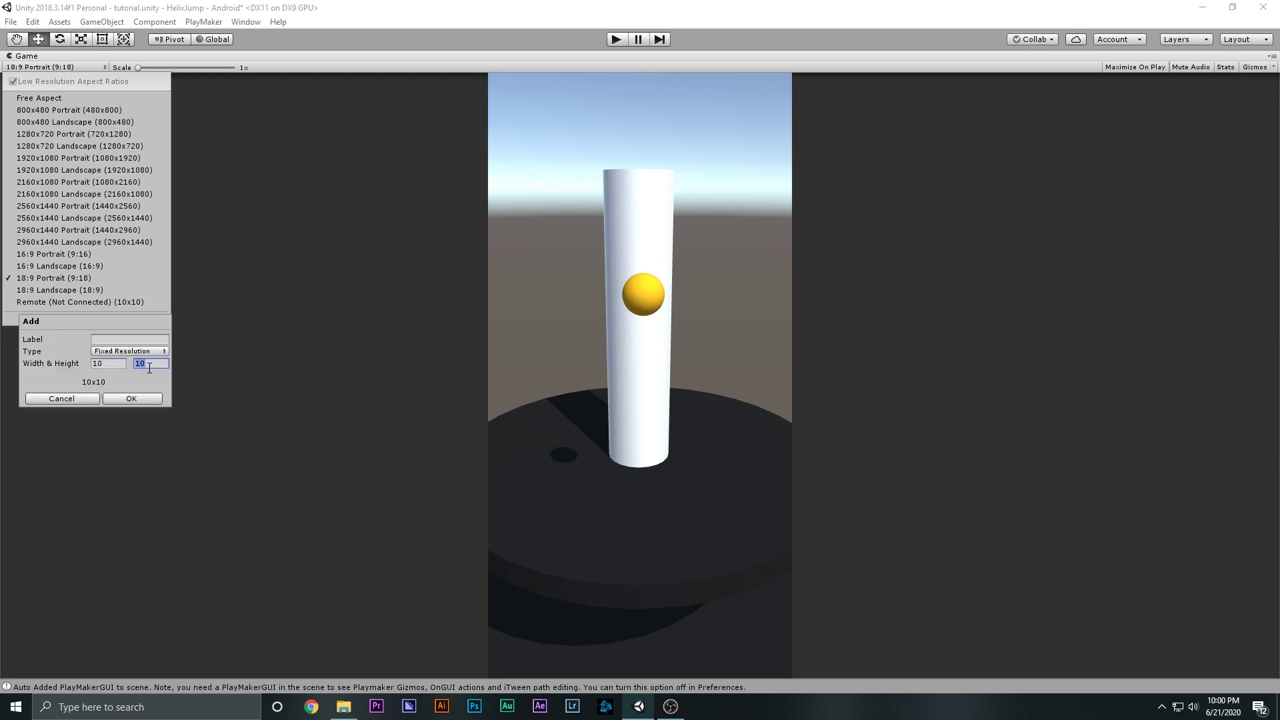
pyautogui.click(120, 341)
pyautogui.click(82, 398)
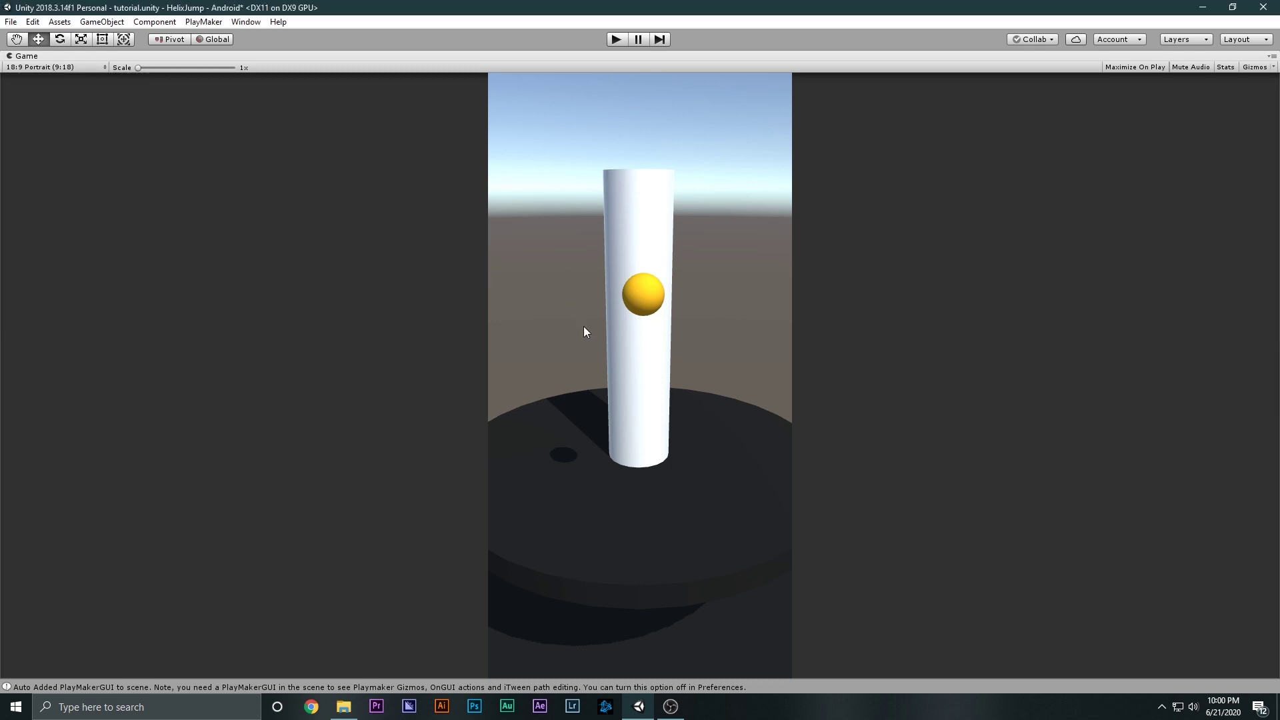
# - Try the 16:9 Portrait, 800x480 Portrait and 800x480 Landscape sizes in the Game view
pyautogui.click(82, 67)
pyautogui.click(91, 253)
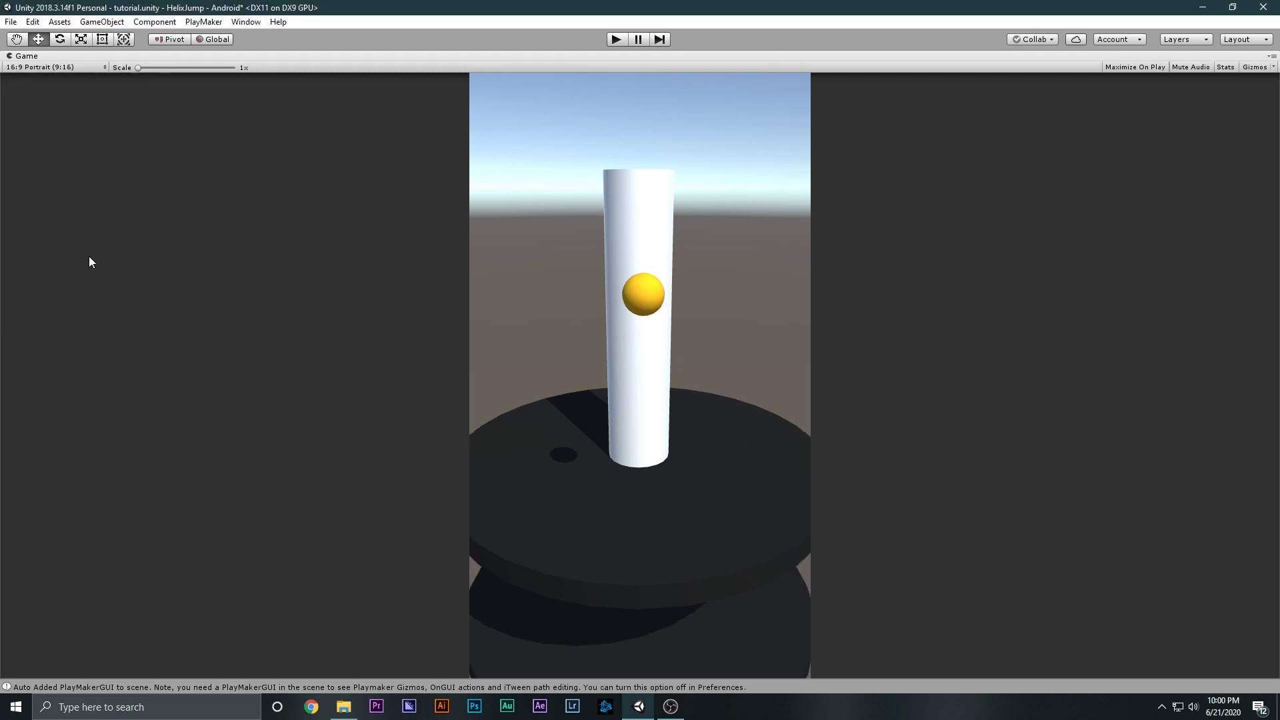
pyautogui.click(73, 67)
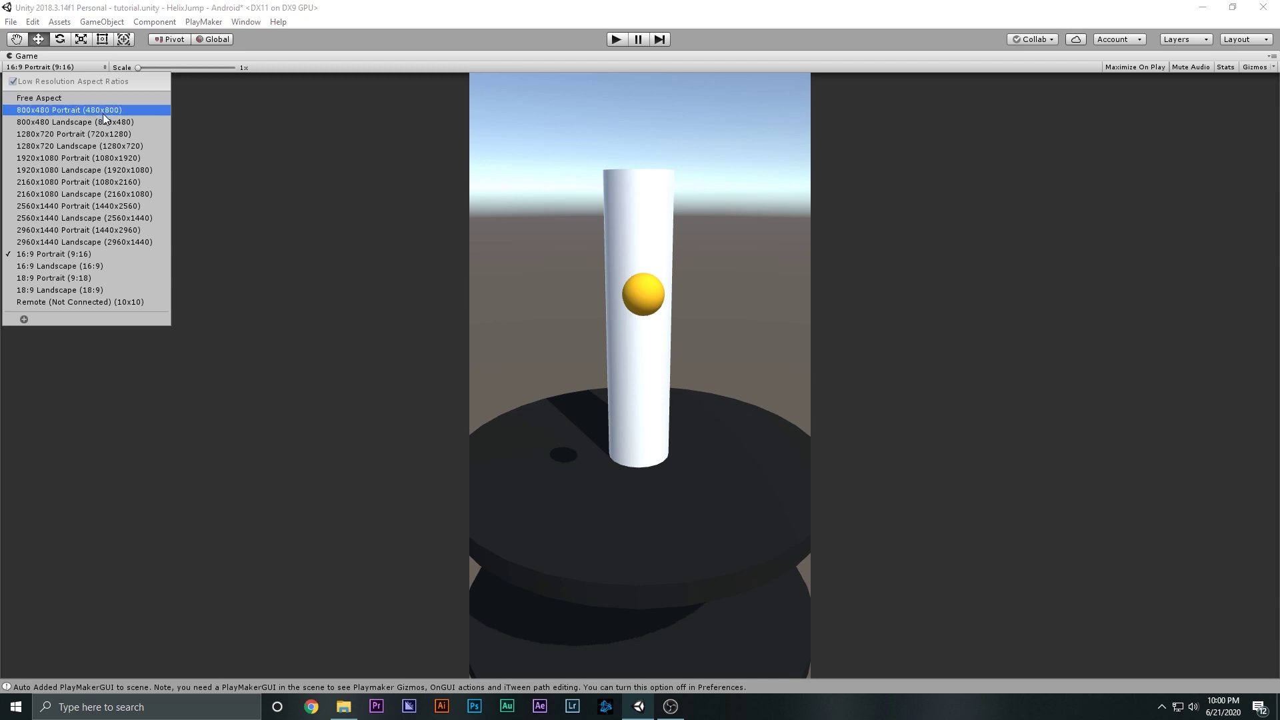
pyautogui.click(102, 112)
pyautogui.click(88, 68)
pyautogui.click(94, 125)
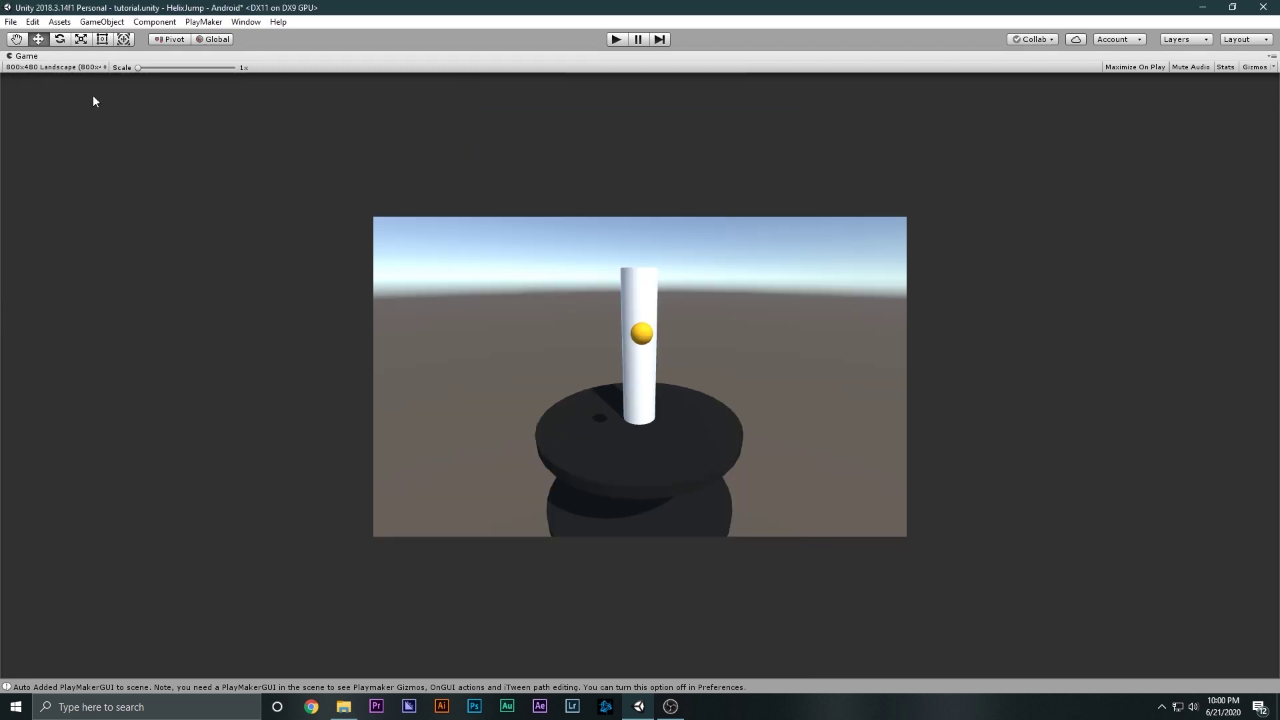
# - Set the Game view's resolution to 1920x1080 Portrait (1080x1920) and check the framing at full size
pyautogui.click(82, 67)
pyautogui.click(112, 160)
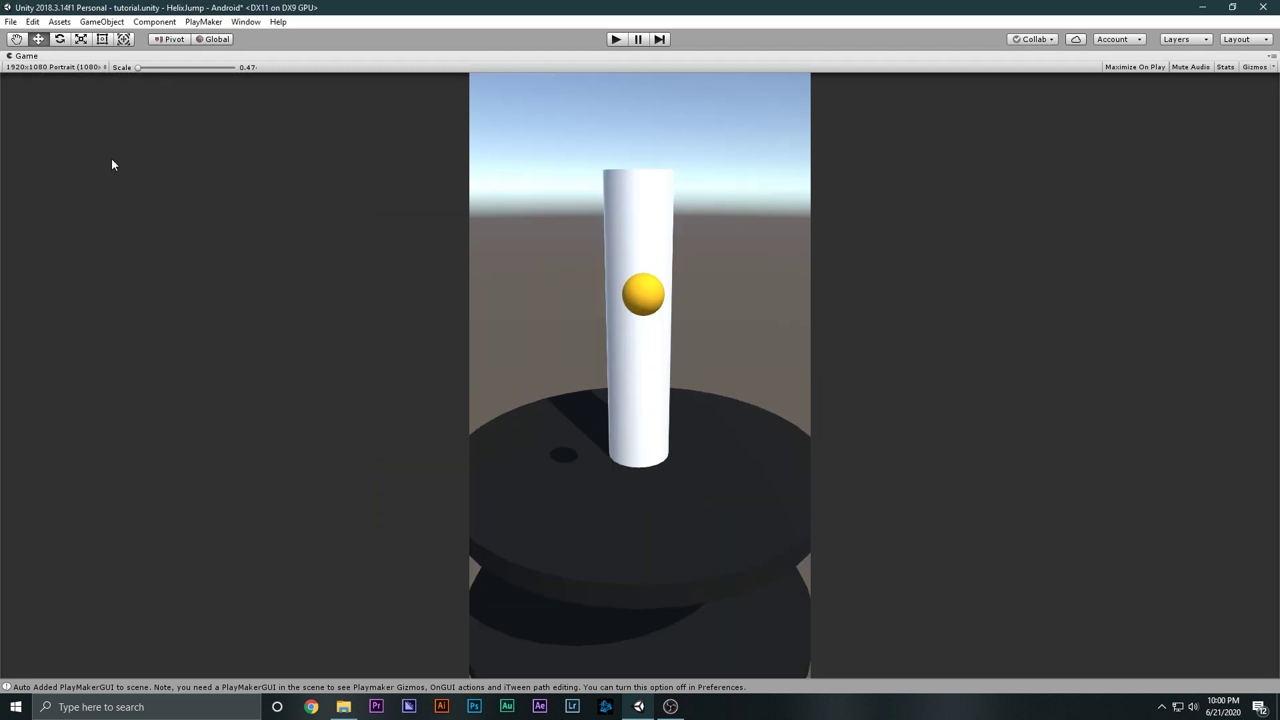
pyautogui.hotkey('shift', 'space')
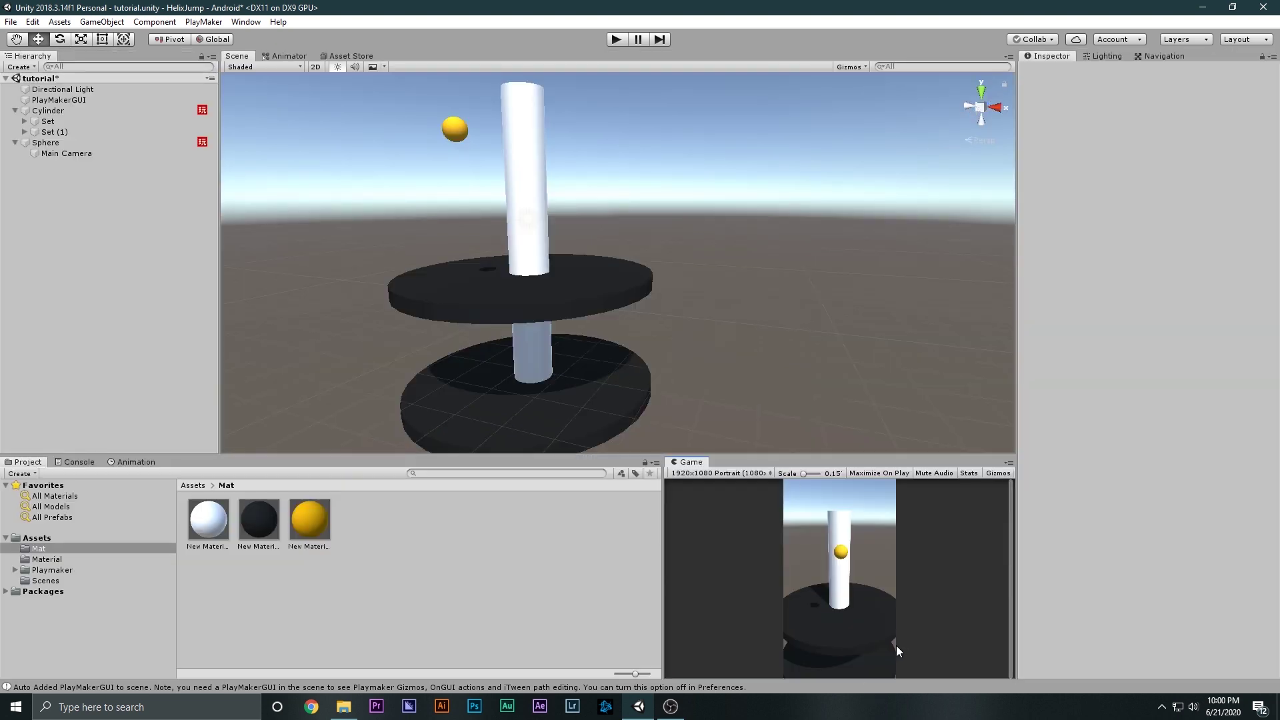
pyautogui.hotkey('shift', 'space')
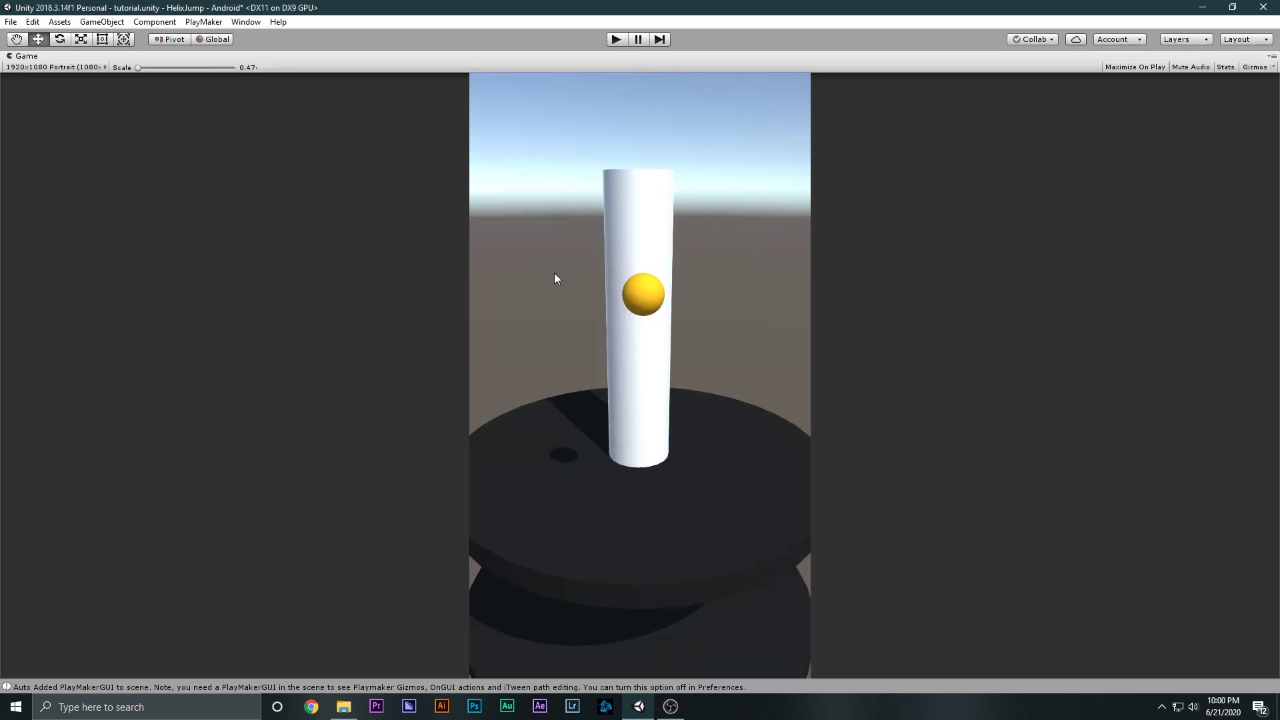
pyautogui.hotkey('shift', 'space')
# - Move the Main Camera back from the pole to about Z -16.5 and check the framing in the enlarged Game view
pyautogui.click(74, 152)
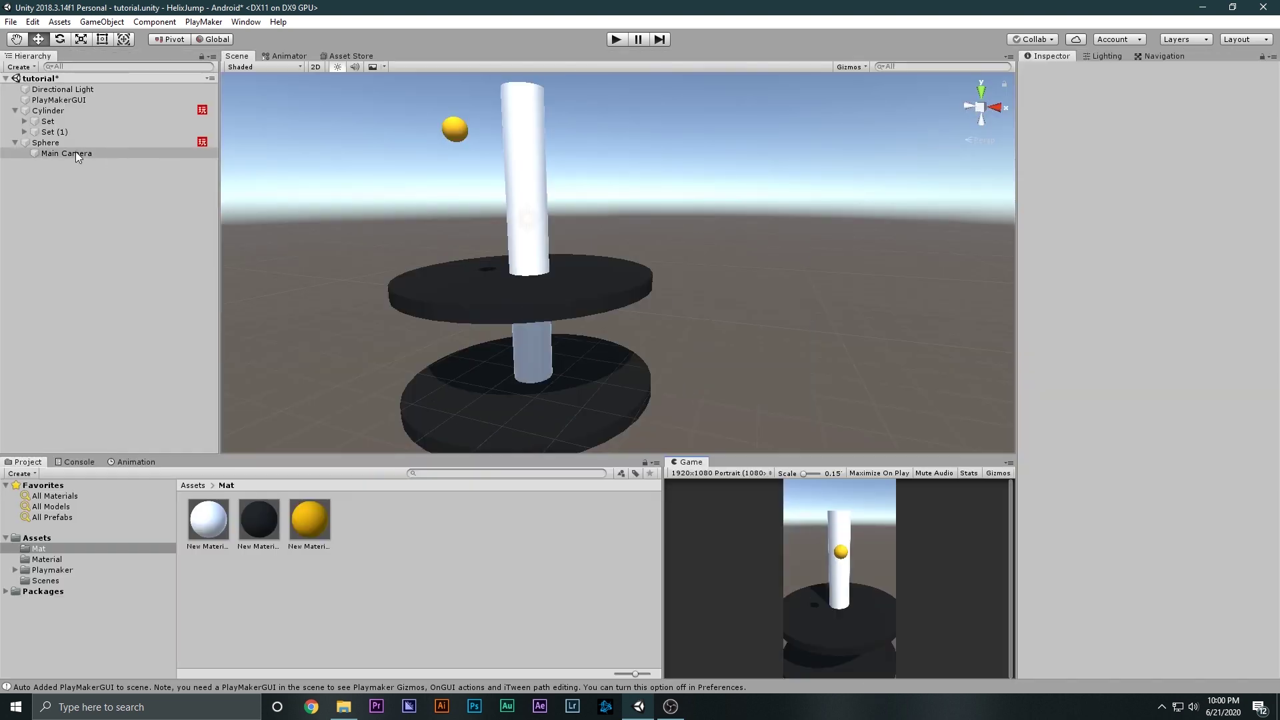
pyautogui.scroll(-8, 382, 158)
pyautogui.moveTo(477, 145); pyautogui.dragTo(550, 157, button='right')
pyautogui.moveTo(604, 121); pyautogui.dragTo(535, 122)
pyautogui.hotkey('shift', 'space')
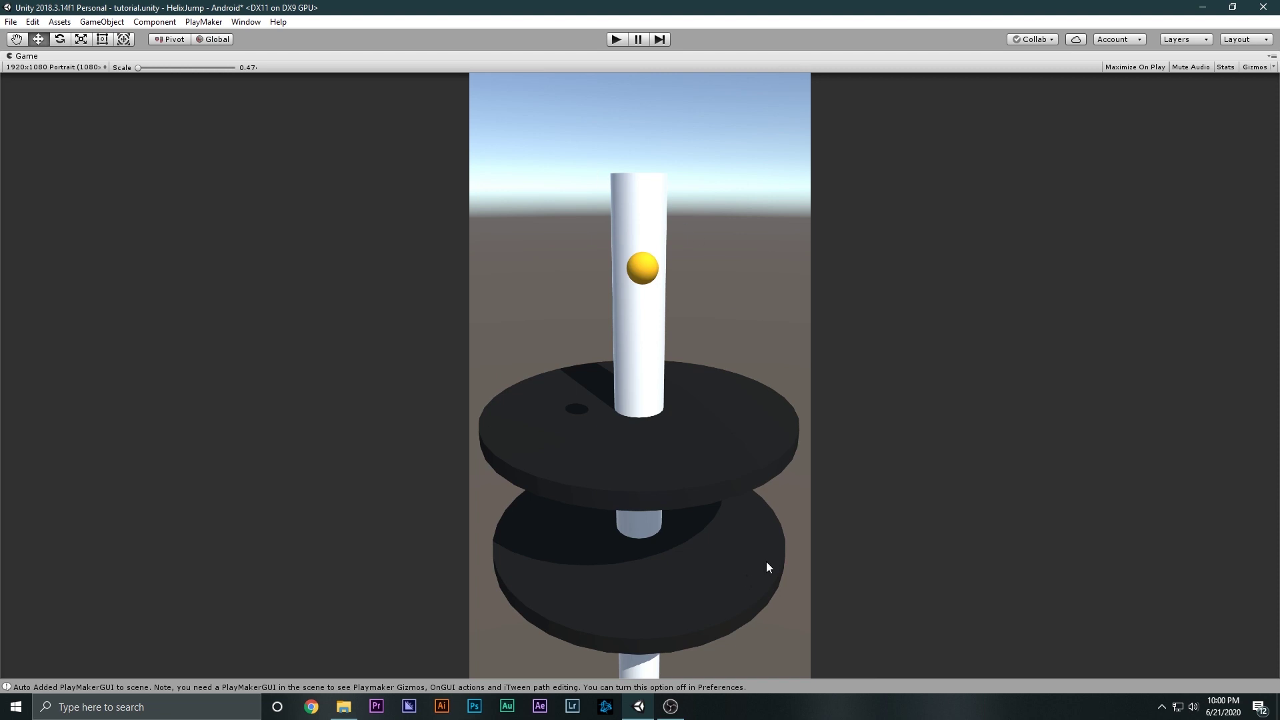
pyautogui.hotkey('shift', 'space')
pyautogui.hotkey('shift', 'space')
pyautogui.hotkey('shift', 'space')
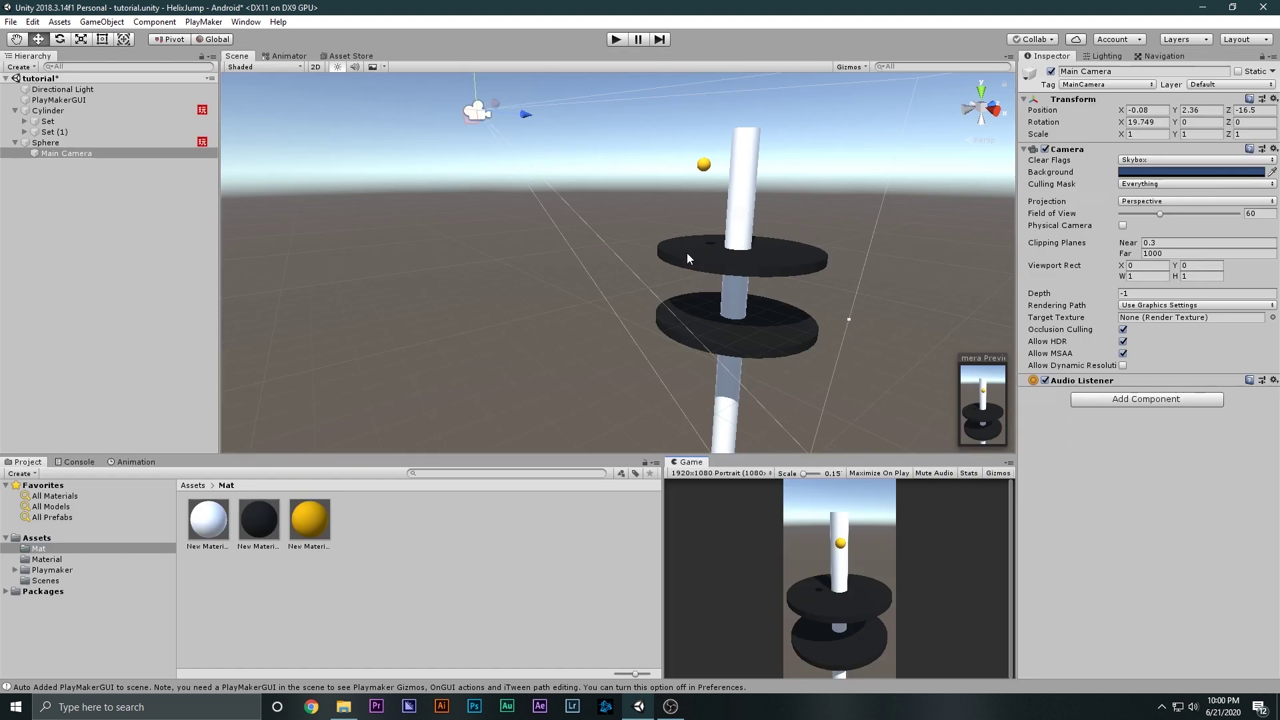
# - Set the Main Camera's Clear Flags to Solid Color
pyautogui.click(1138, 150)
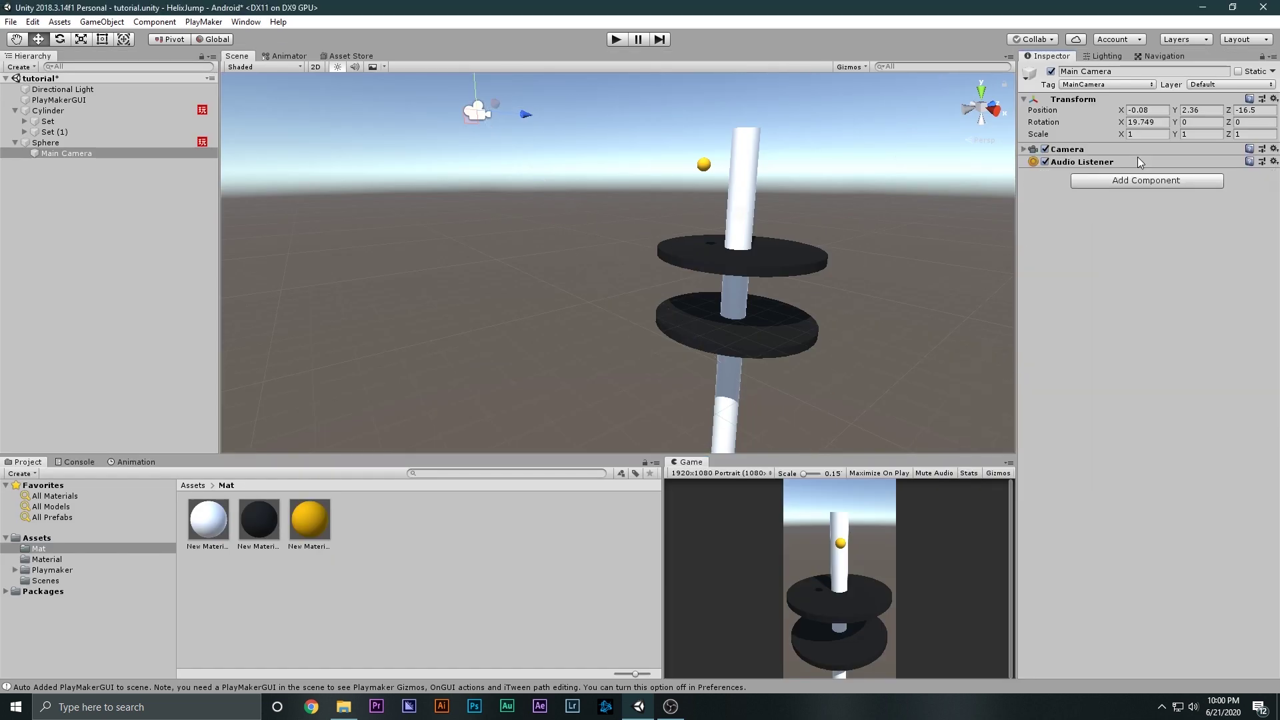
pyautogui.click(1141, 150)
pyautogui.click(1145, 160)
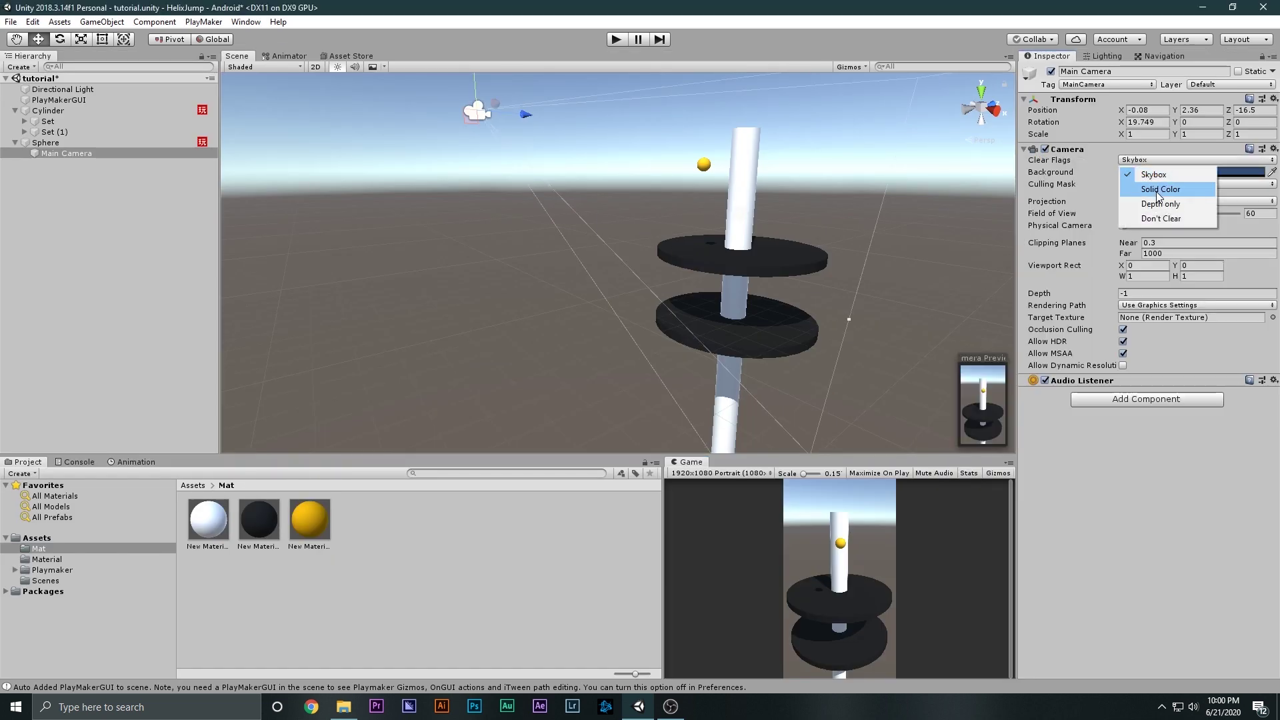
pyautogui.click(1149, 180)
# - Set the camera's background color to light orange (about FFB242) and check it in the enlarged Game view
pyautogui.click(1174, 172)
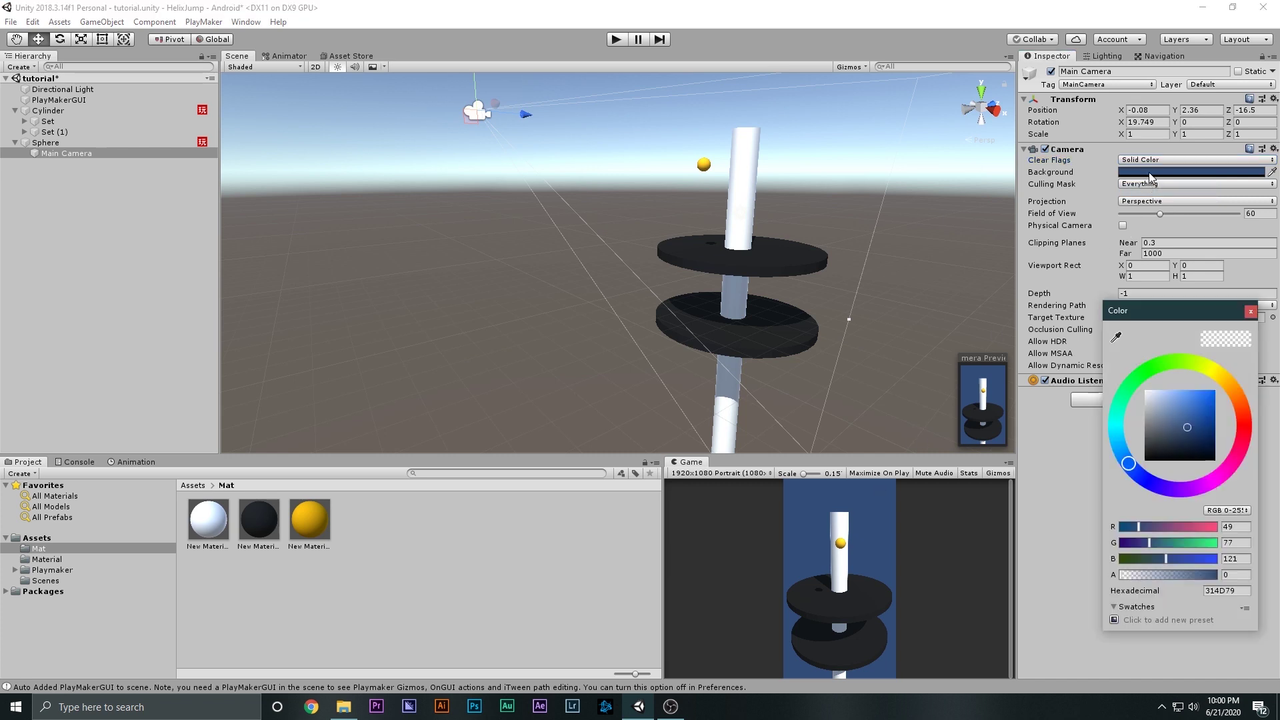
pyautogui.moveTo(1179, 411)
pyautogui.mouseDown()
pyautogui.moveTo(1123, 373)
pyautogui.moveTo(1194, 368)
pyautogui.mouseUp()
pyautogui.moveTo(1232, 395)
pyautogui.mouseDown()
pyautogui.moveTo(1197, 388)
pyautogui.moveTo(1230, 375)
pyautogui.moveTo(1243, 399)
pyautogui.mouseUp()
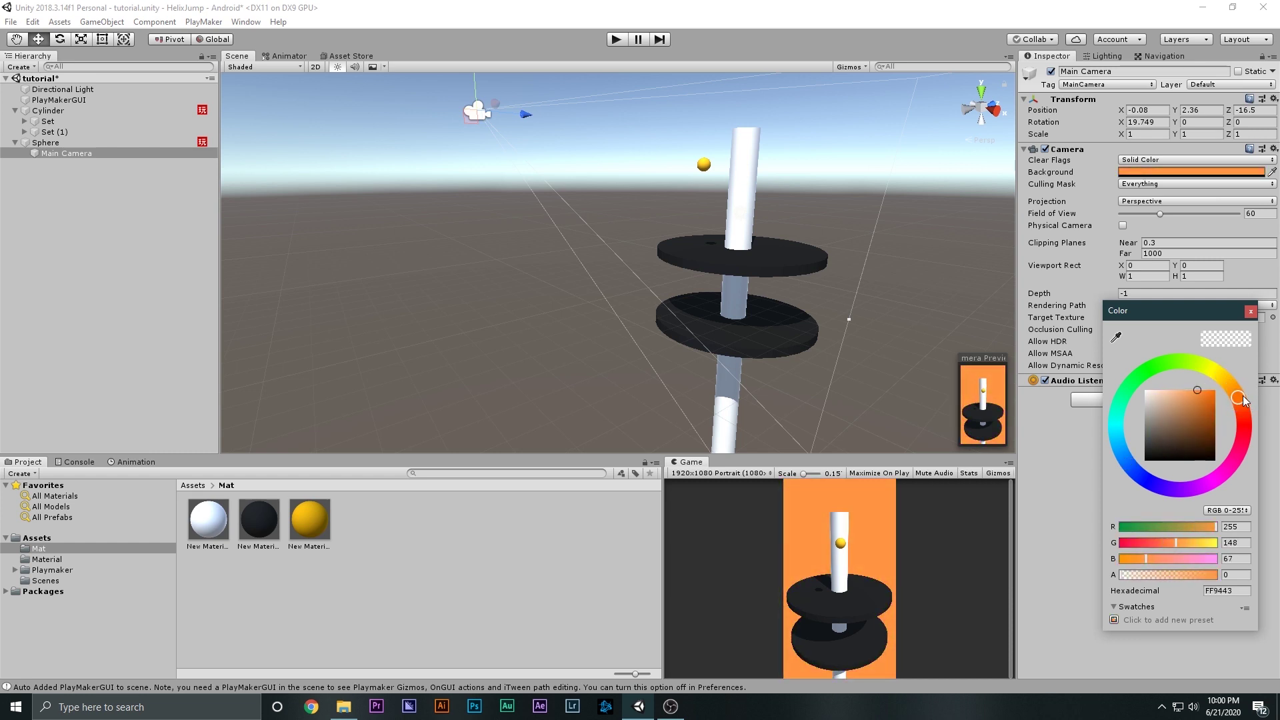
pyautogui.click(961, 555)
pyautogui.click(1207, 172)
pyautogui.moveTo(1182, 539); pyautogui.dragTo(1174, 538)
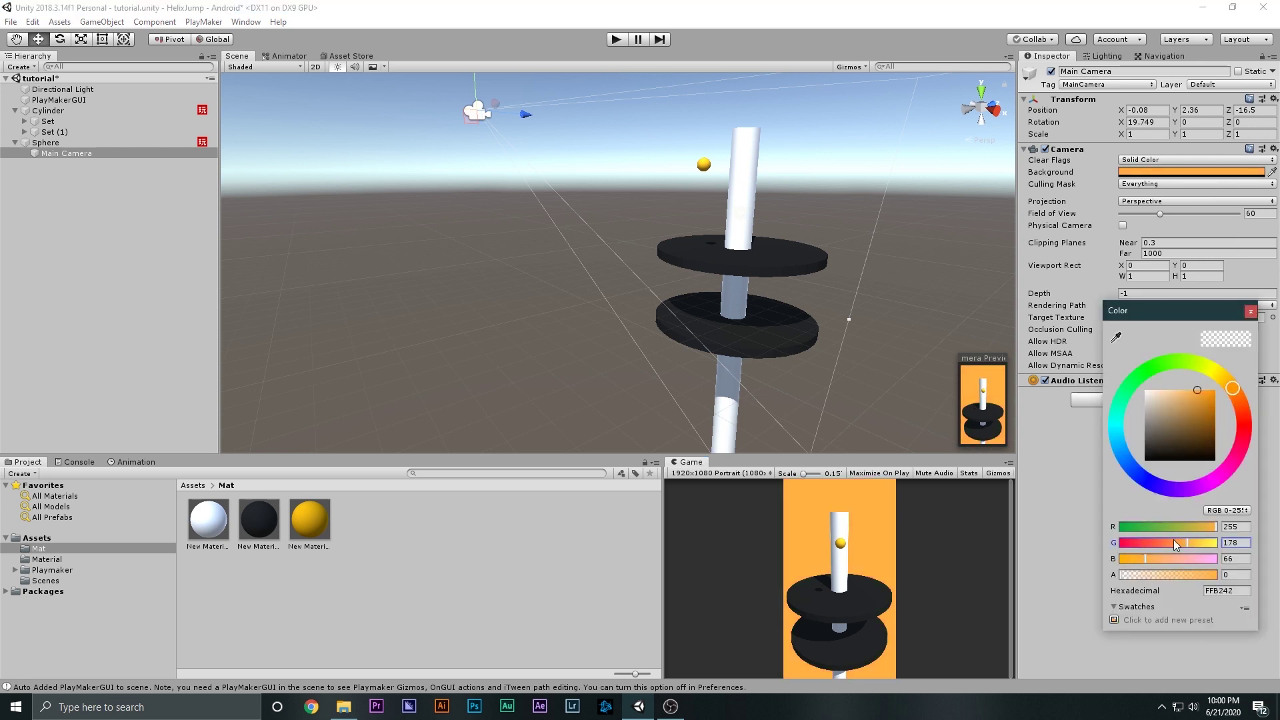
pyautogui.click(760, 588)
pyautogui.hotkey('shift', 'space')
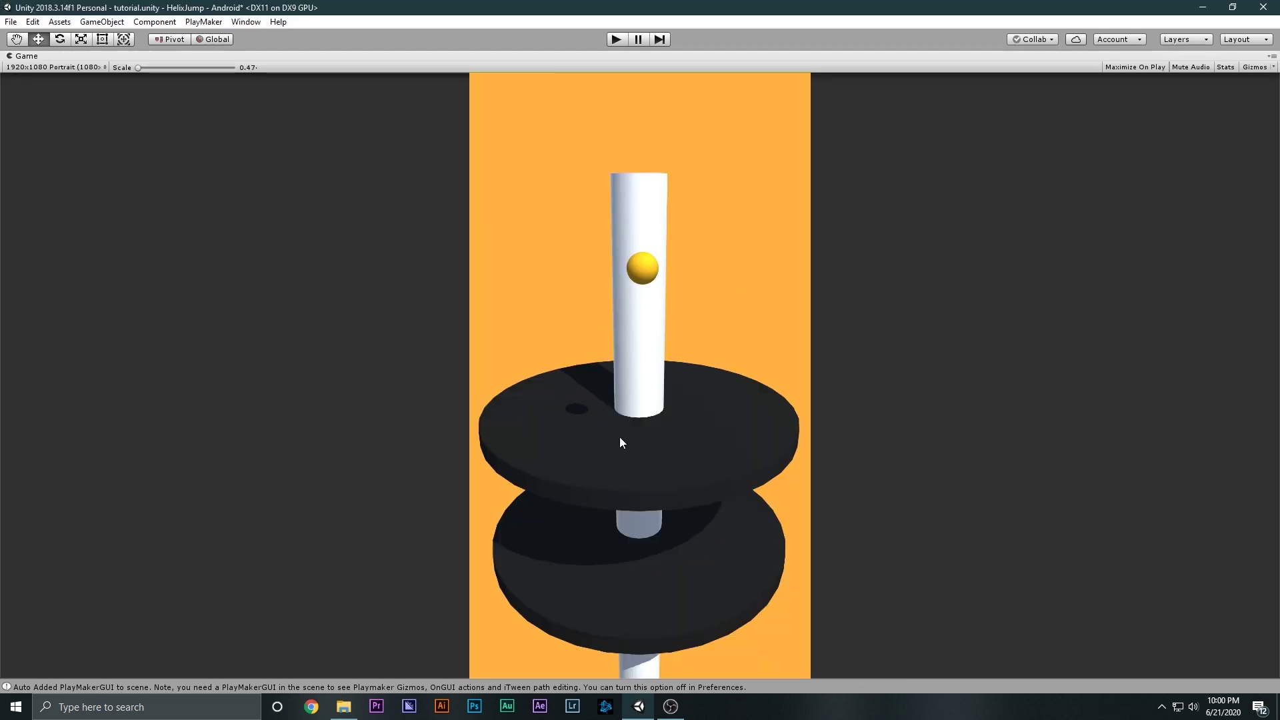
pyautogui.hotkey('shift', 'space')
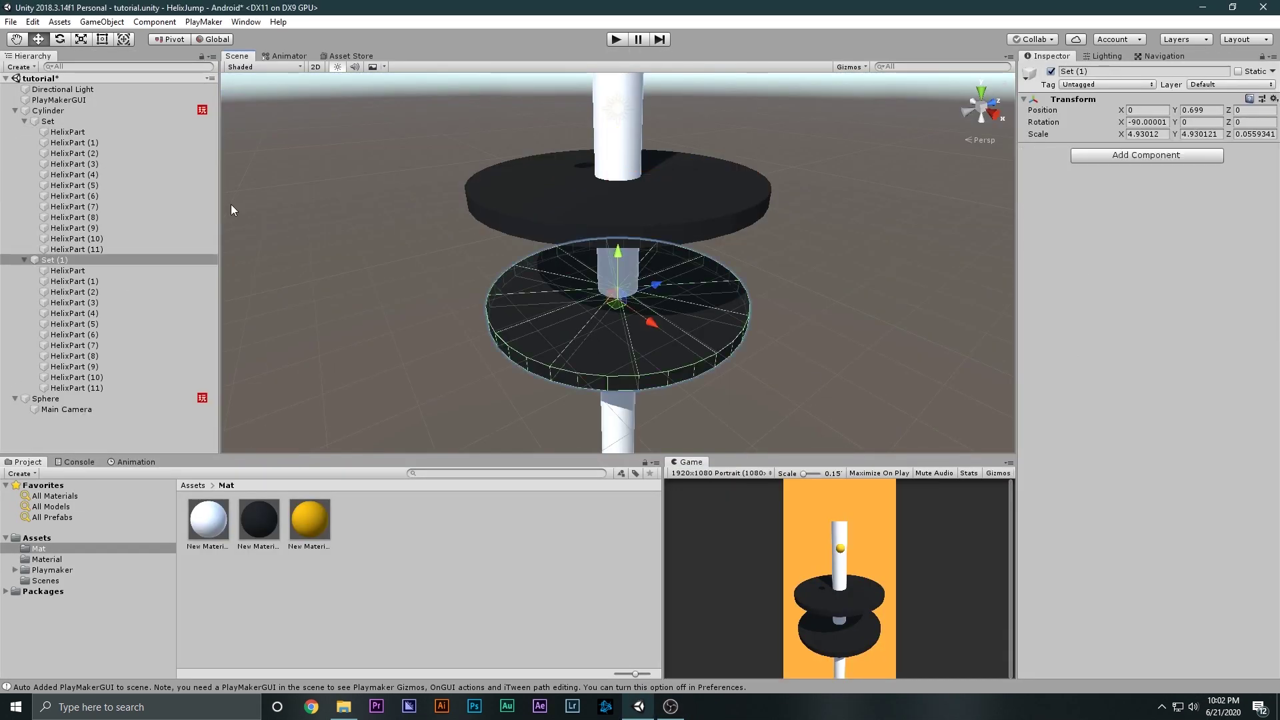
# - In a straight back view, duplicate Set and Set (1) and move the copies down the pole to continue the even ring spacing
pyautogui.click(48, 121)
pyautogui.click(24, 121)
pyautogui.click(25, 132)
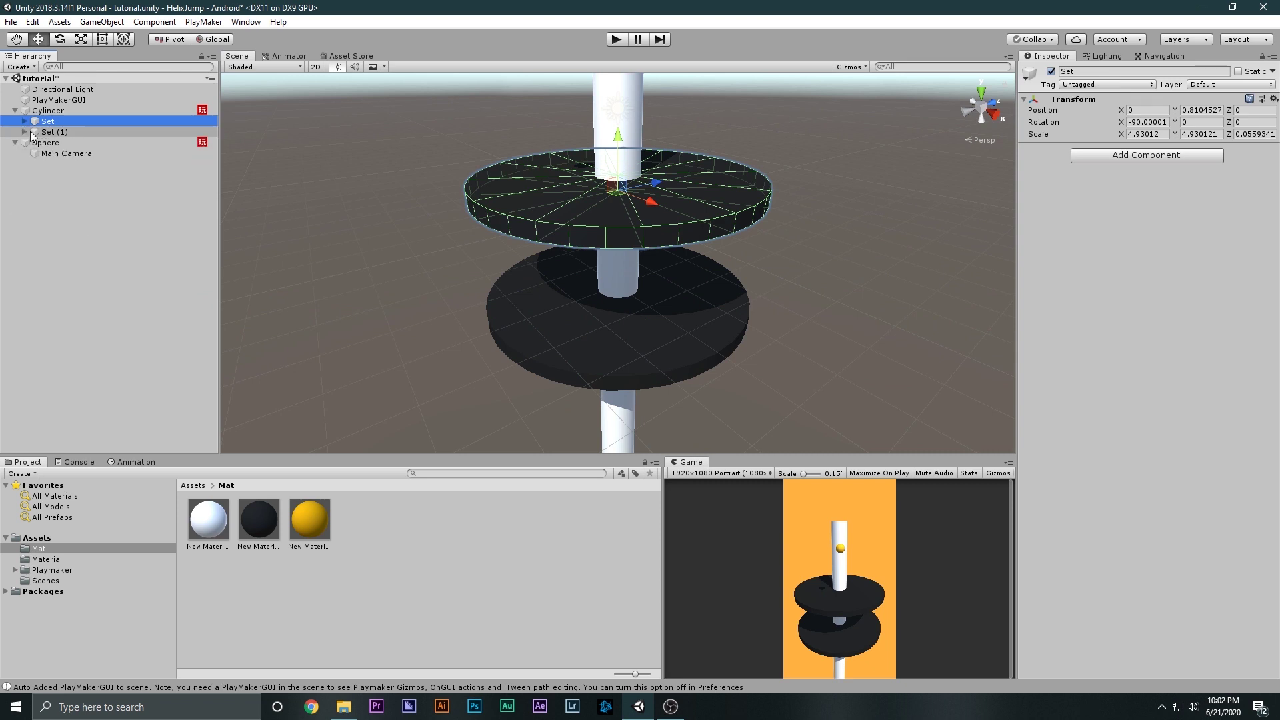
pyautogui.doubleClick(33, 133)
pyautogui.click(963, 113)
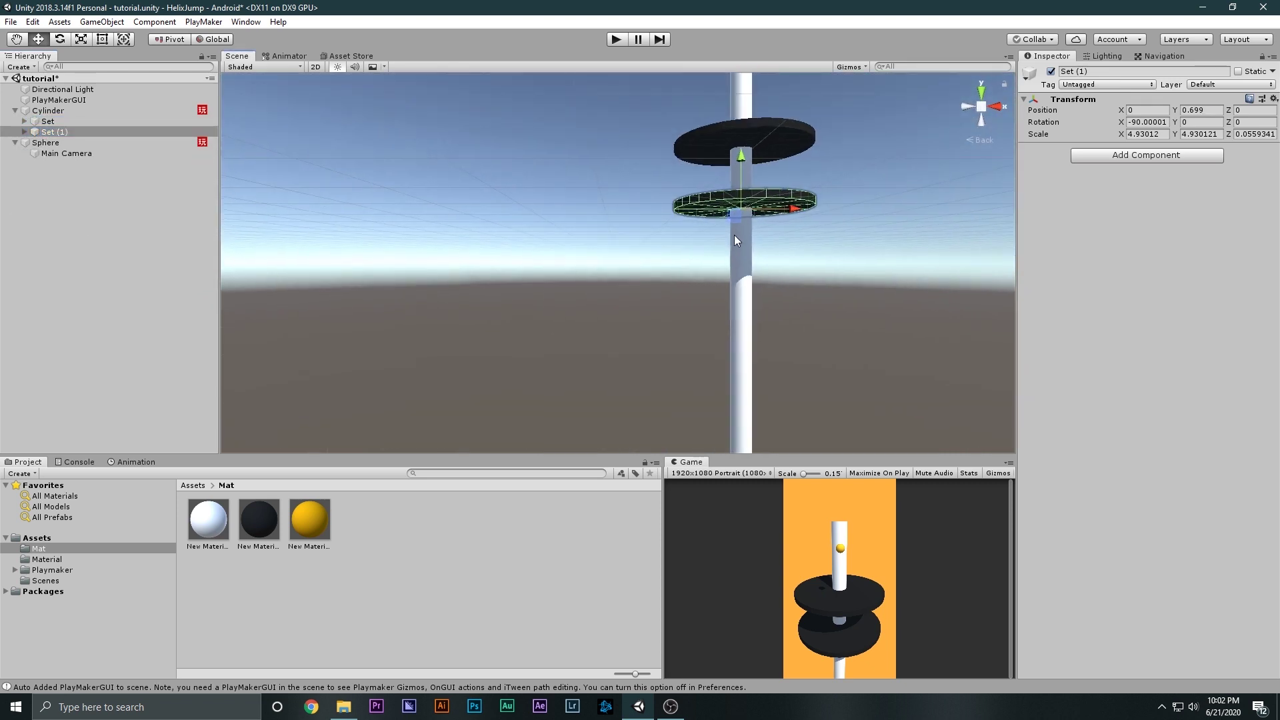
pyautogui.click(982, 107)
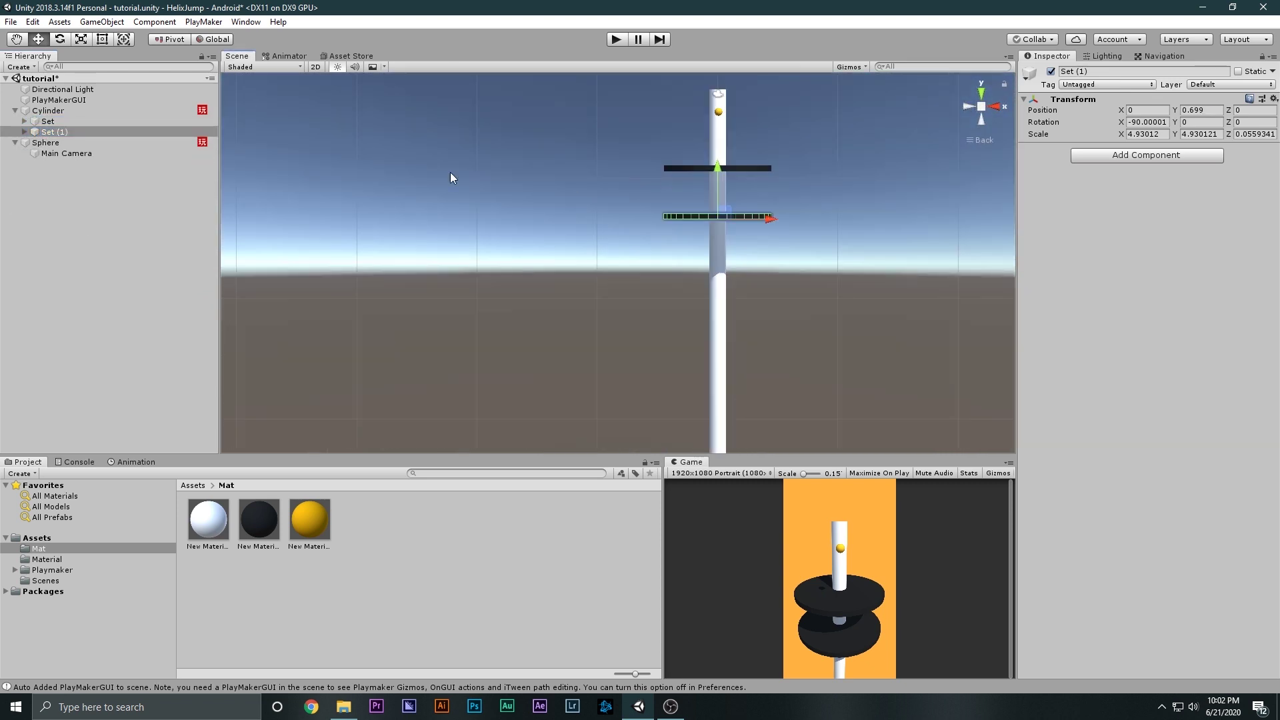
pyautogui.keyDown('ctrl'); pyautogui.click(48, 120); pyautogui.keyUp('ctrl')
pyautogui.press('f')
pyautogui.hotkey('ctrl', 'd')
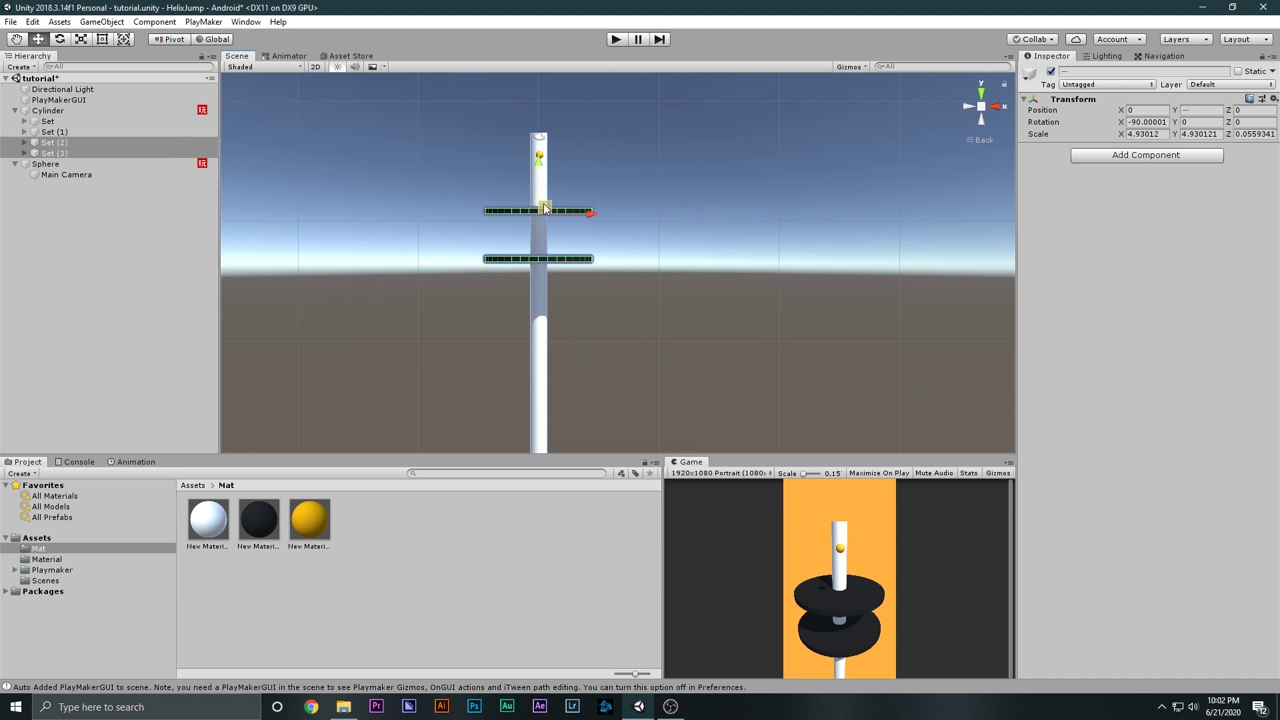
pyautogui.moveTo(538, 160); pyautogui.dragTo(552, 257)
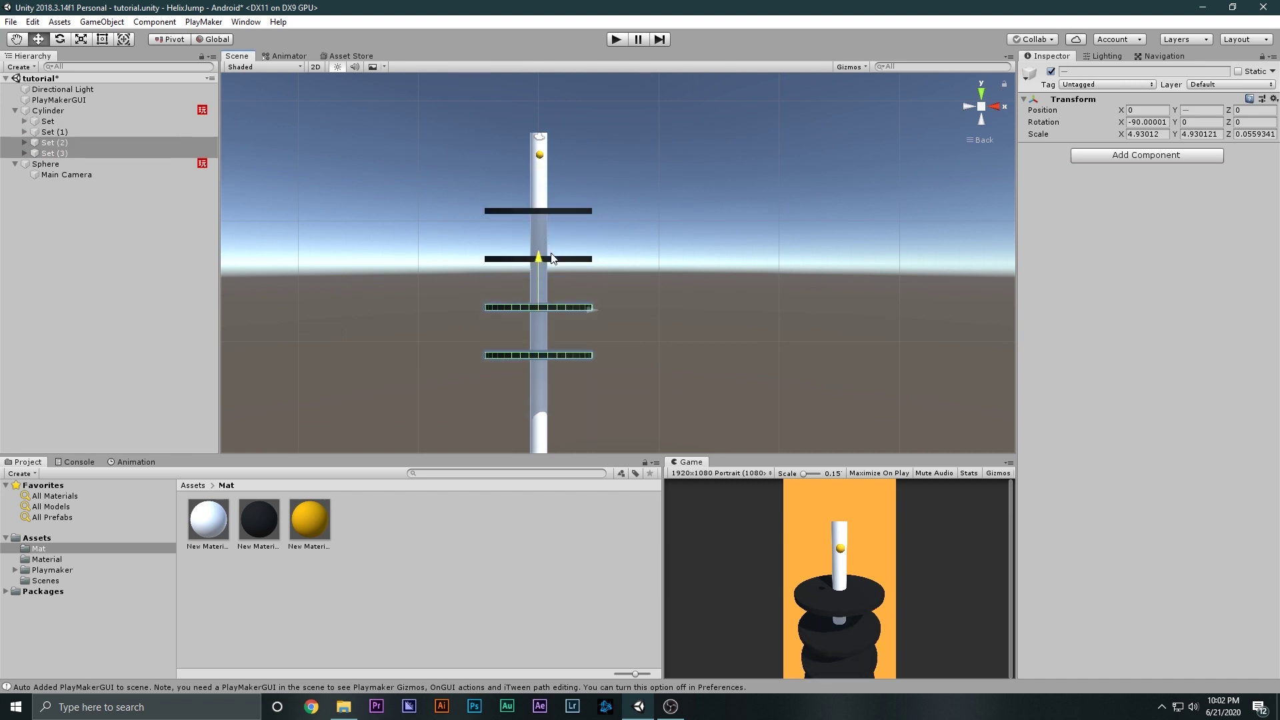
# - Duplicate the four ring sets and move the copies down the pole, directly below the originals at the same spacing
pyautogui.keyDown('shift'); pyautogui.click(59, 122); pyautogui.keyUp('shift')
pyautogui.hotkey('ctrl', 'd')
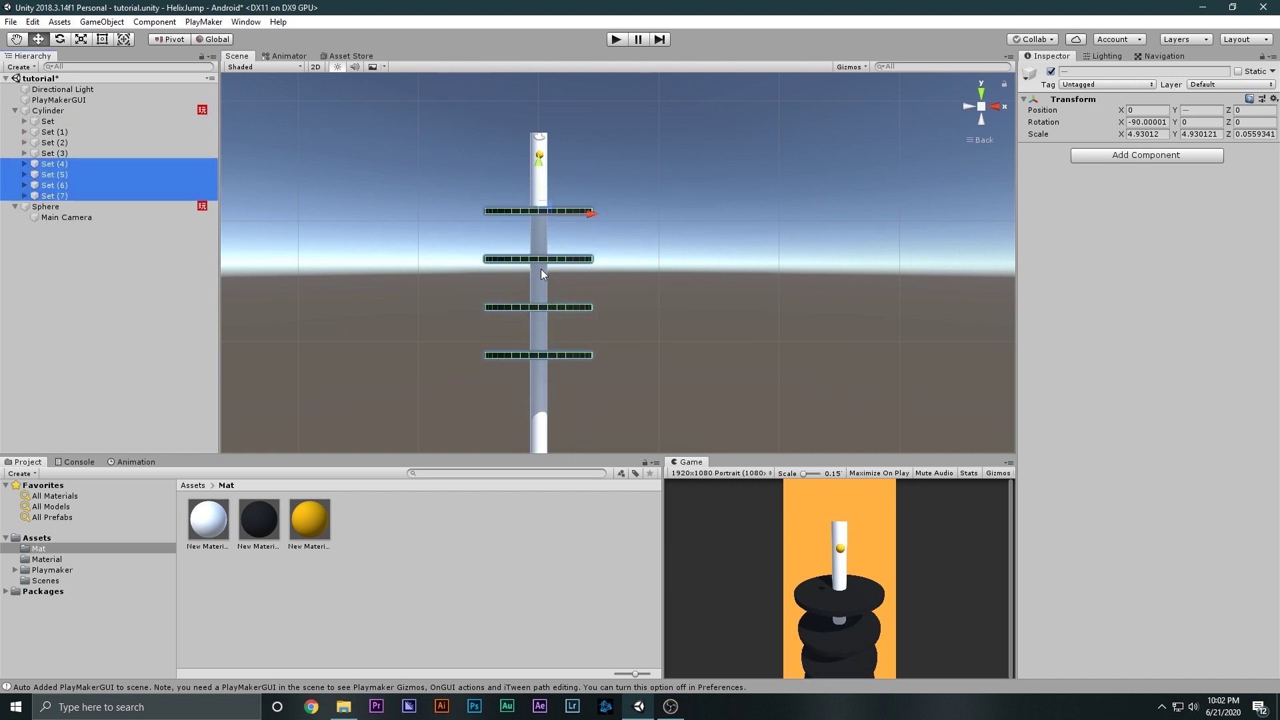
pyautogui.moveTo(536, 163); pyautogui.dragTo(579, 355)
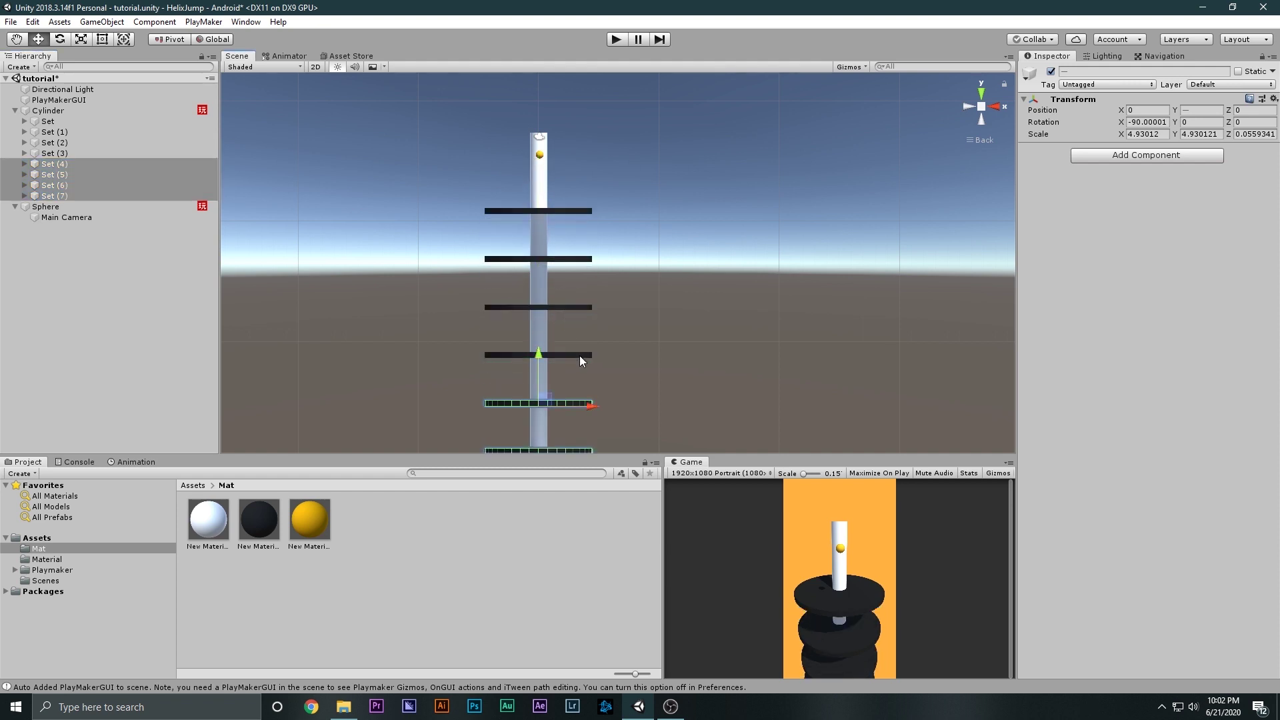
pyautogui.scroll(-5, 666, 340)
pyautogui.keyDown('shift'); pyautogui.moveTo(667, 340); pyautogui.dragTo(671, 292, button='middle'); pyautogui.keyUp('shift')
# - Duplicate all eight ring sets and move the copies down the pole below the existing rings at equal spacing
pyautogui.scroll(-8, 675, 280)
pyautogui.scroll(-1, 672, 292)
pyautogui.keyDown('shift'); pyautogui.click(66, 122); pyautogui.keyUp('shift')
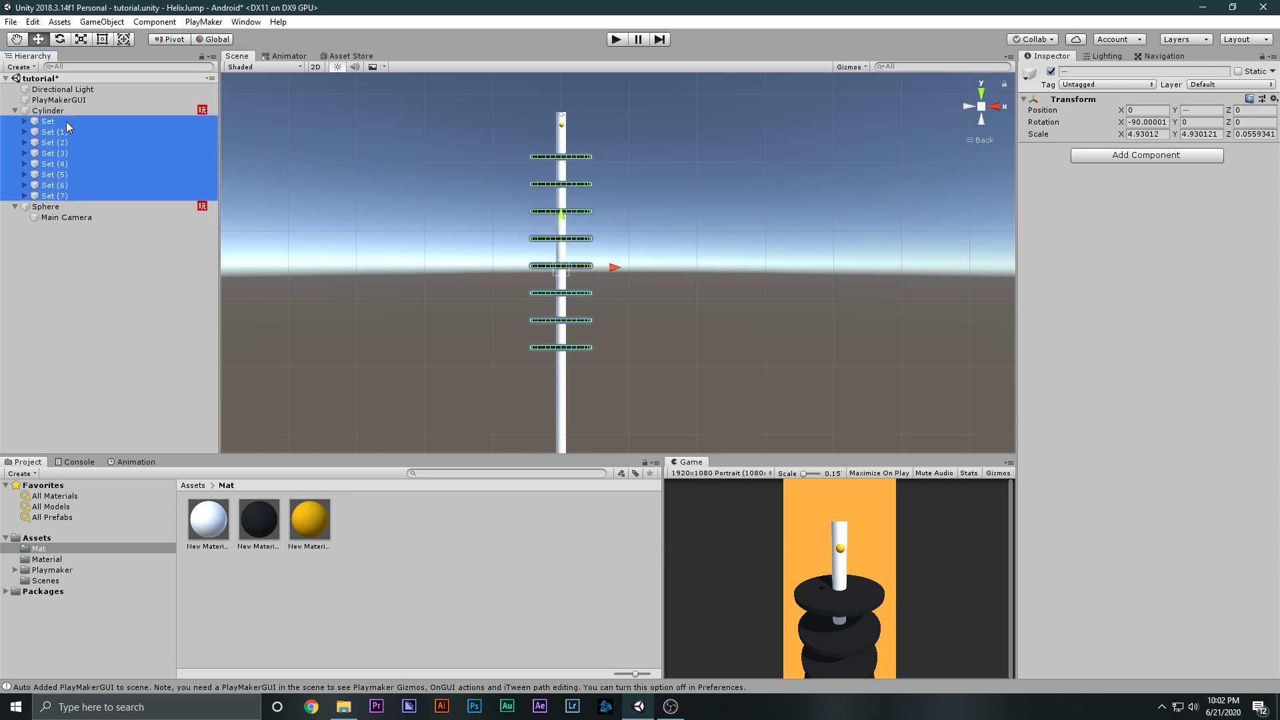
pyautogui.hotkey('ctrl', 'd')
pyautogui.moveTo(568, 161); pyautogui.dragTo(615, 338)
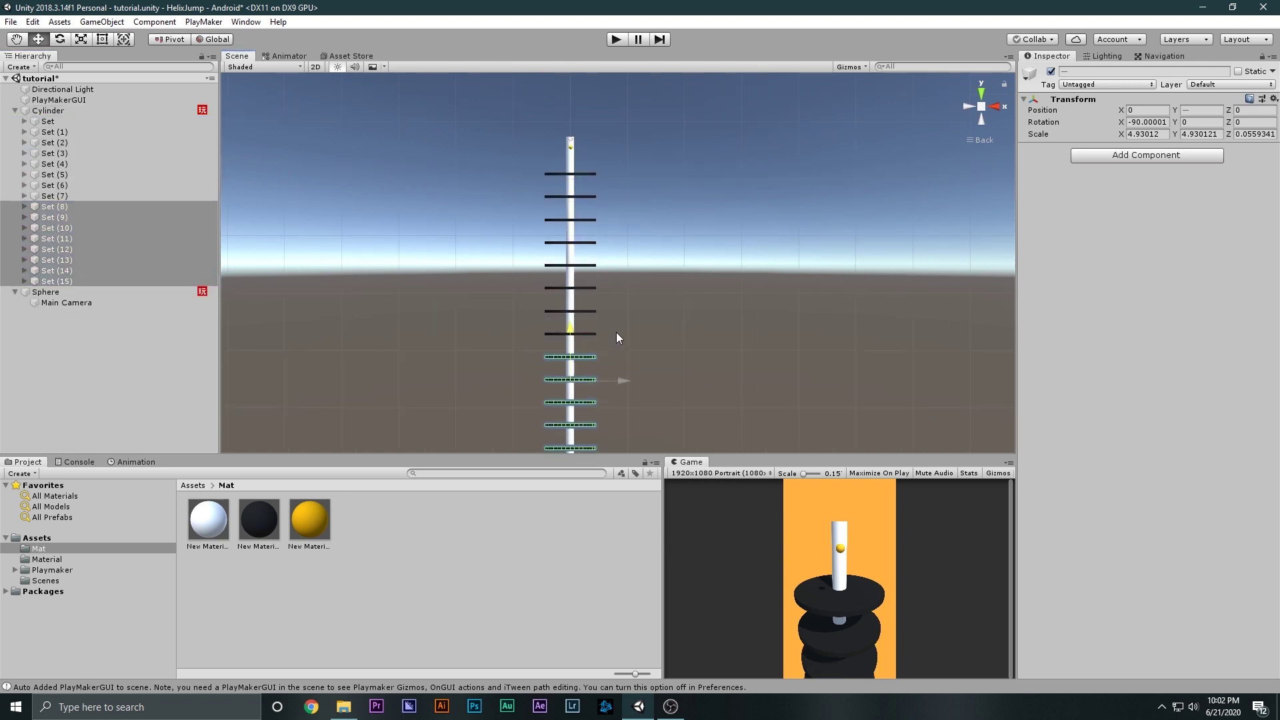
pyautogui.click(617, 332)
# - Delete the surplus ring sets Set (11) through Set (15) from the Cylinder
pyautogui.scroll(-1, 714, 317)
pyautogui.keyDown('alt'); pyautogui.moveTo(714, 318); pyautogui.dragTo(737, 229); pyautogui.keyUp('alt')
pyautogui.click(981, 108)
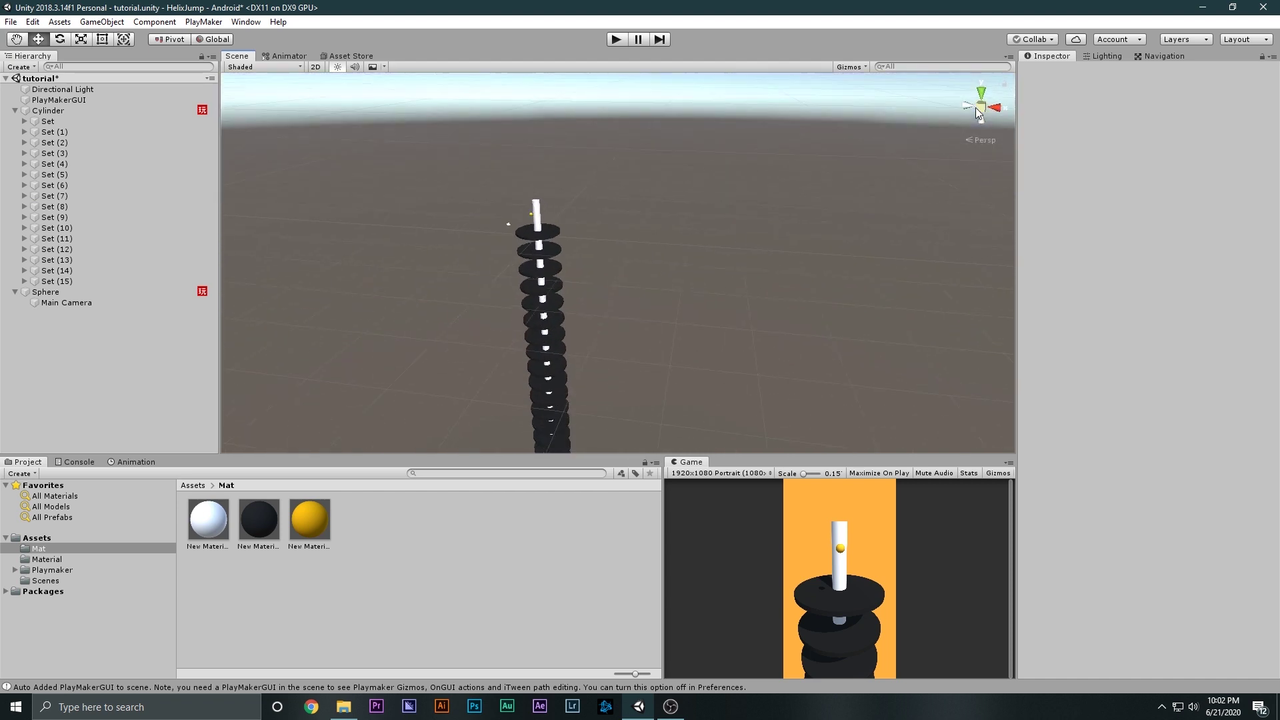
pyautogui.moveTo(642, 181); pyautogui.dragTo(633, 178, button='right')
pyautogui.click(89, 280)
pyautogui.keyDown('shift'); pyautogui.click(87, 239); pyautogui.keyUp('shift')
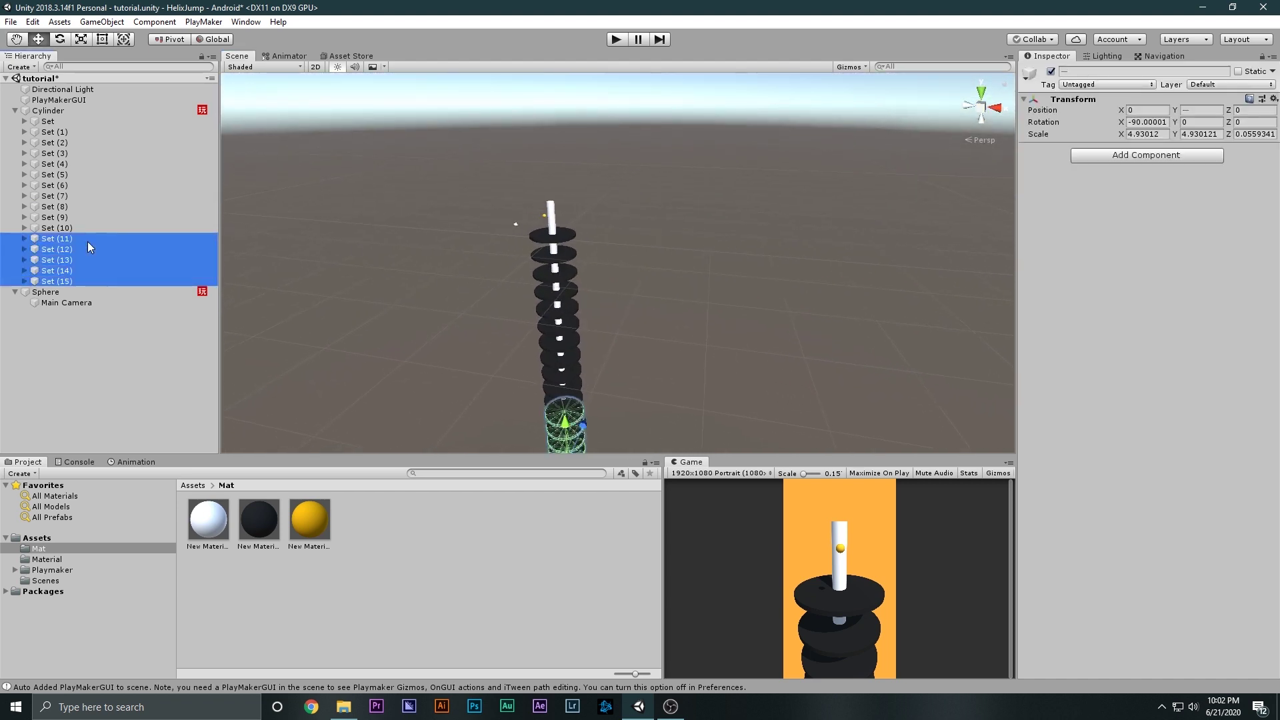
pyautogui.press('Delete')
# - Delete the HelixPart (1), (4) and (10) wedges from the top ring, Set, to open gaps
pyautogui.moveTo(522, 304); pyautogui.dragTo(457, 290, button='right')
pyautogui.press('w')
pyautogui.click(495, 321)
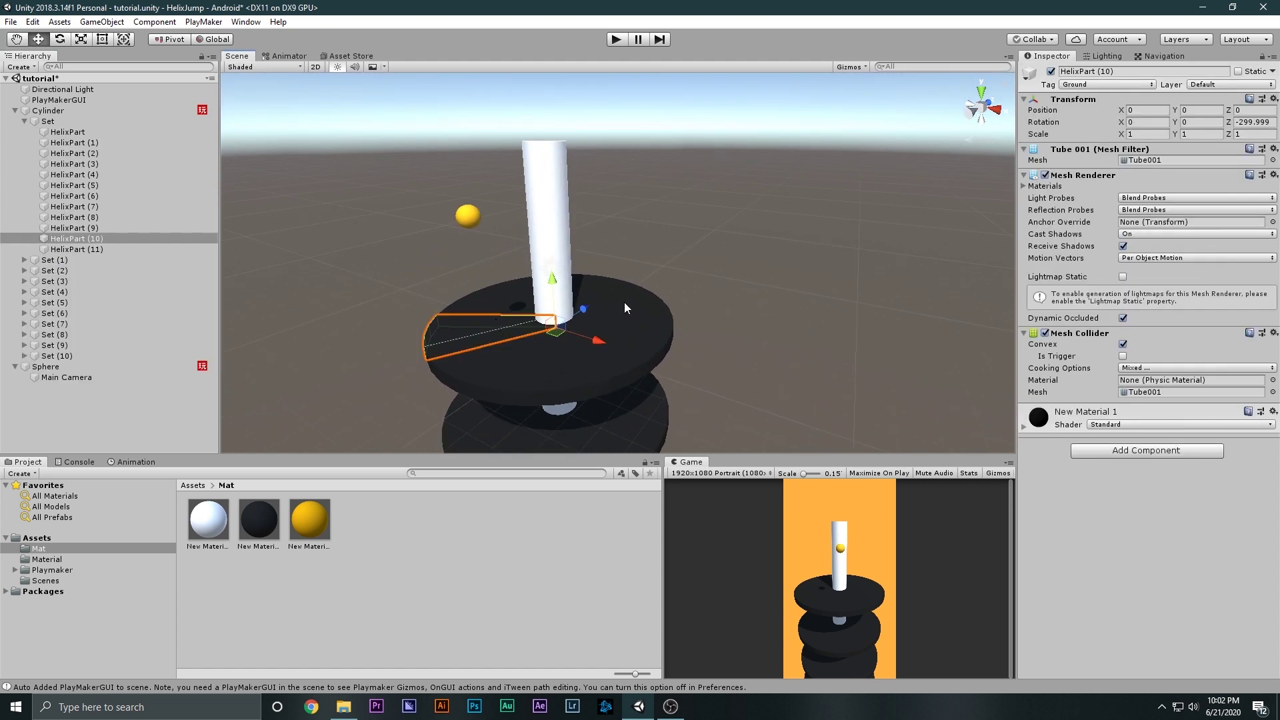
pyautogui.press('Delete')
pyautogui.click(624, 306)
pyautogui.press('Delete')
pyautogui.scroll(-3, 582, 393)
pyautogui.click(594, 337)
# - Open gaps in the second and third rings by deleting three wedges from Set (1) and two from Set (2)
pyautogui.press('Delete')
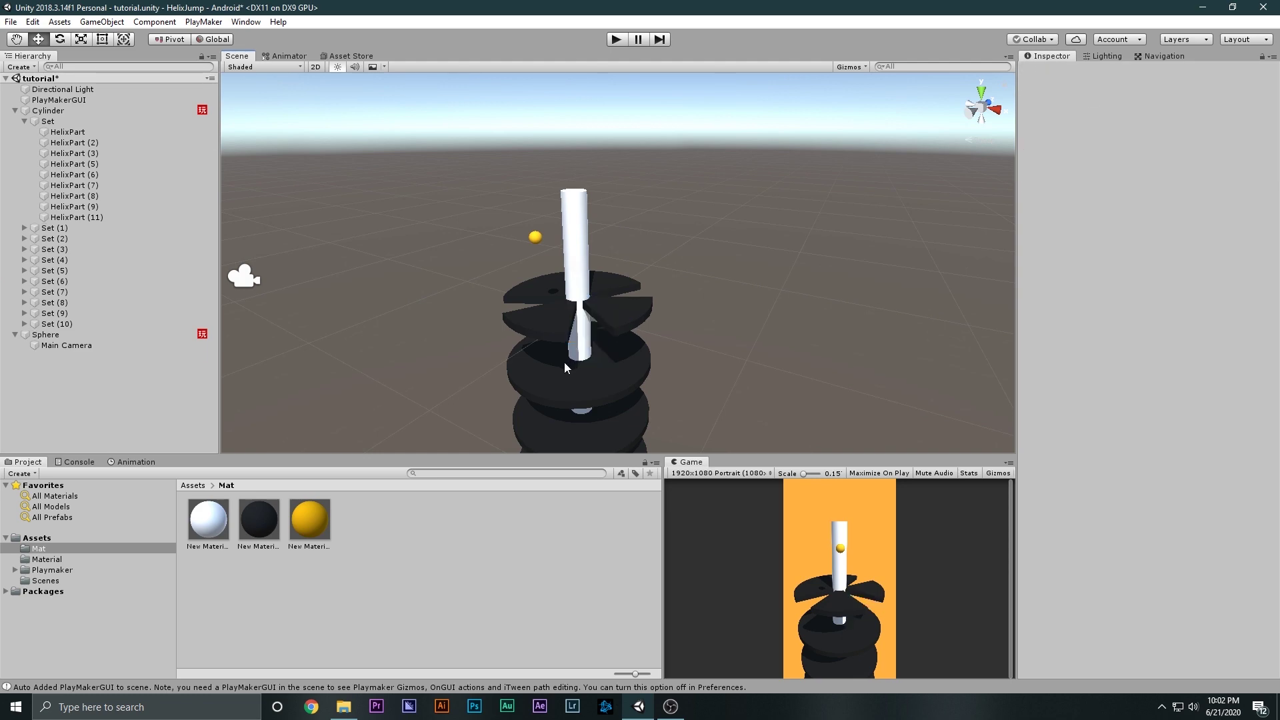
pyautogui.click(564, 363)
pyautogui.press('Delete')
pyautogui.click(629, 341)
pyautogui.press('Delete')
pyautogui.moveTo(535, 358); pyautogui.dragTo(591, 229, button='middle')
pyautogui.click(591, 229)
# - Delete two HelixPart wedges from each of Set (3), Set (4) and Set (5) to open gaps in those rings
pyautogui.press('Delete')
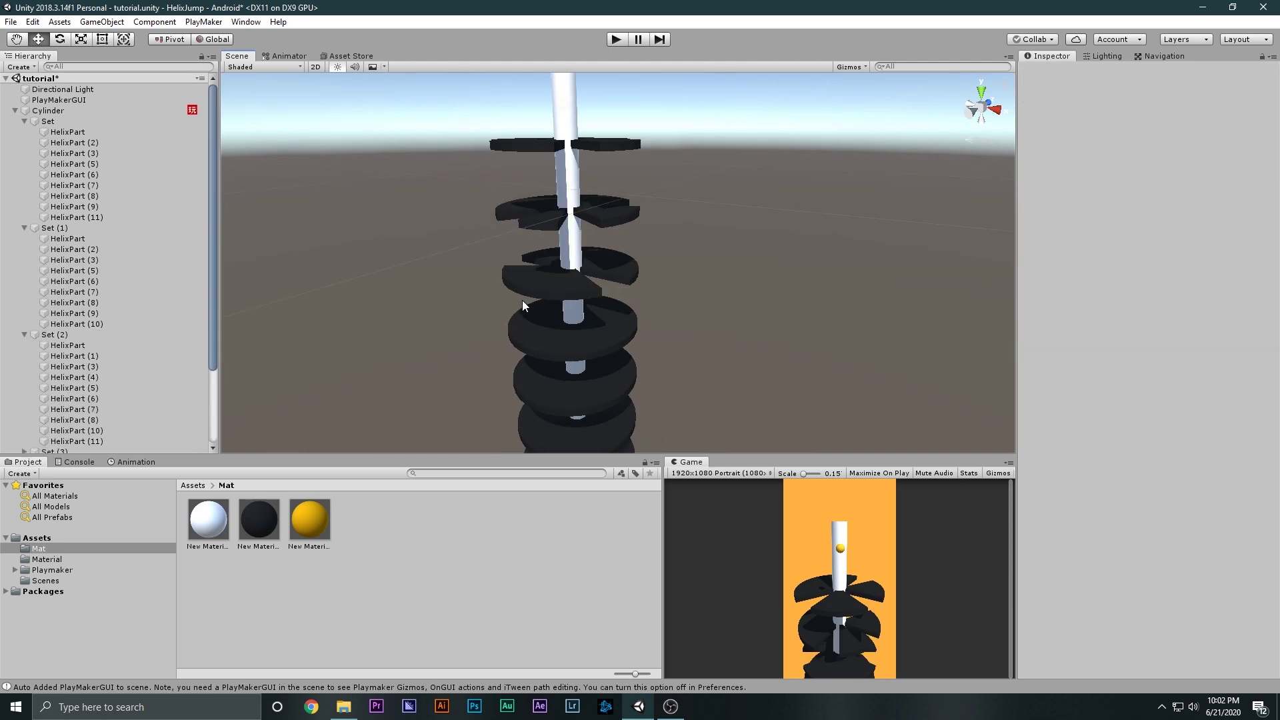
pyautogui.click(557, 356)
pyautogui.press('Delete')
pyautogui.scroll(-3, 513, 375)
pyautogui.click(599, 235)
pyautogui.press('Delete')
pyautogui.click(626, 314)
# - Delete wedges from the lowest rings to open gaps, and check the finished tower in the enlarged Game view
pyautogui.press('Delete')
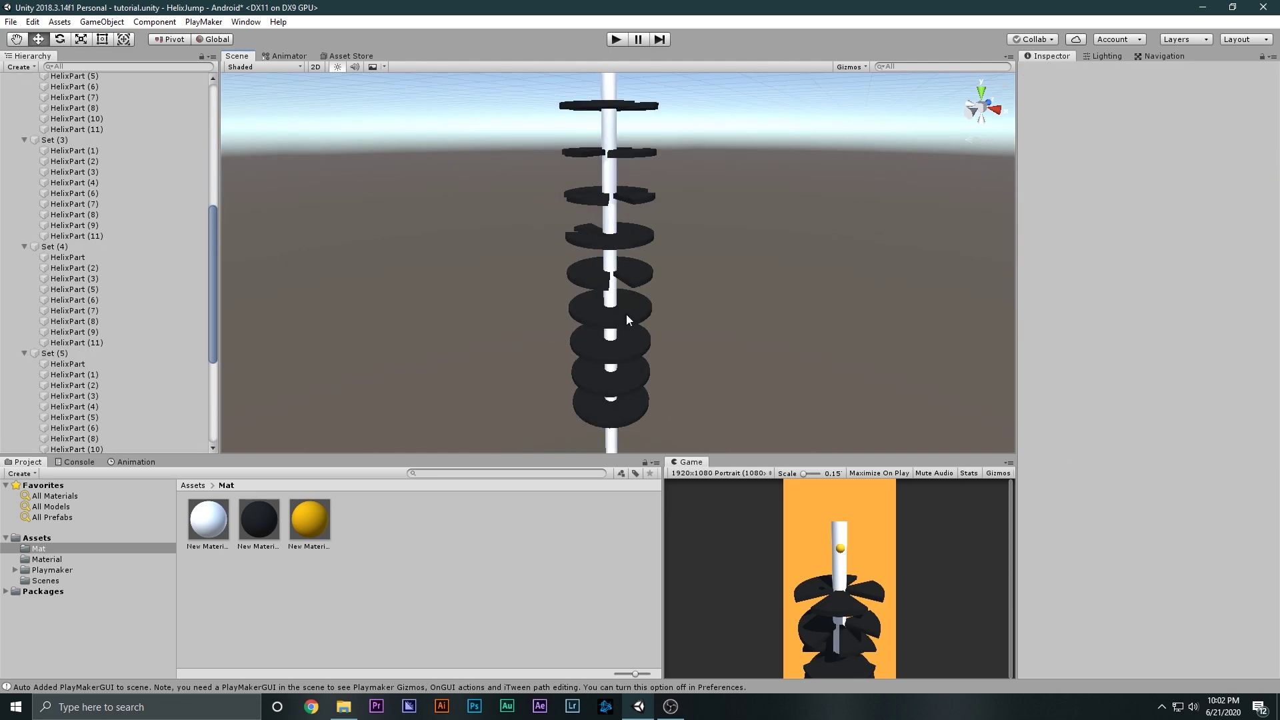
pyautogui.click(629, 378)
pyautogui.press('Delete')
pyautogui.click(582, 416)
pyautogui.press('Delete')
pyautogui.keyDown('alt'); pyautogui.moveTo(709, 294); pyautogui.dragTo(684, 287); pyautogui.keyUp('alt')
pyautogui.scroll(-3, 572, 309)
pyautogui.click(706, 502)
pyautogui.hotkey('shift', 'space')
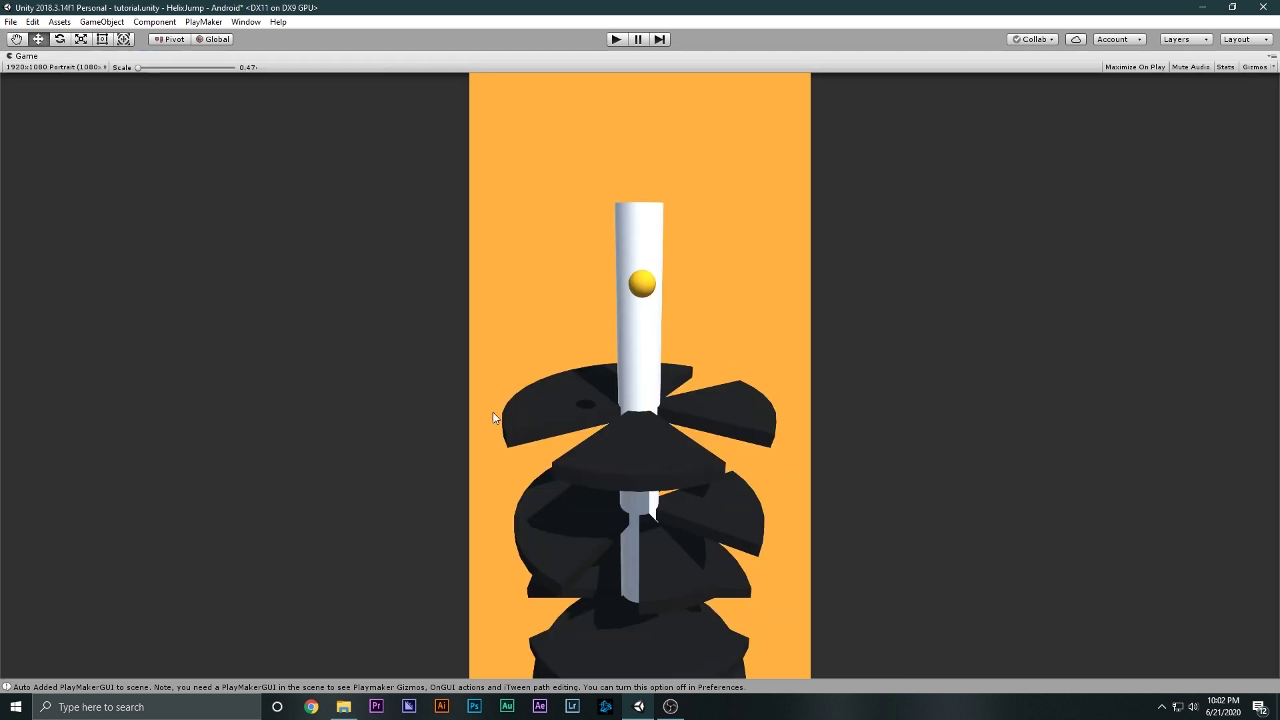
# - Play-test the game at 0.47 view scale, rotating the tower so the ball drops through the gaps, and stop it
pyautogui.click(616, 40)
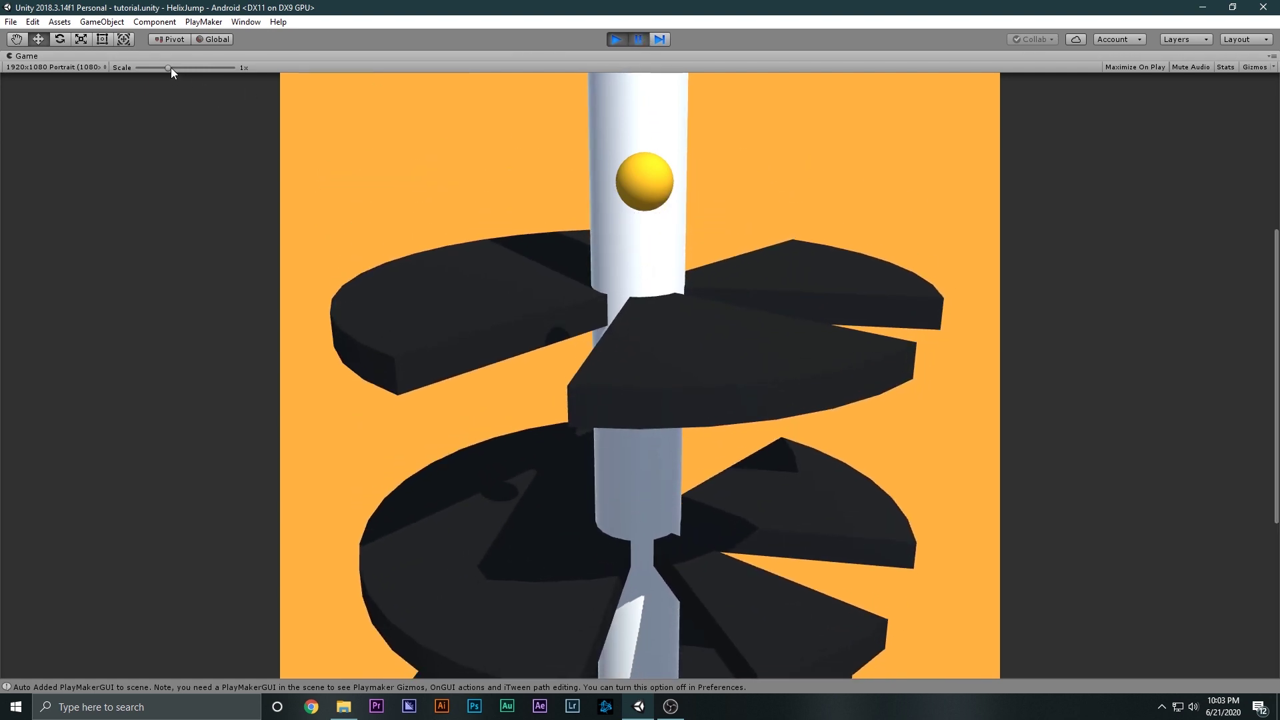
pyautogui.moveTo(168, 67); pyautogui.dragTo(133, 70)
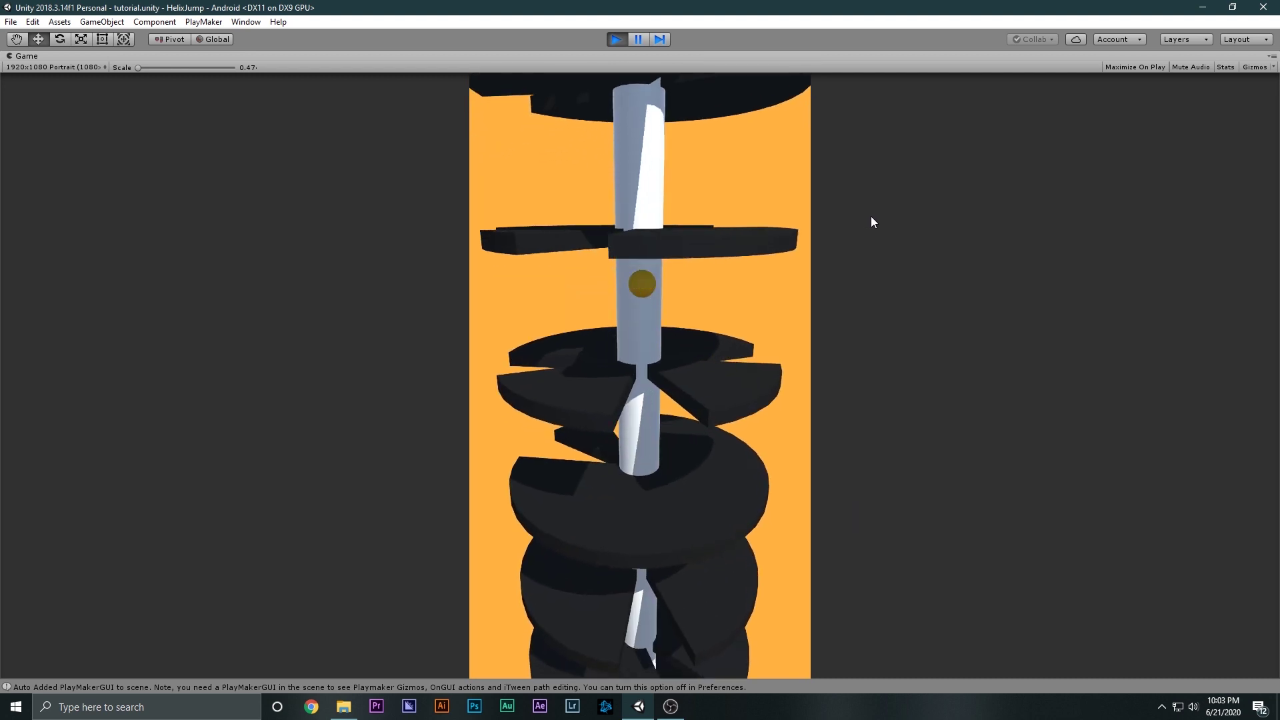
pyautogui.moveTo(874, 216); pyautogui.dragTo(540, 574)
pyautogui.click(617, 39)
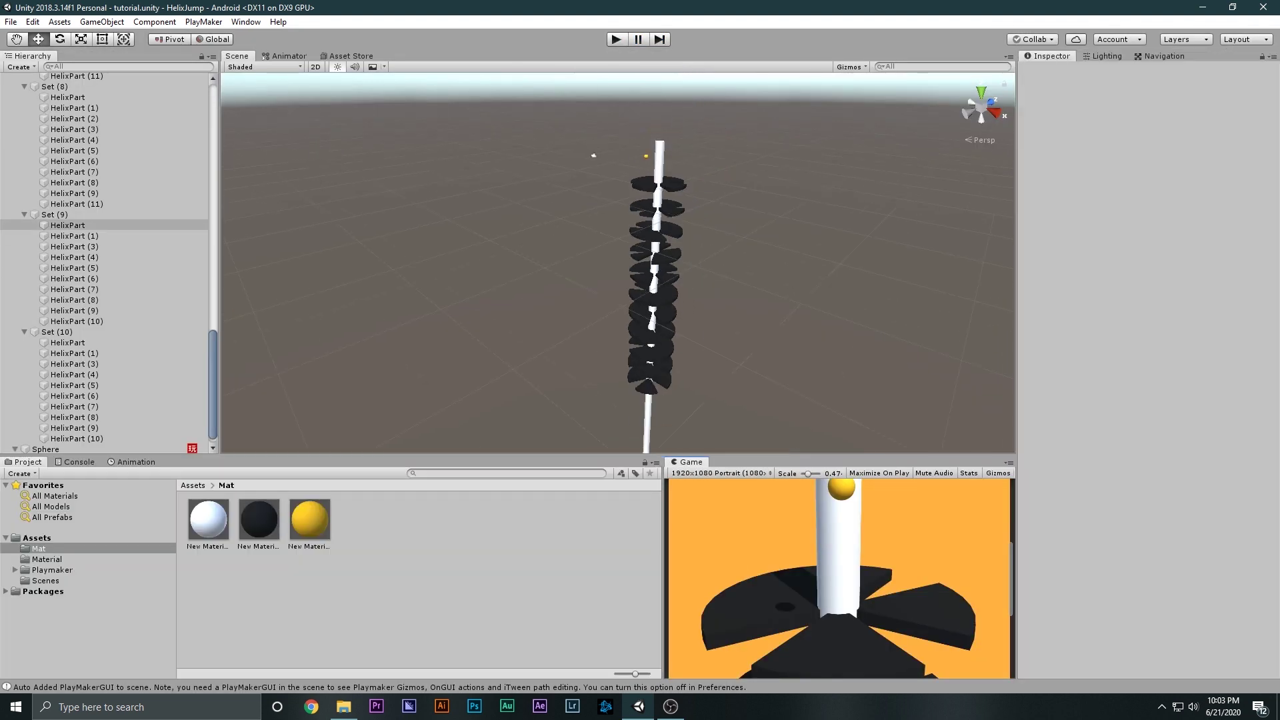
# - Collapse every ring group under Cylinder in the hierarchy, from Set through Set (10)
pyautogui.scroll(20, 13, 134)
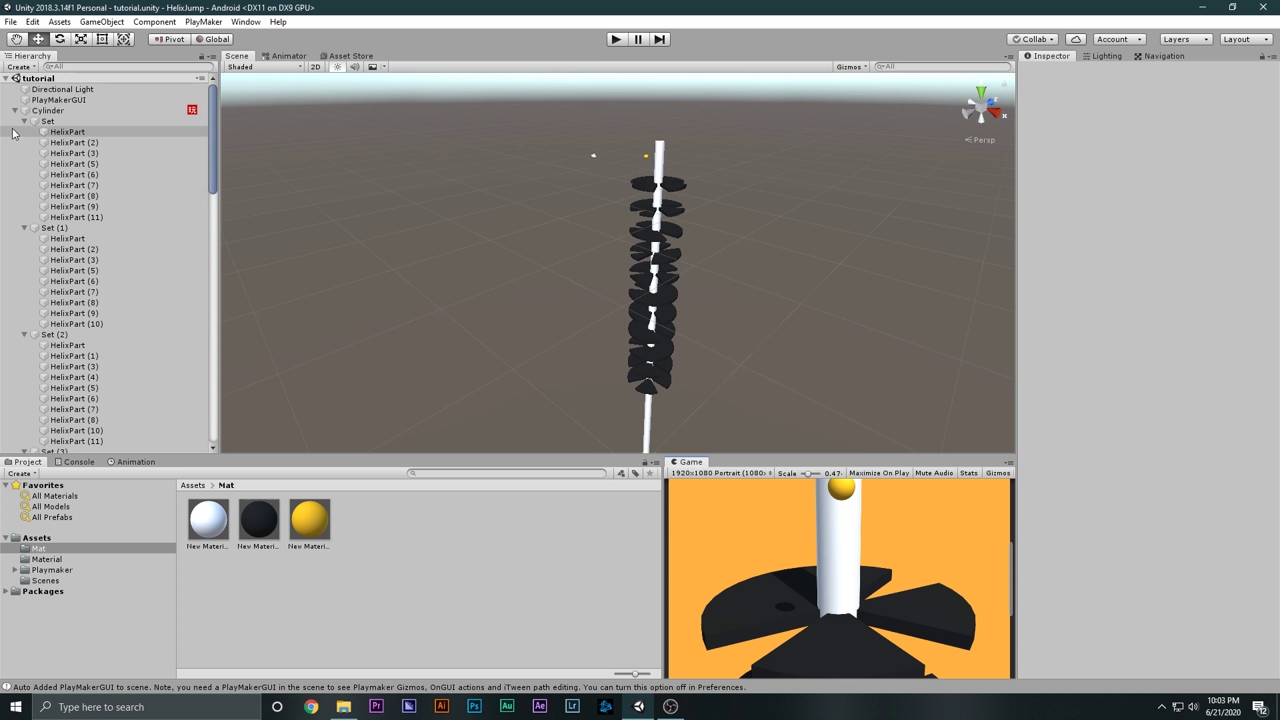
pyautogui.click(25, 120)
pyautogui.click(25, 131)
pyautogui.click(25, 142)
pyautogui.click(24, 153)
pyautogui.click(24, 163)
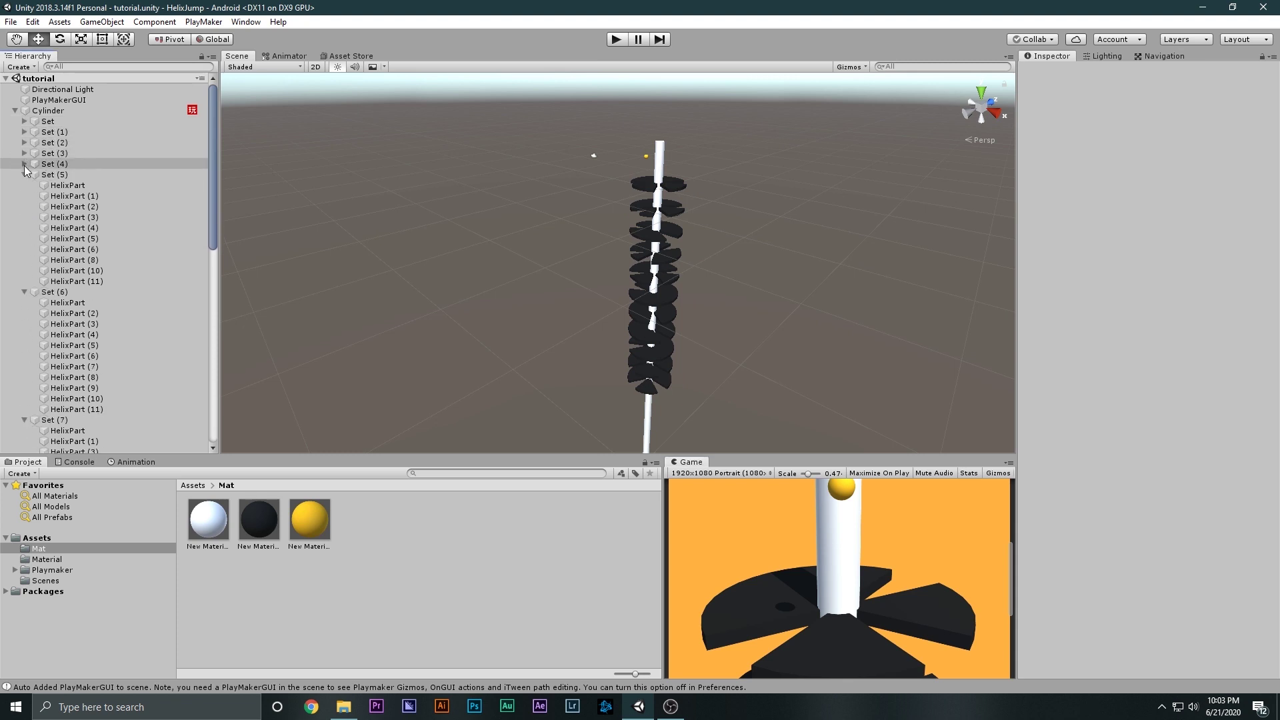
pyautogui.click(24, 174)
pyautogui.click(24, 185)
pyautogui.click(25, 195)
pyautogui.click(25, 206)
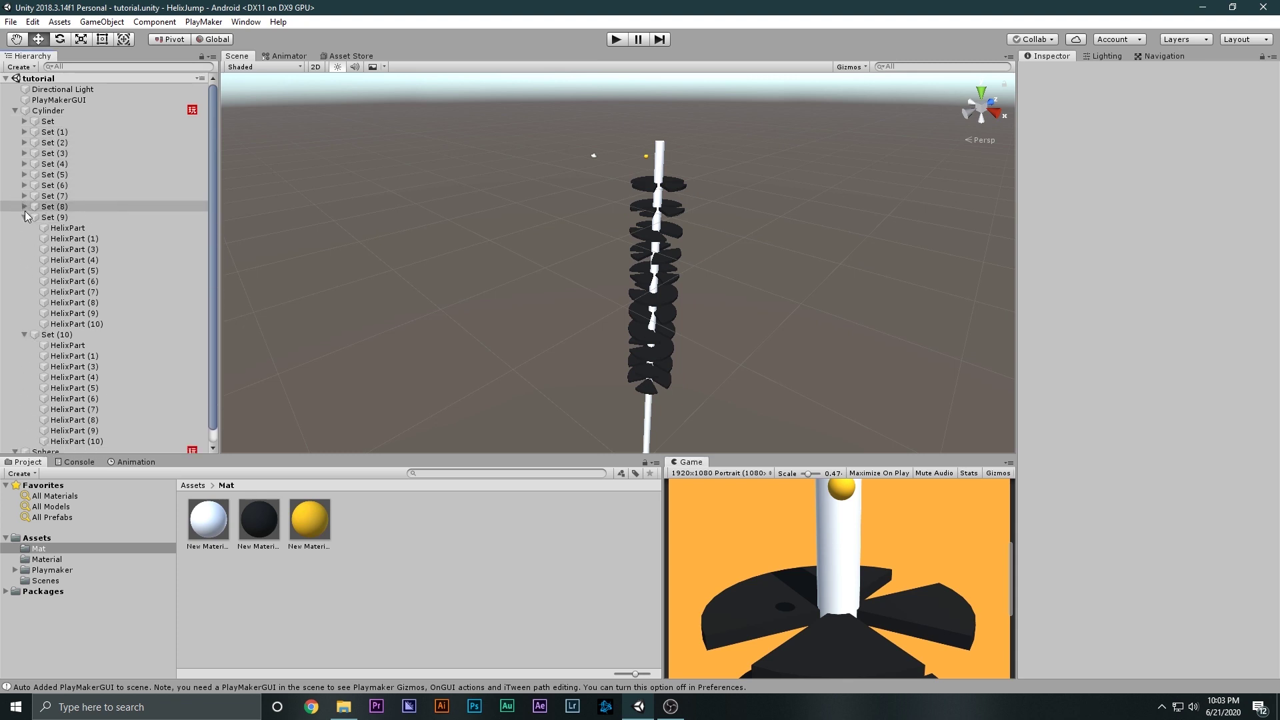
pyautogui.click(24, 217)
pyautogui.click(24, 227)
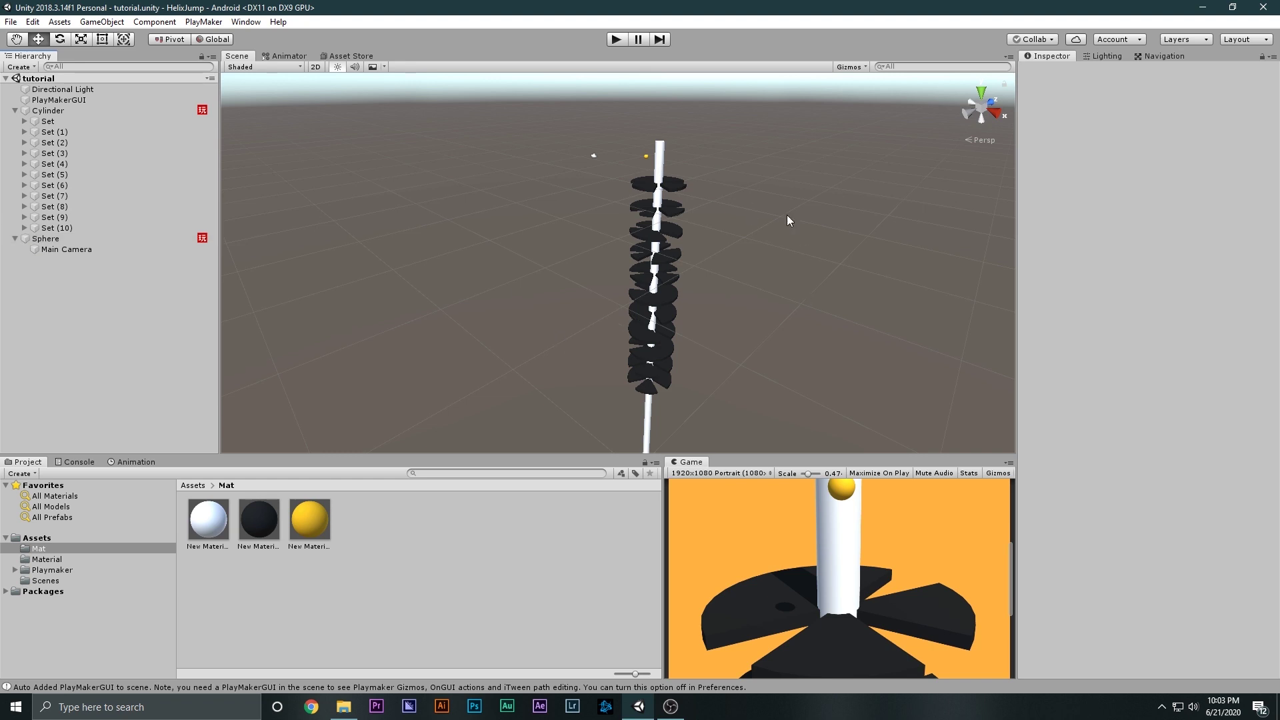
pyautogui.moveTo(793, 177); pyautogui.dragTo(356, 257, button='right')
pyautogui.press('w')
pyautogui.rightClick(365, 542)
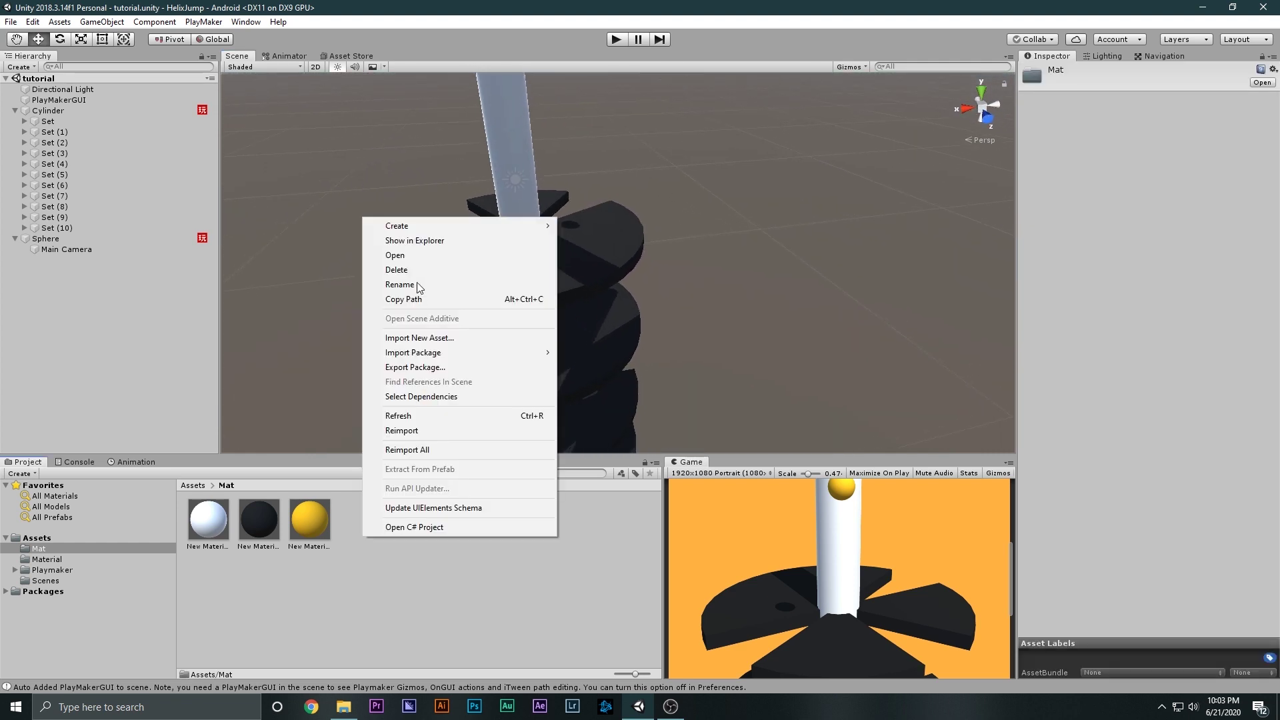
pyautogui.moveTo(433, 226)
pyautogui.click(617, 367)
pyautogui.press('Return')
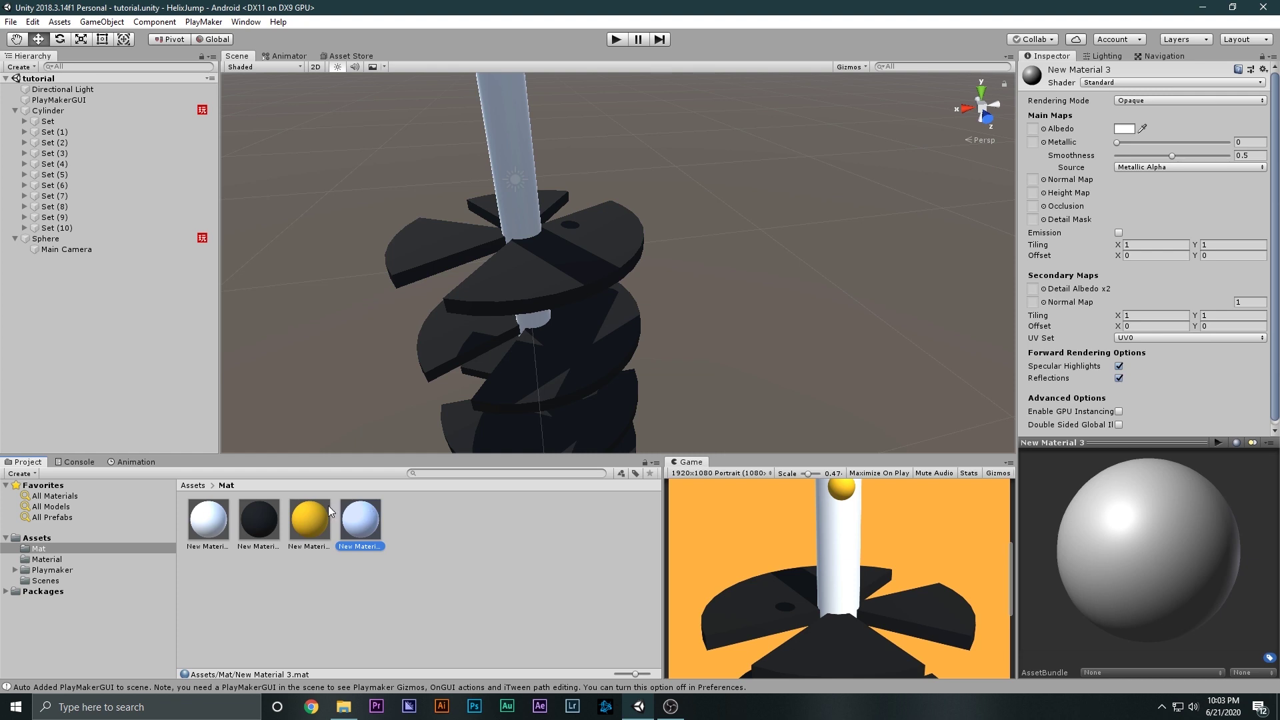
pyautogui.press('Delete')
pyautogui.click(739, 380)
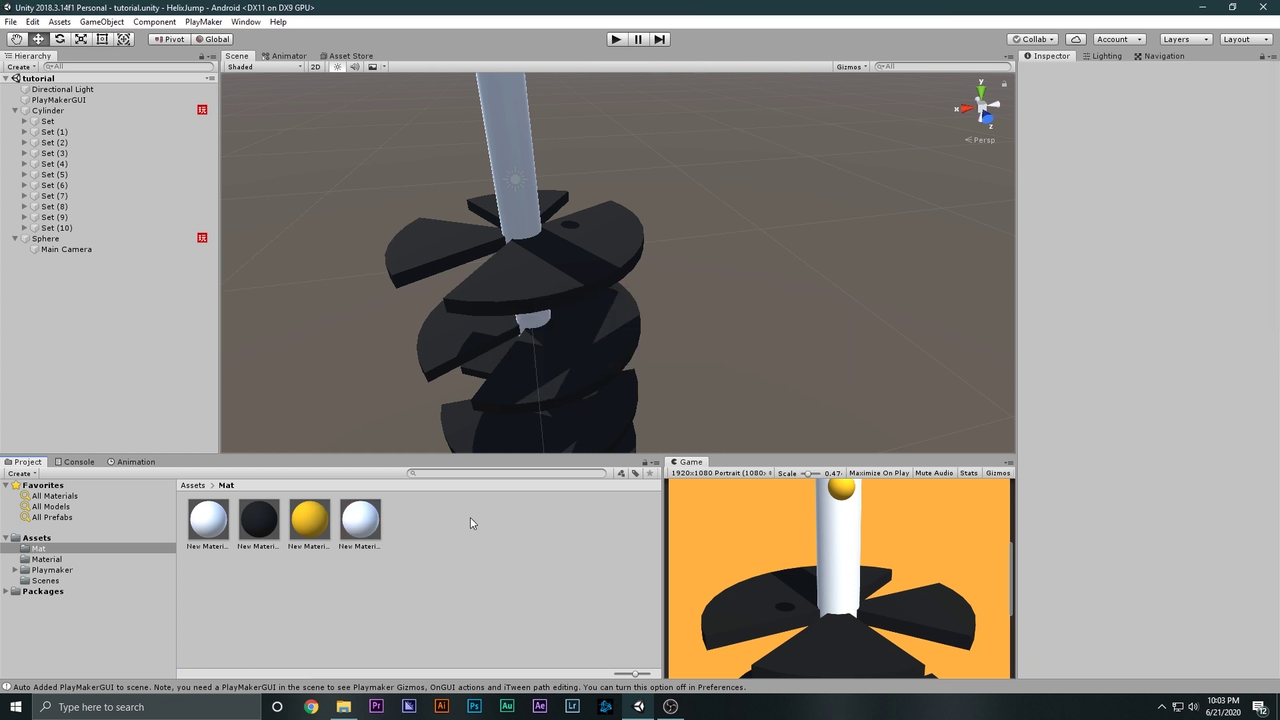
pyautogui.click(368, 523)
pyautogui.press('Delete')
pyautogui.press('Return')
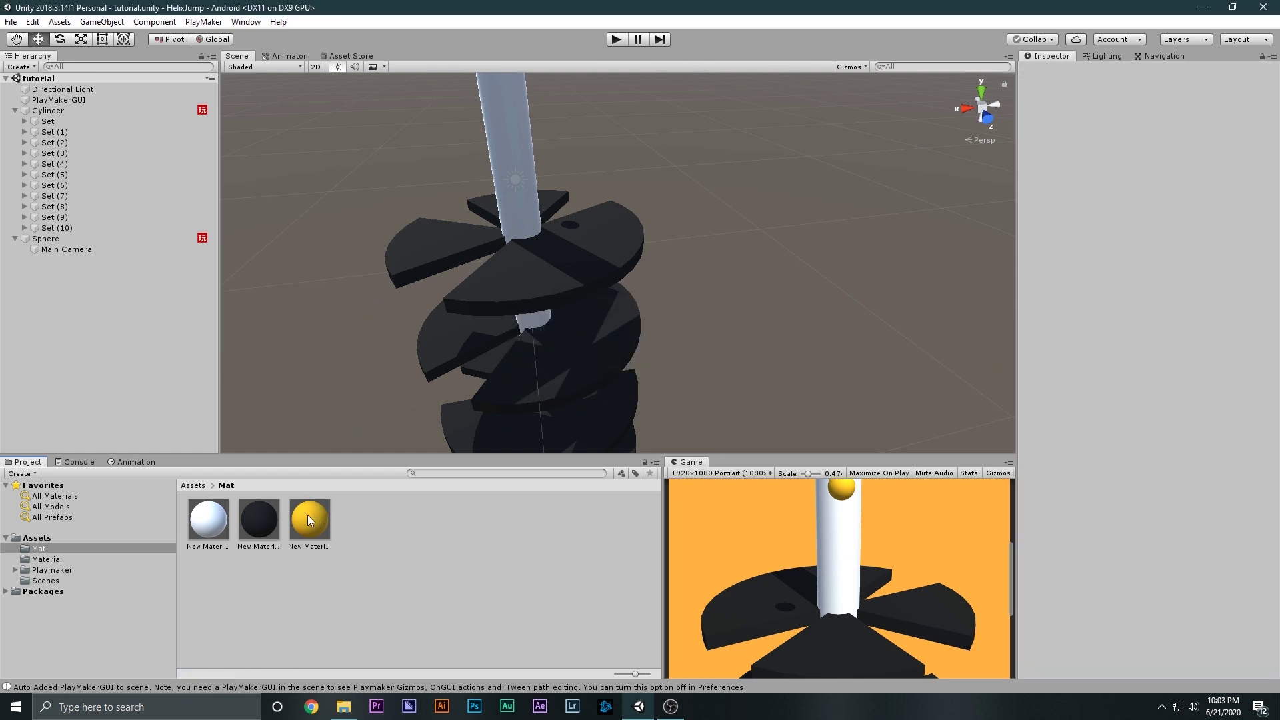
# - Duplicate the yellow material in the Mat folder and set the copy's albedo colour to red, FF0000
pyautogui.click(310, 520)
pyautogui.hotkey('ctrl', 'd')
pyautogui.click(356, 518)
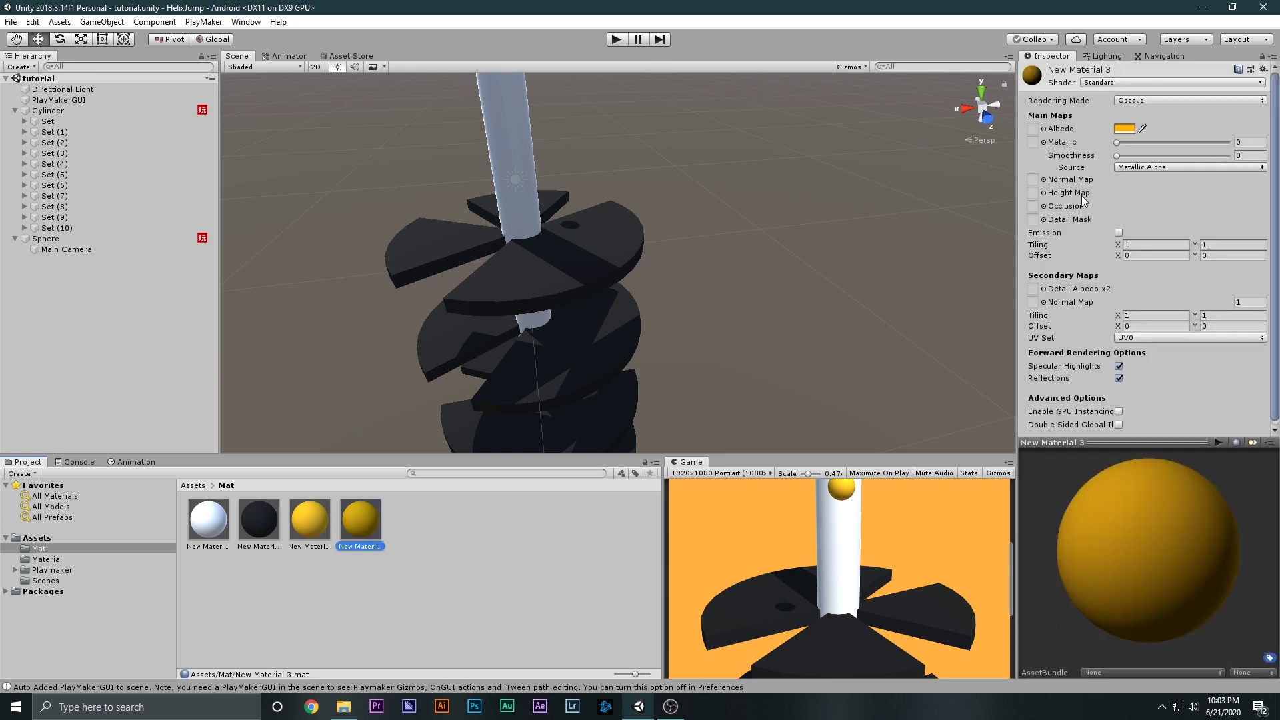
pyautogui.click(1127, 129)
pyautogui.moveTo(1164, 539); pyautogui.dragTo(1115, 543)
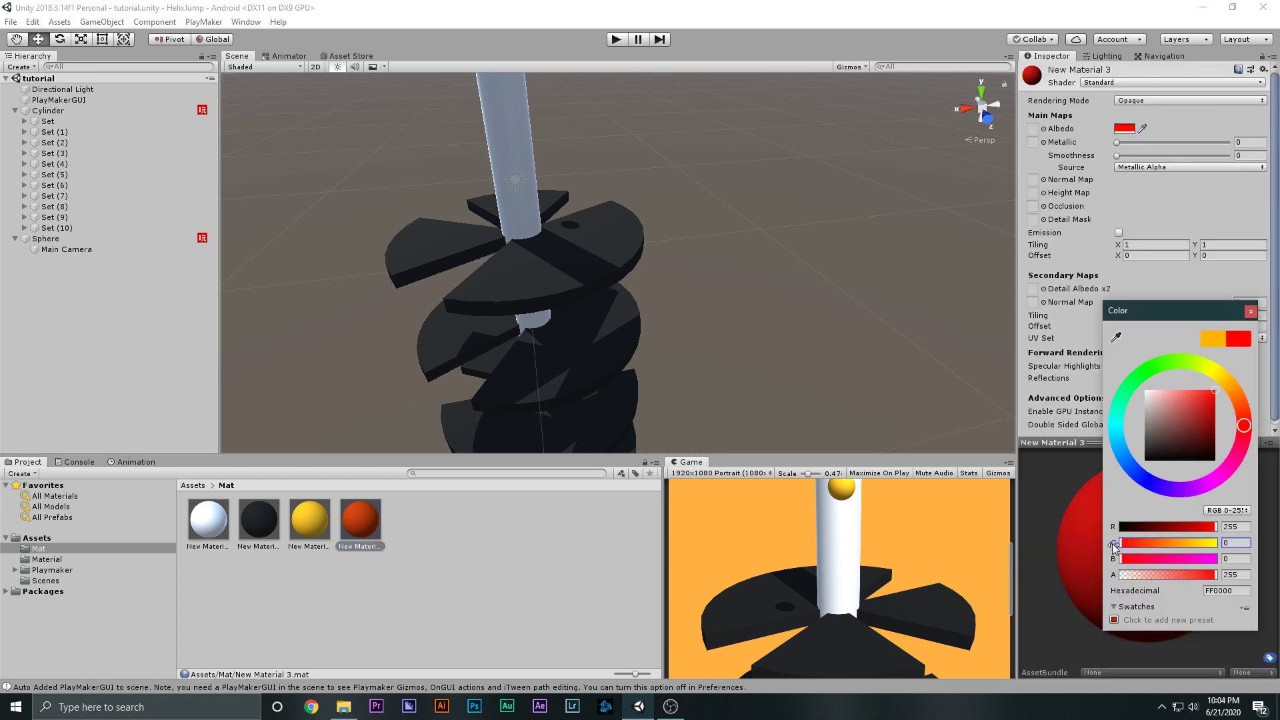
pyautogui.click(538, 530)
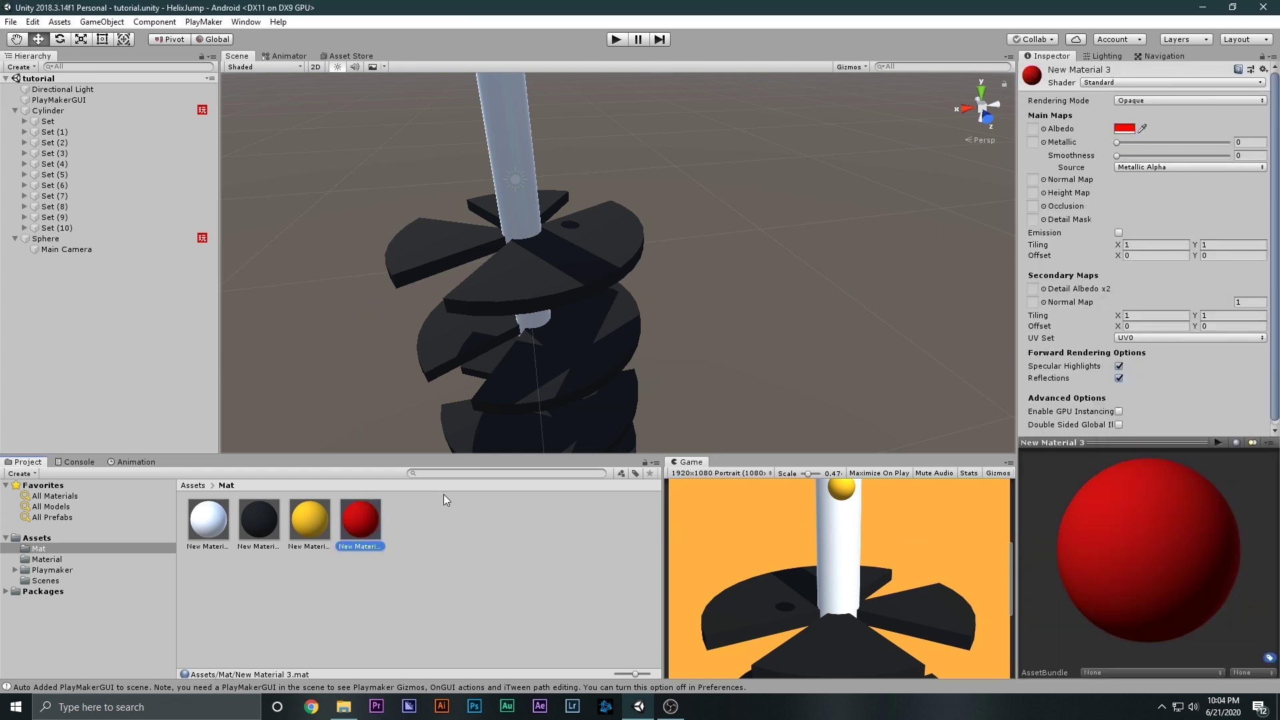
# - Apply the red material to scattered wedges on the tower's rings, working from the top ring downward
pyautogui.moveTo(517, 329); pyautogui.dragTo(533, 298)
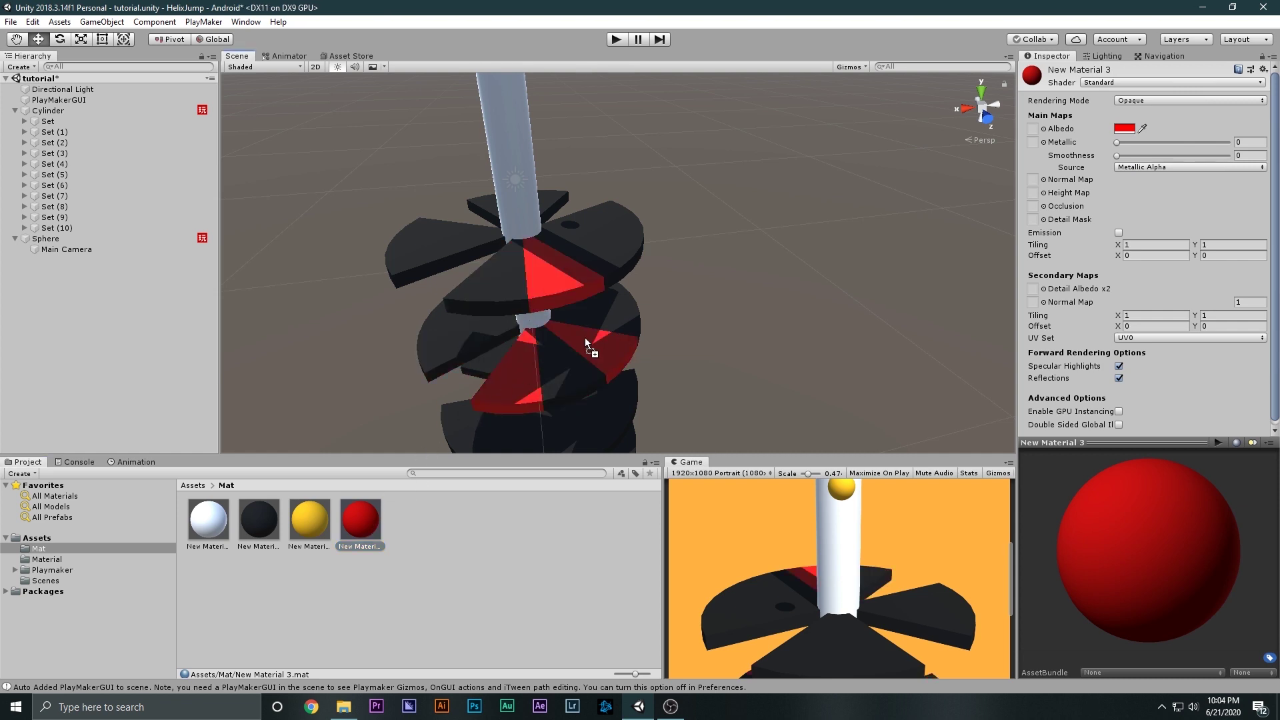
pyautogui.moveTo(602, 318); pyautogui.dragTo(601, 319)
pyautogui.moveTo(590, 335); pyautogui.dragTo(591, 309, button='middle')
pyautogui.moveTo(443, 364); pyautogui.dragTo(444, 367, button='middle')
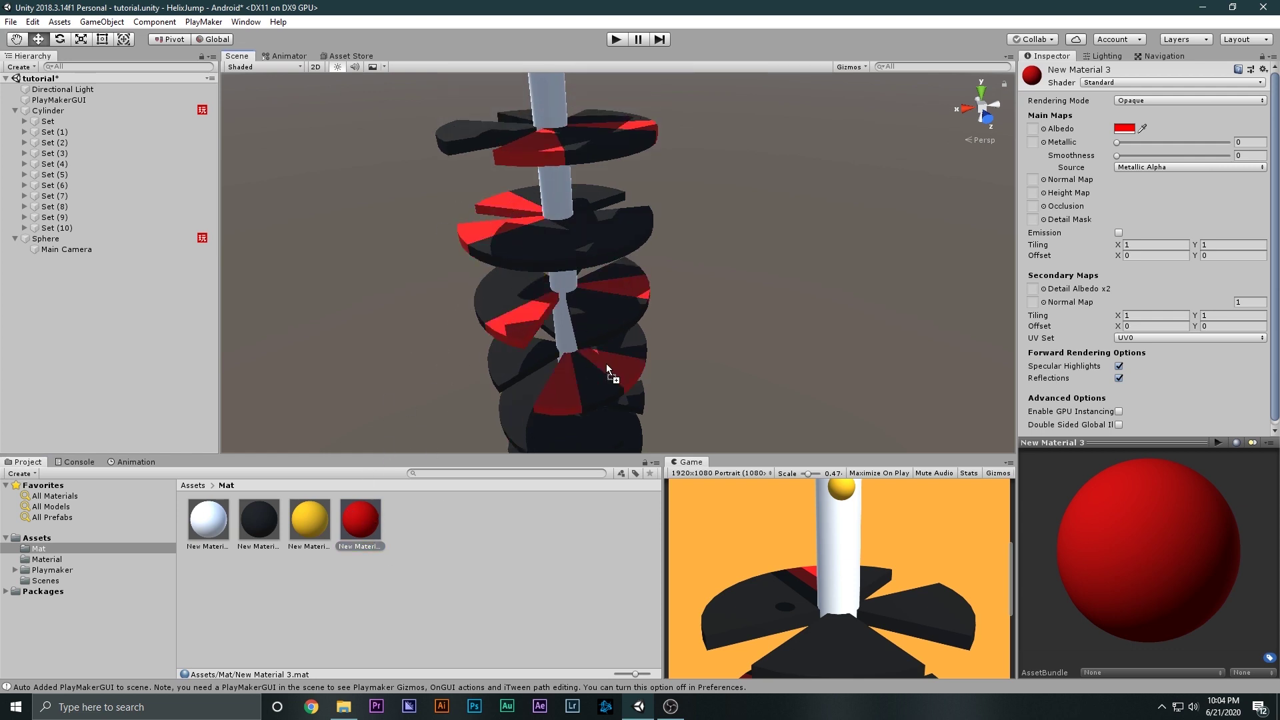
pyautogui.moveTo(607, 367); pyautogui.dragTo(553, 294)
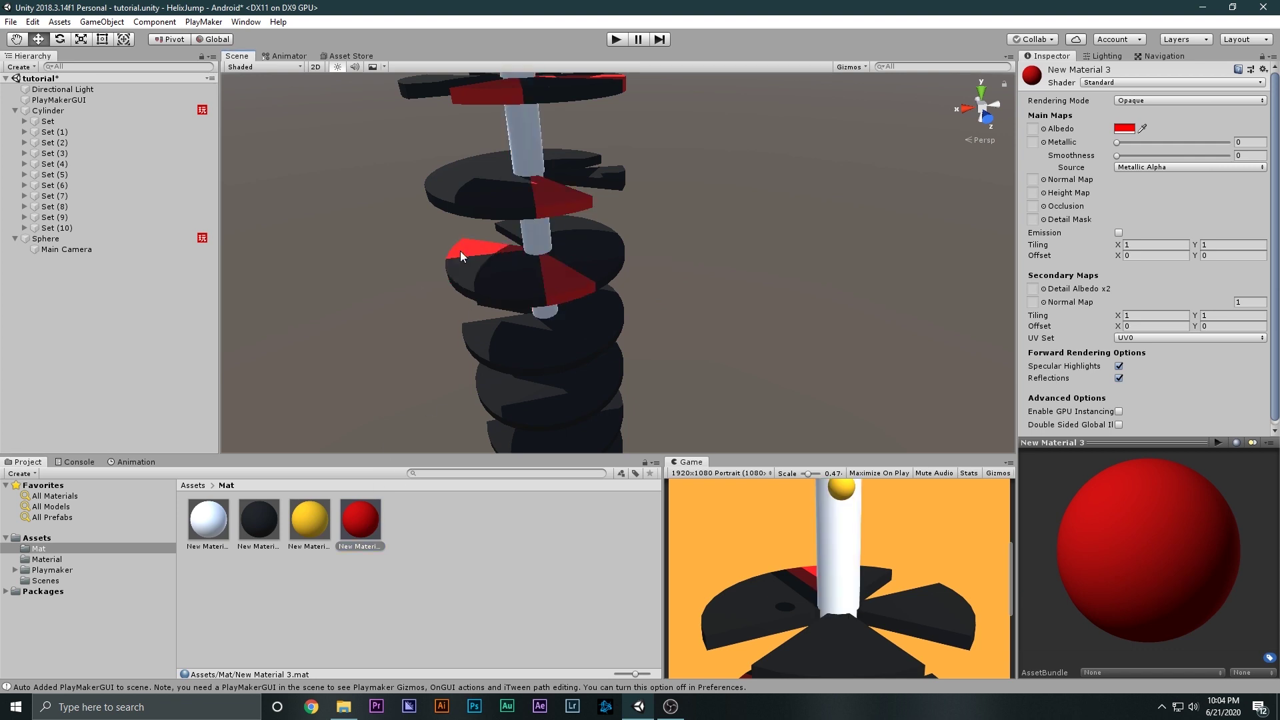
# - Select all the red wedges on the tower together and rename them Death
pyautogui.scroll(-5, 475, 348)
pyautogui.keyDown('alt'); pyautogui.moveTo(475, 348); pyautogui.dragTo(523, 203); pyautogui.keyUp('alt')
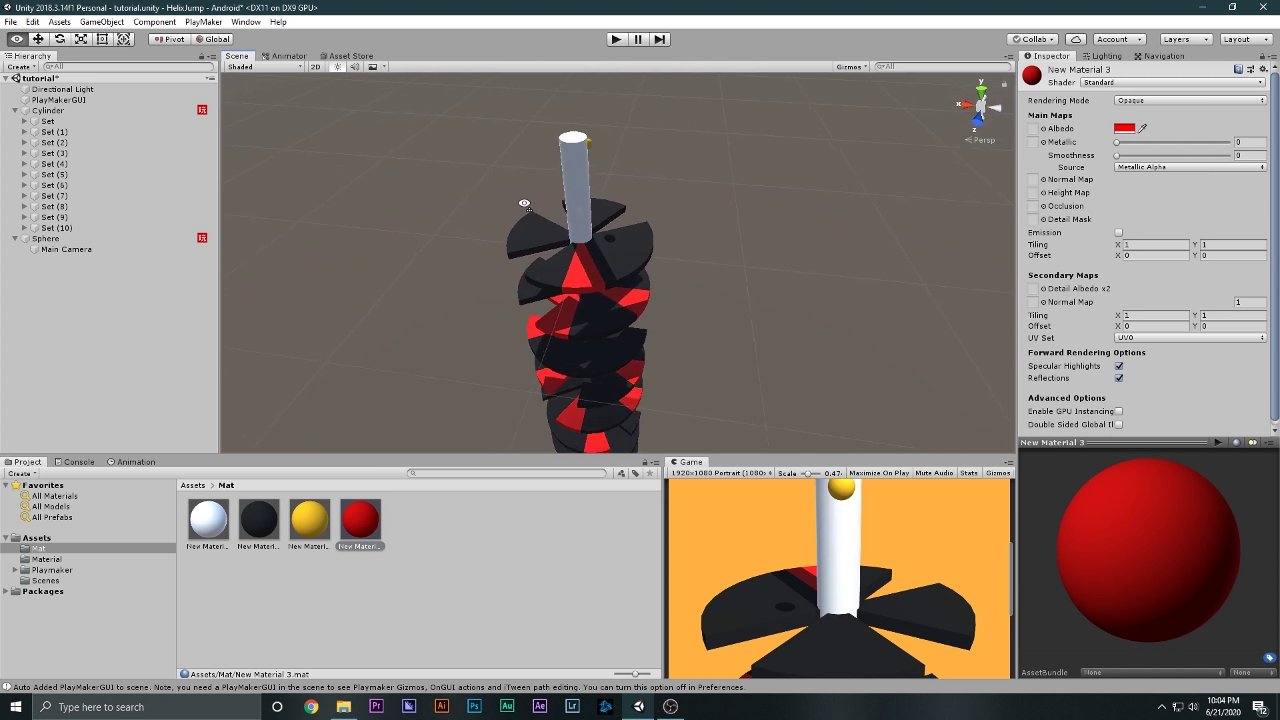
pyautogui.scroll(2, 554, 227)
pyautogui.keyDown('alt'); pyautogui.moveTo(572, 244); pyautogui.dragTo(614, 189); pyautogui.keyUp('alt')
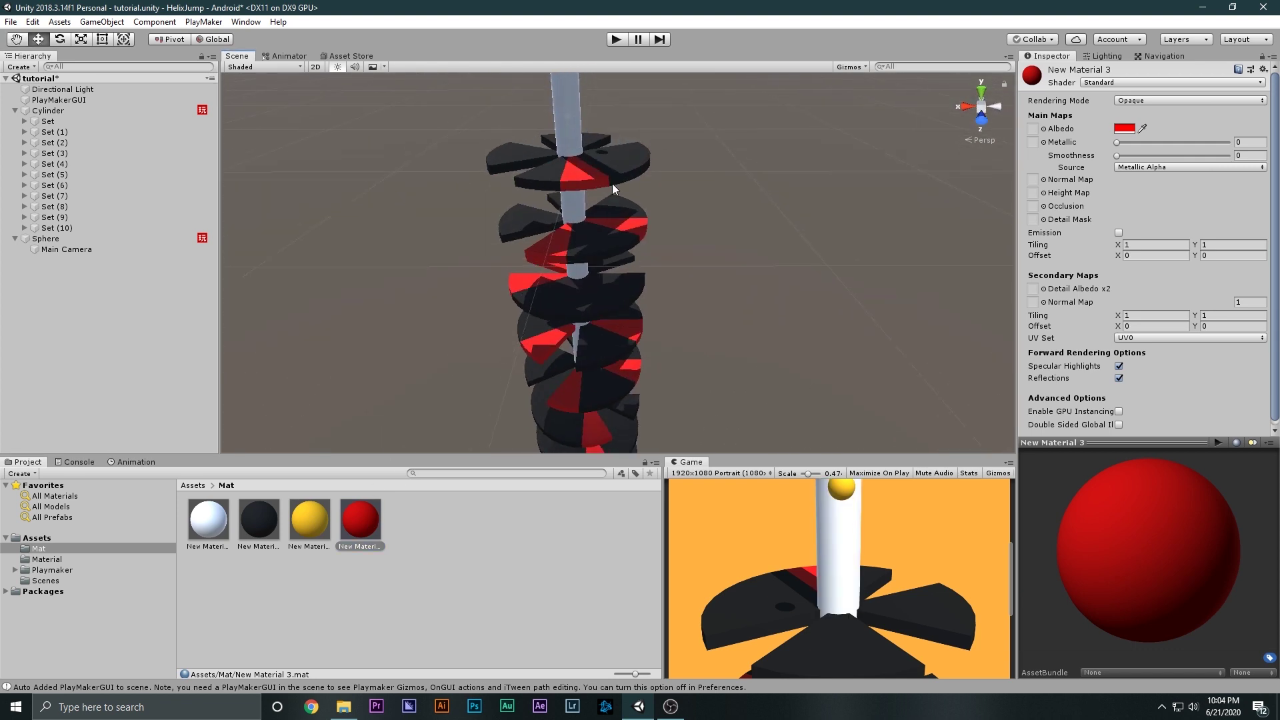
pyautogui.click(587, 194)
pyautogui.keyDown('shift'); pyautogui.click(587, 220); pyautogui.keyUp('shift')
pyautogui.keyDown('shift'); pyautogui.click(537, 283); pyautogui.keyUp('shift')
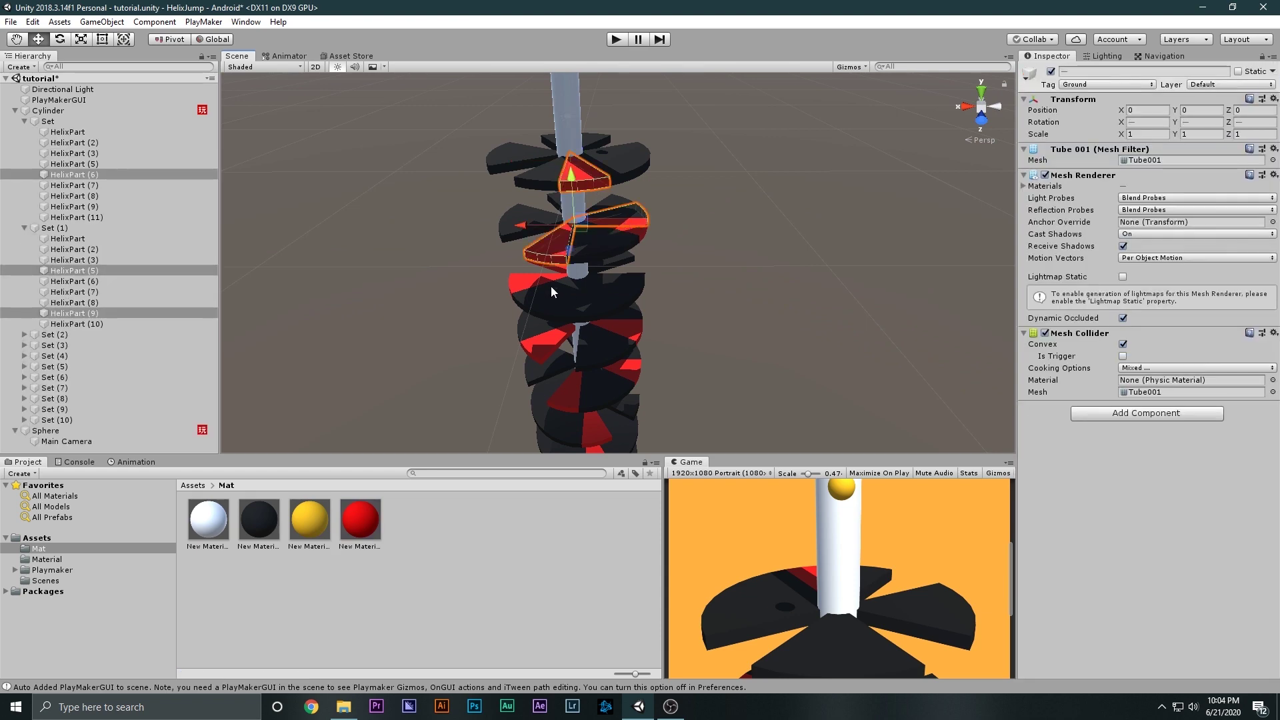
pyautogui.keyDown('shift'); pyautogui.click(587, 343); pyautogui.keyUp('shift')
pyautogui.keyDown('alt'); pyautogui.moveTo(587, 343); pyautogui.dragTo(694, 280); pyautogui.keyUp('alt')
pyautogui.keyDown('shift'); pyautogui.click(555, 318); pyautogui.keyUp('shift')
pyautogui.keyDown('shift'); pyautogui.click(715, 234); pyautogui.keyUp('shift')
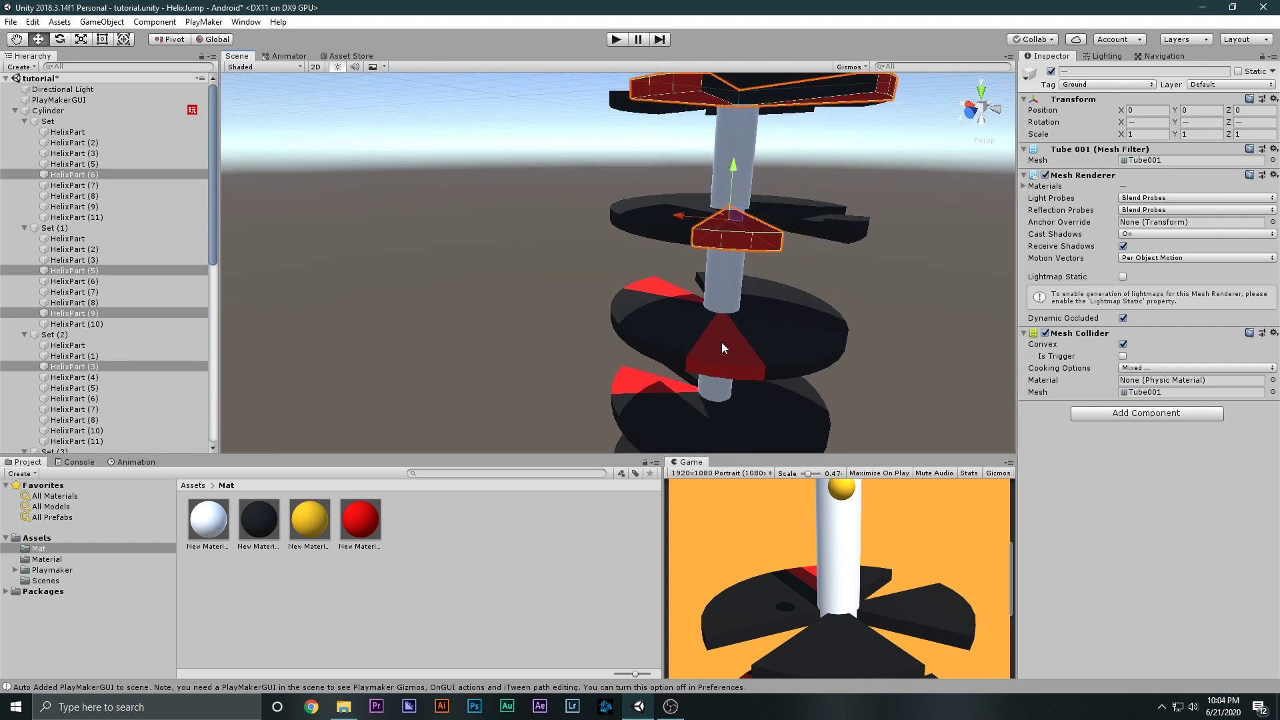
pyautogui.keyDown('shift'); pyautogui.click(723, 349); pyautogui.keyUp('shift')
pyautogui.moveTo(700, 384); pyautogui.dragTo(650, 363, button='middle')
pyautogui.scroll(-5, 649, 362)
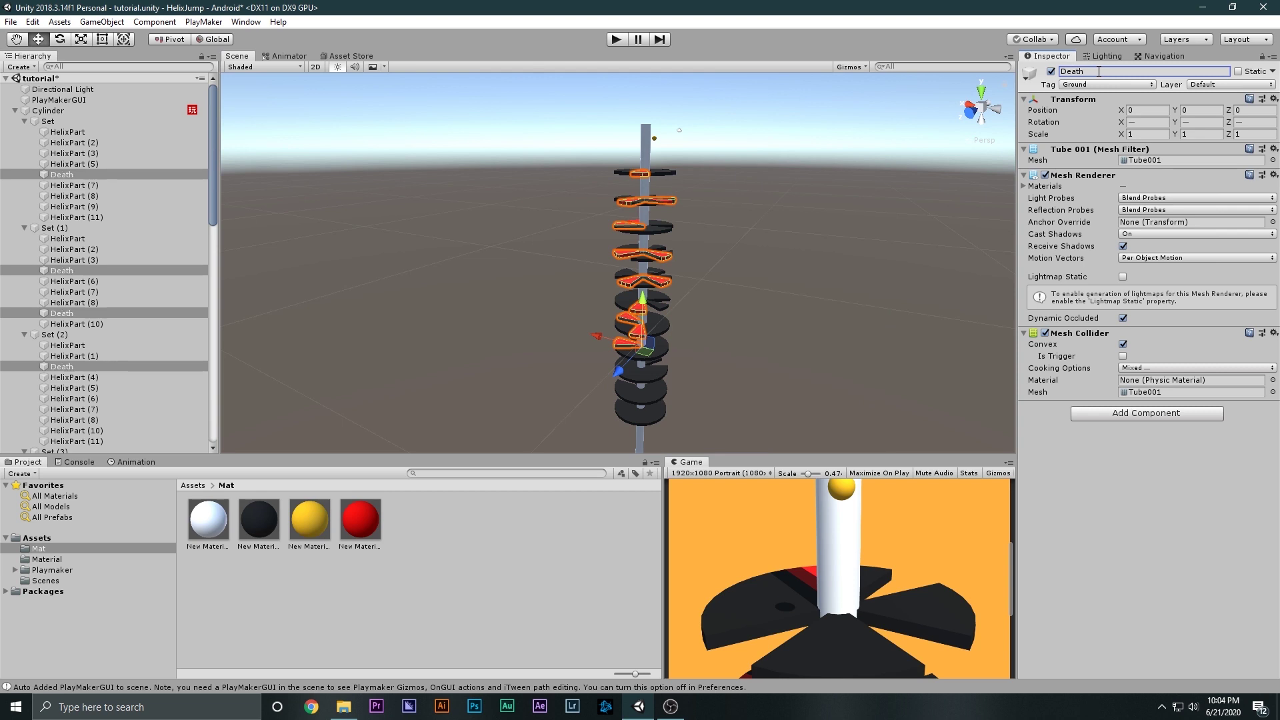
# - Filter the hierarchy by "dea" and select the listed Death wedges to check them on the tower
pyautogui.click(48, 121)
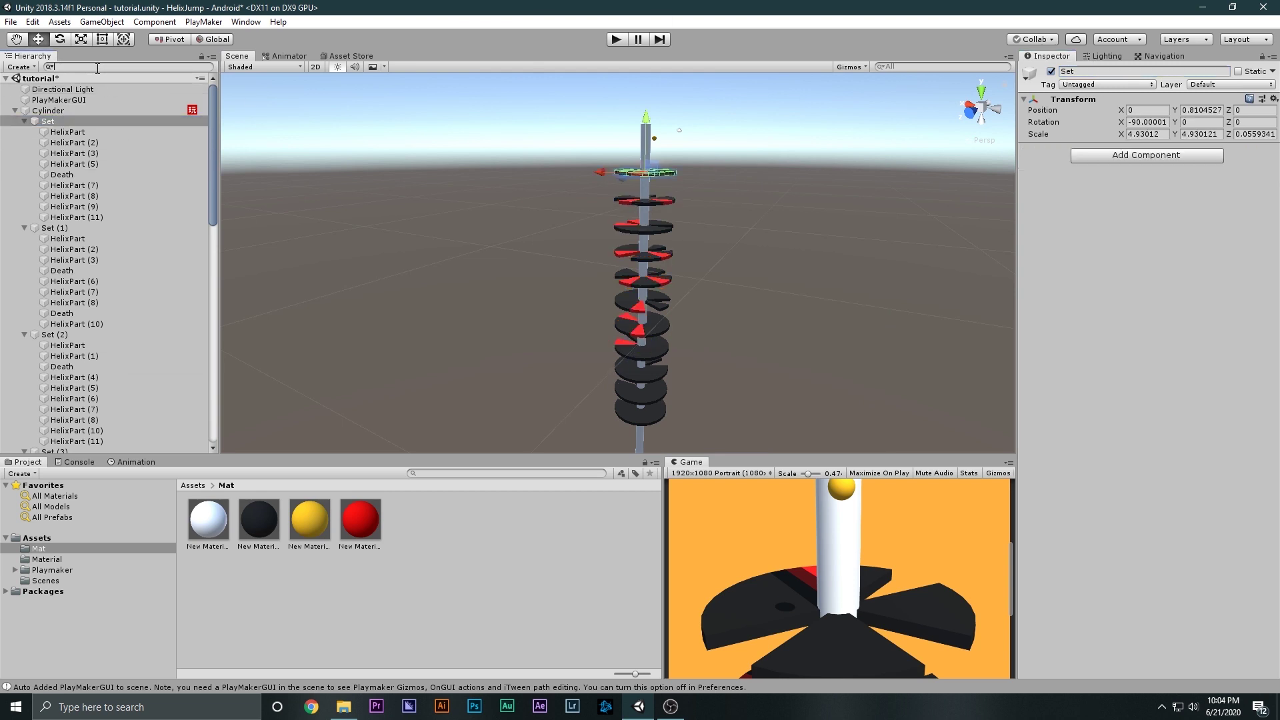
pyautogui.write('dea')
pyautogui.click(42, 89)
pyautogui.keyDown('shift'); pyautogui.click(49, 207); pyautogui.keyUp('shift')
pyautogui.keyDown('alt'); pyautogui.moveTo(455, 228); pyautogui.dragTo(454, 227); pyautogui.keyUp('alt')
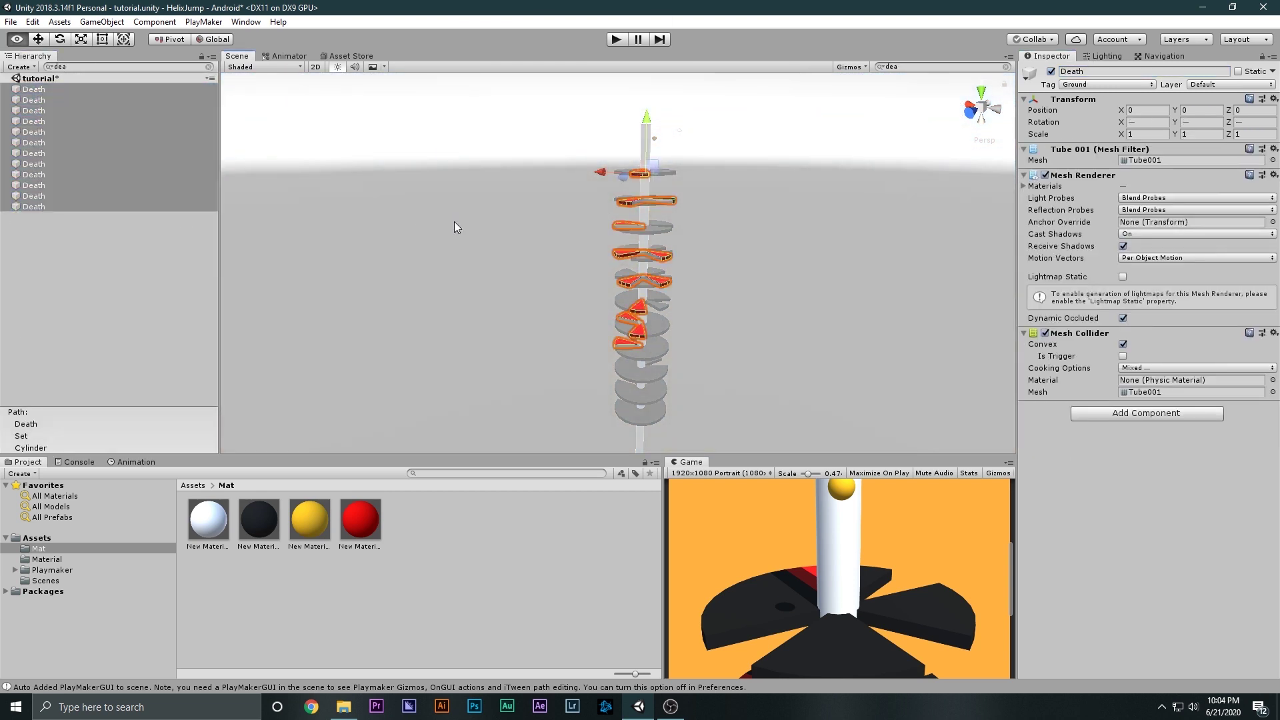
pyautogui.click(456, 227)
# - Apply the red material to the black Death wedge in the second ring, Set (1)
pyautogui.moveTo(706, 254); pyautogui.dragTo(686, 258, button='middle')
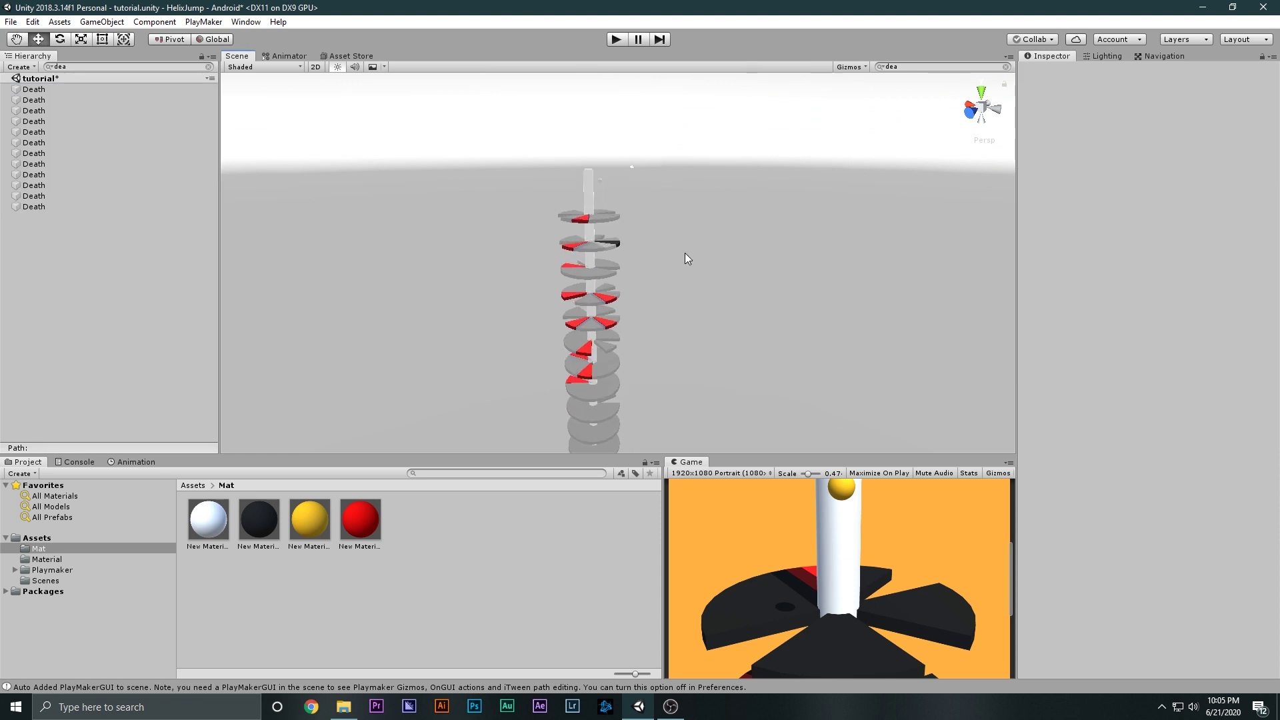
pyautogui.moveTo(686, 257); pyautogui.dragTo(553, 251, button='right')
pyautogui.press('d')
pyautogui.press('w')
pyautogui.scroll(5, 514, 218)
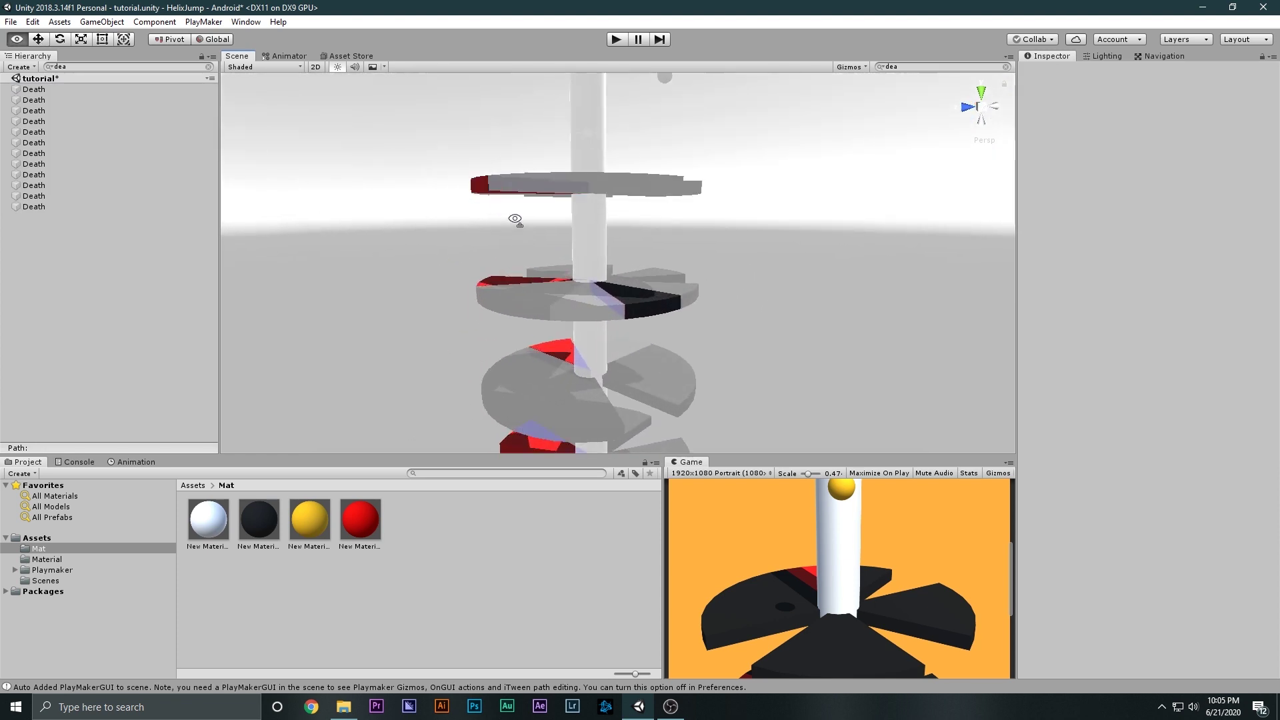
pyautogui.click(607, 300)
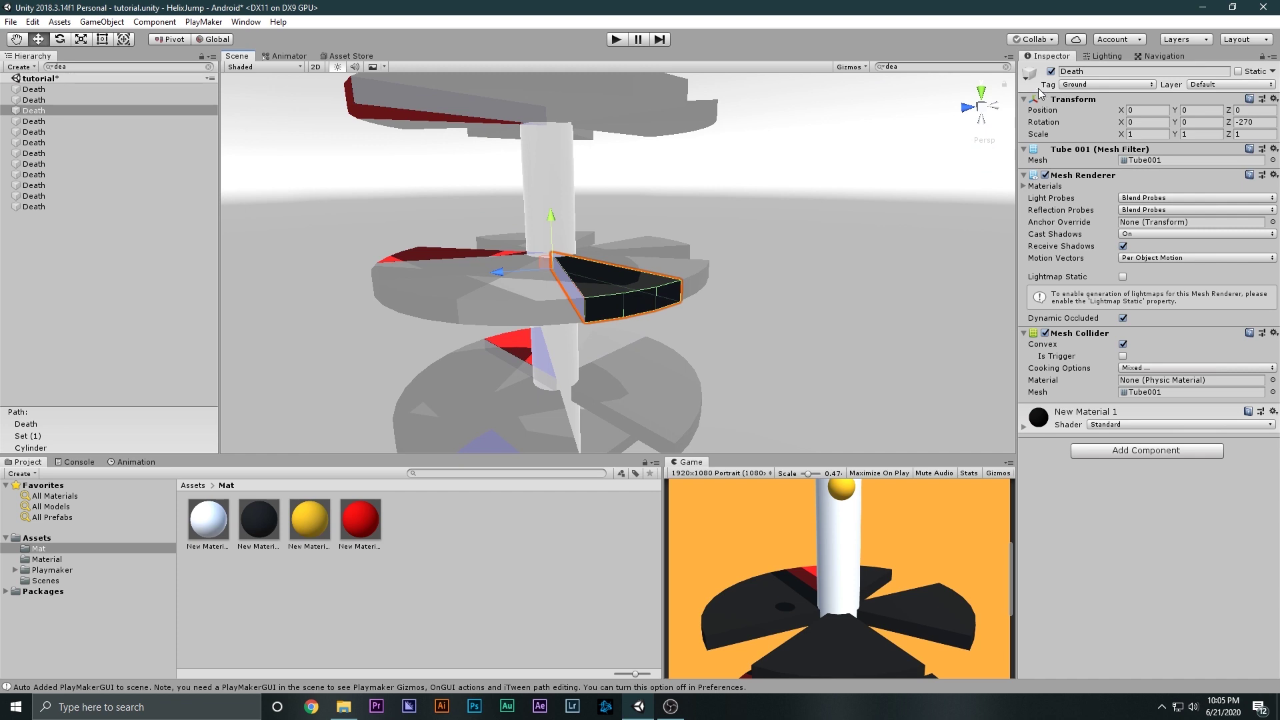
pyautogui.moveTo(745, 236); pyautogui.dragTo(742, 235, button='right')
pyautogui.click(742, 234)
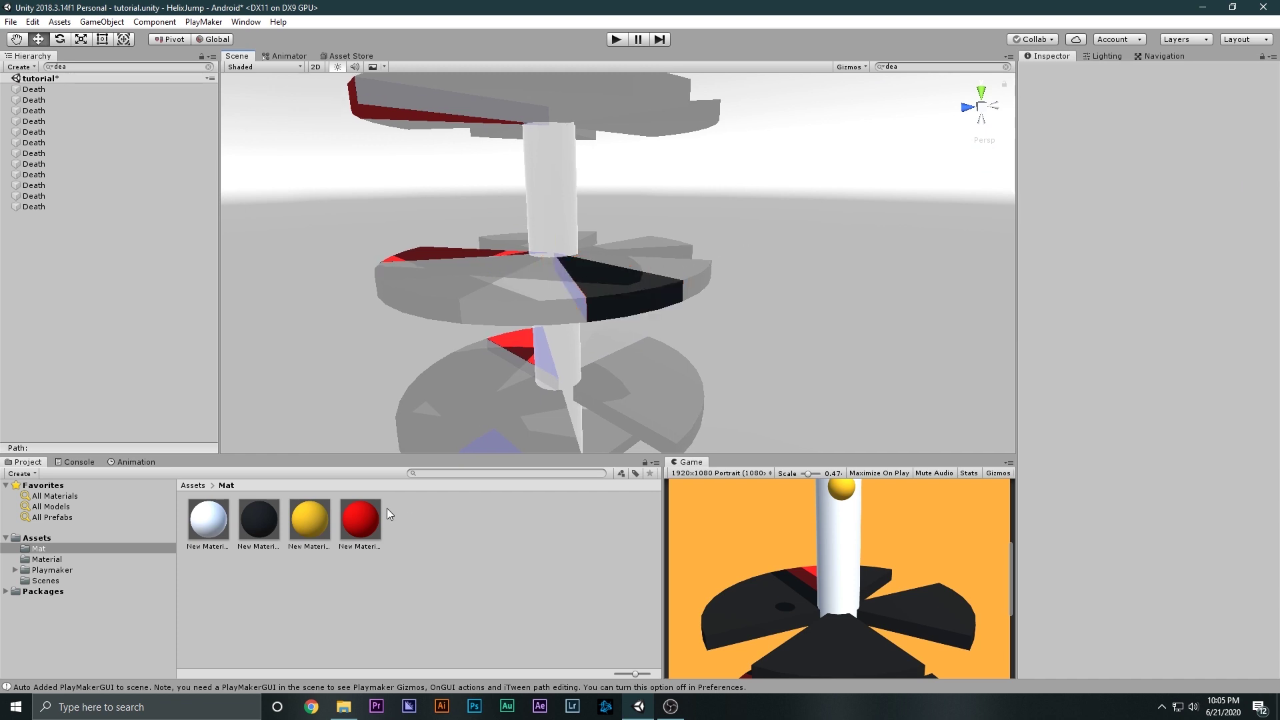
pyautogui.moveTo(357, 529); pyautogui.dragTo(595, 305)
# - Filter the hierarchy by "dea" again, select all the Death wedges and add a new tag named Death
pyautogui.scroll(-8, 763, 304)
pyautogui.moveTo(763, 304)
pyautogui.mouseDown(button='middle')
pyautogui.moveTo(774, 263)
pyautogui.moveTo(773, 315)
pyautogui.mouseUp(button='middle')
pyautogui.click(83, 66)
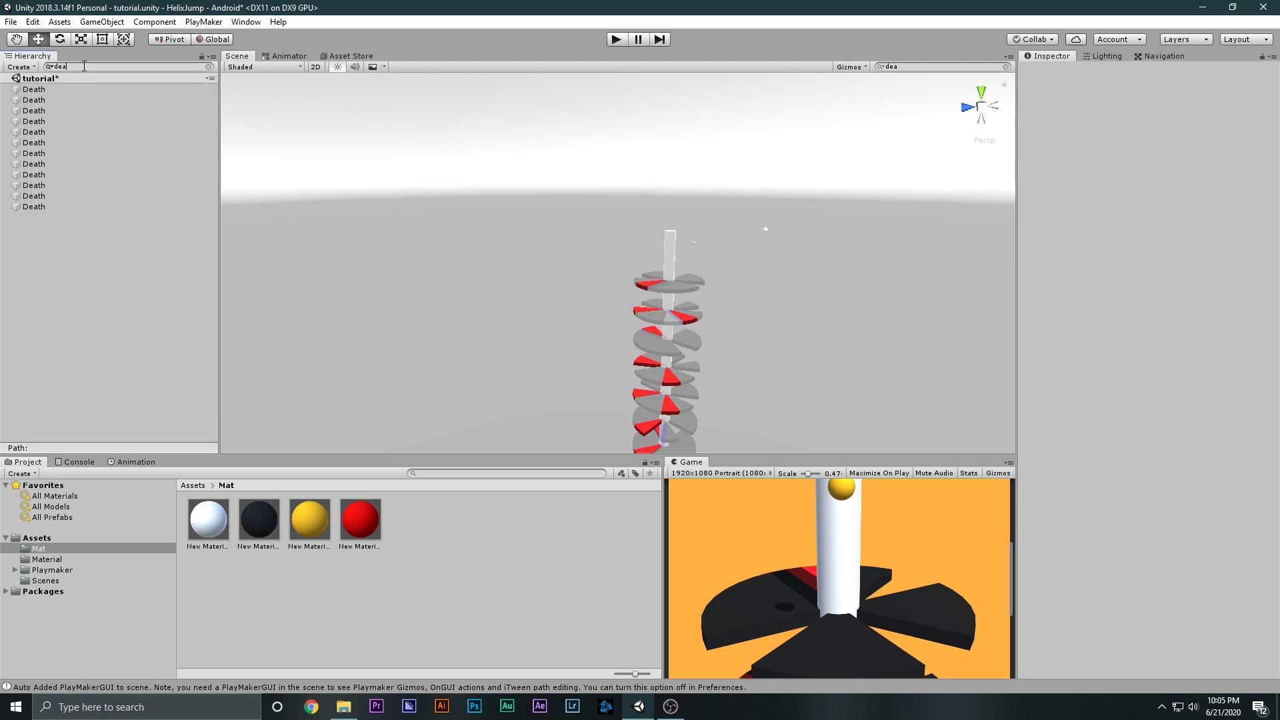
pyautogui.press('BackSpace')
pyautogui.write('dea')
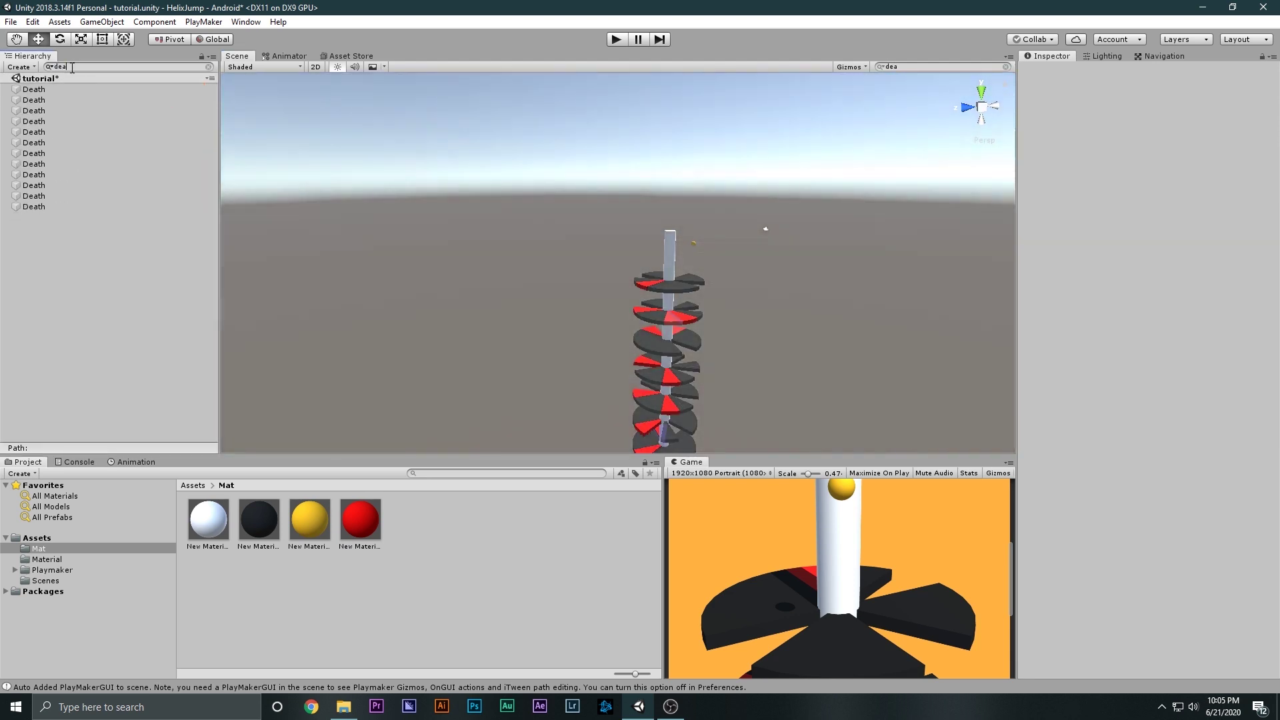
pyautogui.click(40, 88)
pyautogui.keyDown('shift'); pyautogui.click(49, 206); pyautogui.keyUp('shift')
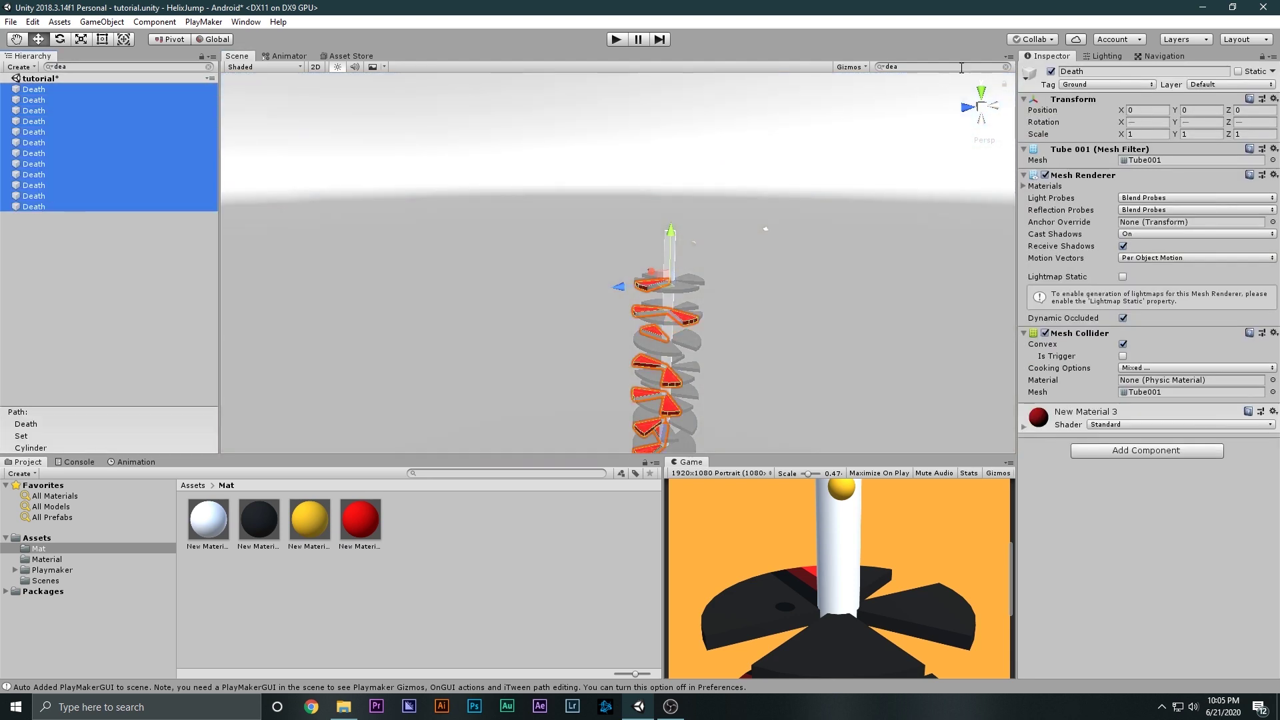
pyautogui.click(1097, 86)
pyautogui.click(1109, 220)
pyautogui.click(1250, 130)
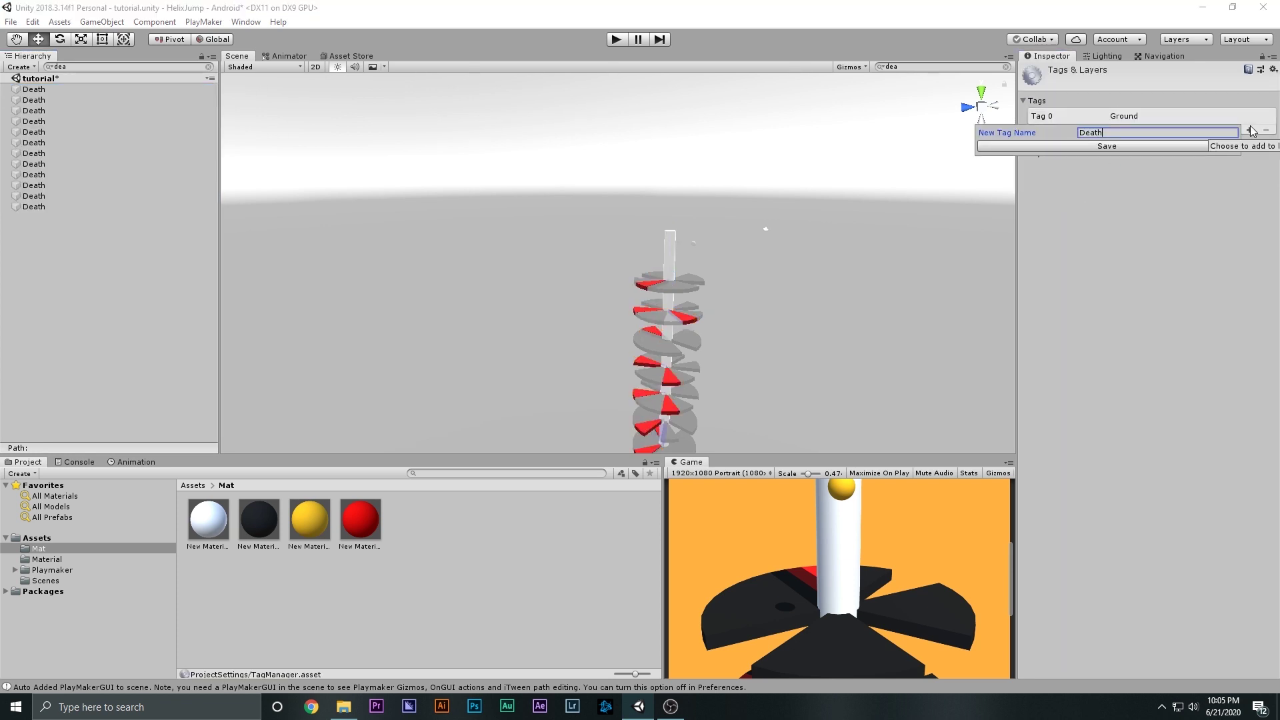
pyautogui.press('Return')
# - Select all the Death wedges in the filtered hierarchy and assign them the Death tag
pyautogui.click(24, 100)
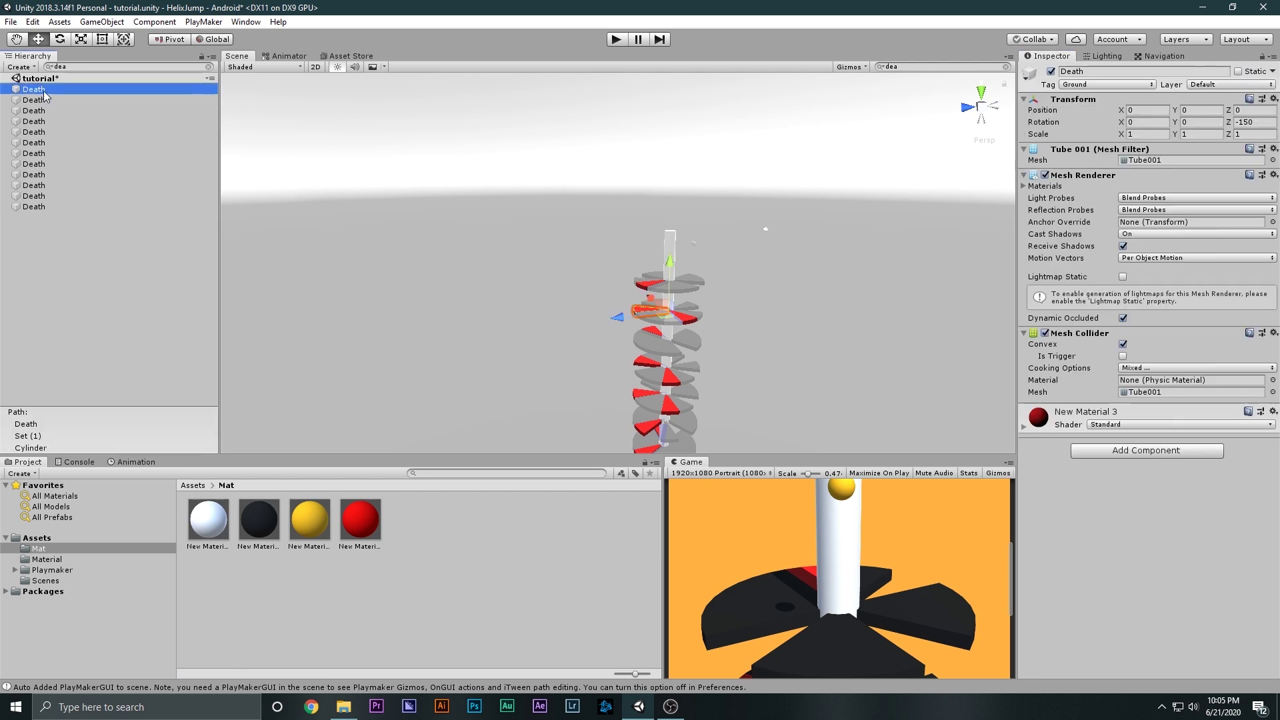
pyautogui.click(60, 207)
pyautogui.keyDown('shift'); pyautogui.click(72, 90); pyautogui.keyUp('shift')
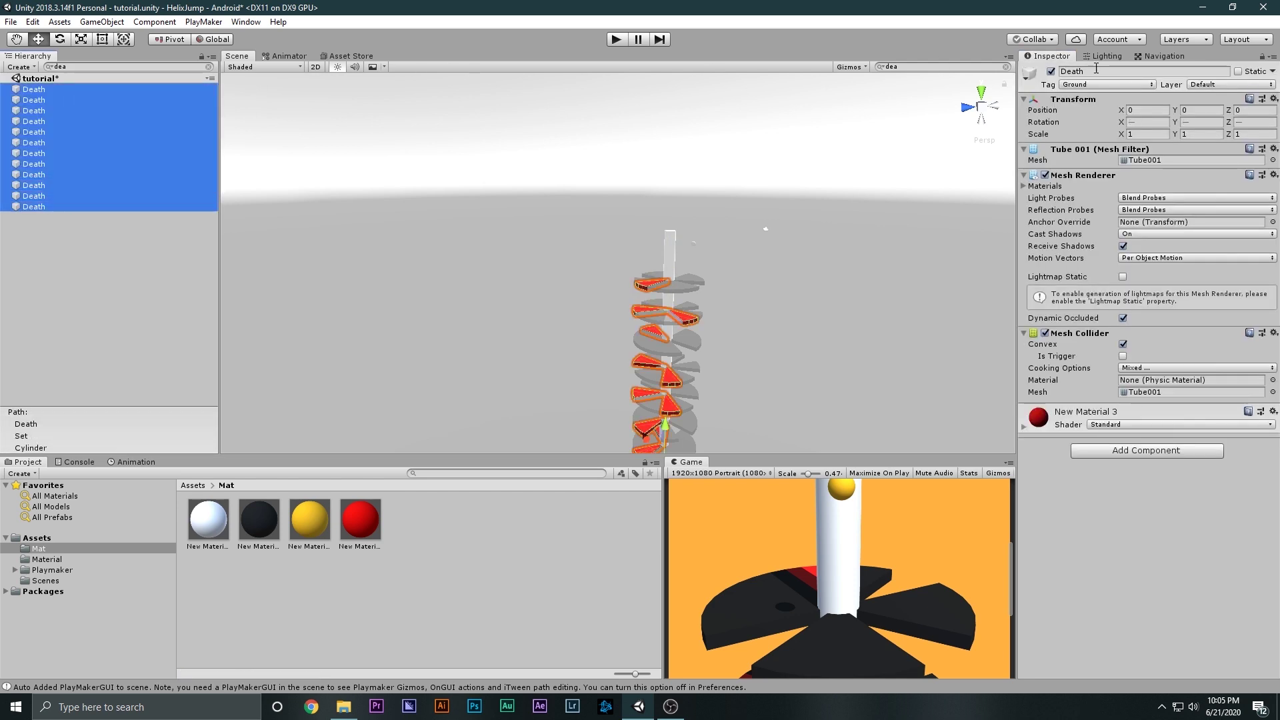
pyautogui.click(1107, 84)
pyautogui.click(1123, 213)
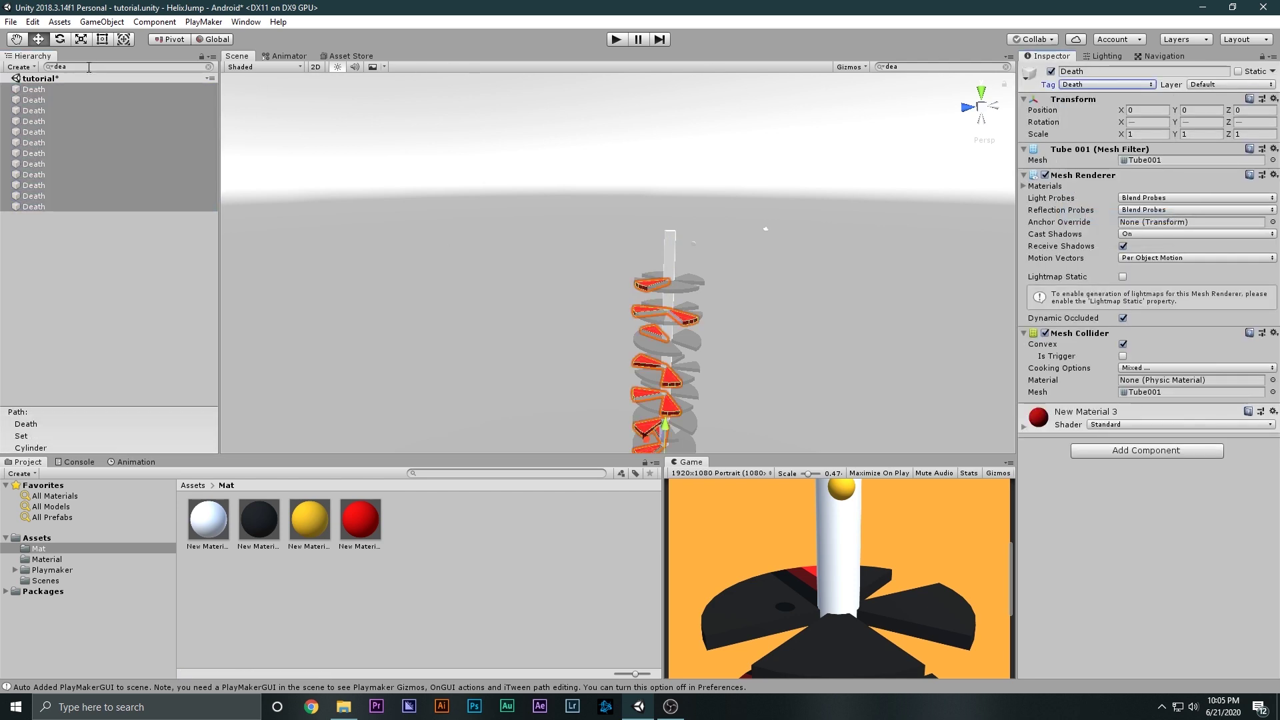
# - Clear the hierarchy filter, open the Sphere's FSM for editing and duplicate the Collision Event action in State 1
pyautogui.press('BackSpace')
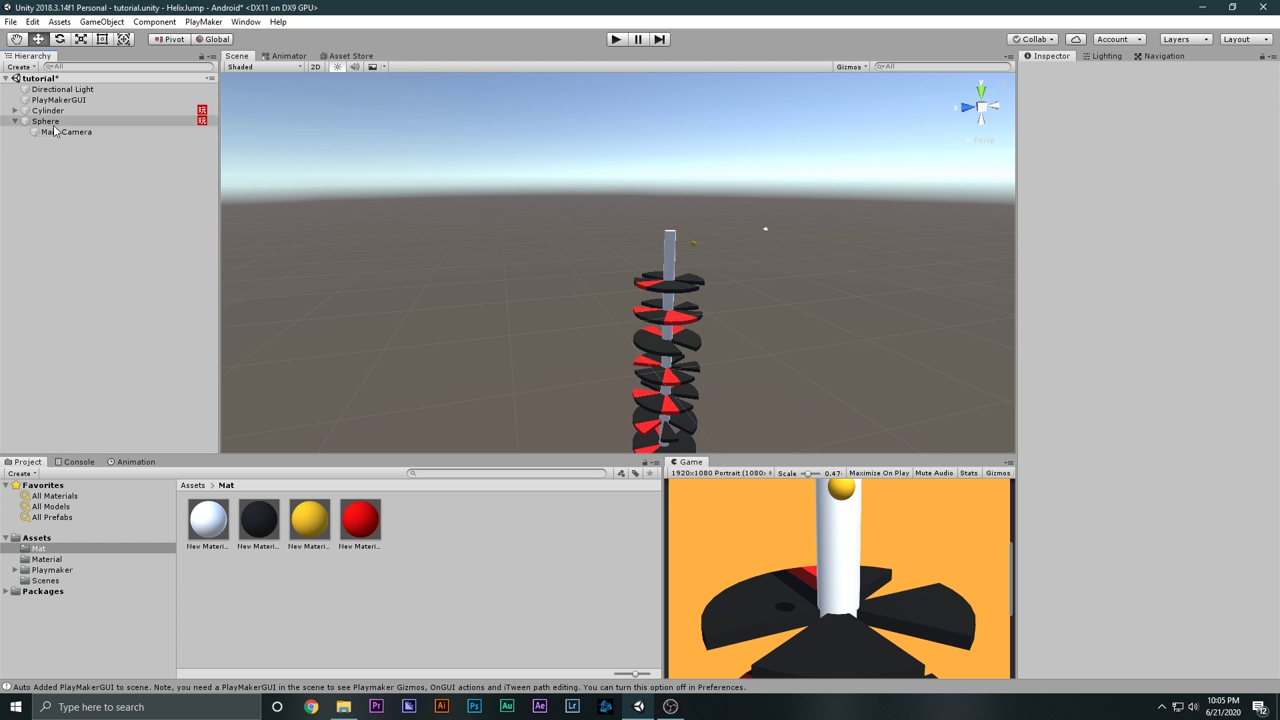
pyautogui.click(66, 131)
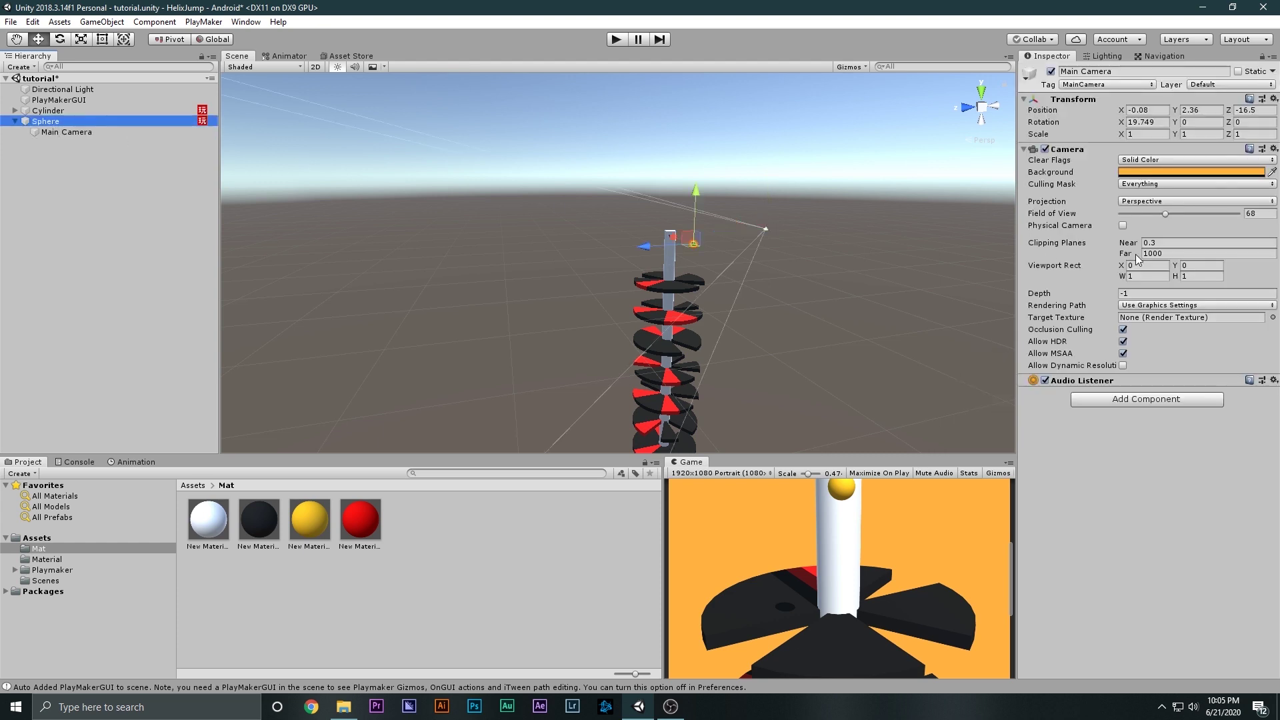
pyautogui.scroll(-2, 1191, 442)
pyautogui.click(1247, 488)
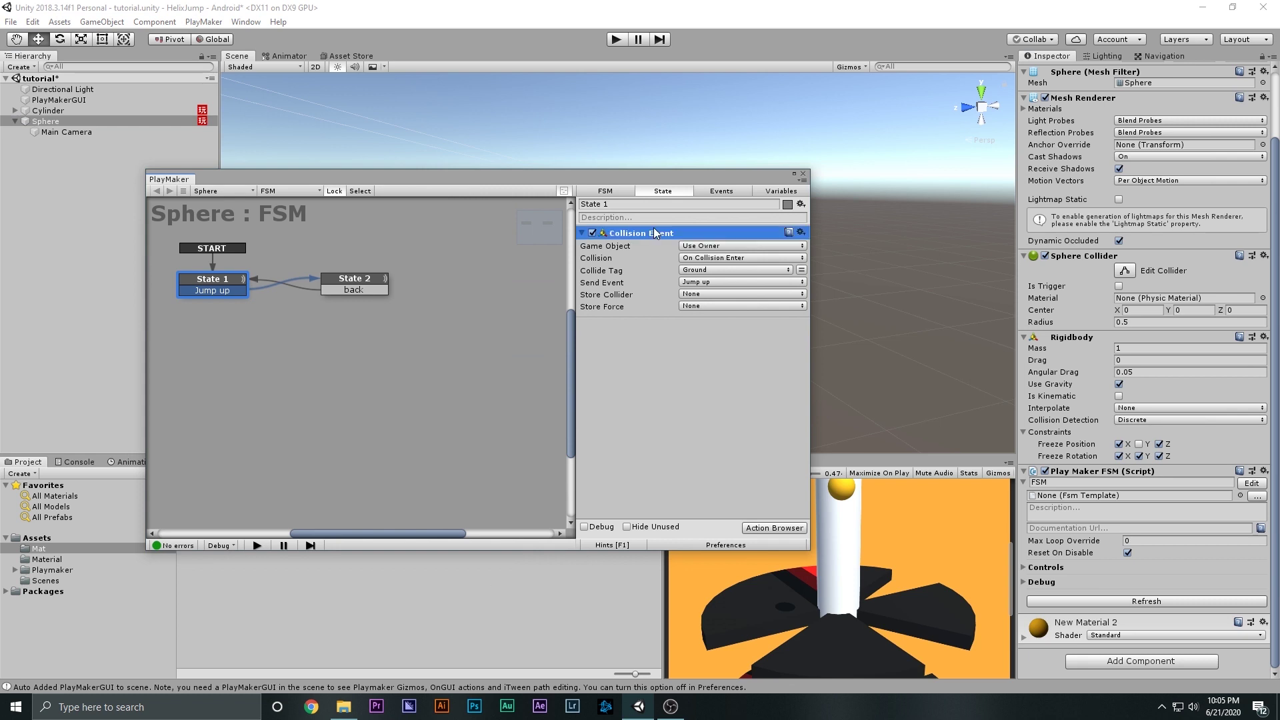
pyautogui.hotkey('ctrl', 'v')
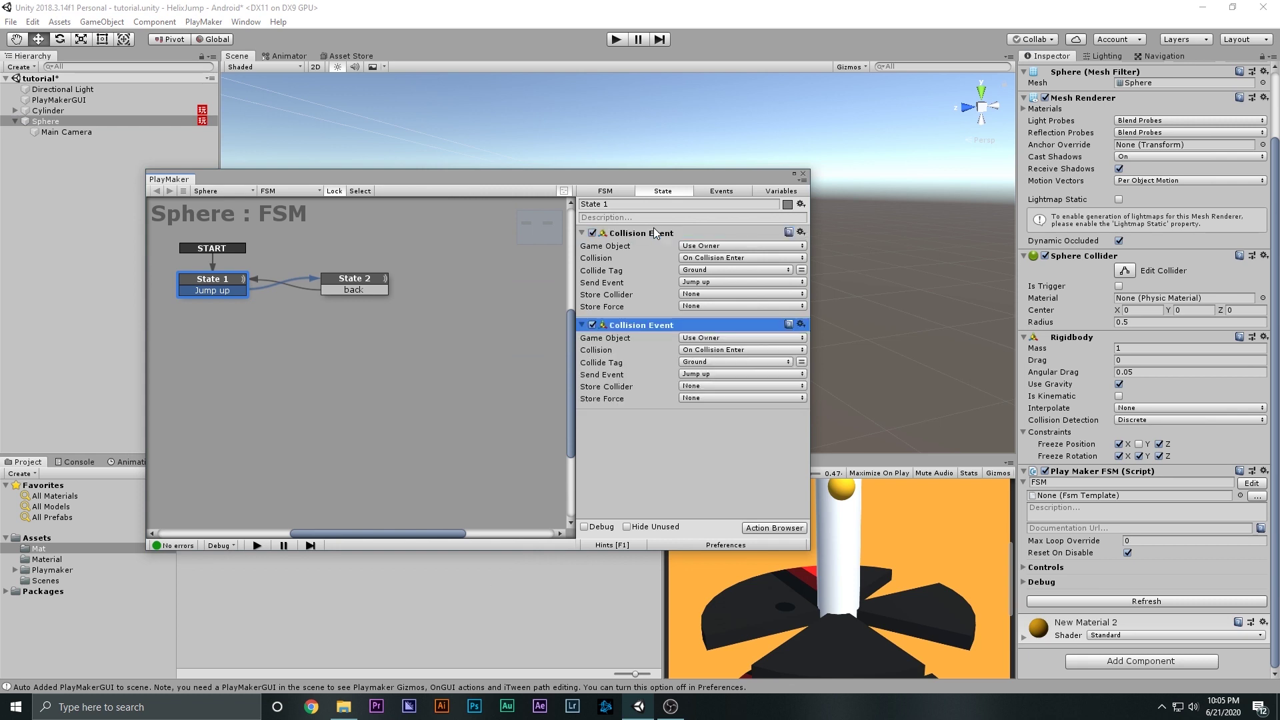
pyautogui.click(643, 440)
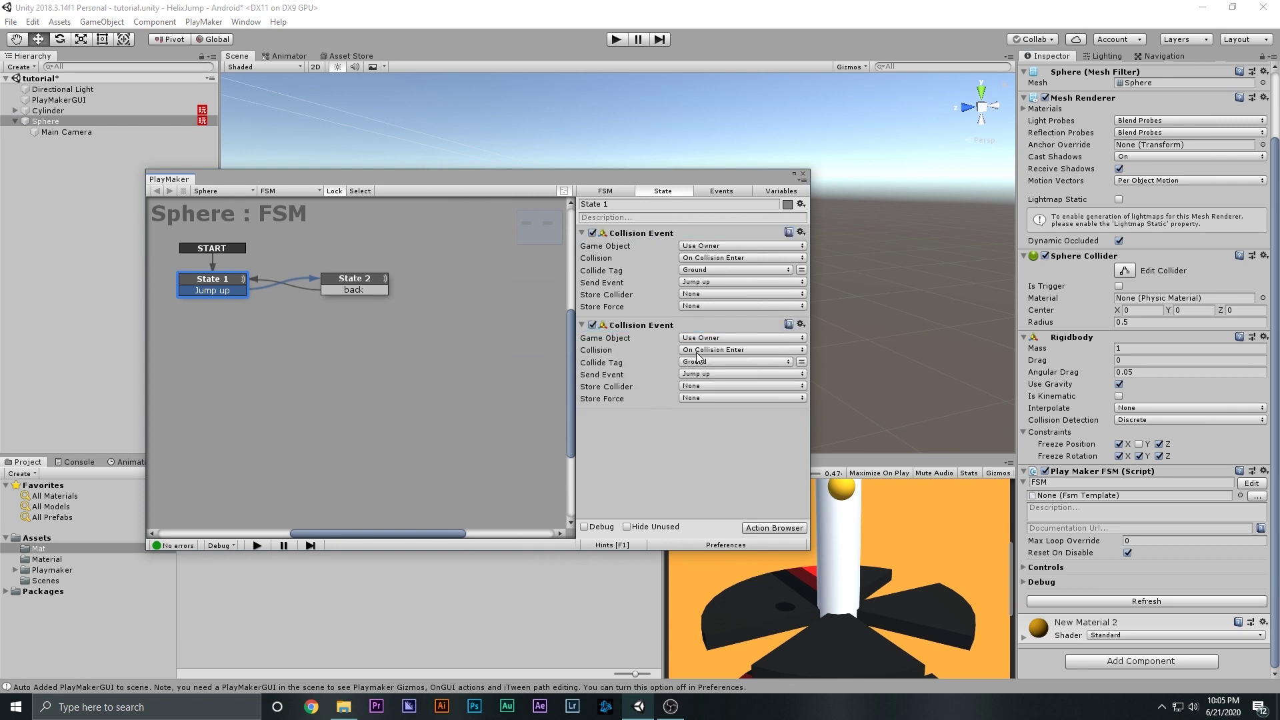
# - Set the second Collision Event's collide tag to Death and make it send a new event named restart Level
pyautogui.click(695, 364)
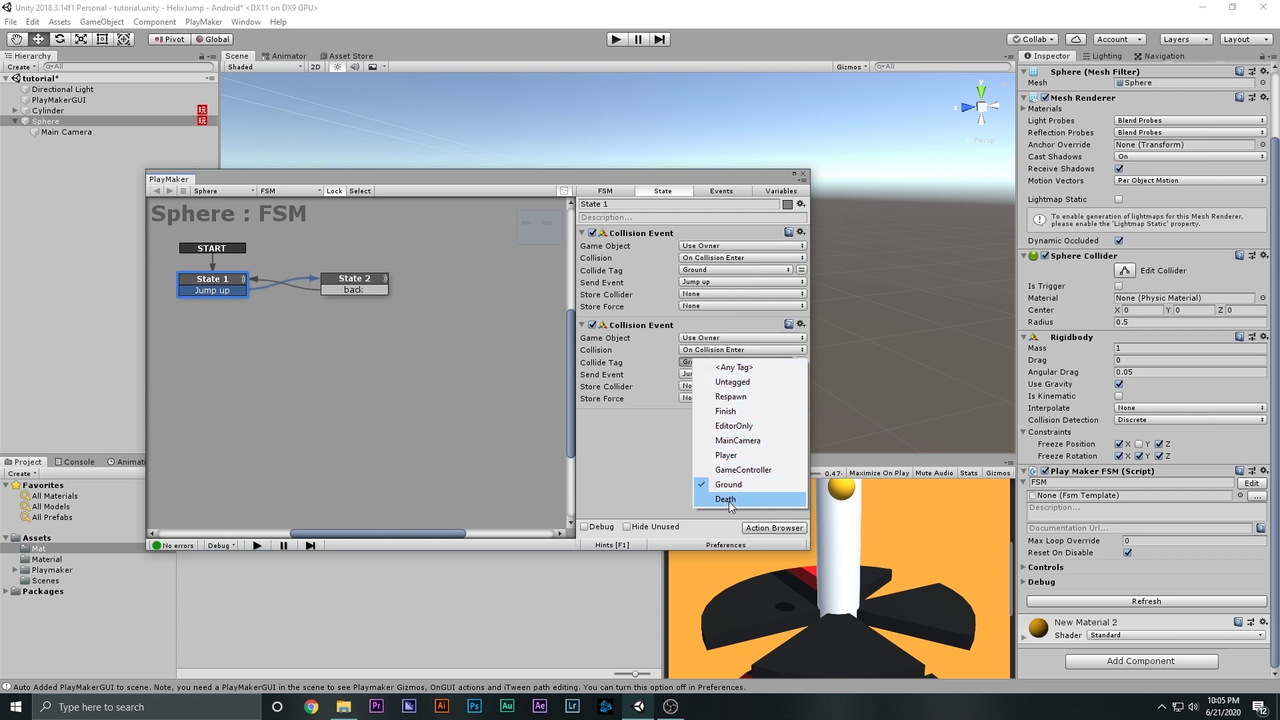
pyautogui.click(727, 500)
pyautogui.click(689, 379)
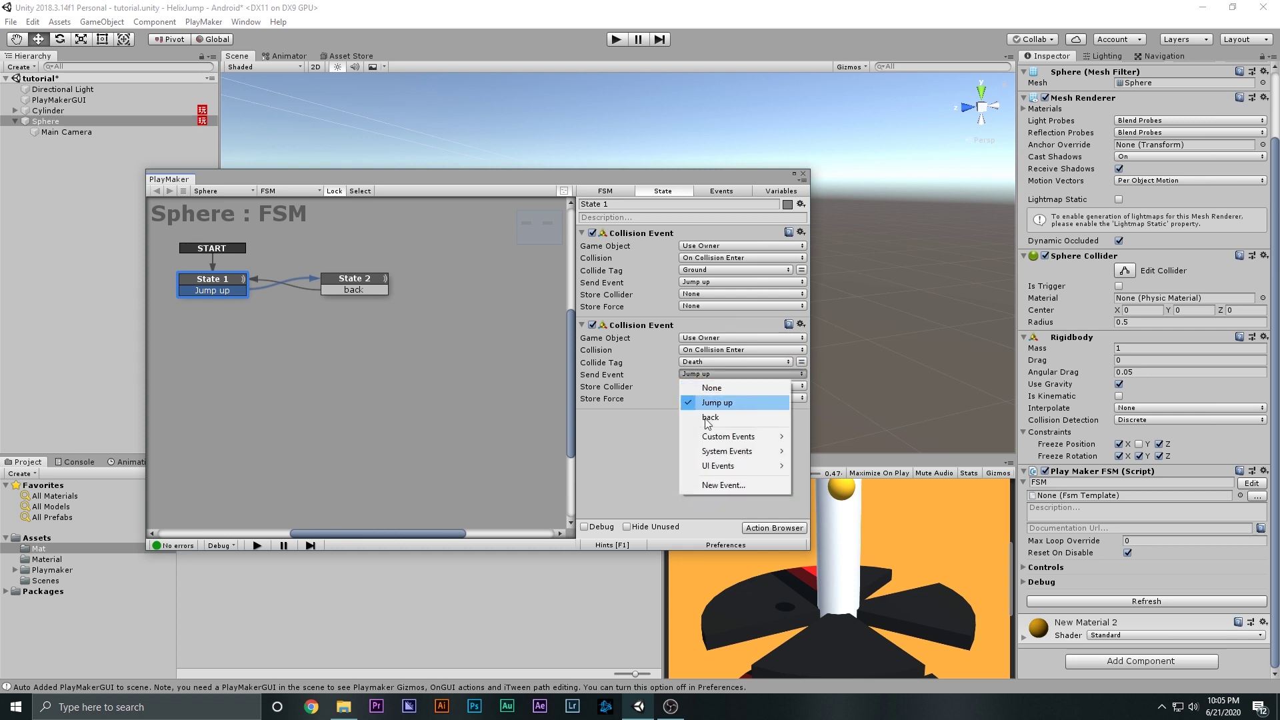
pyautogui.click(713, 486)
pyautogui.write('restart')
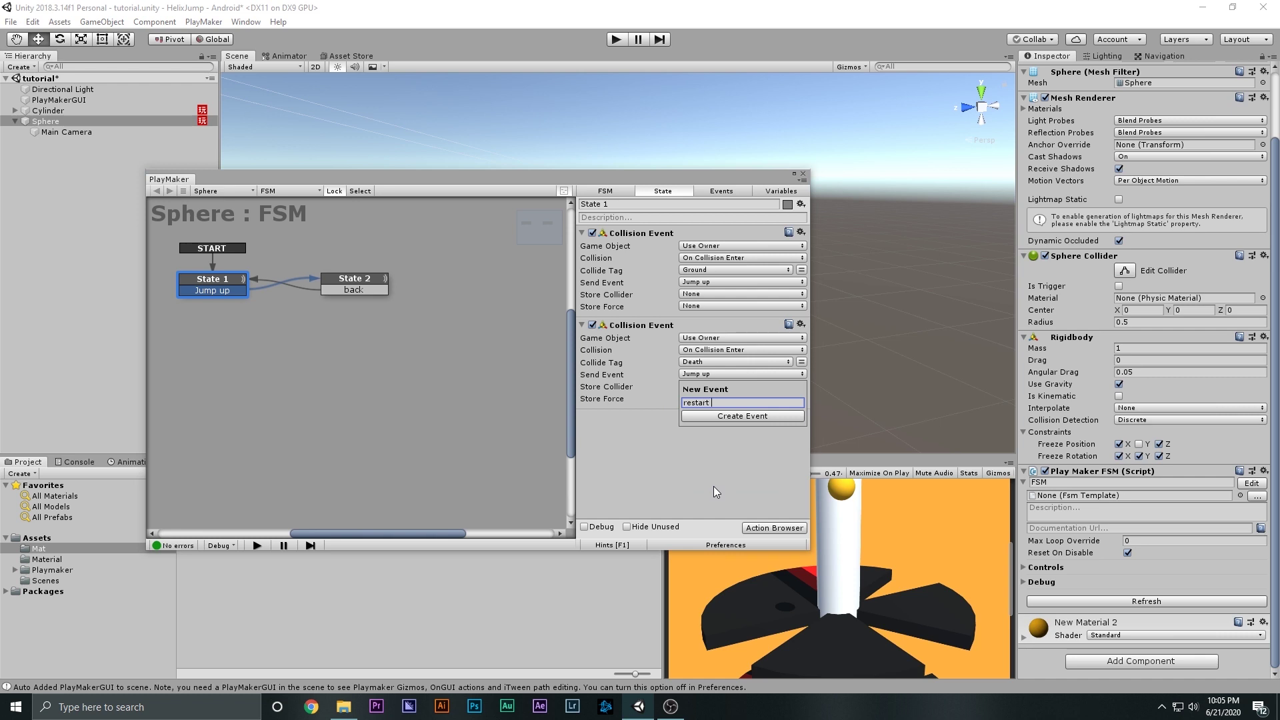
pyautogui.write(' Level')
pyautogui.press('Return')
# - Add a restart Level transition to State 1 and link it to a new state placed below State 2
pyautogui.rightClick(235, 285)
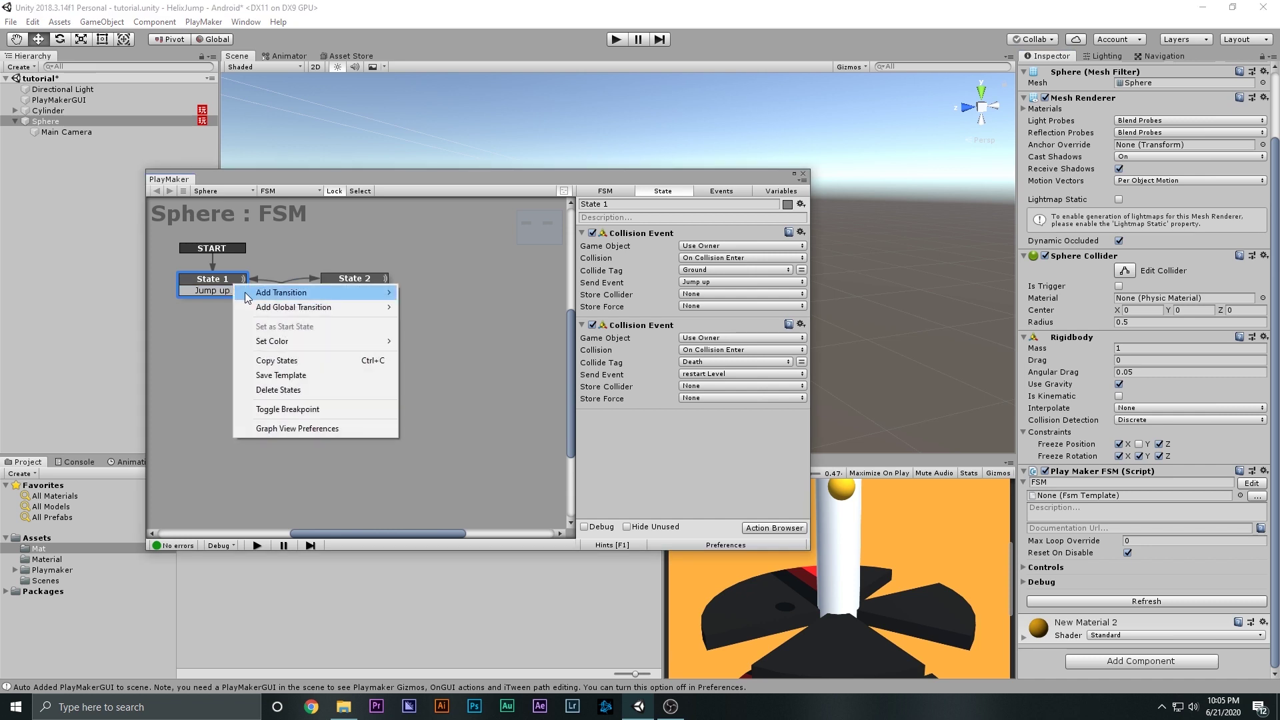
pyautogui.moveTo(248, 294)
pyautogui.click(438, 322)
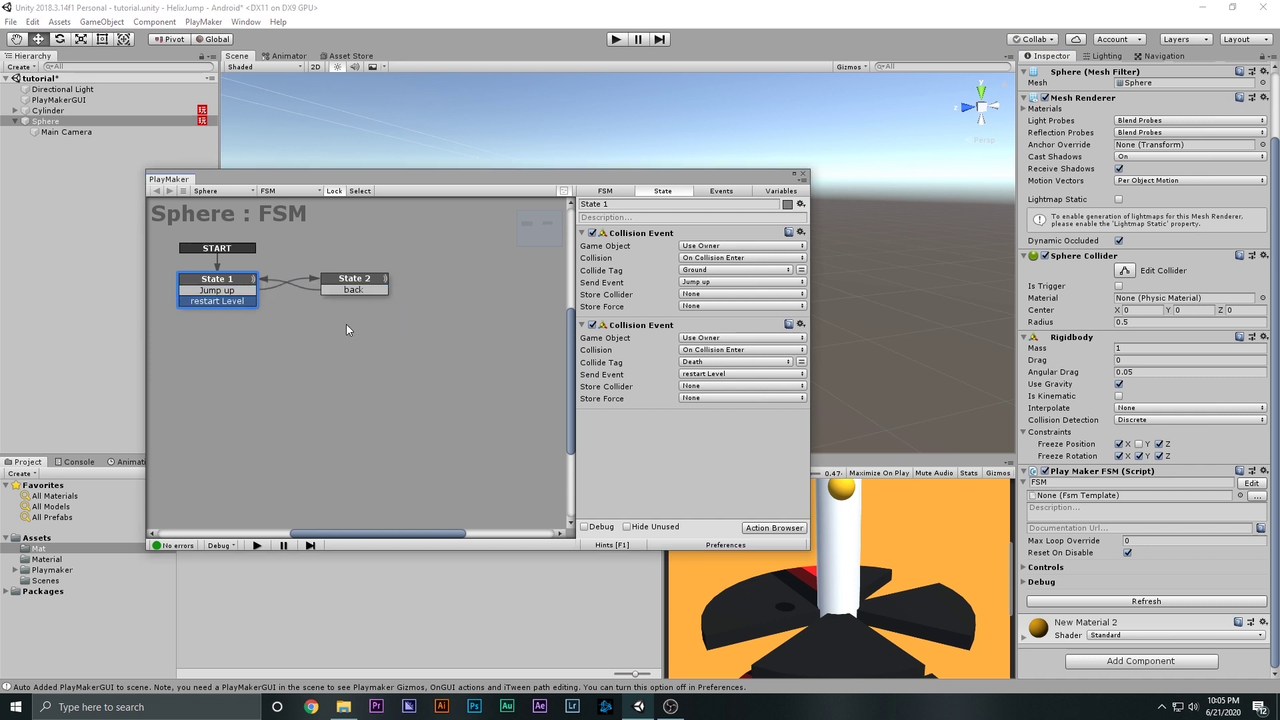
pyautogui.keyDown('ctrl'); pyautogui.click(346, 322); pyautogui.keyUp('ctrl')
pyautogui.click(233, 301)
pyautogui.moveTo(355, 326); pyautogui.dragTo(334, 342)
# - Add the Restart Level action to State 3 and close the FSM editor
pyautogui.rightClick(671, 302)
pyautogui.write('res')
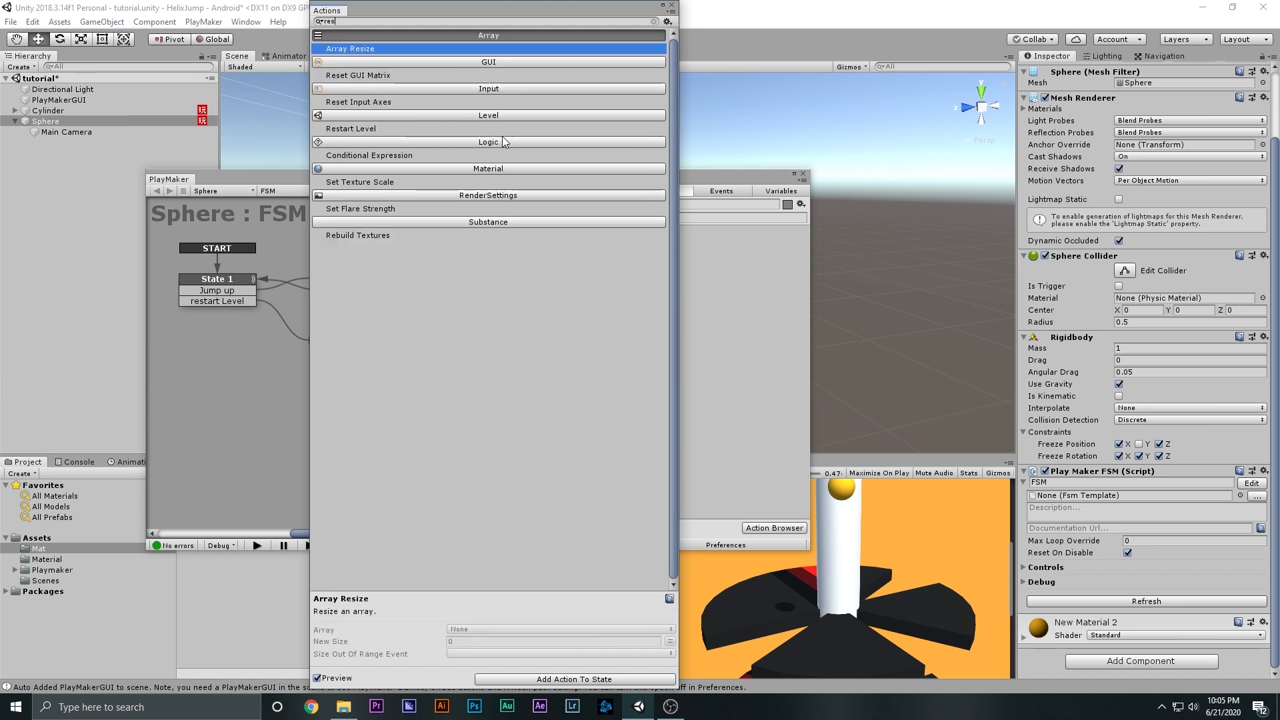
pyautogui.doubleClick(360, 129)
pyautogui.click(670, 6)
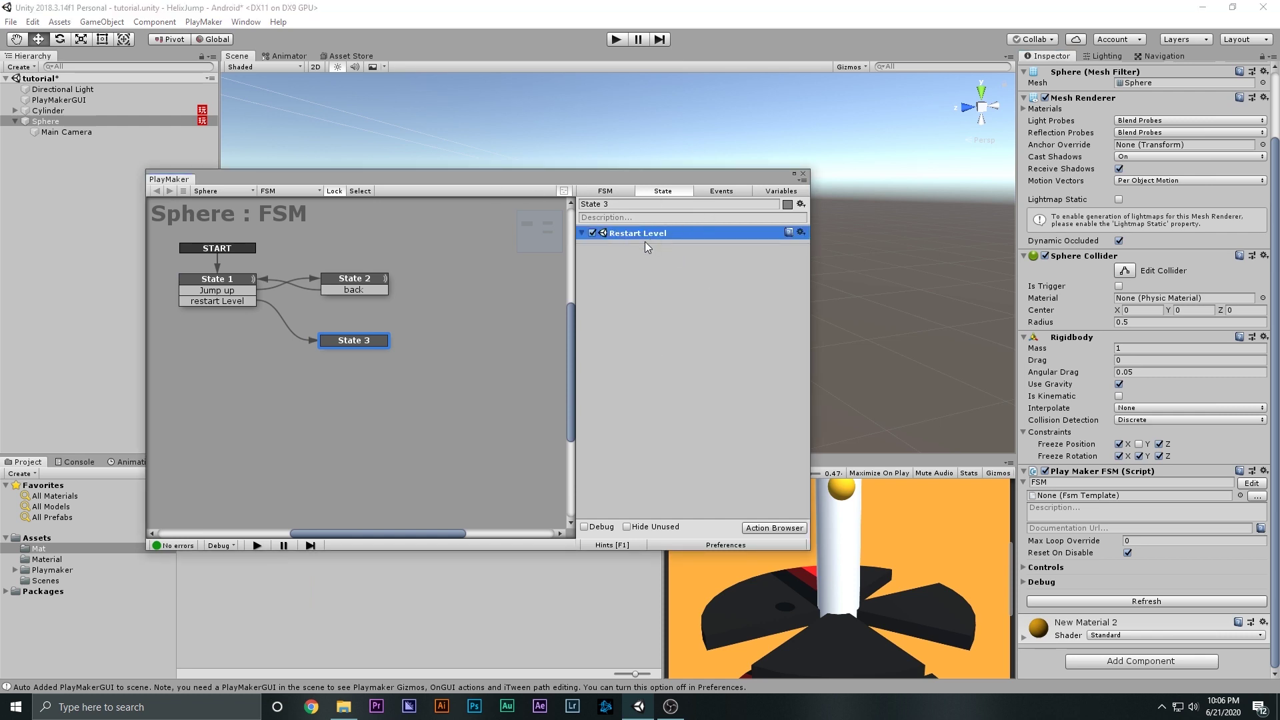
pyautogui.click(803, 174)
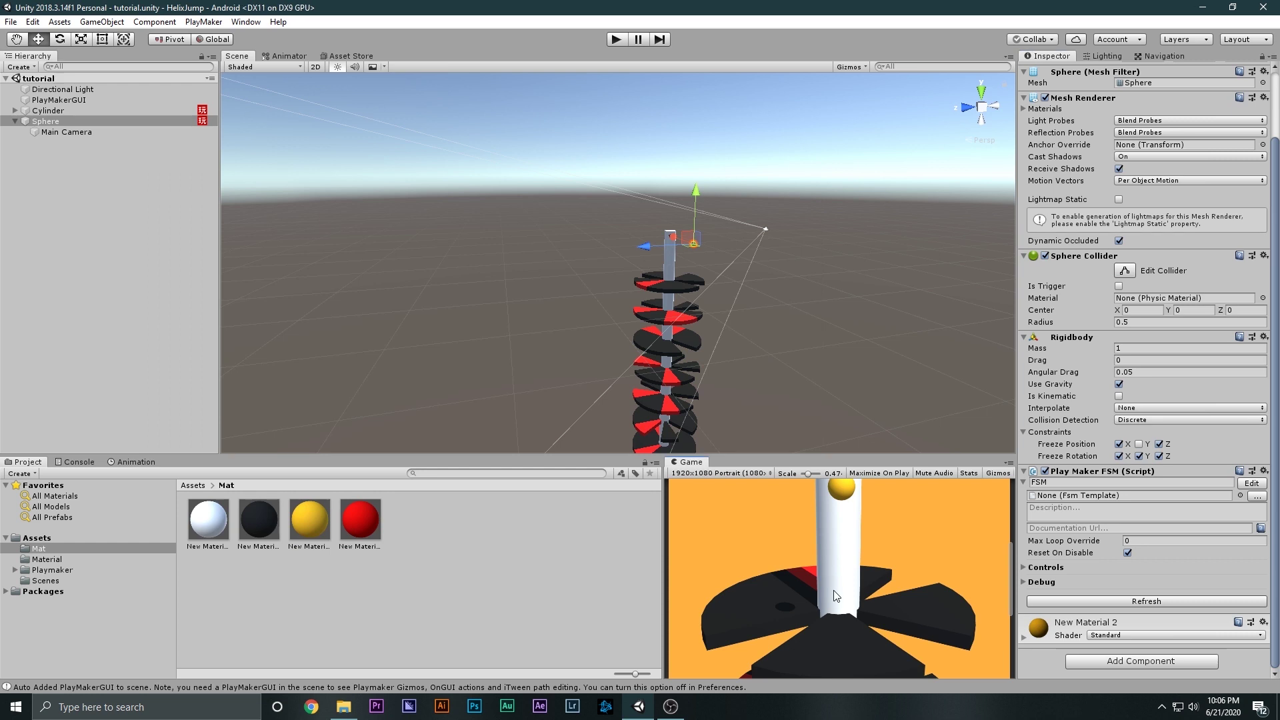
# - Add the open tutorial scene to the build's scene list and remove scene 1 from it
pyautogui.click(11, 21)
pyautogui.click(46, 153)
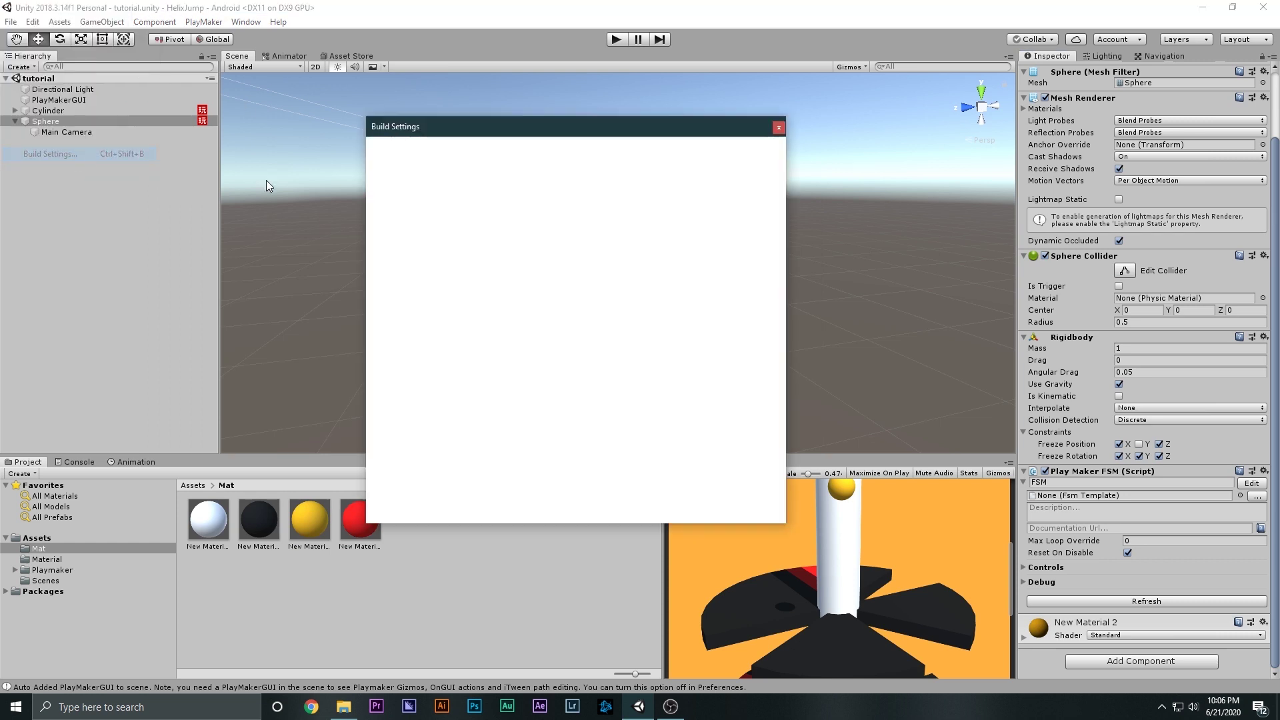
pyautogui.click(730, 254)
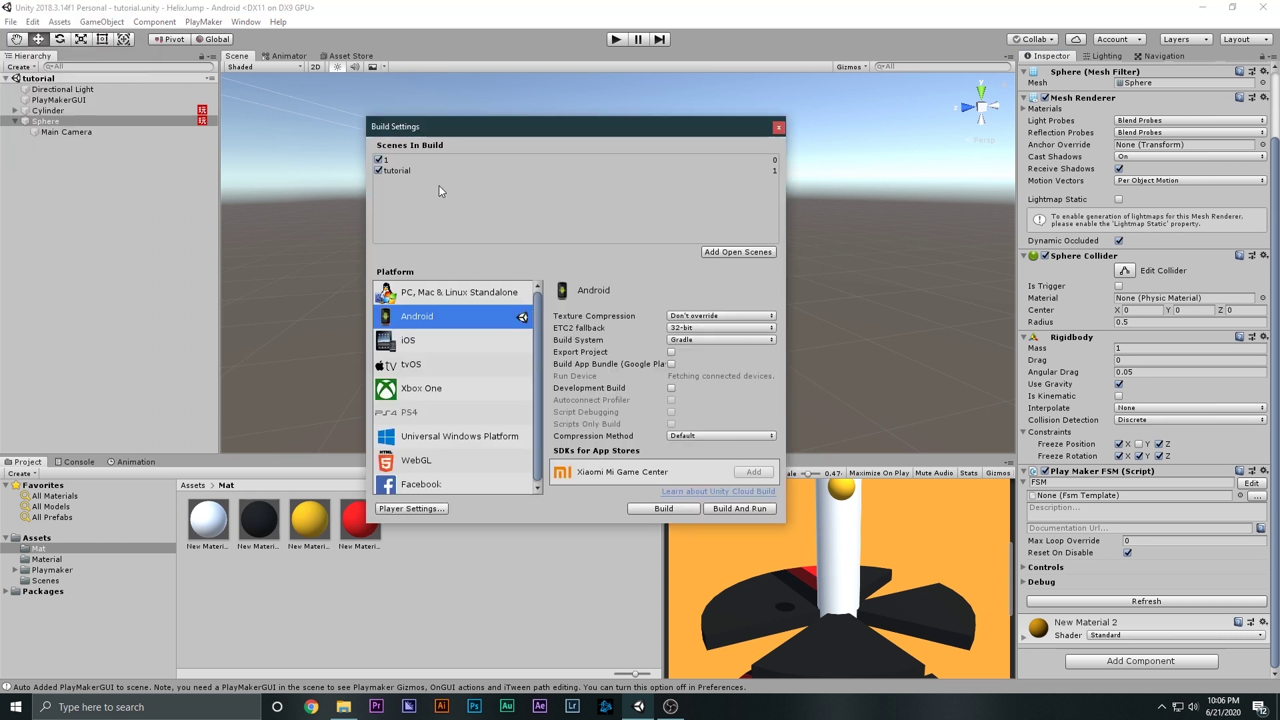
pyautogui.click(394, 160)
pyautogui.press('Delete')
pyautogui.click(394, 160)
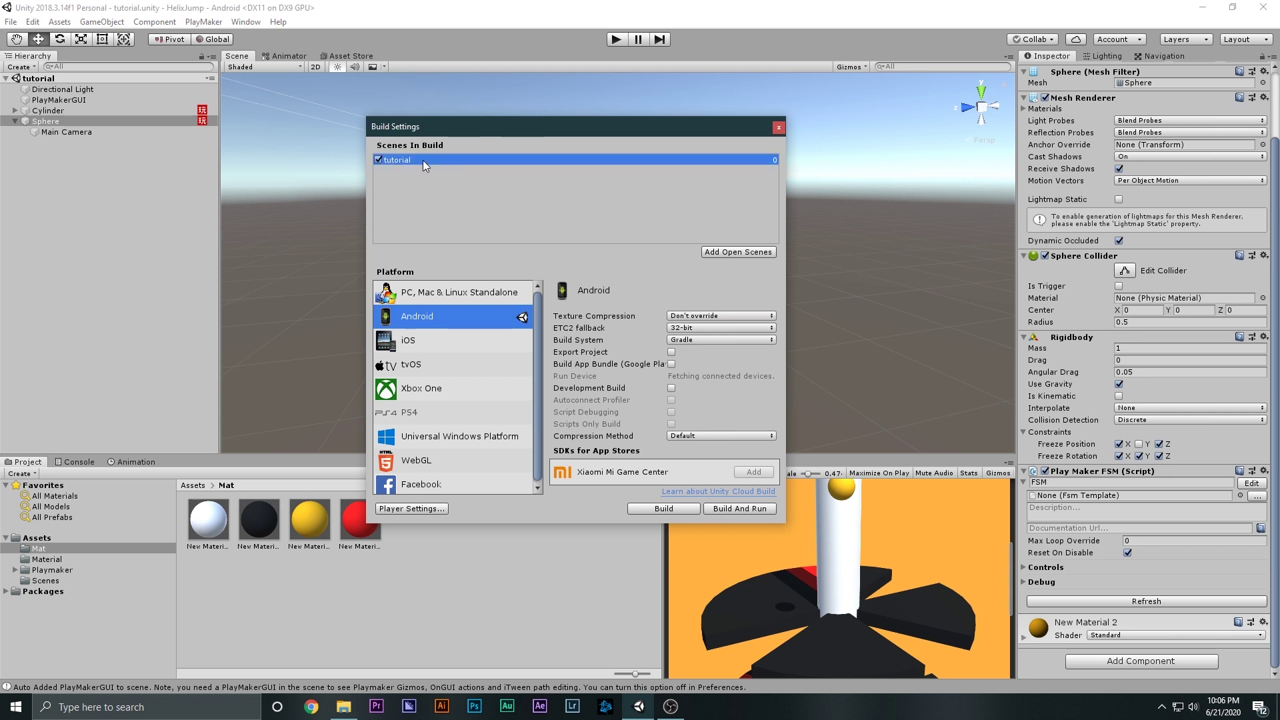
pyautogui.click(778, 127)
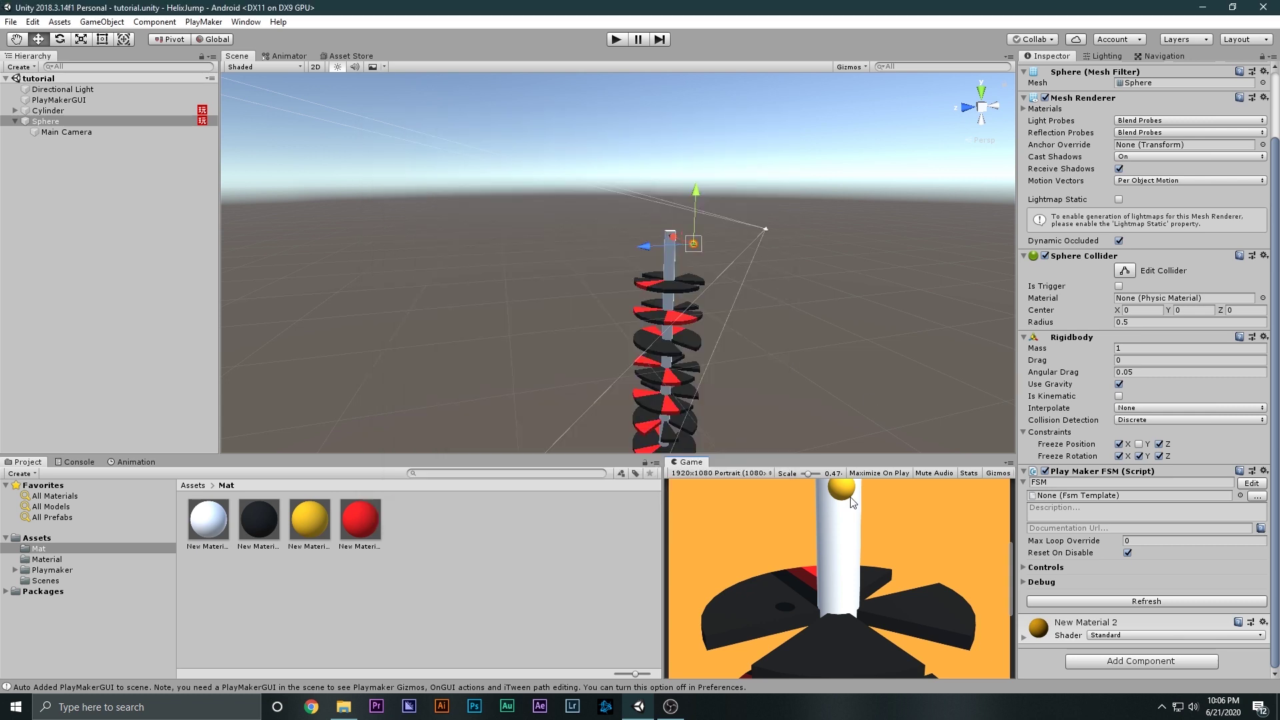
# - Maximize the Game view, play the scene and reduce the view scale to test the game
pyautogui.hotkey('shift', 'space')
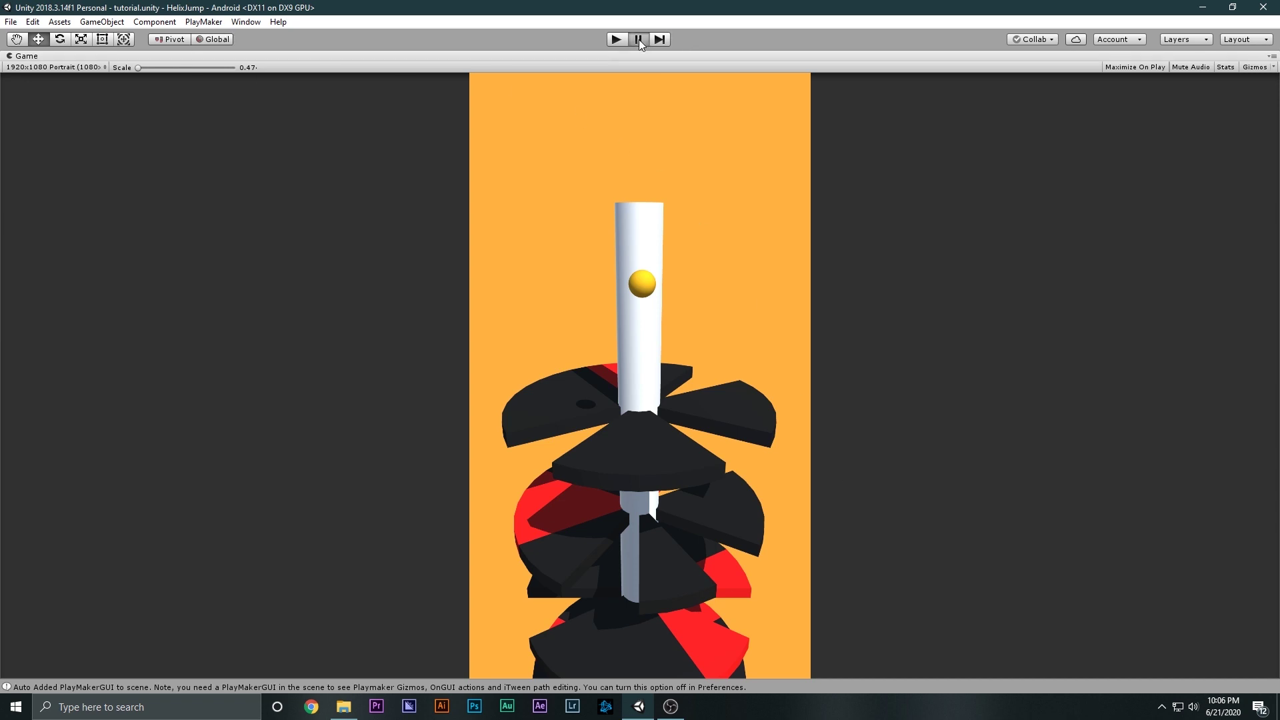
pyautogui.click(616, 42)
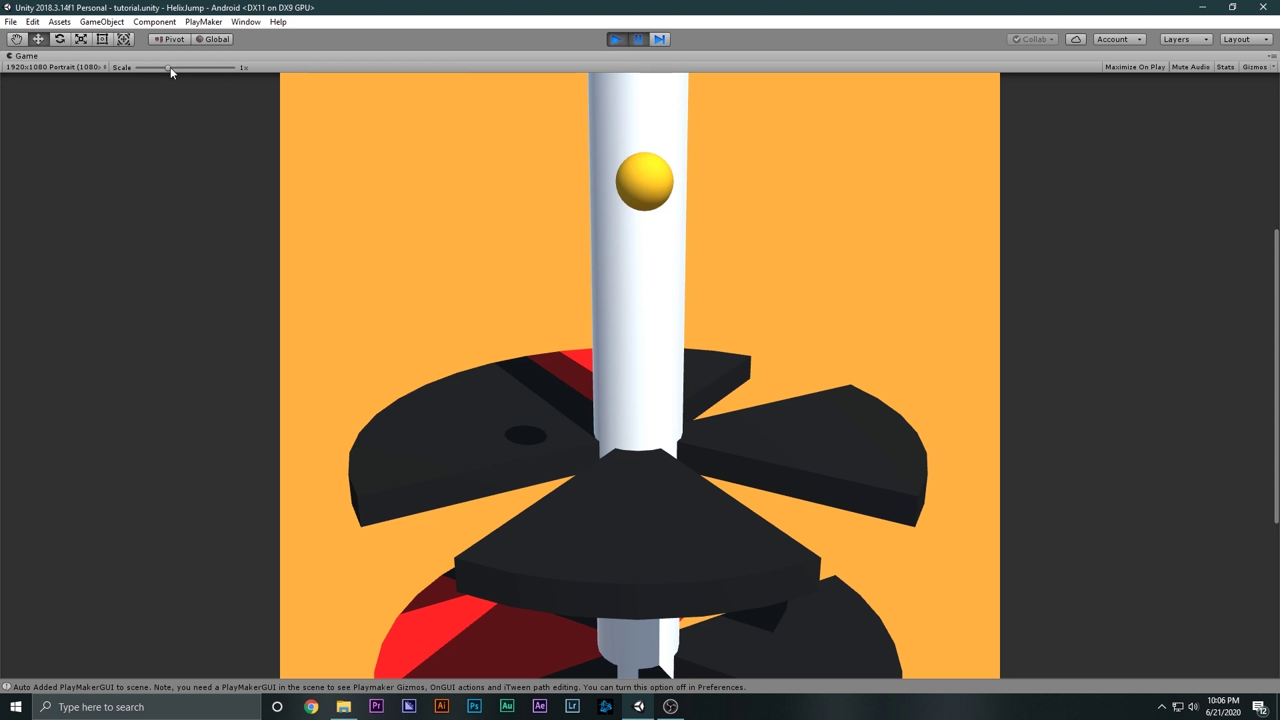
pyautogui.moveTo(169, 68); pyautogui.dragTo(139, 68)
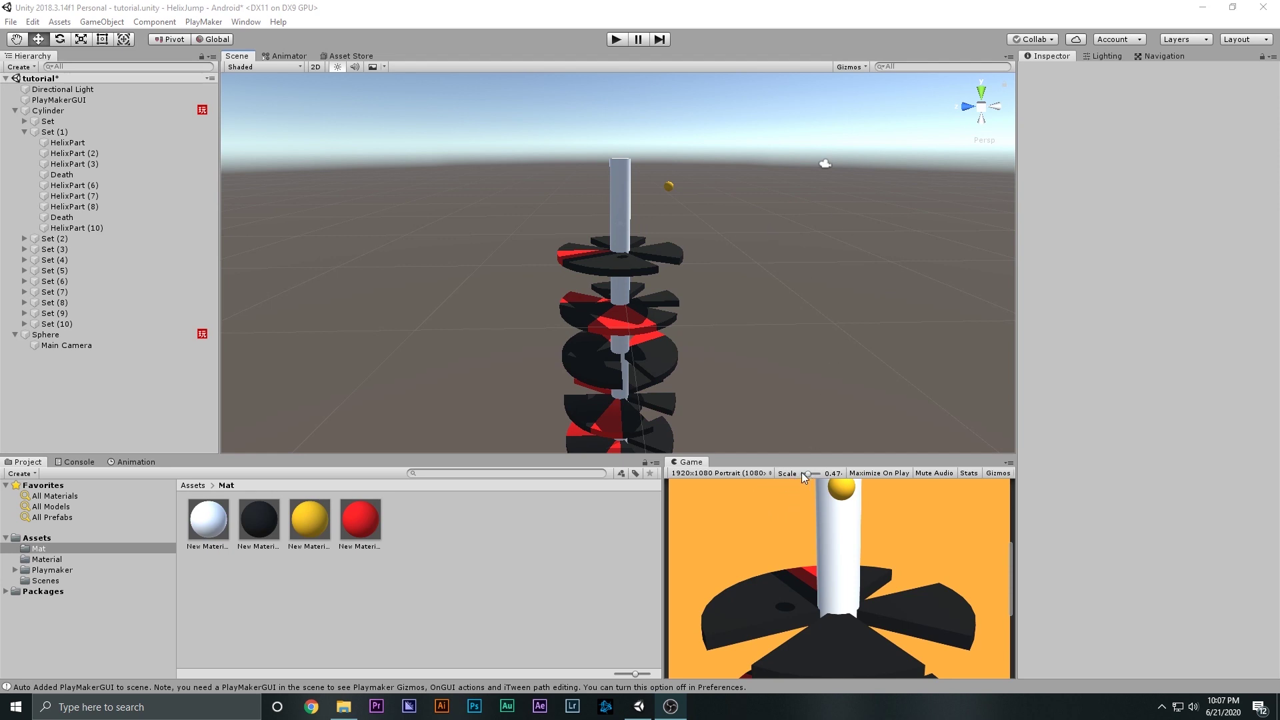
# - Set the Game view's aspect ratio to Free Aspect
pyautogui.moveTo(807, 475); pyautogui.dragTo(803, 475)
pyautogui.click(748, 473)
pyautogui.click(721, 239)
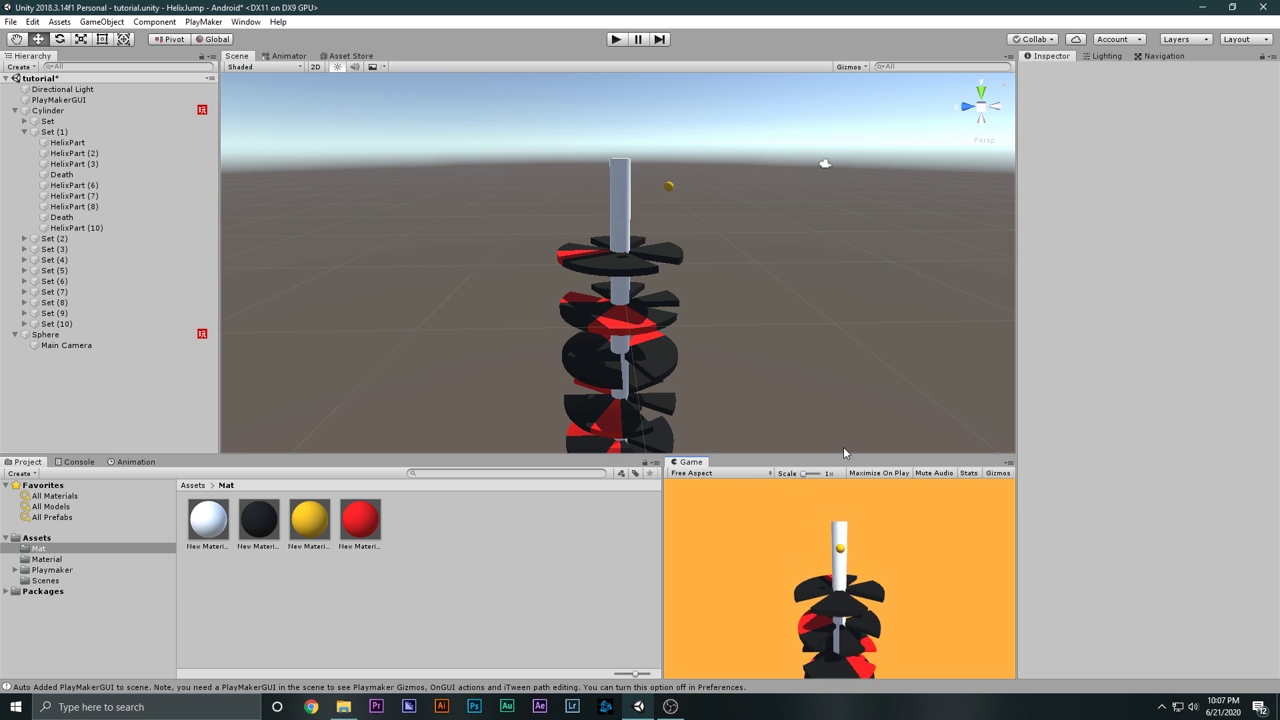
# - Delete the two lowest rings of the tower, Set (9) and Set (10)
pyautogui.keyDown('alt'); pyautogui.moveTo(683, 200); pyautogui.dragTo(680, 198); pyautogui.keyUp('alt')
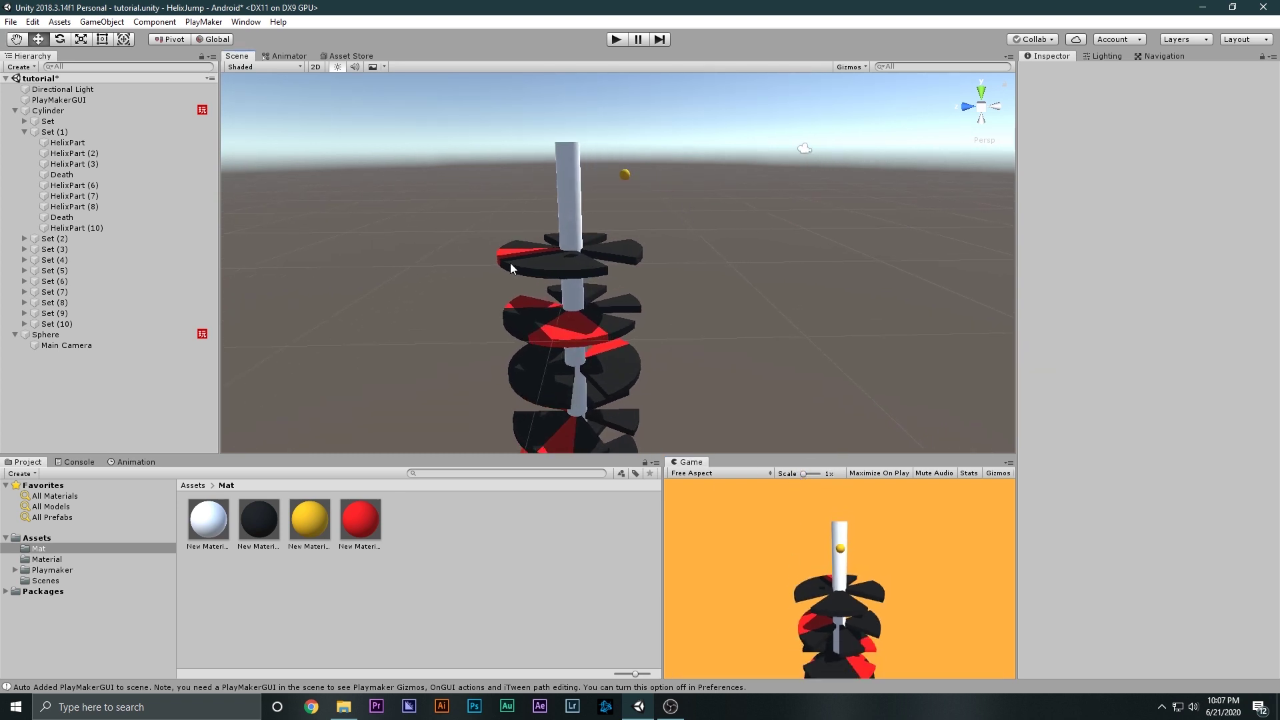
pyautogui.keyDown('alt'); pyautogui.moveTo(647, 272); pyautogui.dragTo(506, 386); pyautogui.keyUp('alt')
pyautogui.keyDown('alt'); pyautogui.moveTo(604, 394); pyautogui.dragTo(344, 317); pyautogui.keyUp('alt')
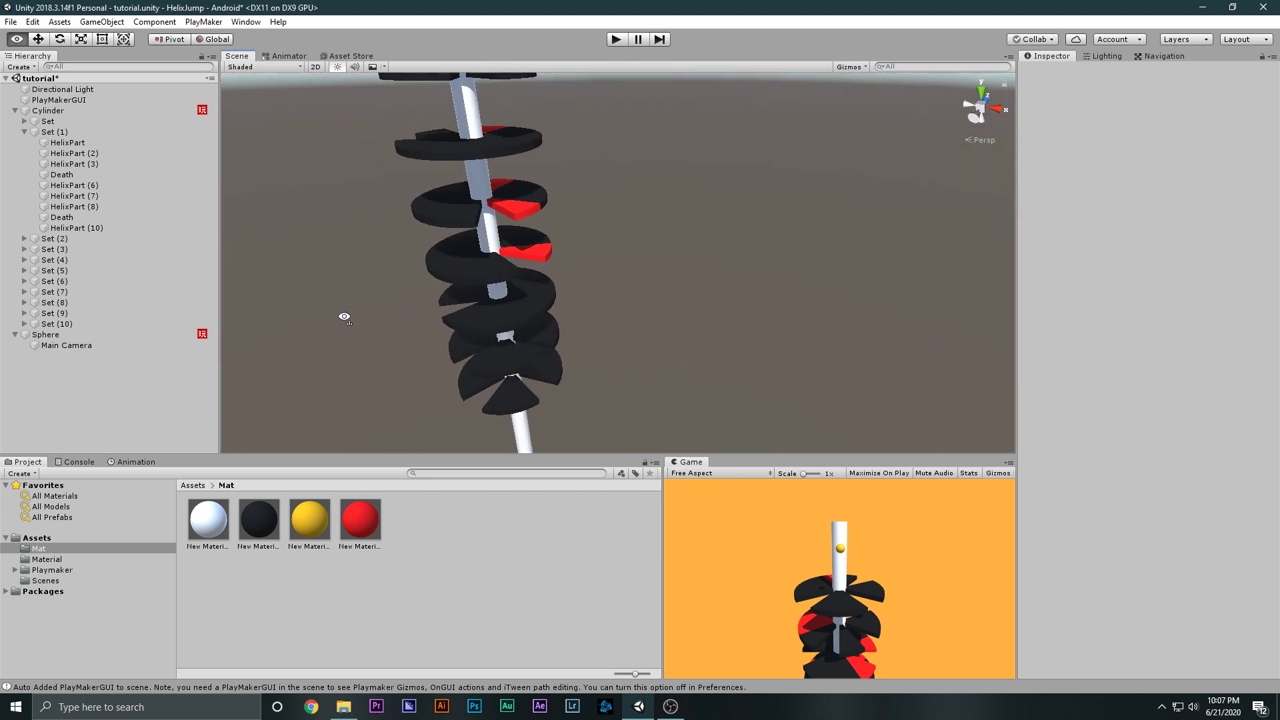
pyautogui.click(511, 346)
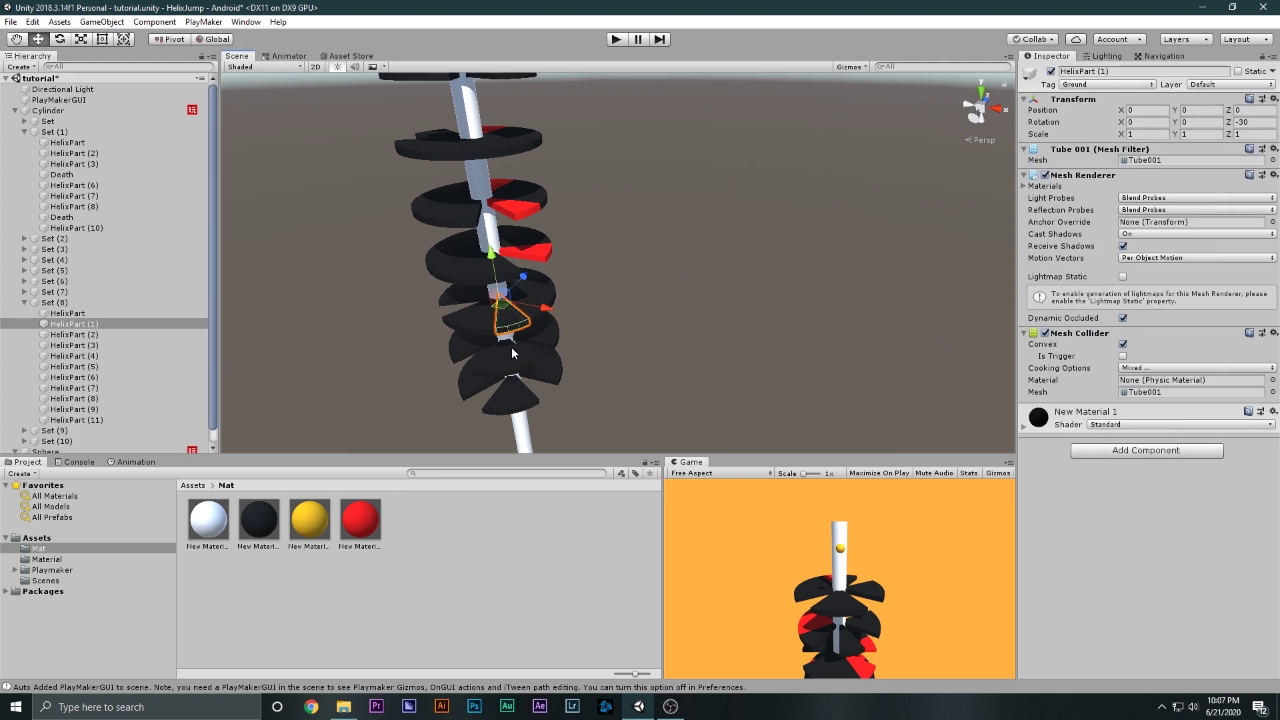
pyautogui.click(57, 429)
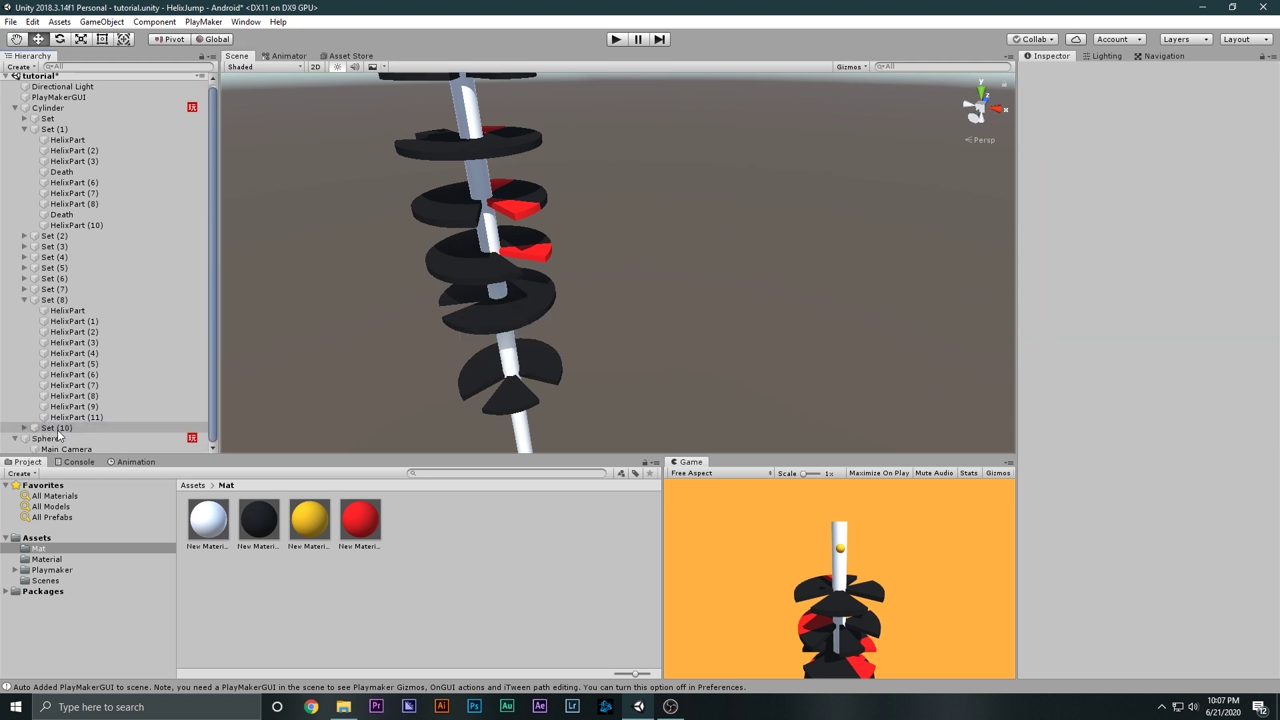
pyautogui.press('Delete')
# - Duplicate the HelixPart (11) wedge in Set (8) and rotate the copy to close the ring's gap
pyautogui.click(455, 320)
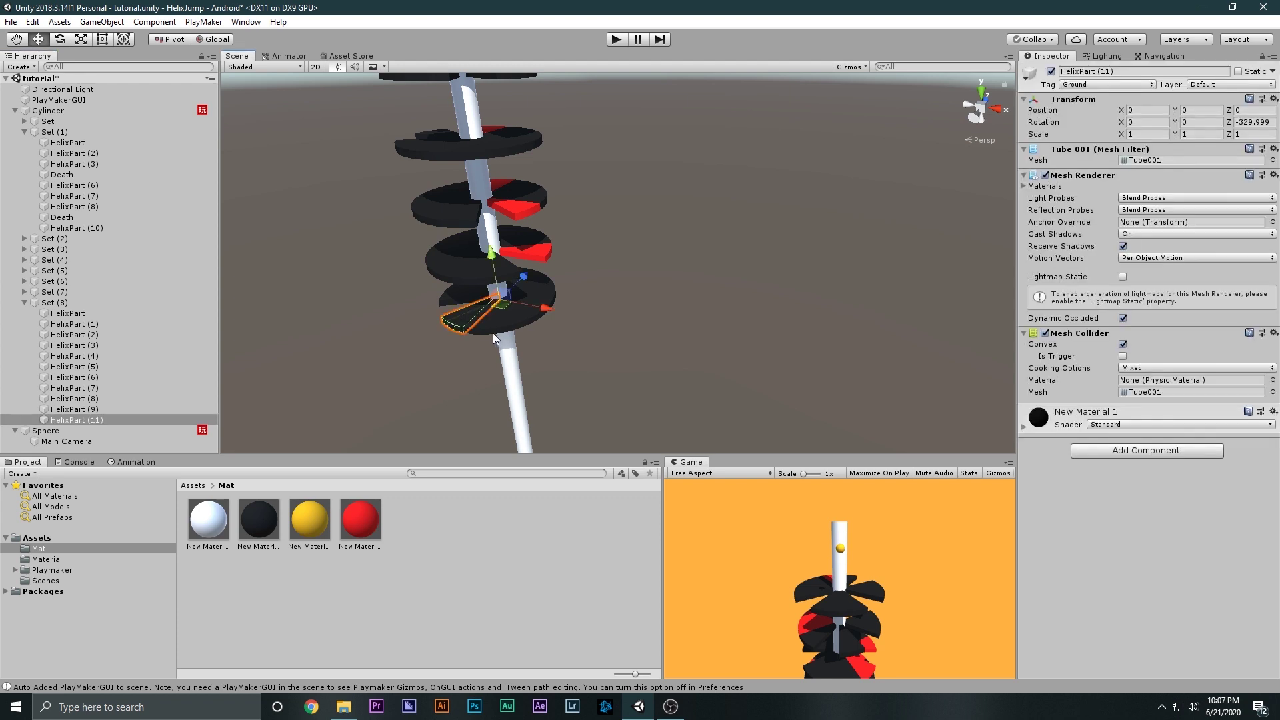
pyautogui.scroll(1, 494, 334)
pyautogui.moveTo(476, 333); pyautogui.dragTo(490, 334, button='middle')
pyautogui.press('e')
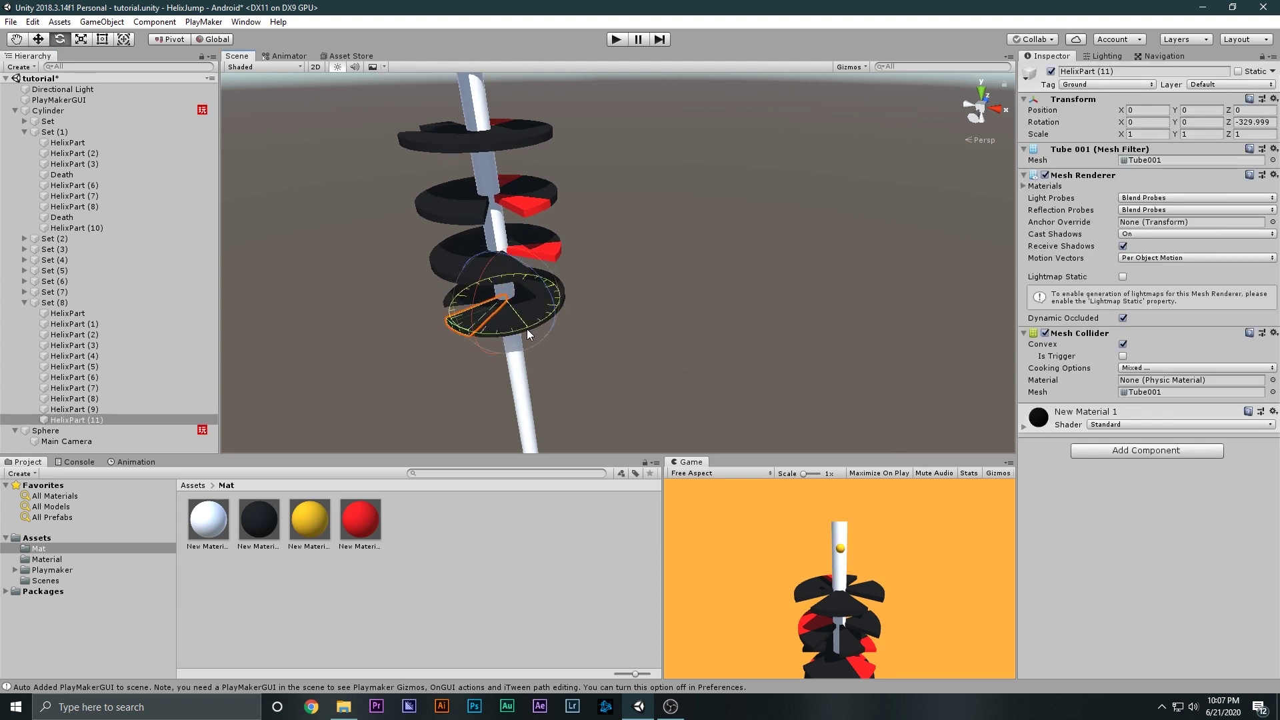
pyautogui.hotkey('ctrl', 'd')
pyautogui.keyDown('ctrl'); pyautogui.moveTo(525, 329); pyautogui.dragTo(474, 335); pyautogui.keyUp('ctrl')
pyautogui.click(423, 362)
pyautogui.press('w')
pyautogui.moveTo(423, 362); pyautogui.dragTo(547, 367, button='right')
pyautogui.scroll(-1, 67, 344)
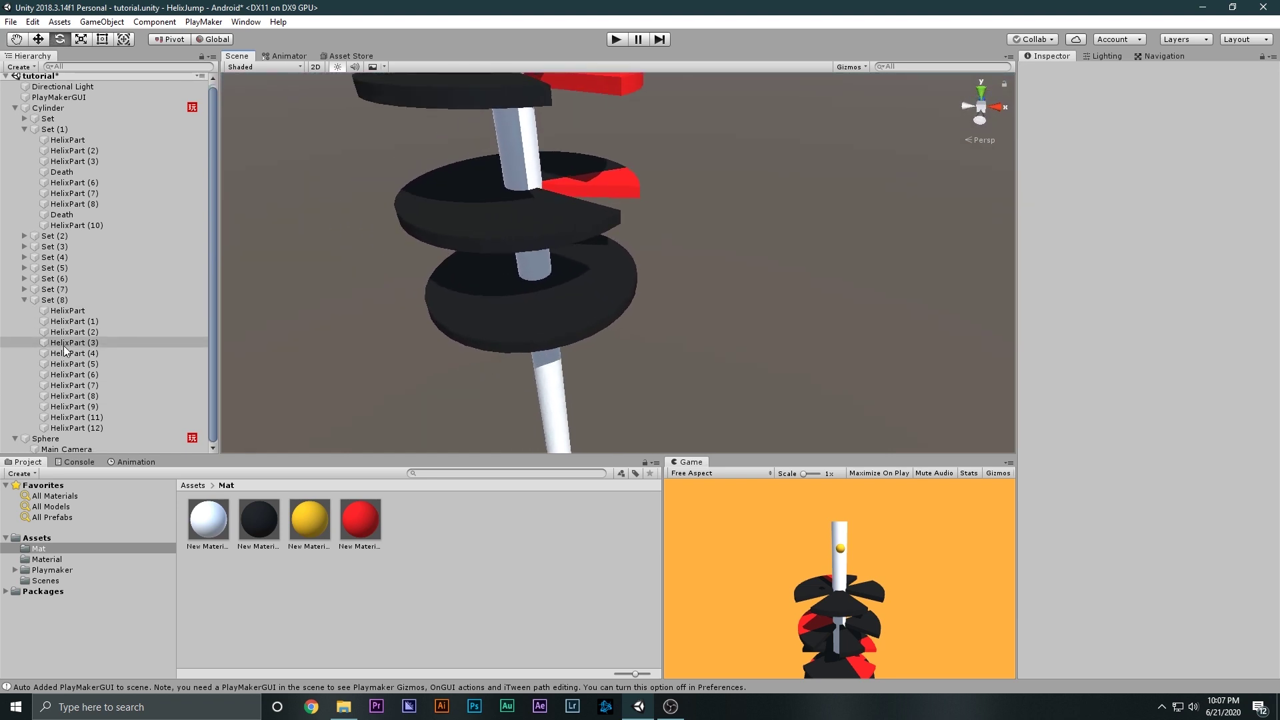
# - Lower the closed ring, Set (8), along the tower to a Y position of about -0.231
pyautogui.click(52, 299)
pyautogui.click(24, 300)
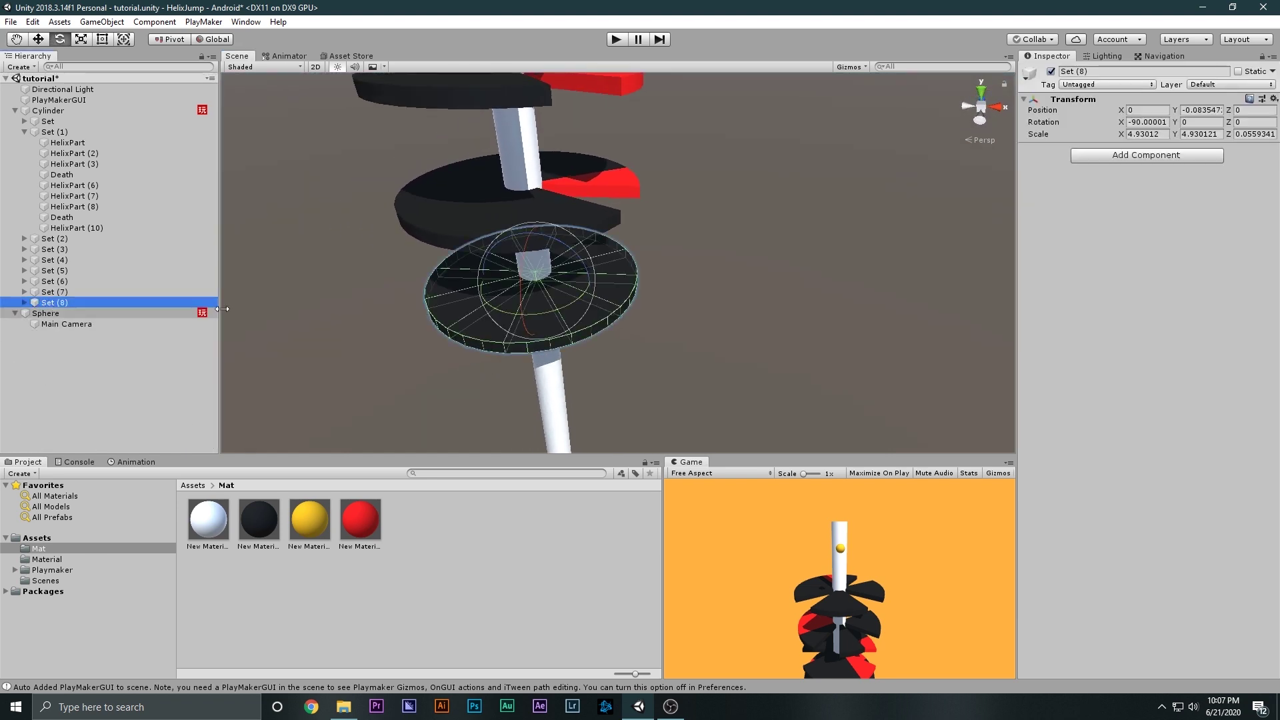
pyautogui.click(984, 111)
pyautogui.press('w')
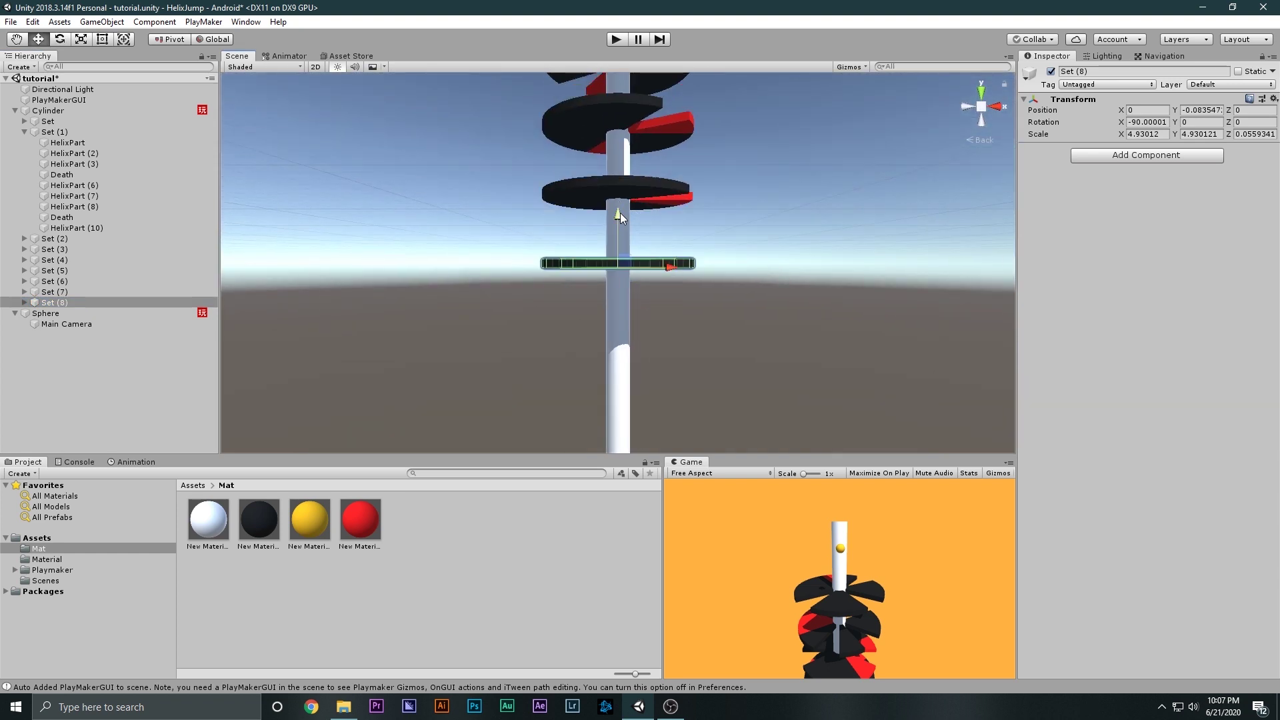
pyautogui.moveTo(620, 214); pyautogui.dragTo(618, 305)
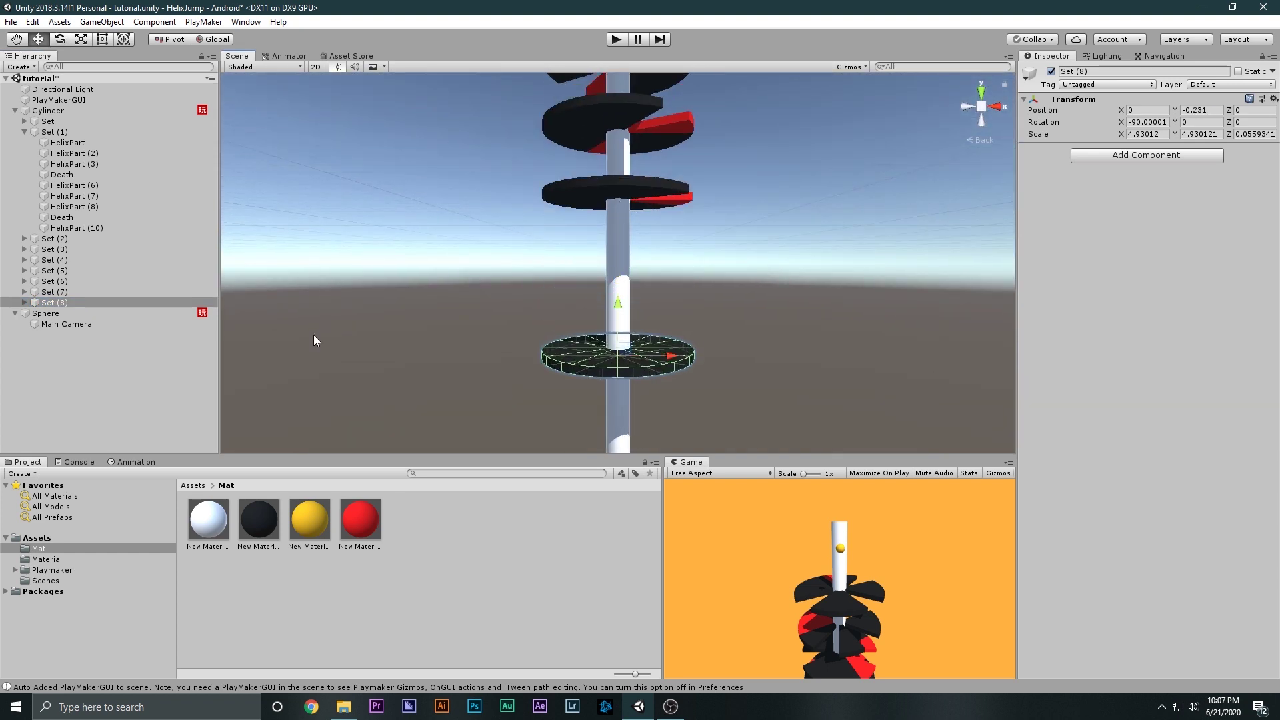
pyautogui.click(53, 302)
# - Duplicate the red material in the Mat folder
pyautogui.click(439, 531)
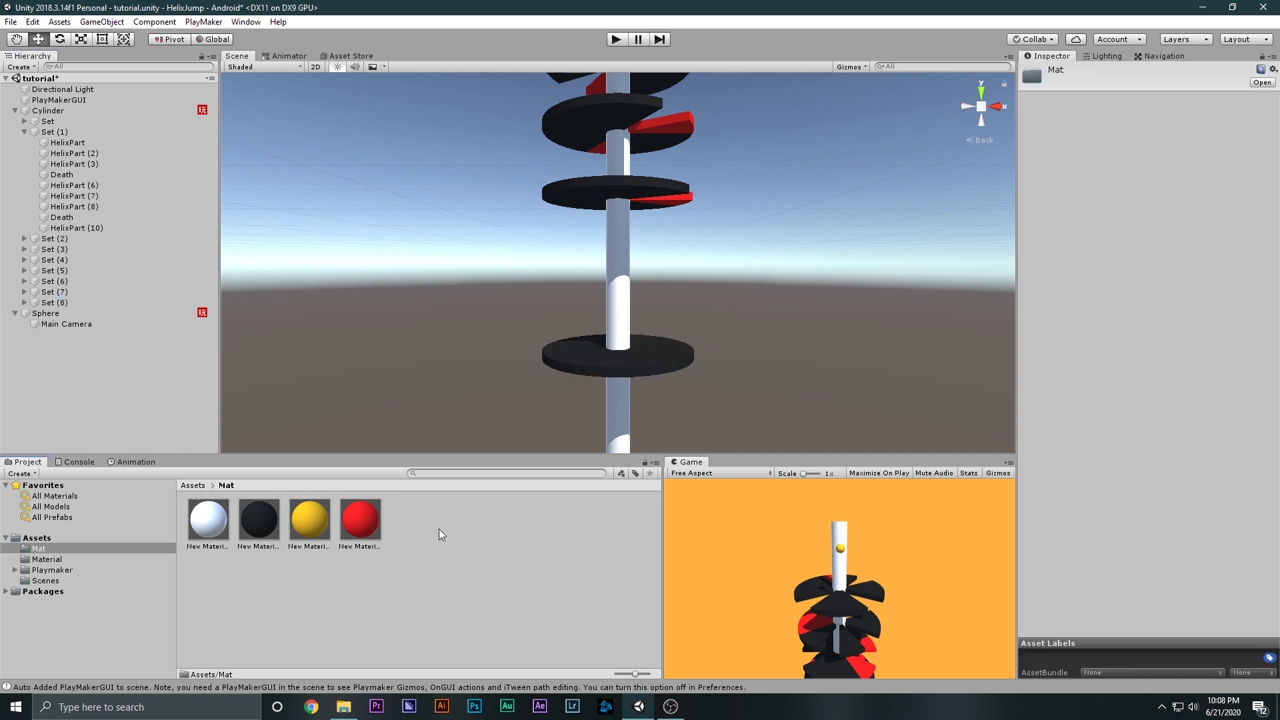
pyautogui.rightClick(439, 531)
pyautogui.click(430, 573)
pyautogui.hotkey('ctrl', 'd')
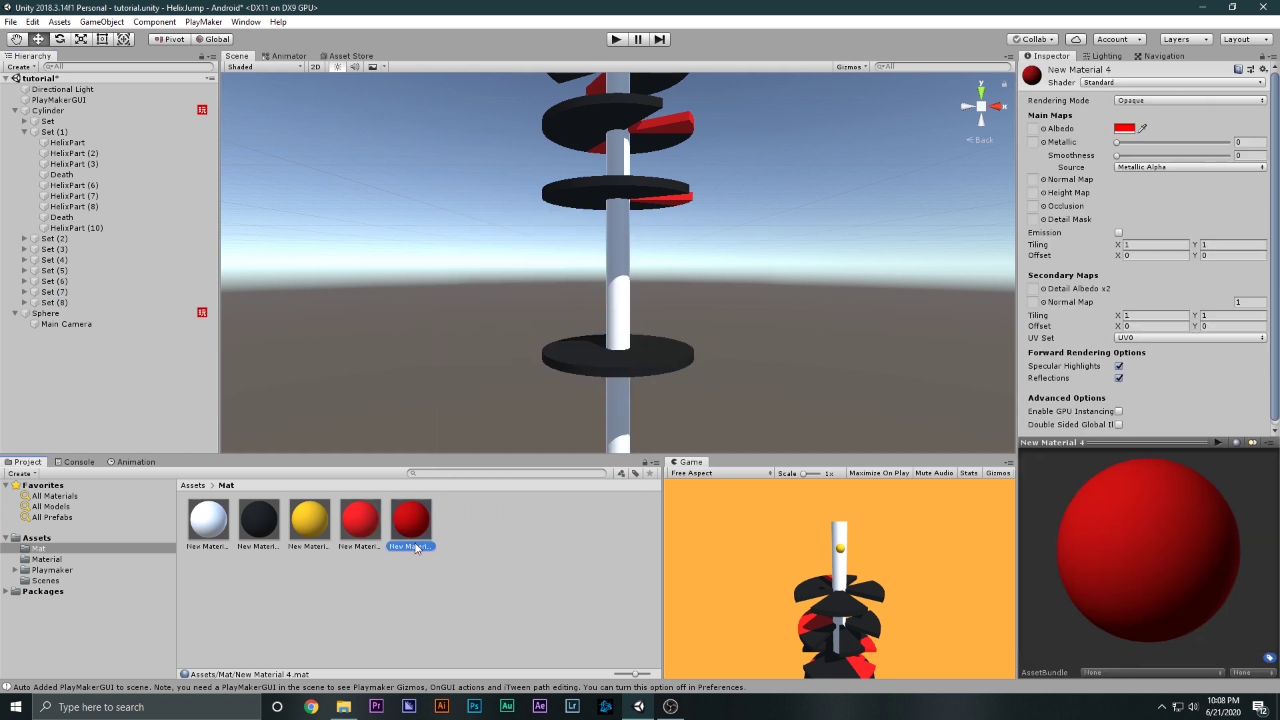
# - Select all the wedges of Set (8) and apply the duplicated red material, New Material 4, to them
pyautogui.click(23, 302)
pyautogui.click(83, 312)
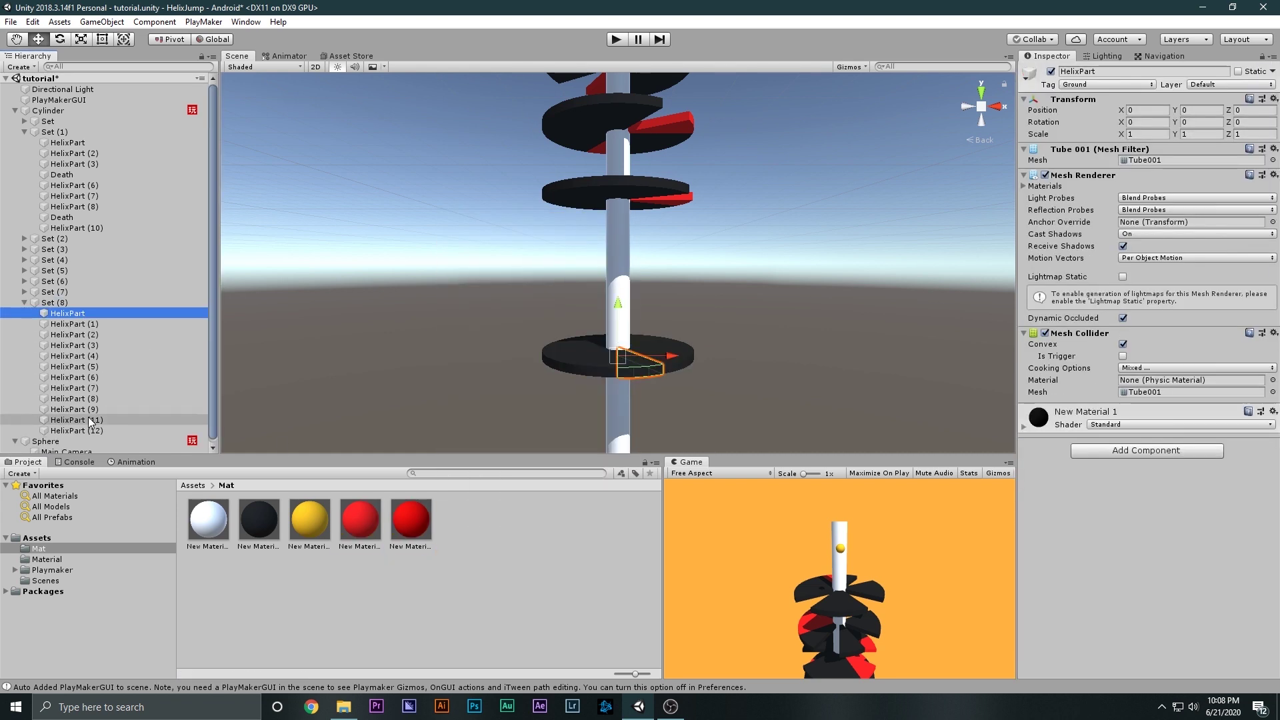
pyautogui.keyDown('shift'); pyautogui.click(86, 430); pyautogui.keyUp('shift')
pyautogui.moveTo(403, 520); pyautogui.dragTo(1079, 530)
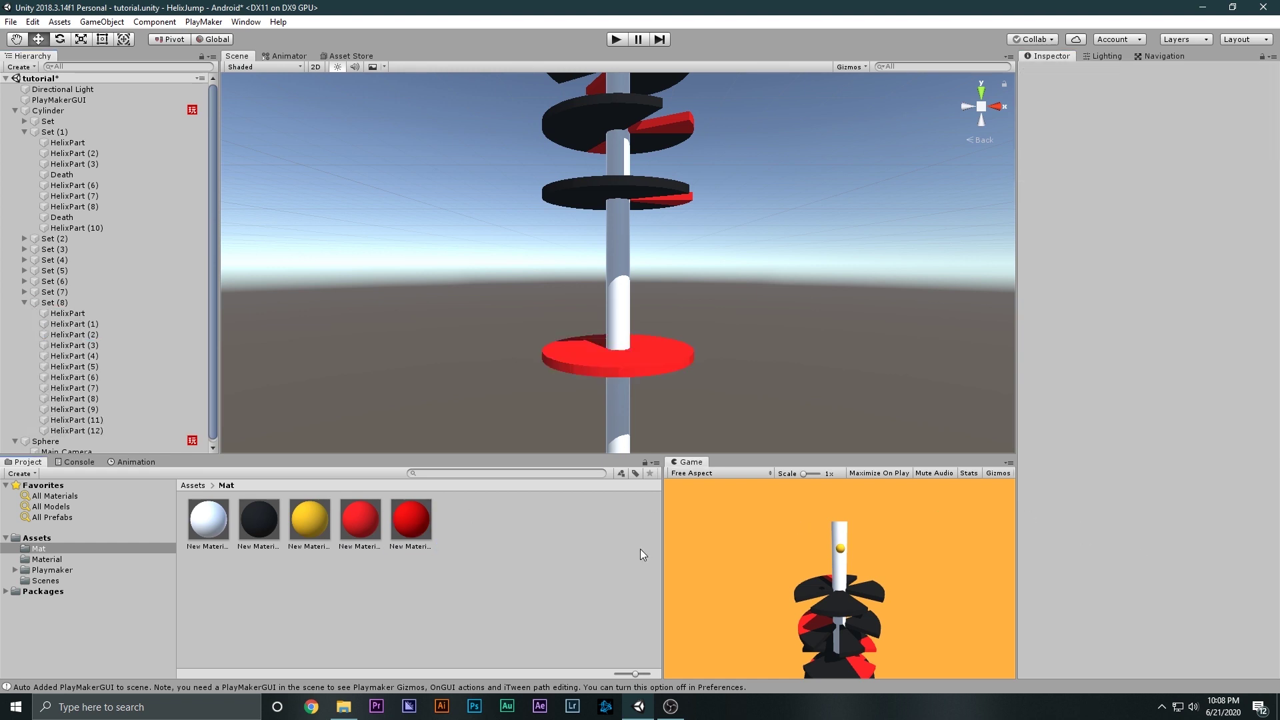
# - Change the albedo colour of New Material 4 from the Mat folder to bright sky blue
pyautogui.click(411, 520)
pyautogui.click(1123, 128)
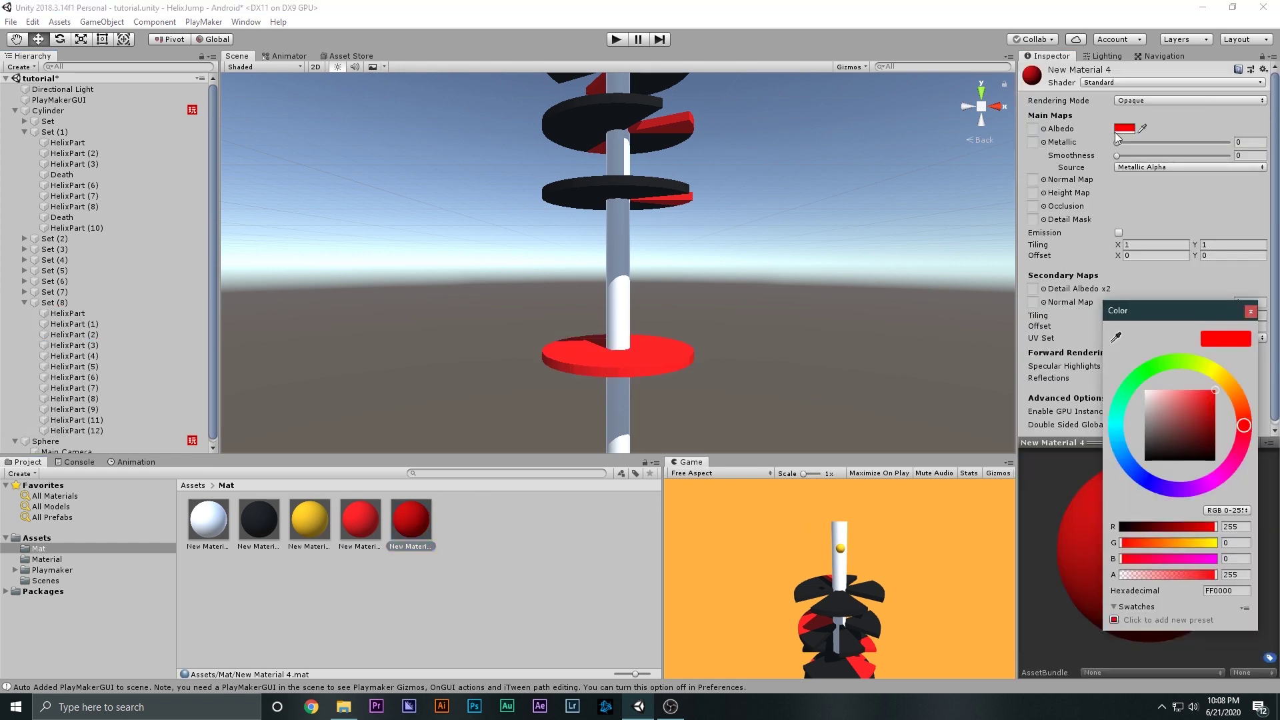
pyautogui.moveTo(1120, 458)
pyautogui.mouseDown()
pyautogui.moveTo(1124, 422)
pyautogui.moveTo(1117, 450)
pyautogui.mouseUp()
pyautogui.click(527, 527)
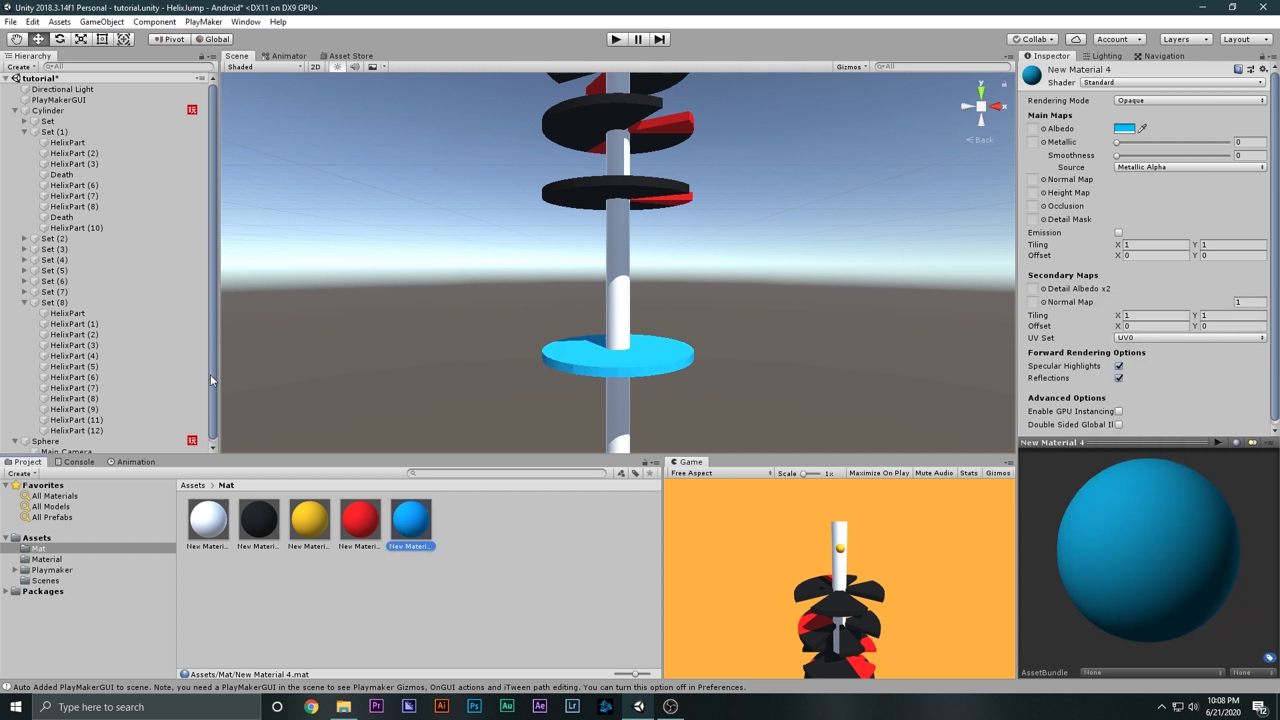
# - Select all wedges of Set (8) and add a new tag named Level Comp to the project's tags
pyautogui.click(87, 313)
pyautogui.keyDown('shift'); pyautogui.click(75, 430); pyautogui.keyUp('shift')
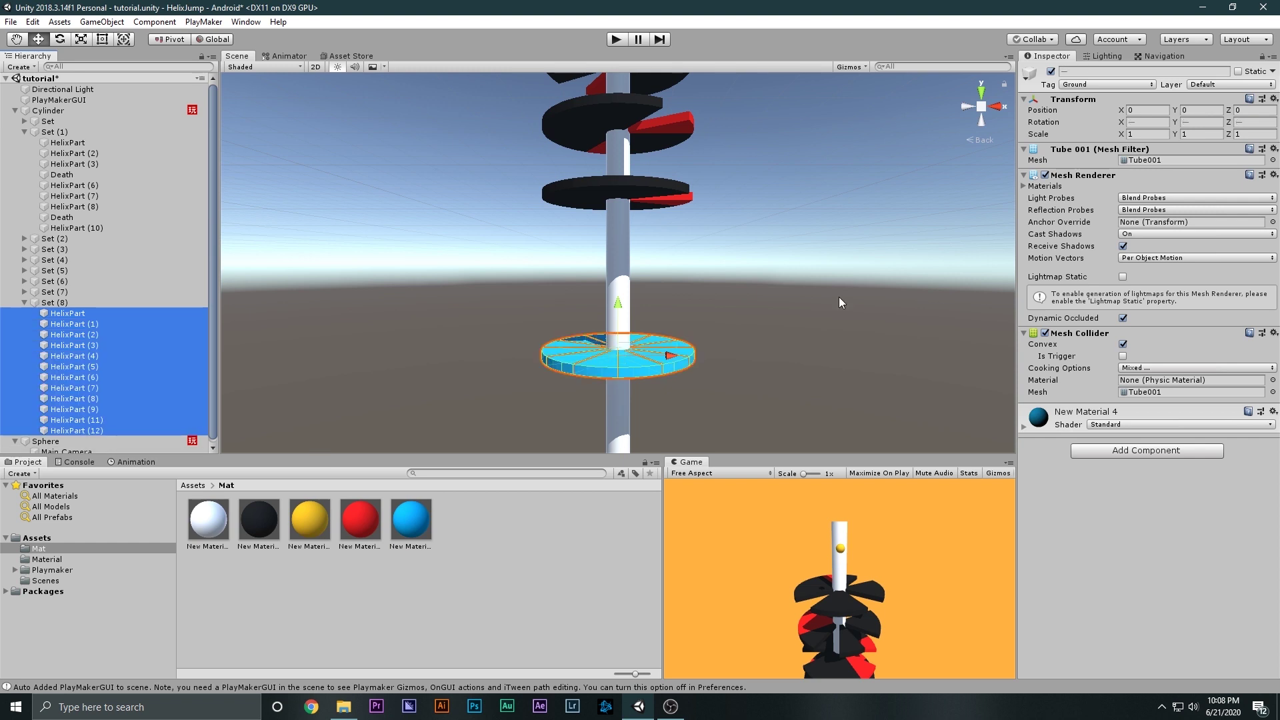
pyautogui.click(1072, 85)
pyautogui.click(1112, 242)
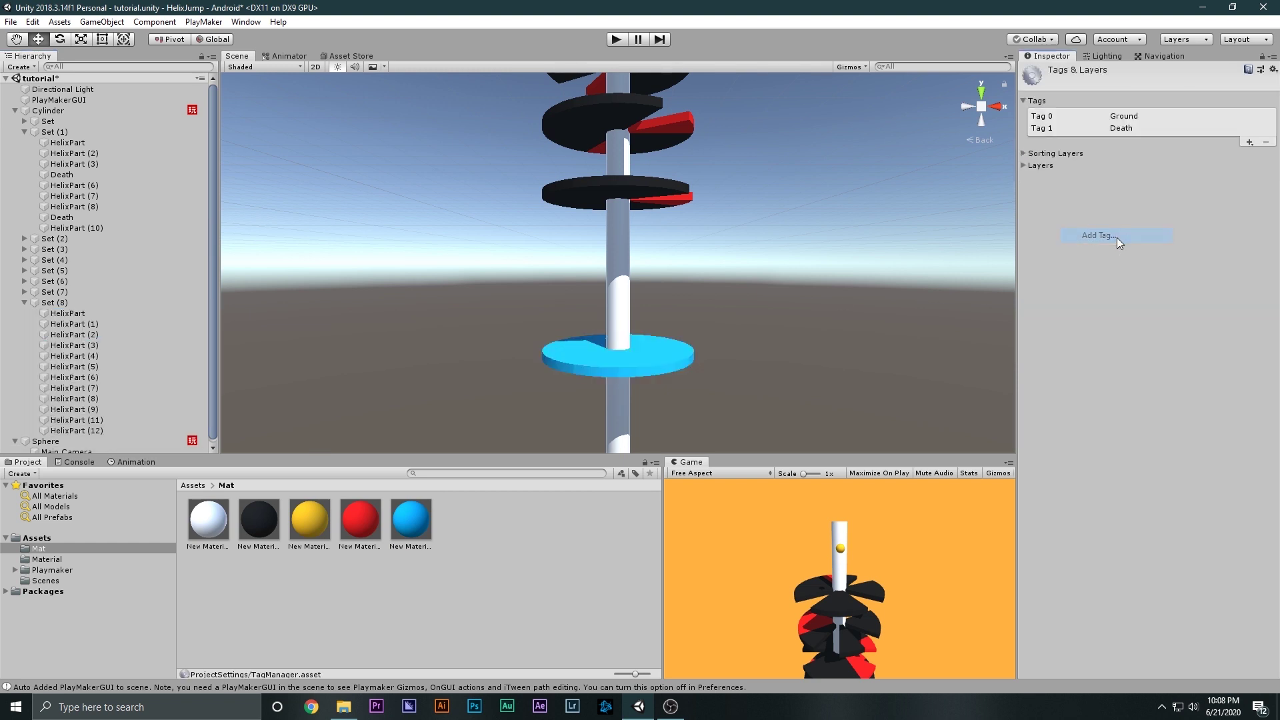
pyautogui.click(1250, 142)
pyautogui.write('>')
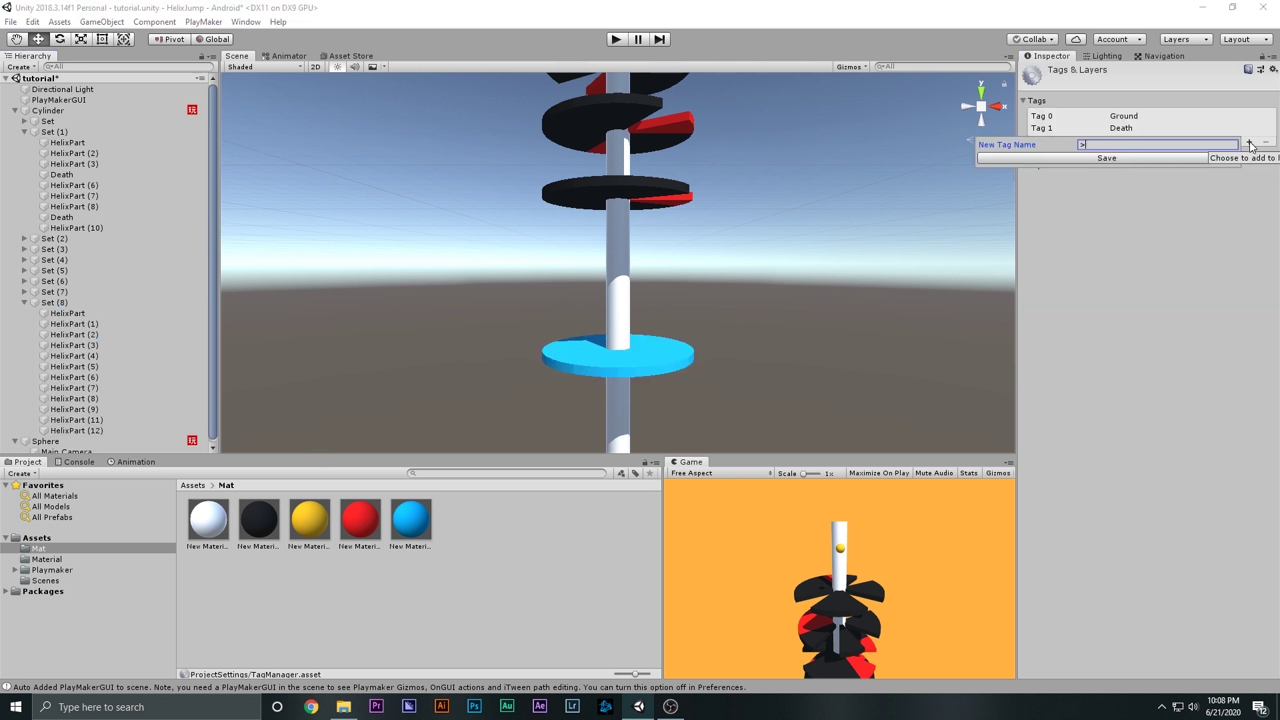
pyautogui.write('eLevel Comp')
pyautogui.press('Return')
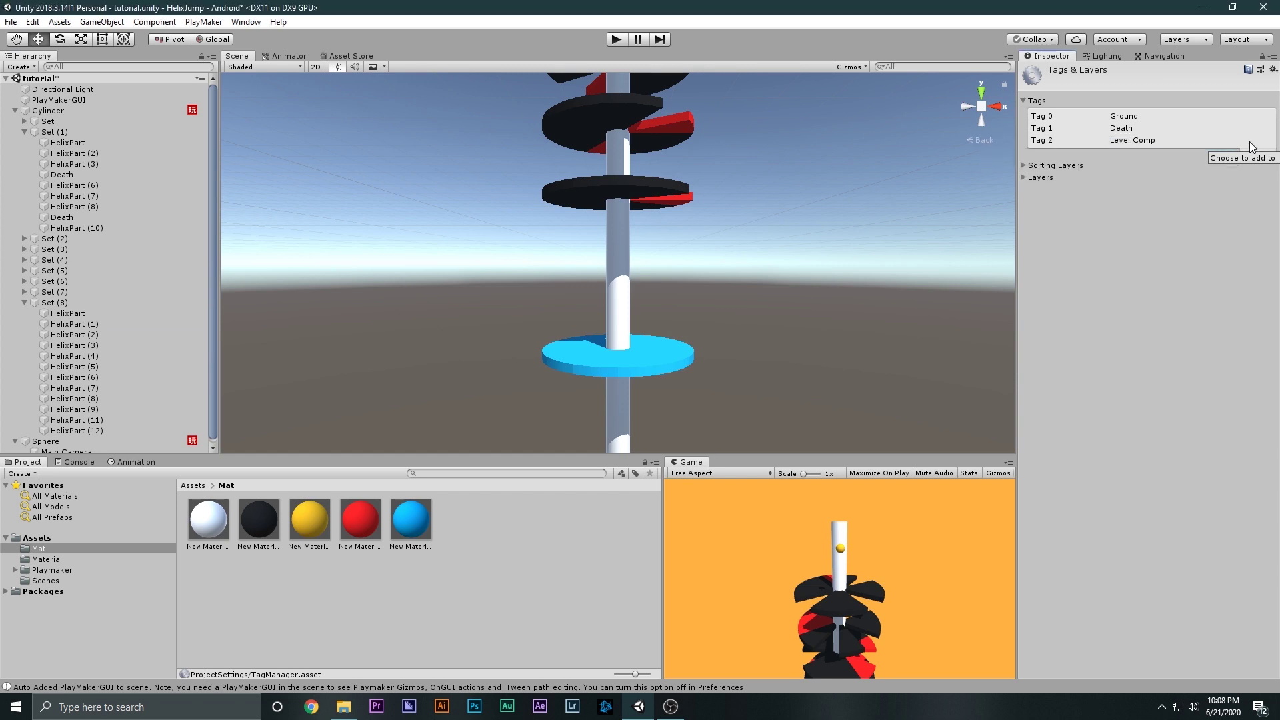
# - Assign the Level Comp tag to all the HelixPart wedges of Set (8)
pyautogui.click(117, 302)
pyautogui.click(102, 311)
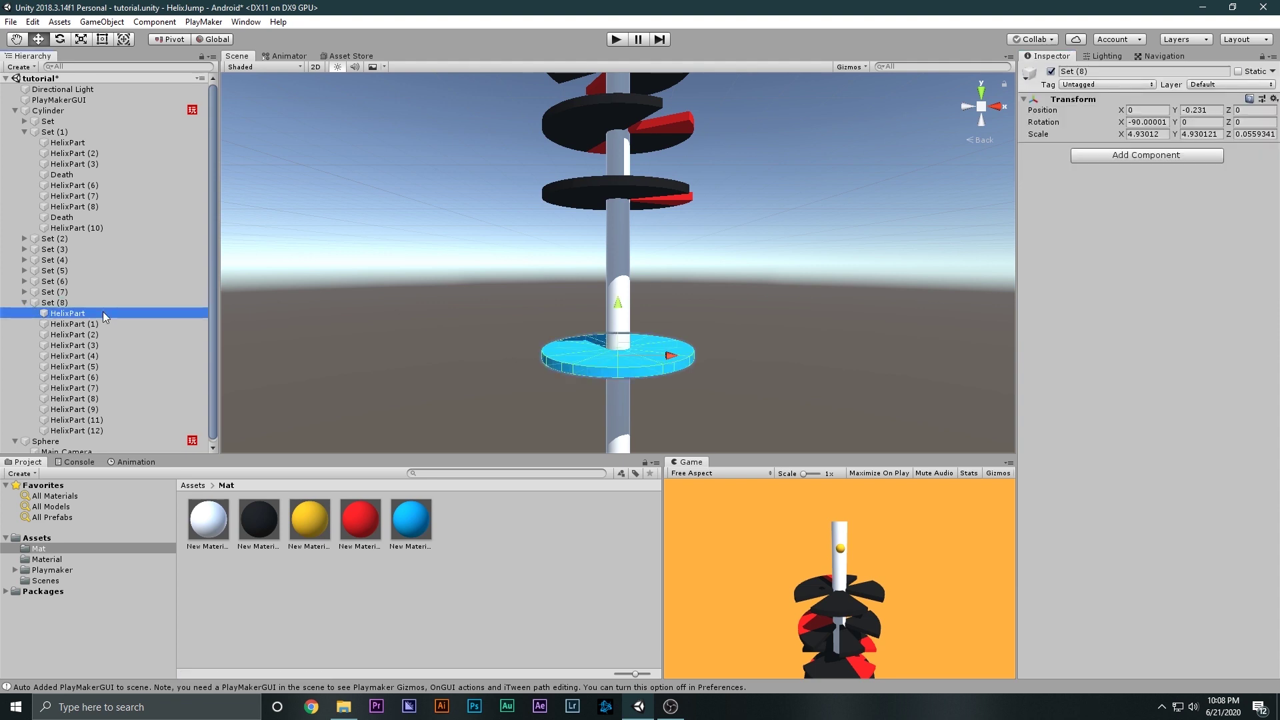
pyautogui.keyDown('shift'); pyautogui.click(73, 430); pyautogui.keyUp('shift')
pyautogui.click(1084, 85)
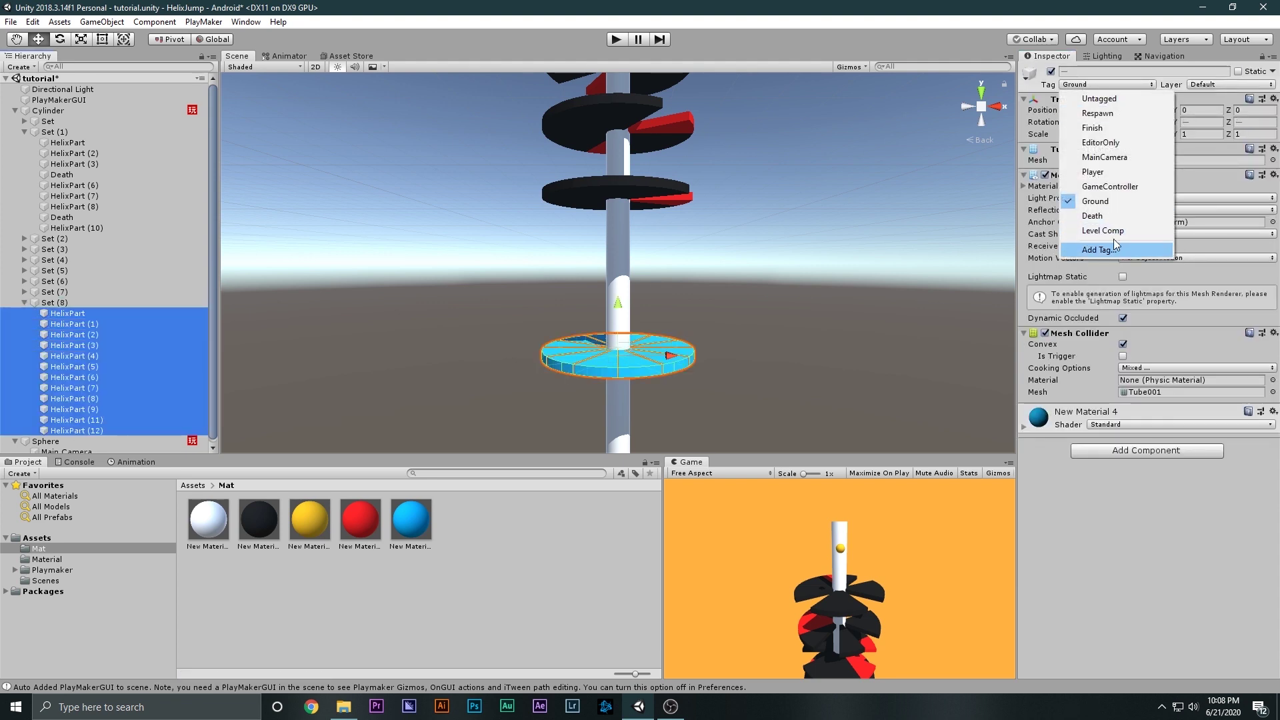
pyautogui.click(1100, 231)
# - In State 1 of the Sphere's FSM, duplicate the Death Collision Event and set the copy's collide tag to Level Comp
pyautogui.click(55, 302)
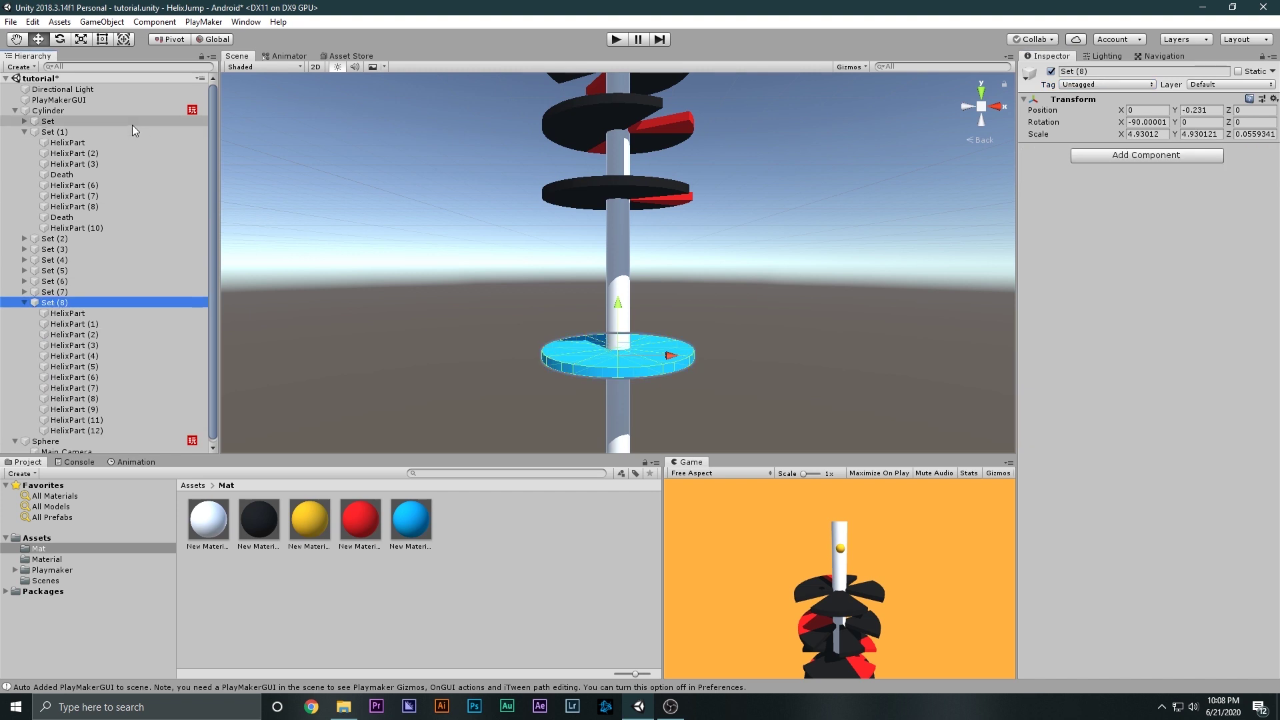
pyautogui.scroll(-1, 55, 386)
pyautogui.click(47, 439)
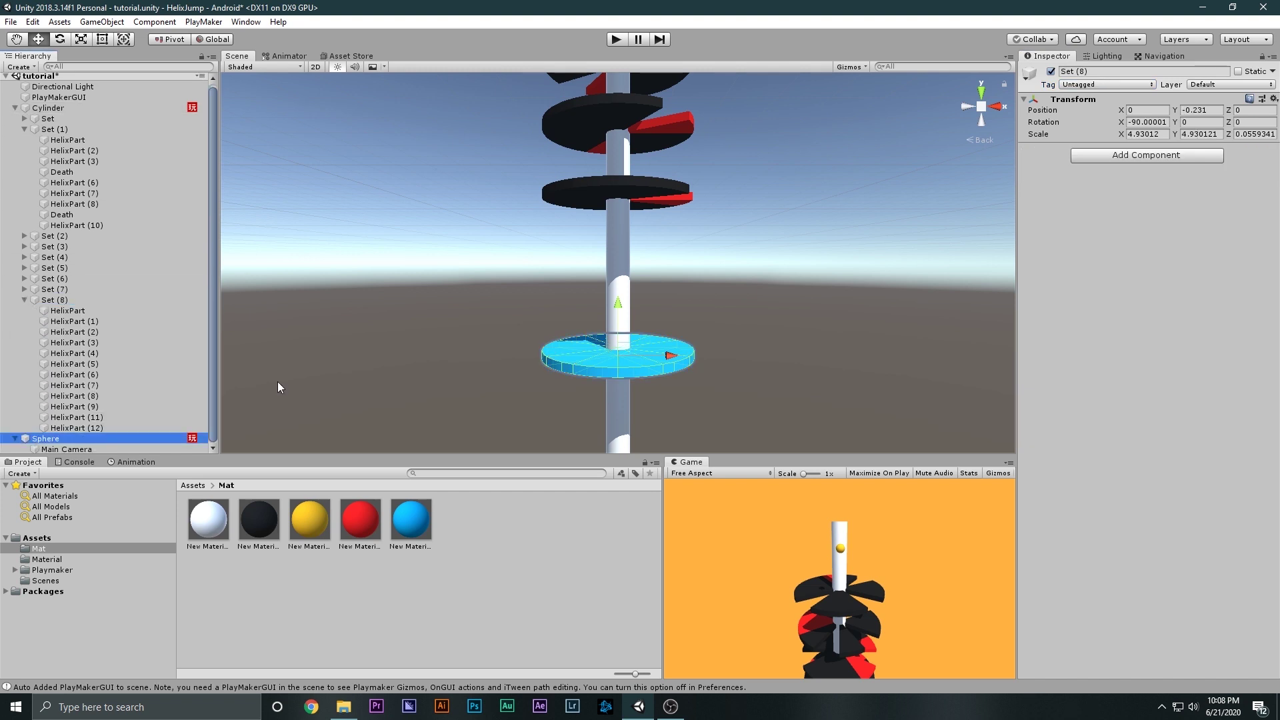
pyautogui.scroll(-3, 1241, 401)
pyautogui.click(1250, 484)
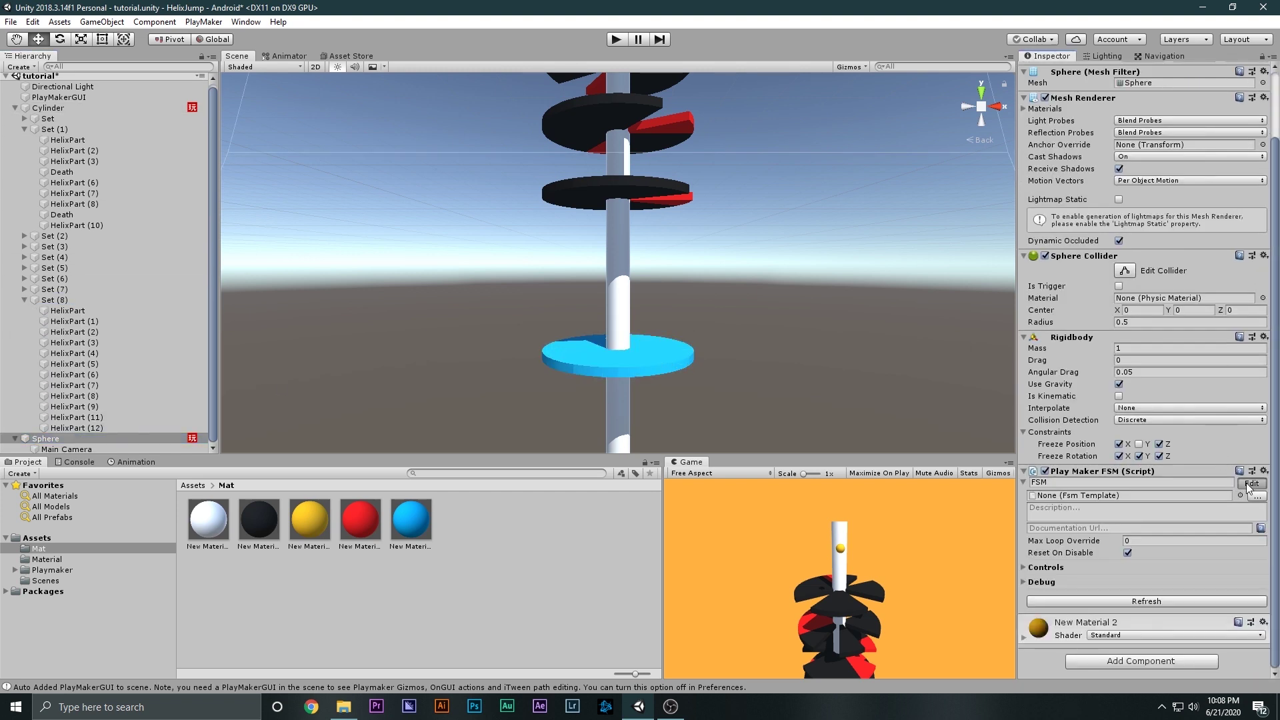
pyautogui.click(671, 324)
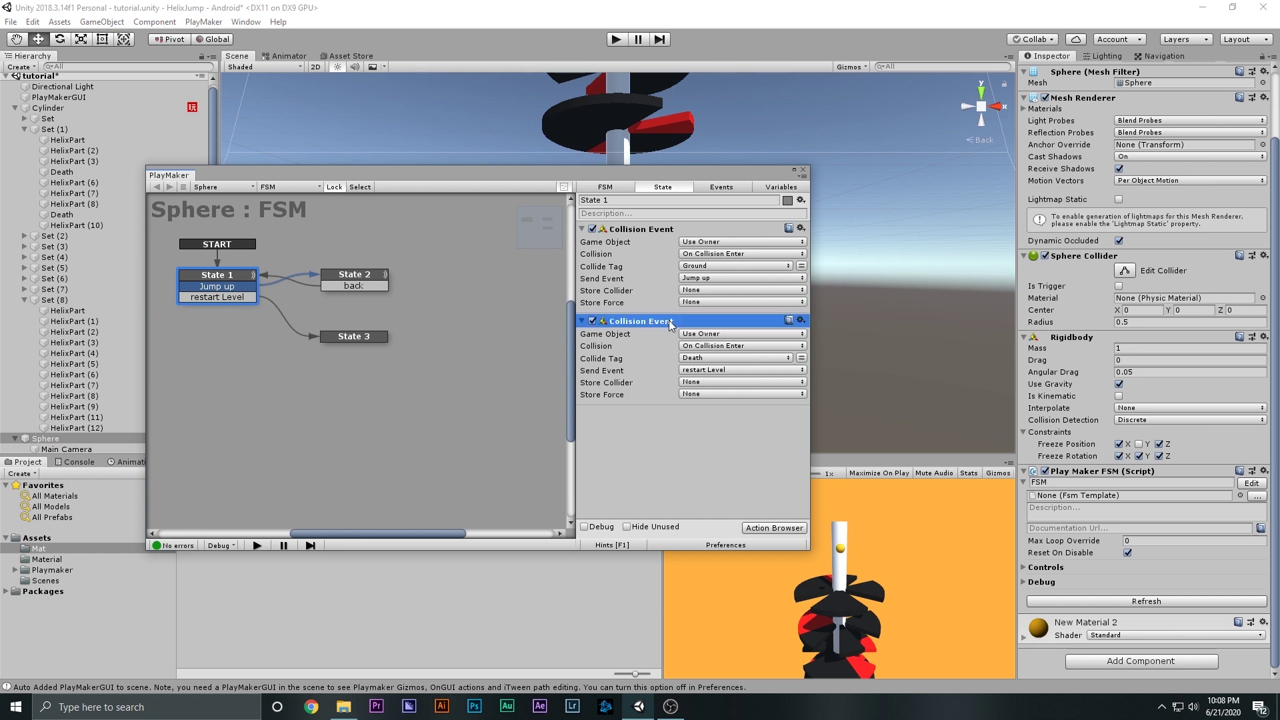
pyautogui.hotkey('ctrl', 'v')
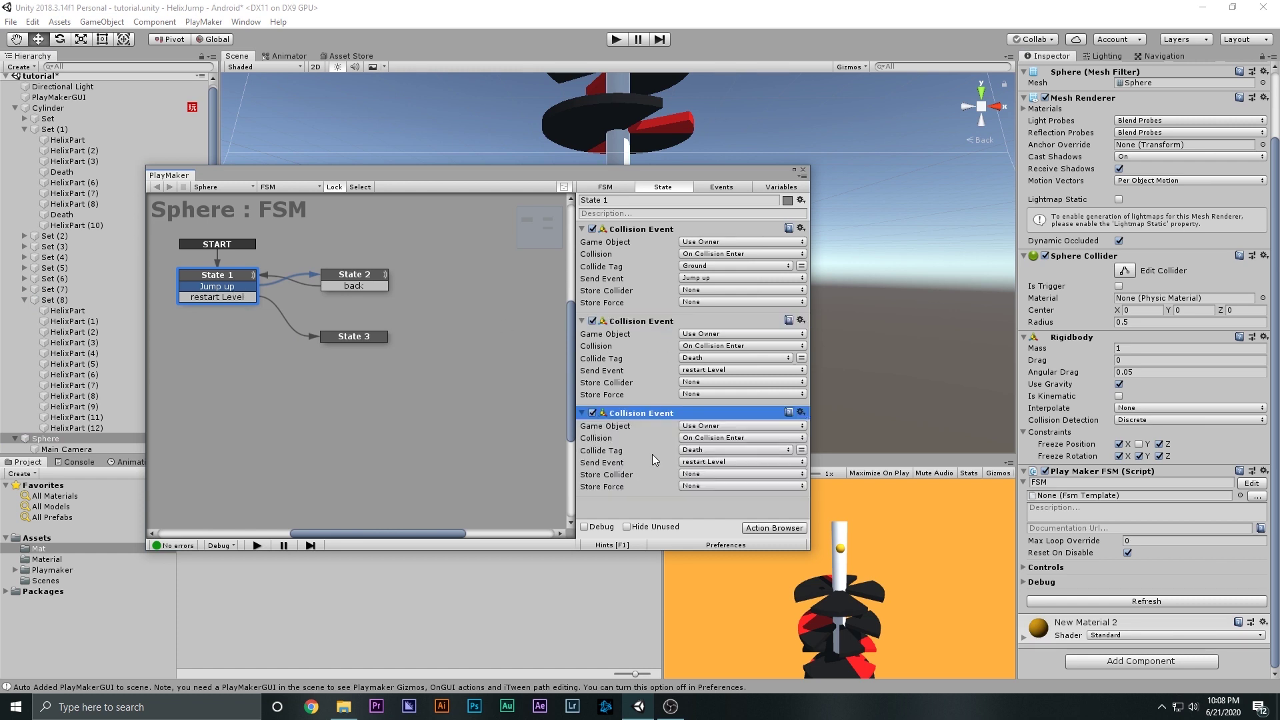
pyautogui.click(695, 452)
pyautogui.click(738, 613)
# - Create a new event named Next Level as the send event of the Level Comp Collision Event
pyautogui.click(700, 462)
pyautogui.click(723, 582)
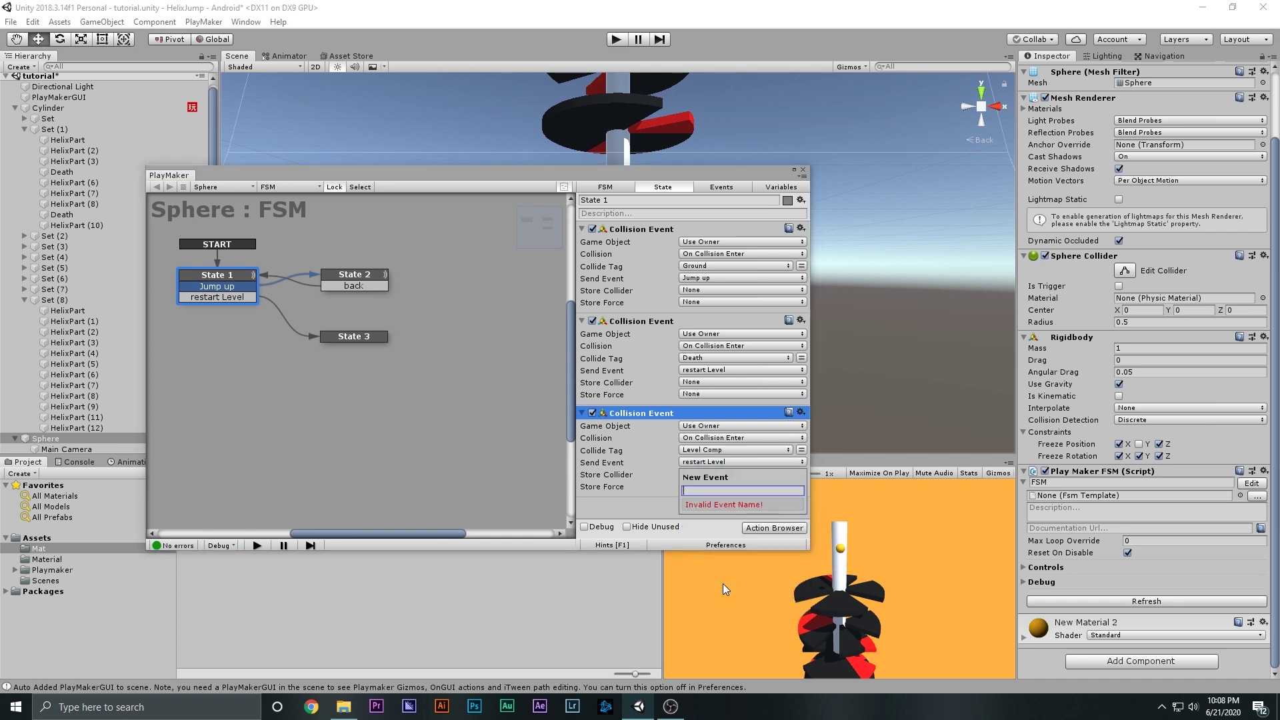
pyautogui.write('Next')
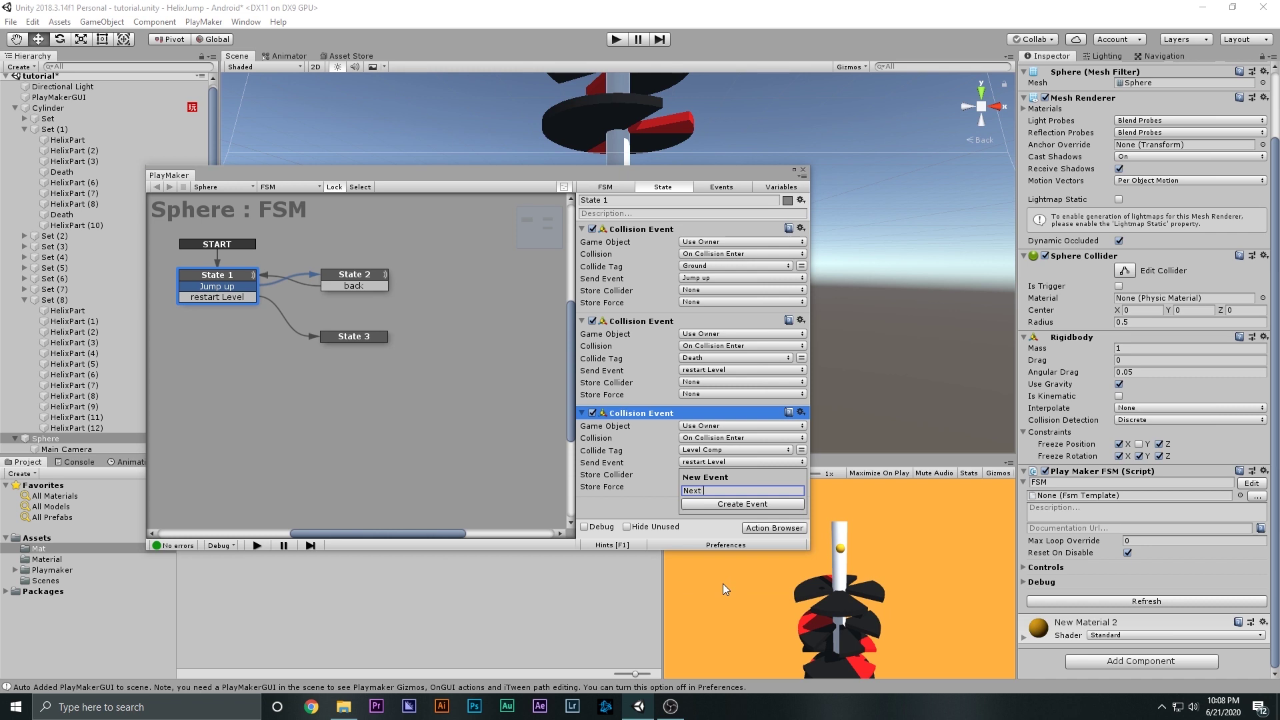
pyautogui.write(' Level')
pyautogui.press('Return')
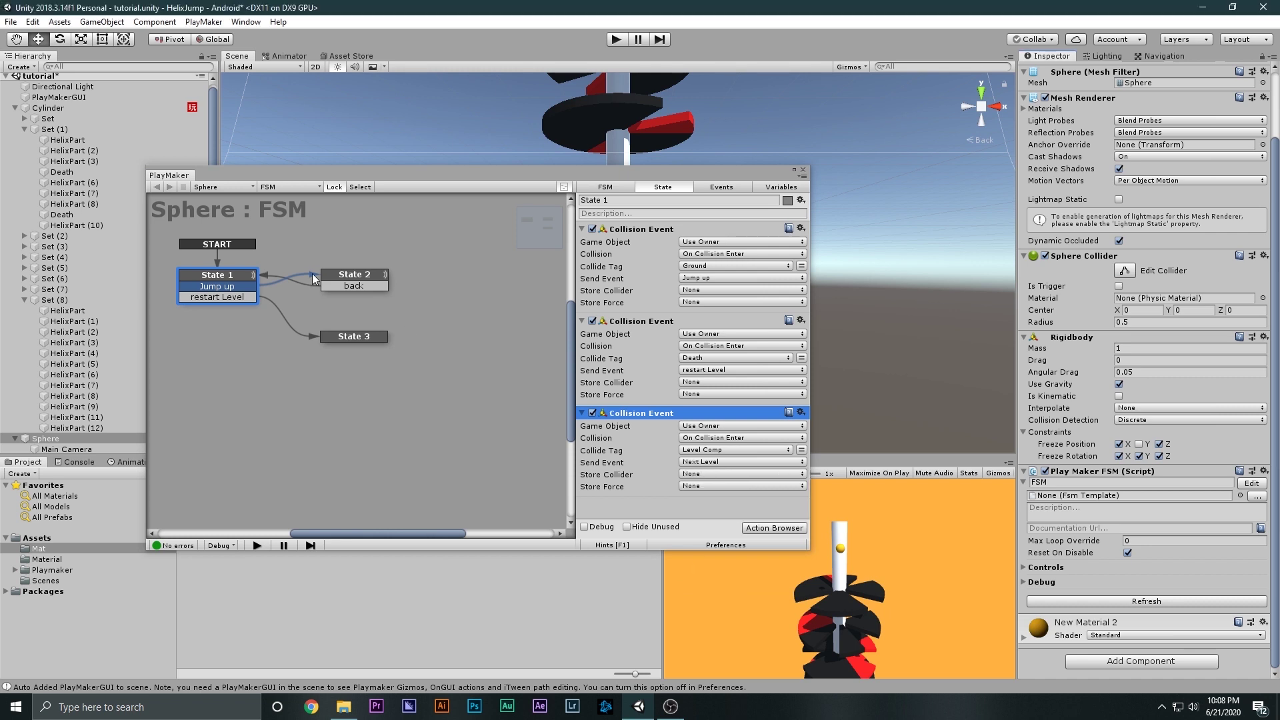
# - Add a Next Level transition to State 1 and link it to a new state placed below State 3
pyautogui.click(254, 274)
pyautogui.click(265, 281)
pyautogui.click(214, 276)
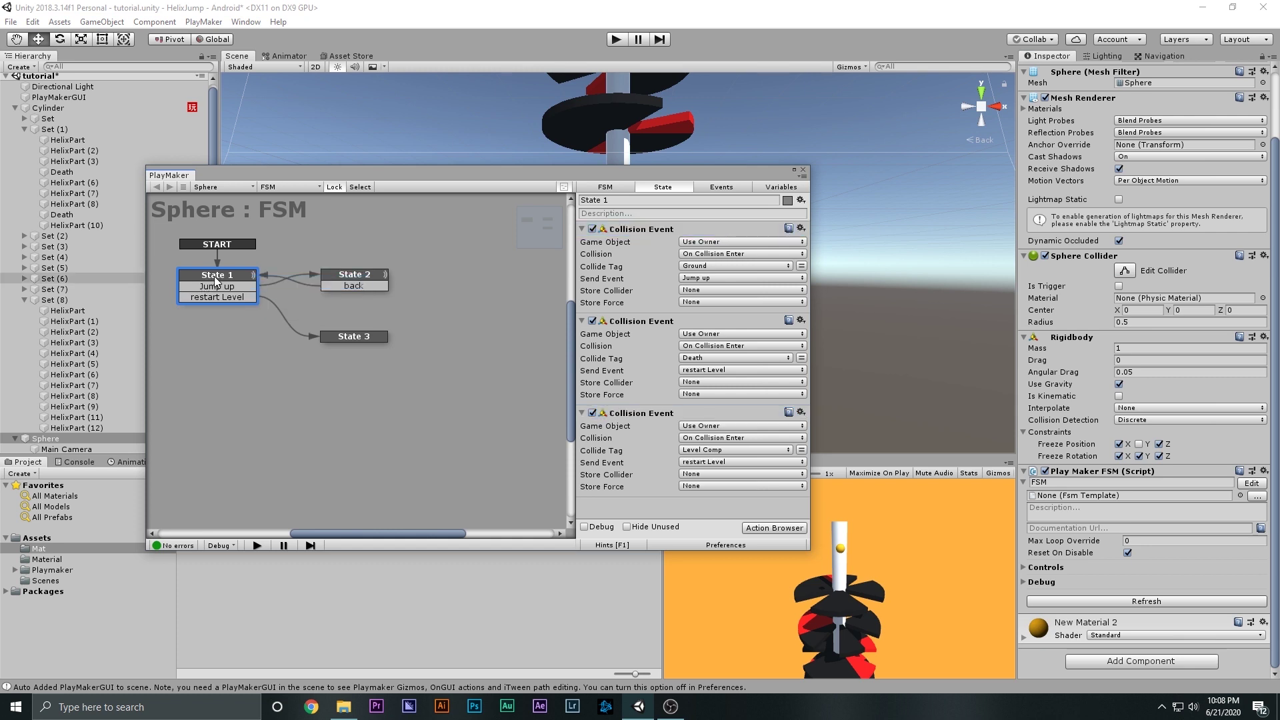
pyautogui.rightClick(216, 280)
pyautogui.moveTo(300, 285)
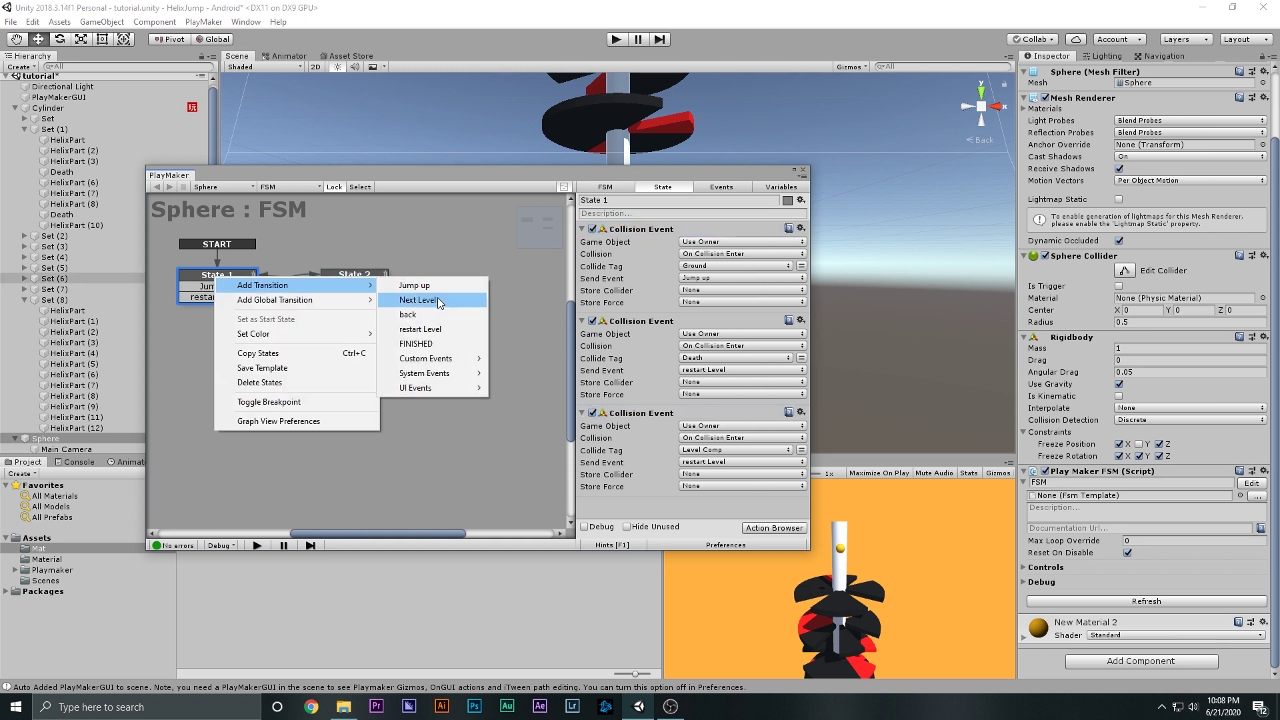
pyautogui.click(440, 301)
pyautogui.keyDown('ctrl'); pyautogui.click(339, 380); pyautogui.keyUp('ctrl')
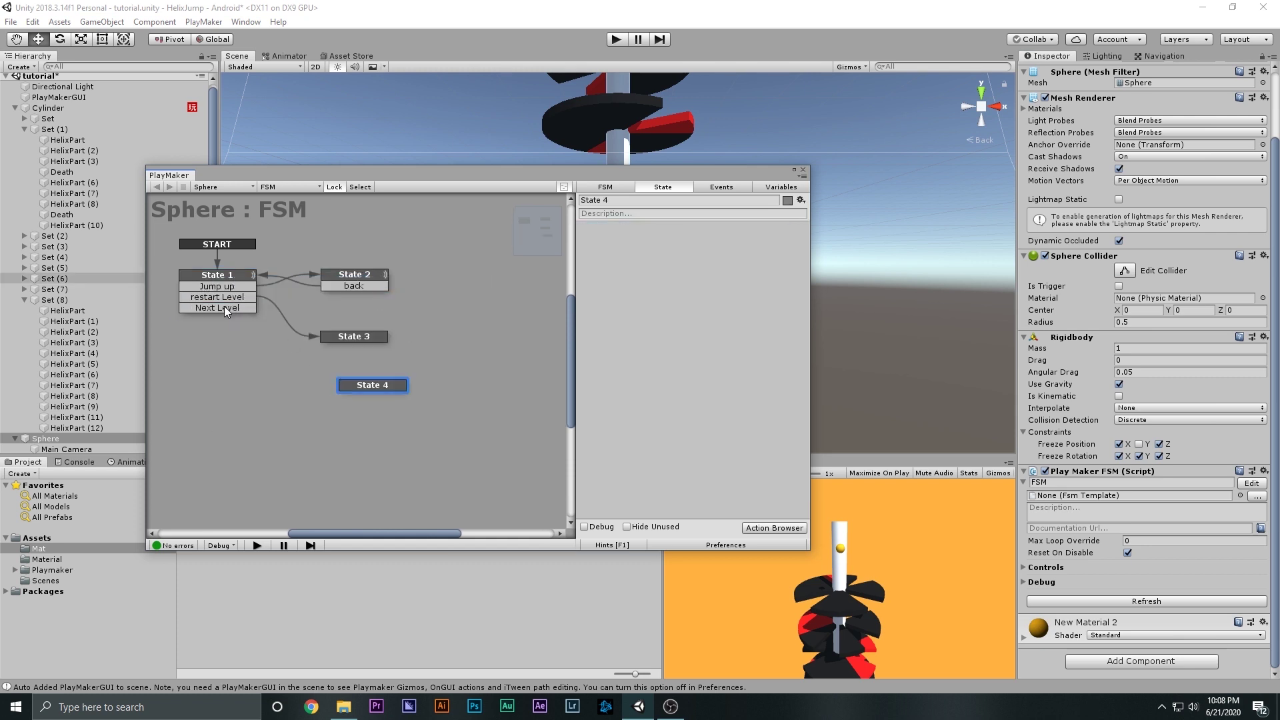
pyautogui.moveTo(224, 306); pyautogui.dragTo(354, 392)
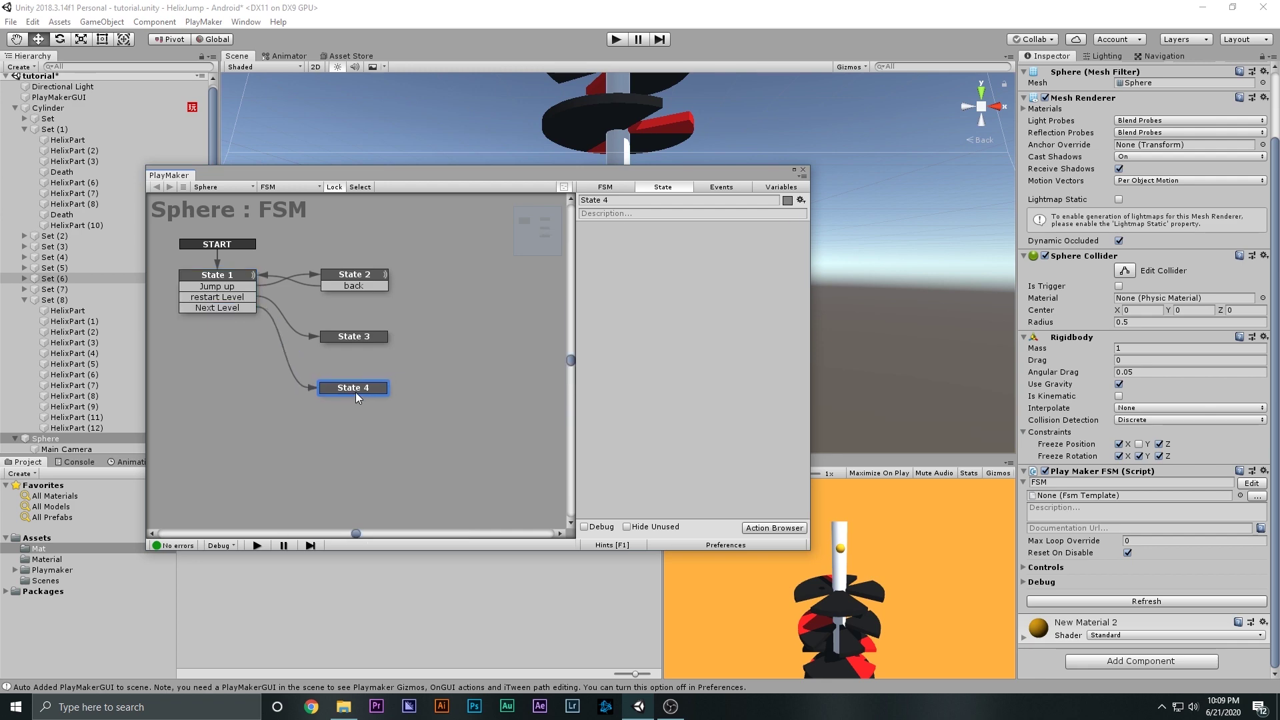
# - Add a Load Level action to State 4 and close the FSM editor
pyautogui.doubleClick(587, 355)
pyautogui.write('le')
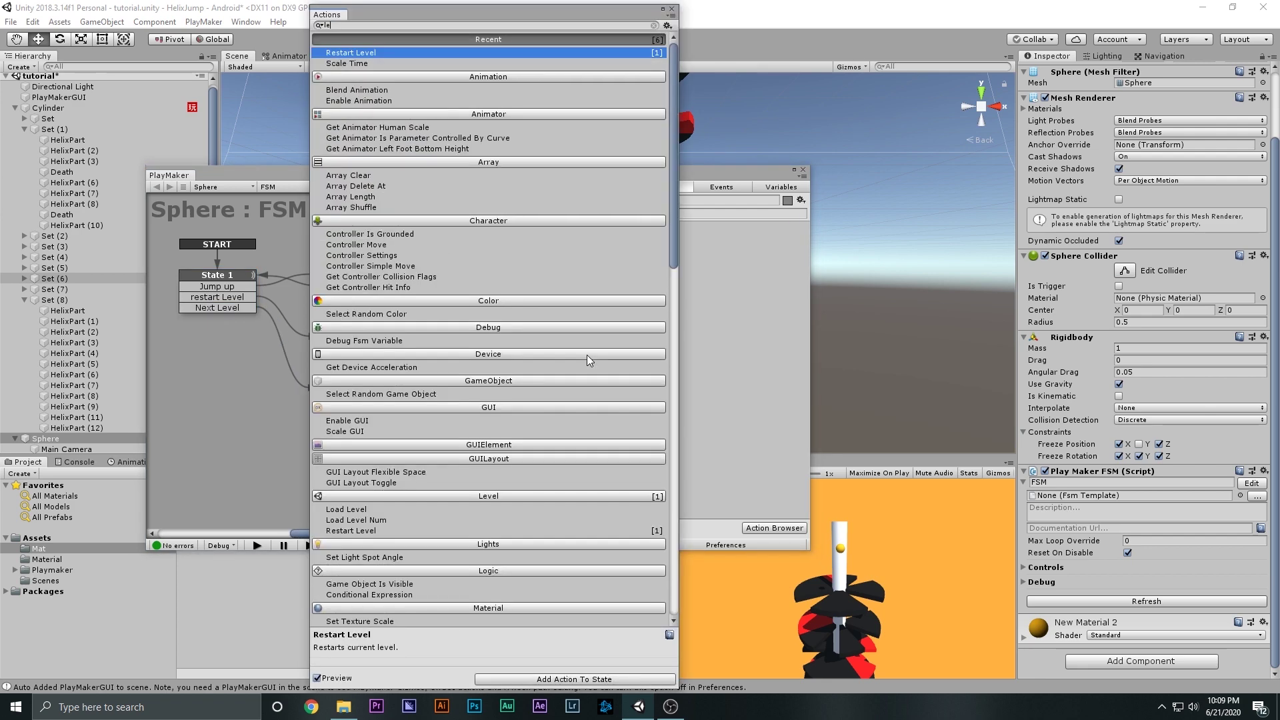
pyautogui.press('BackSpace')
pyautogui.write('oad')
pyautogui.press('Down')
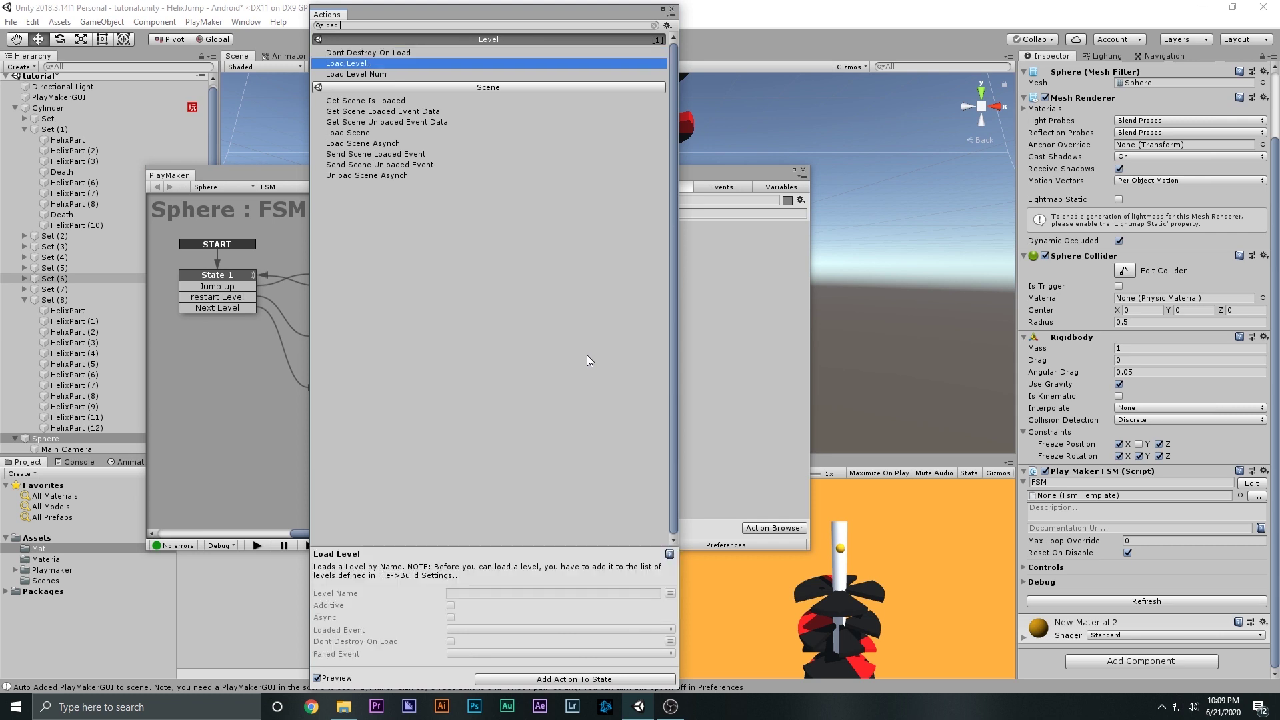
pyautogui.press('Return')
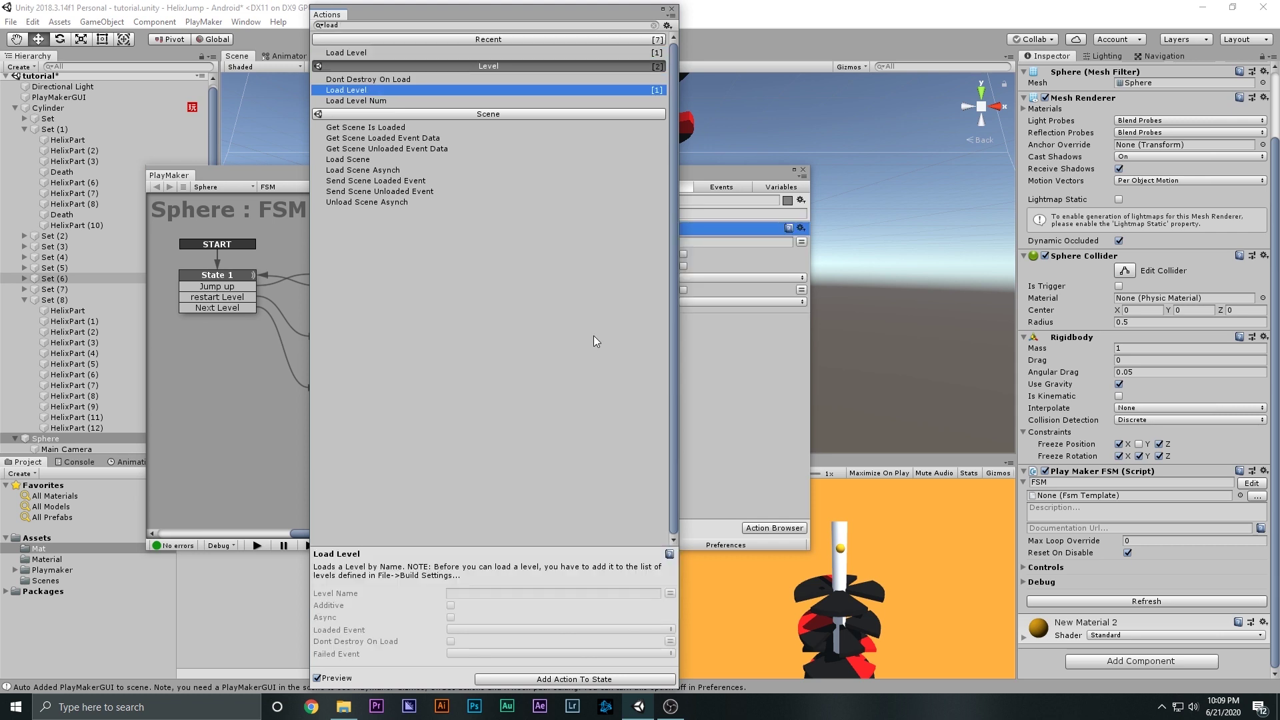
pyautogui.click(672, 10)
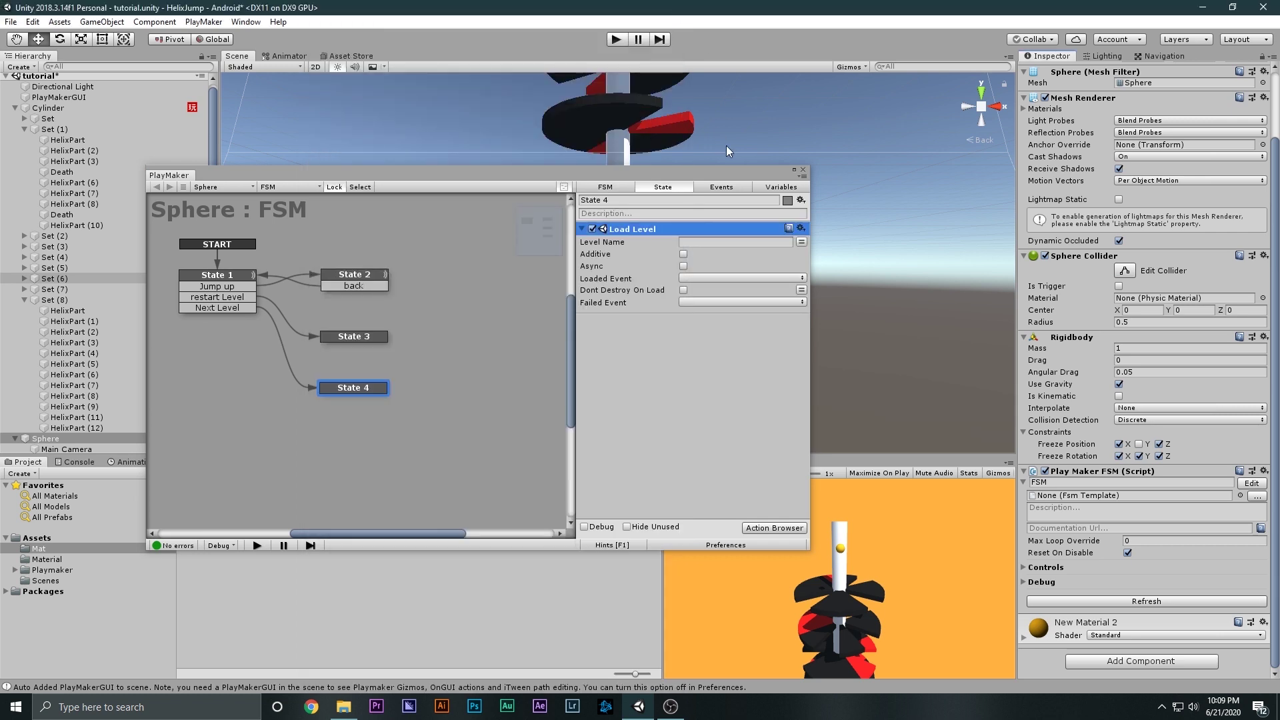
pyautogui.click(803, 169)
# - Save the scene and rename the tutorial scene file in Assets to LEV_1
pyautogui.click(37, 538)
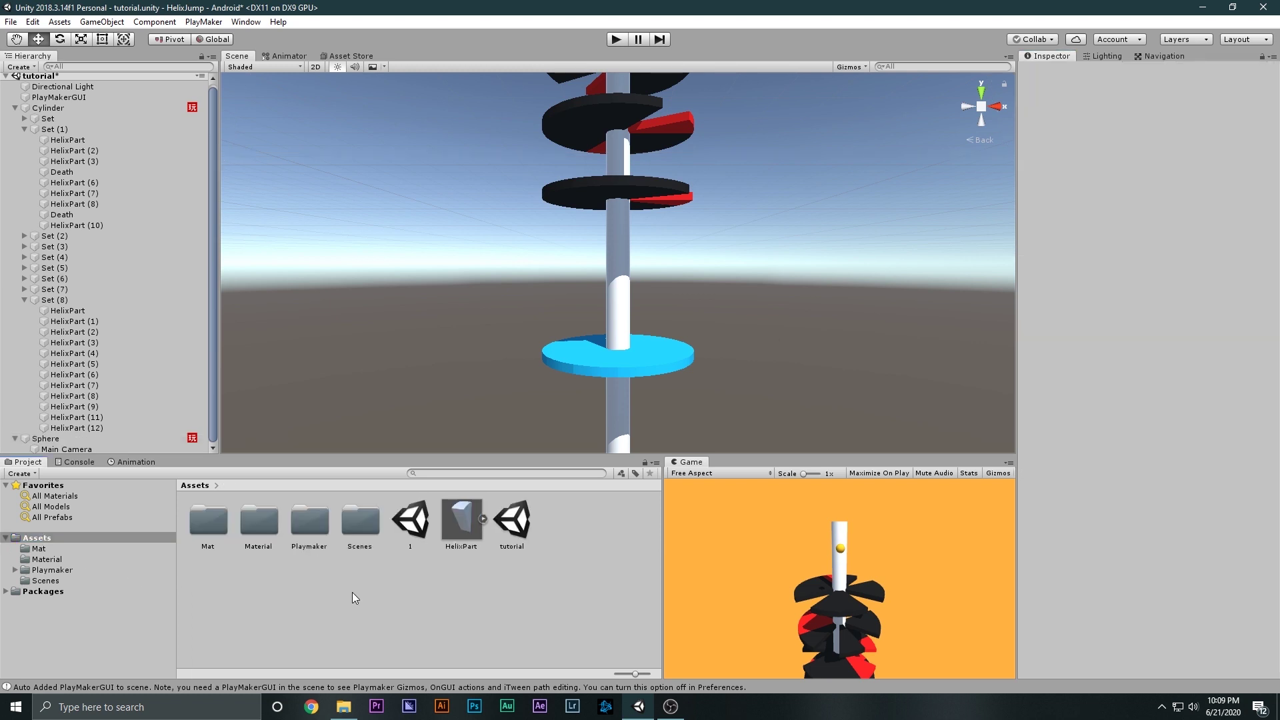
pyautogui.hotkey('ctrl', 's')
pyautogui.click(511, 523)
pyautogui.click(512, 525)
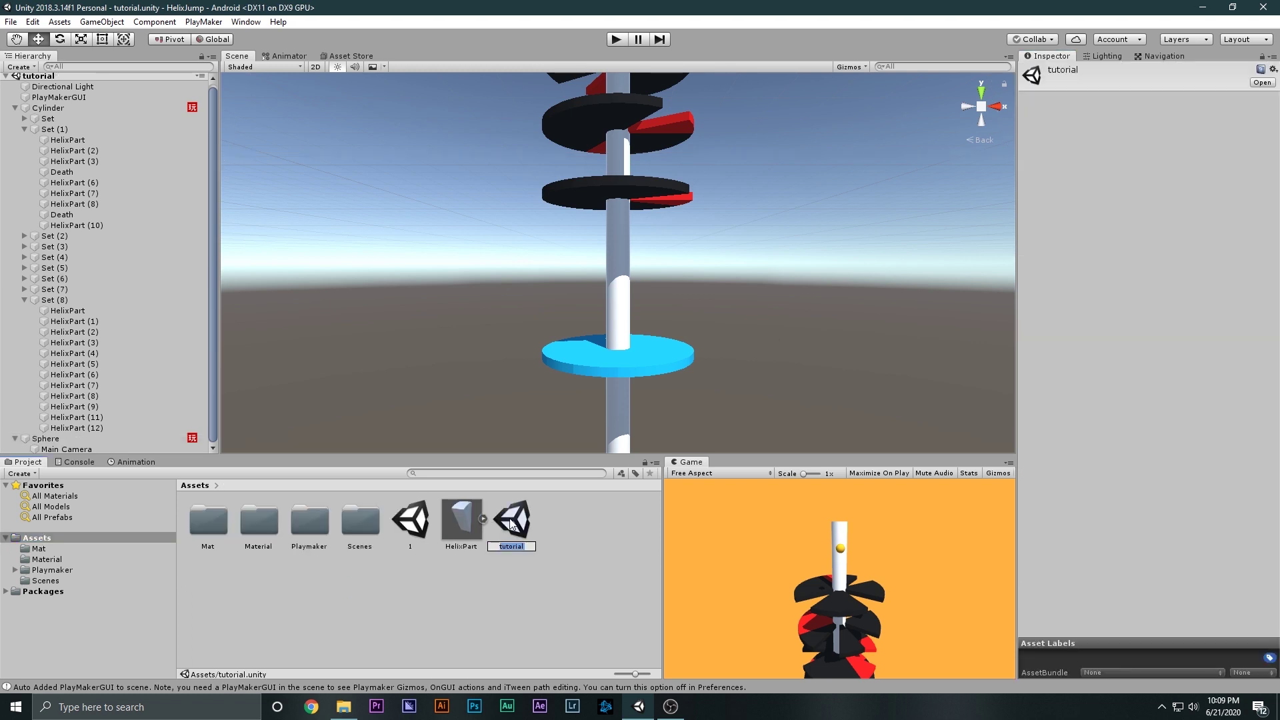
pyautogui.write('LEV_1')
pyautogui.press('Return')
# - Duplicate the LEV_1 scene file and open the copy, LEV_2
pyautogui.hotkey('ctrl', 'd')
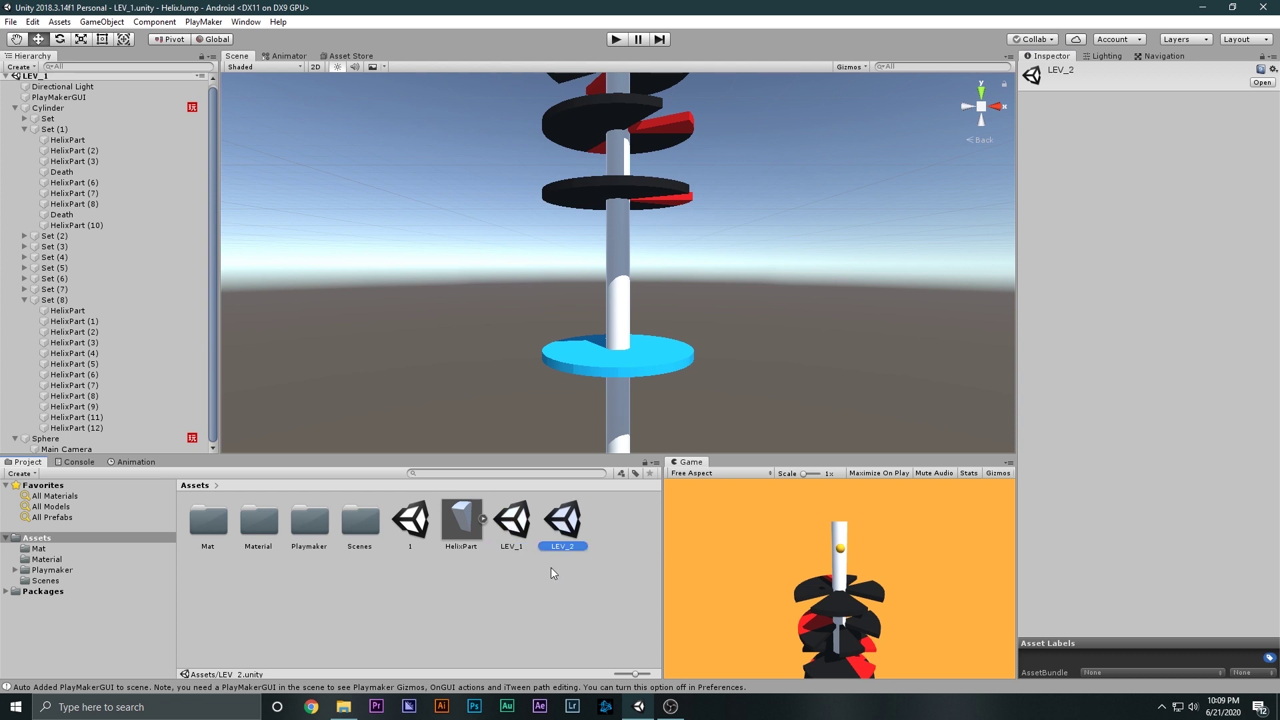
pyautogui.doubleClick(564, 530)
pyautogui.moveTo(638, 291); pyautogui.dragTo(562, 346, button='right')
pyautogui.press('w')
pyautogui.press('s')
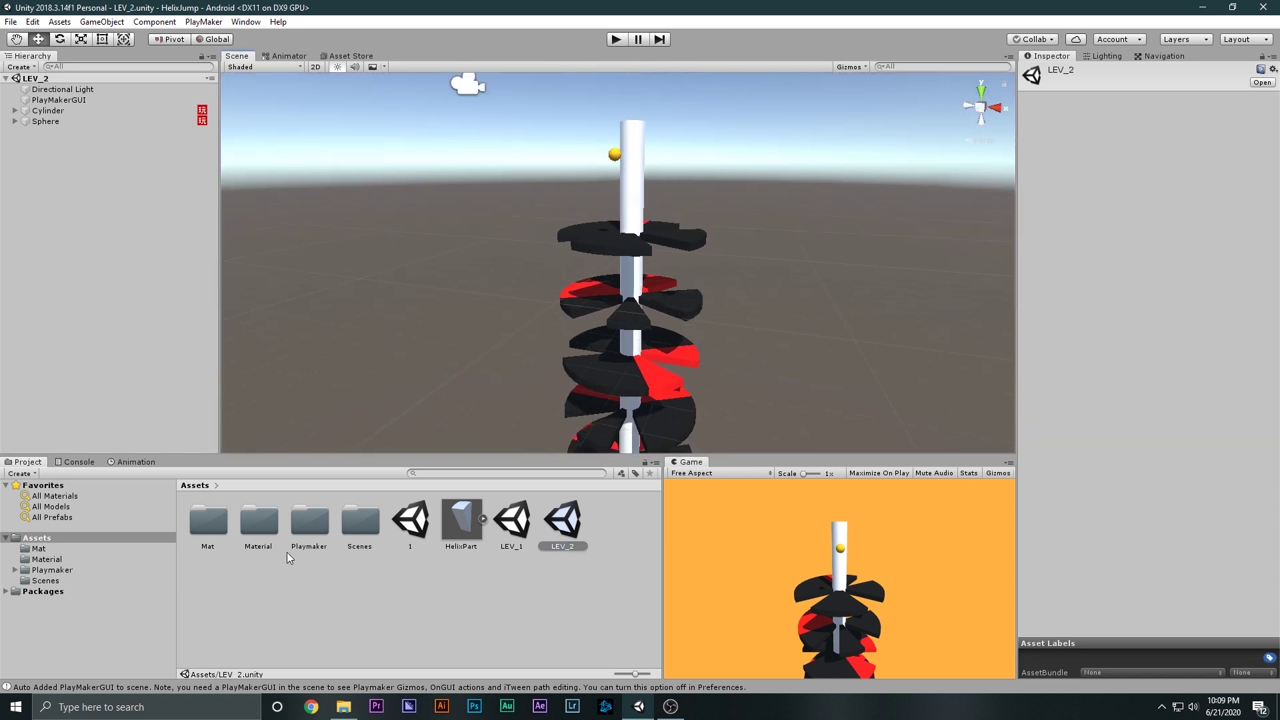
# - Duplicate the Mat folder in Assets and open the copy, Mat 1
pyautogui.click(220, 522)
pyautogui.hotkey('ctrl', 'd')
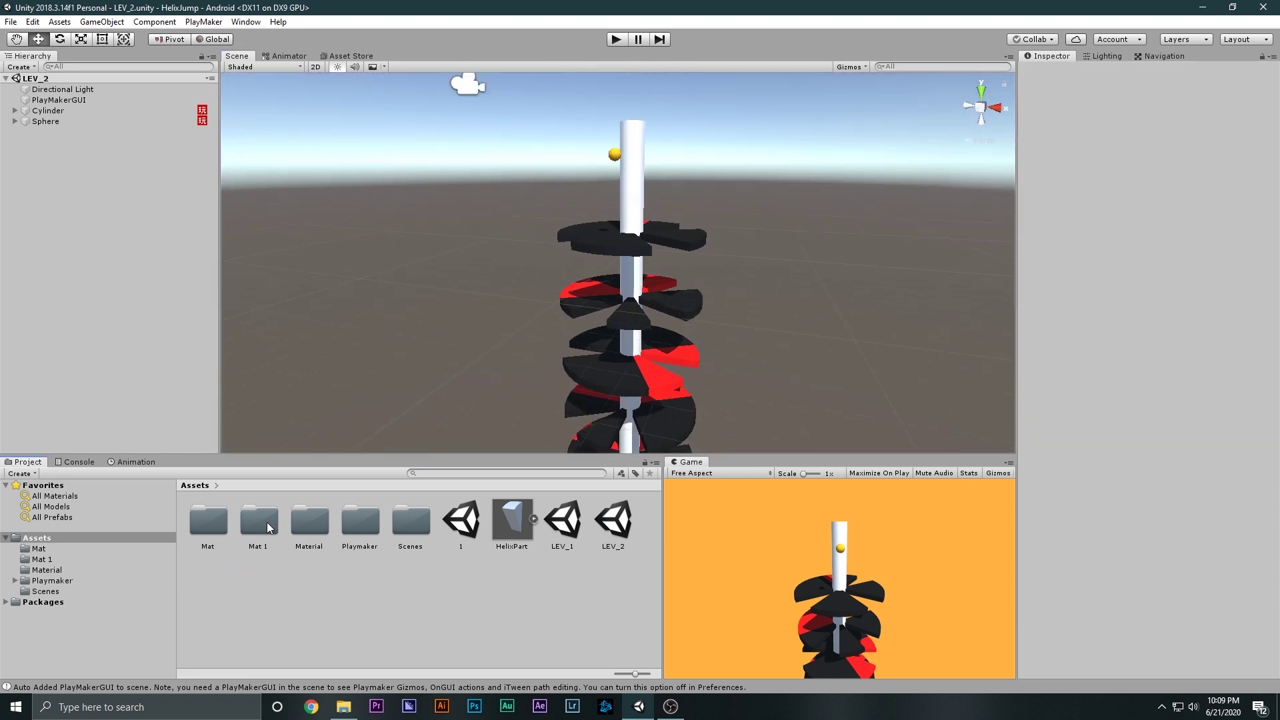
pyautogui.doubleClick(258, 540)
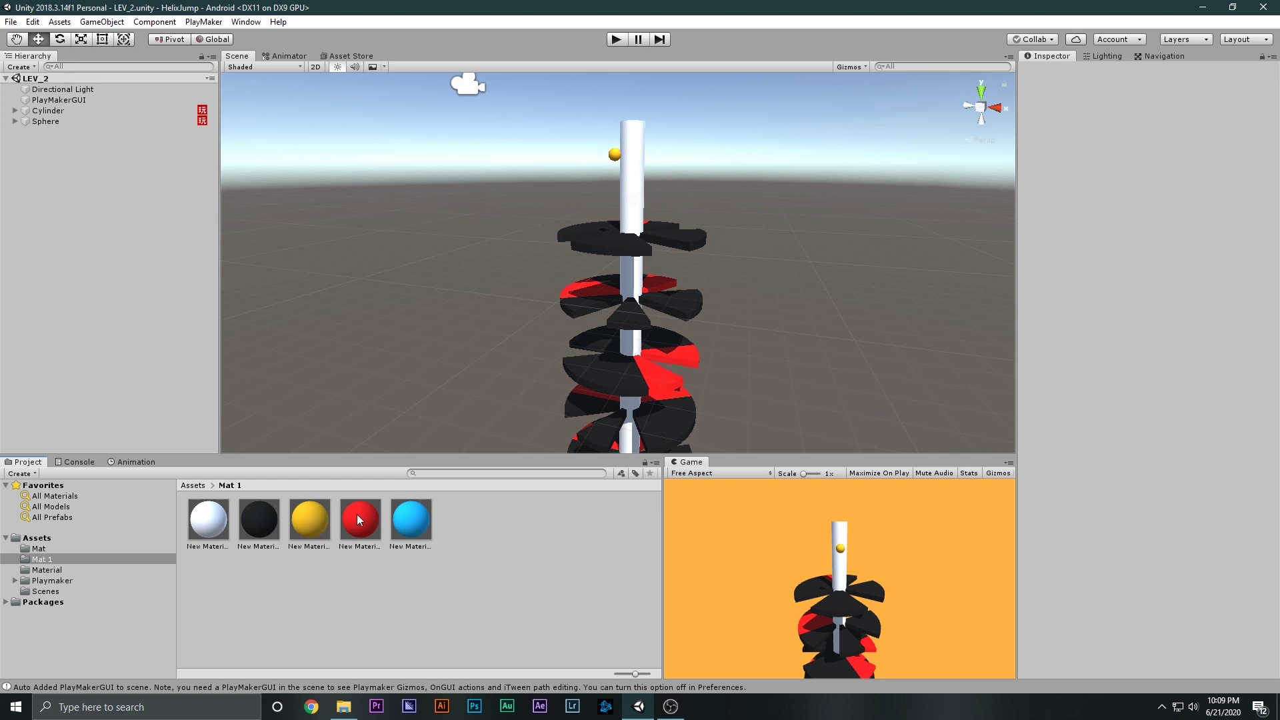
# - Filter the Hierarchy by "he", select all HelixPart objects and assign them the black New Material 1 from Mat 1
pyautogui.click(112, 67)
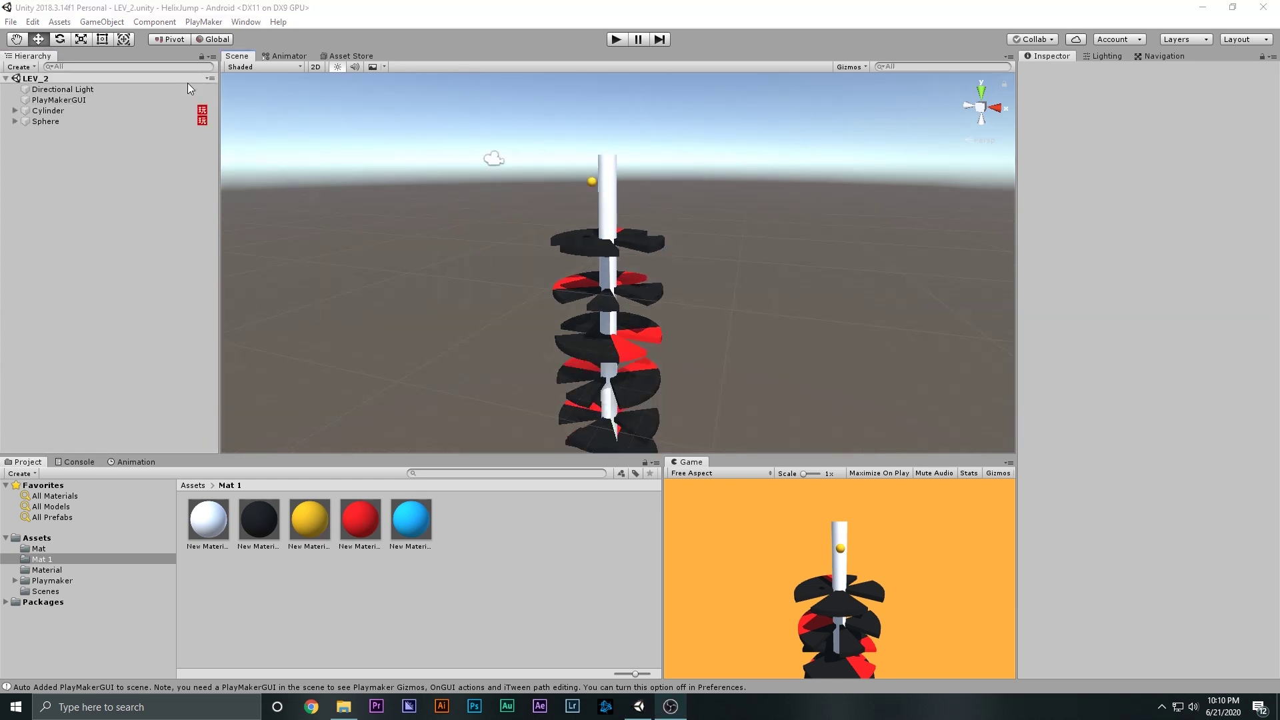
pyautogui.click(89, 67)
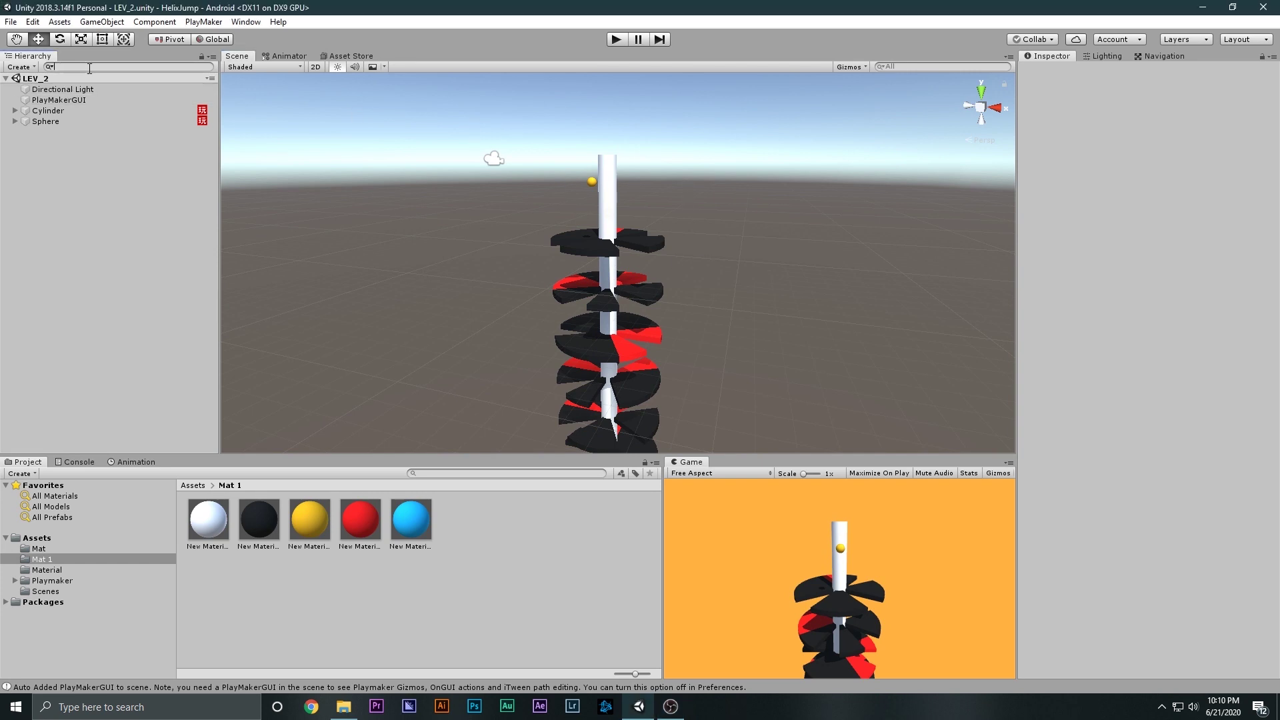
pyautogui.write('he')
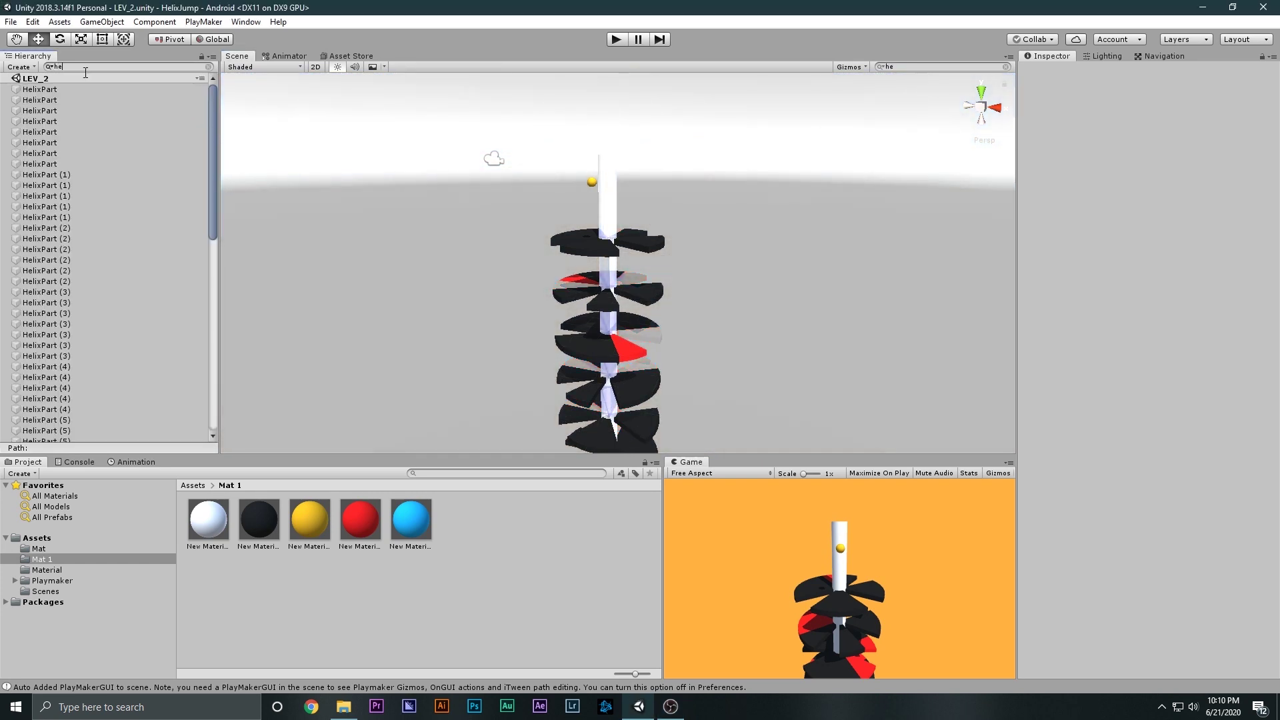
pyautogui.press('Down')
pyautogui.scroll(-10, 81, 328)
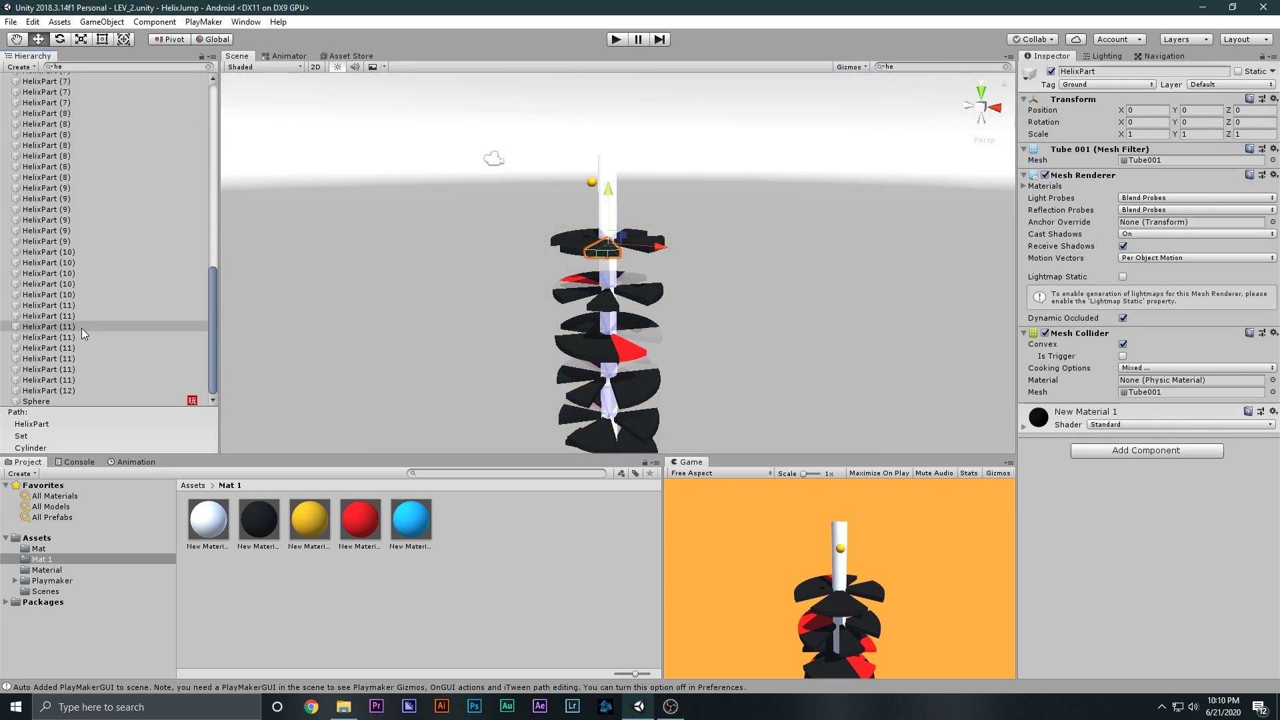
pyautogui.keyDown('shift'); pyautogui.click(66, 388); pyautogui.keyUp('shift')
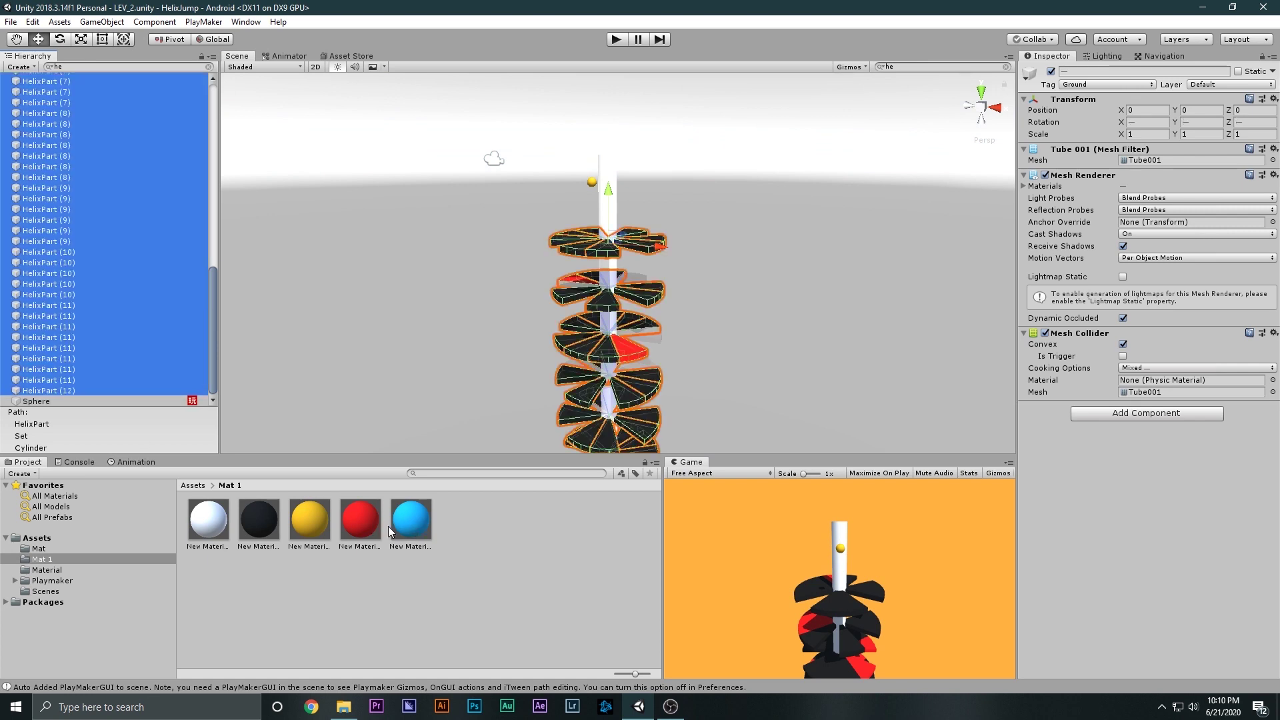
pyautogui.moveTo(269, 518); pyautogui.dragTo(1112, 464)
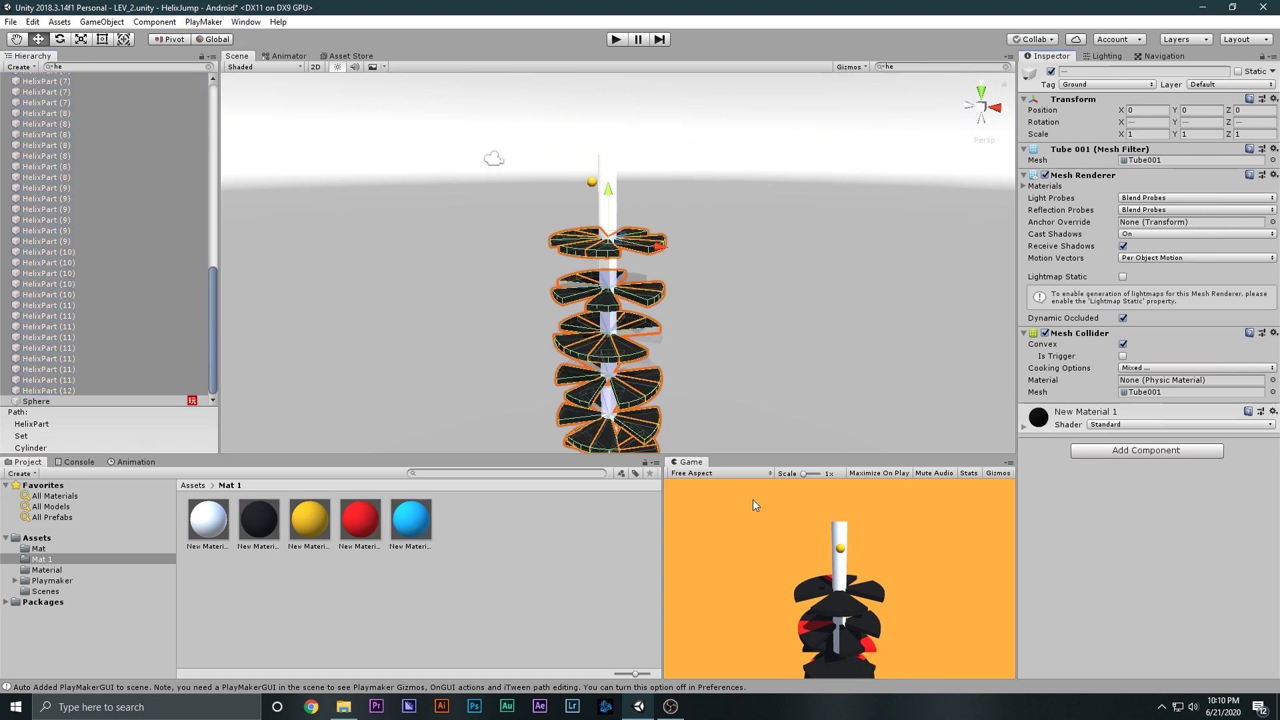
pyautogui.click(920, 408)
# - Change the albedo colour of New Material 1 in Mat 1 to bright green
pyautogui.click(269, 532)
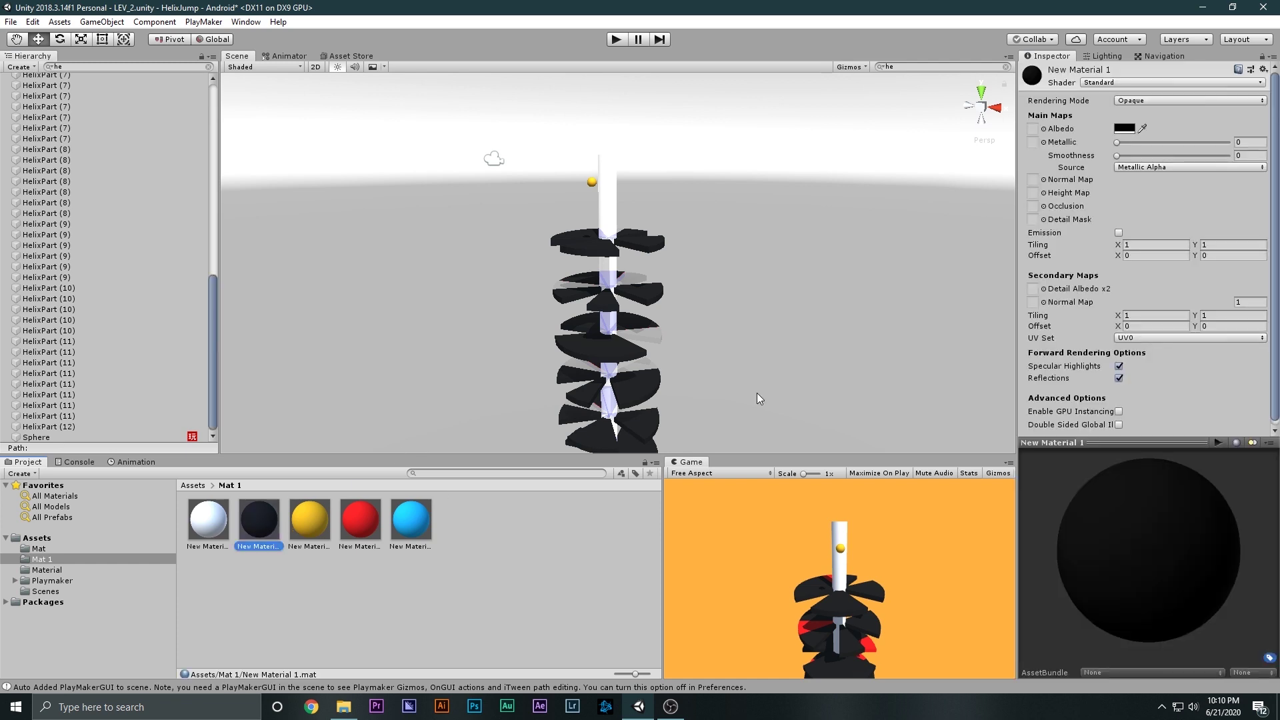
pyautogui.click(1125, 129)
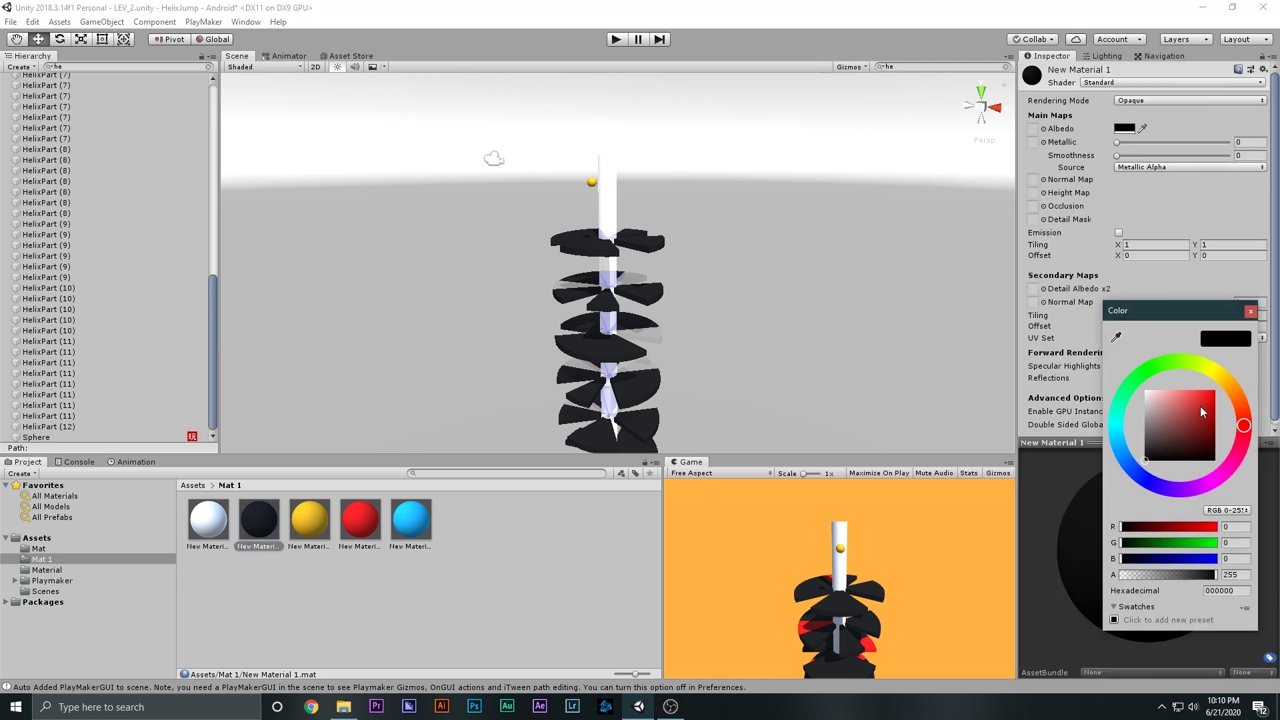
pyautogui.moveTo(1196, 437); pyautogui.dragTo(1143, 362)
pyautogui.click(338, 534)
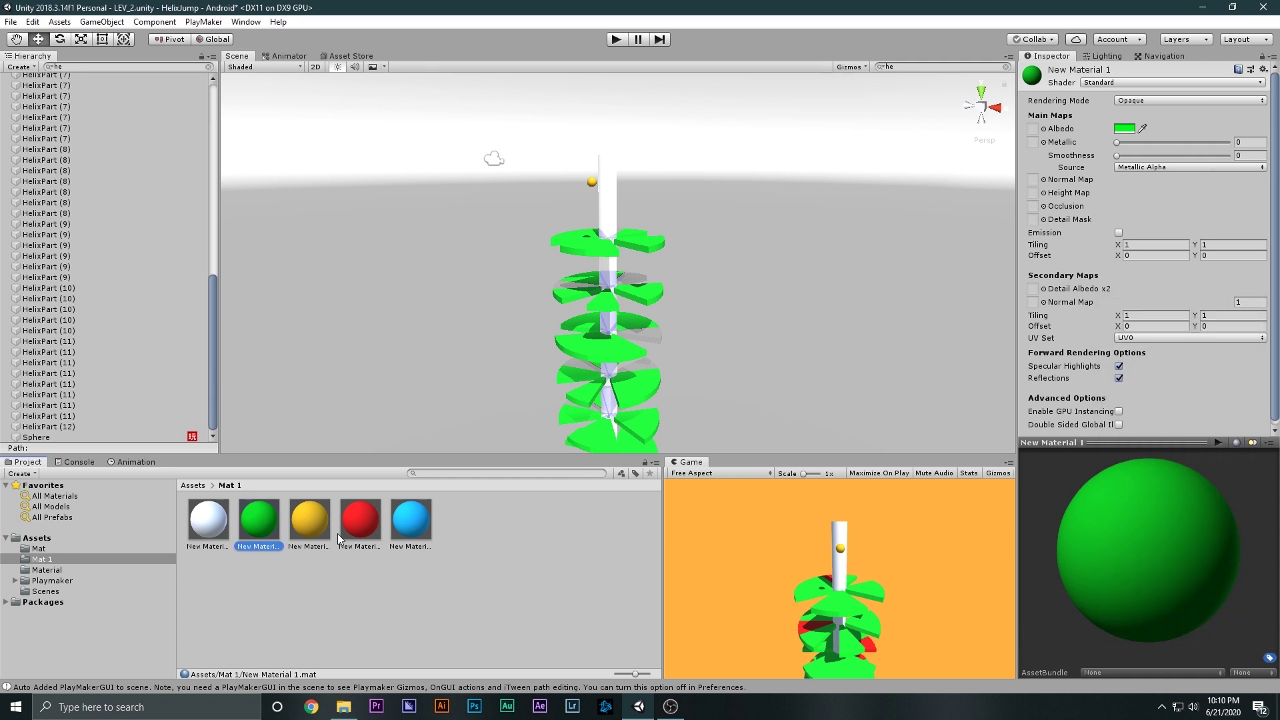
# - Filter the Hierarchy by "dea", select all Death pieces and assign them the red New Material 3 from Mat 1
pyautogui.click(338, 534)
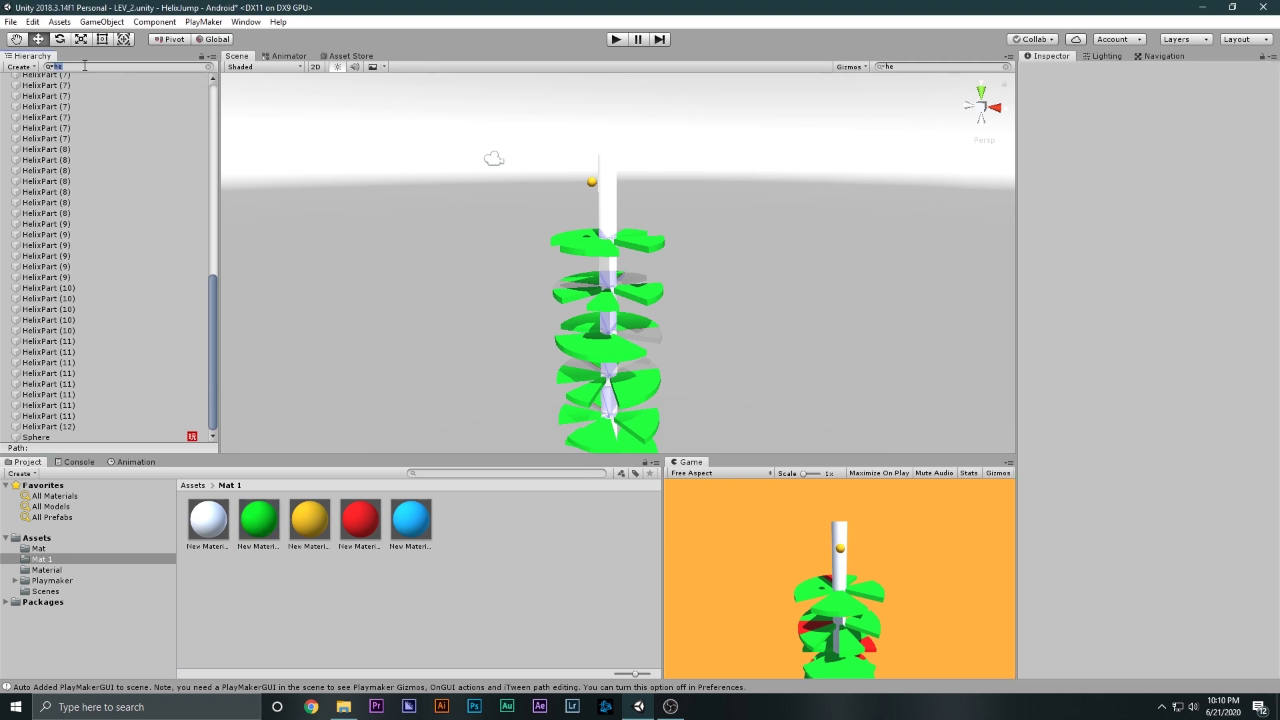
pyautogui.write('dea')
pyautogui.click(60, 89)
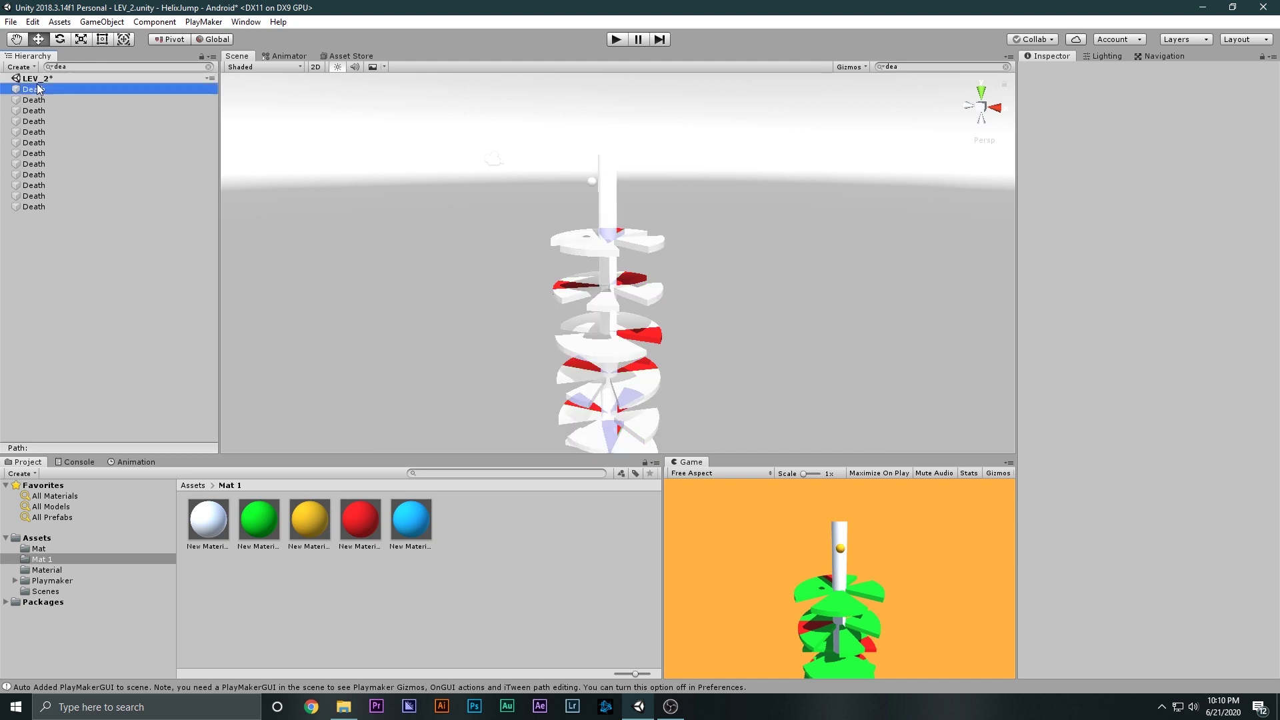
pyautogui.keyDown('shift'); pyautogui.click(58, 205); pyautogui.keyUp('shift')
pyautogui.moveTo(338, 513); pyautogui.dragTo(1041, 479)
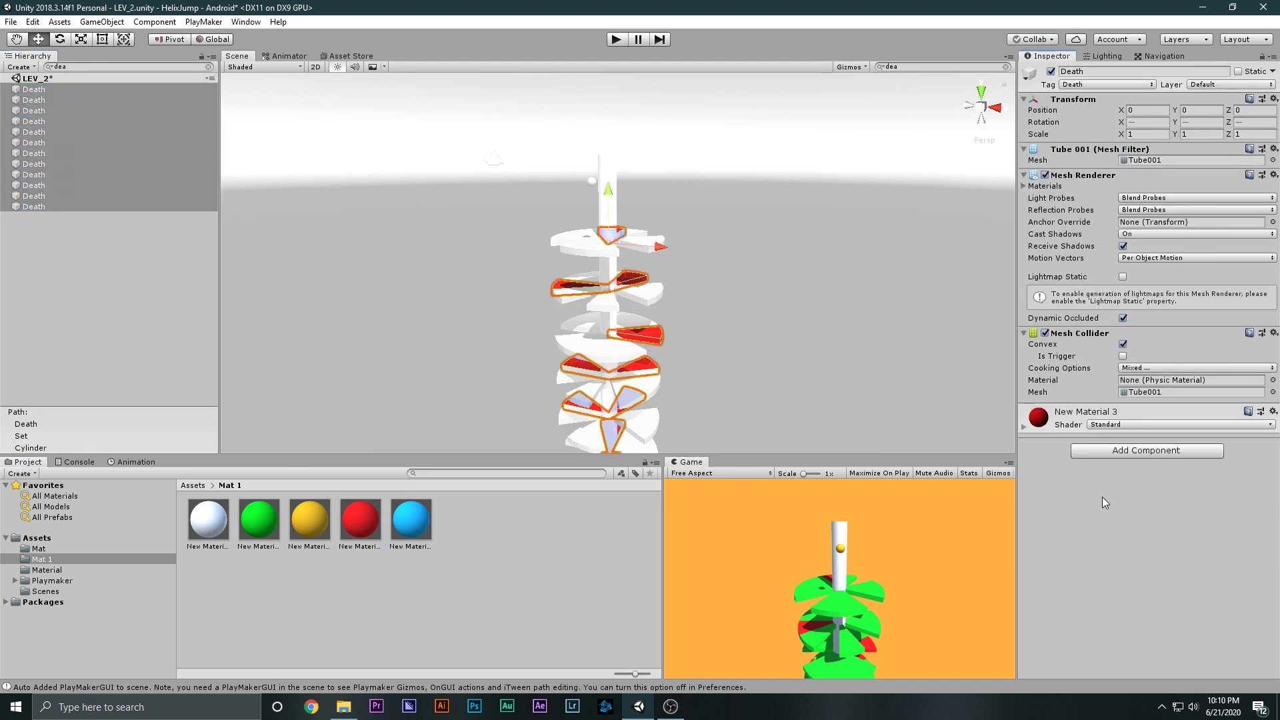
# - Change the albedo colour of New Material 3 in Mat 1 to dark blue
pyautogui.click(363, 526)
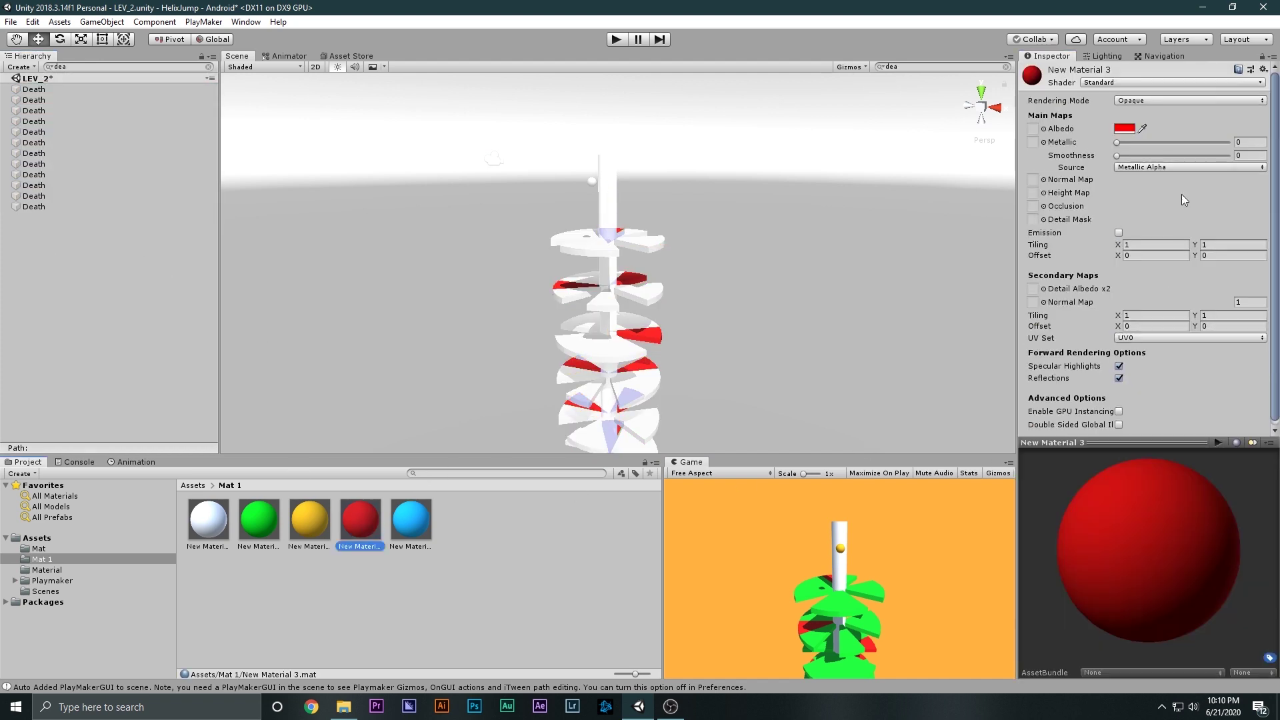
pyautogui.click(1125, 128)
pyautogui.moveTo(1197, 368); pyautogui.dragTo(1100, 499)
pyautogui.click(1099, 498)
# - Clear the Hierarchy filter and assign the light blue New Material 4 to all HelixPart pieces of the final ring, Set (8)
pyautogui.click(412, 522)
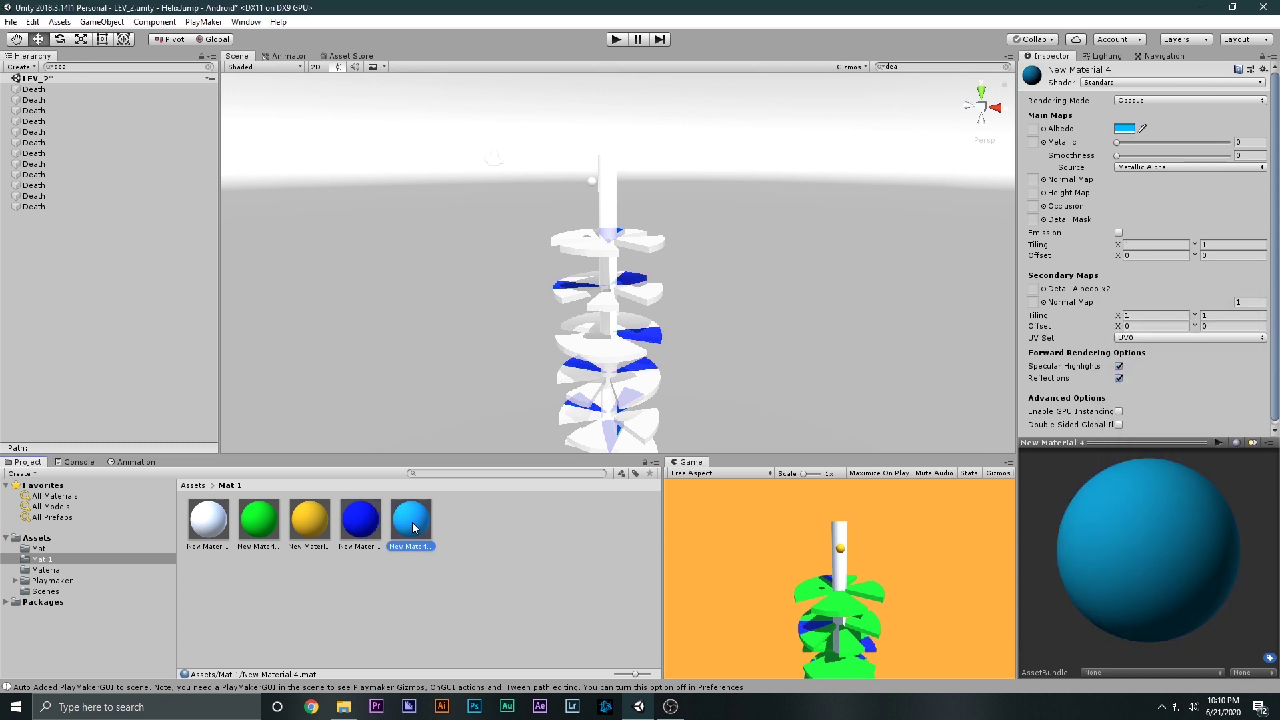
pyautogui.moveTo(471, 332); pyautogui.dragTo(490, 30, button='middle')
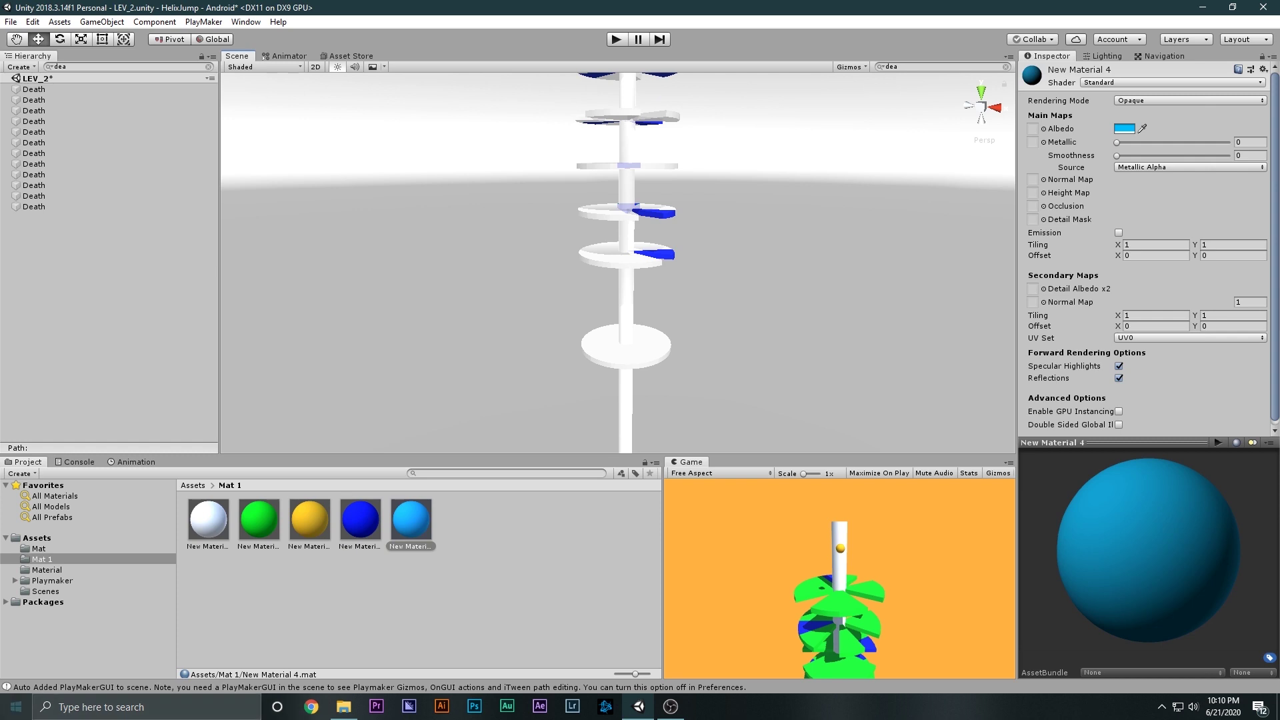
pyautogui.click(83, 69)
pyautogui.press('BackSpace')
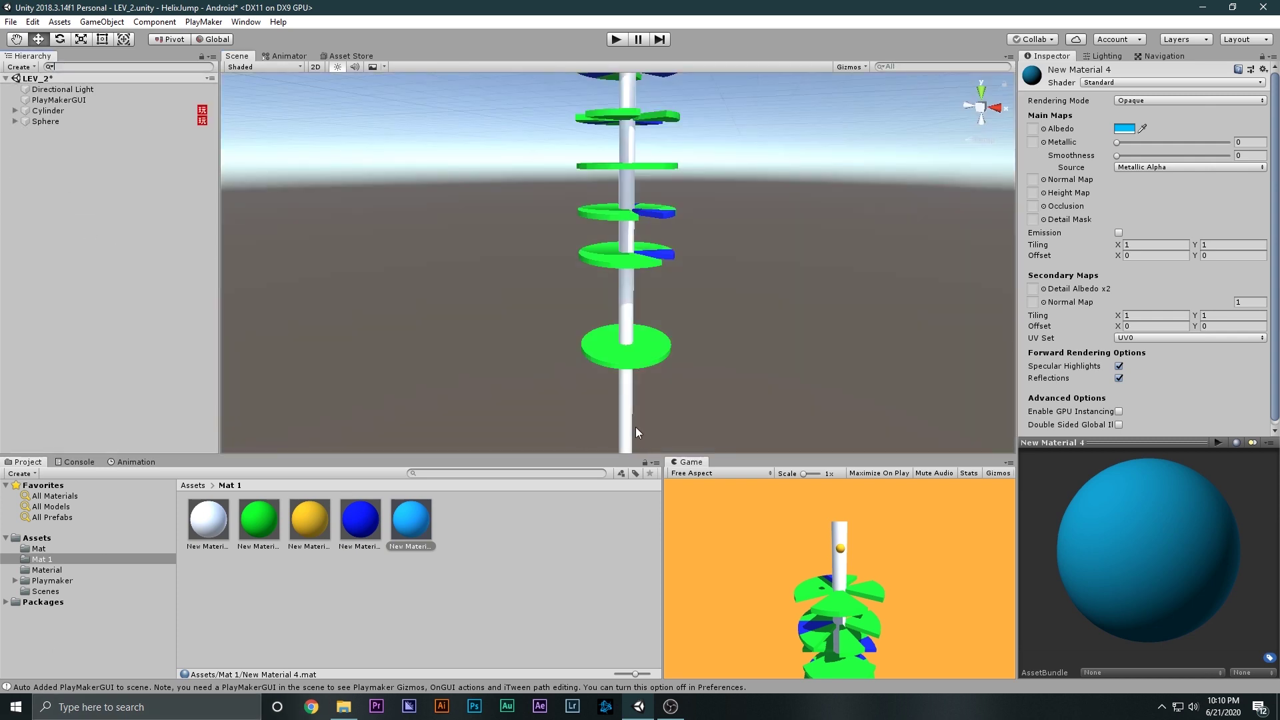
pyautogui.scroll(2, 633, 391)
pyautogui.click(674, 384)
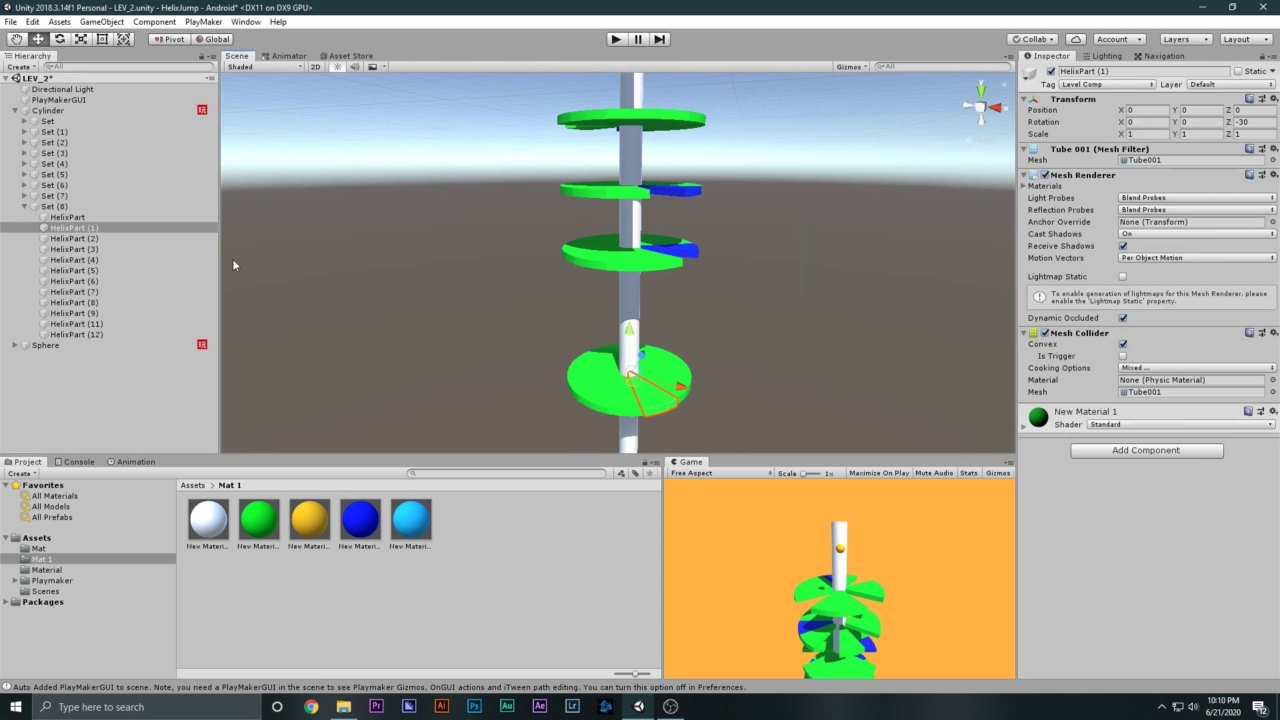
pyautogui.click(90, 218)
pyautogui.keyDown('shift'); pyautogui.click(79, 334); pyautogui.keyUp('shift')
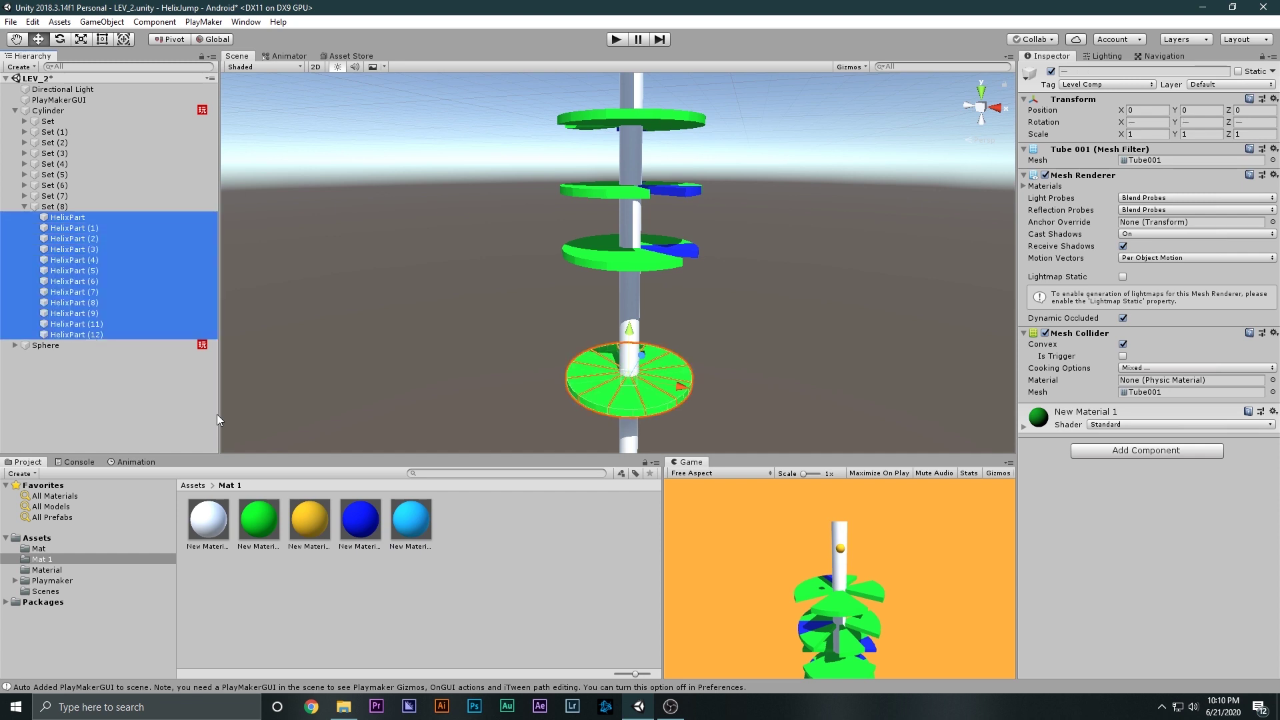
pyautogui.moveTo(408, 520); pyautogui.dragTo(628, 381)
# - Change the albedo colour of New Material 4 in Mat 1 to orange
pyautogui.click(407, 523)
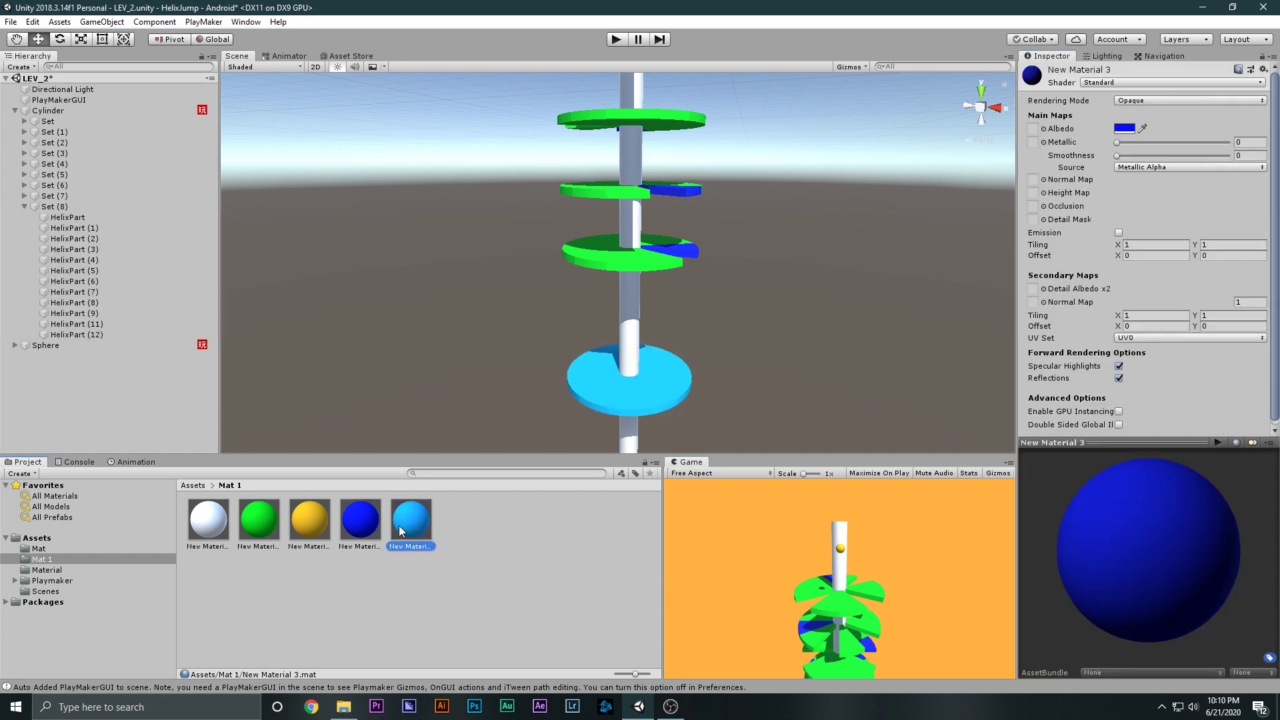
pyautogui.click(1125, 128)
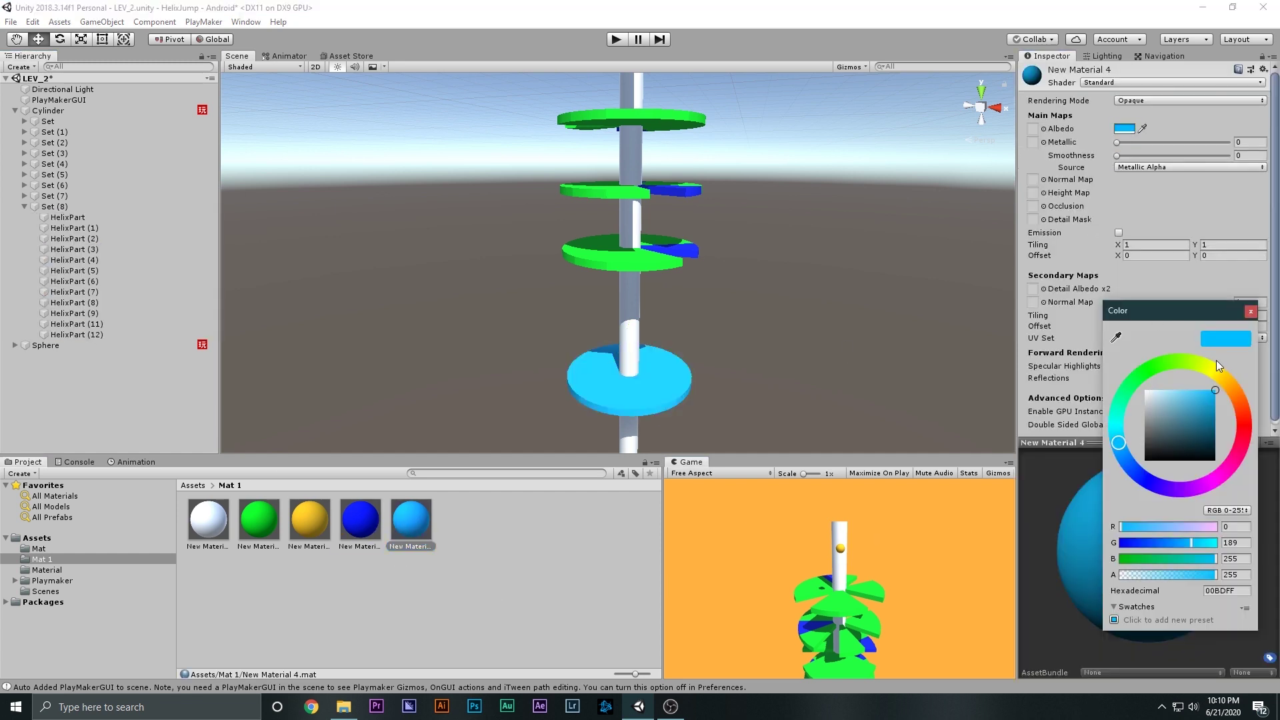
pyautogui.moveTo(1217, 362); pyautogui.dragTo(1240, 385)
pyautogui.click(638, 495)
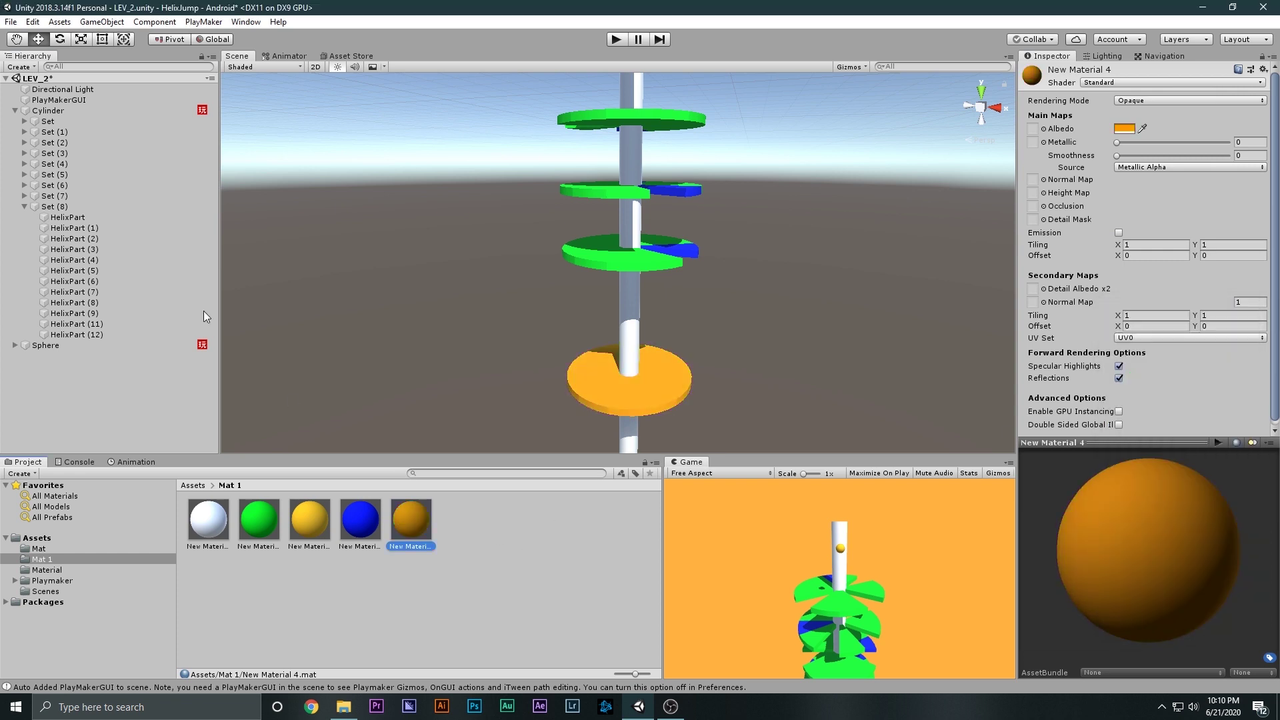
# - Collapse the Cylinder hierarchy and set the background colour of the Sphere's Main Camera to purple
pyautogui.click(23, 207)
pyautogui.click(10, 110)
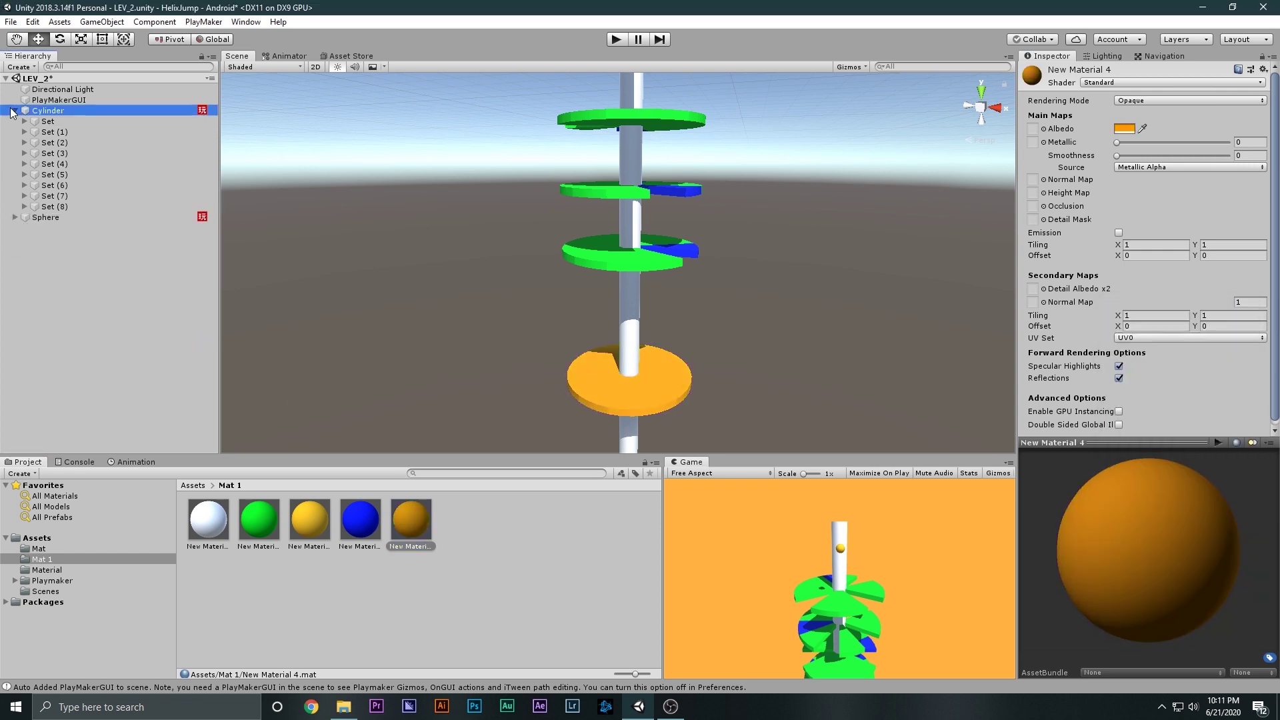
pyautogui.click(14, 110)
pyautogui.click(48, 146)
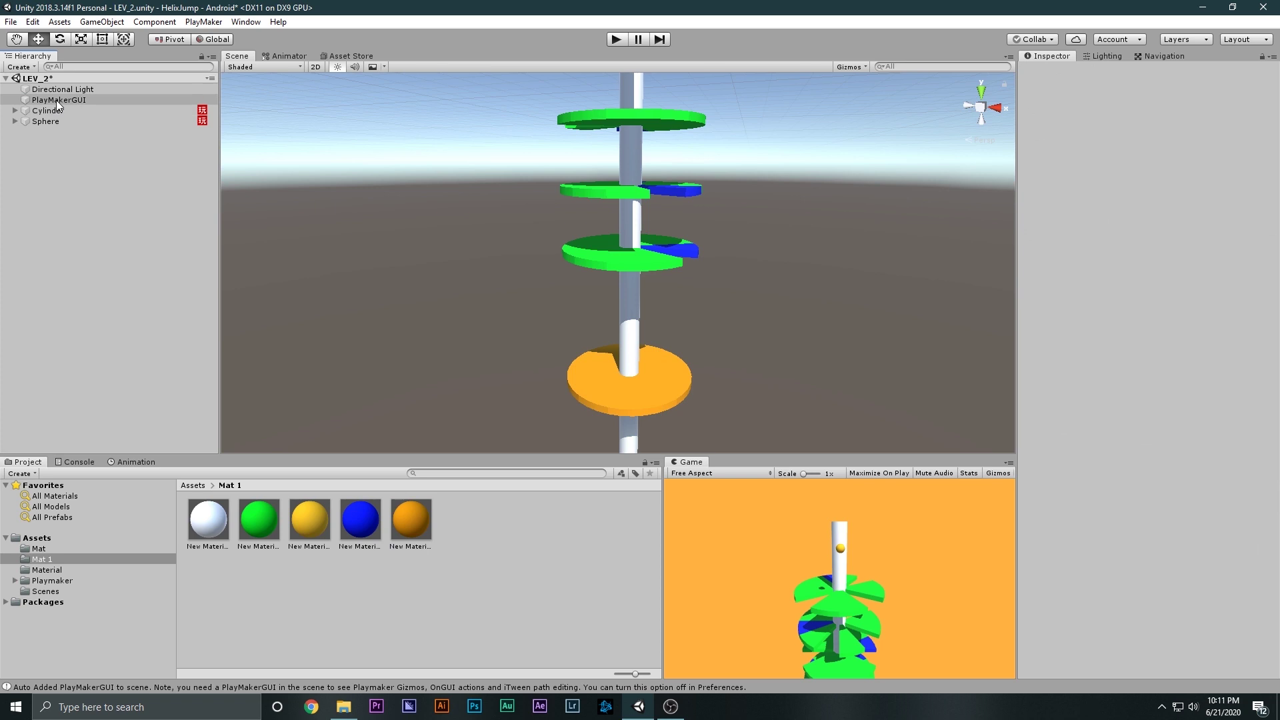
pyautogui.click(15, 121)
pyautogui.click(99, 135)
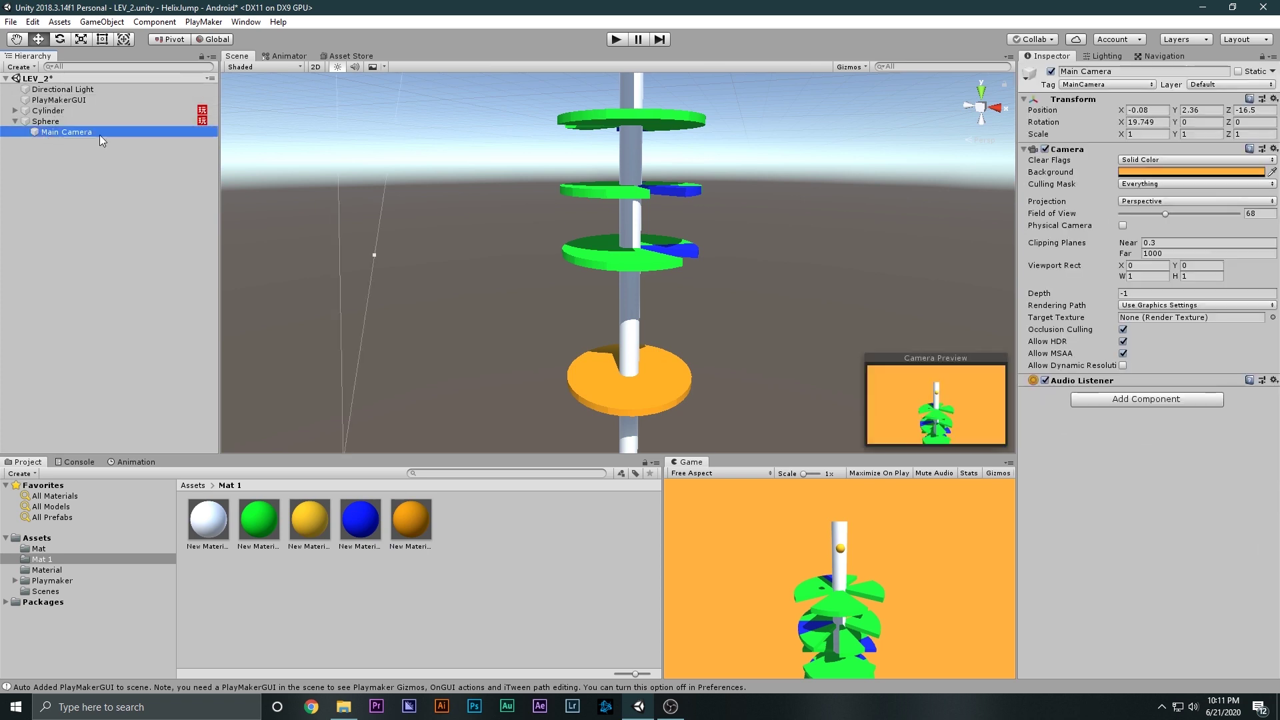
pyautogui.click(1141, 175)
pyautogui.moveTo(1205, 370); pyautogui.dragTo(1182, 529)
pyautogui.click(636, 607)
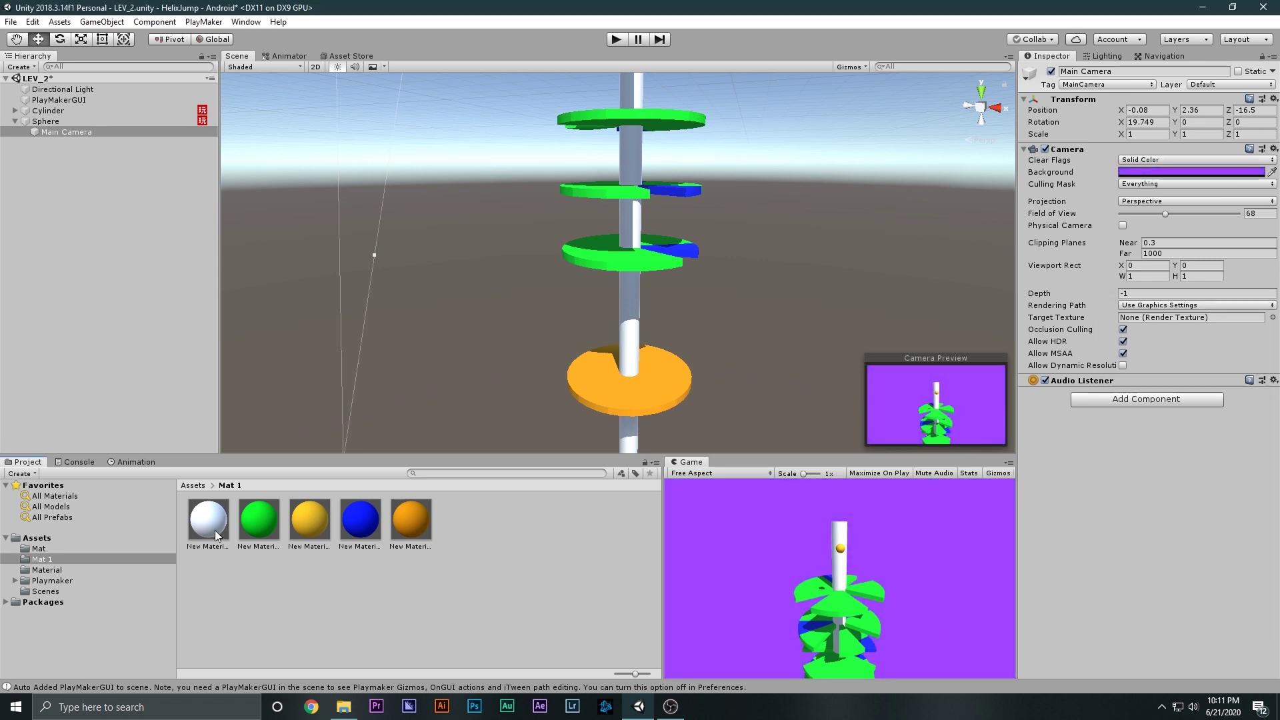
# - Save the LEV_2 scene and reopen it from the Assets folder
pyautogui.click(41, 537)
pyautogui.hotkey('ctrl', 's')
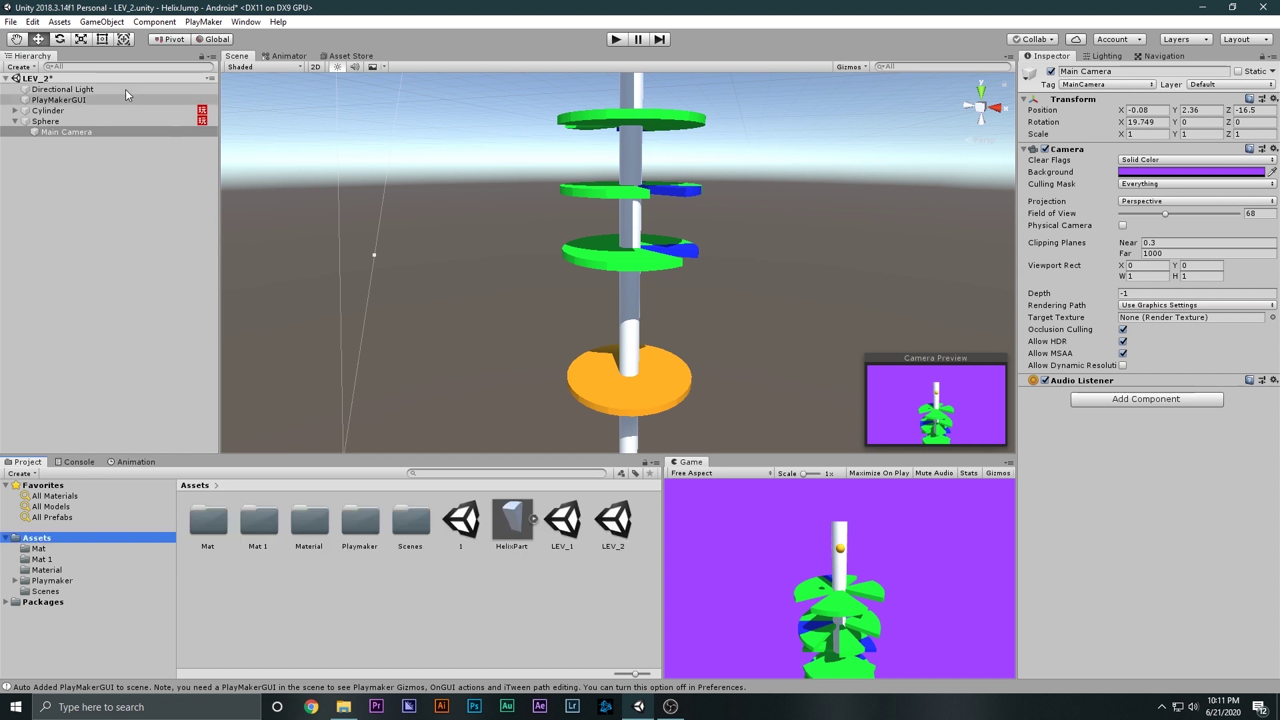
pyautogui.doubleClick(613, 524)
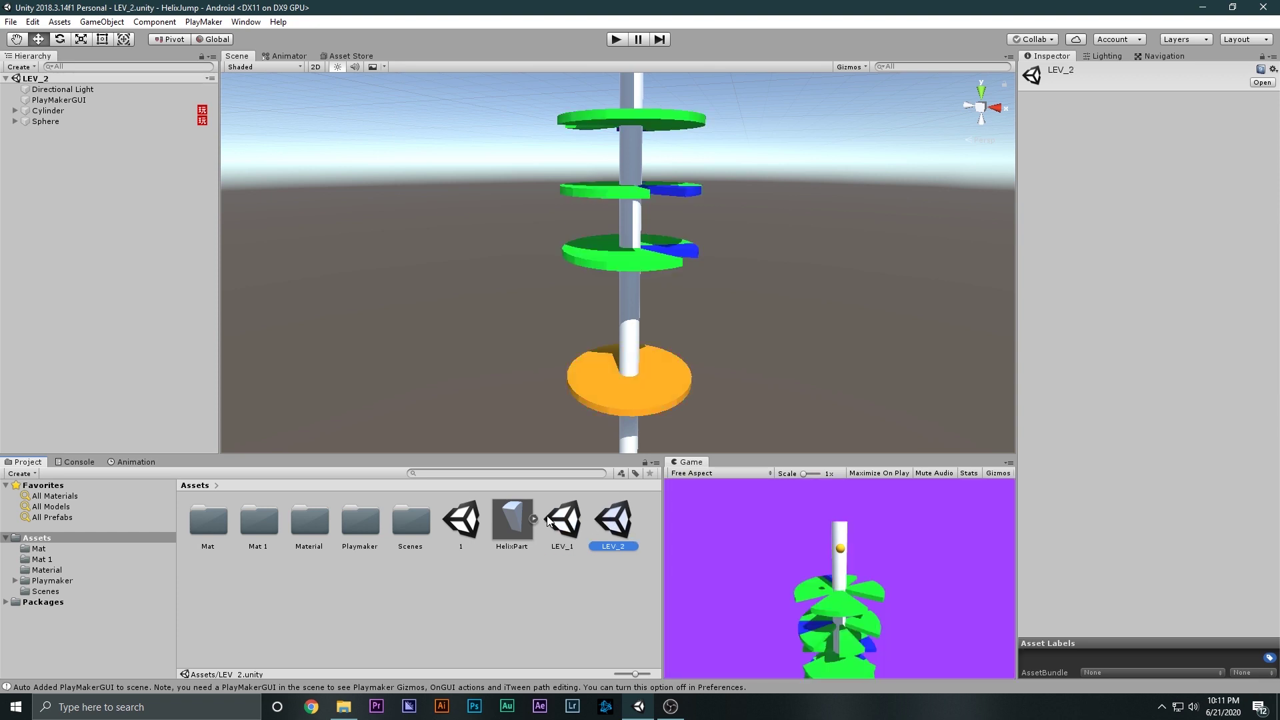
pyautogui.moveTo(613, 271); pyautogui.dragTo(656, 278, button='right')
pyautogui.press('w')
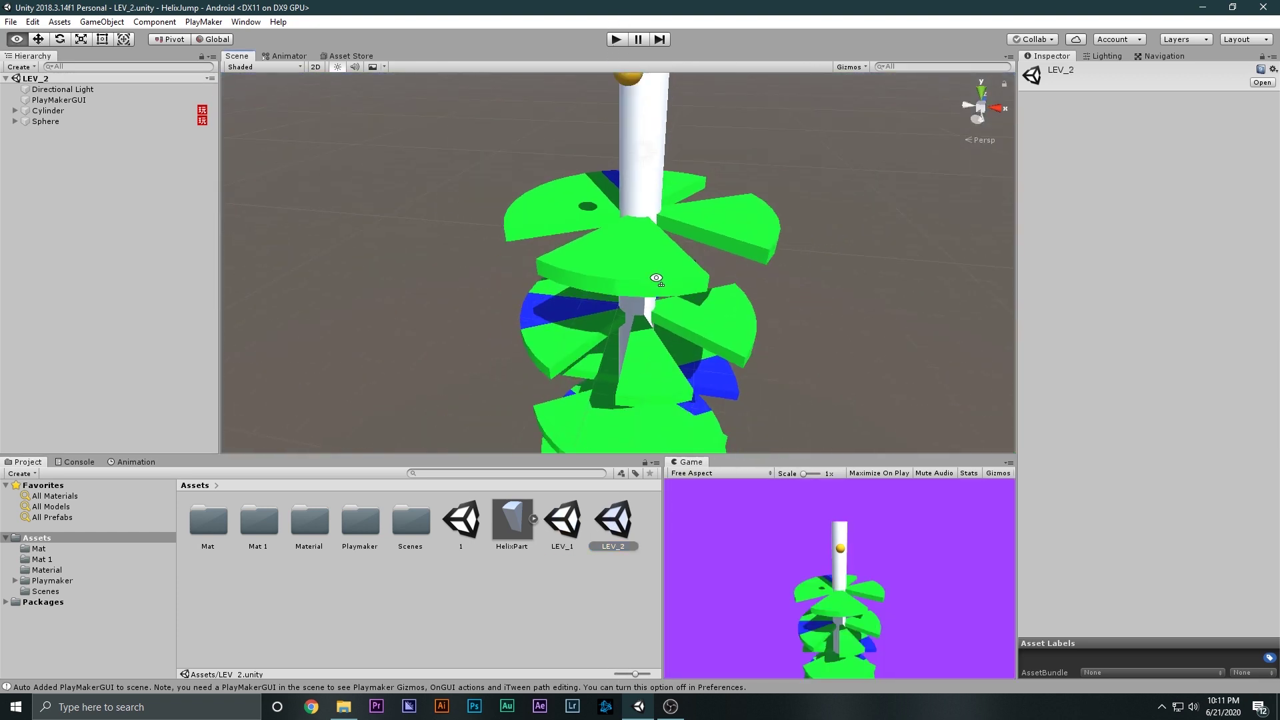
pyautogui.keyDown('alt'); pyautogui.moveTo(656, 279); pyautogui.dragTo(622, 273); pyautogui.keyUp('alt')
pyautogui.click(635, 257)
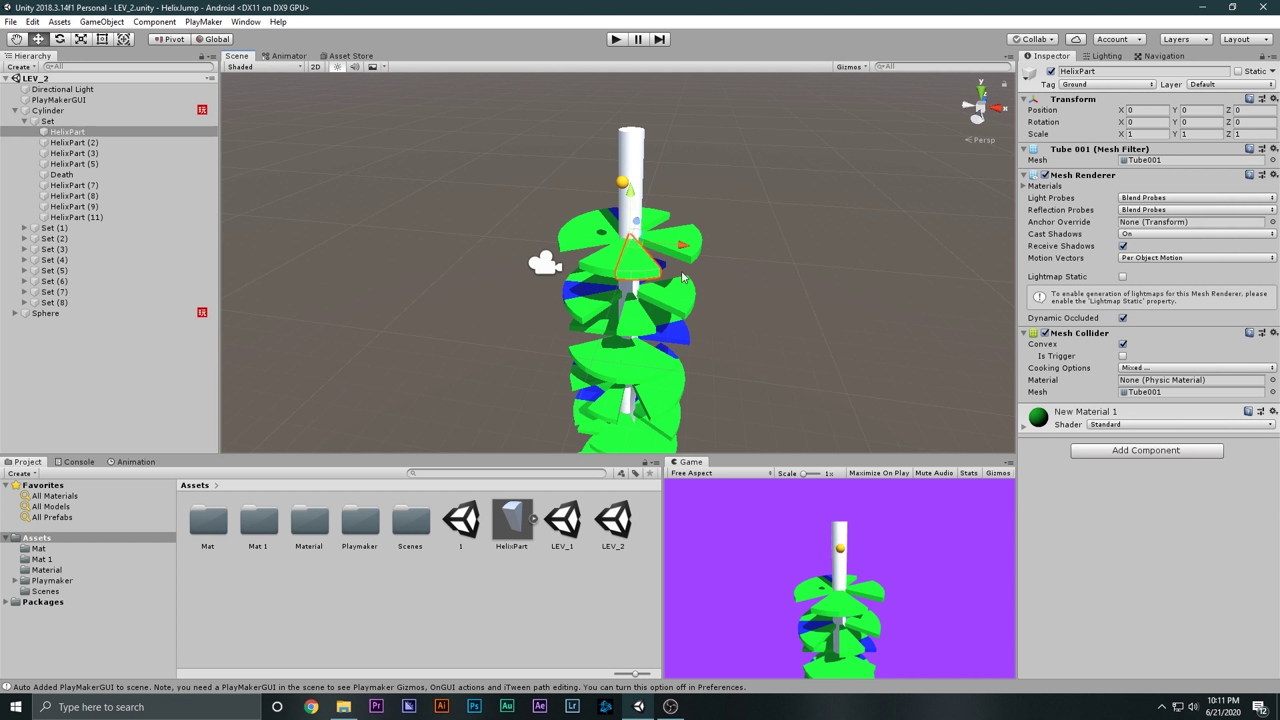
pyautogui.click(818, 326)
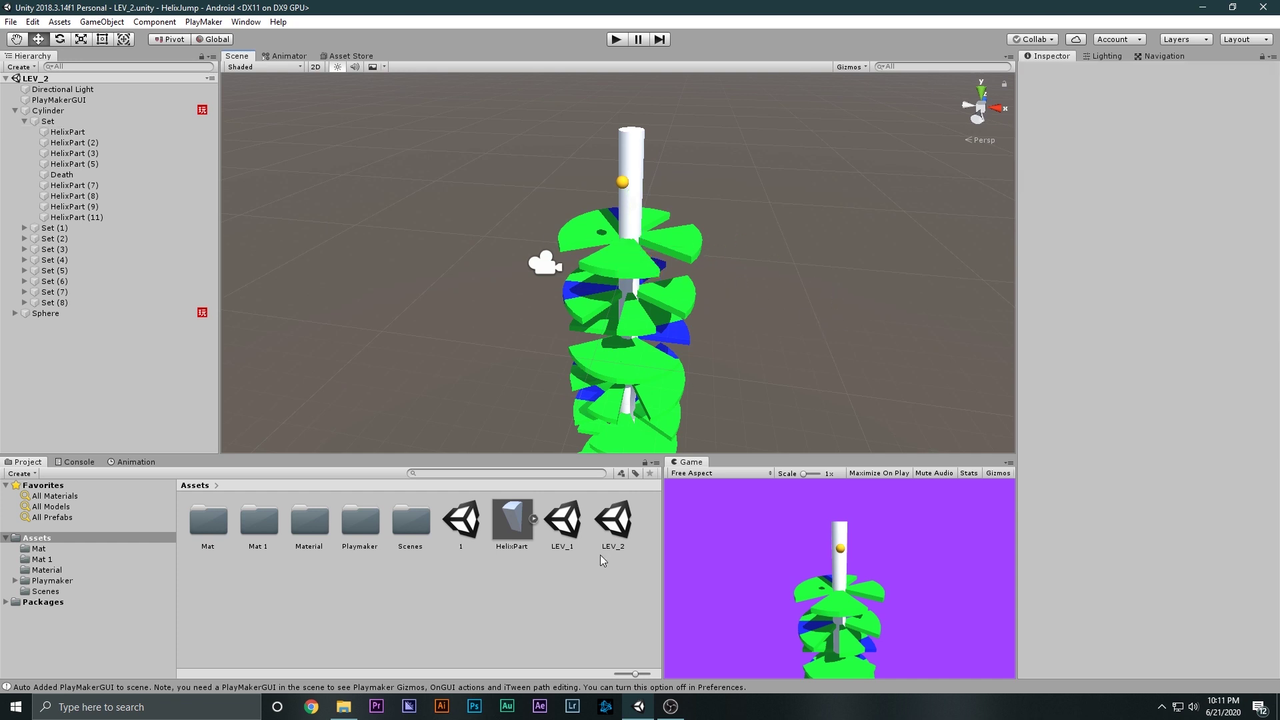
# - Open the LEV_1 scene and show State 4 of the Sphere's FSM in the PlayMaker editor
pyautogui.doubleClick(578, 526)
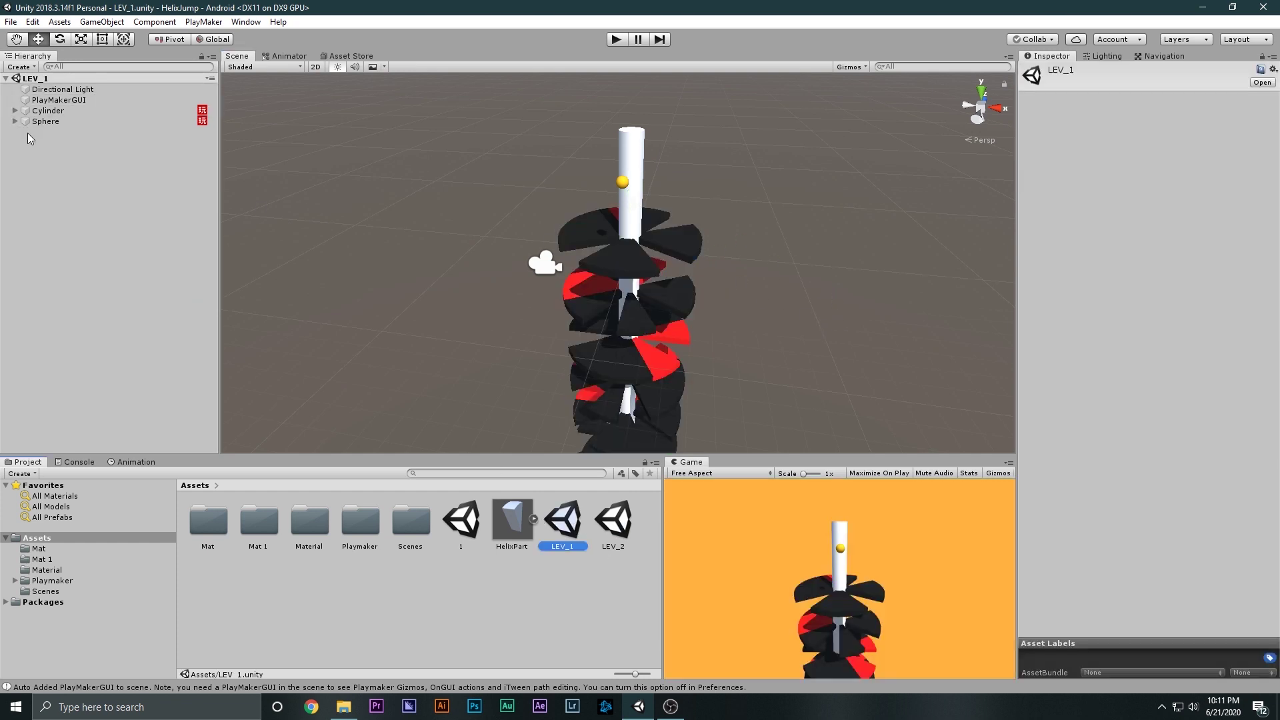
pyautogui.click(45, 121)
pyautogui.click(15, 121)
pyautogui.scroll(-3, 1191, 480)
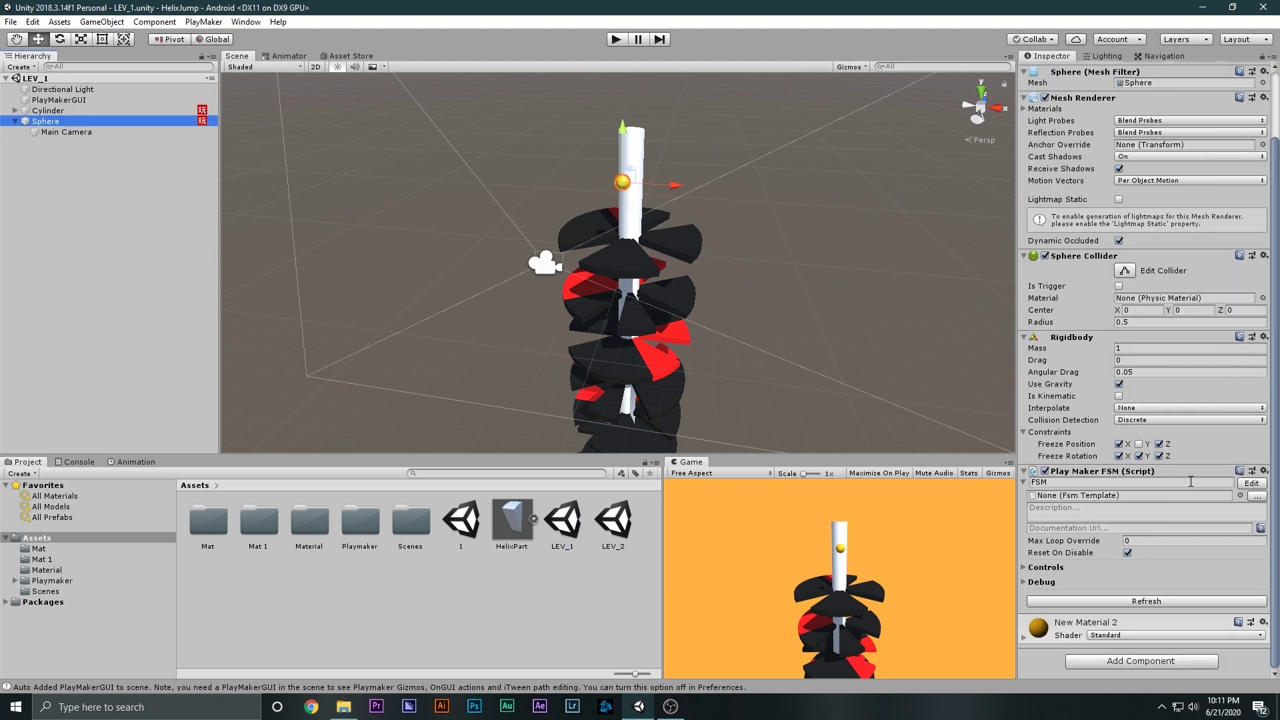
pyautogui.click(1252, 483)
pyautogui.click(354, 384)
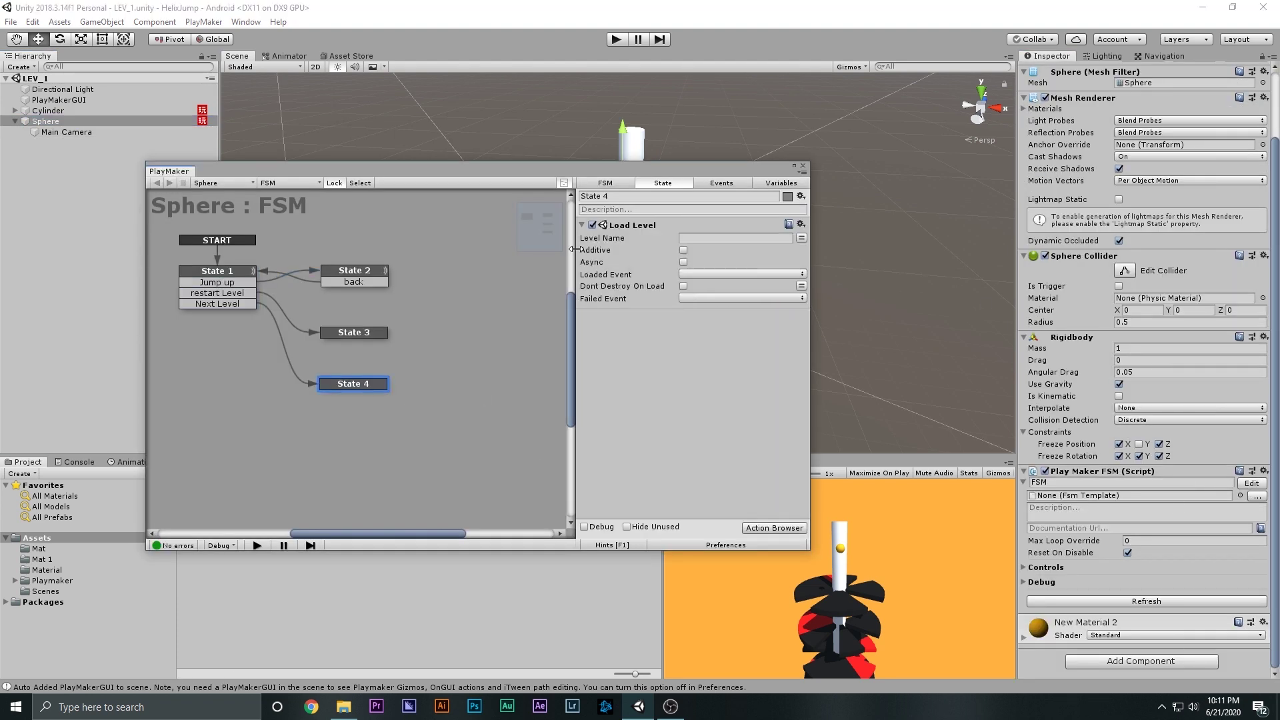
# - Copy the LEV_2 scene's name into the Level Name of State 4's Load Level action
pyautogui.moveTo(614, 165); pyautogui.dragTo(662, 45)
pyautogui.click(614, 546)
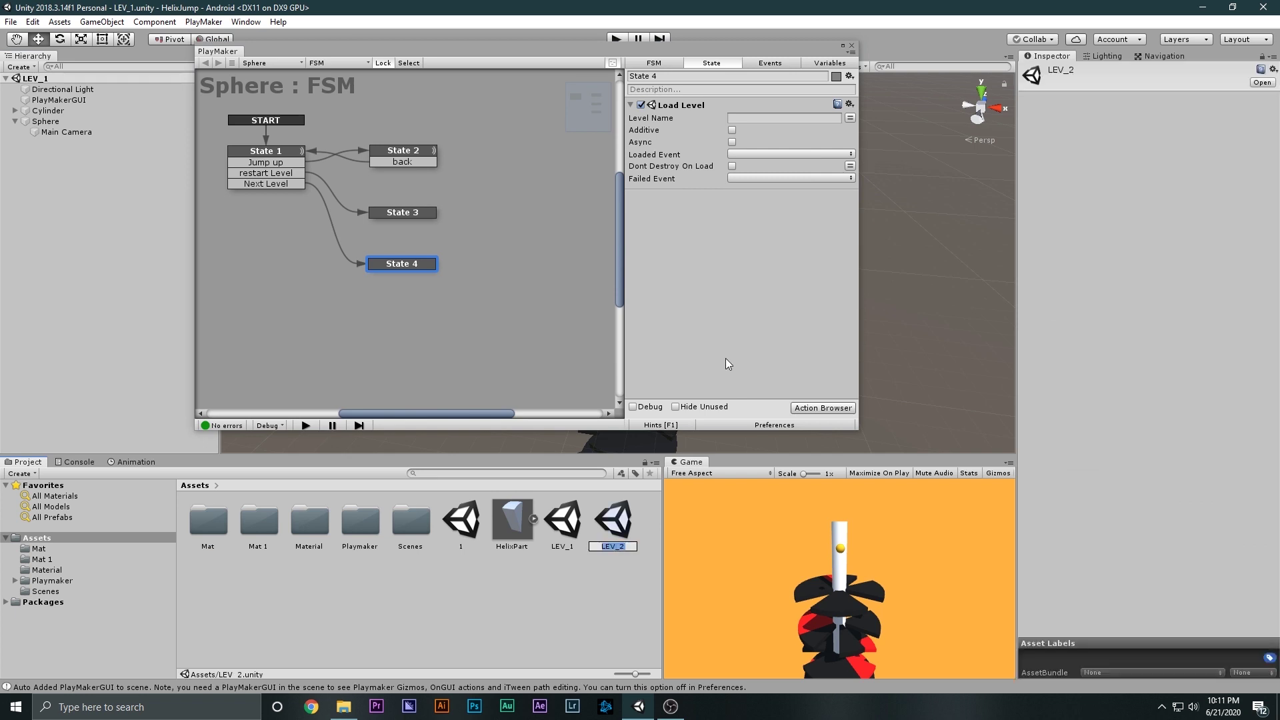
pyautogui.click(750, 117)
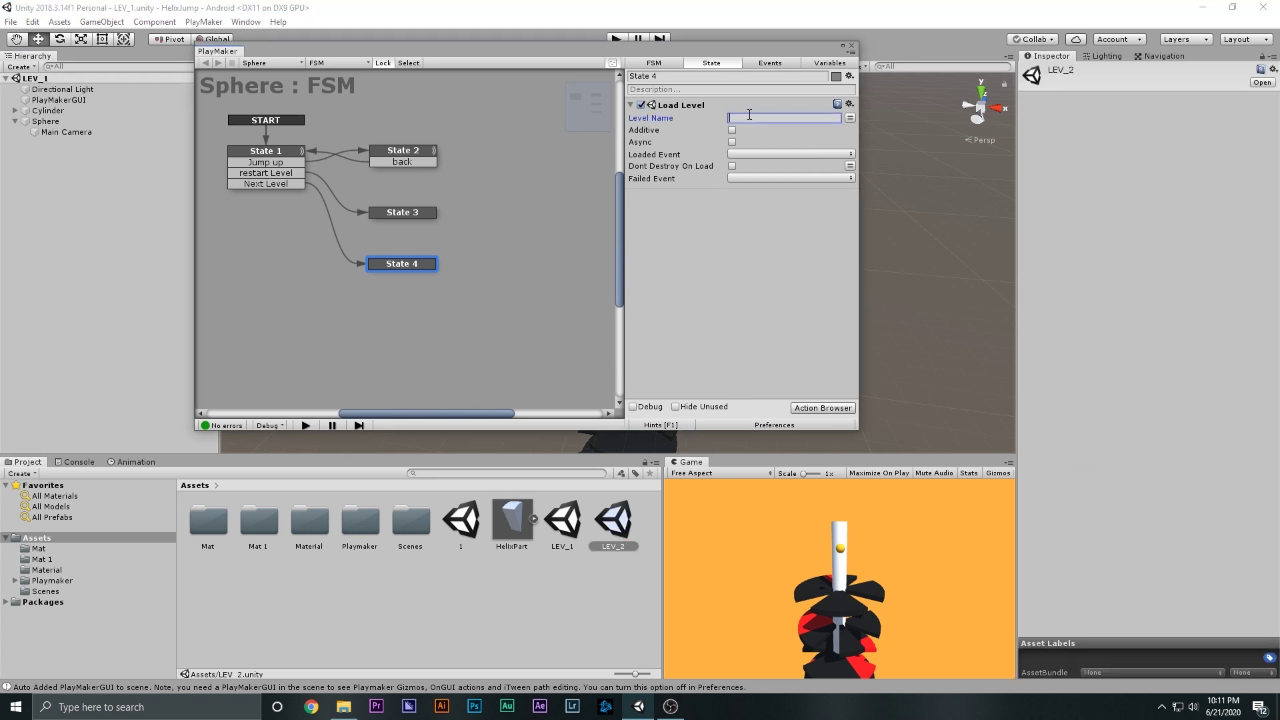
# - Close the PlayMaker editor and add the LEV_2 scene to the scenes in the build settings
pyautogui.click(851, 46)
pyautogui.click(12, 22)
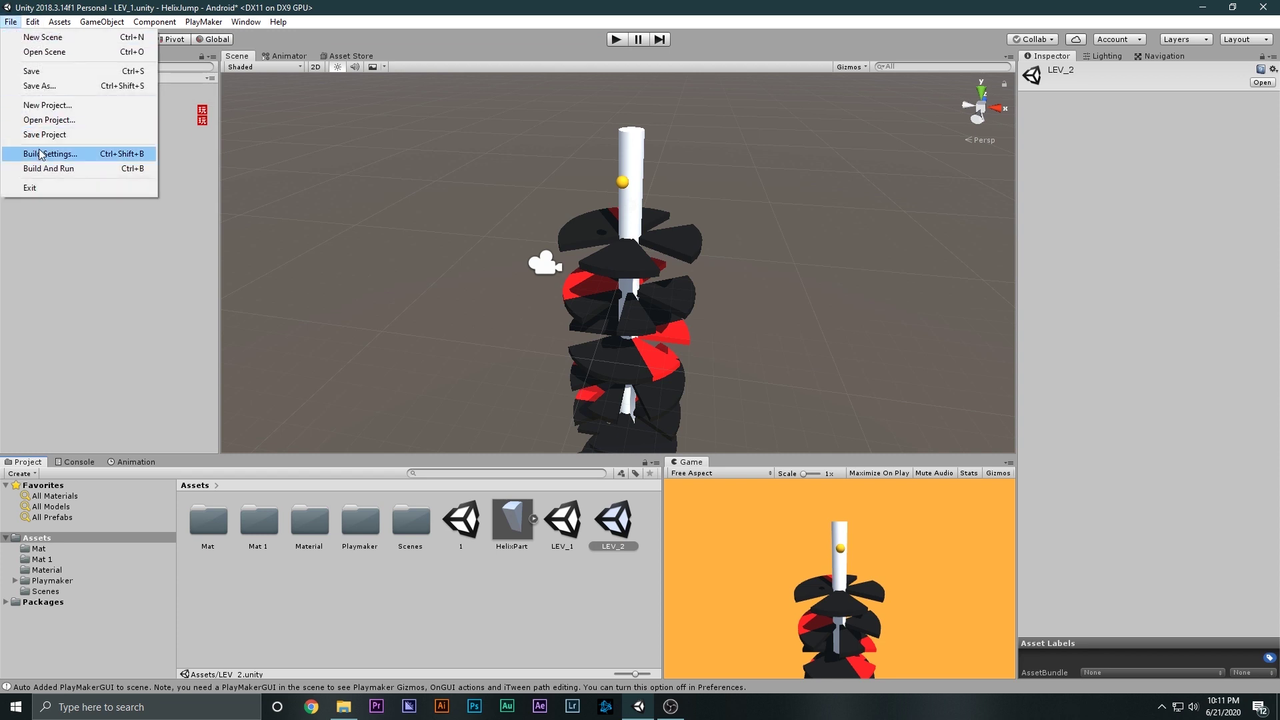
pyautogui.click(41, 155)
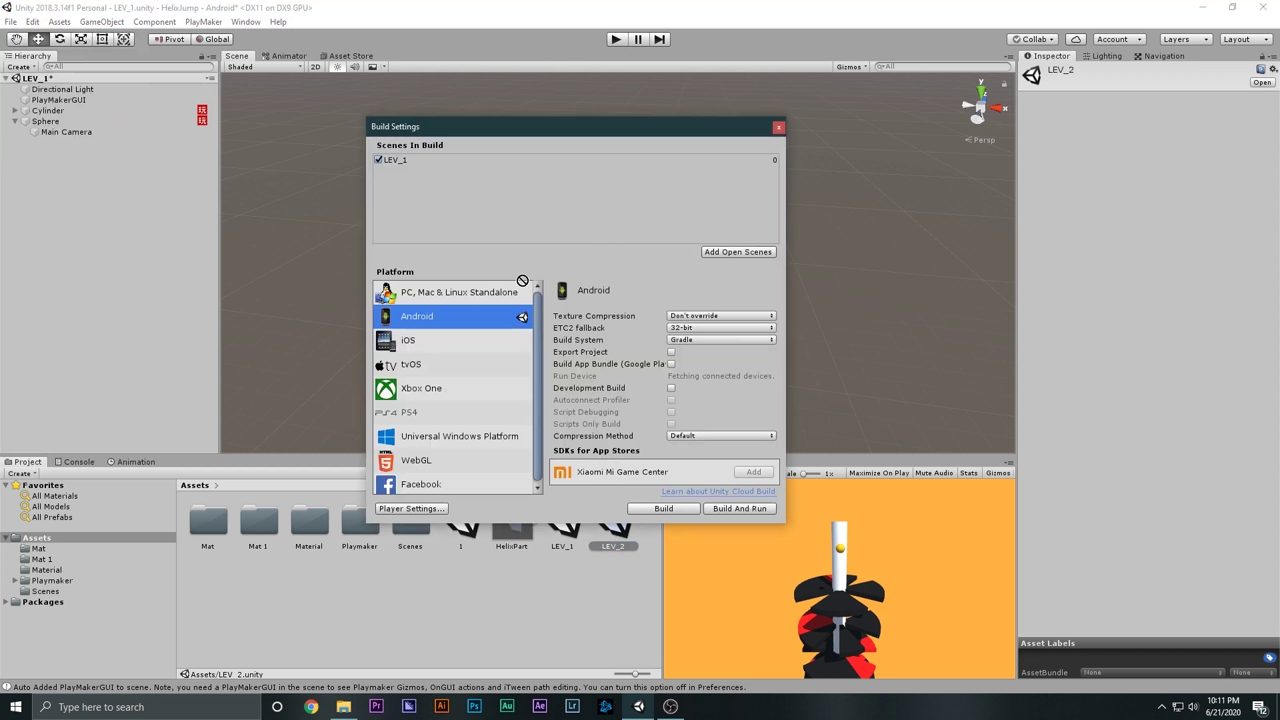
pyautogui.moveTo(523, 281); pyautogui.dragTo(499, 225)
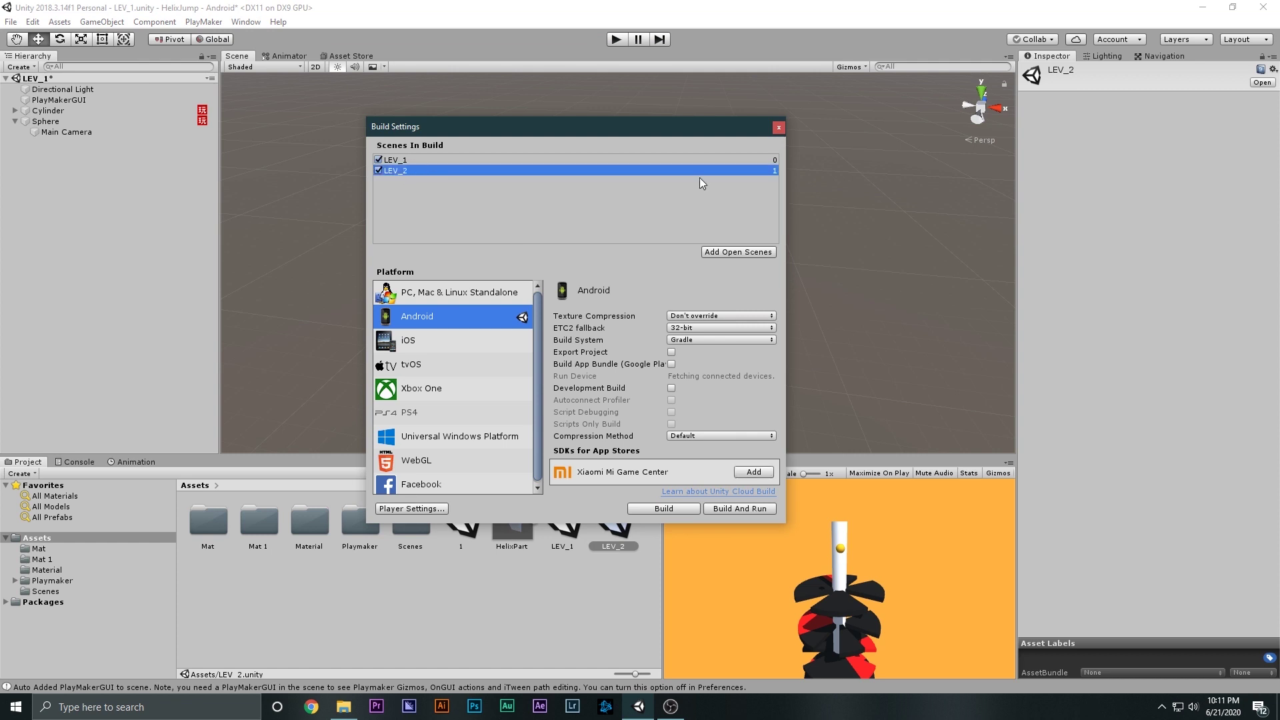
pyautogui.click(779, 128)
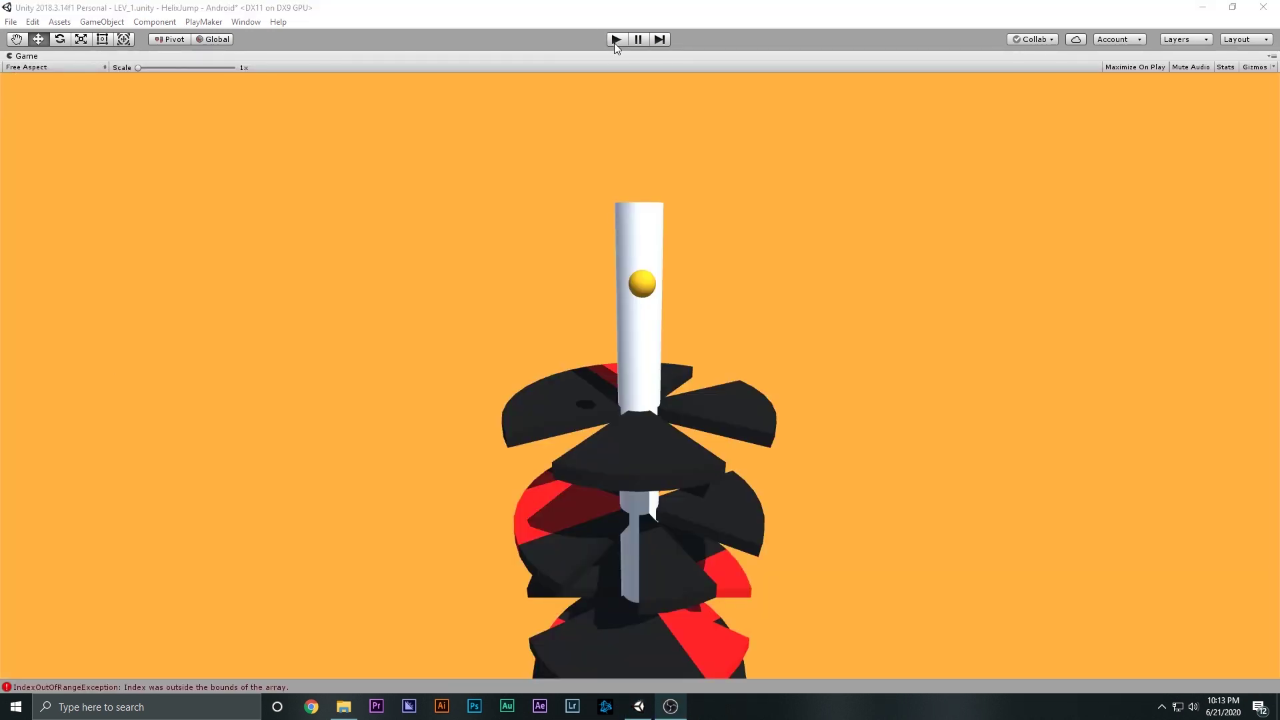
# - Play-test LEV_1 down to its final ring to check the jump to LEV_2, and stop the game
pyautogui.click(616, 40)
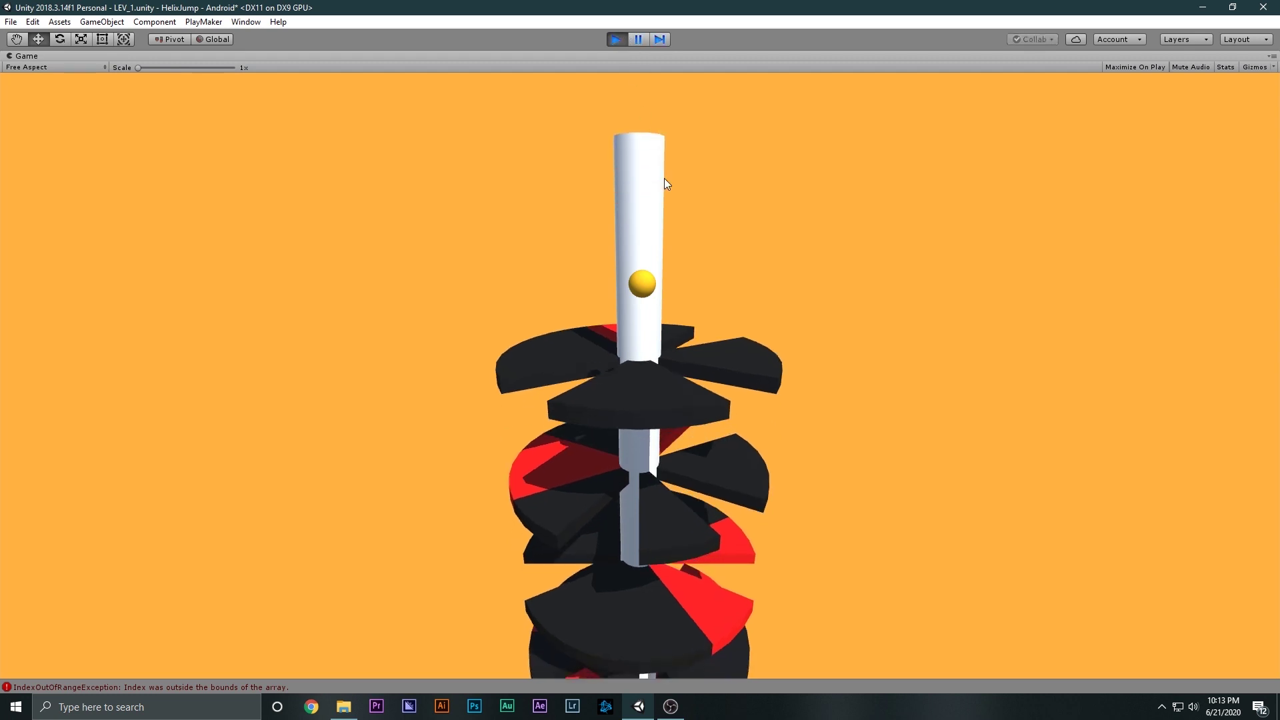
pyautogui.moveTo(690, 181); pyautogui.dragTo(683, 451)
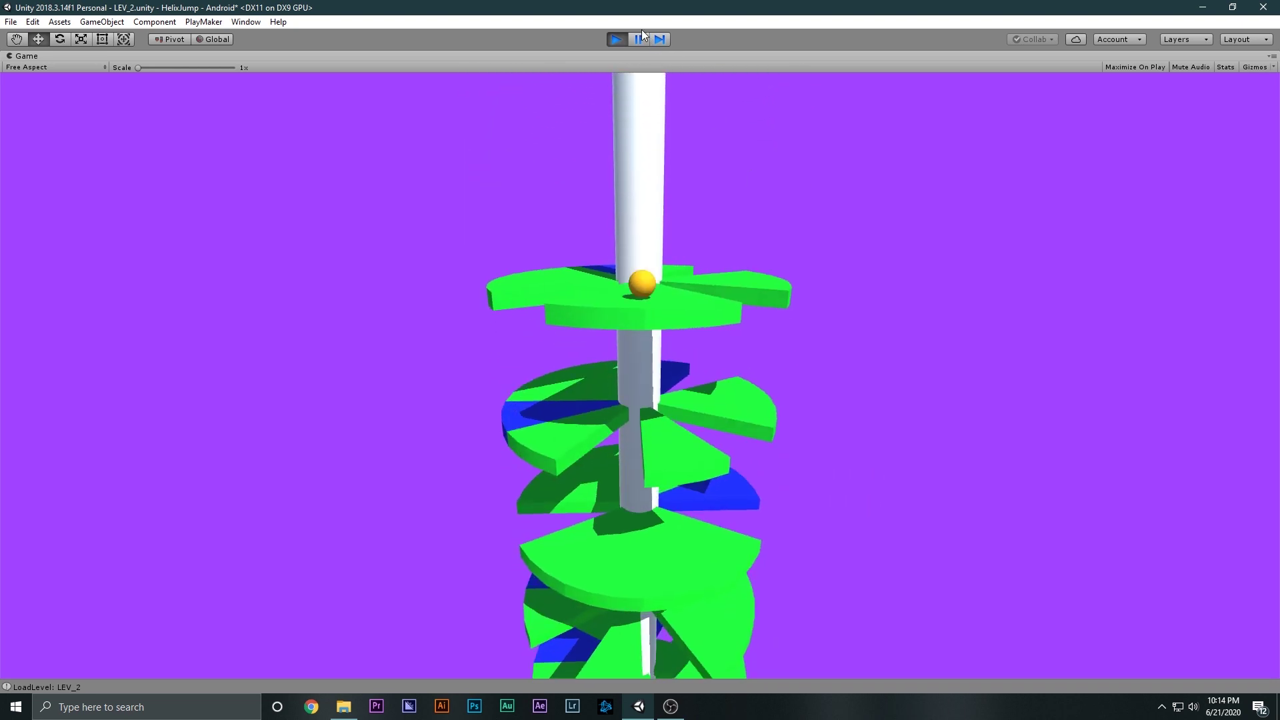
pyautogui.click(616, 38)
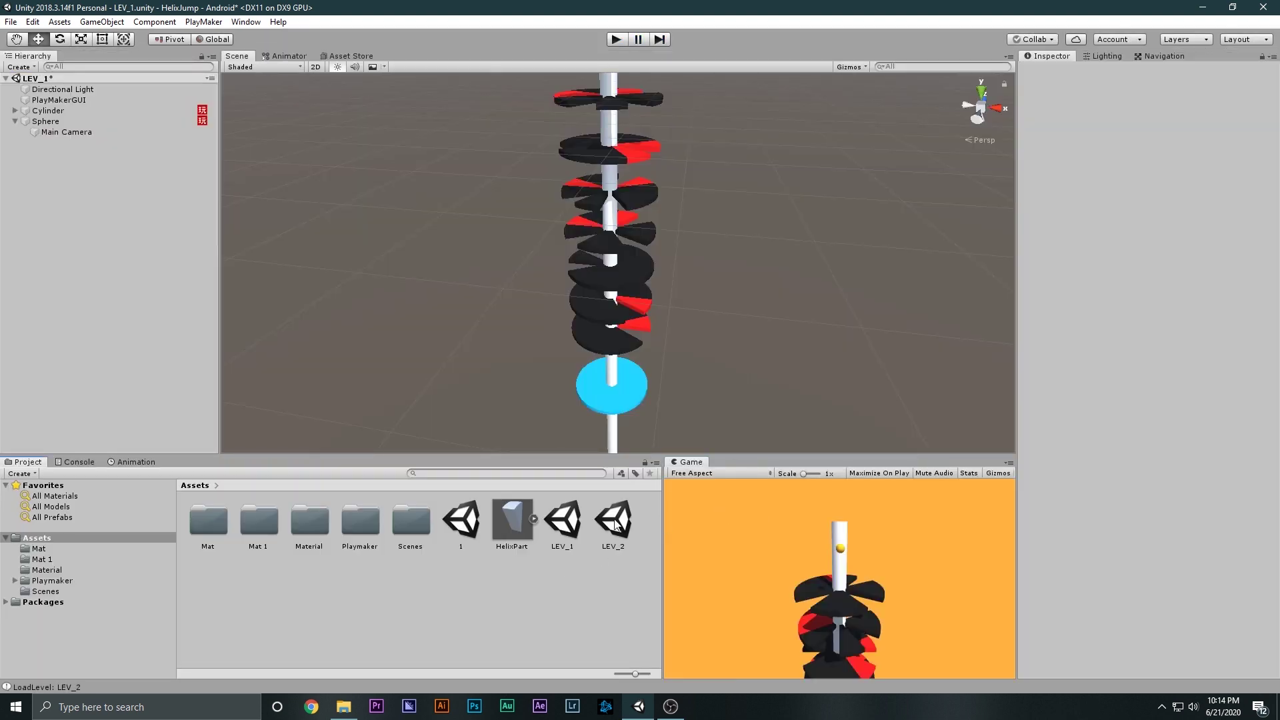
# - Duplicate the LEV_2 scene in the Assets folder and open the duplicate, saving the changes to LEV_1
pyautogui.click(614, 522)
pyautogui.hotkey('ctrl', 'd')
pyautogui.doubleClick(210, 580)
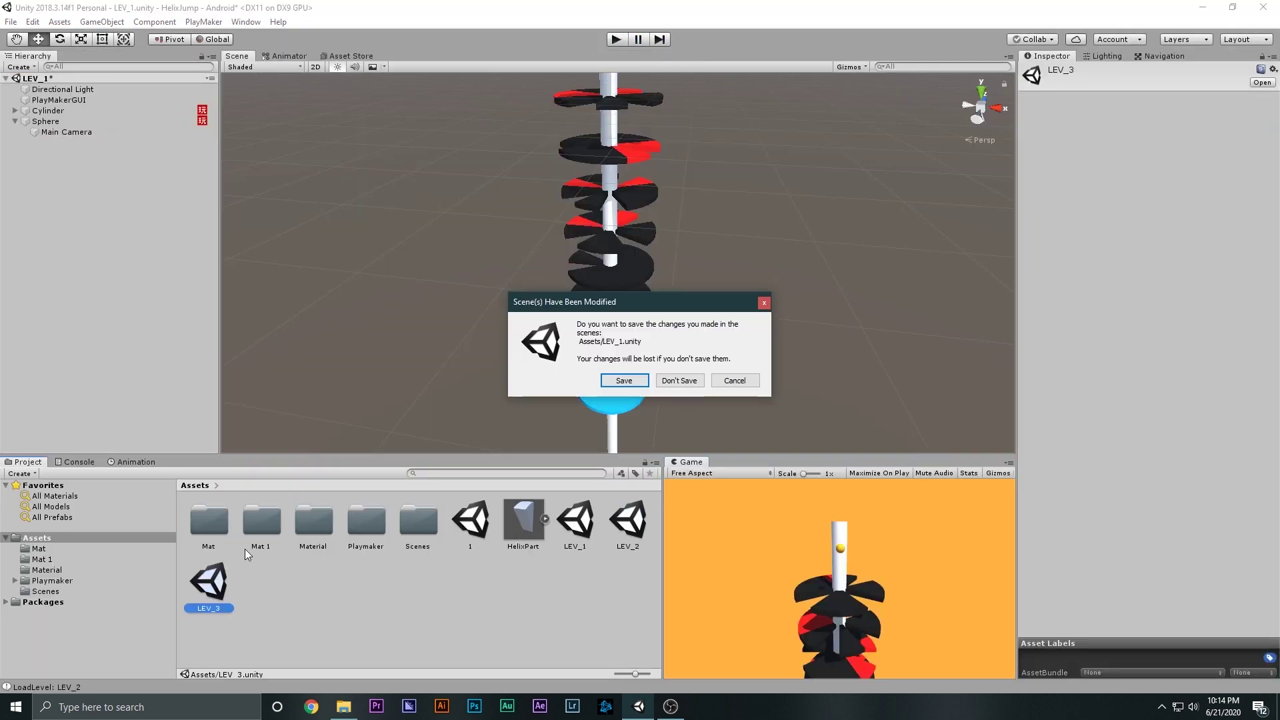
pyautogui.click(625, 380)
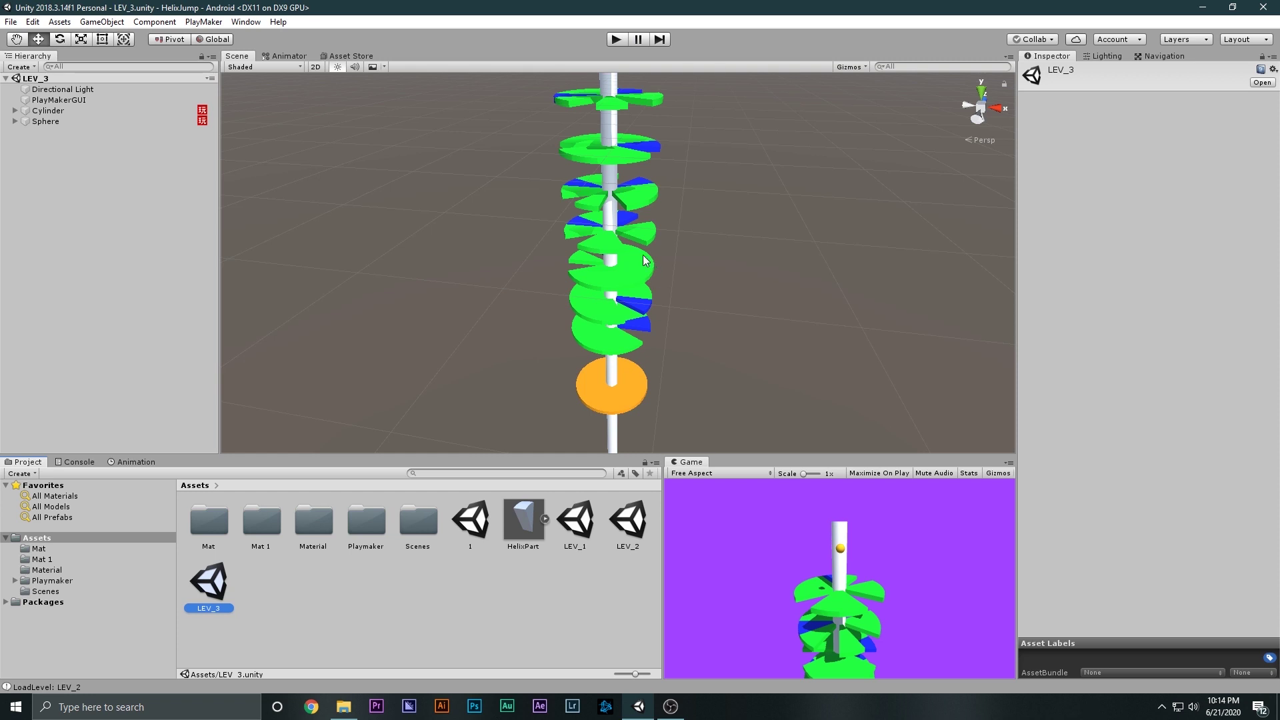
# - Set the background colour of the Sphere's Main Camera in LEV_3 to pinkish red FF4263
pyautogui.click(78, 122)
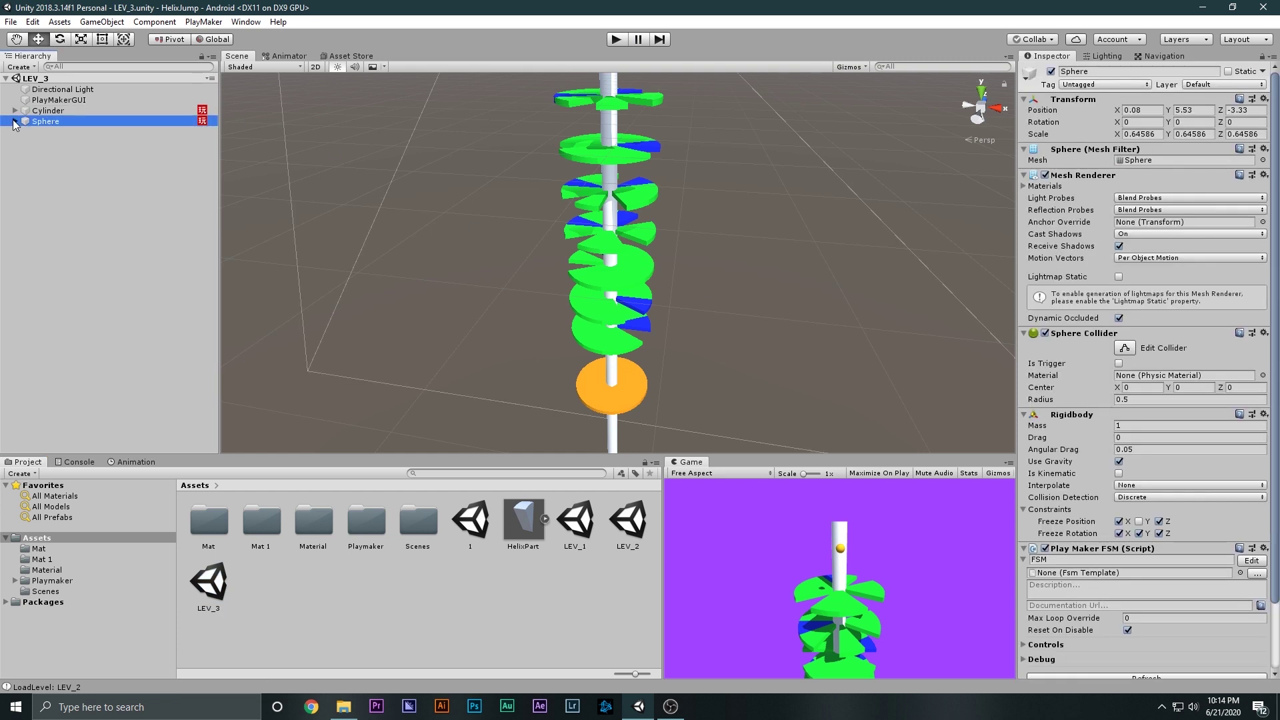
pyautogui.click(15, 121)
pyautogui.click(64, 132)
pyautogui.click(1169, 173)
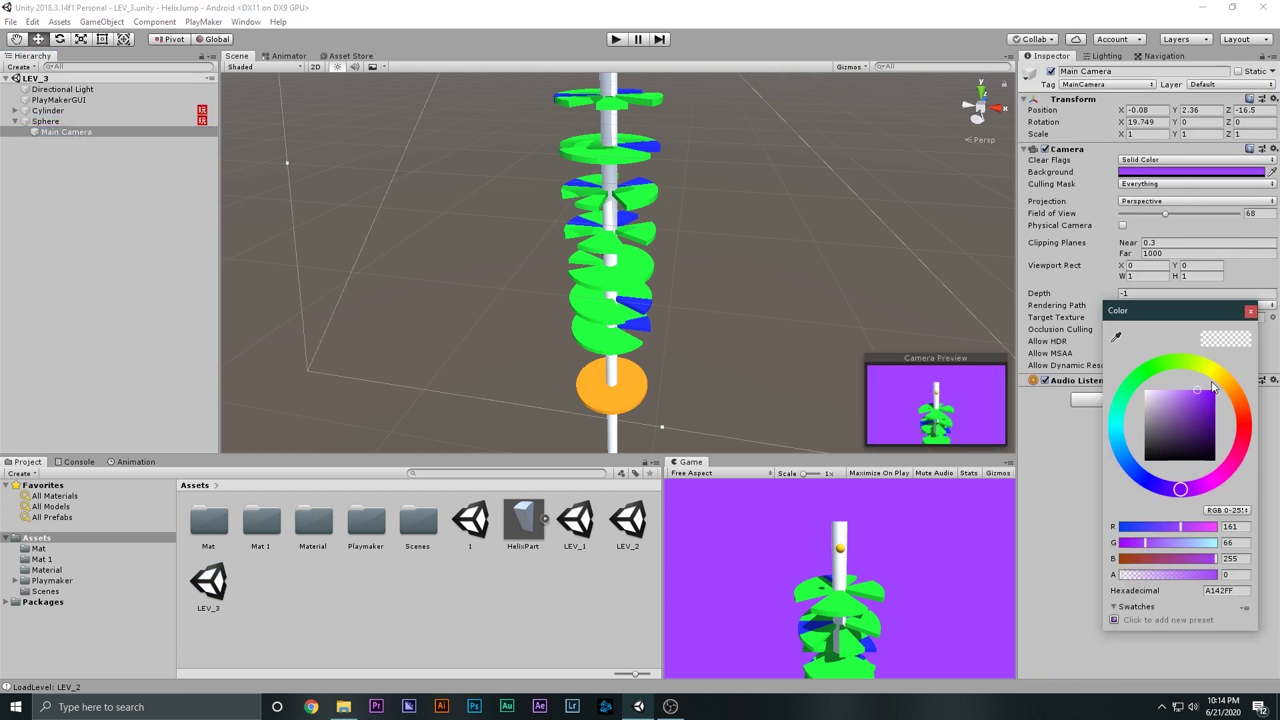
pyautogui.moveTo(1214, 387)
pyautogui.mouseDown()
pyautogui.moveTo(1261, 410)
pyautogui.moveTo(1279, 448)
pyautogui.mouseUp()
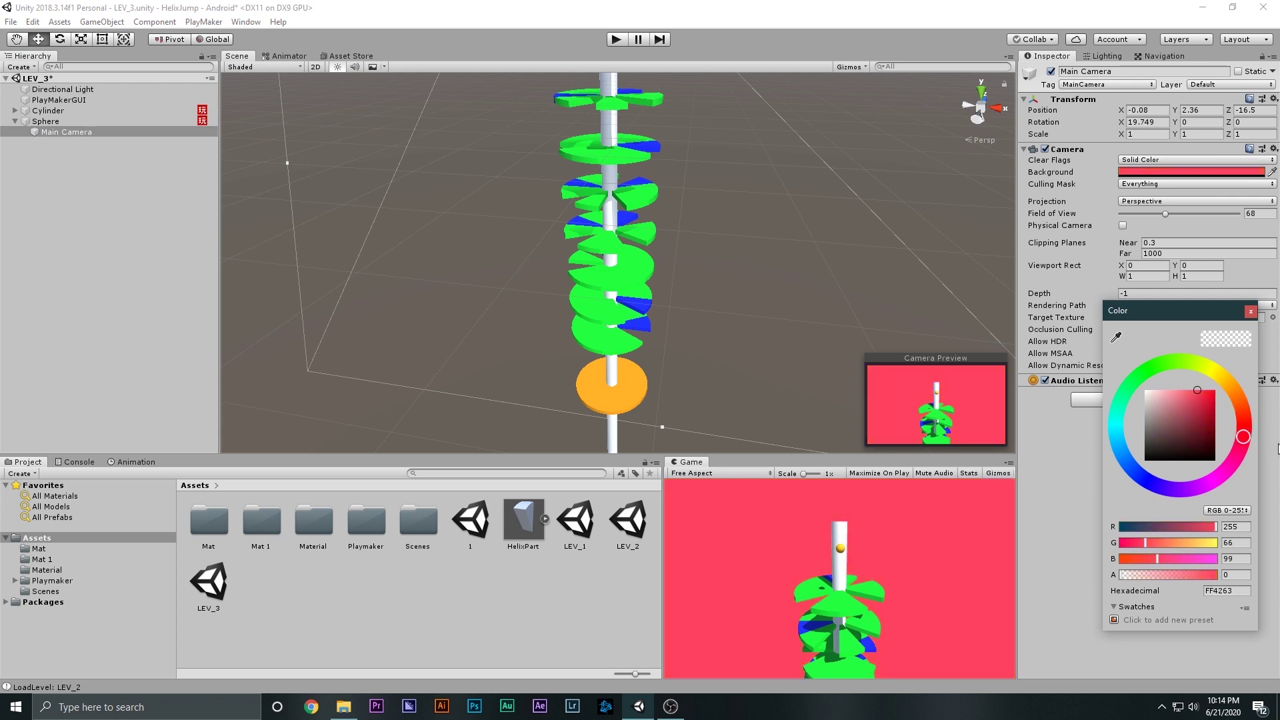
pyautogui.click(744, 513)
# - Save LEV_3, open LEV_2, and set the Level Name of the Load Level action in the Sphere's State 4 to LEV_3
pyautogui.doubleClick(626, 518)
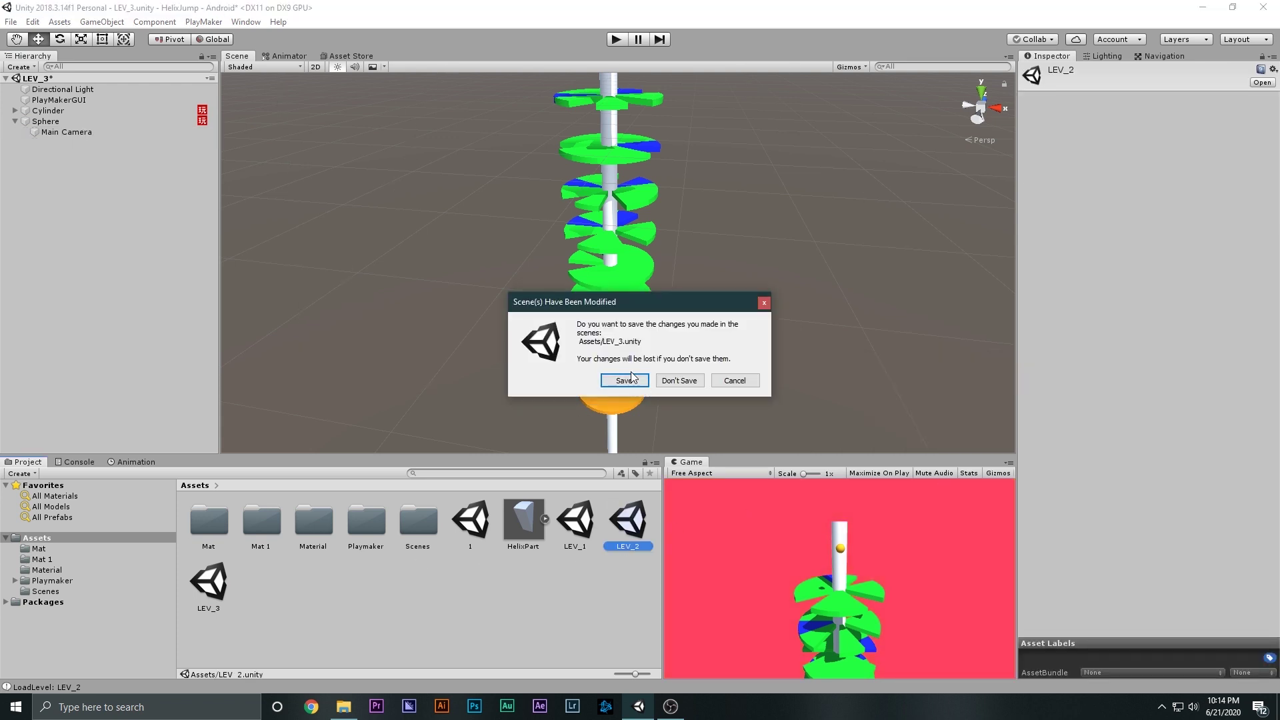
pyautogui.click(625, 380)
pyautogui.click(46, 121)
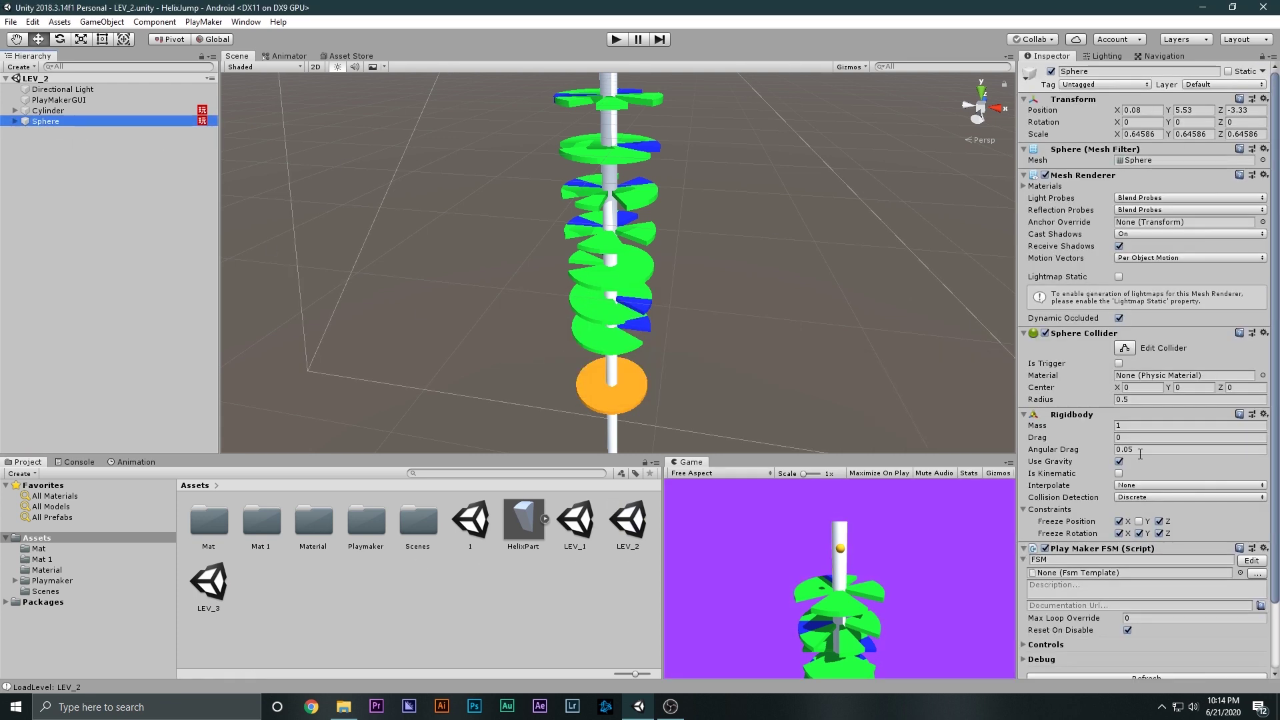
pyautogui.scroll(-3, 1224, 498)
pyautogui.click(1252, 484)
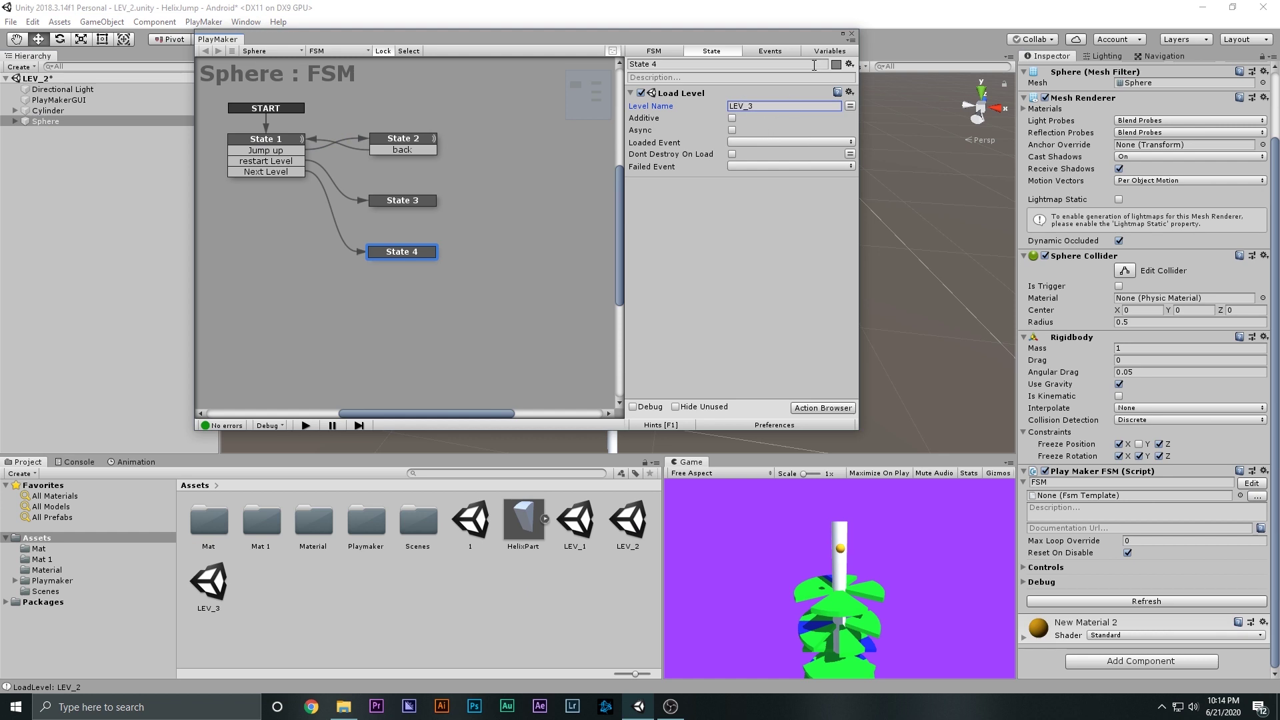
pyautogui.click(852, 35)
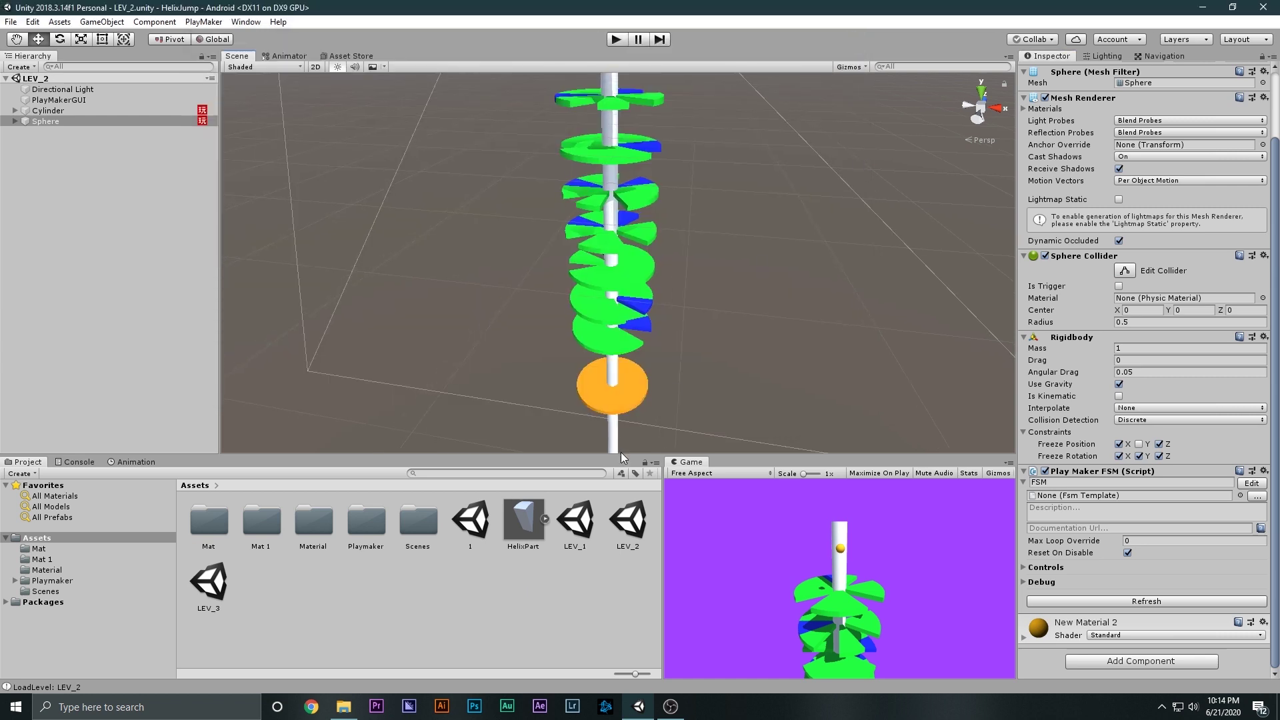
# - Start and stop a brief test of LEV_2, and add the LEV_3 scene to the scenes in the build settings
pyautogui.click(616, 38)
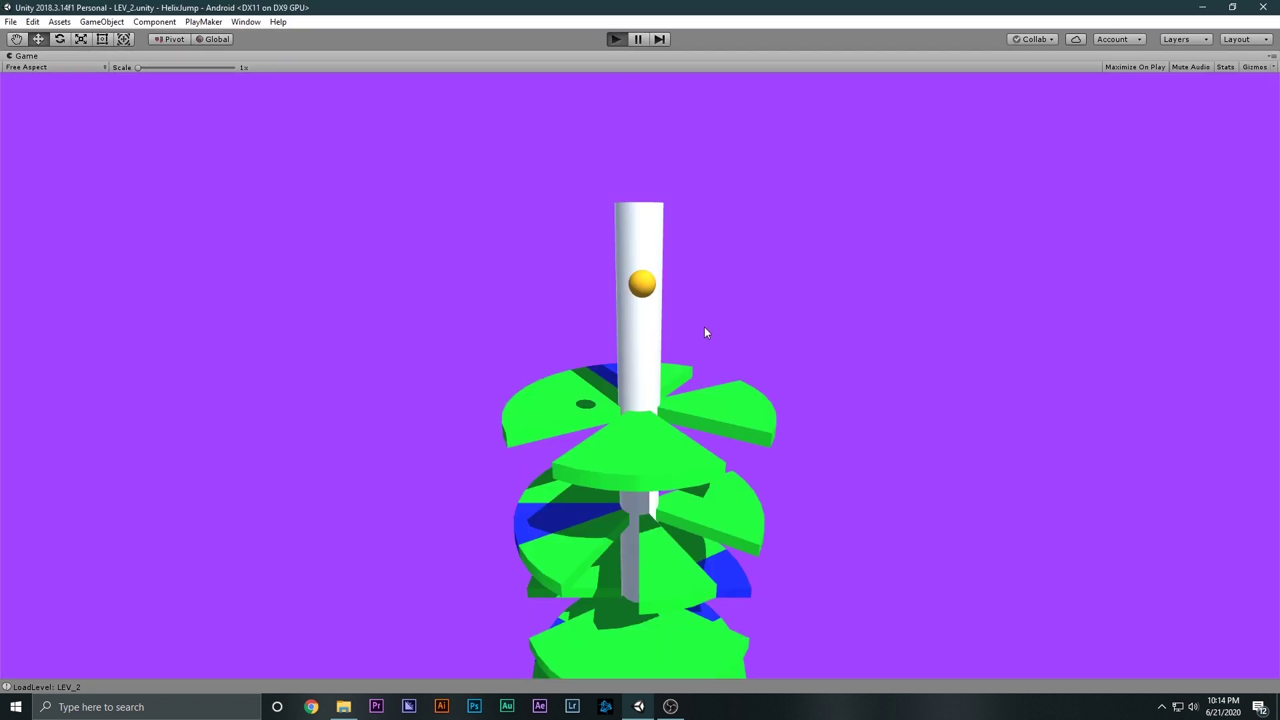
pyautogui.click(618, 38)
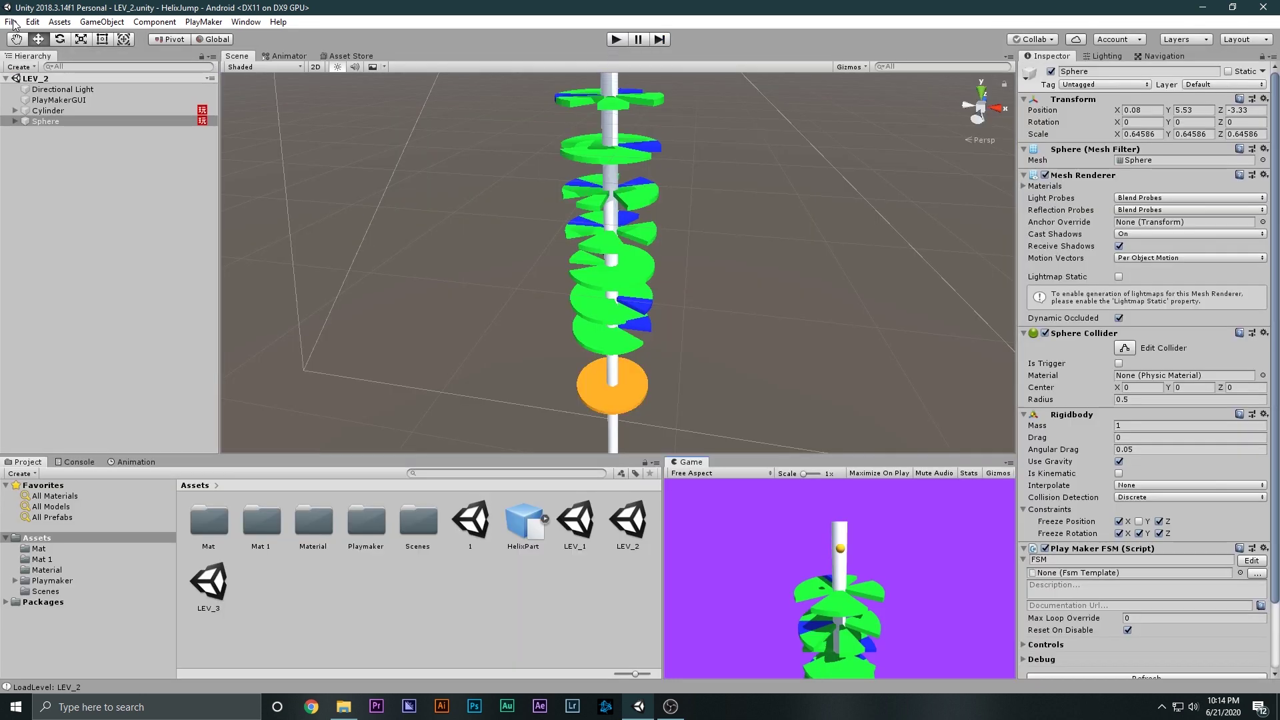
pyautogui.click(11, 21)
pyautogui.click(94, 154)
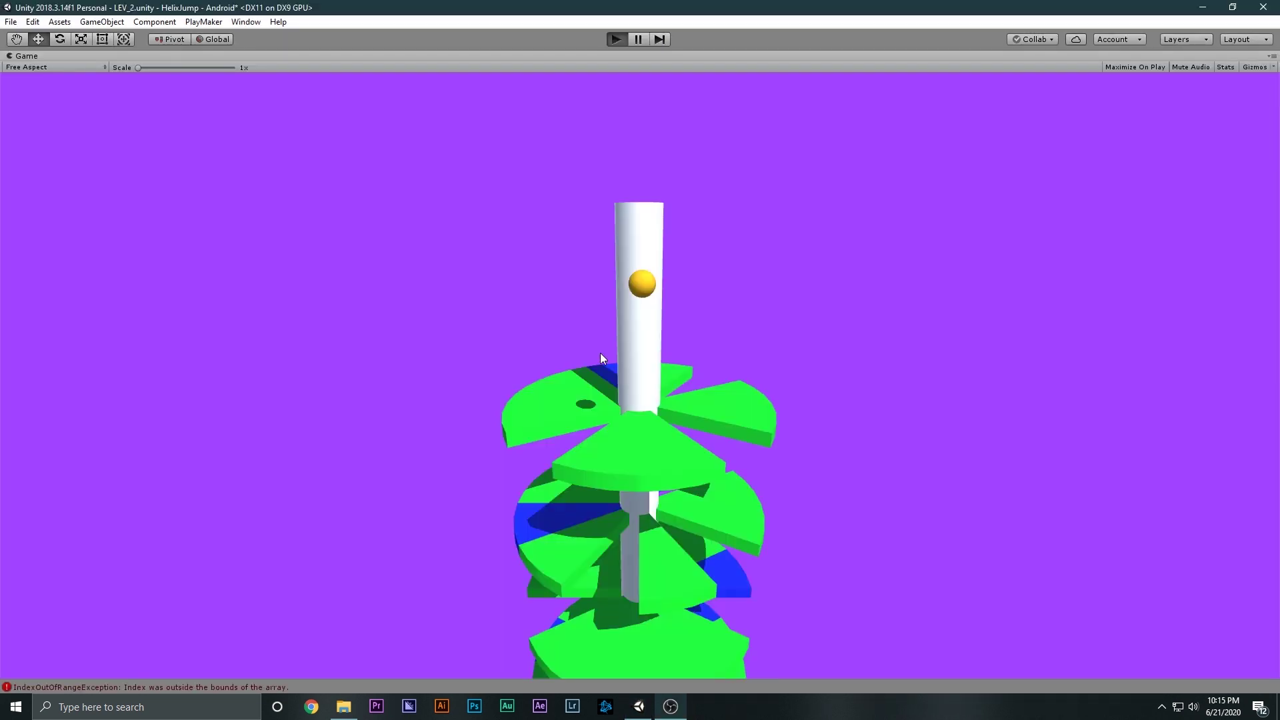
# - Play-test LEV_2 down to its final ring, stop the game, and open LEV_1 with the LEV_2 changes saved
pyautogui.moveTo(600, 353); pyautogui.dragTo(638, 339)
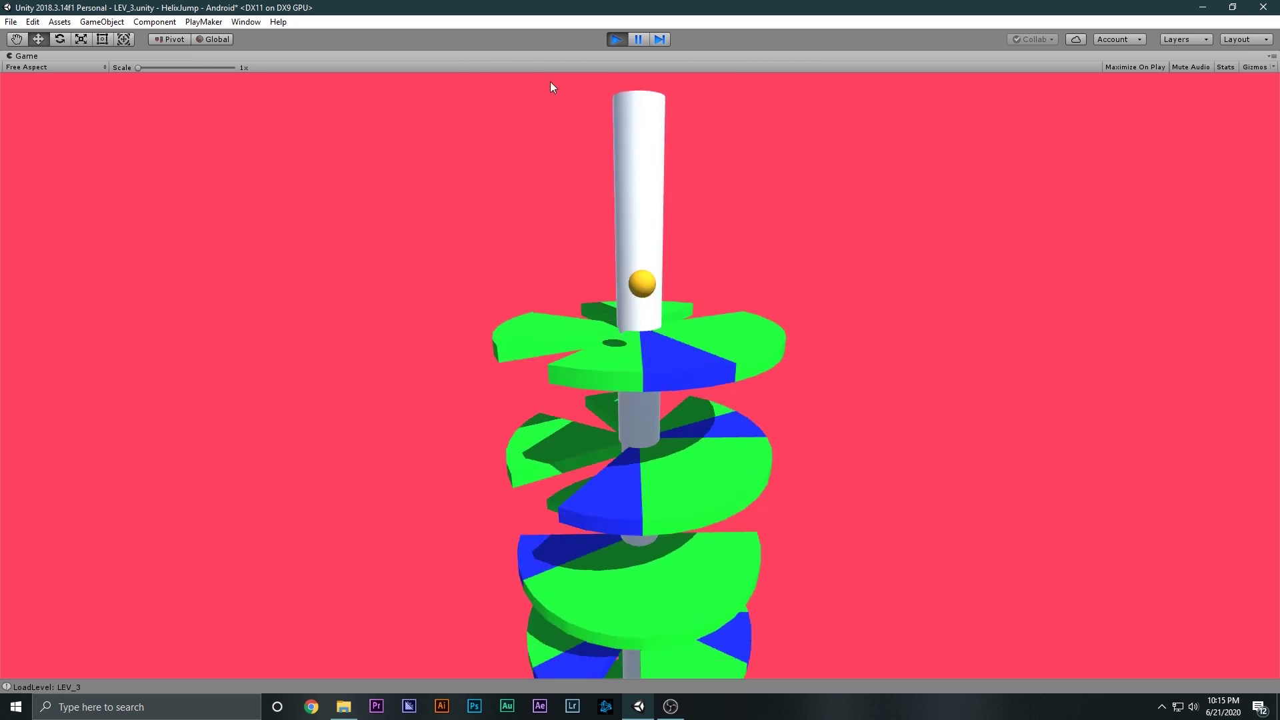
pyautogui.click(623, 38)
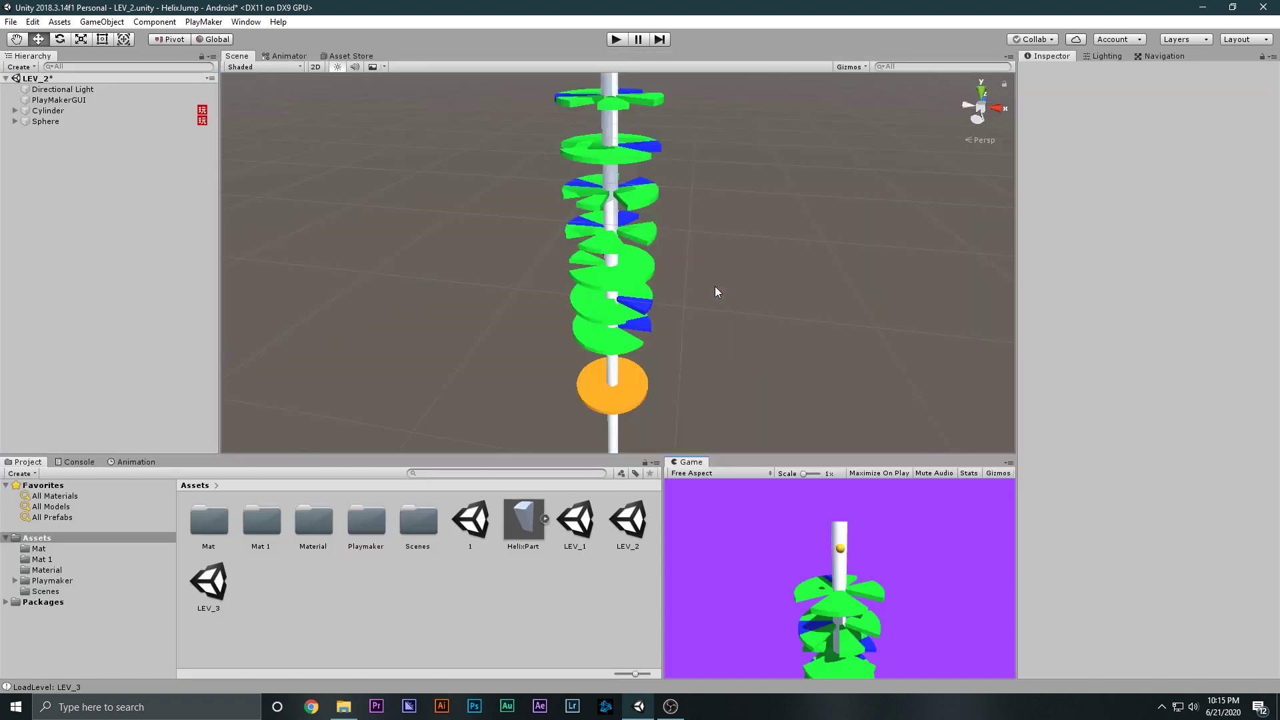
pyautogui.doubleClick(577, 527)
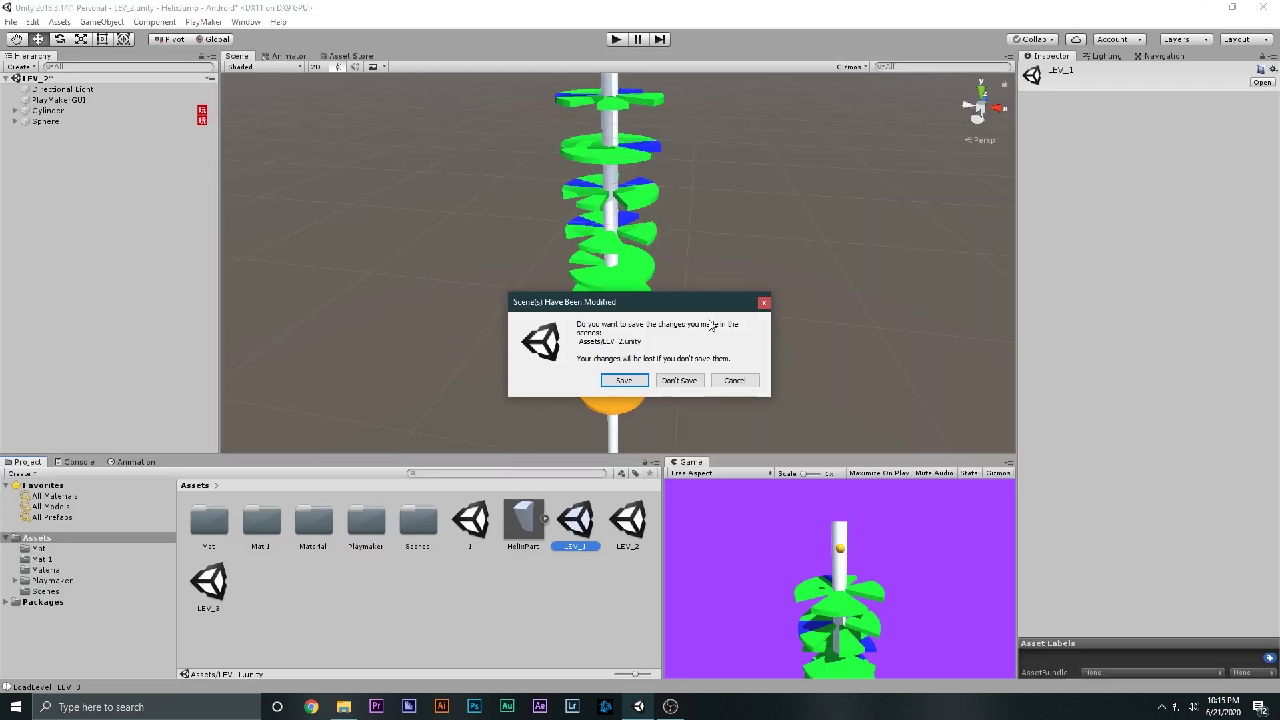
pyautogui.click(637, 386)
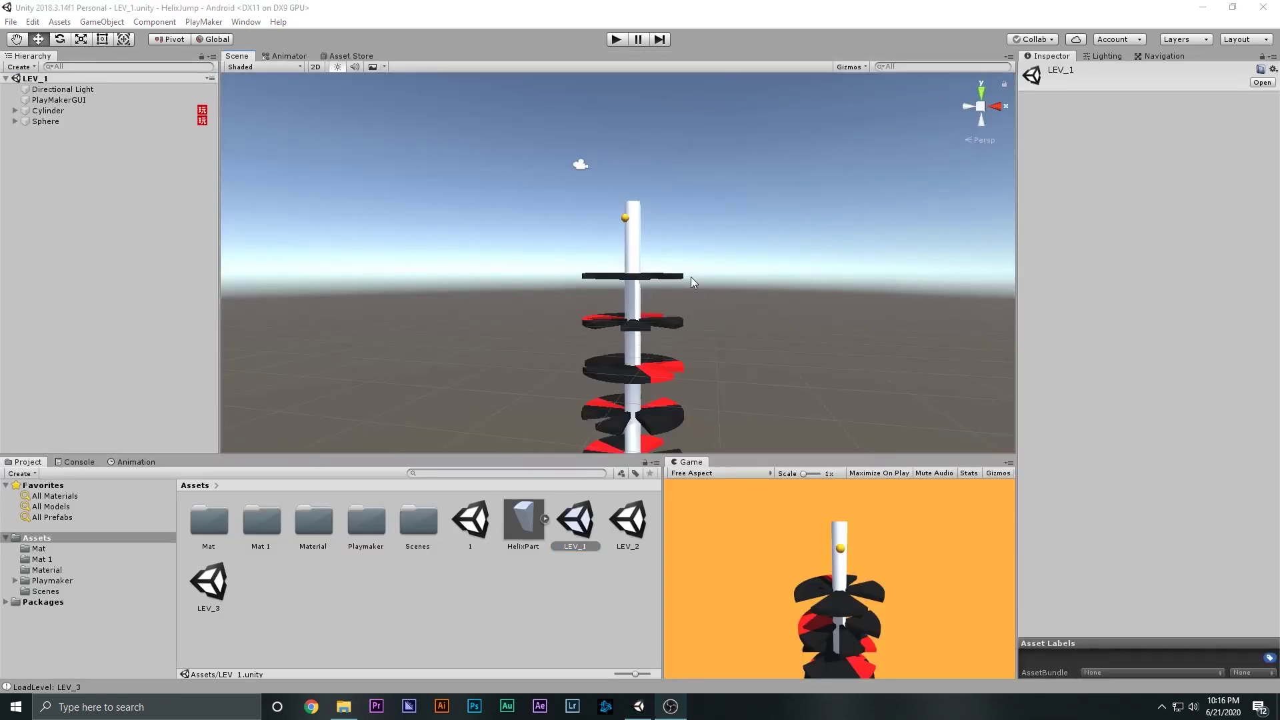